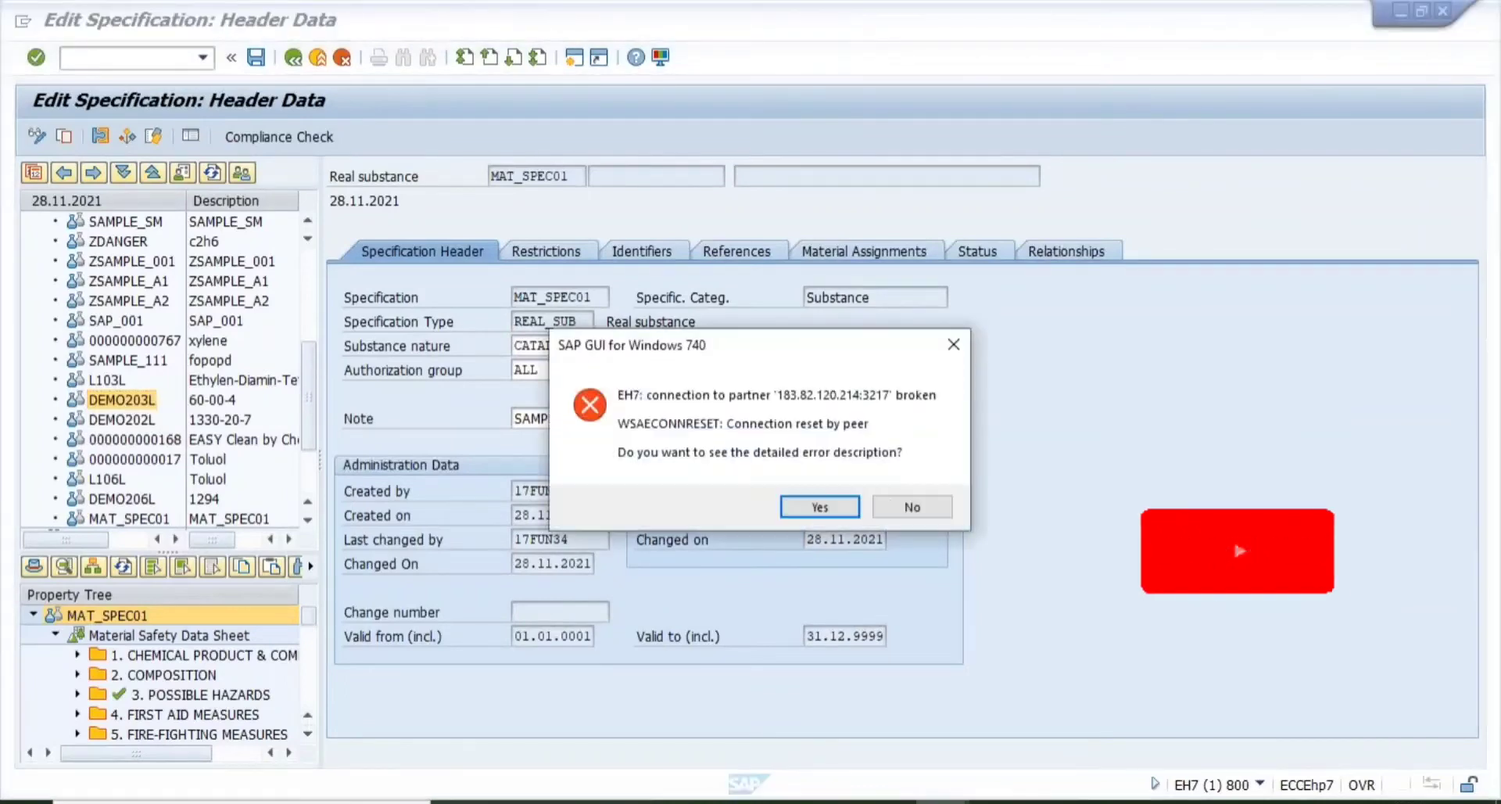
- Decline the connection error and log on again via Variable Logon to application server 18
{"action": "left_click", "coordinate": [883, 510]}
{"action": "left_click", "coordinate": [180, 110]}
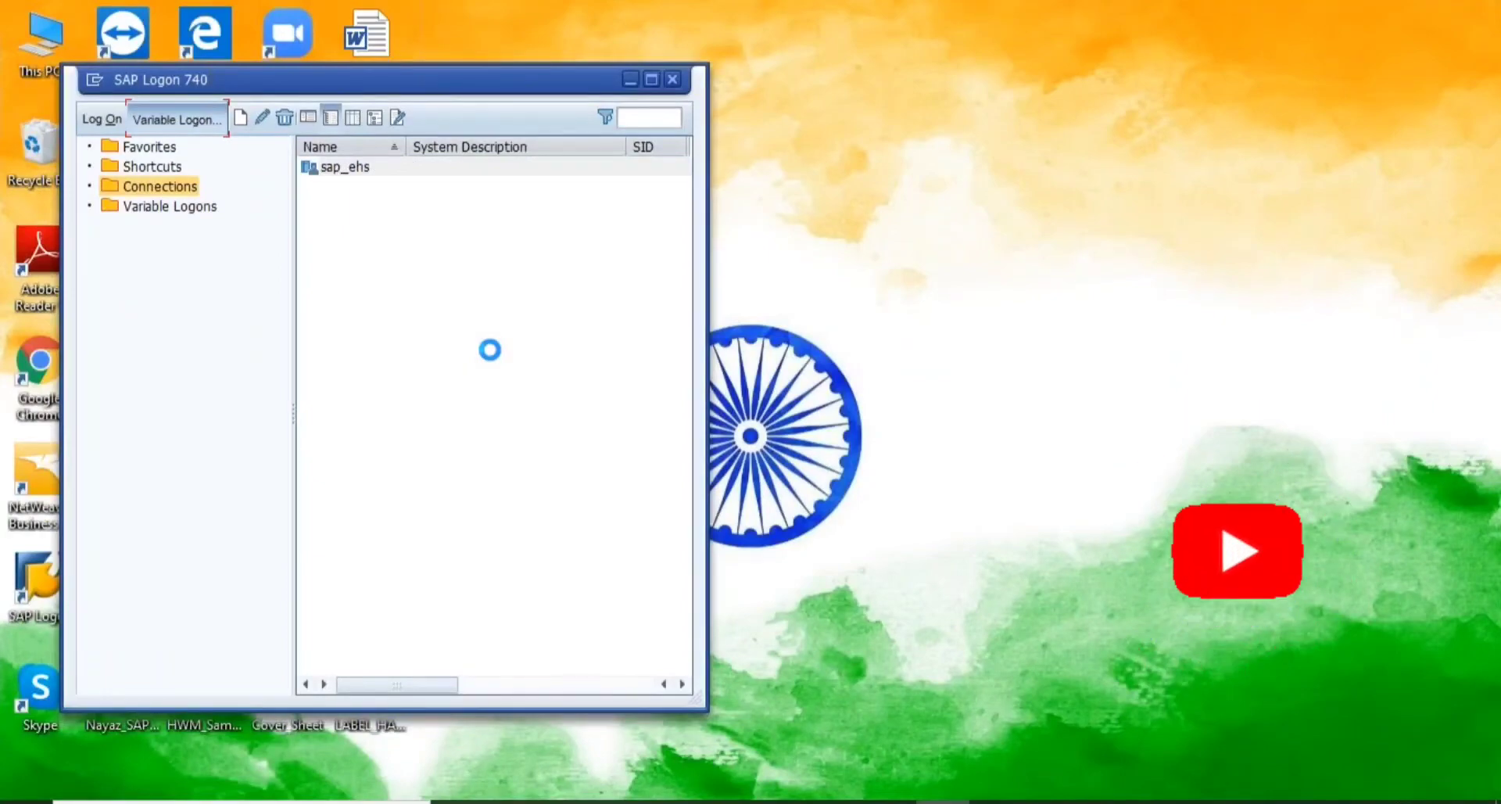
{"action": "key", "text": "Return"}
{"action": "type", "text": "18"}
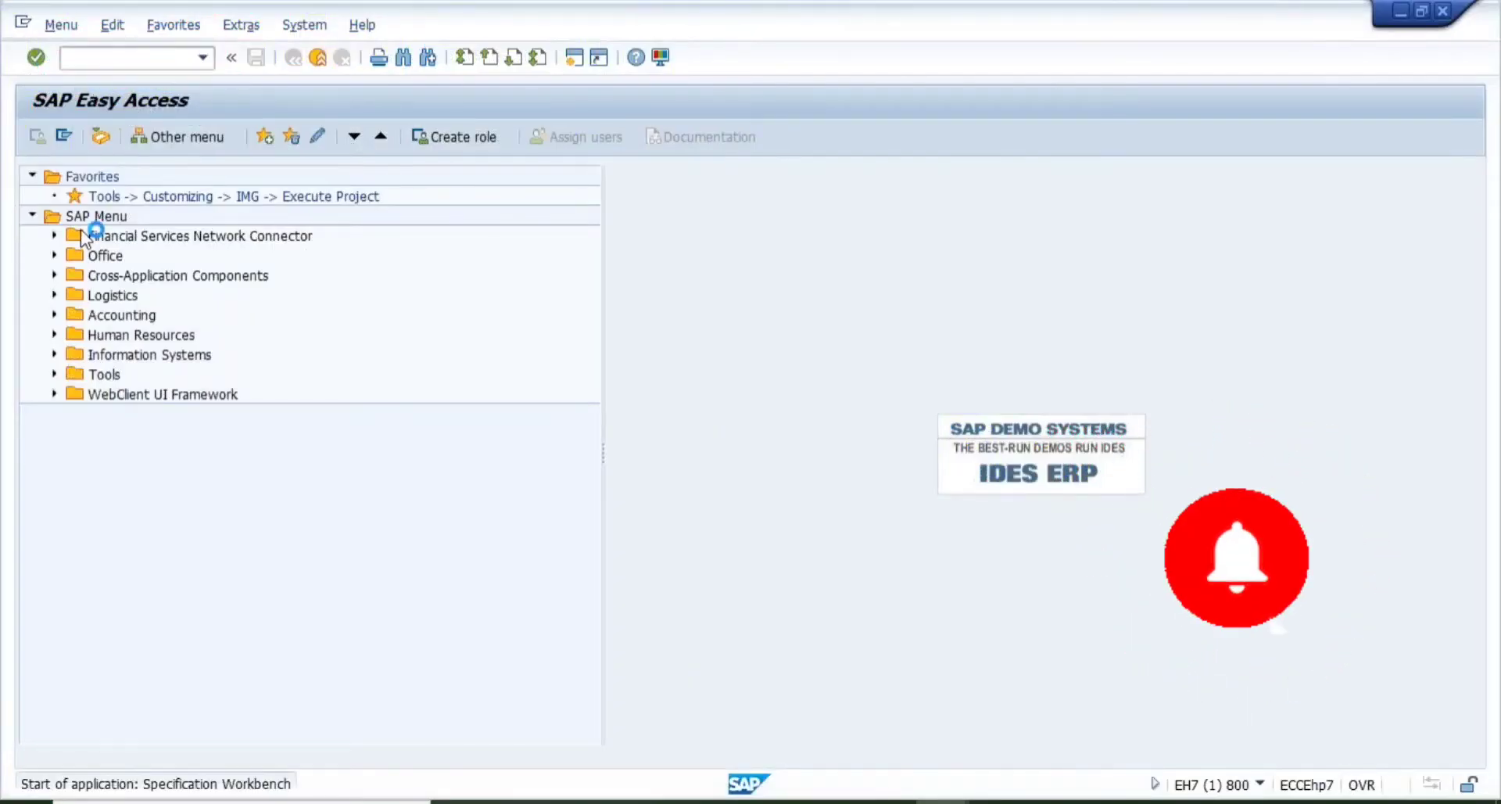
- Open specification L103L from the Substance list
{"action": "left_click", "coordinate": [34, 222]}
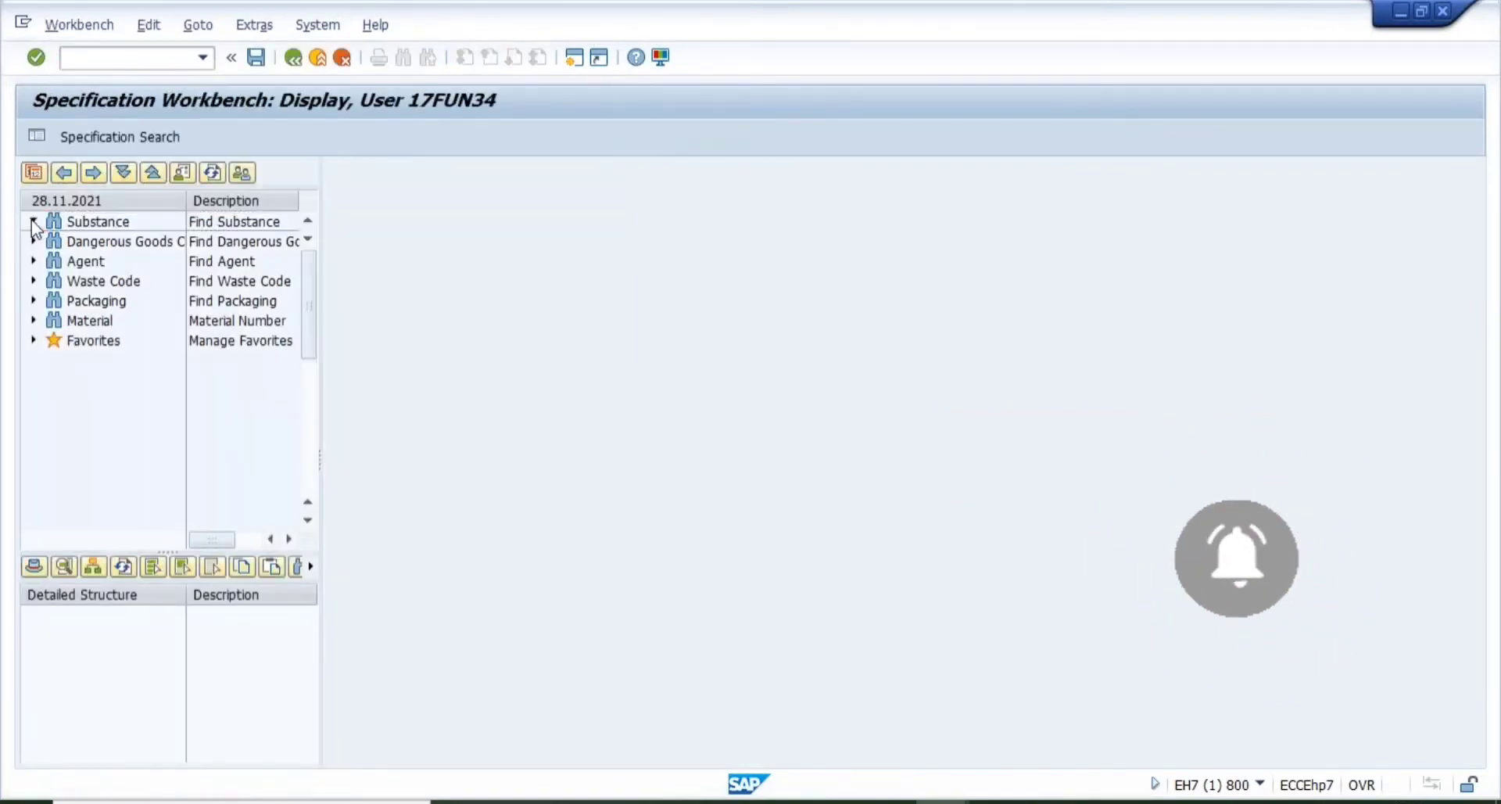
{"action": "scroll", "coordinate": [303, 467], "scroll_direction": "down", "scroll_amount": 5}
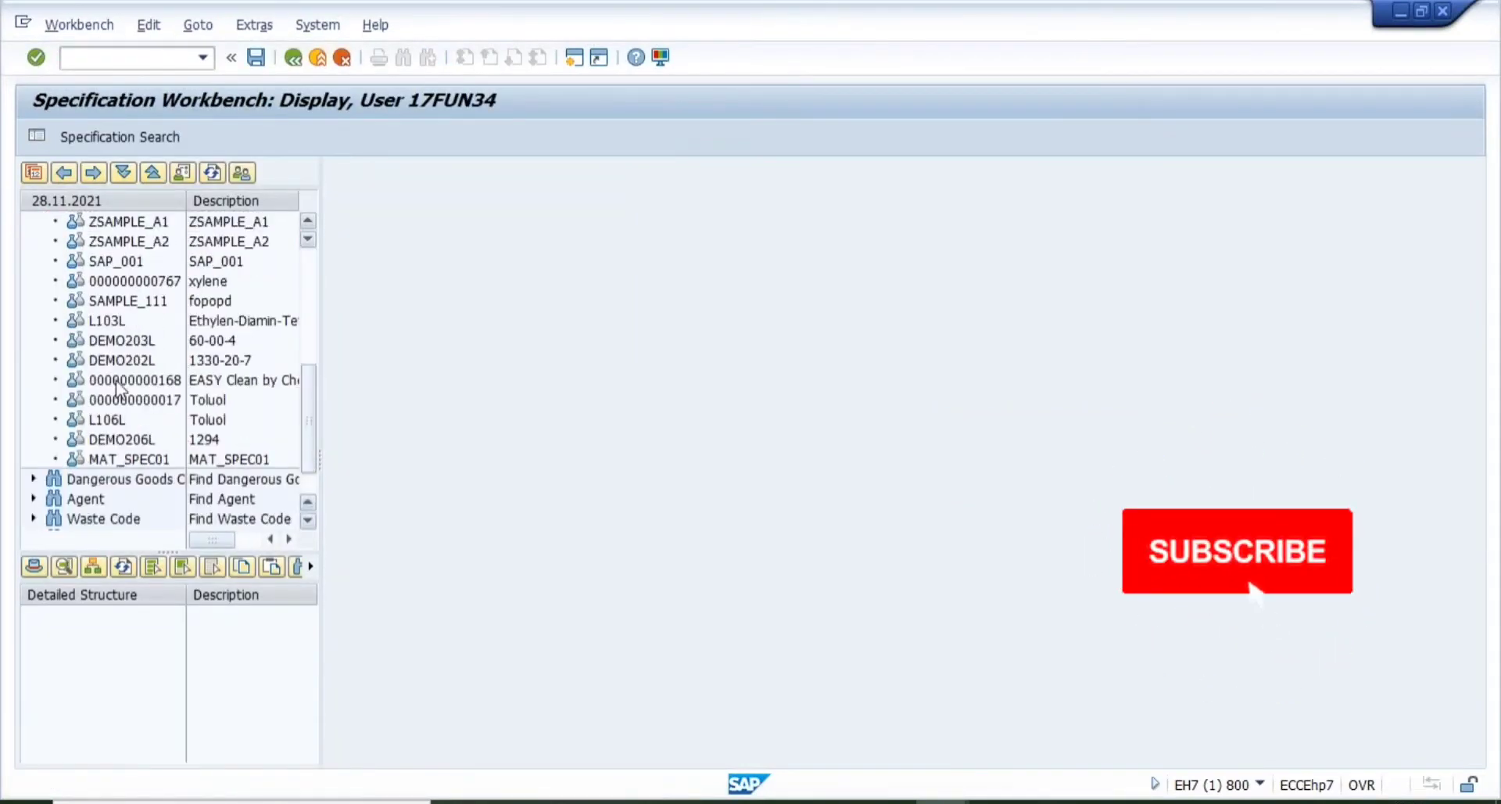
{"action": "left_click", "coordinate": [109, 321]}
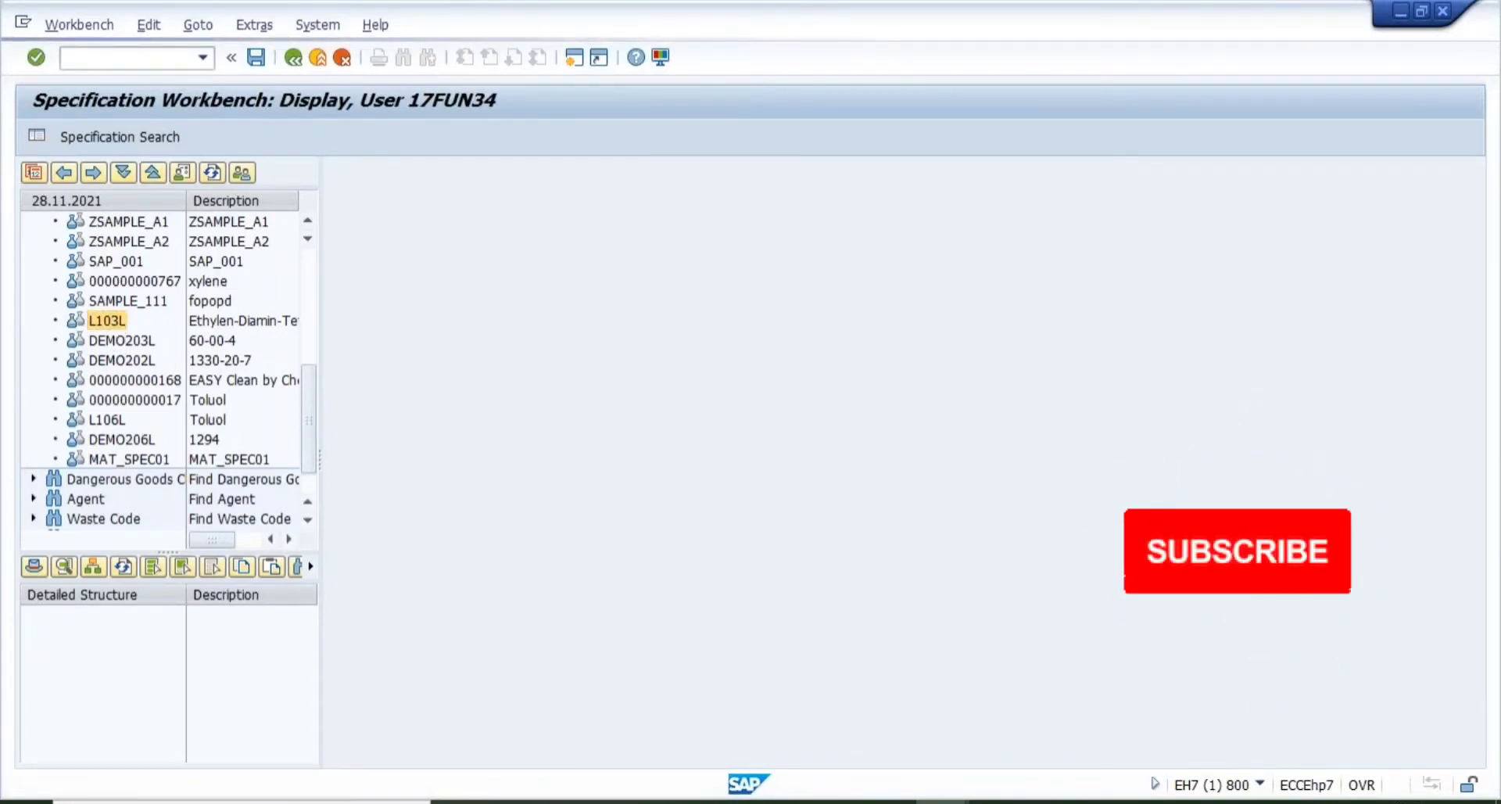
{"action": "double_click", "coordinate": [283, 324]}
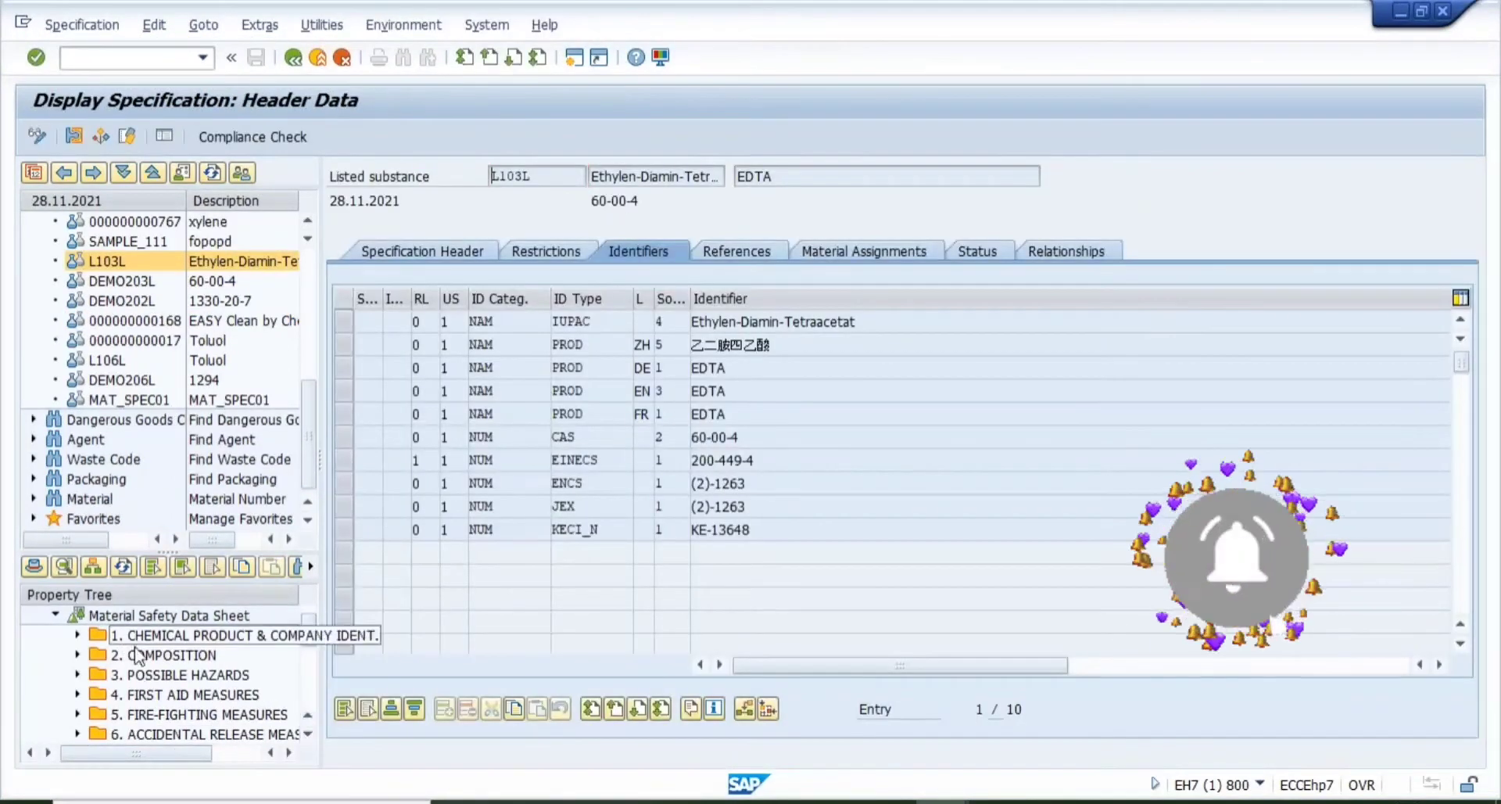
- Open the First aid: eye value assignment in edit mode and request its Advice phrases
{"action": "left_click", "coordinate": [79, 675]}
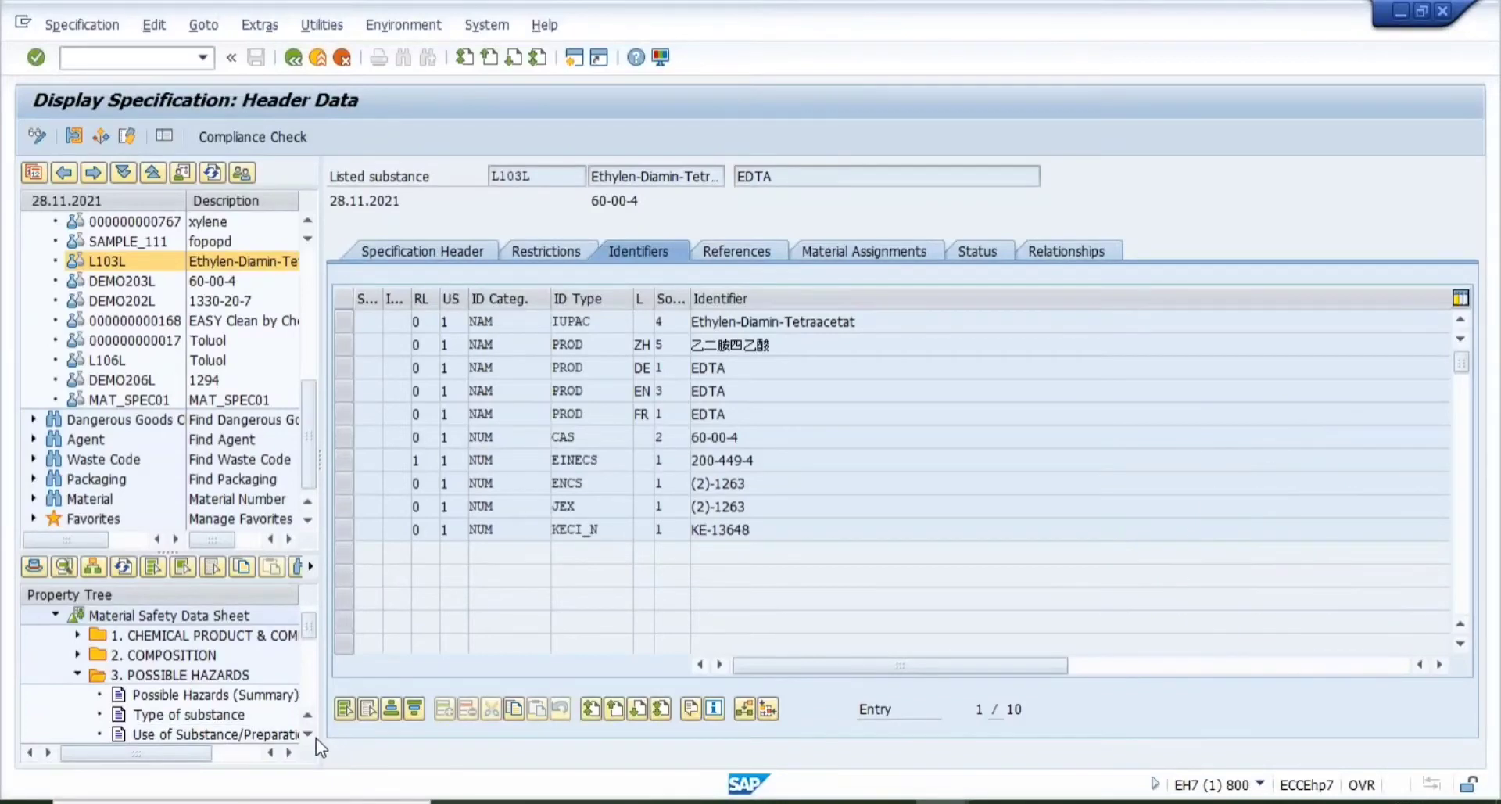
{"action": "left_click", "coordinate": [309, 741]}
{"action": "left_click", "coordinate": [310, 741]}
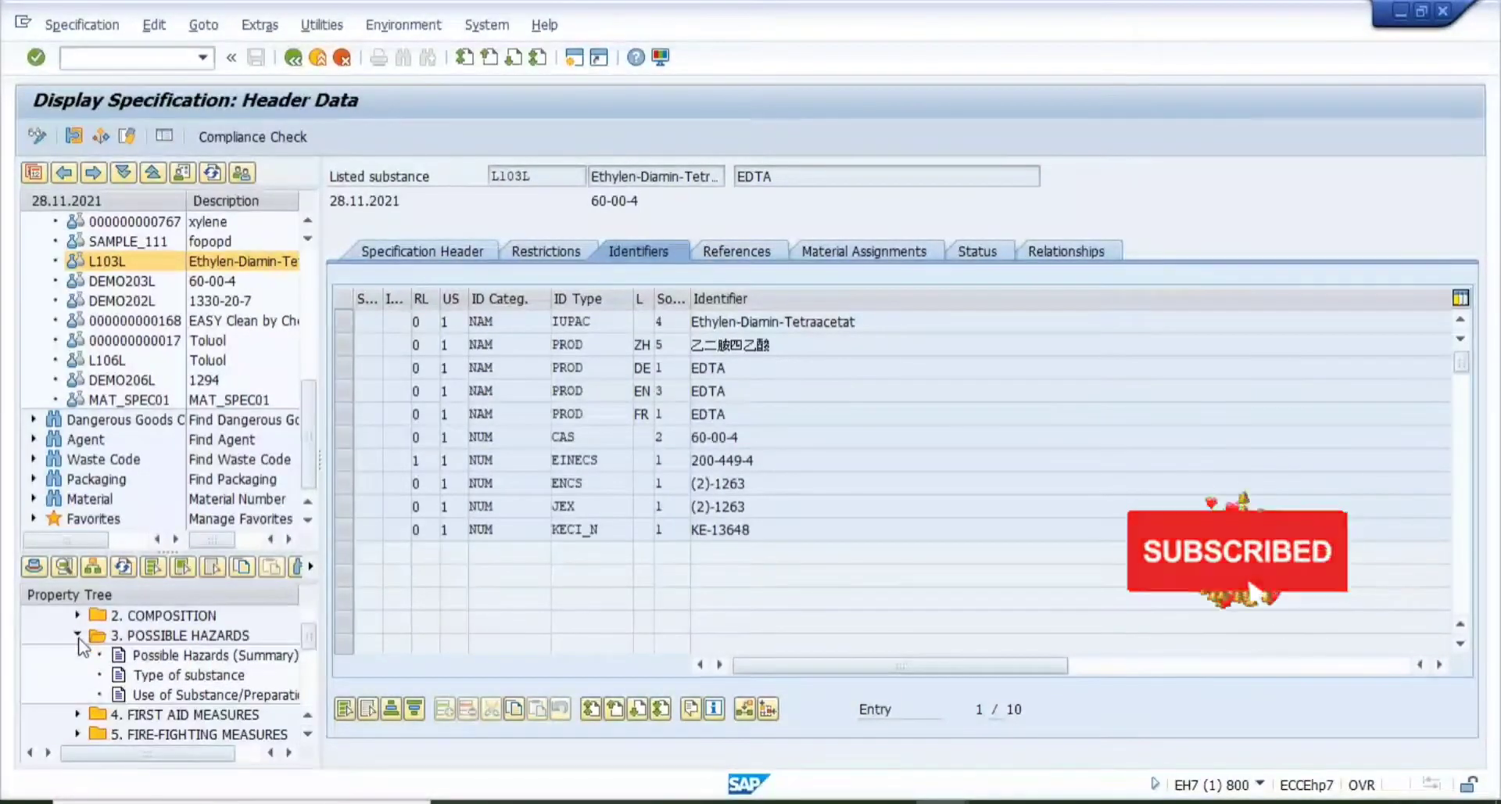
{"action": "left_click", "coordinate": [77, 635]}
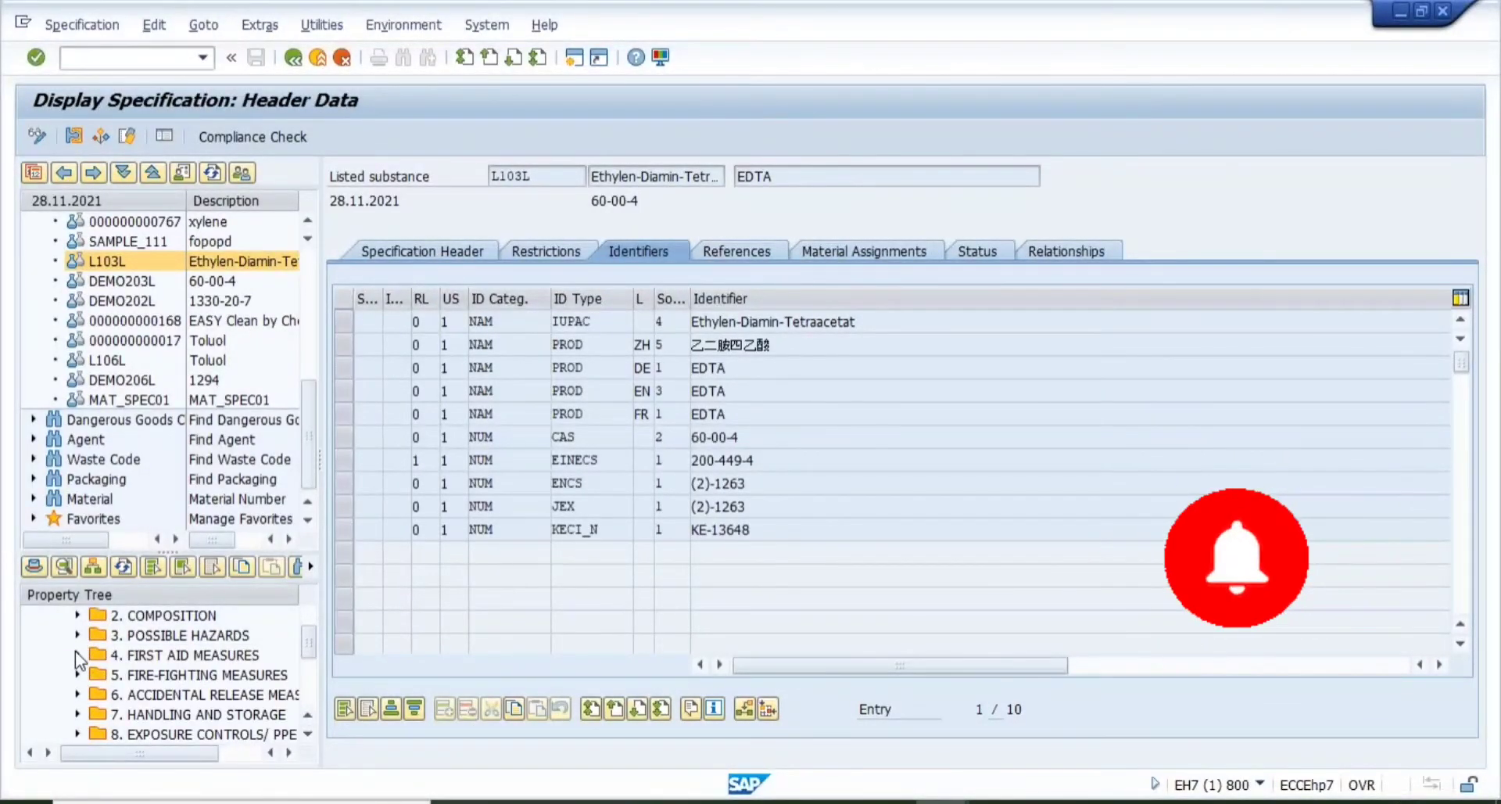
{"action": "left_click", "coordinate": [77, 654]}
{"action": "left_click", "coordinate": [172, 716]}
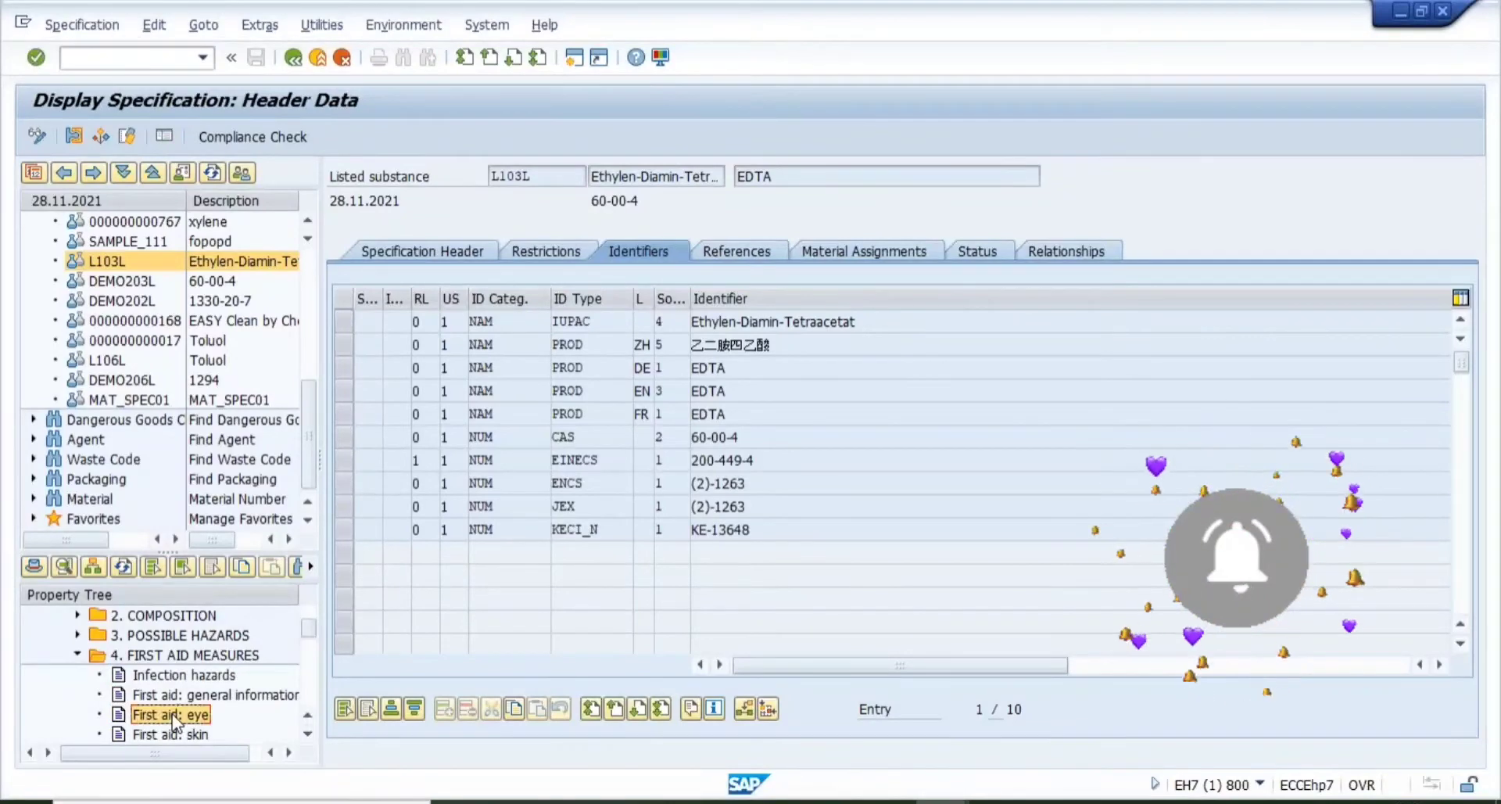
{"action": "double_click", "coordinate": [172, 714]}
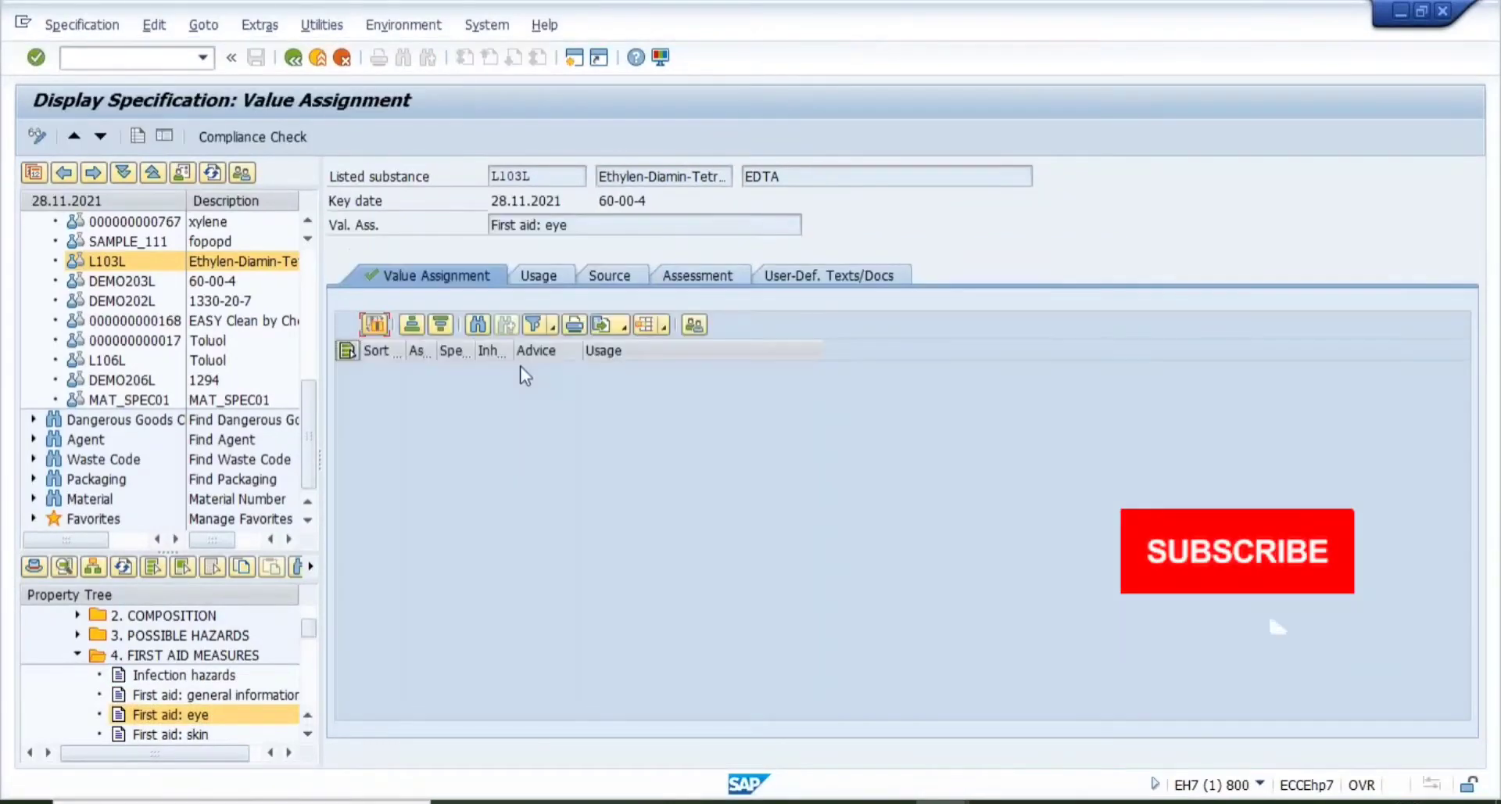
{"action": "left_click", "coordinate": [39, 138]}
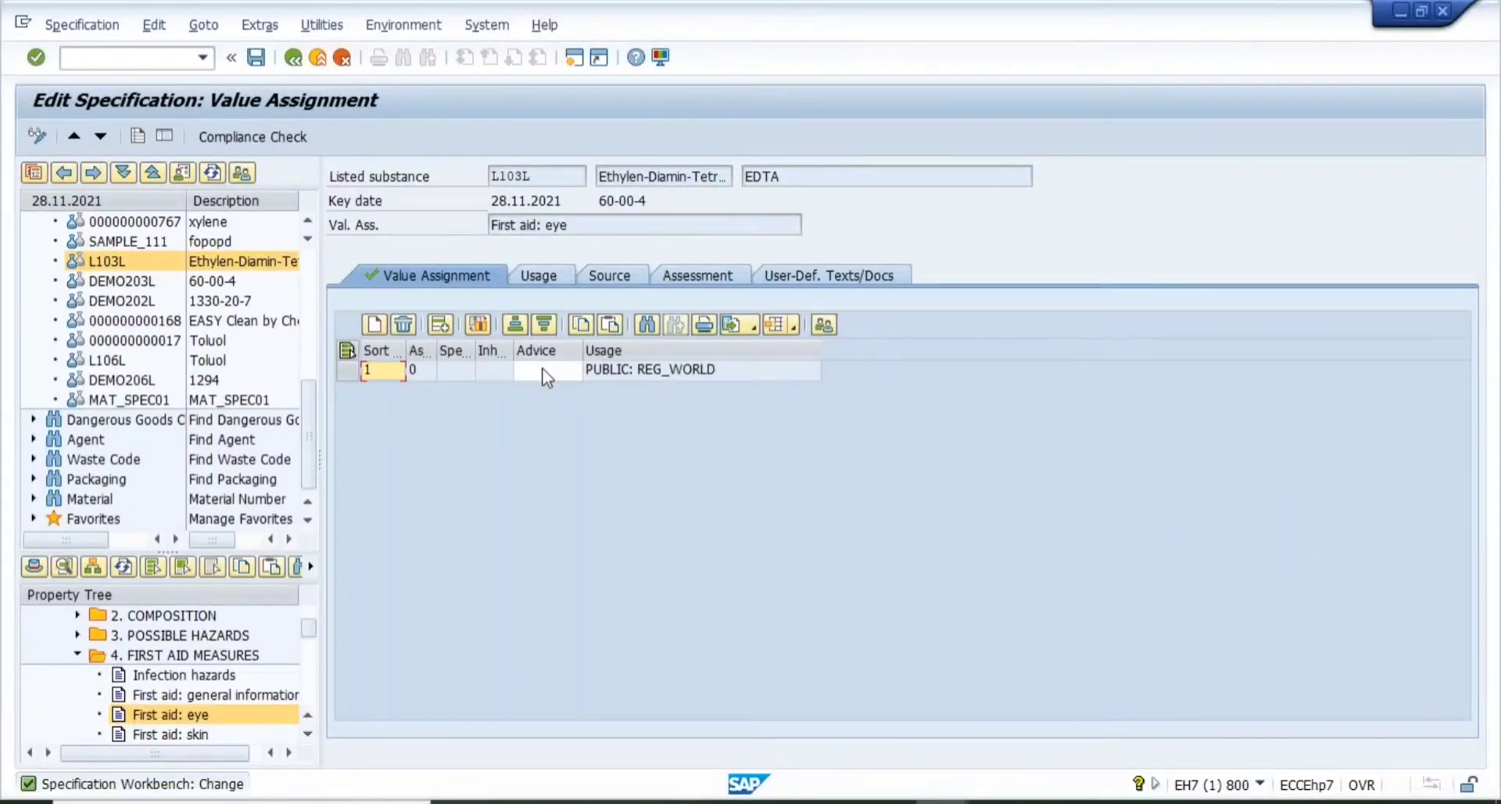
{"action": "left_click", "coordinate": [544, 371]}
{"action": "left_click", "coordinate": [576, 372]}
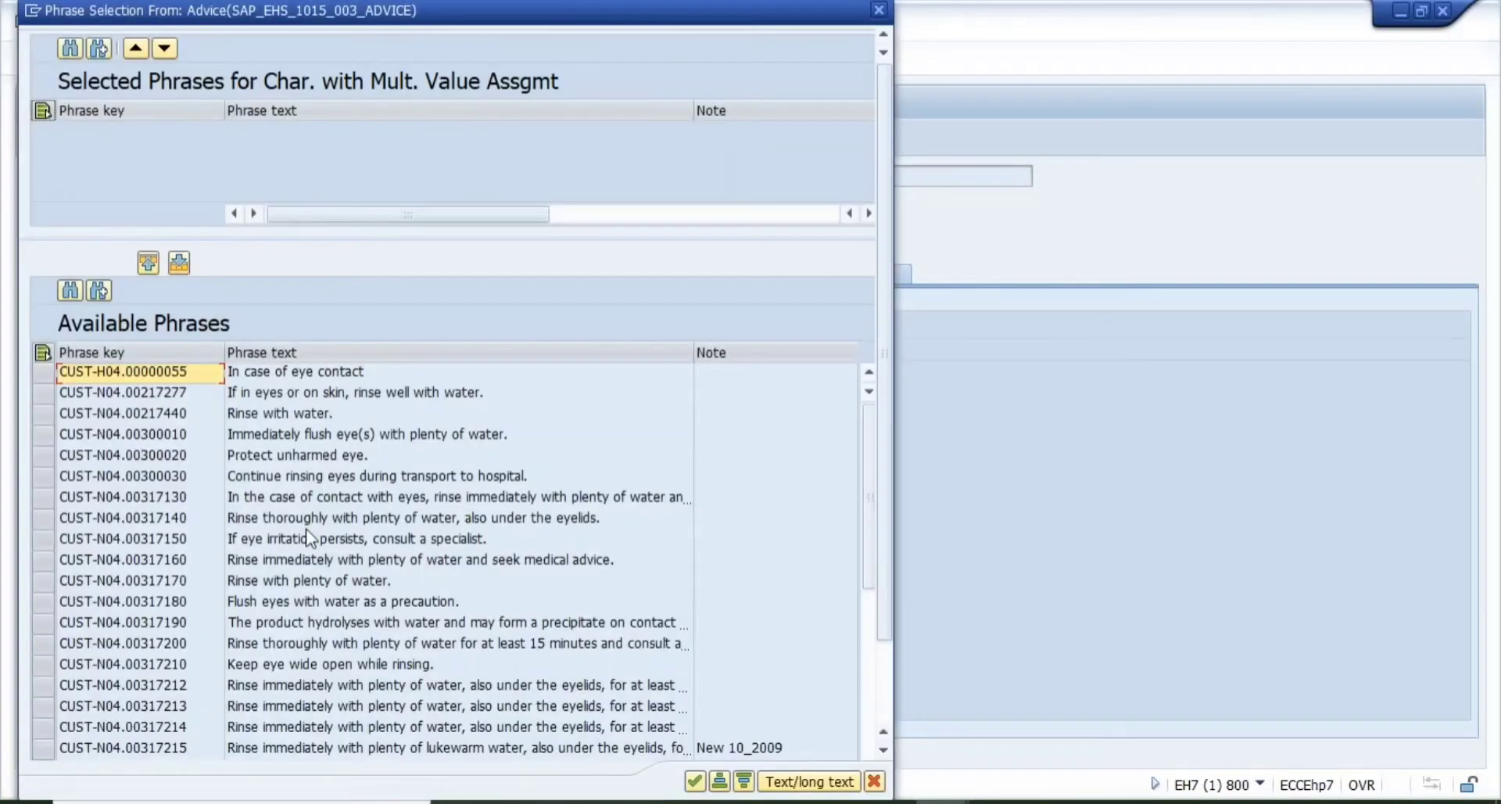
- Review the available eye first-aid phrases, including CUST-N04.00317212
{"action": "left_click", "coordinate": [307, 527]}
{"action": "key", "text": "Down"}
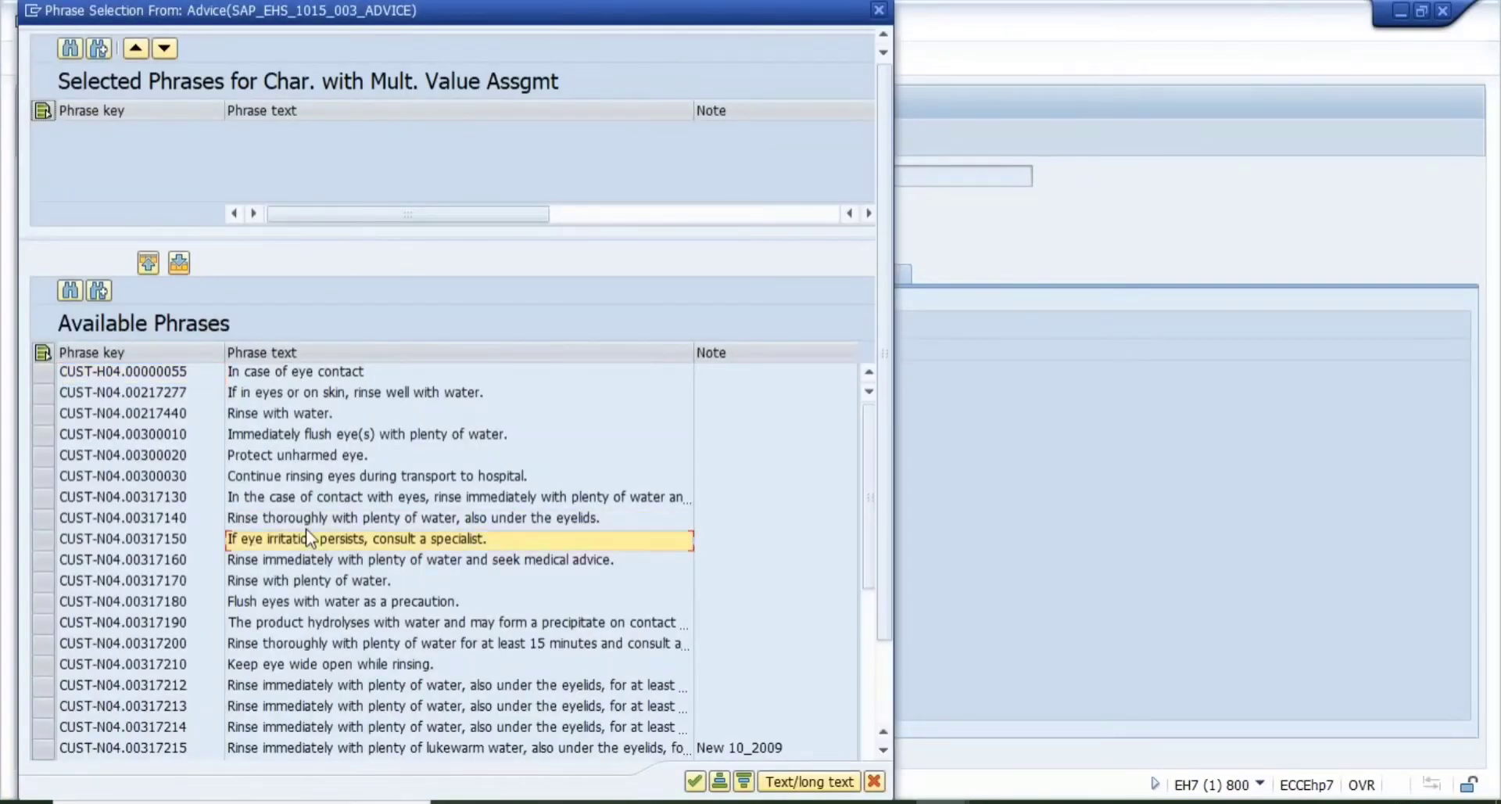
{"action": "key", "text": "Down"}
{"action": "key", "text": "Down"}
{"action": "key", "text": "Down"}
{"action": "key", "text": "Down"}
{"action": "key", "text": "Down"}
{"action": "key", "text": "Down"}
{"action": "key", "text": "Down"}
{"action": "key", "text": "Down"}
{"action": "key", "text": "Down"}
{"action": "key", "text": "Down"}
{"action": "key", "text": "Down"}
{"action": "key", "text": "Down"}
{"action": "key", "text": "Down"}
{"action": "key", "text": "Down"}
{"action": "key", "text": "Down"}
{"action": "key", "text": "Down"}
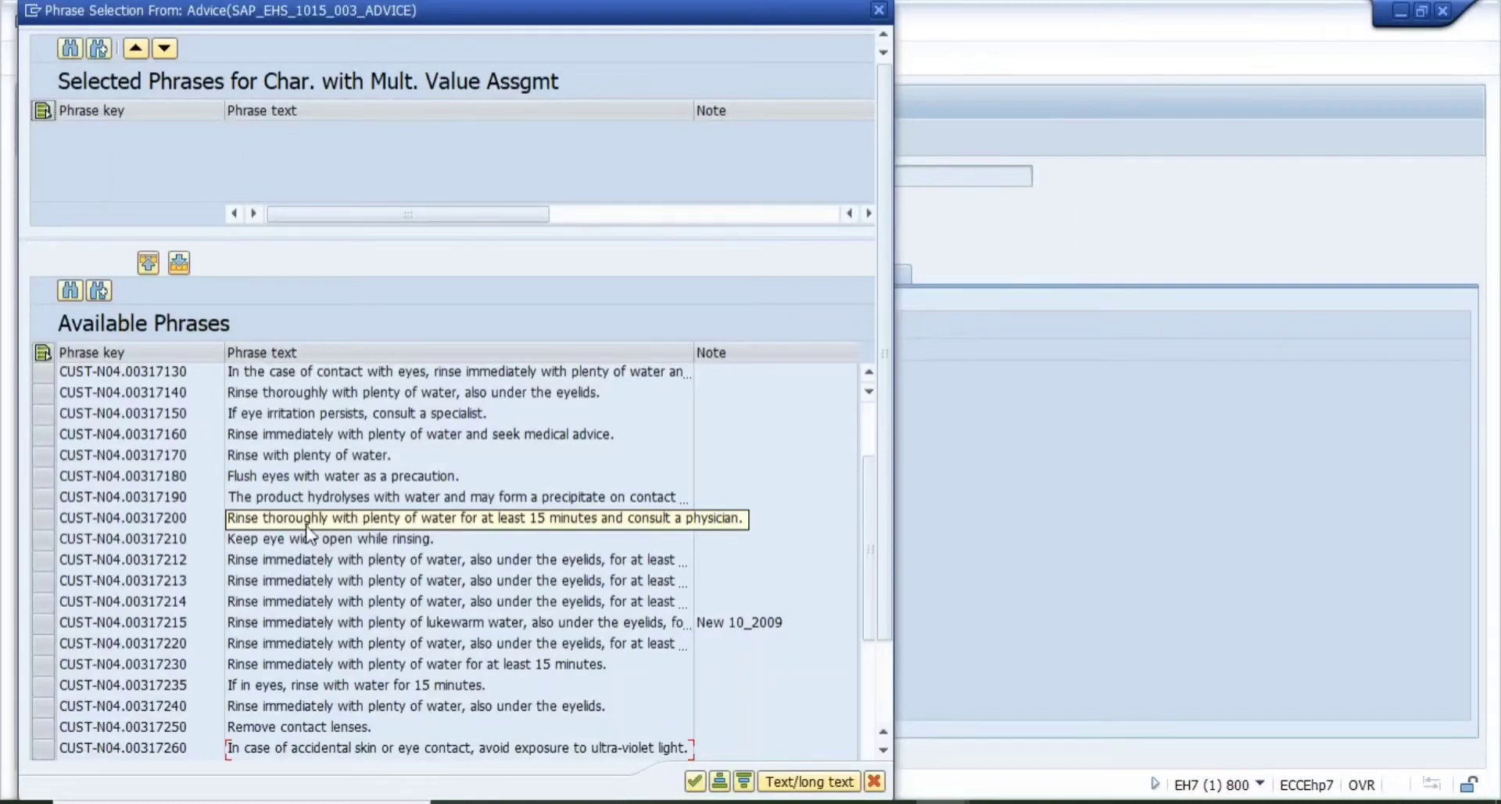
{"action": "left_click", "coordinate": [275, 479]}
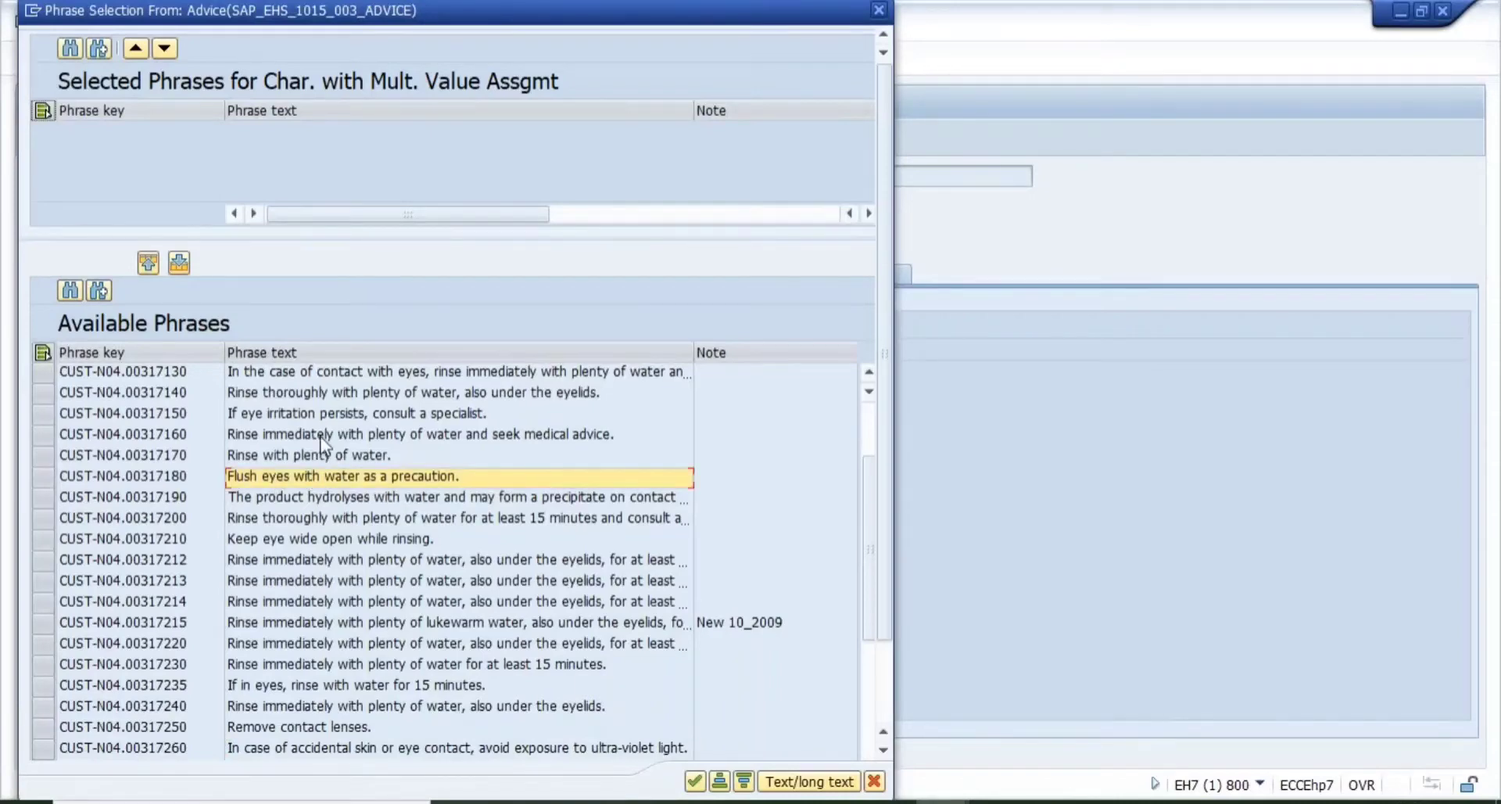
{"action": "left_click", "coordinate": [340, 416]}
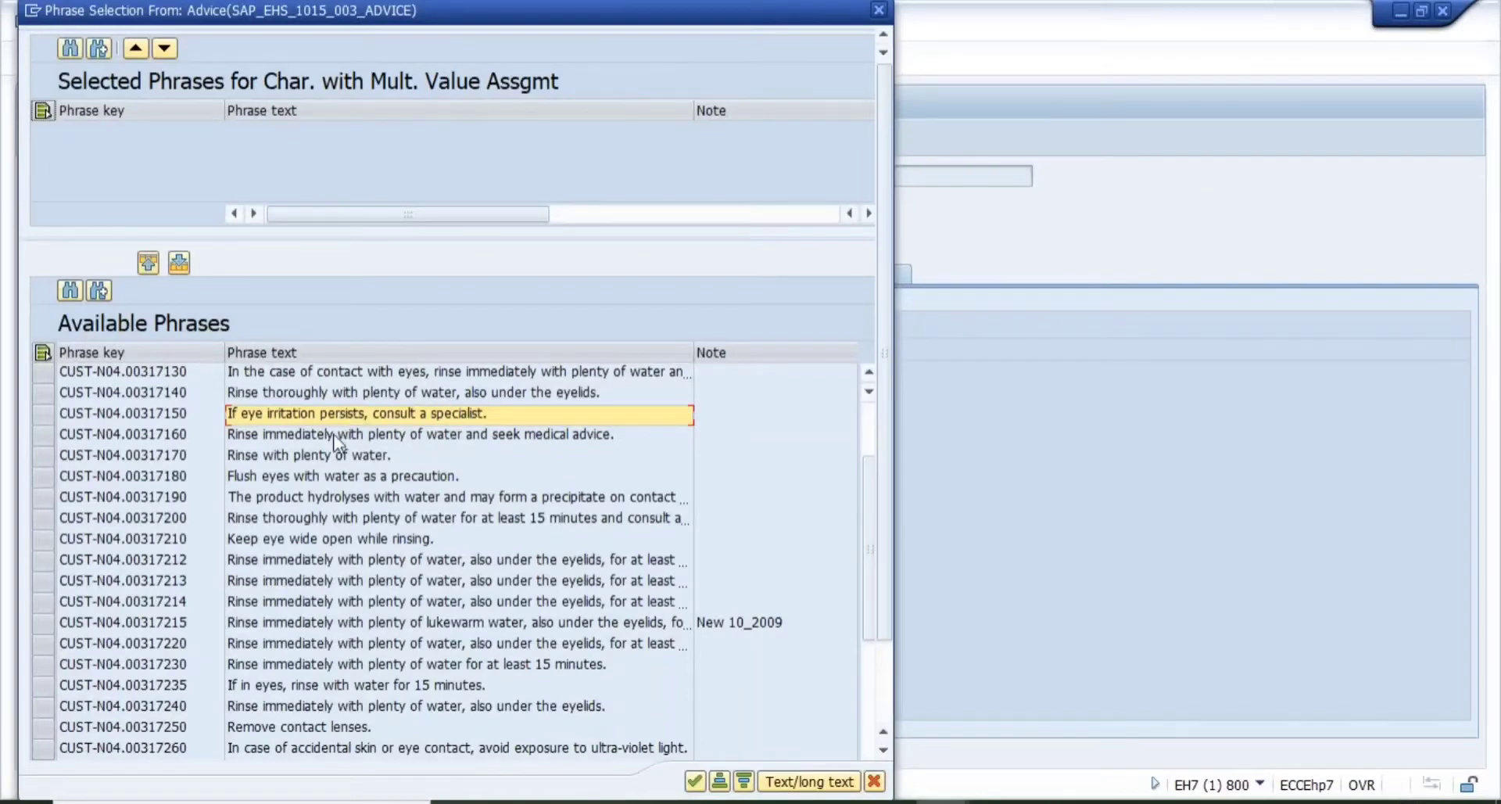
{"action": "left_click", "coordinate": [337, 436]}
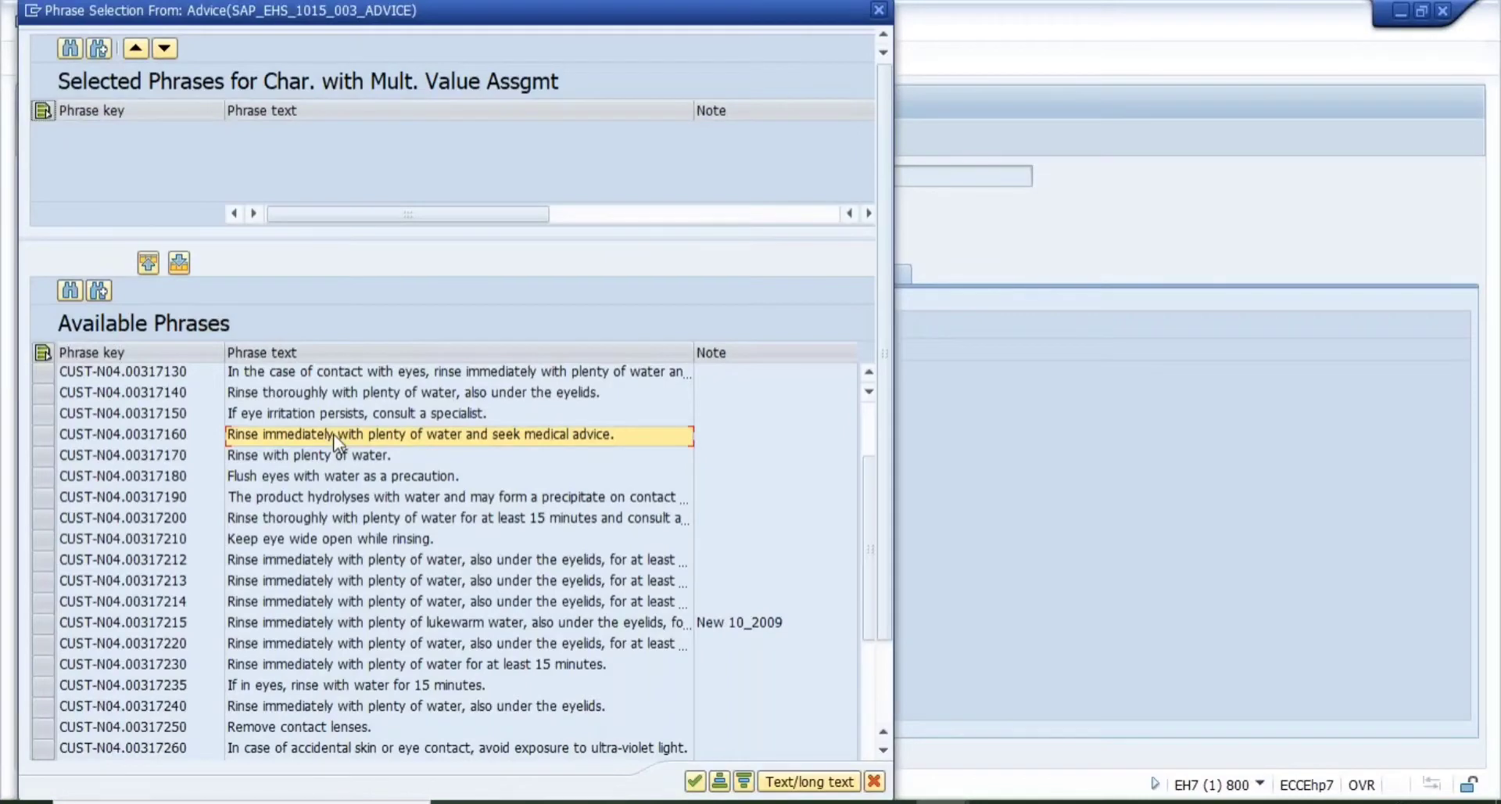
{"action": "left_click", "coordinate": [336, 482]}
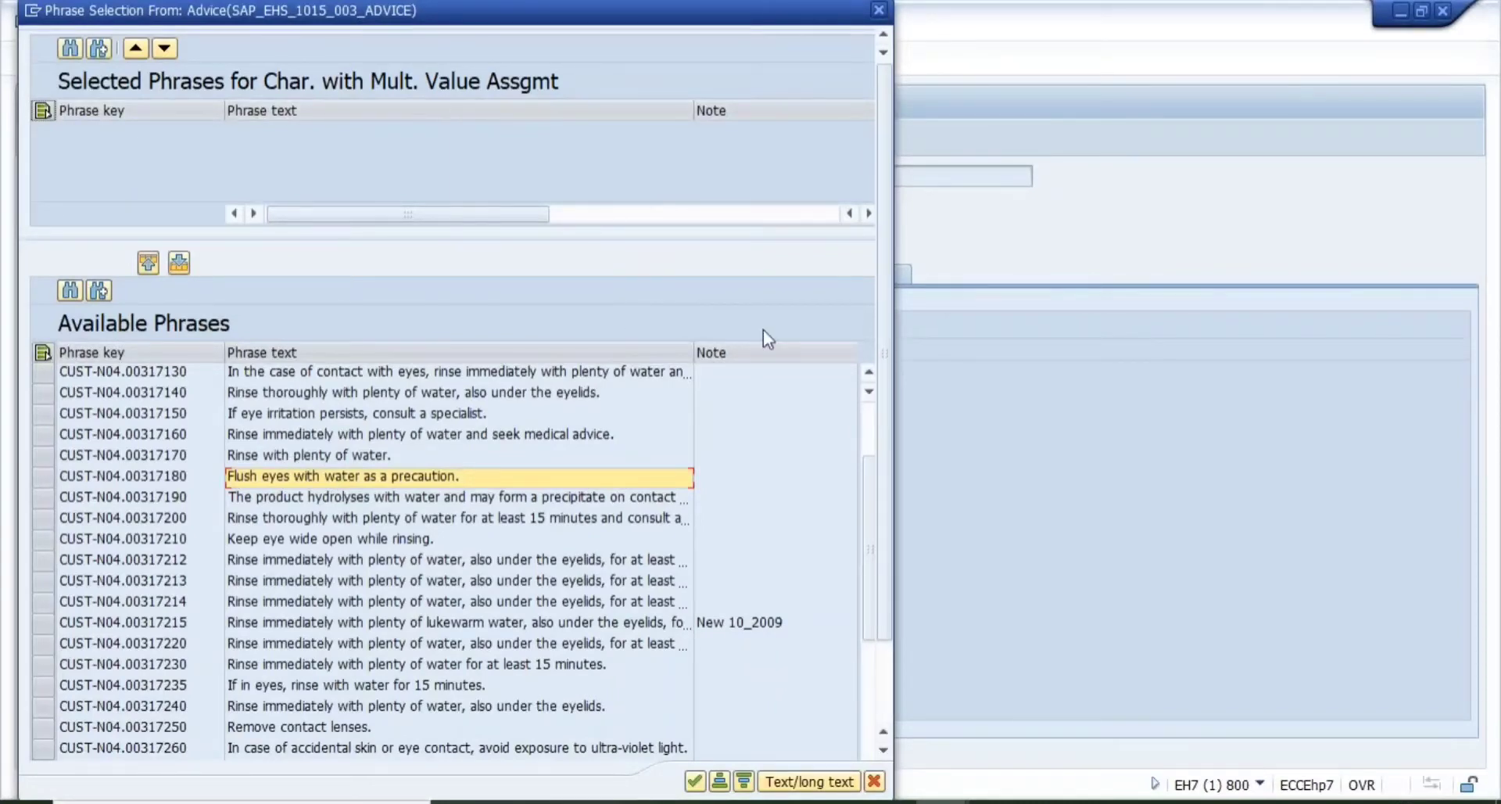
{"action": "left_click", "coordinate": [335, 561]}
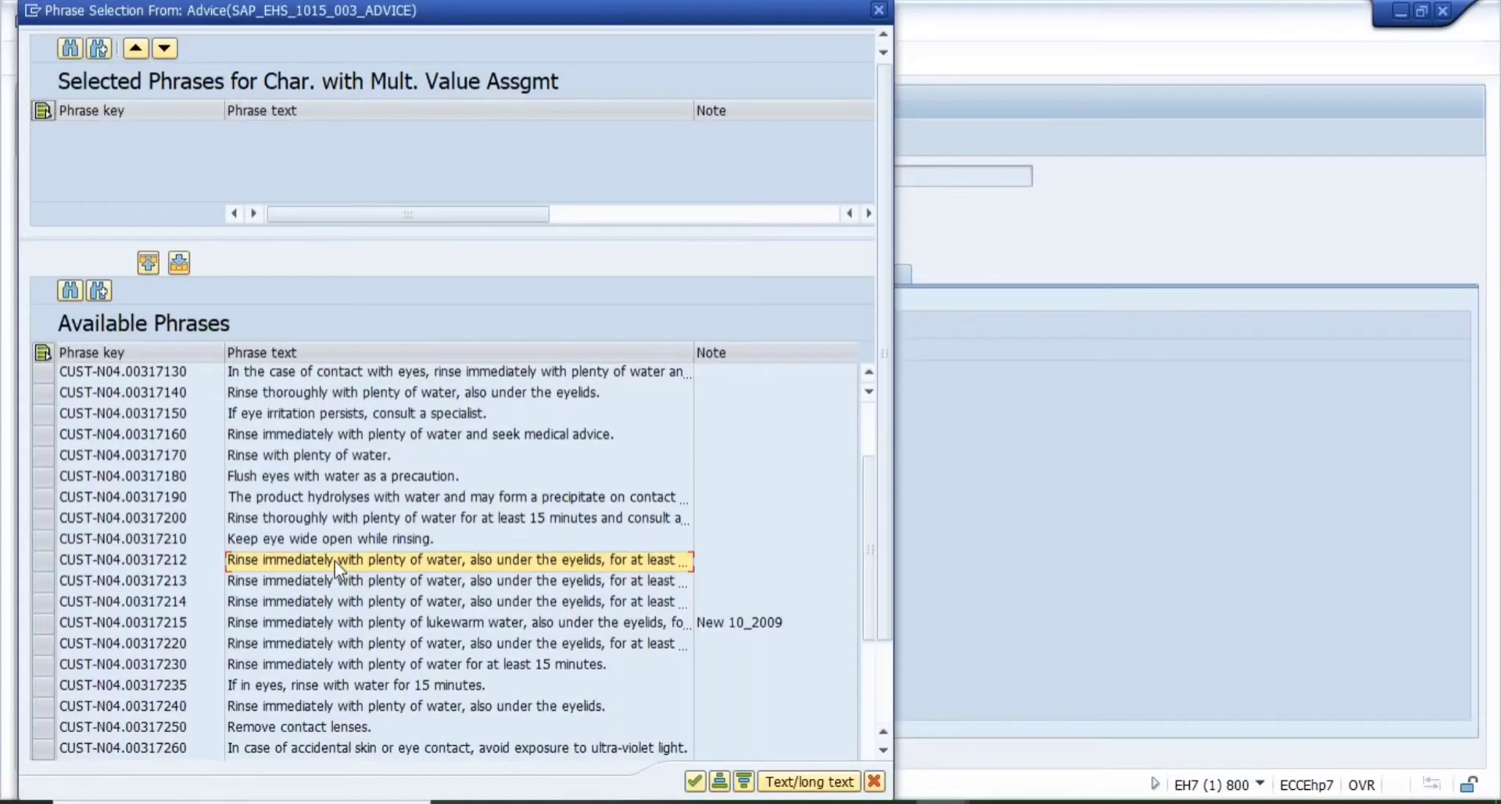
- Move hydrolysis phrase CUST-N04.00317190 into Selected Phrases
{"action": "left_click", "coordinate": [325, 504]}
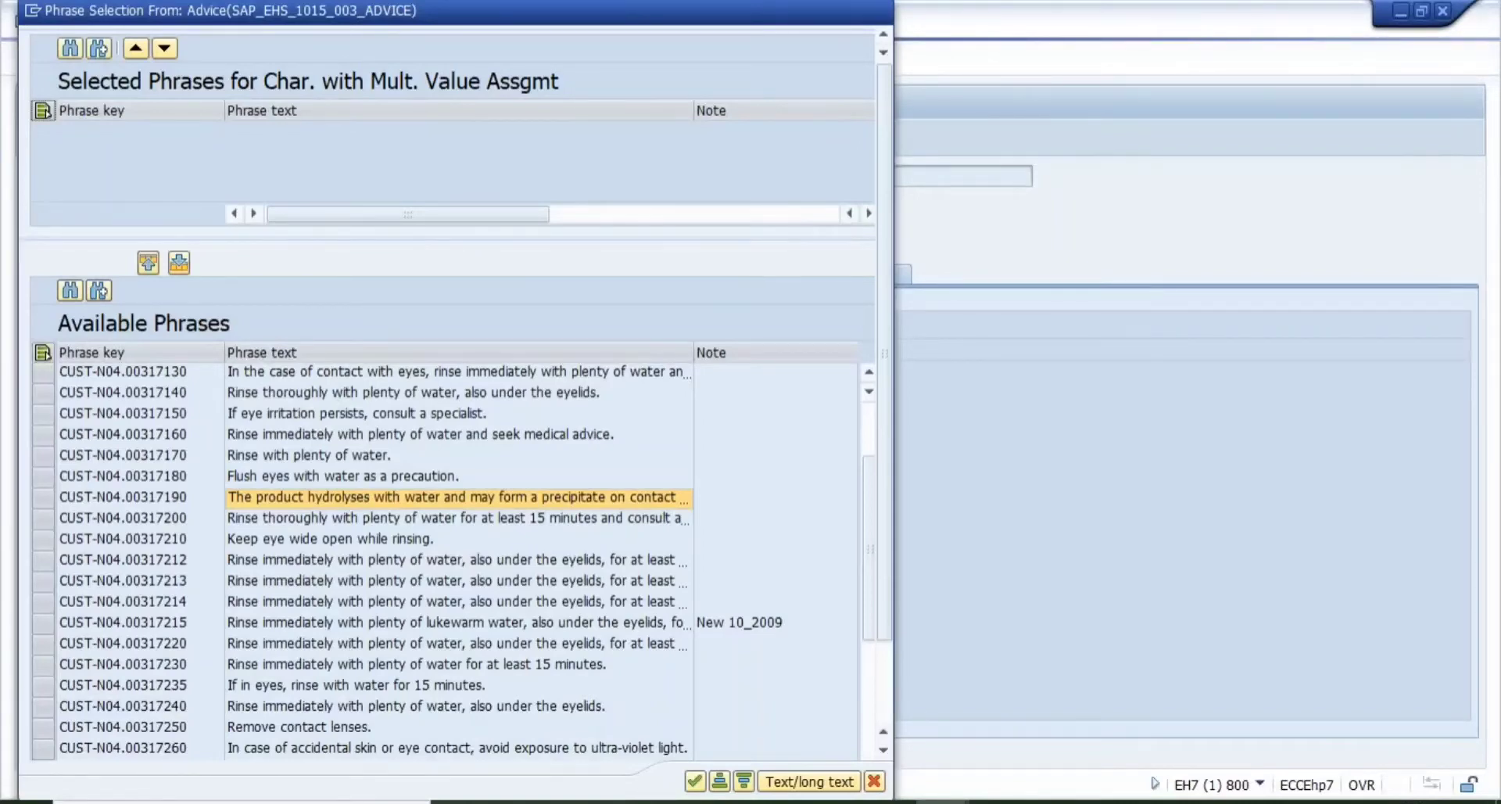
{"action": "left_click", "coordinate": [43, 498]}
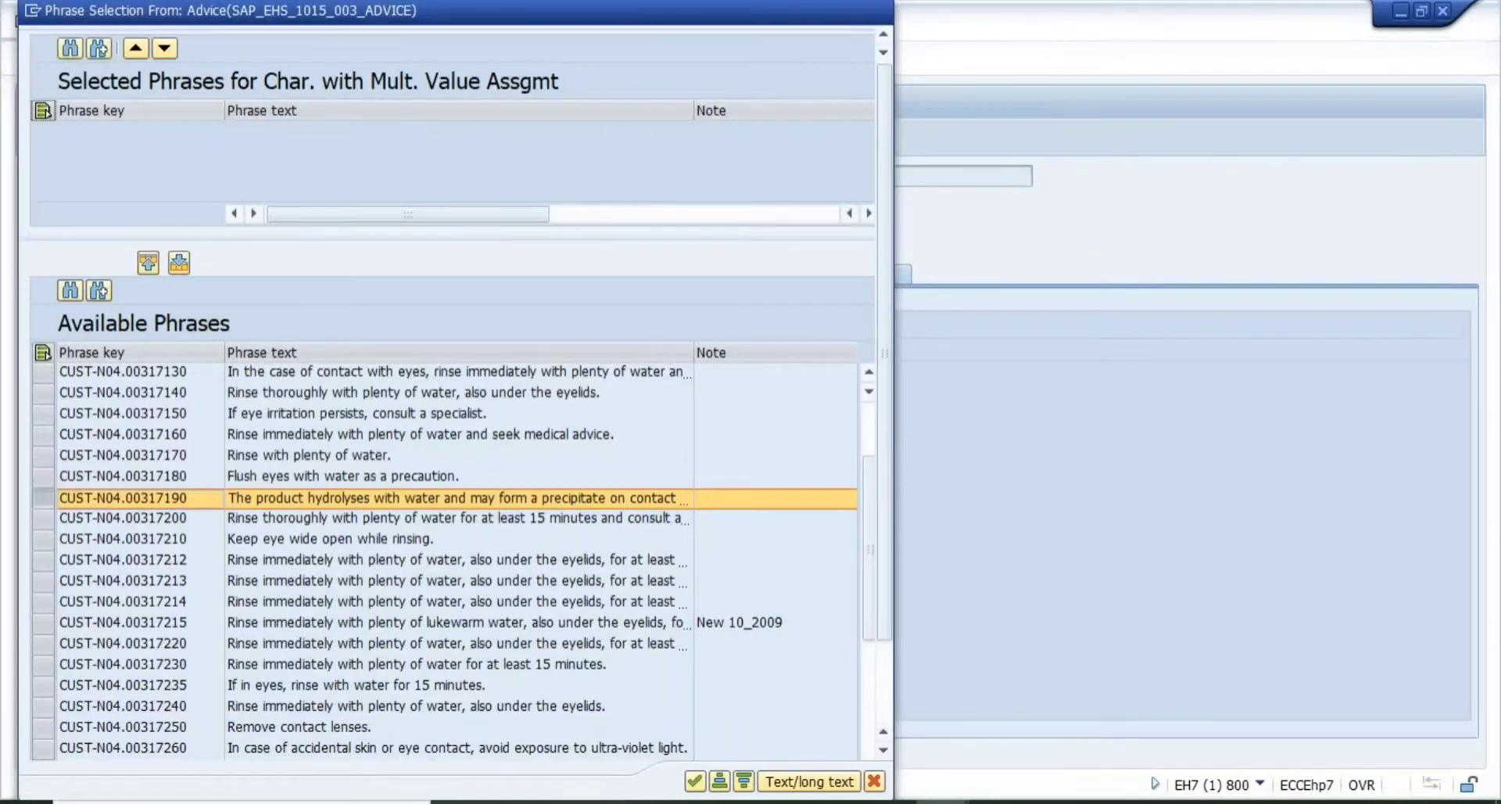
{"action": "left_click", "coordinate": [148, 262]}
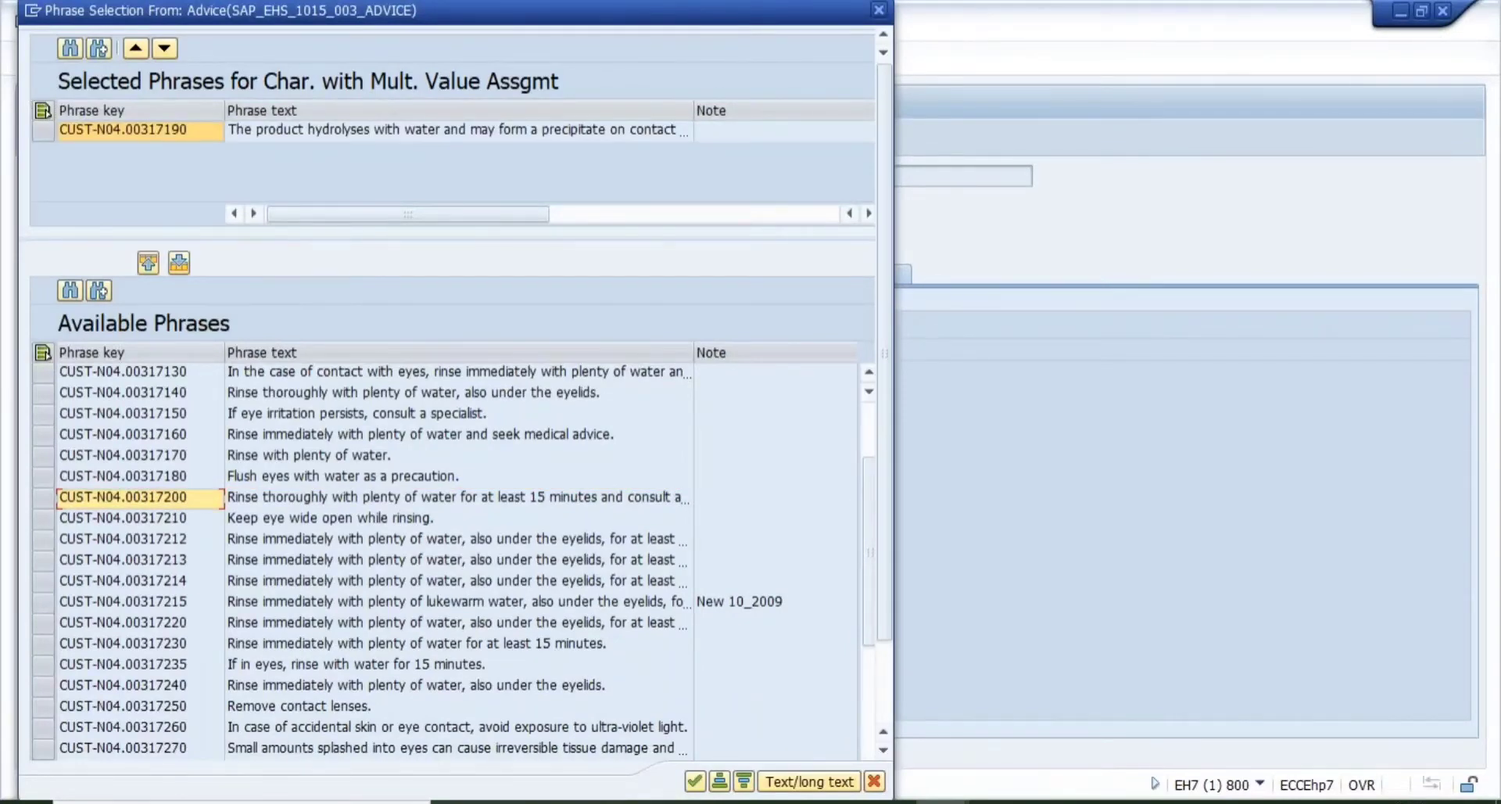
- Transfer the selected hydrolysis phrase into the Advice field
{"action": "left_click", "coordinate": [695, 781]}
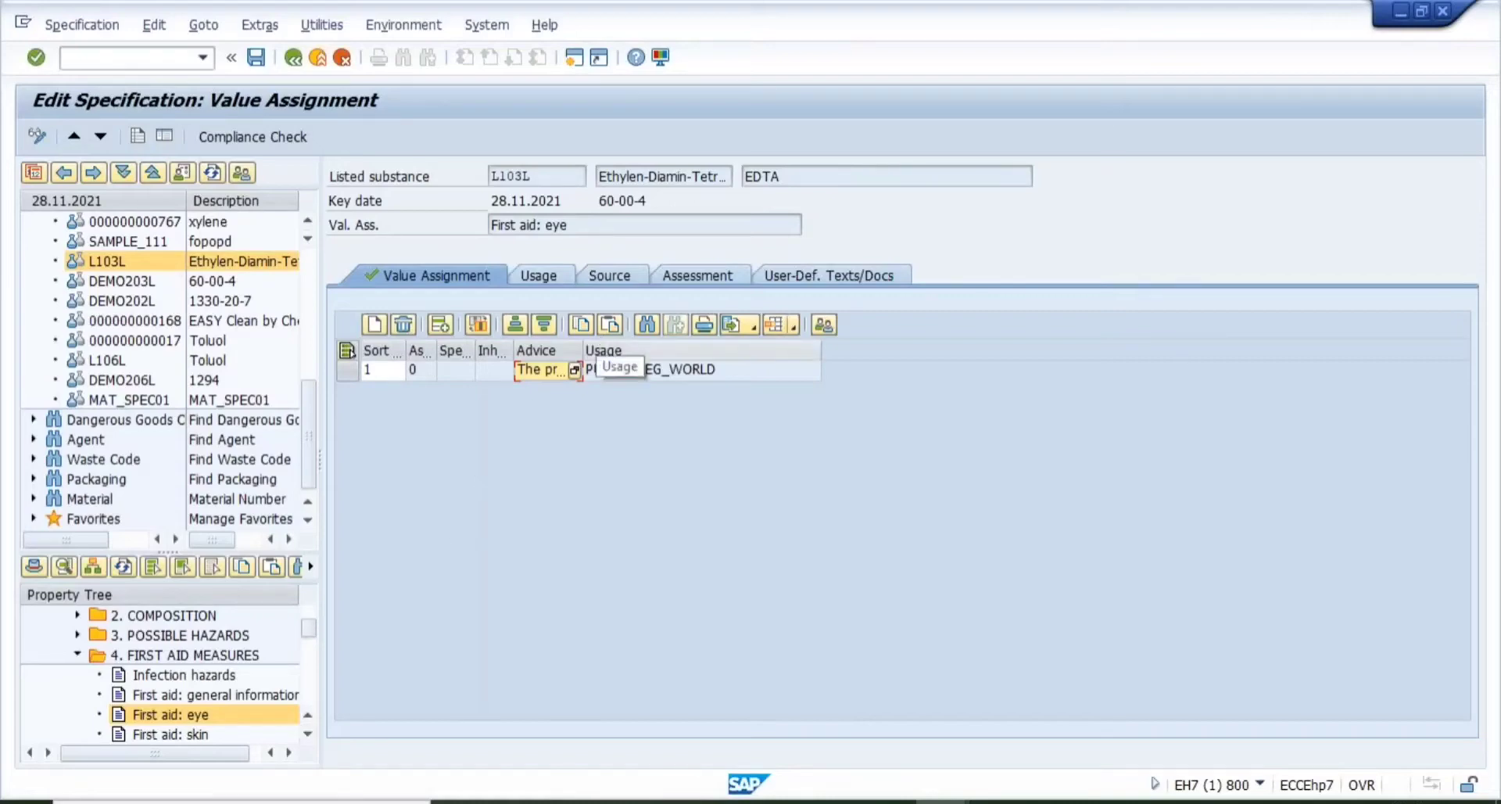
- Reopen the Advice phrase list, review the eye-contact phrases, and accept the hydrolysis phrase
{"action": "left_click", "coordinate": [575, 370]}
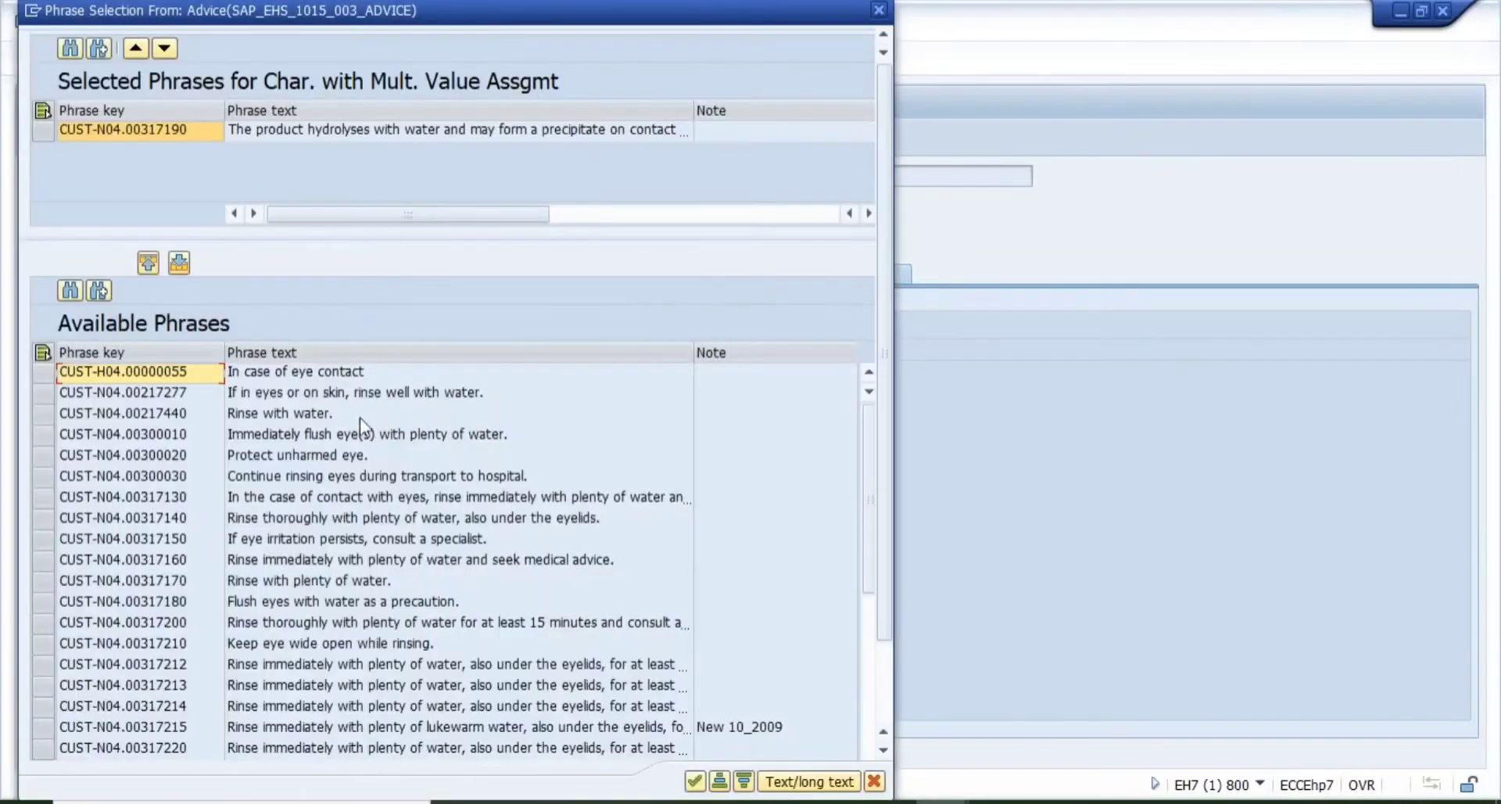
{"action": "left_click", "coordinate": [348, 397]}
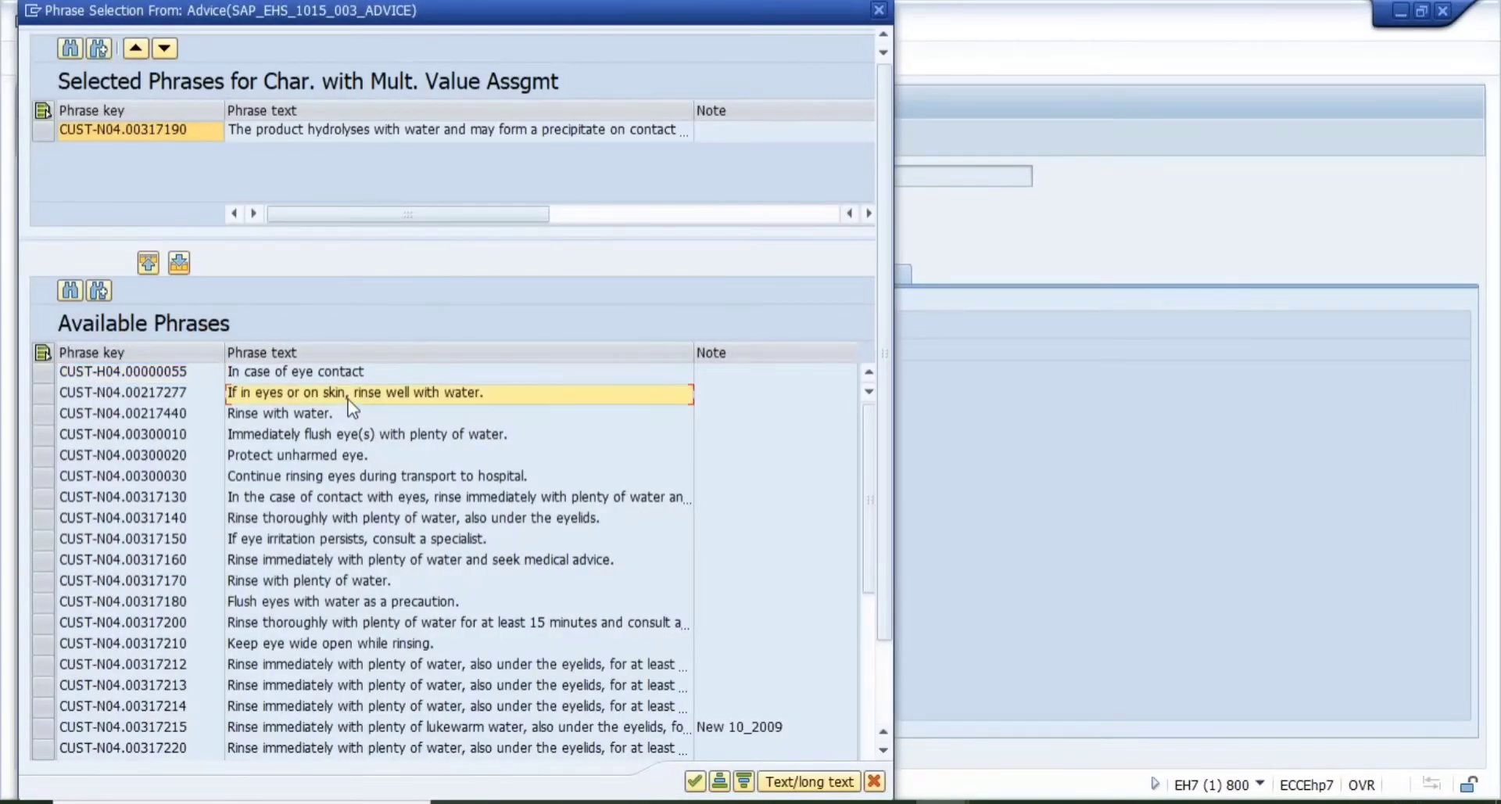
{"action": "key", "text": "Down"}
{"action": "key", "text": "Down"}
{"action": "key", "text": "Down"}
{"action": "key", "text": "Down"}
{"action": "key", "text": "Down"}
{"action": "key", "text": "Down"}
{"action": "key", "text": "Down"}
{"action": "key", "text": "Down"}
{"action": "key", "text": "Down"}
{"action": "key", "text": "Down"}
{"action": "key", "text": "Down"}
{"action": "key", "text": "Down"}
{"action": "key", "text": "Down"}
{"action": "key", "text": "Down"}
{"action": "key", "text": "Down"}
{"action": "key", "text": "Down"}
{"action": "key", "text": "Down"}
{"action": "key", "text": "Down"}
{"action": "key", "text": "Down"}
{"action": "key", "text": "Down"}
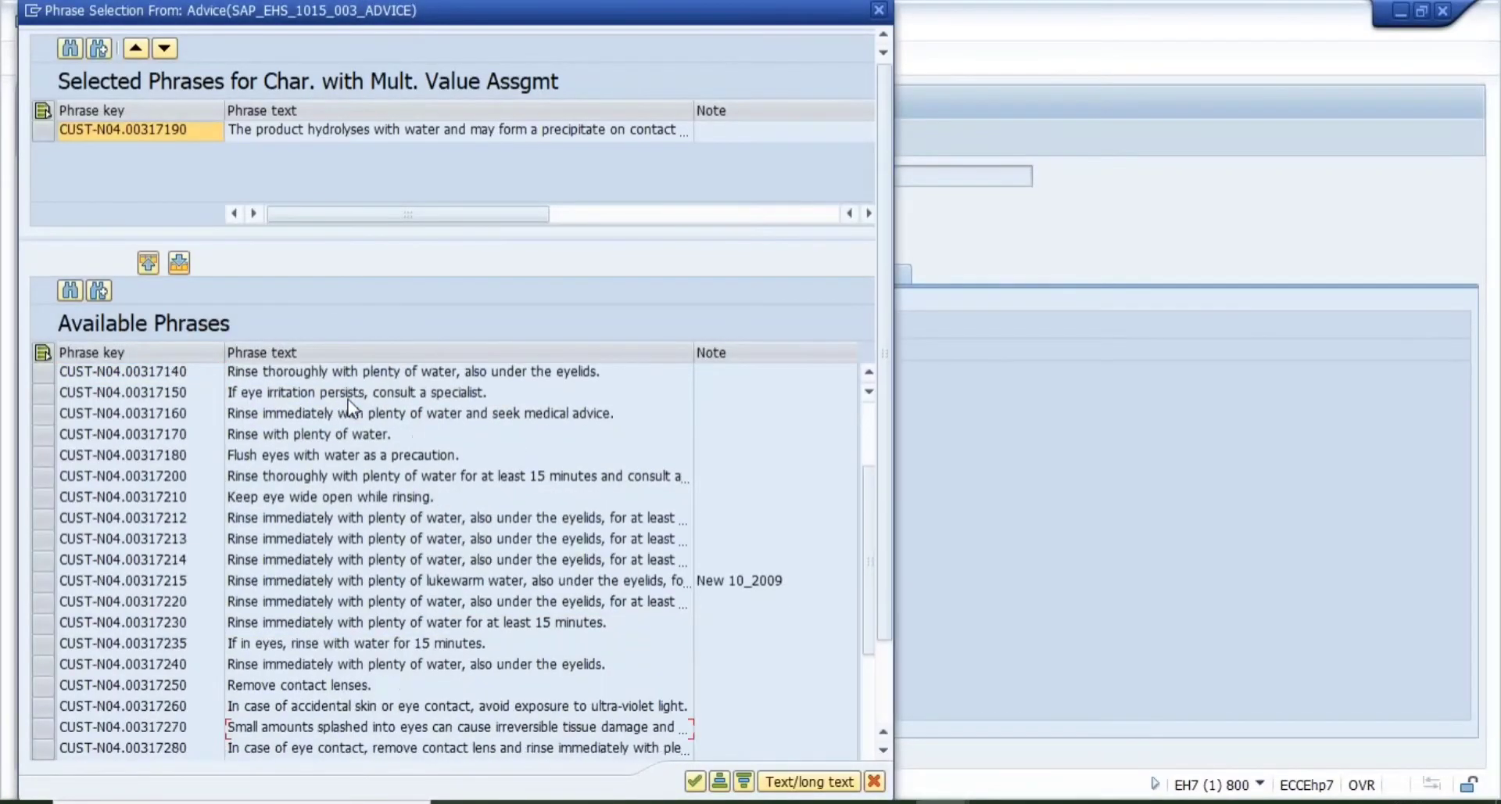
{"action": "key", "text": "Down"}
{"action": "key", "text": "Down"}
{"action": "key", "text": "Down"}
{"action": "key", "text": "Down"}
{"action": "key", "text": "Down"}
{"action": "key", "text": "Down"}
{"action": "key", "text": "Down"}
{"action": "key", "text": "Down"}
{"action": "key", "text": "Down"}
{"action": "key", "text": "Down"}
{"action": "key", "text": "Down"}
{"action": "key", "text": "Down"}
{"action": "key", "text": "Down"}
{"action": "key", "text": "Down"}
{"action": "key", "text": "Down"}
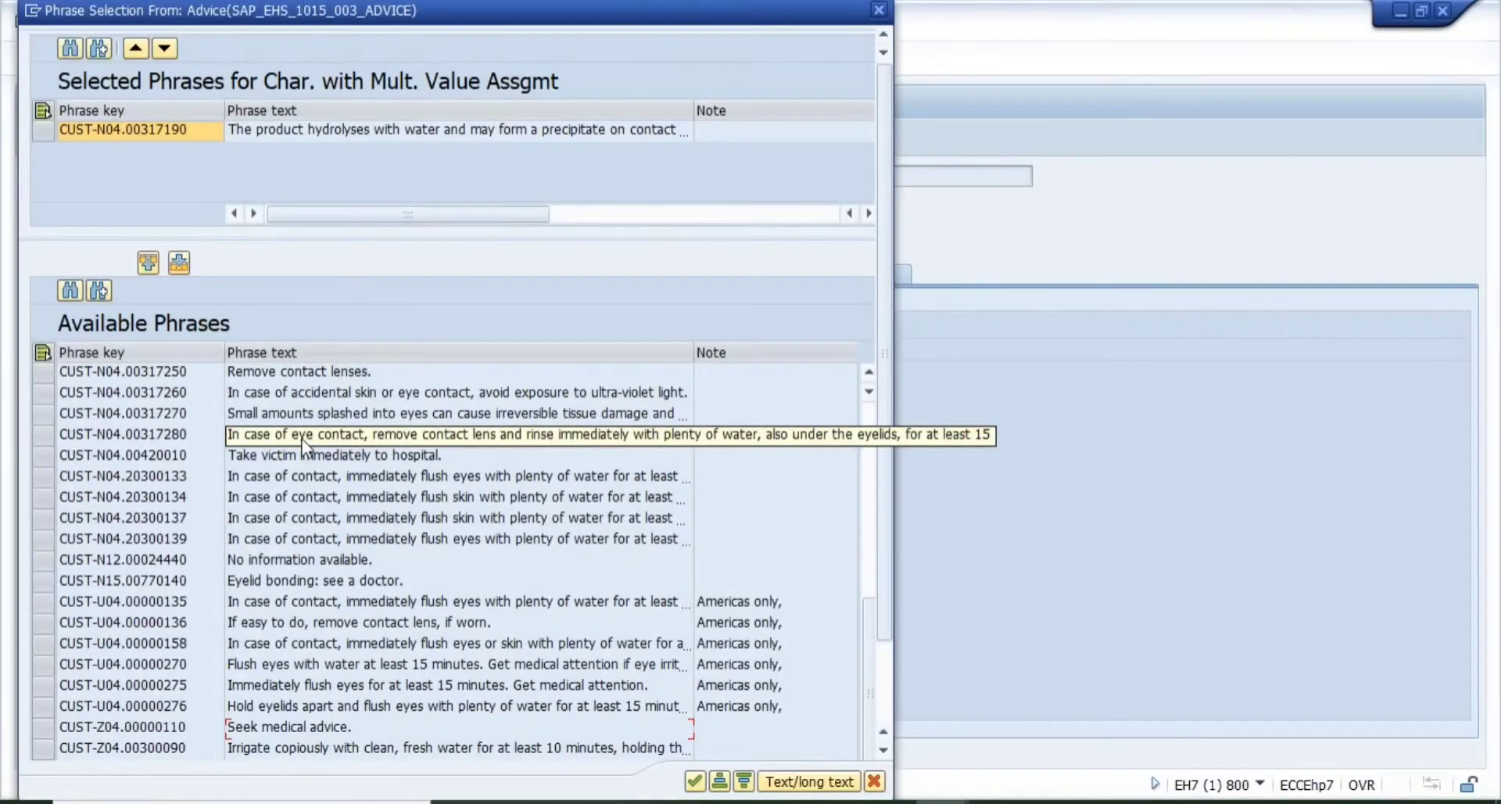
{"action": "left_click", "coordinate": [344, 418]}
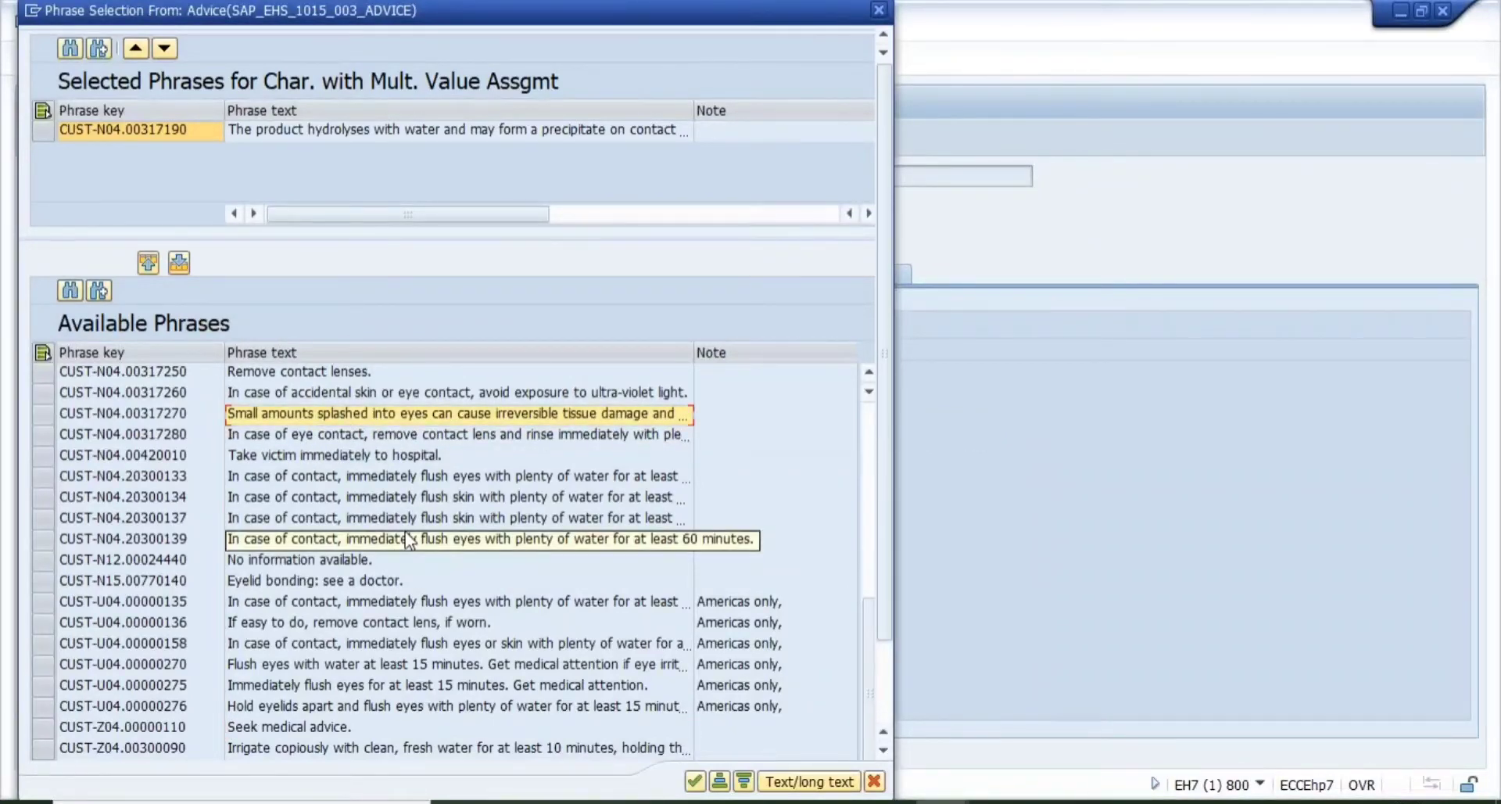
{"action": "left_click", "coordinate": [313, 457]}
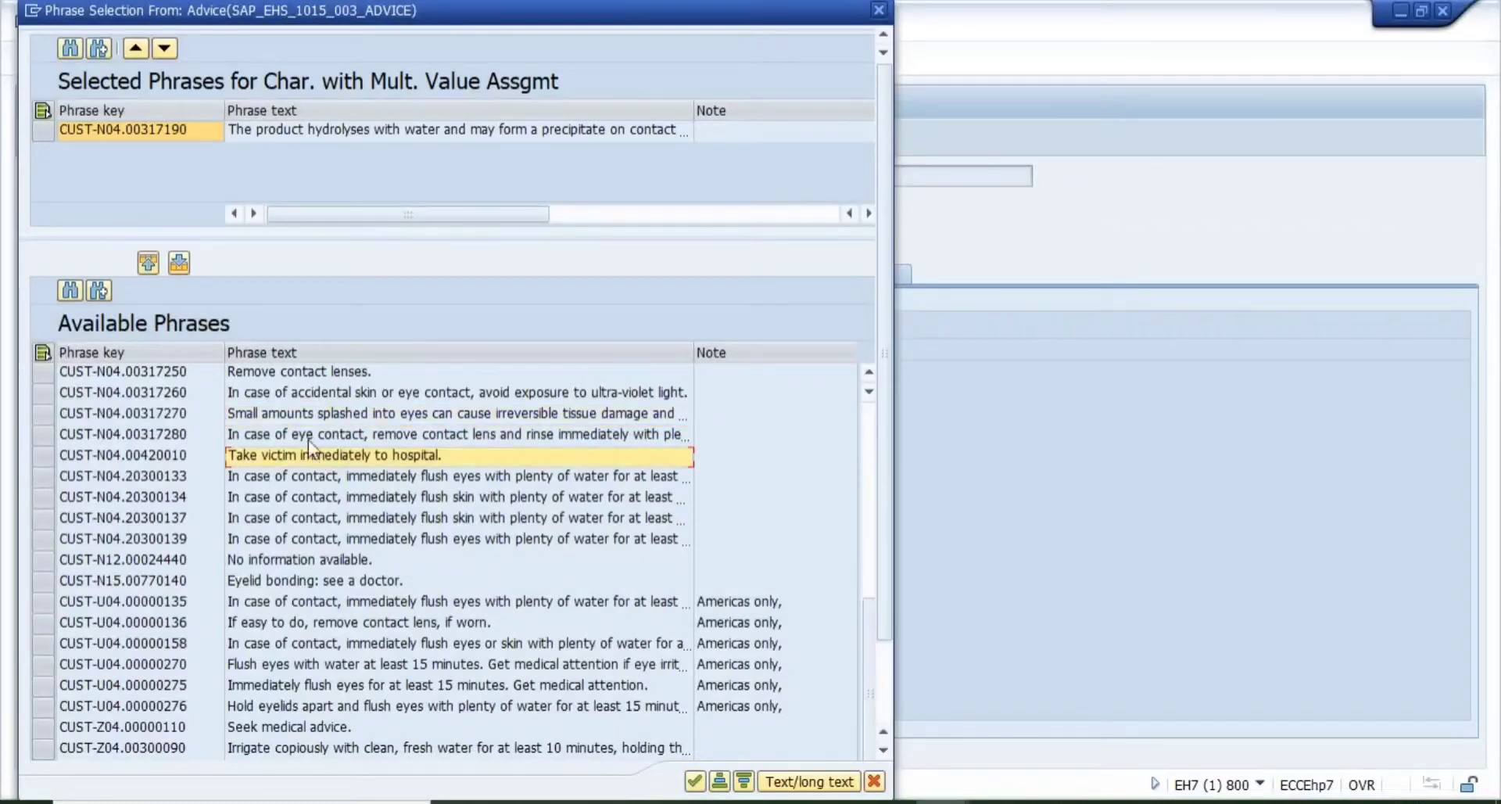
{"action": "left_click", "coordinate": [279, 394]}
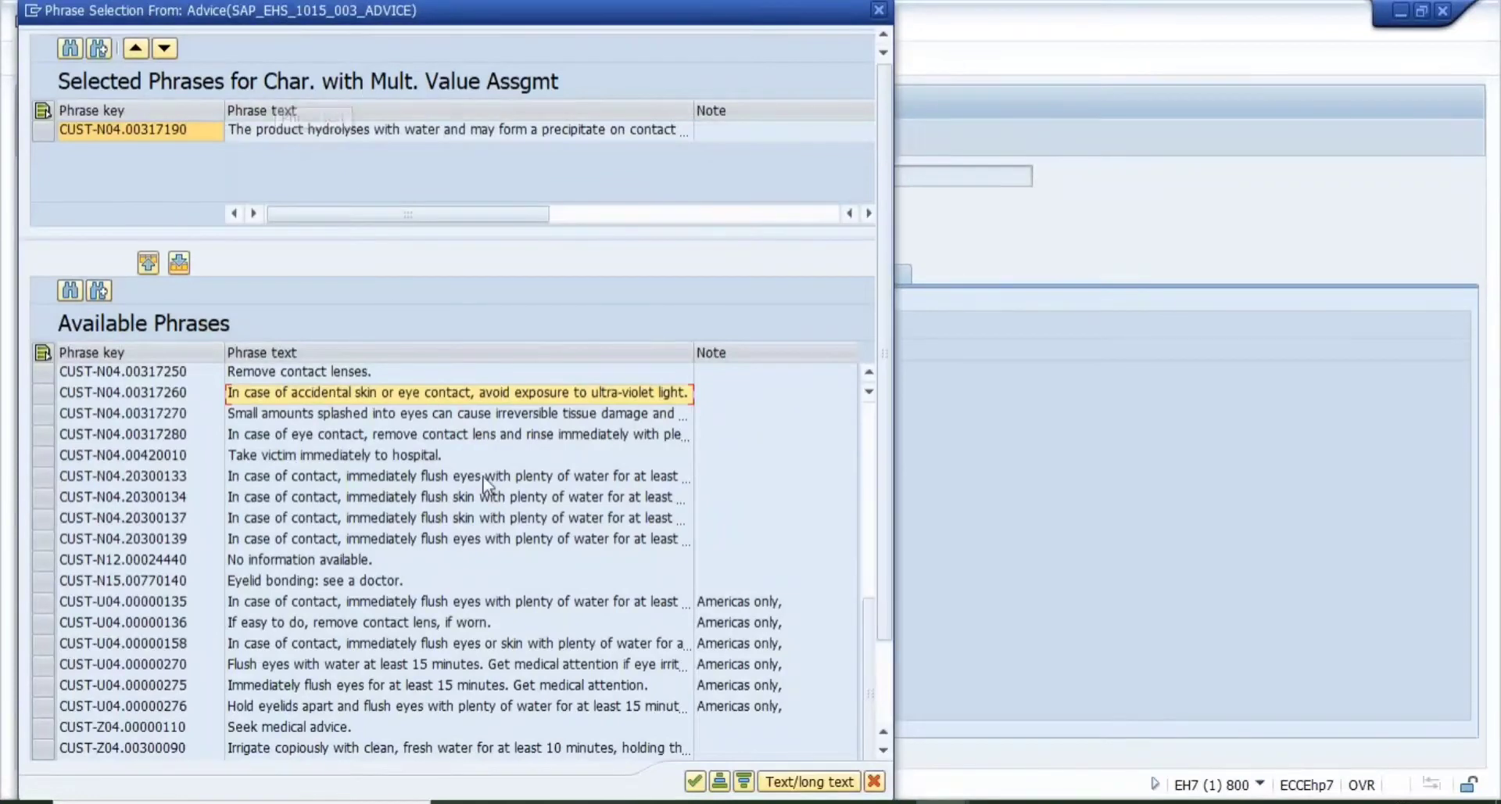
{"action": "left_click", "coordinate": [692, 782]}
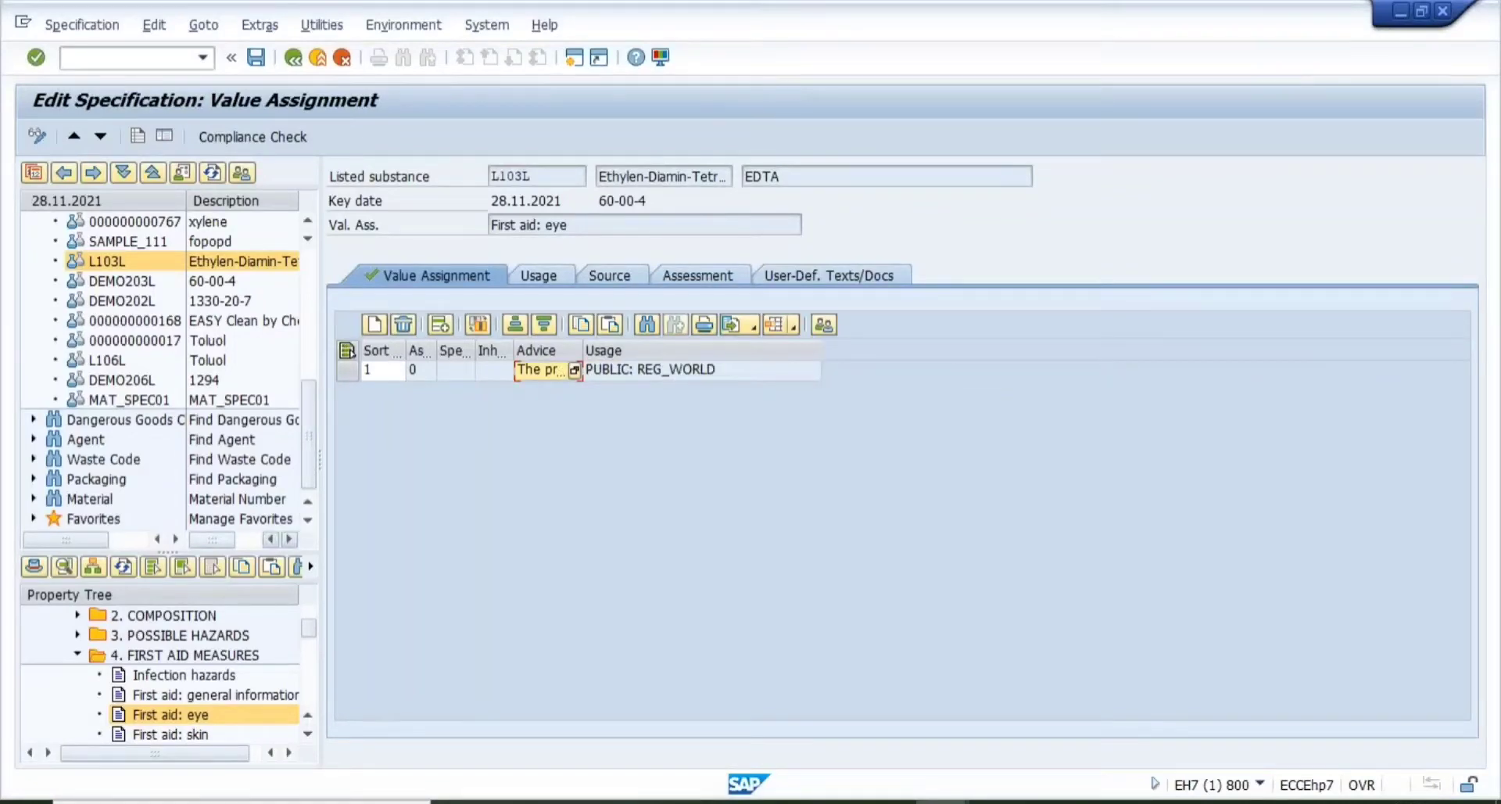
- Collapse First Aid Measures, save the EDTA specification, and select L103L in the hit list
{"action": "left_click", "coordinate": [75, 655]}
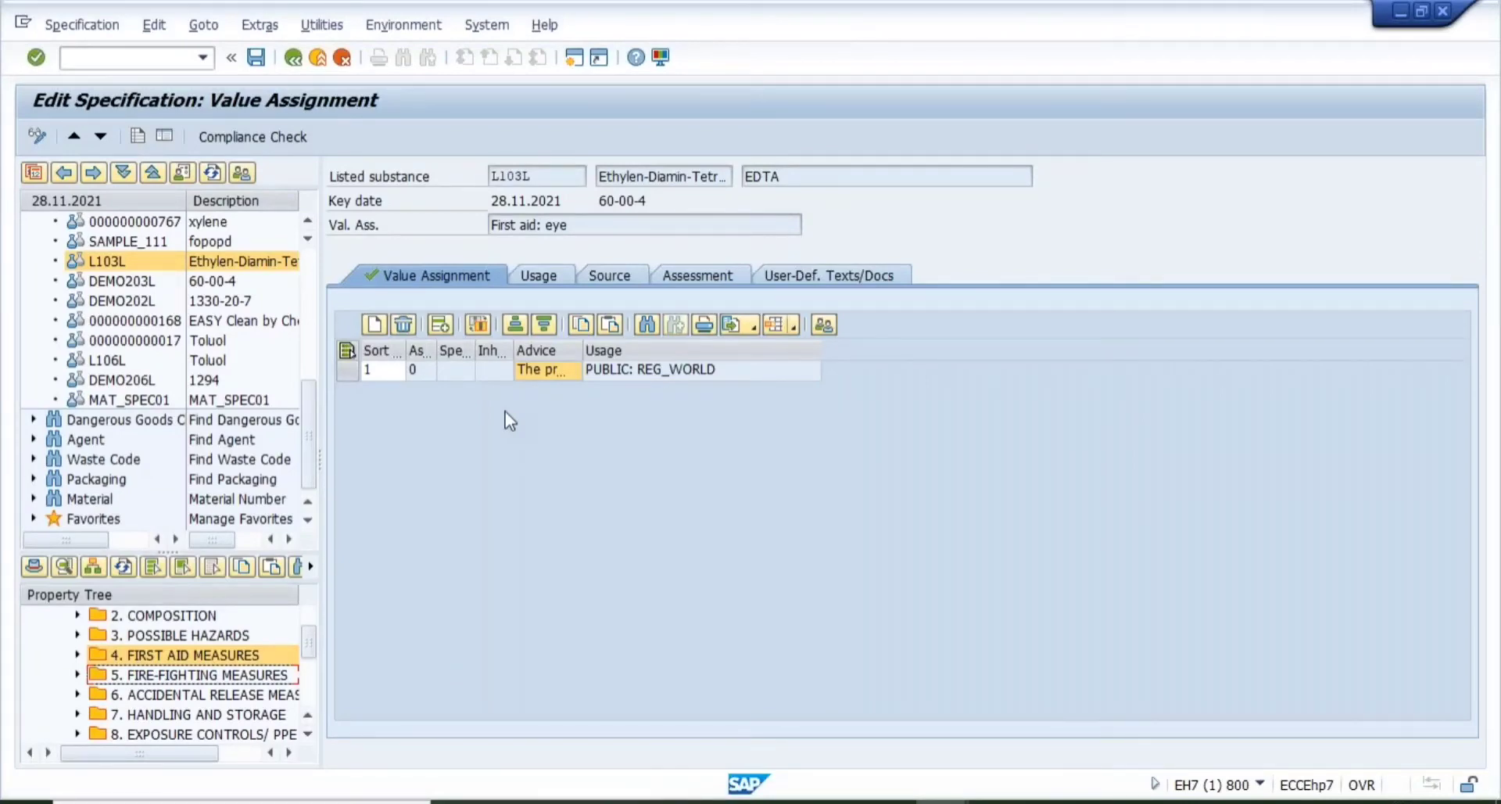
{"action": "left_click", "coordinate": [257, 59]}
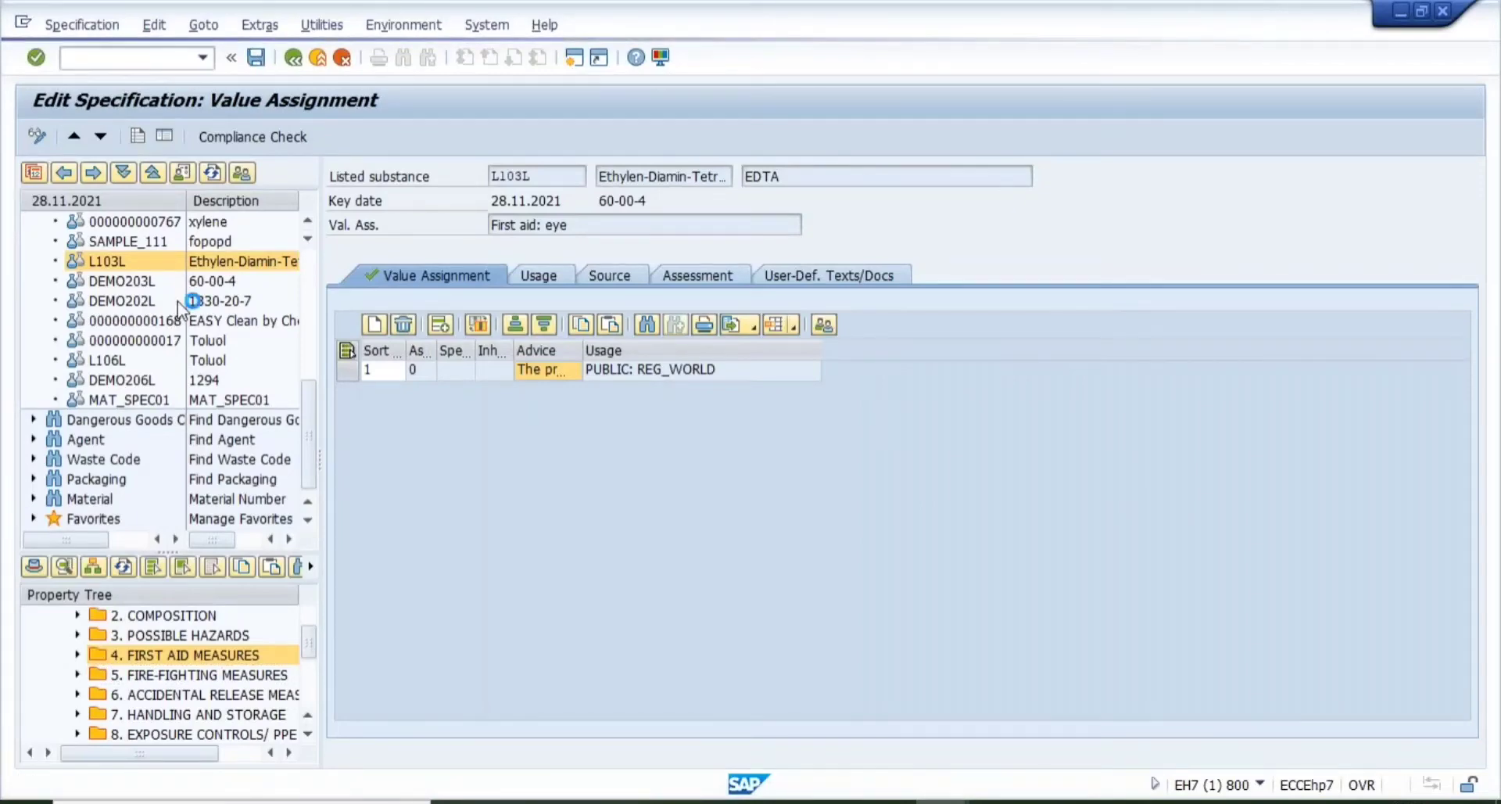
{"action": "left_click", "coordinate": [126, 264]}
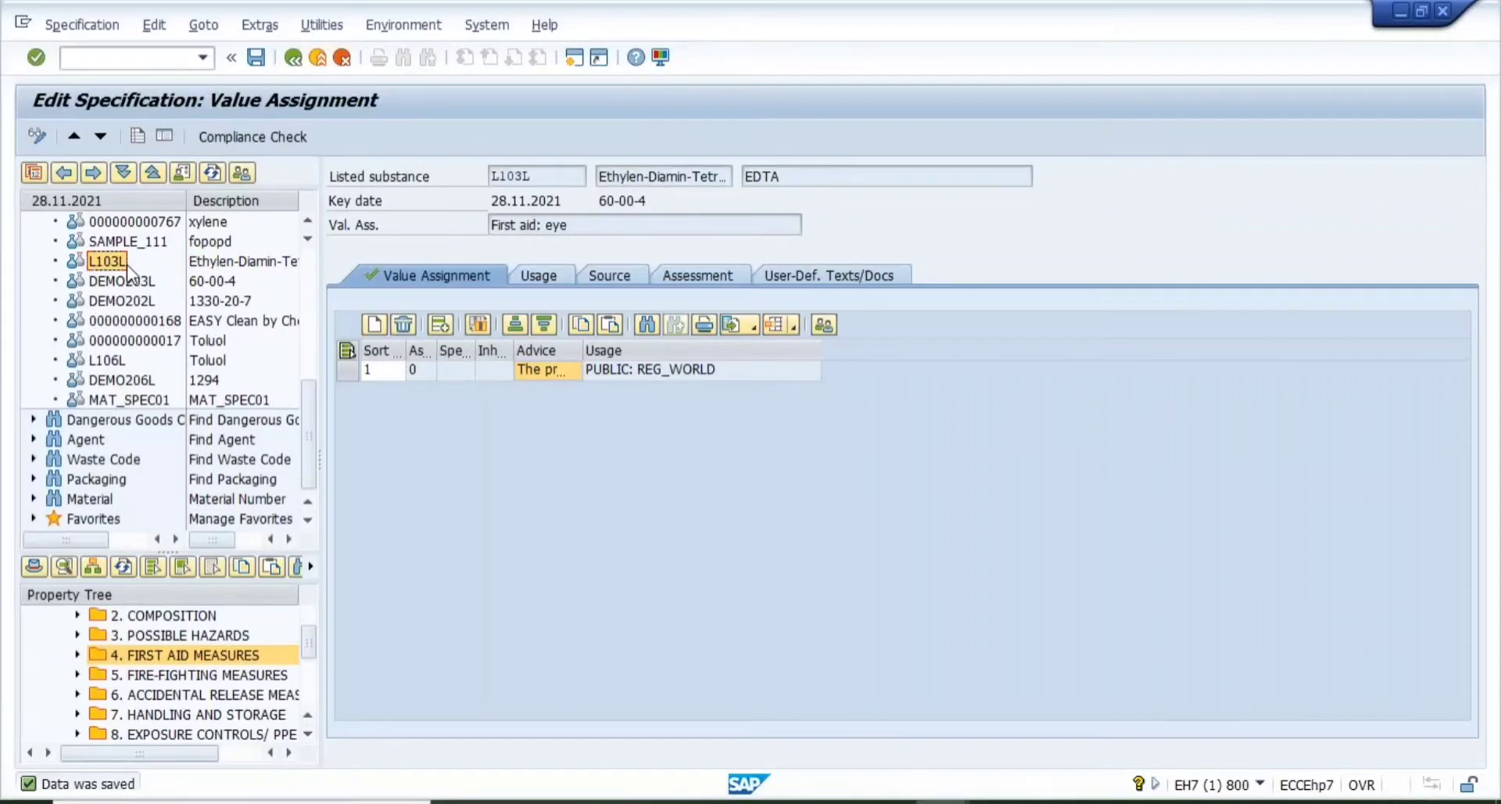
- Run Report from Template on L103L with generation variant MSDS_US_U1
{"action": "right_click", "coordinate": [127, 266]}
{"action": "mouse_move", "coordinate": [261, 421]}
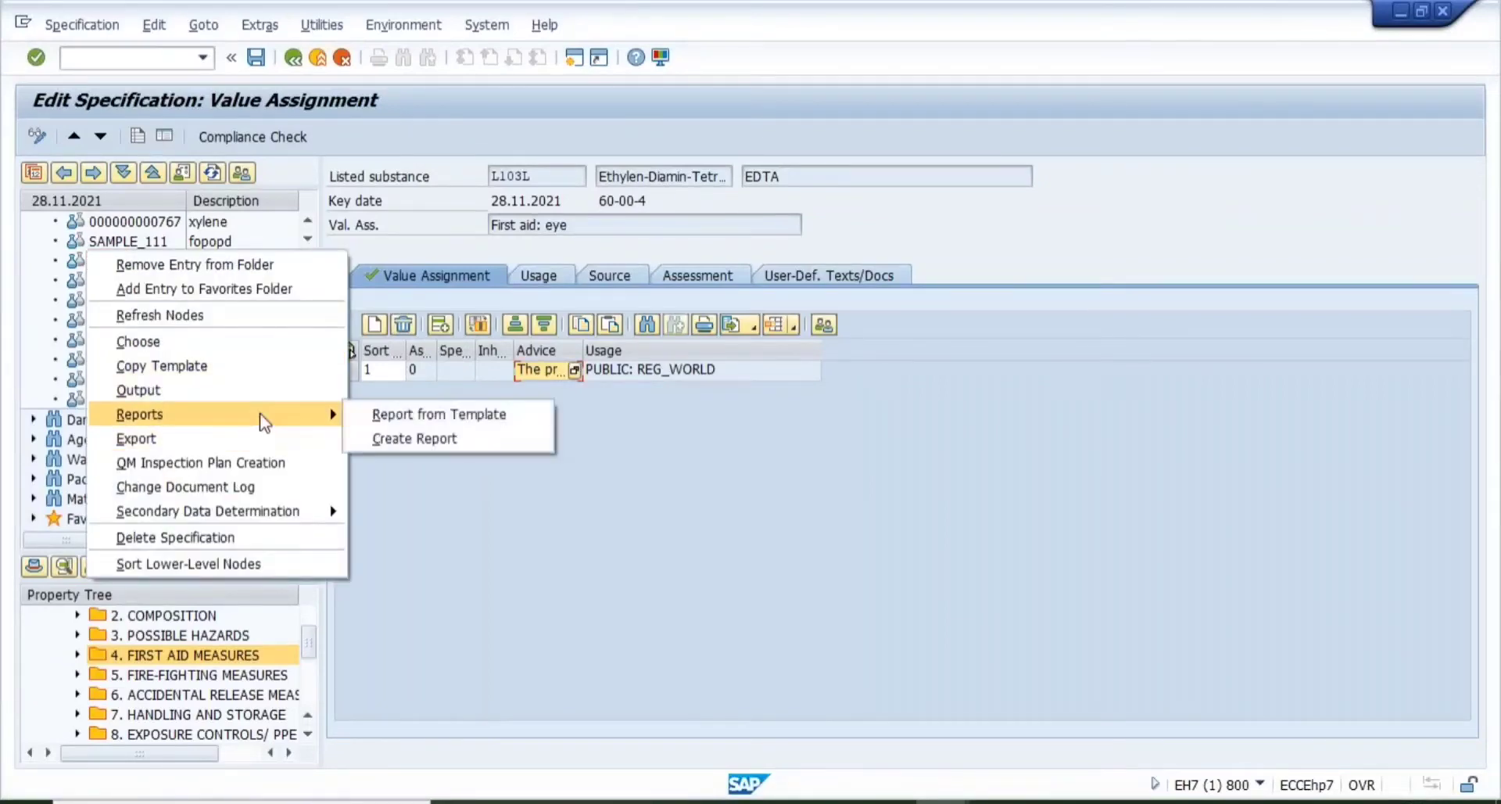
{"action": "left_click", "coordinate": [367, 416]}
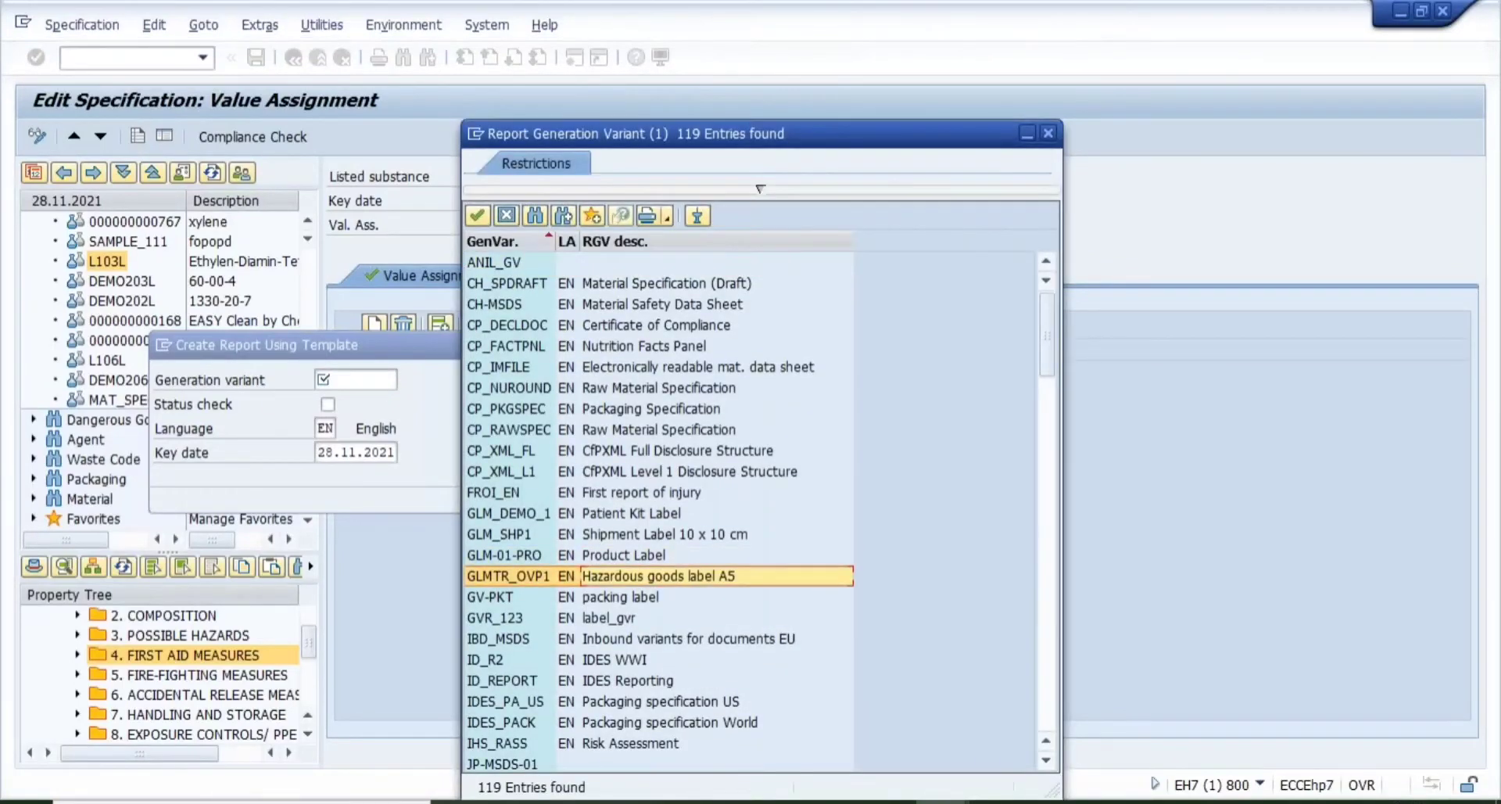
{"action": "scroll", "coordinate": [704, 500], "scroll_direction": "down", "scroll_amount": 10}
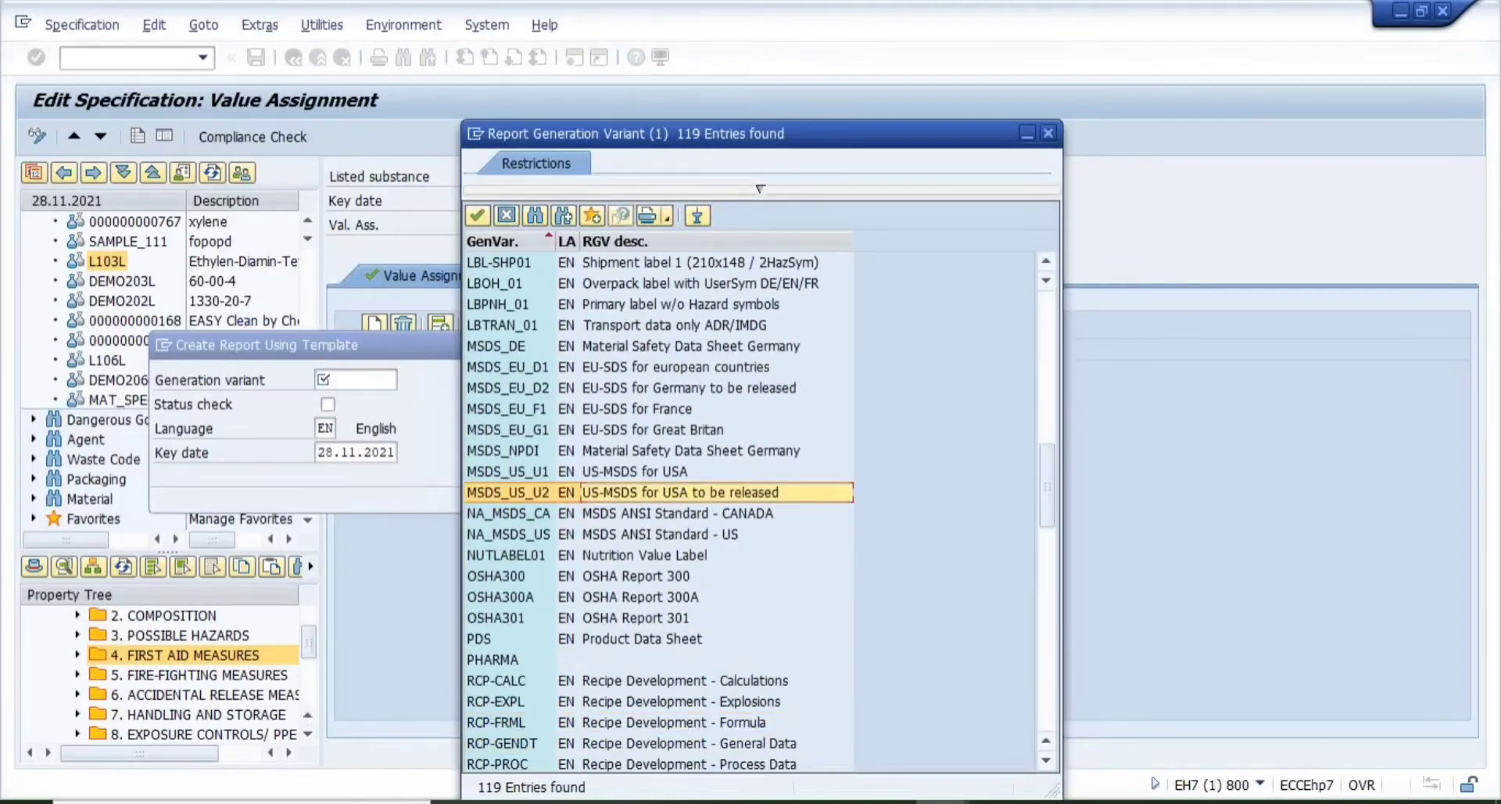
{"action": "key", "text": "Up"}
{"action": "key", "text": "Return"}
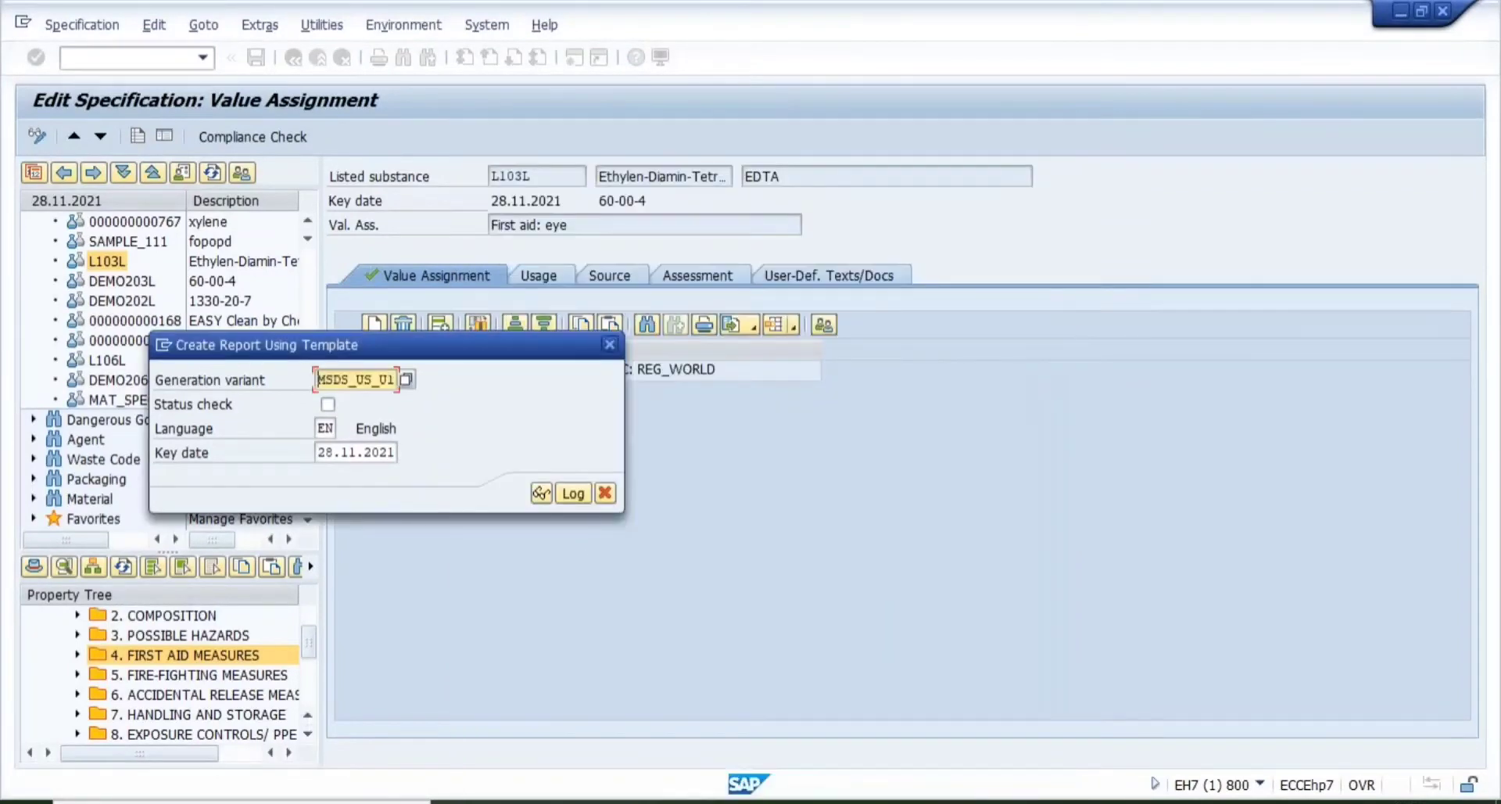
{"action": "left_click", "coordinate": [534, 497]}
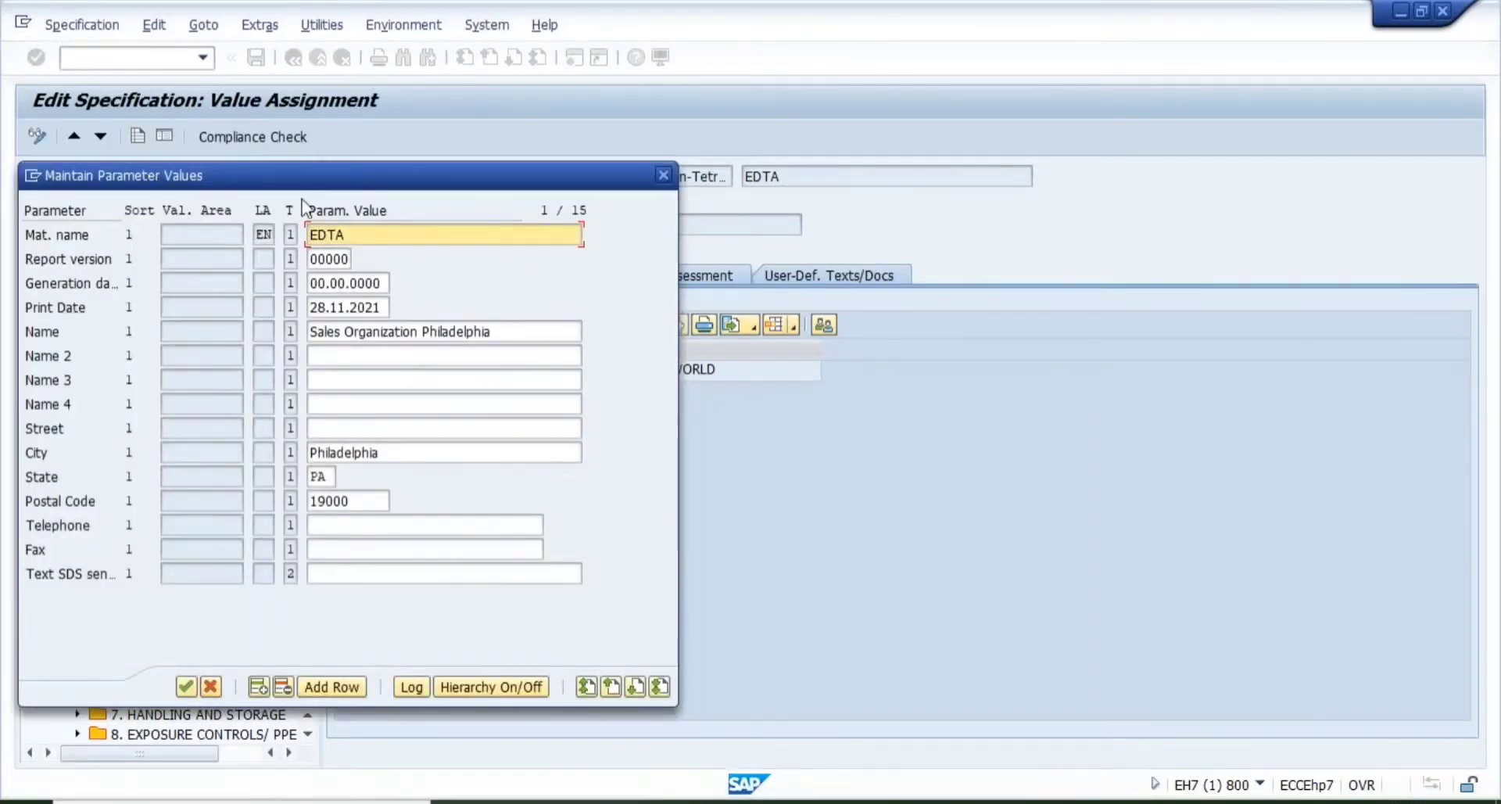
- Set report version 3 and both generation and print dates to 27.11.2021
{"action": "left_click", "coordinate": [386, 227]}
{"action": "left_click", "coordinate": [350, 259]}
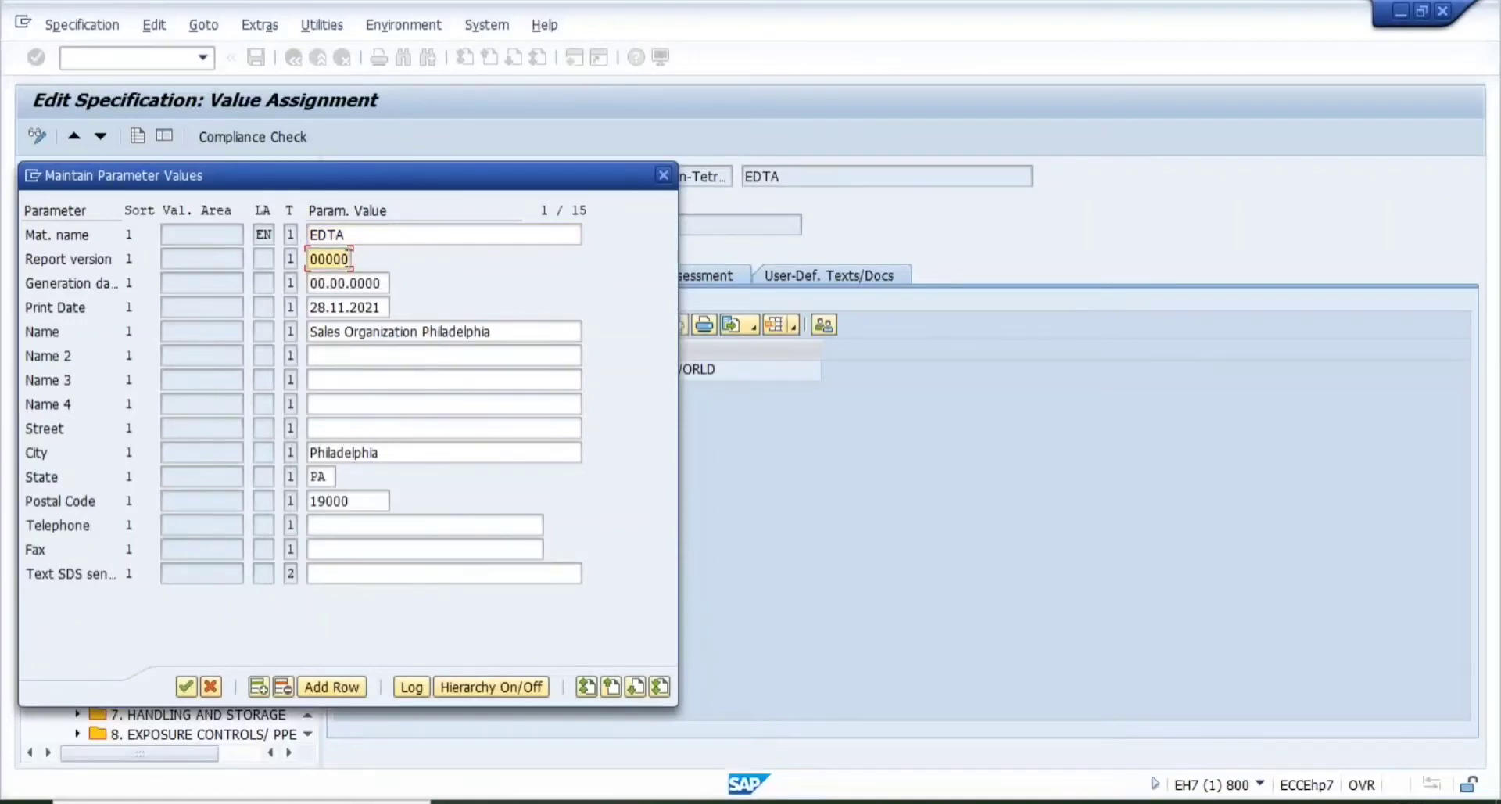
{"action": "key", "text": "BackSpace"}
{"action": "key", "text": "BackSpace"}
{"action": "key", "text": "BackSpace"}
{"action": "key", "text": "BackSpace"}
{"action": "key", "text": "BackSpace"}
{"action": "type", "text": "1"}
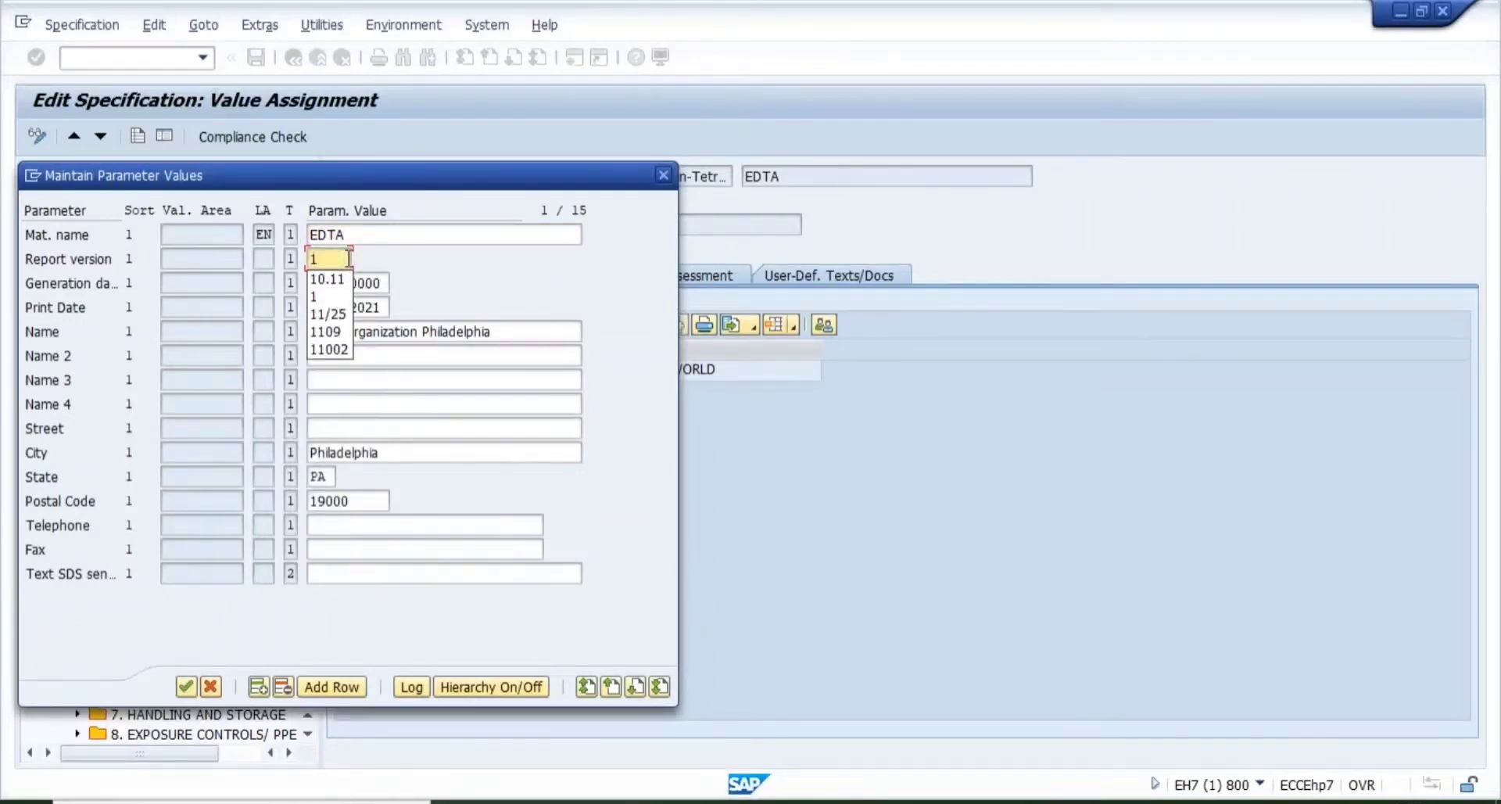
{"action": "key", "text": "BackSpace"}
{"action": "type", "text": "3"}
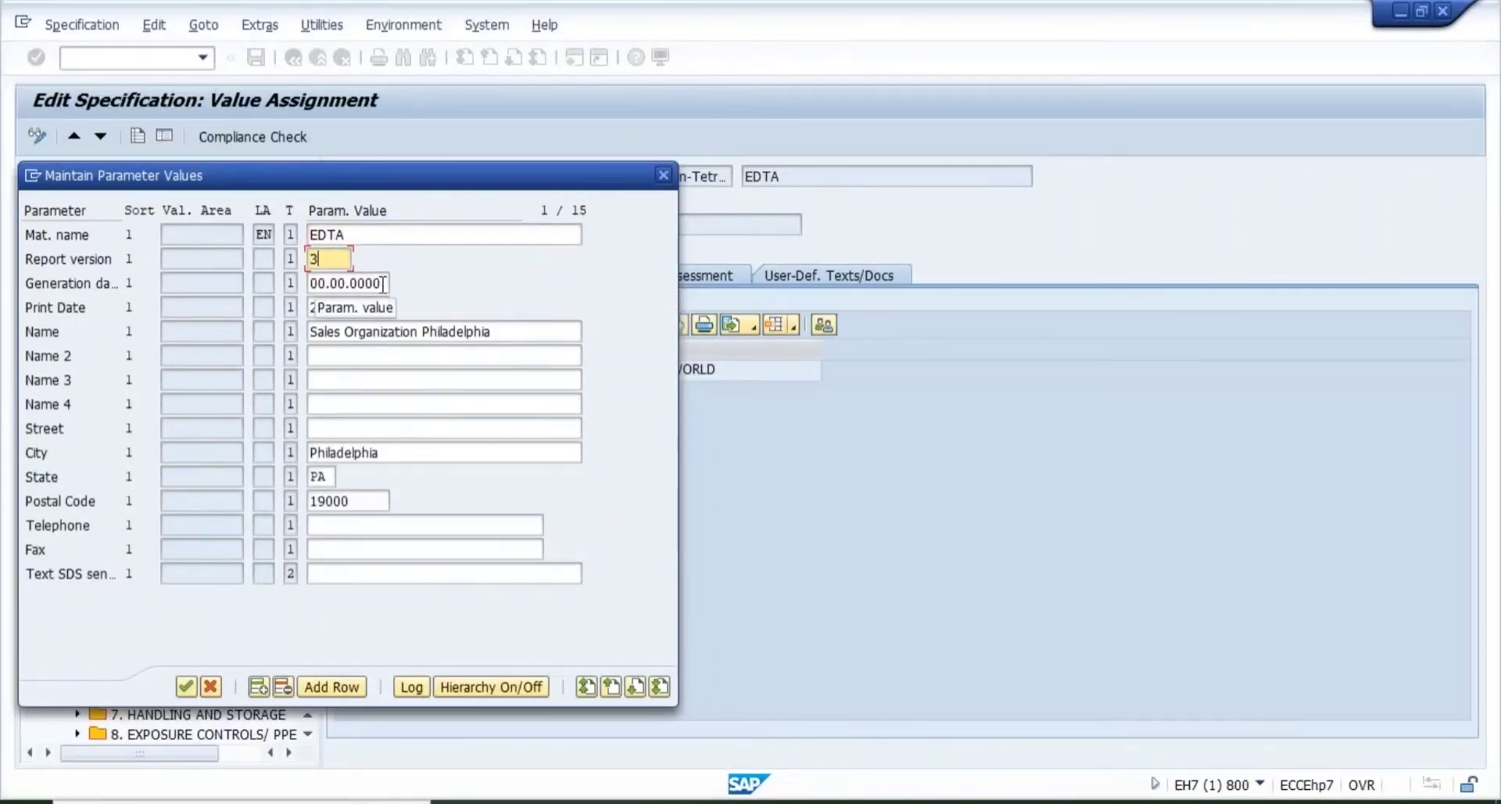
{"action": "left_click", "coordinate": [383, 284]}
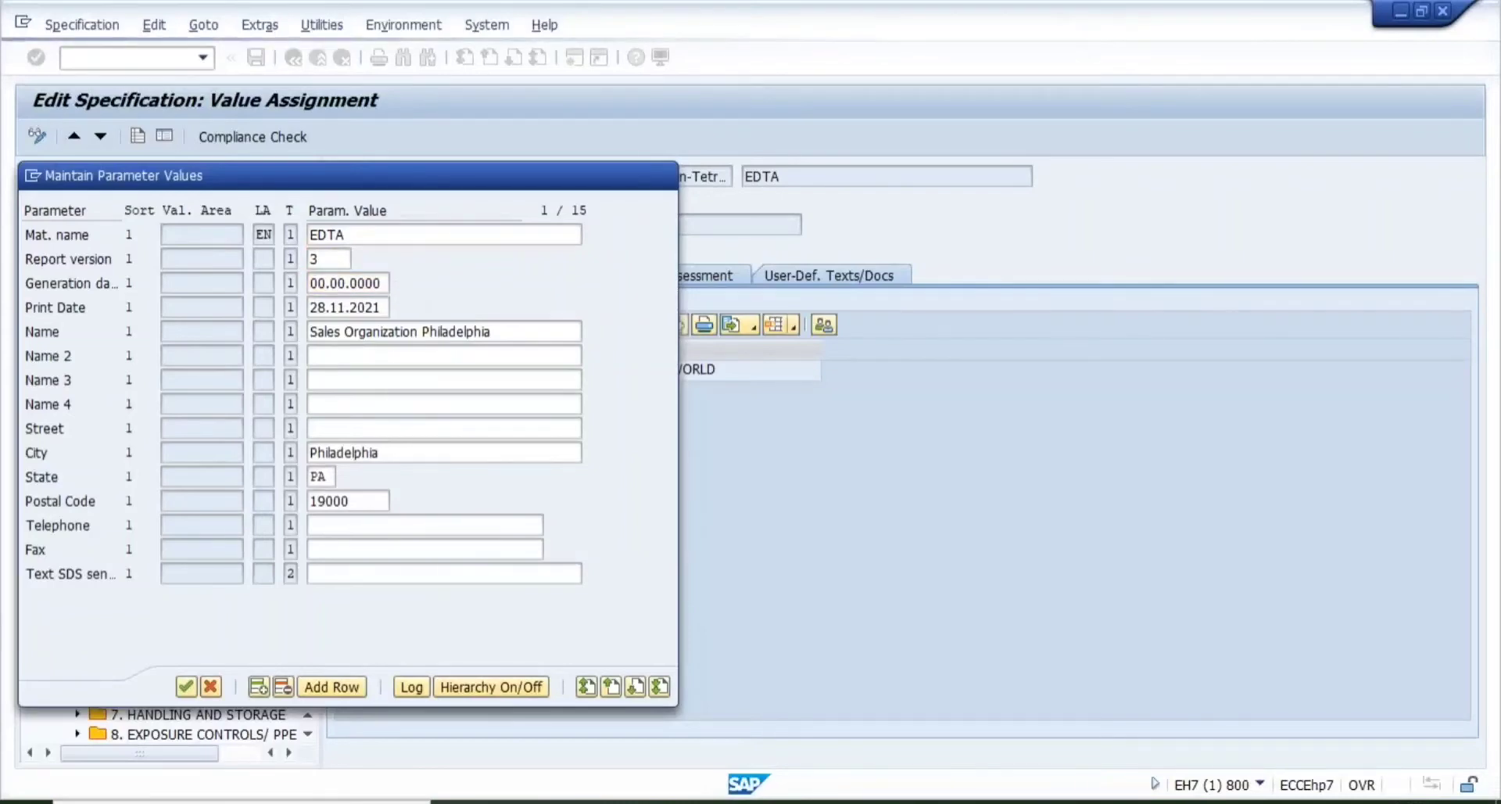
{"action": "key", "text": "F4"}
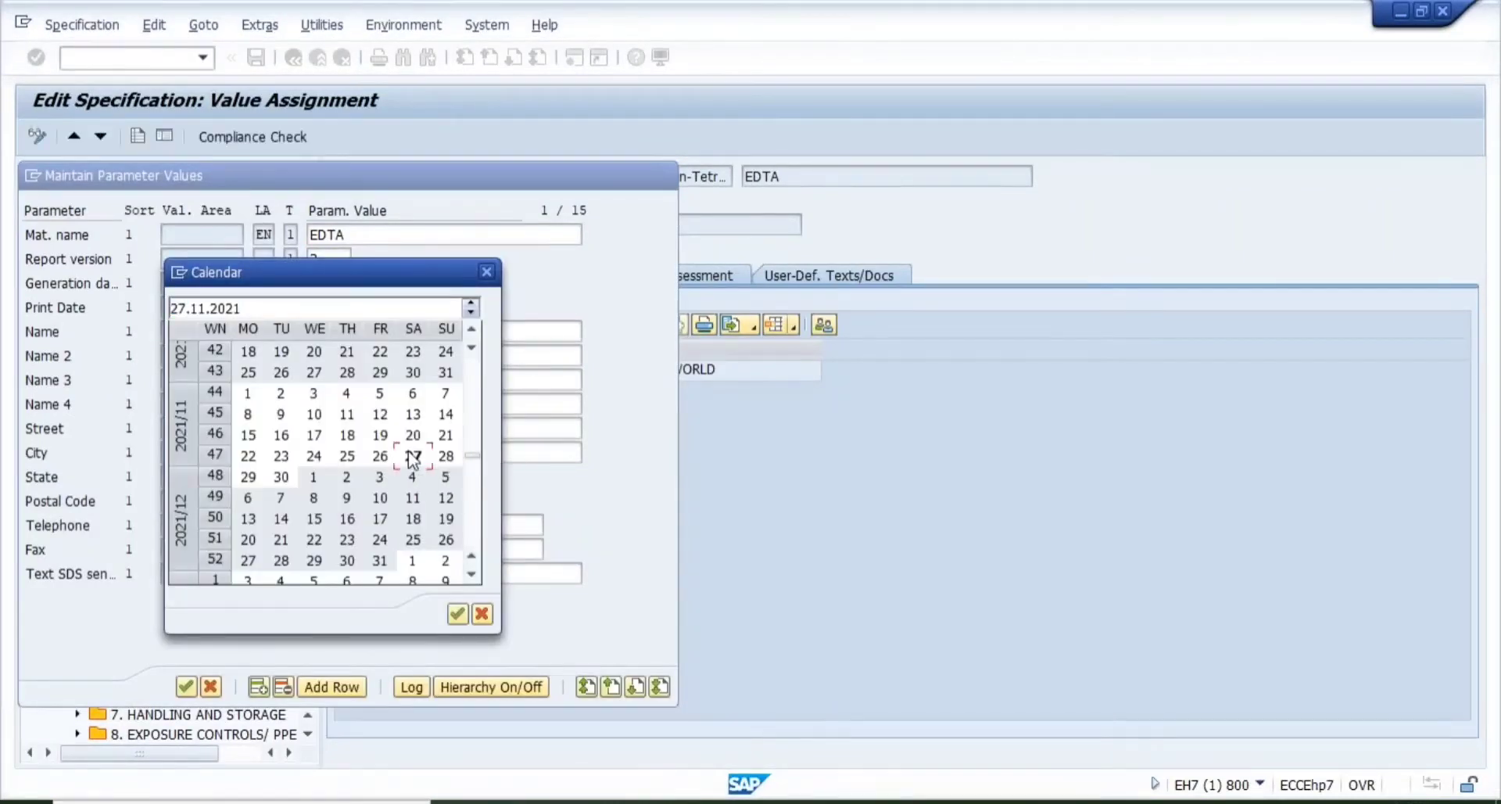
{"action": "double_click", "coordinate": [413, 456]}
{"action": "left_click", "coordinate": [383, 306]}
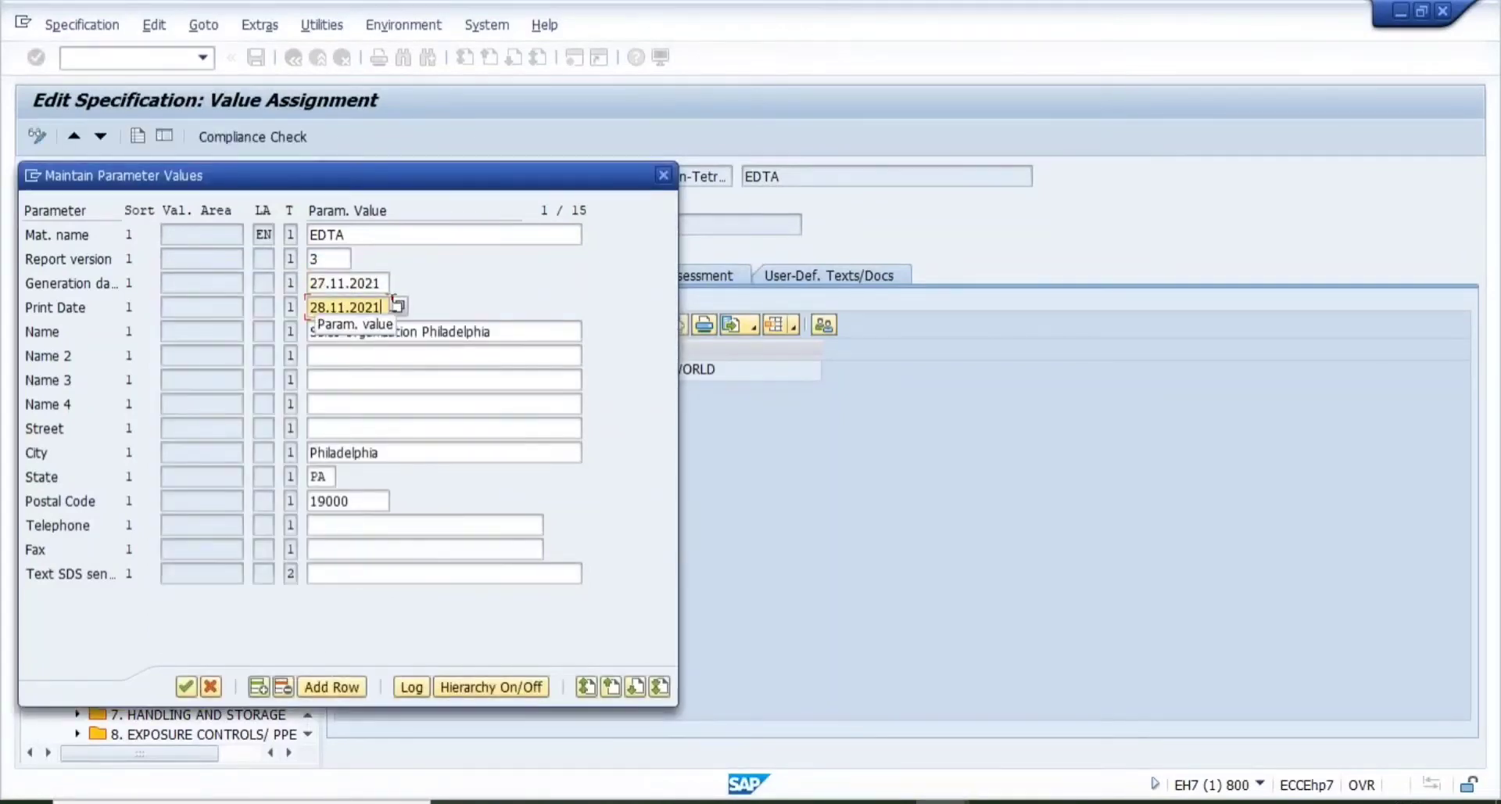
{"action": "left_click", "coordinate": [399, 307]}
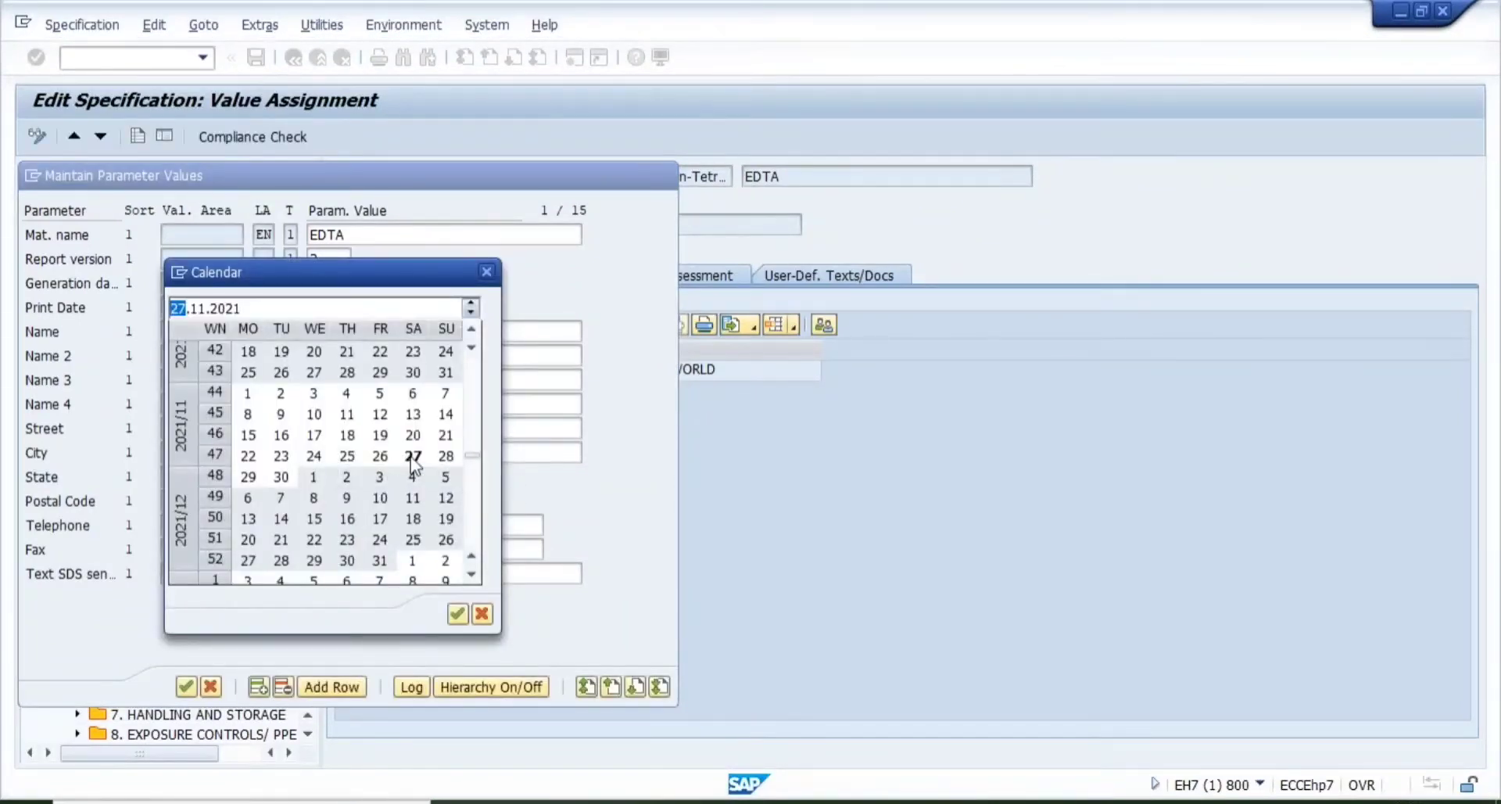
{"action": "double_click", "coordinate": [413, 457]}
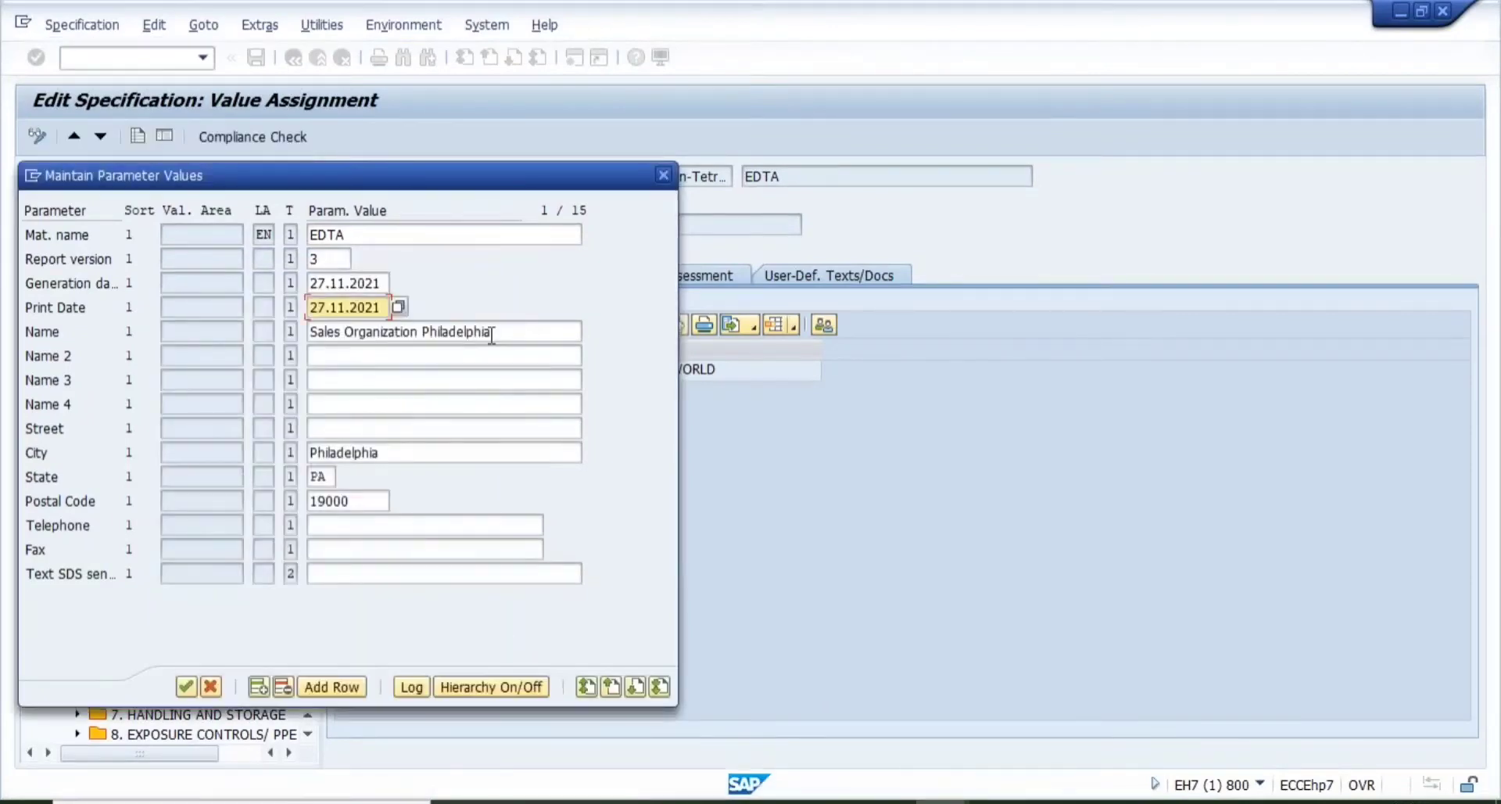
- Replace the company name with TATA CHEMICALS LTD
{"action": "left_click", "coordinate": [479, 331]}
{"action": "key", "text": "BackSpace"}
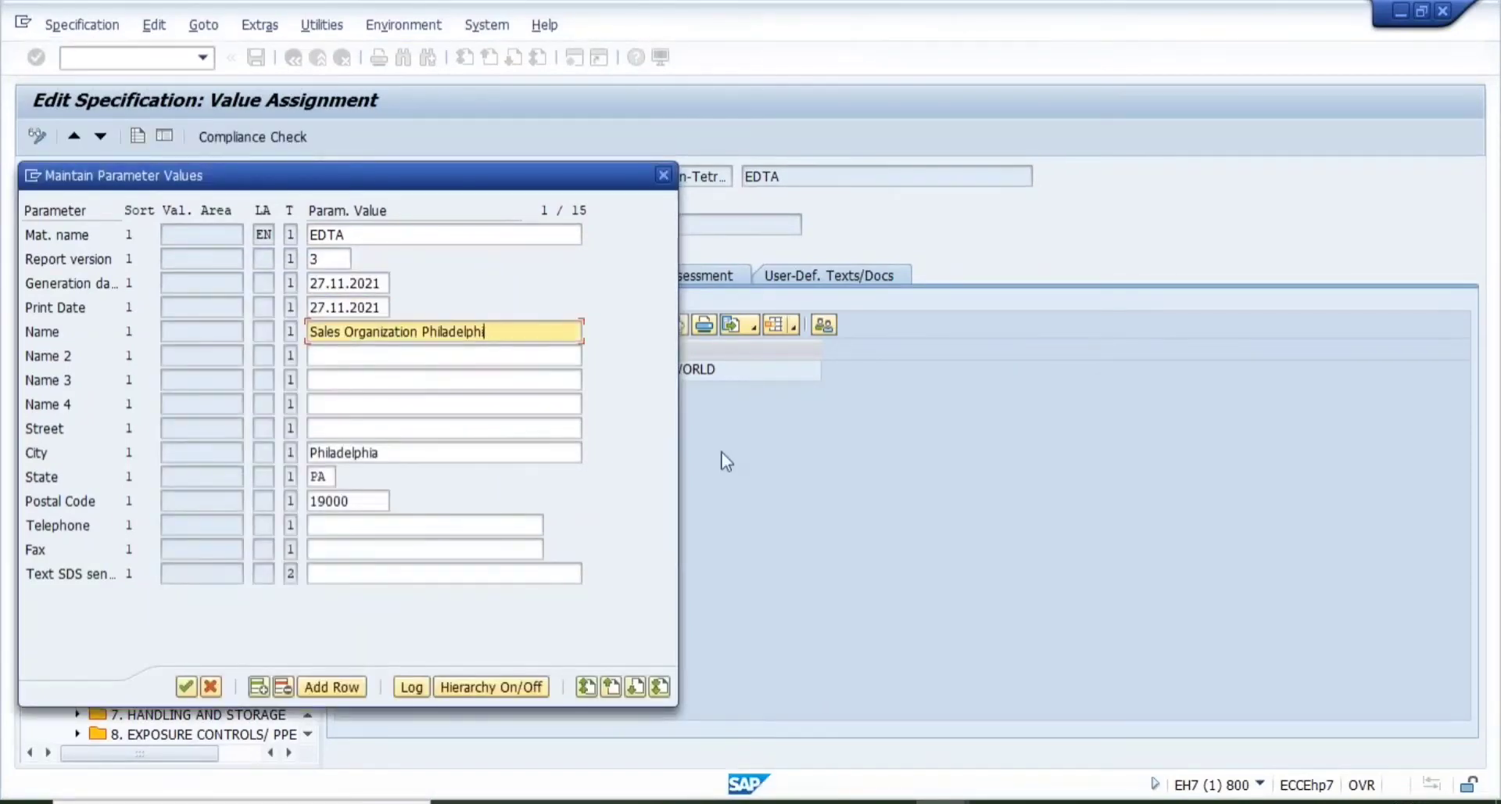
{"action": "key", "text": "BackSpace"}
{"action": "key", "text": "BackSpace"}
{"action": "key", "text": "BackSpace"}
{"action": "key", "text": "BackSpace"}
{"action": "key", "text": "BackSpace"}
{"action": "key", "text": "BackSpace"}
{"action": "key", "text": "BackSpace"}
{"action": "key", "text": "BackSpace"}
{"action": "key", "text": "BackSpace"}
{"action": "key", "text": "BackSpace"}
{"action": "key", "text": "BackSpace"}
{"action": "key", "text": "BackSpace"}
{"action": "key", "text": "BackSpace"}
{"action": "key", "text": "BackSpace"}
{"action": "key", "text": "BackSpace"}
{"action": "key", "text": "BackSpace"}
{"action": "key", "text": "BackSpace"}
{"action": "key", "text": "BackSpace"}
{"action": "key", "text": "BackSpace"}
{"action": "key", "text": "BackSpace"}
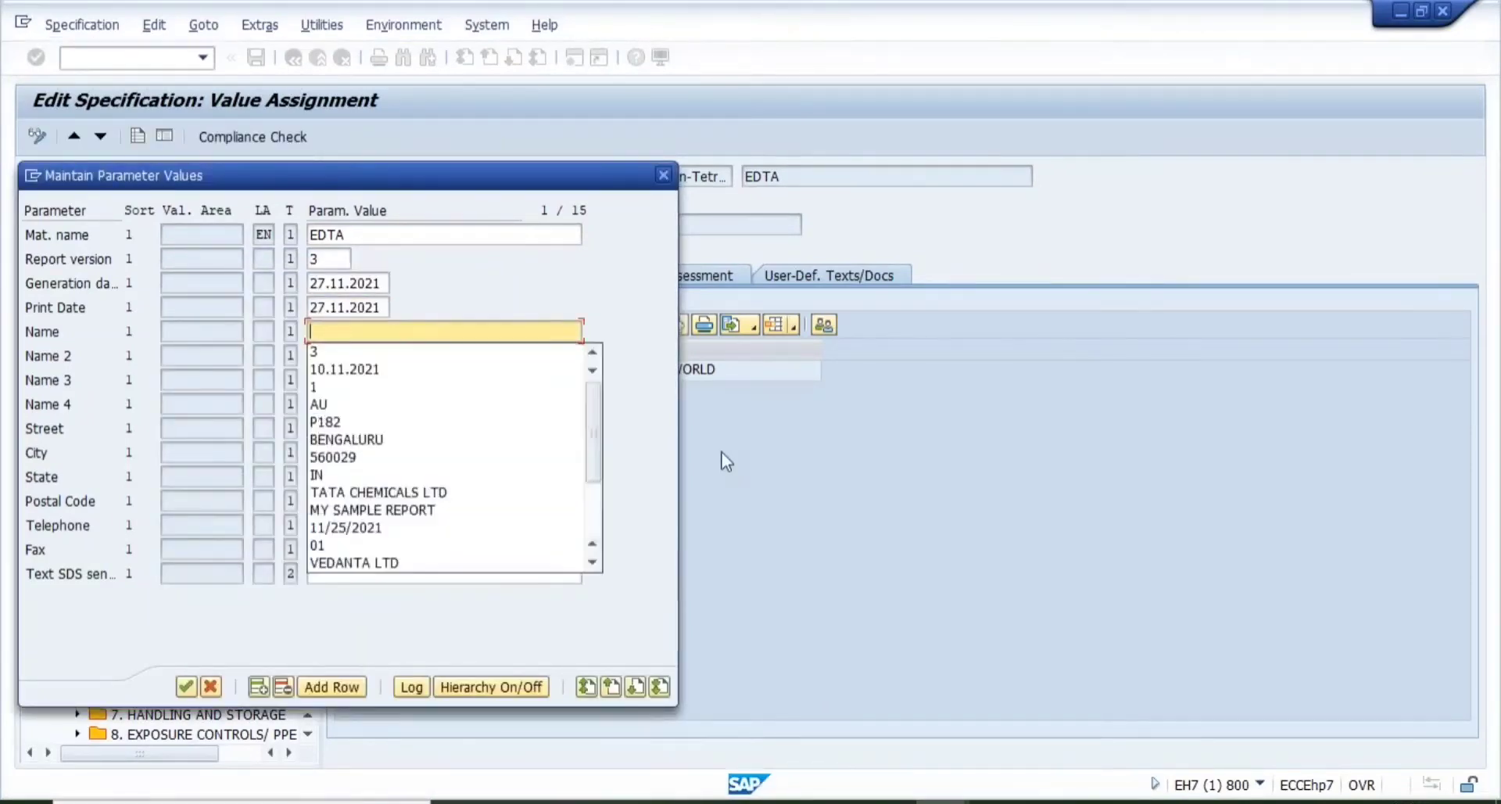
{"action": "type", "text": "TATA"}
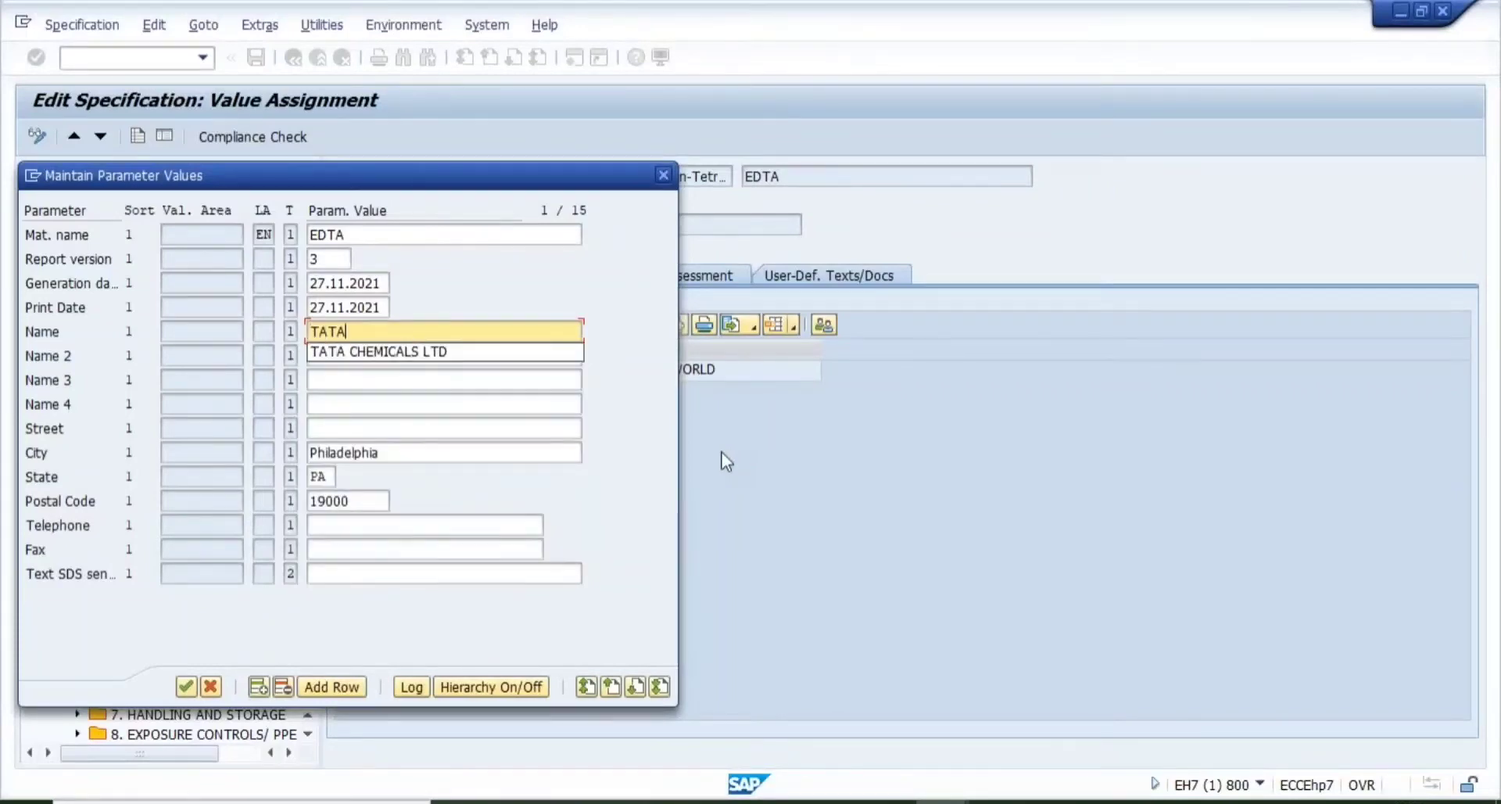
{"action": "key", "text": "Down"}
{"action": "key", "text": "Return"}
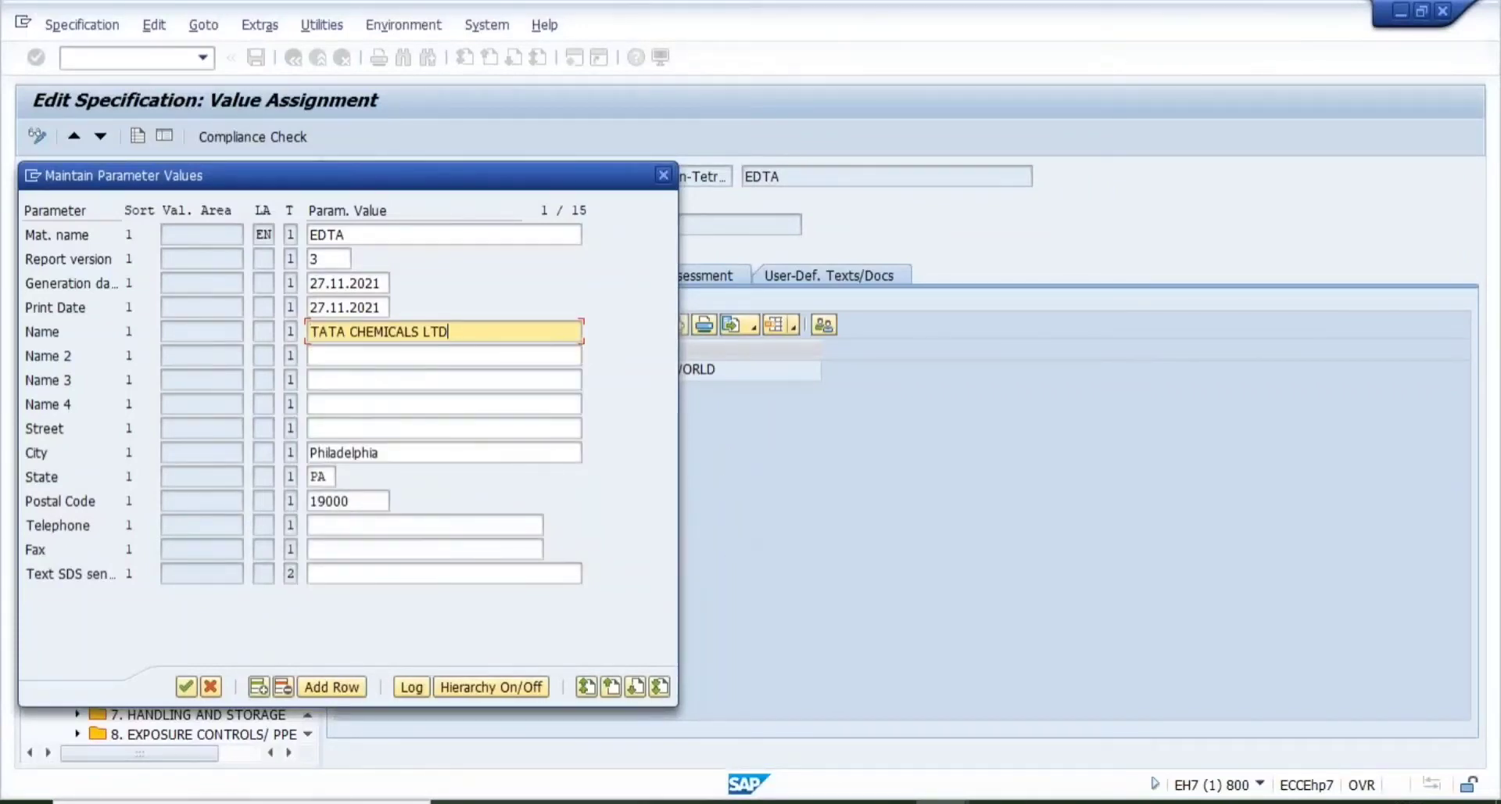
- Set street to MG ROAD and city to BENGALURU, leaving State empty
{"action": "left_click", "coordinate": [421, 427]}
{"action": "type", "text": "MG ROAD"}
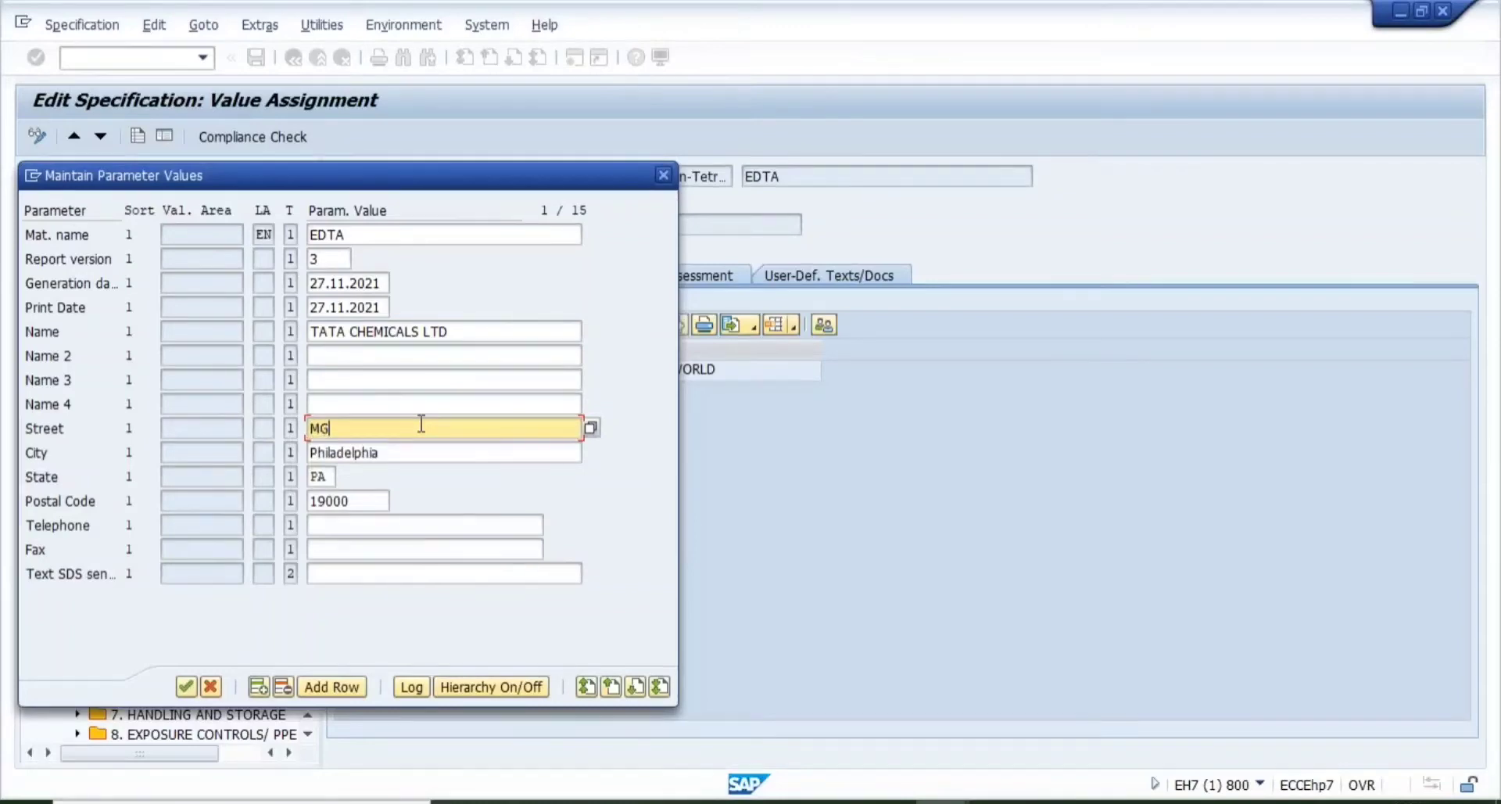
{"action": "key", "text": "Tab"}
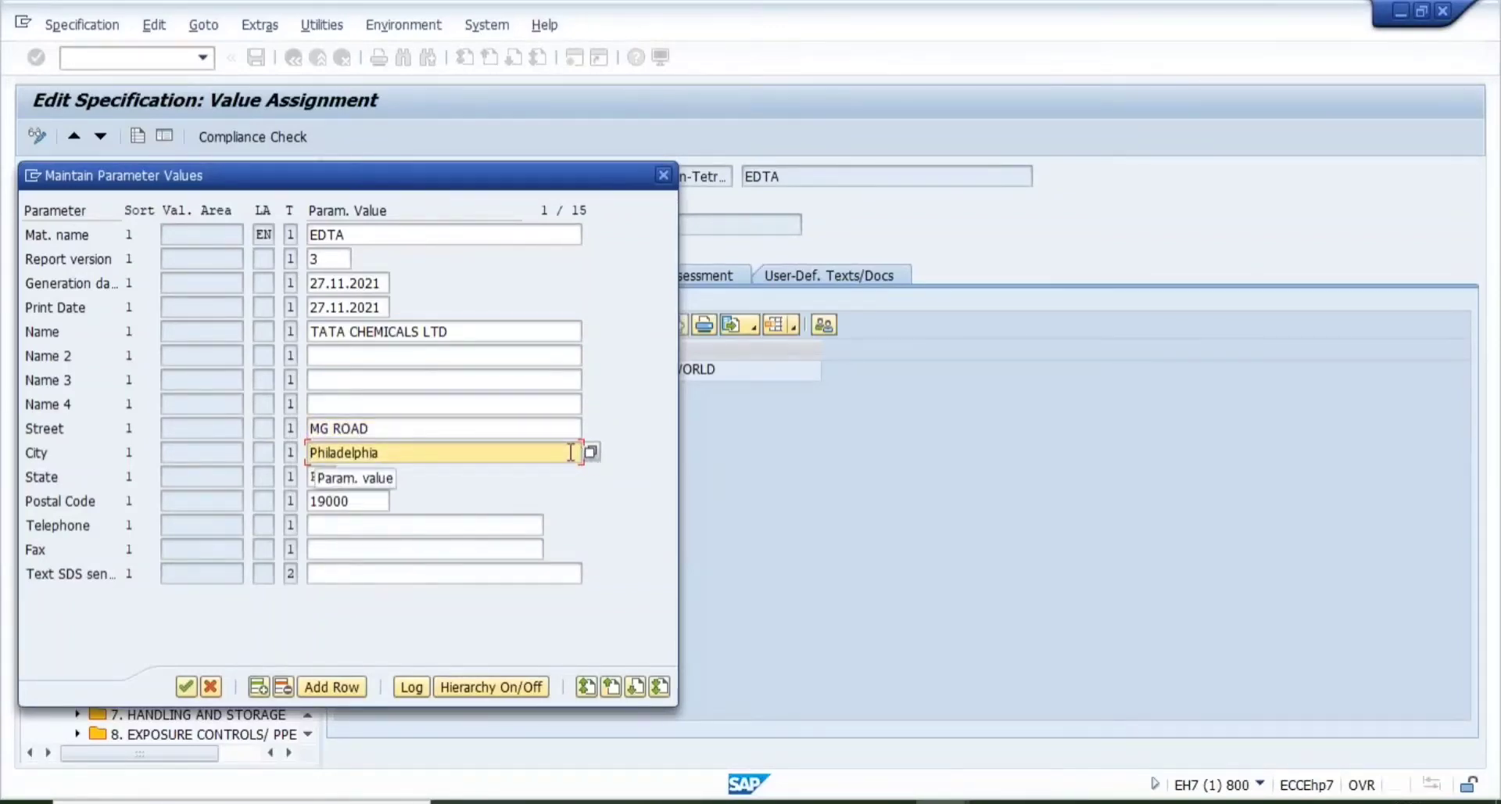
{"action": "key", "text": "BackSpace"}
{"action": "key", "text": "BackSpace"}
{"action": "key", "text": "BackSpace"}
{"action": "key", "text": "BackSpace"}
{"action": "key", "text": "BackSpace"}
{"action": "key", "text": "BackSpace"}
{"action": "key", "text": "BackSpace"}
{"action": "key", "text": "BackSpace"}
{"action": "key", "text": "BackSpace"}
{"action": "key", "text": "BackSpace"}
{"action": "key", "text": "BackSpace"}
{"action": "key", "text": "BackSpace"}
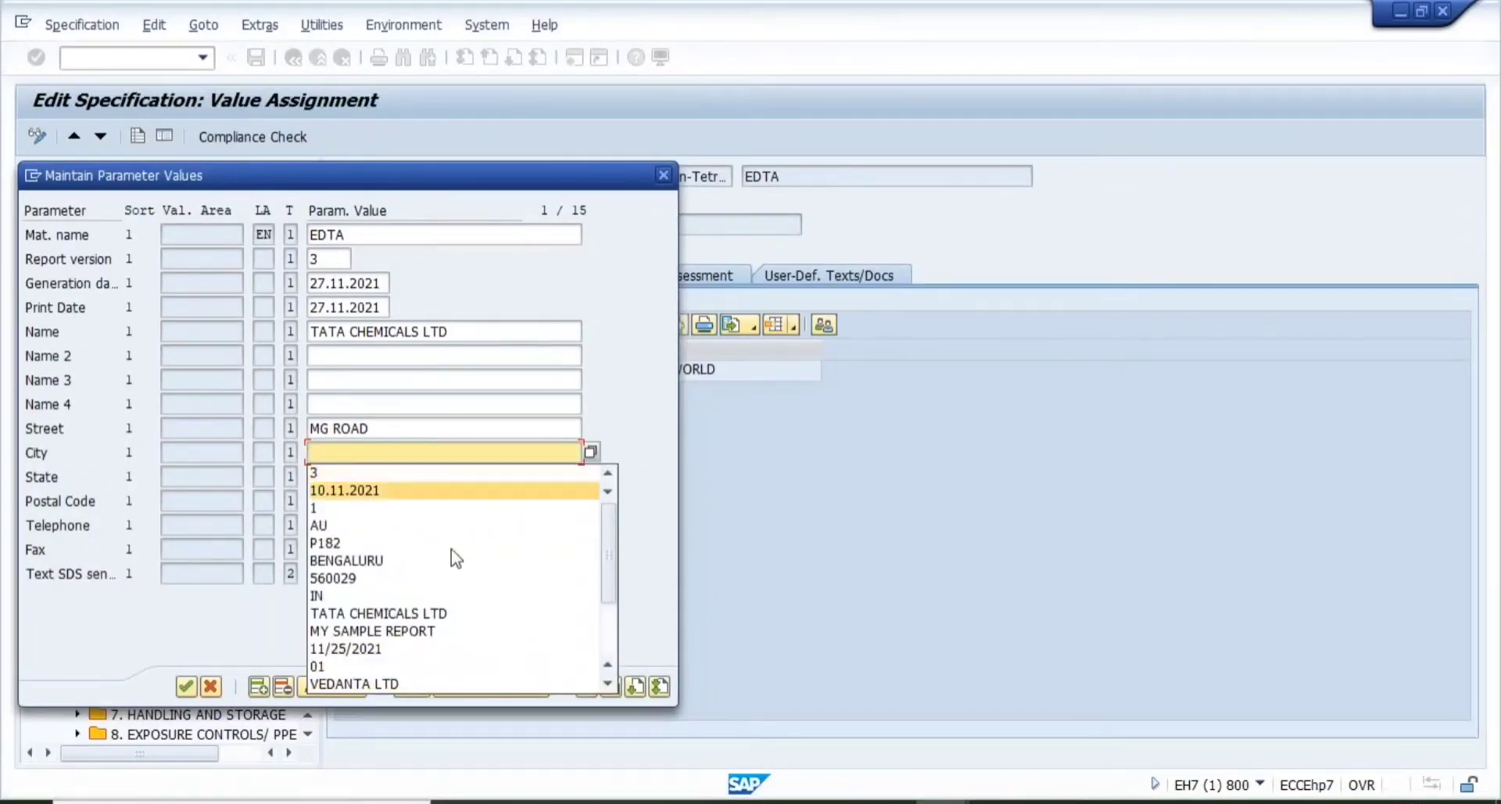
{"action": "left_click", "coordinate": [452, 561]}
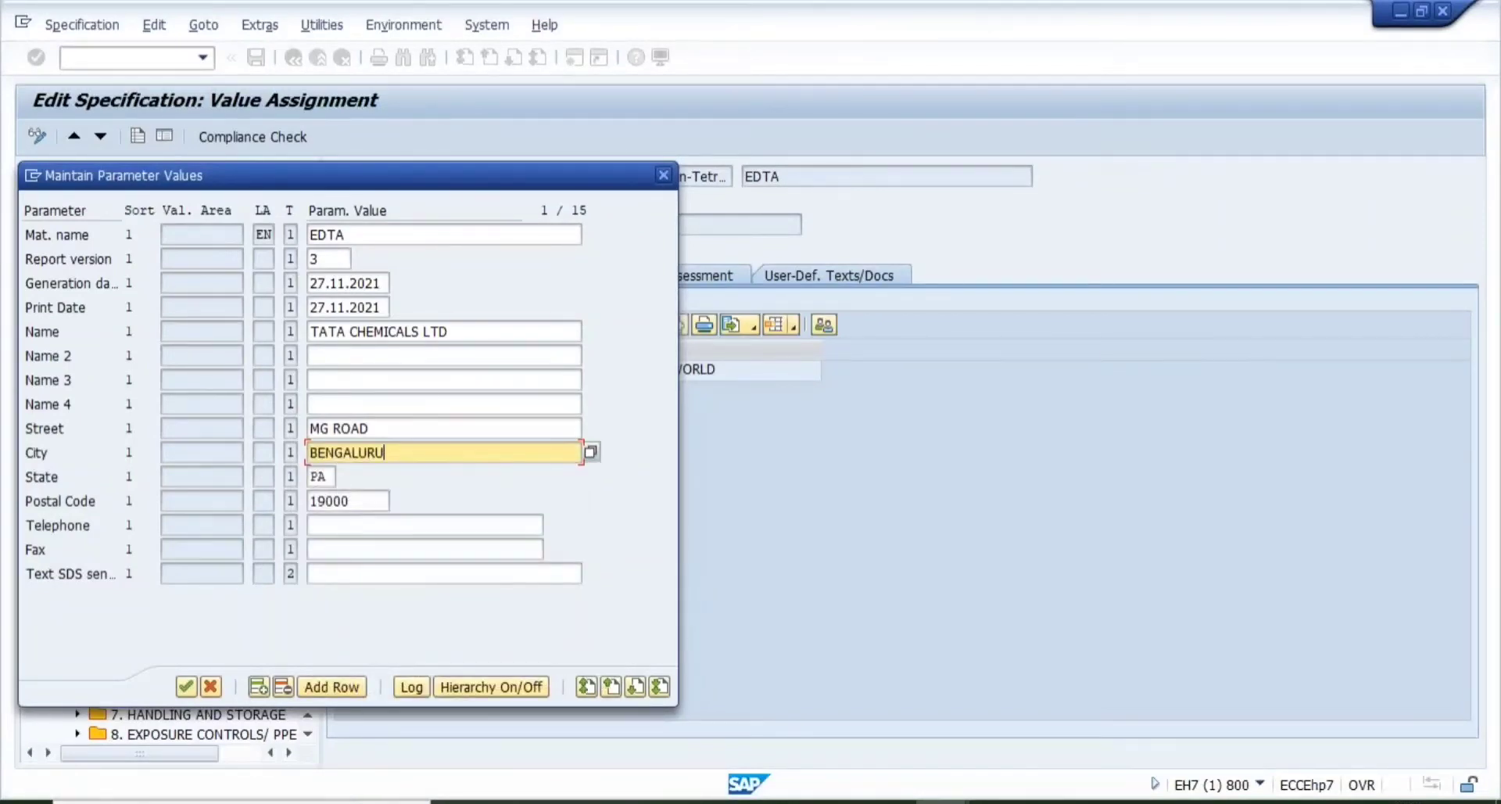
{"action": "left_click", "coordinate": [322, 476]}
{"action": "key", "text": "BackSpace"}
{"action": "key", "text": "BackSpace"}
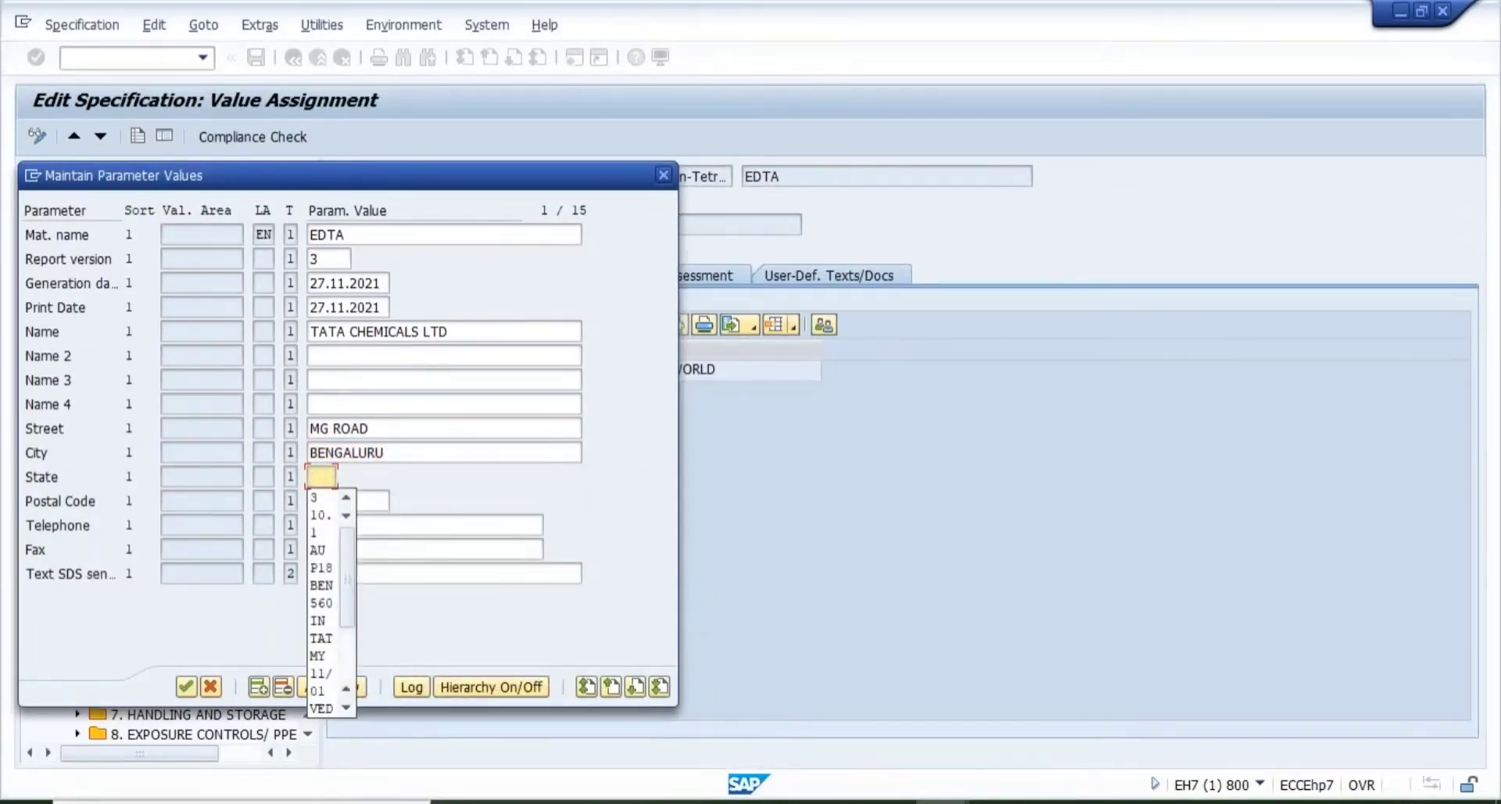
{"action": "left_click", "coordinate": [406, 472]}
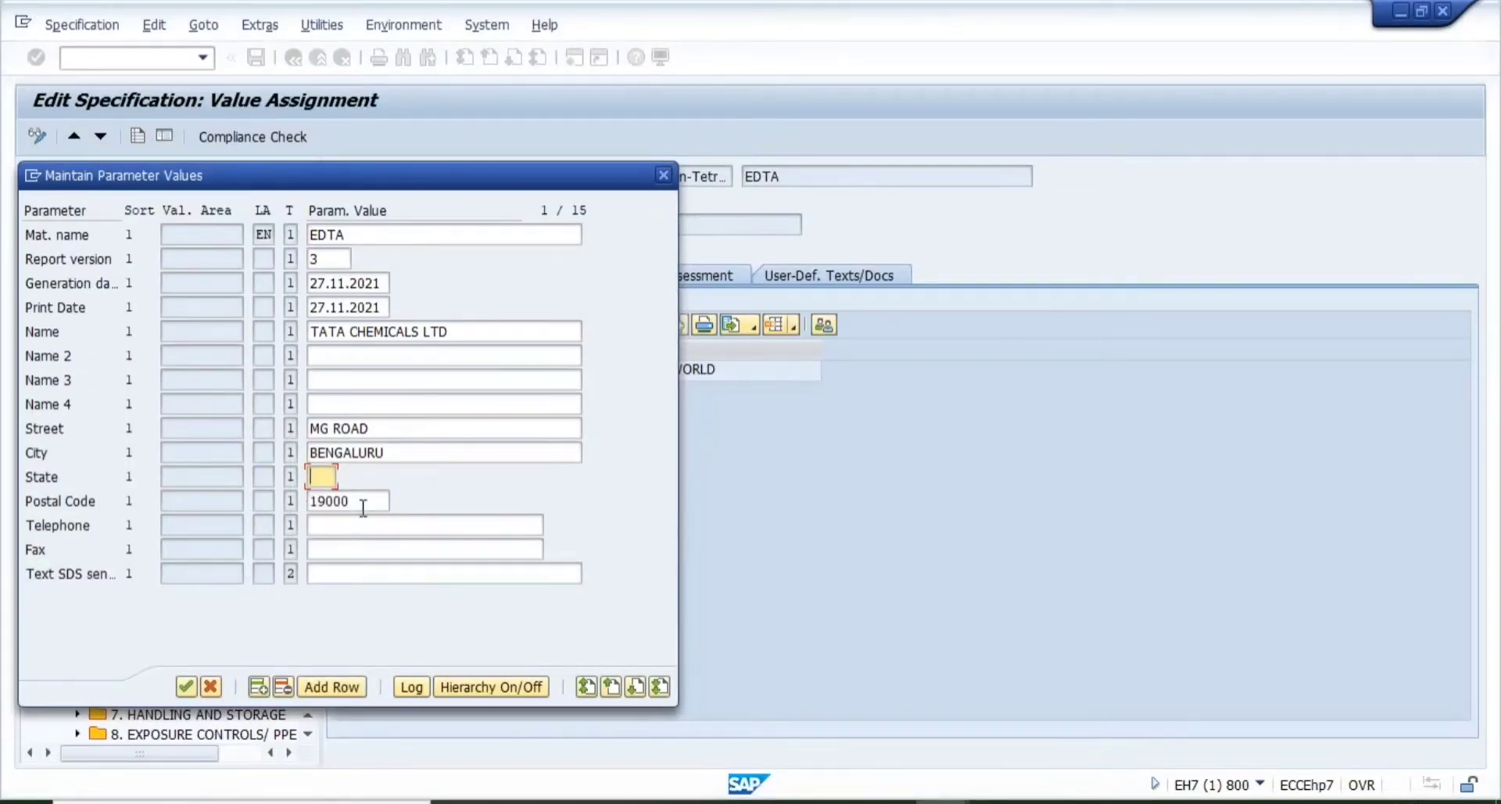
- Enter postal code 560010 and the company's telephone number
{"action": "left_click", "coordinate": [363, 503]}
{"action": "key", "text": "BackSpace"}
{"action": "key", "text": "BackSpace"}
{"action": "key", "text": "BackSpace"}
{"action": "key", "text": "BackSpace"}
{"action": "key", "text": "BackSpace"}
{"action": "type", "text": "560010"}
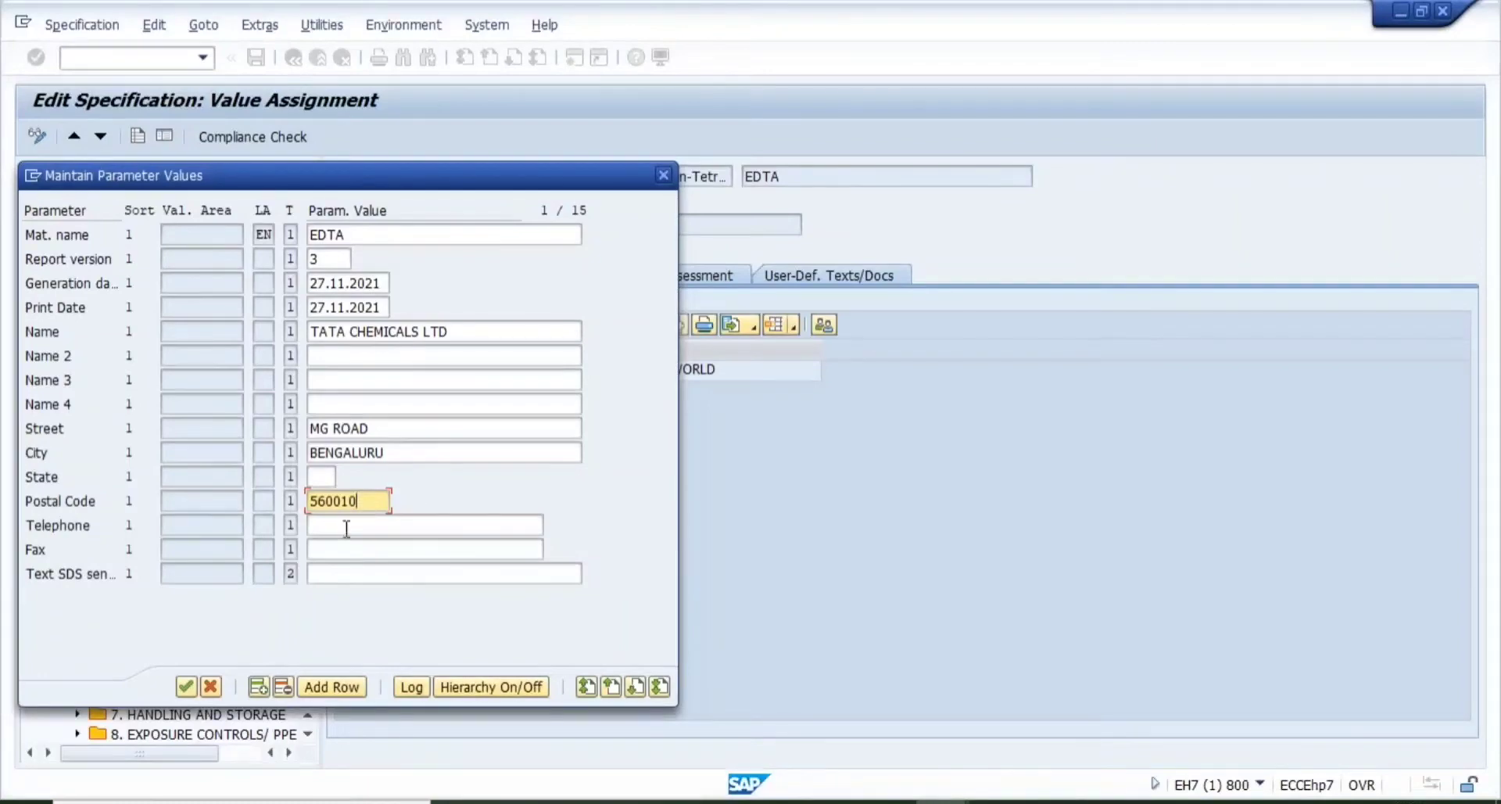
{"action": "left_click", "coordinate": [346, 526]}
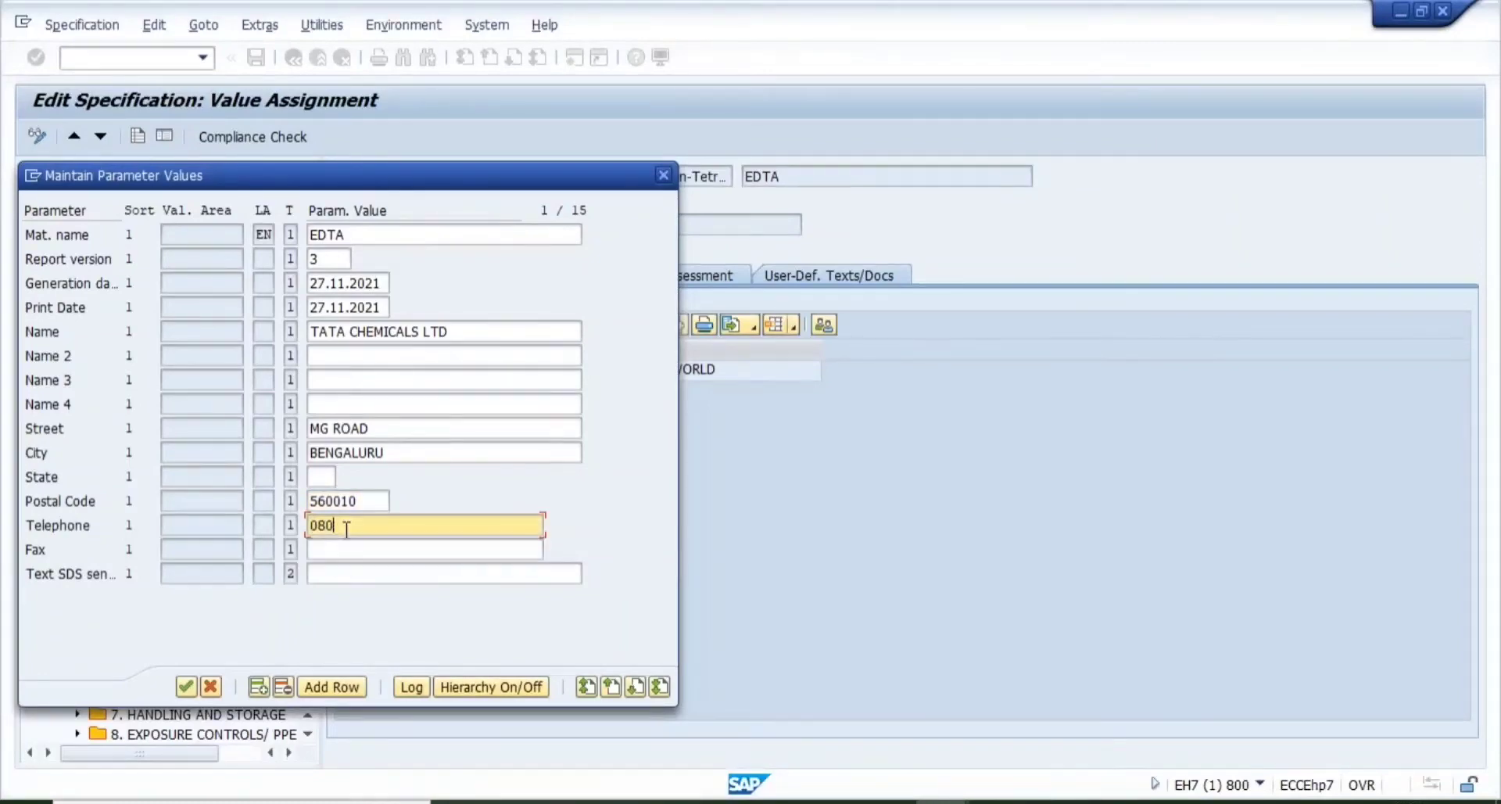
- Confirm the parameters and allow SAP GUI to open the generated report in Word
{"action": "left_click", "coordinate": [183, 686]}
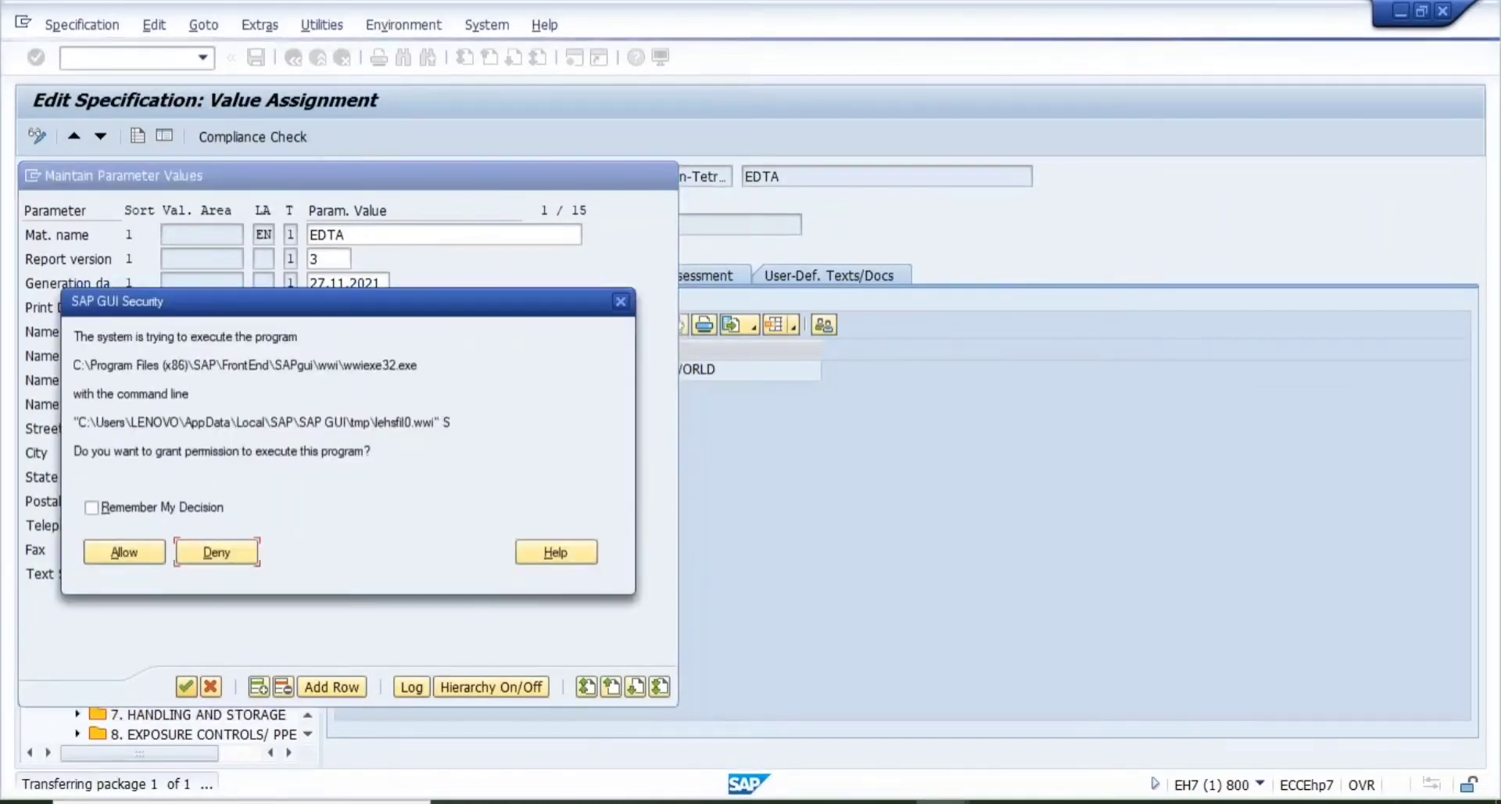
{"action": "left_click", "coordinate": [125, 551]}
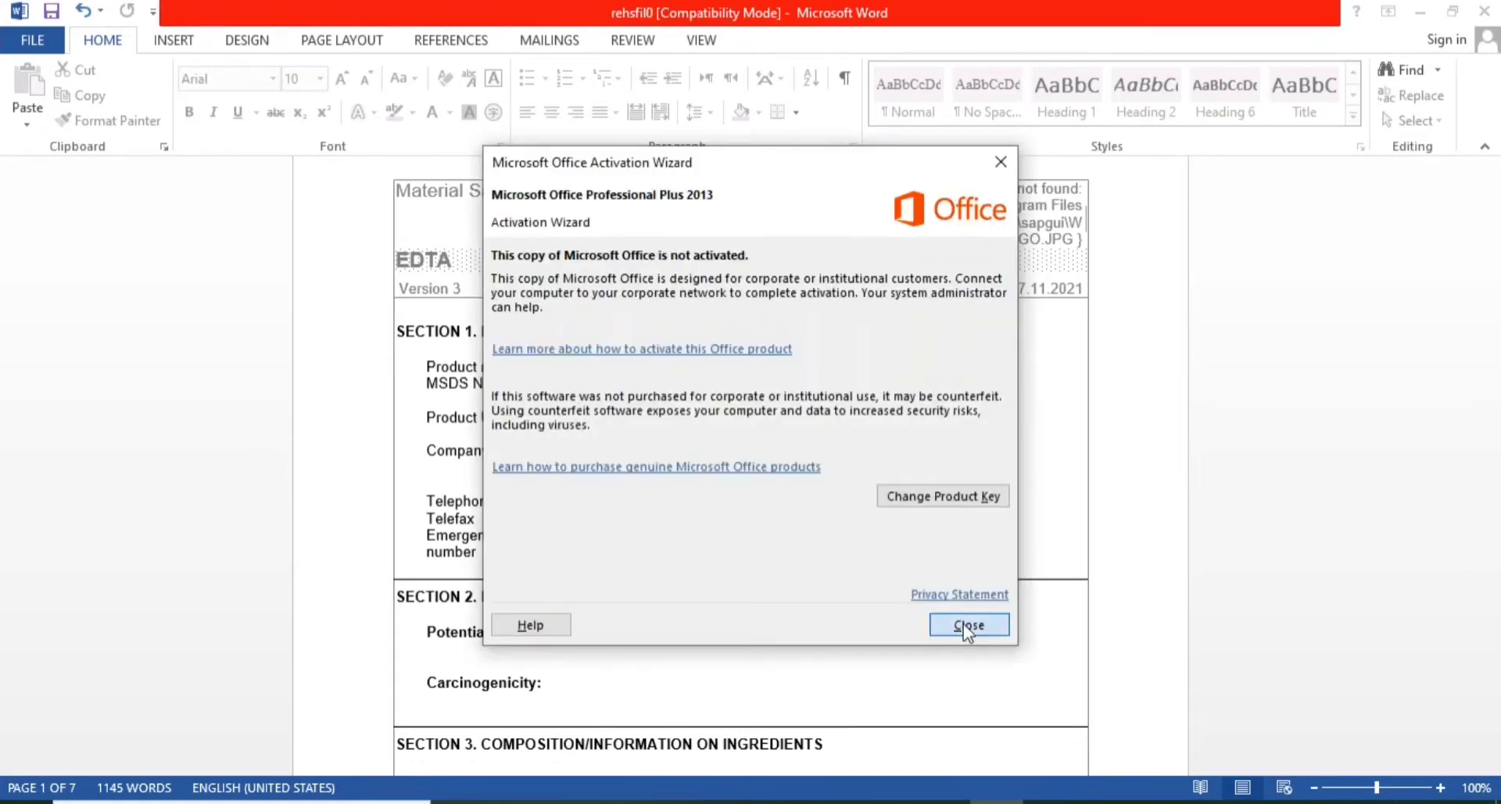
- Close the Office Activation Wizard and scroll to Section 4 First Aid Measures
{"action": "left_click", "coordinate": [966, 625]}
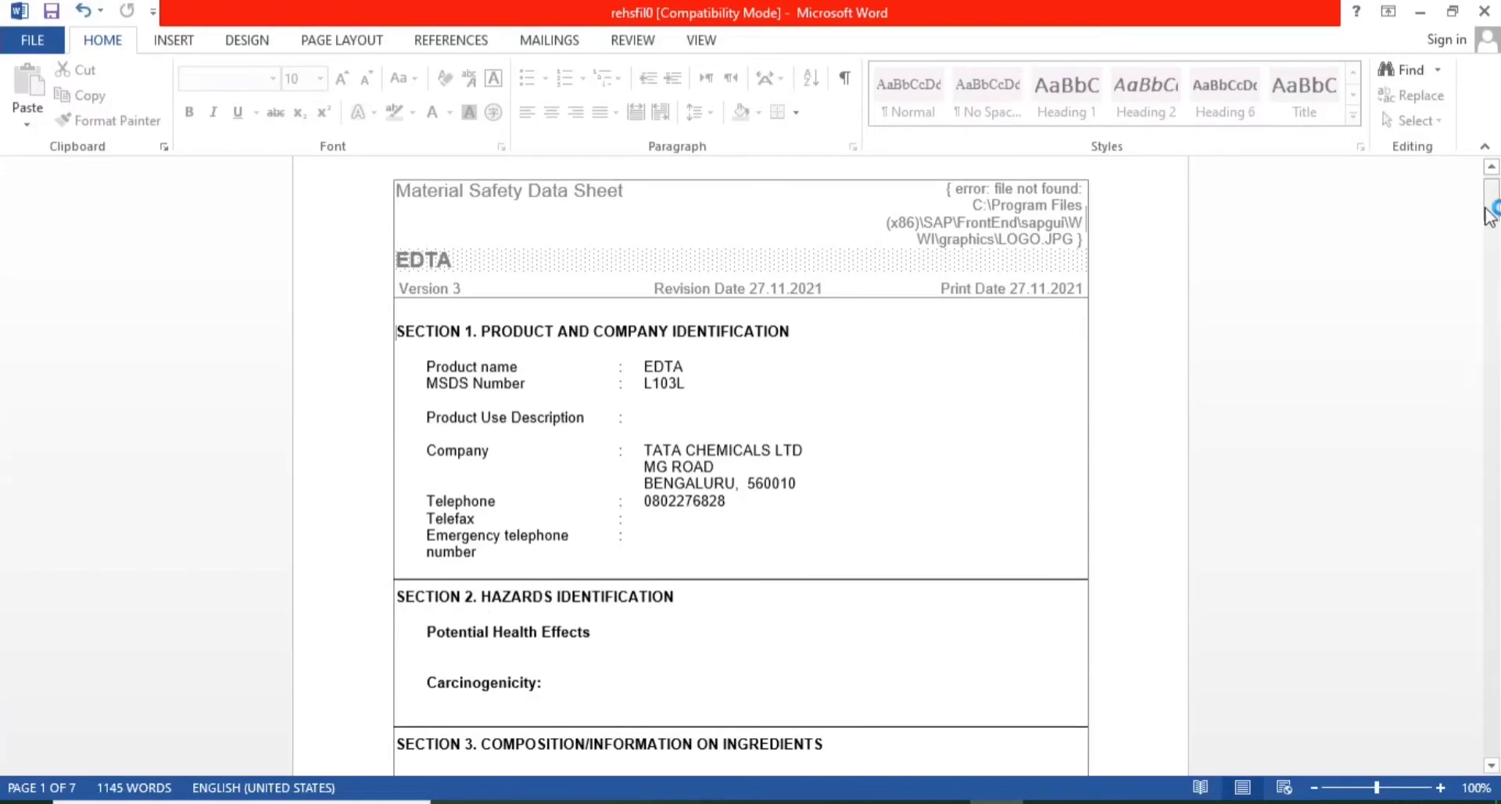
{"action": "left_click_drag", "start_coordinate": [1495, 209], "coordinate": [1496, 270]}
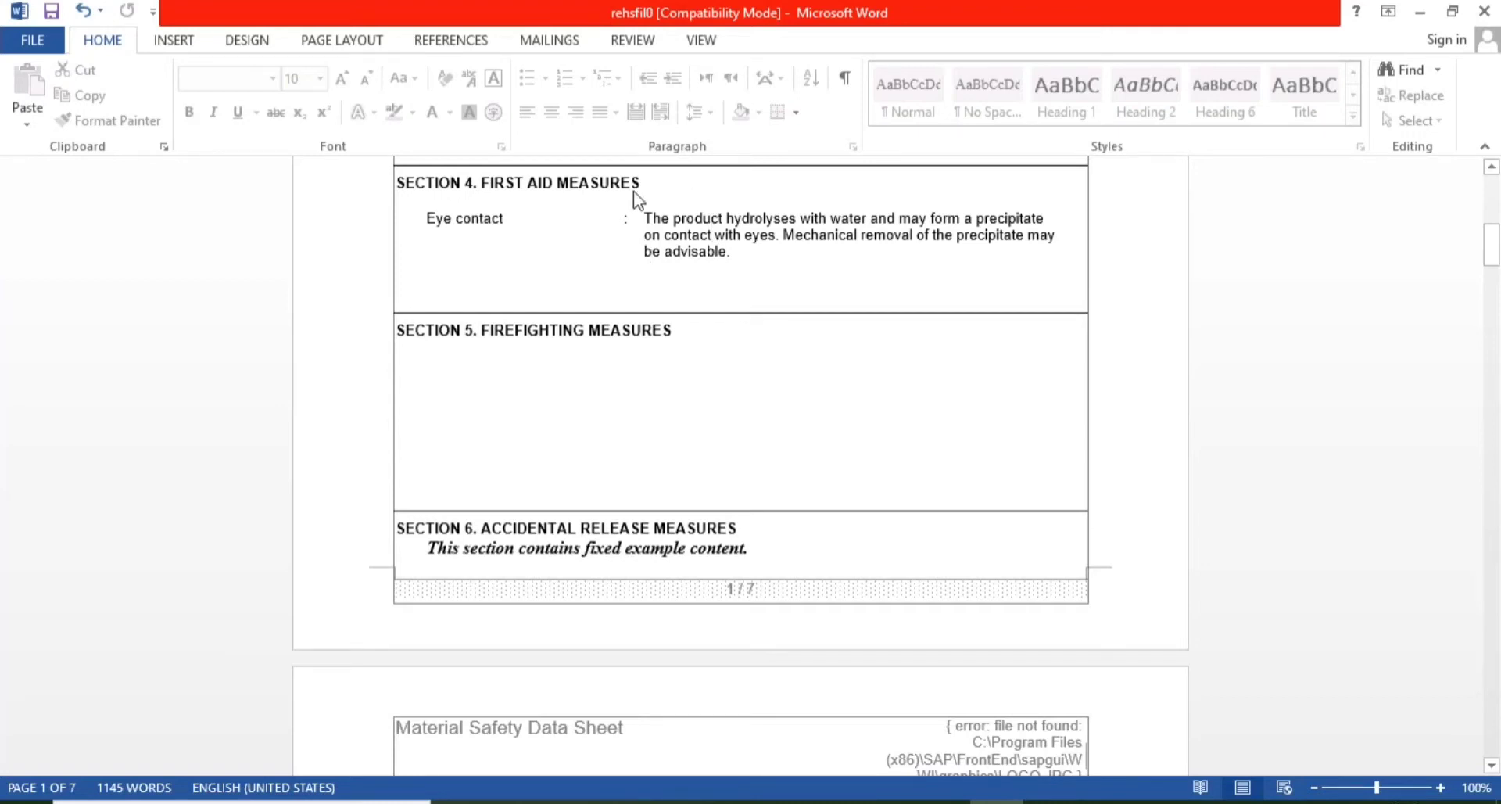
{"action": "mouse_move", "coordinate": [942, 797]}
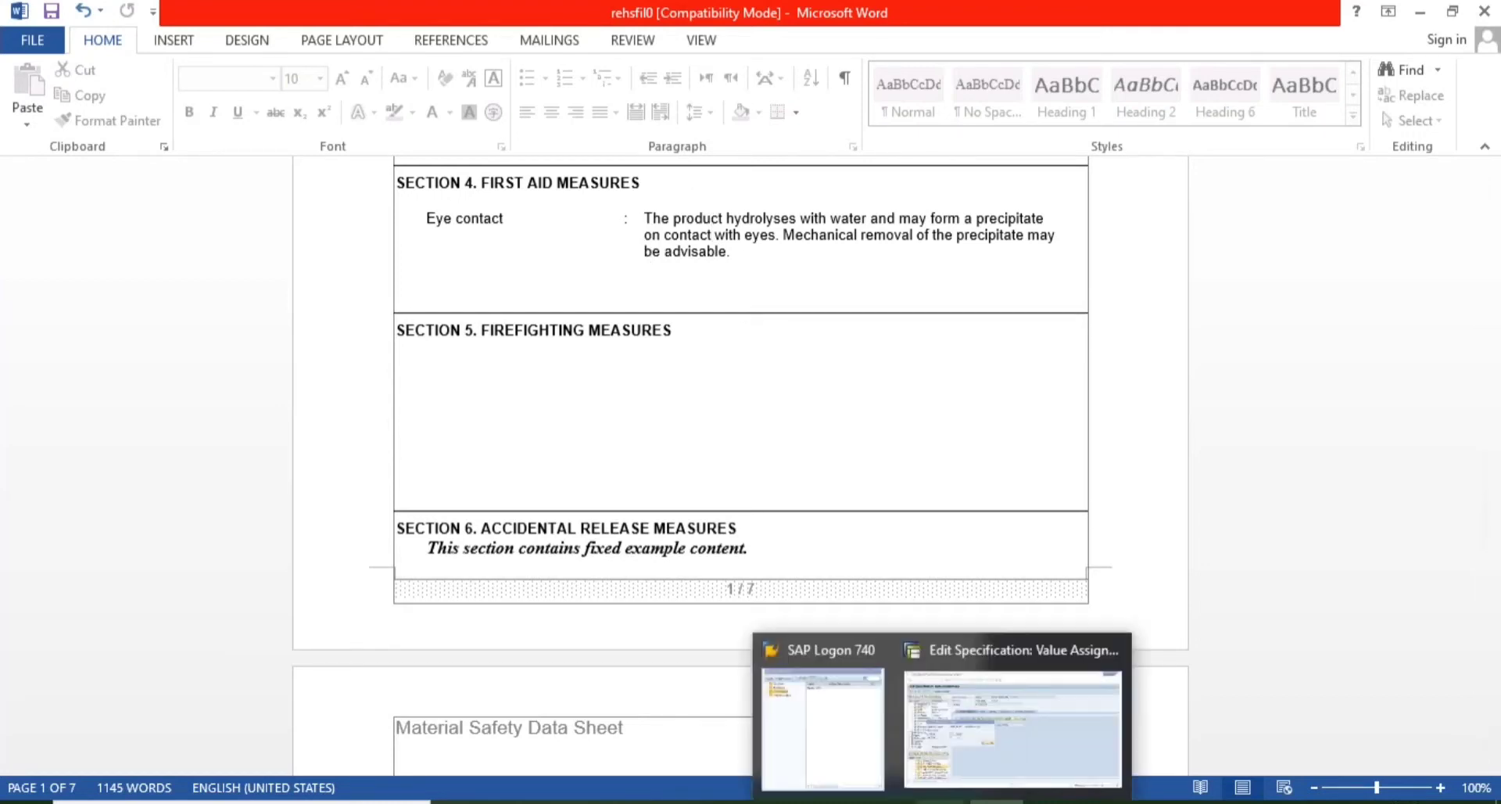
- Cancel the report template and check the First aid: eye advice under 4. FIRST AID MEASURES
{"action": "left_click", "coordinate": [995, 724]}
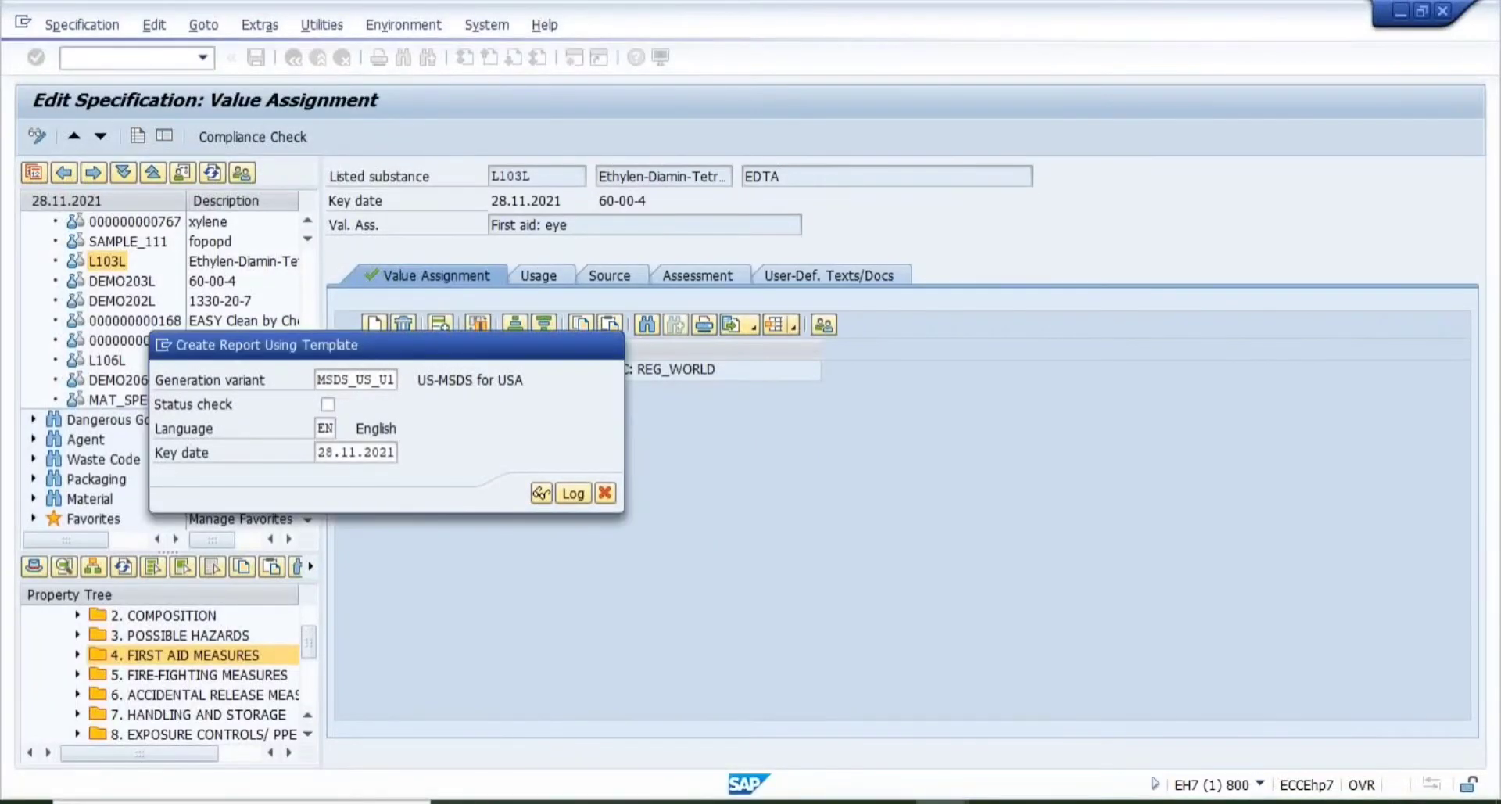
{"action": "key", "text": "Escape"}
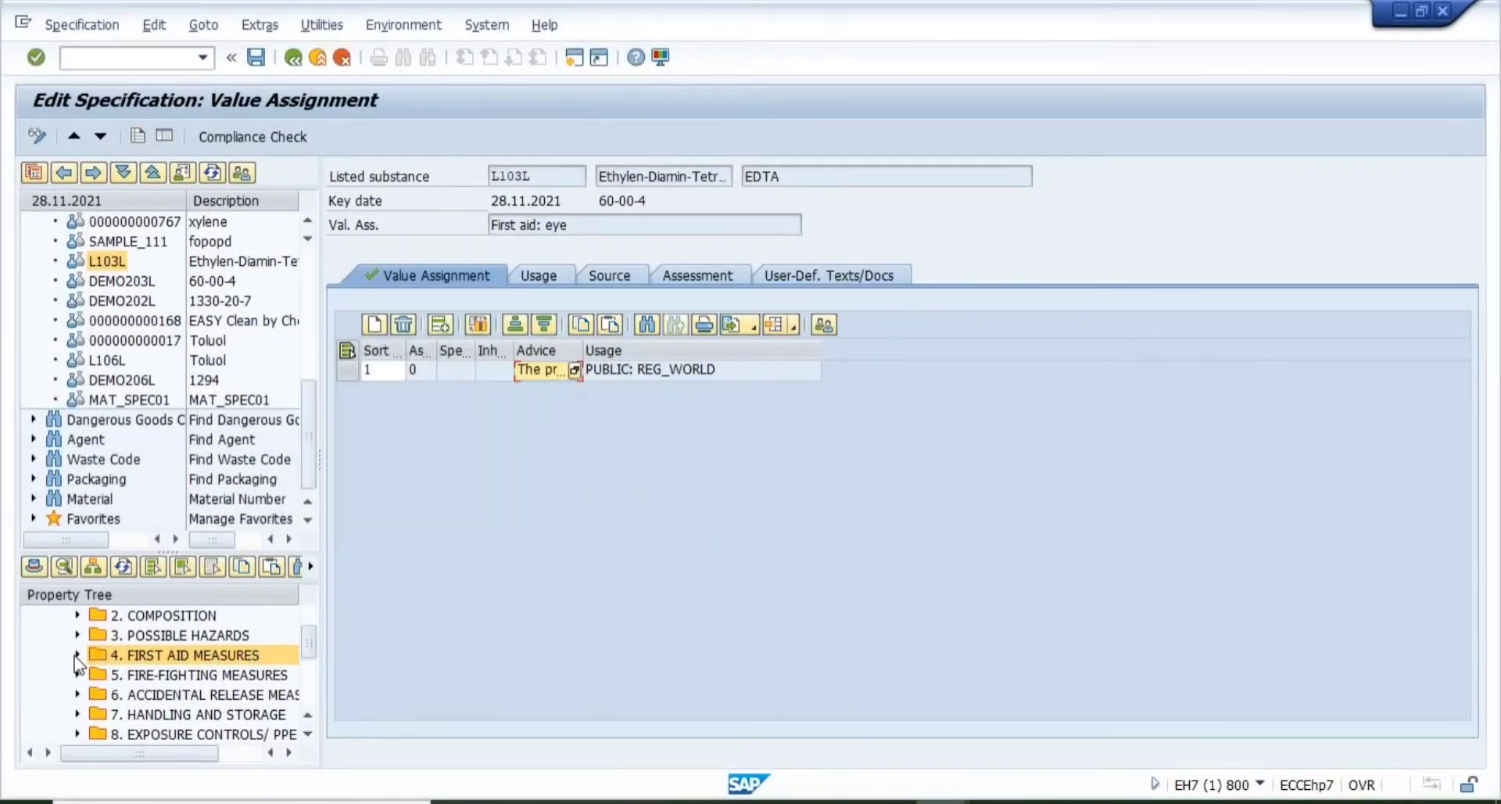
{"action": "left_click", "coordinate": [78, 654]}
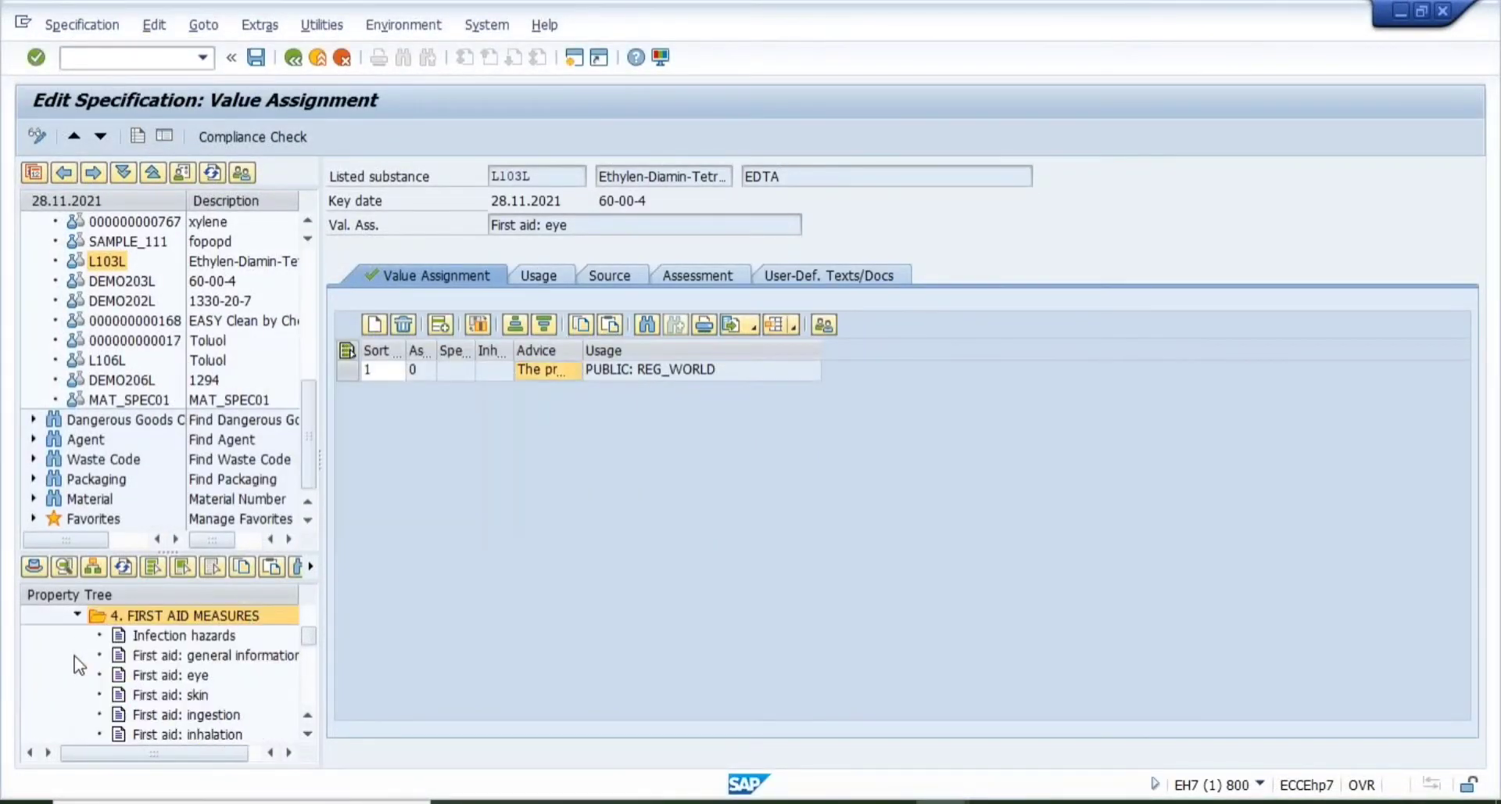
{"action": "left_click", "coordinate": [122, 567]}
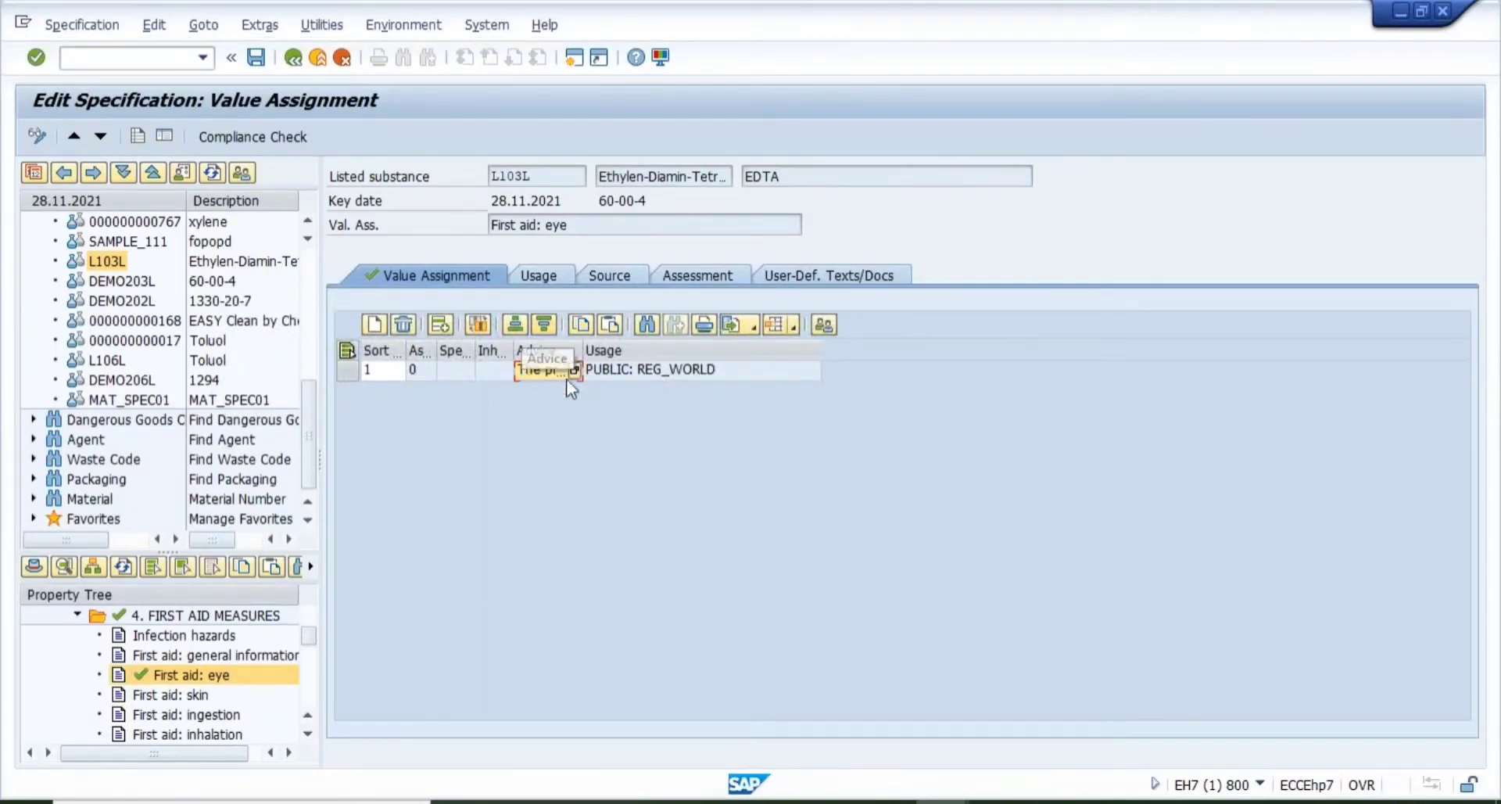
{"action": "left_click", "coordinate": [574, 372]}
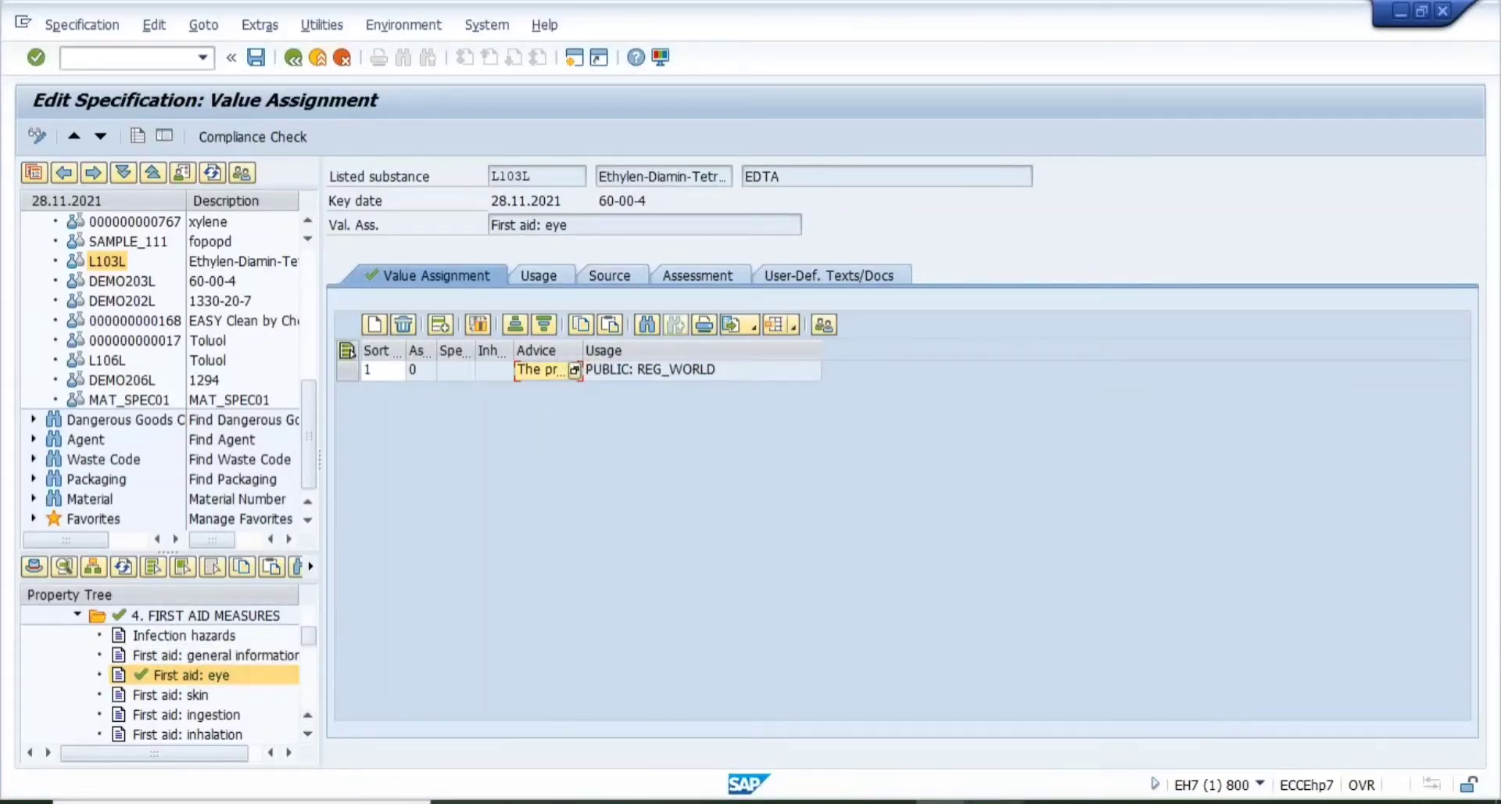
{"action": "mouse_move", "coordinate": [996, 802]}
{"action": "left_click", "coordinate": [996, 802]}
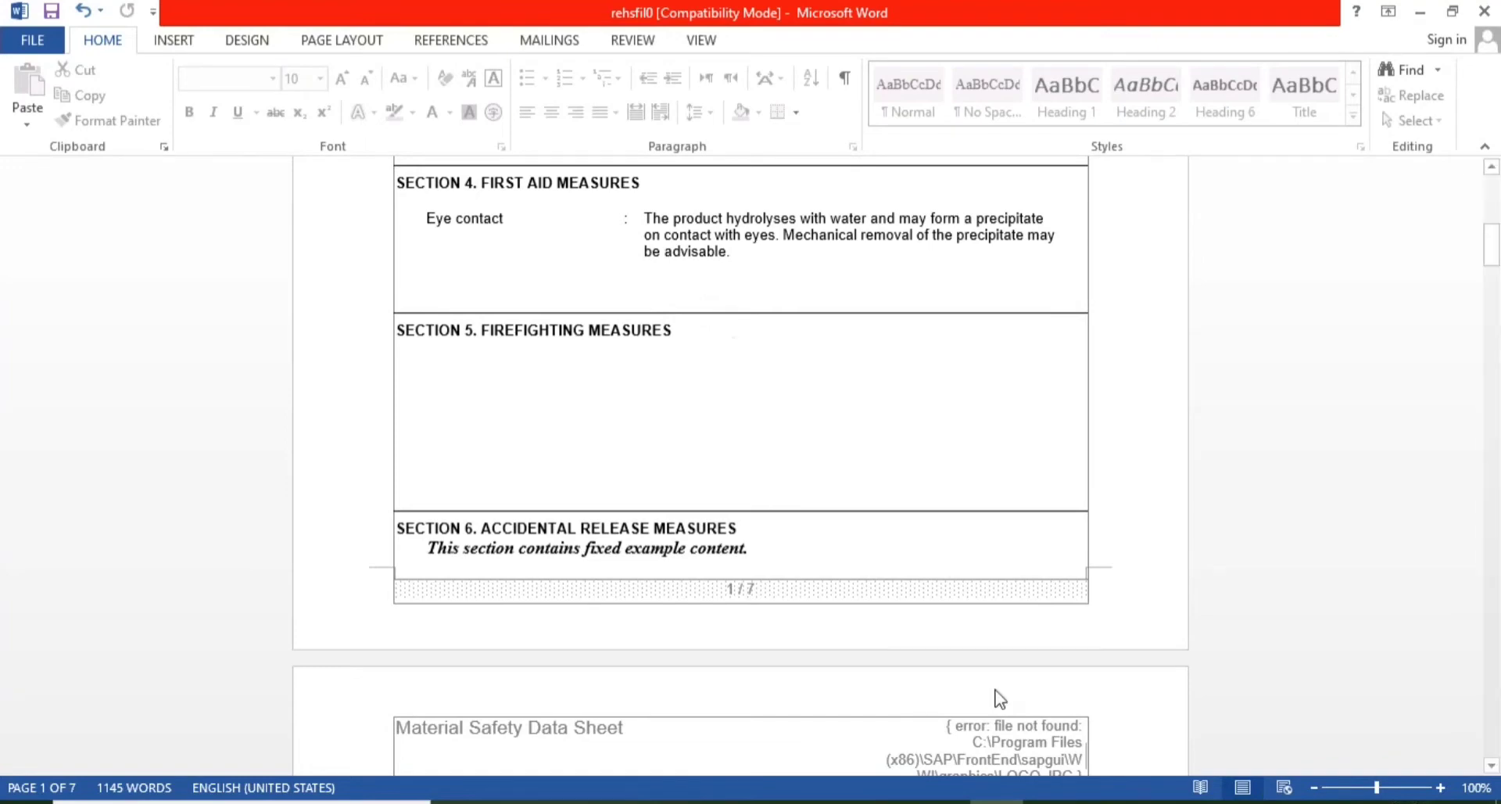
{"action": "mouse_move", "coordinate": [940, 800]}
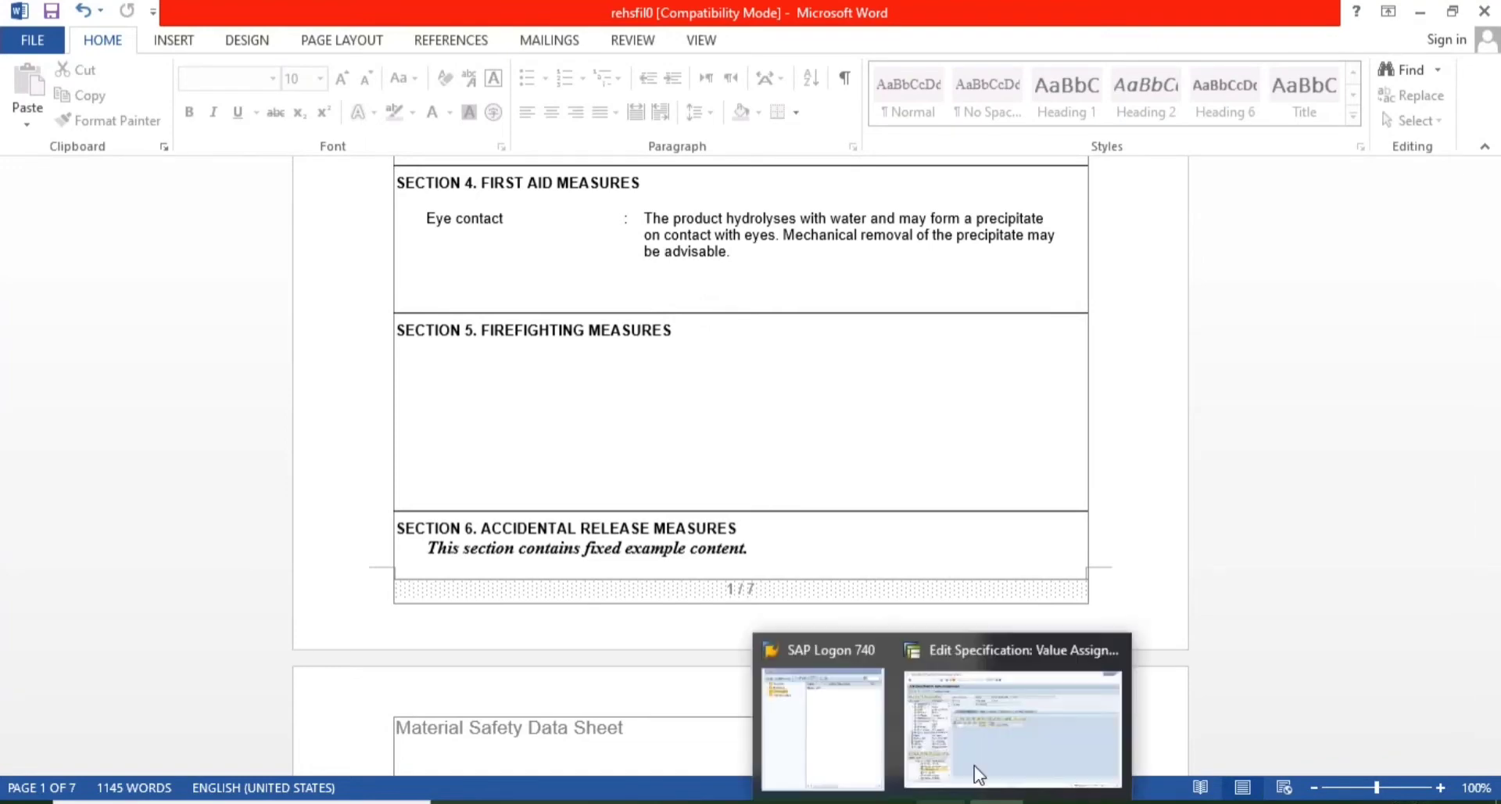
{"action": "left_click", "coordinate": [1033, 714]}
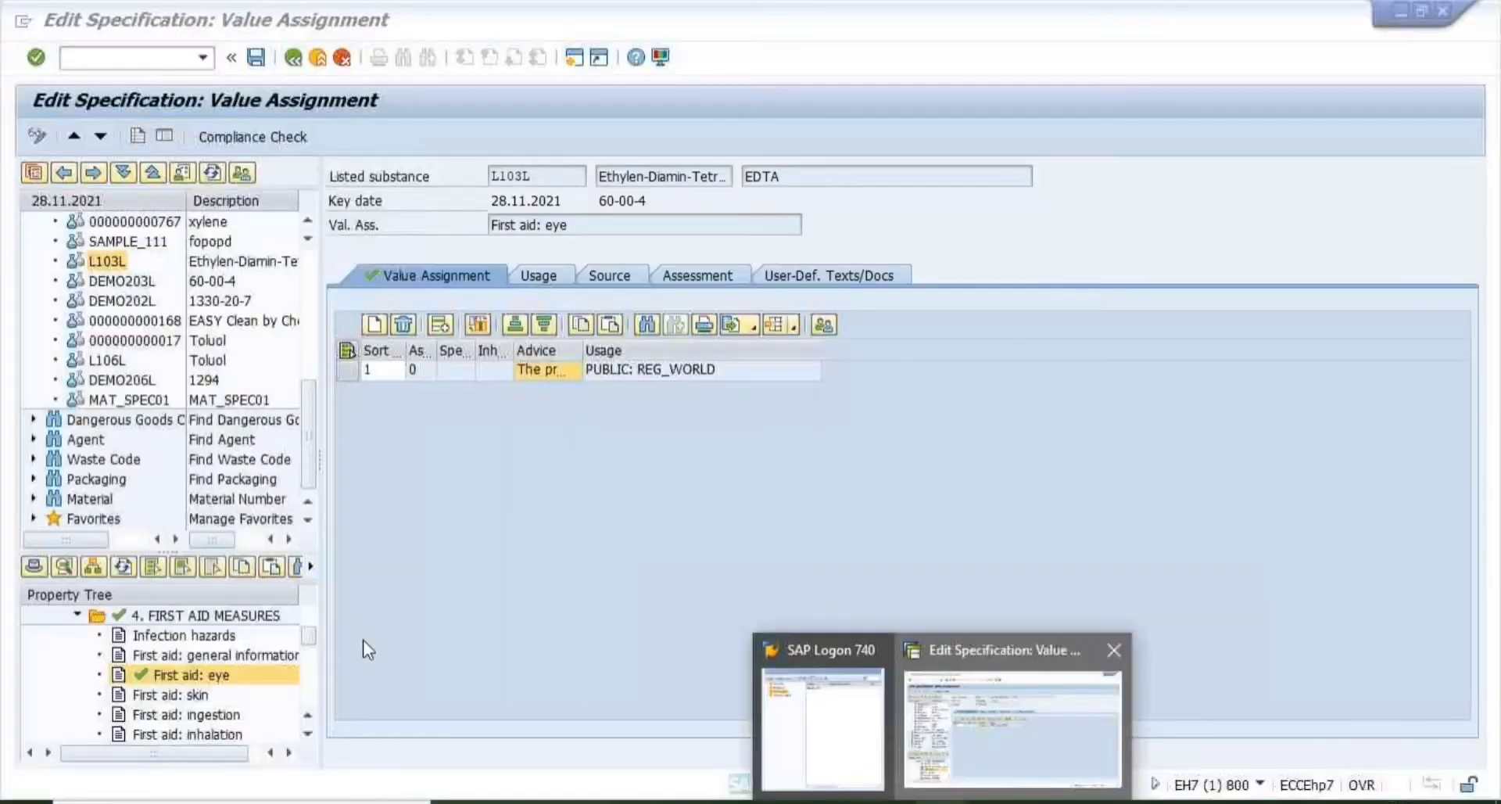
{"action": "left_click", "coordinate": [308, 735]}
{"action": "left_click", "coordinate": [307, 735]}
{"action": "left_click", "coordinate": [304, 736]}
{"action": "left_click", "coordinate": [304, 736]}
{"action": "left_click", "coordinate": [303, 736]}
{"action": "left_click", "coordinate": [304, 737]}
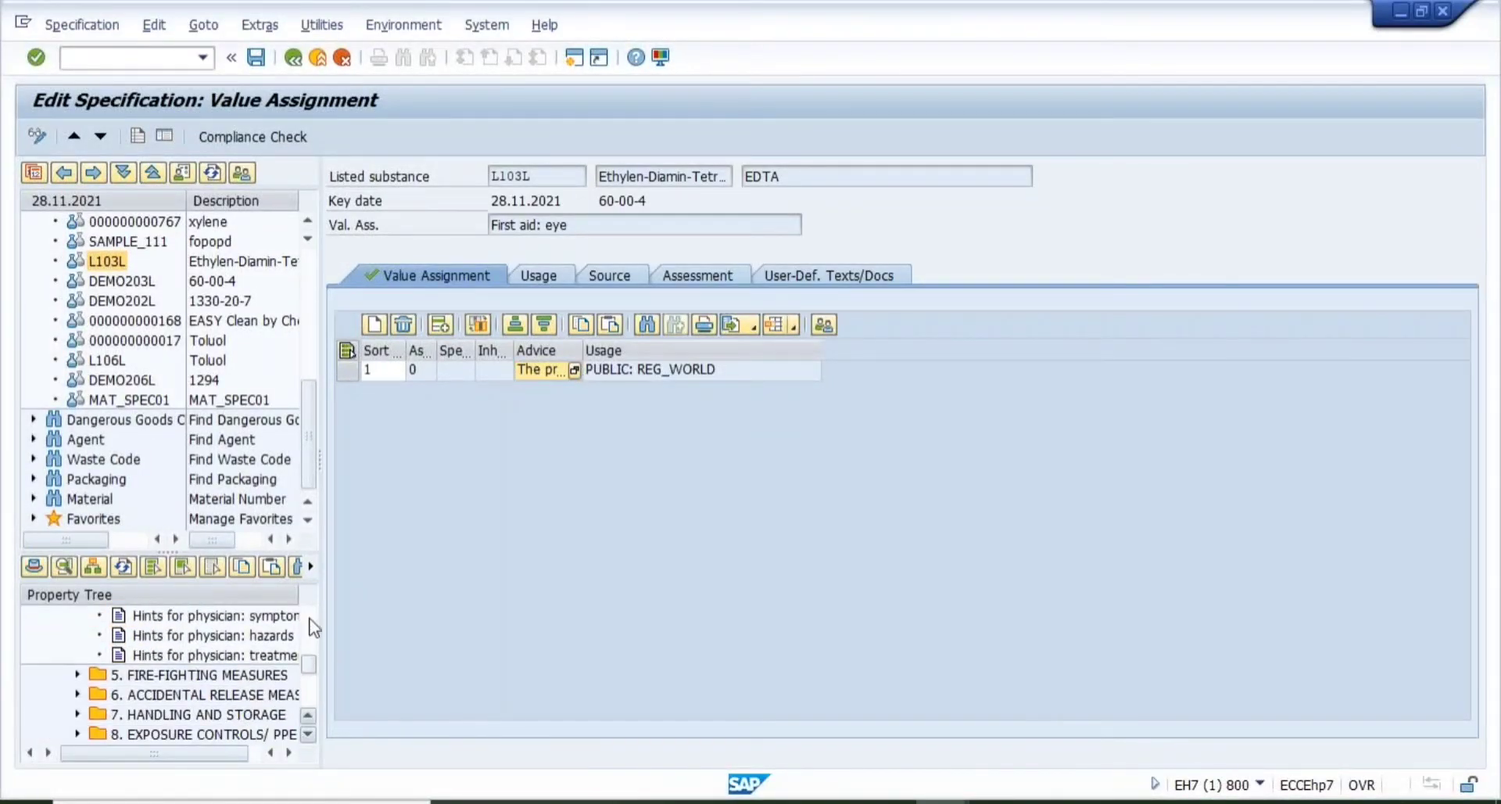
{"action": "left_click", "coordinate": [312, 625]}
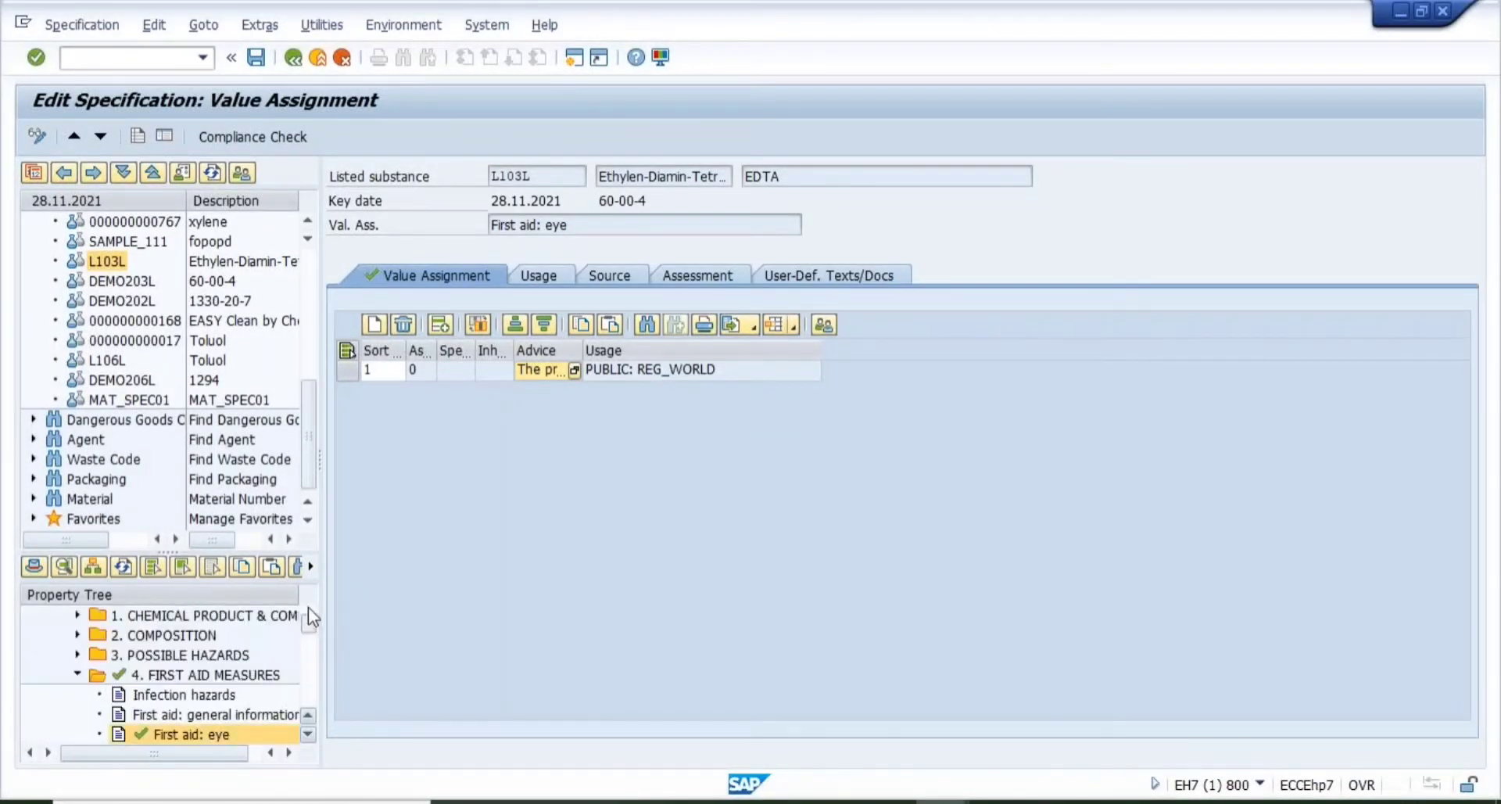
{"action": "left_click", "coordinate": [308, 607]}
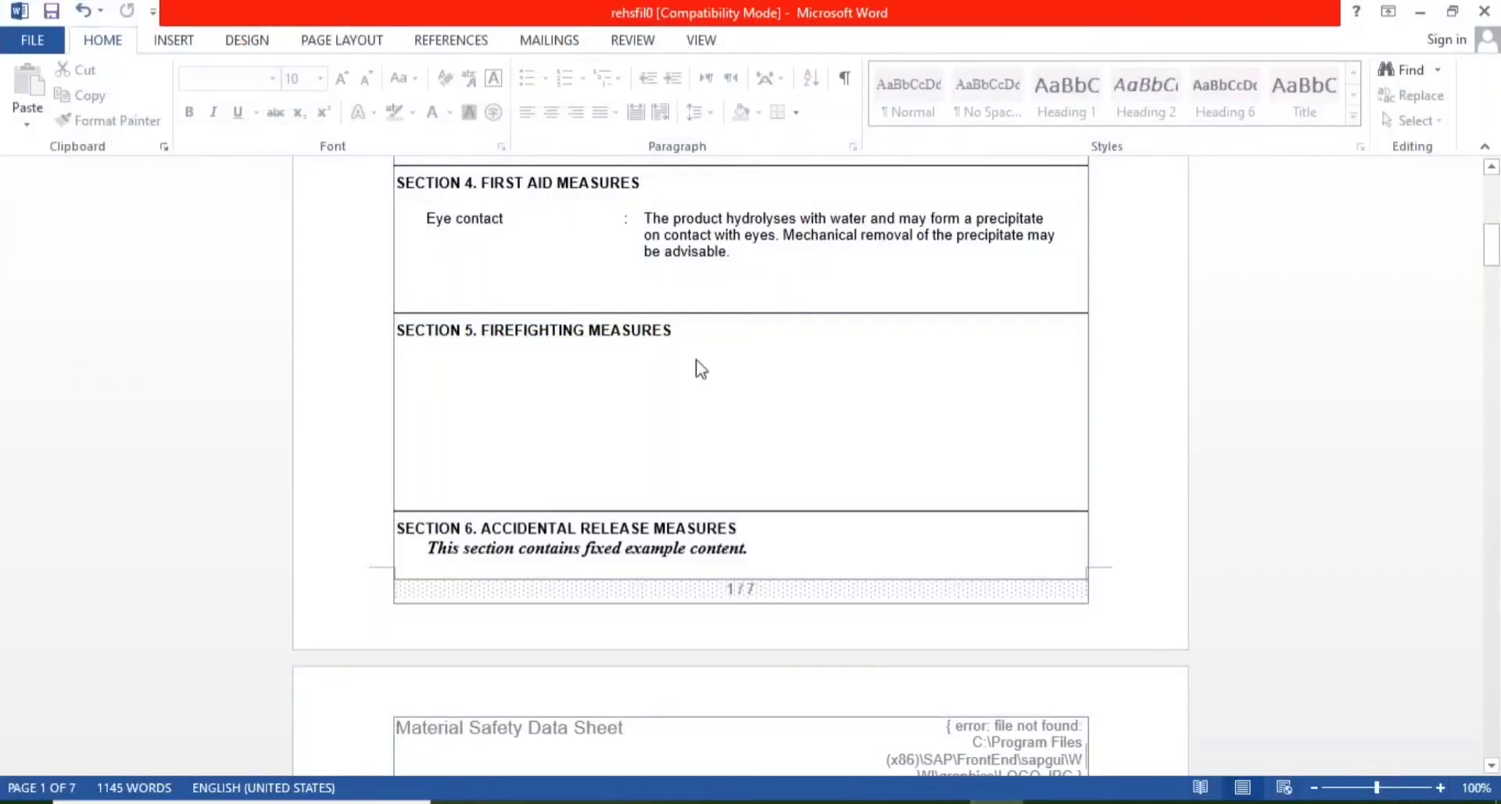
- Jump to Section 1 at the top of the EDTA safety data sheet
{"action": "key", "text": "ctrl+Home"}
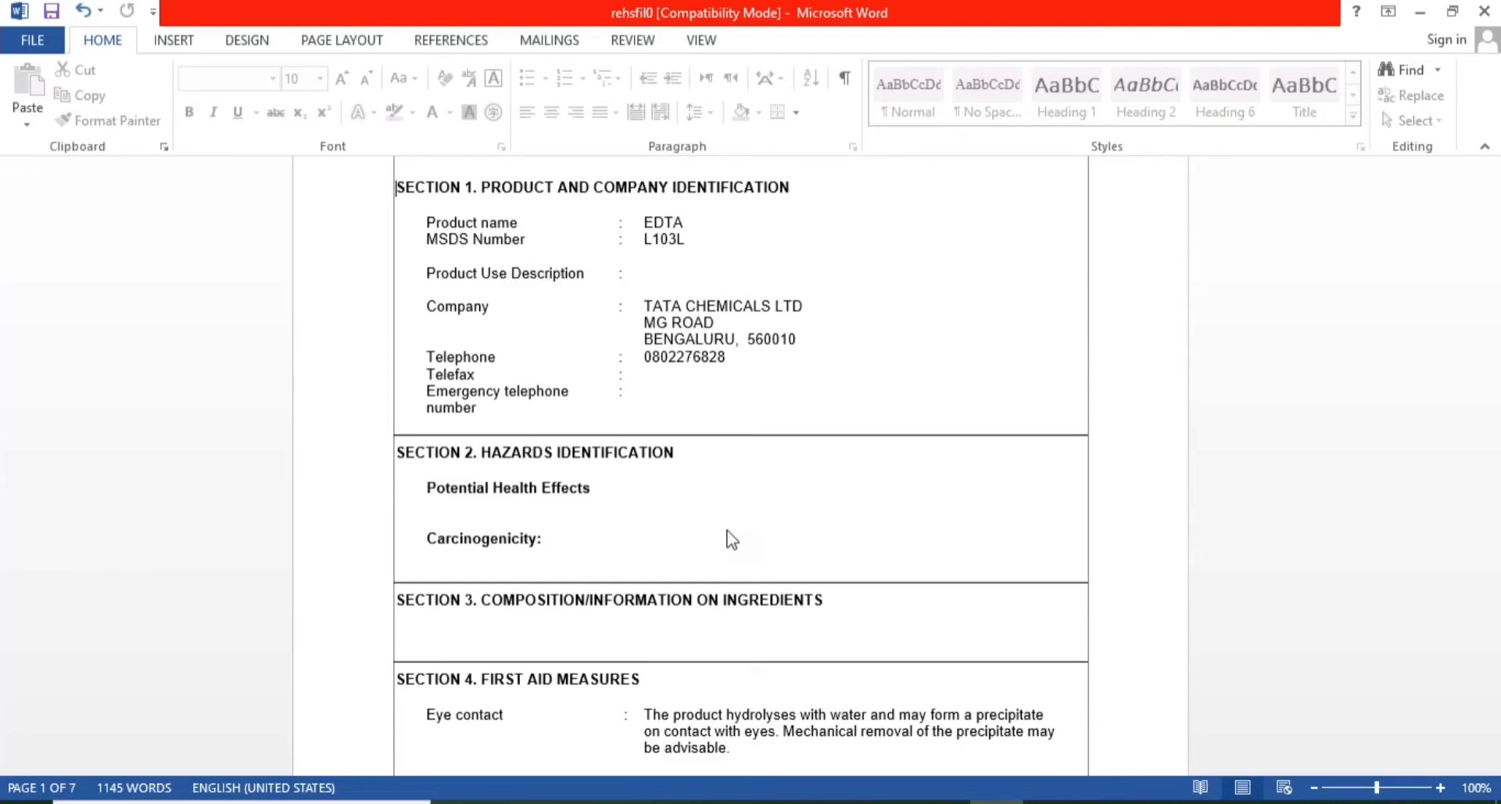
- Close the Word report and collapse 4. FIRST AID MEASURES in the substance tree
{"action": "left_click", "coordinate": [1493, 14]}
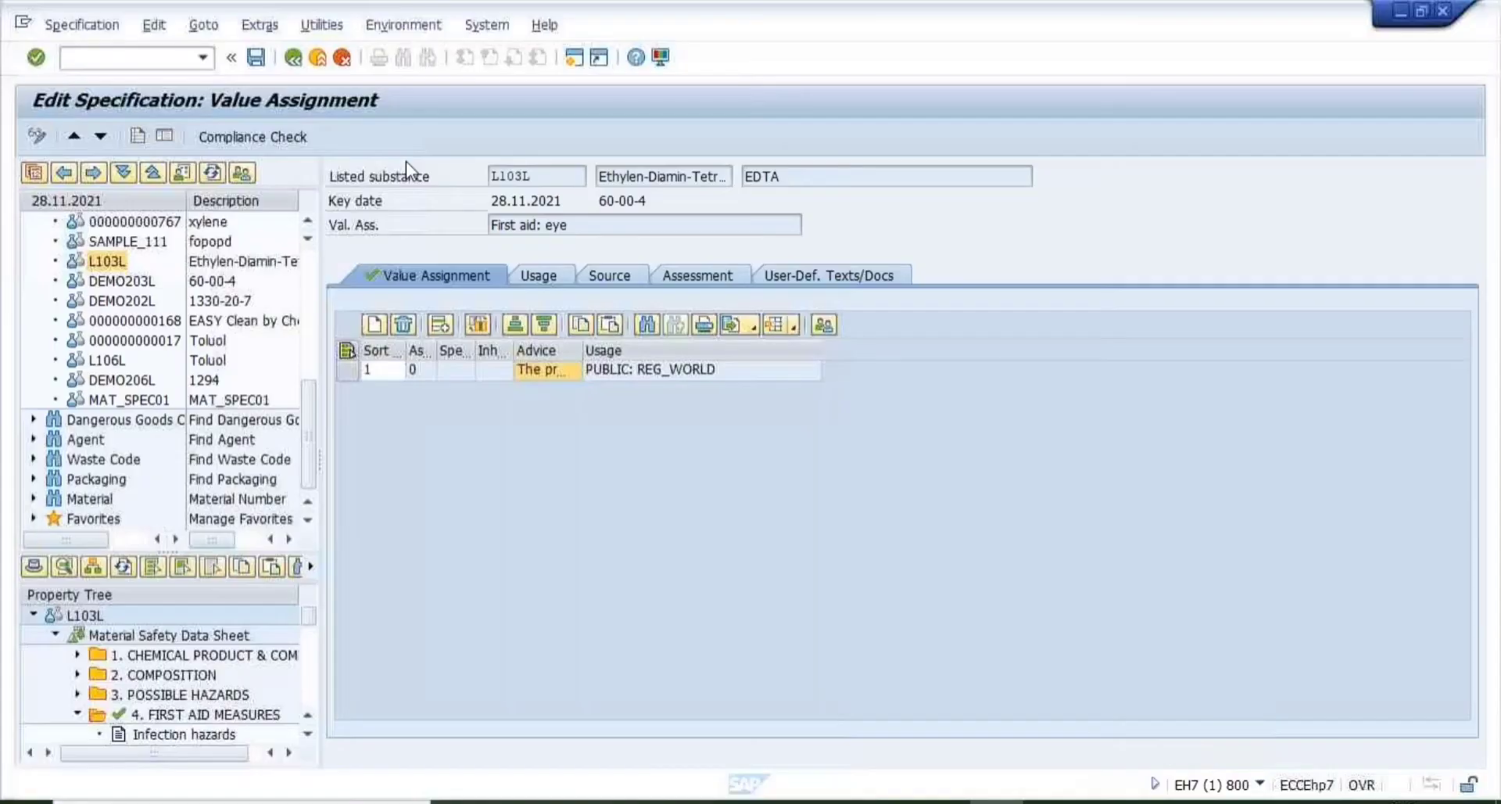
{"action": "scroll", "coordinate": [309, 277], "scroll_direction": "up", "scroll_amount": 10}
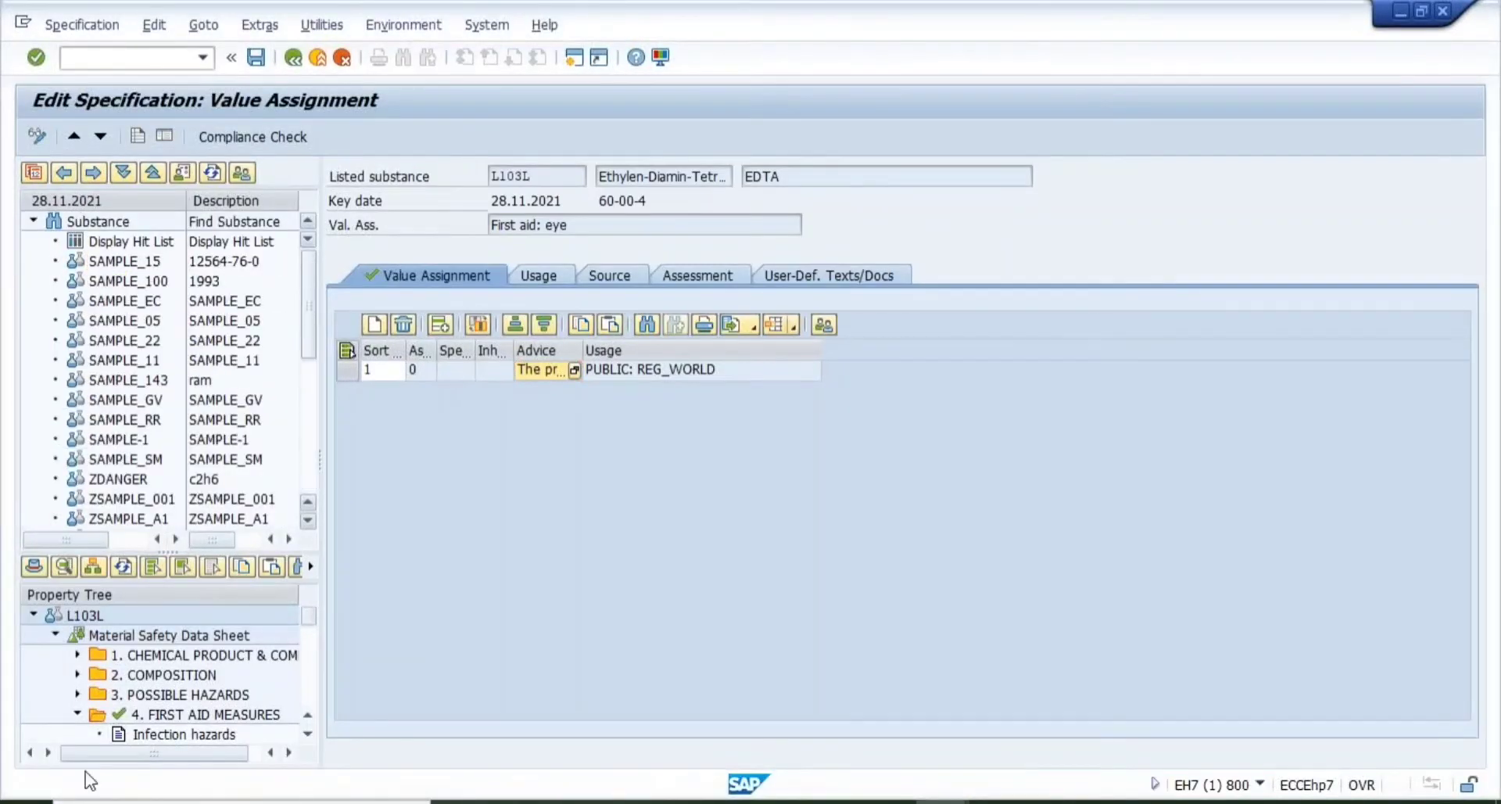
{"action": "left_click", "coordinate": [78, 714]}
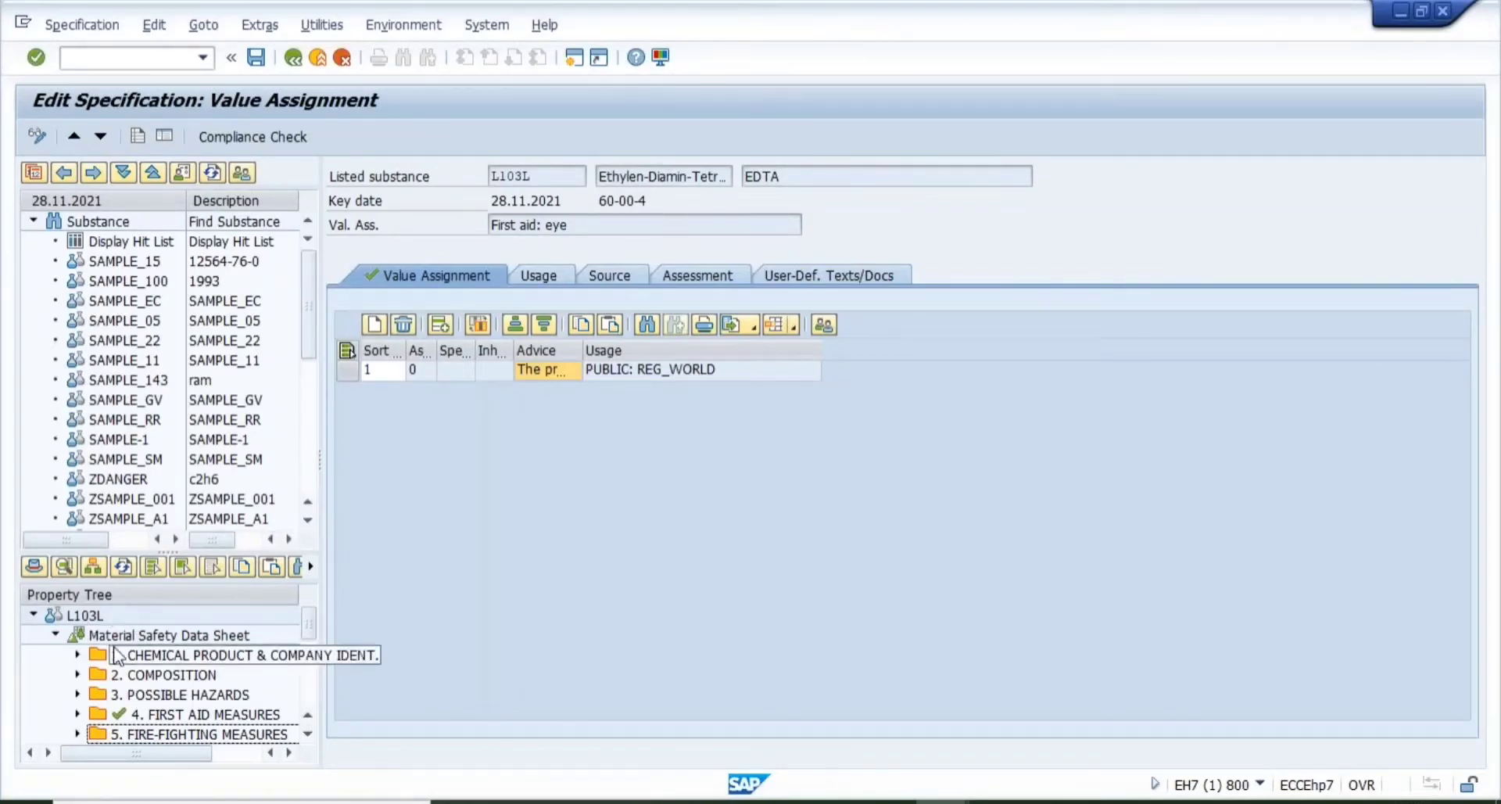
- Browse the MSDS chapters, expand 2. COMPOSITION, and open L103L's header data and identifiers
{"action": "left_click", "coordinate": [173, 661]}
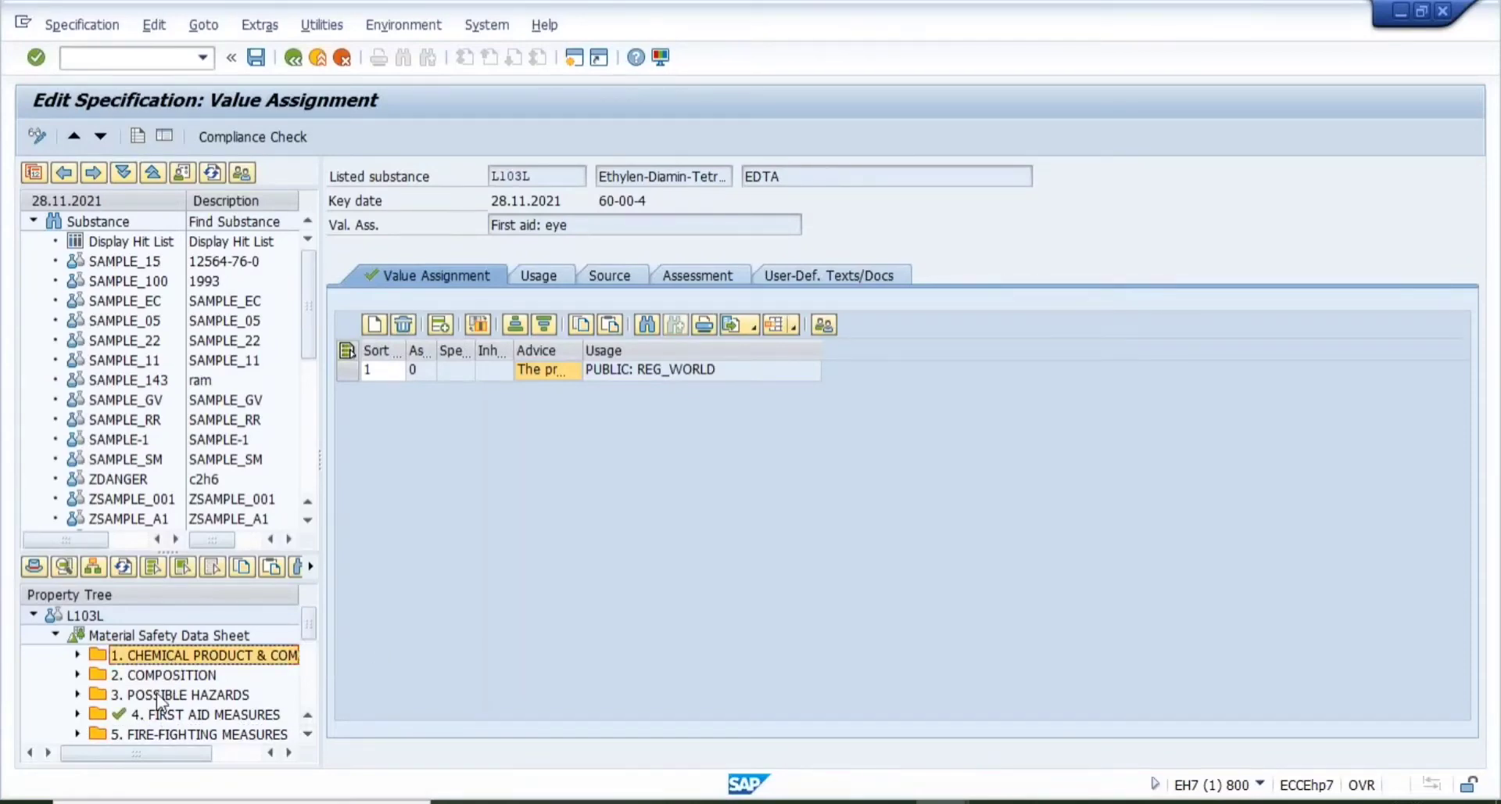
{"action": "left_click", "coordinate": [160, 695]}
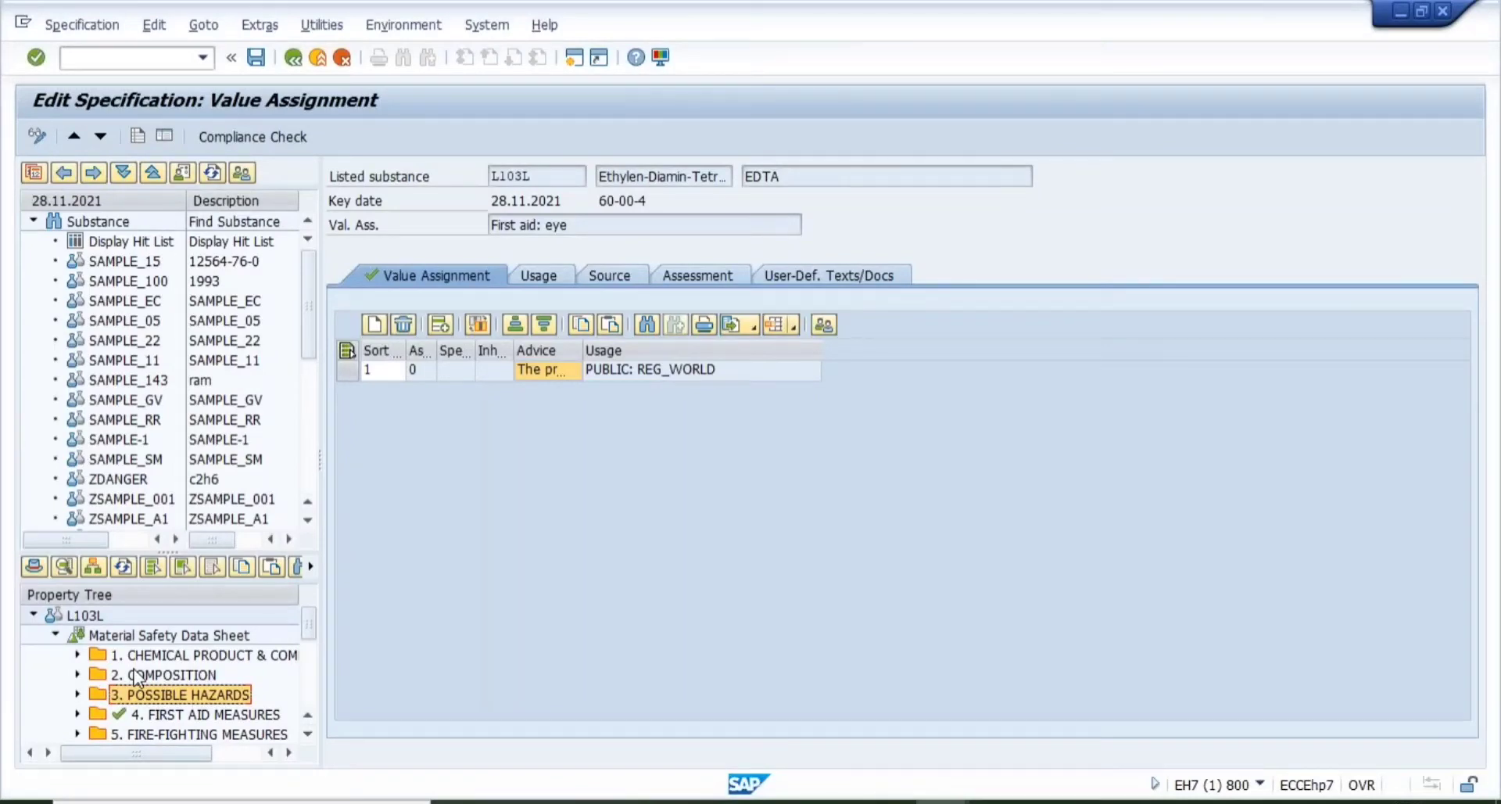
{"action": "left_click", "coordinate": [164, 637]}
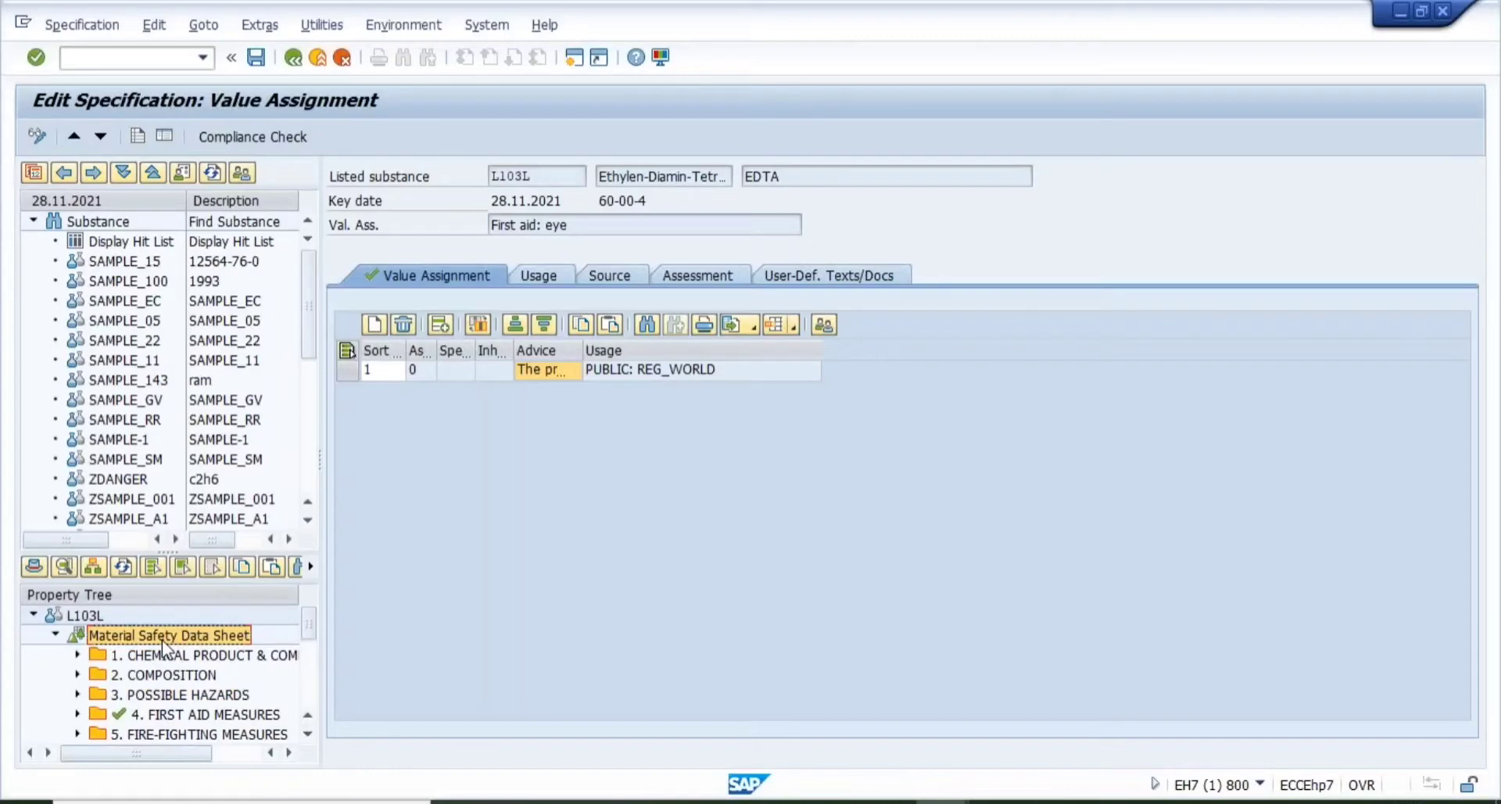
{"action": "left_click", "coordinate": [155, 660]}
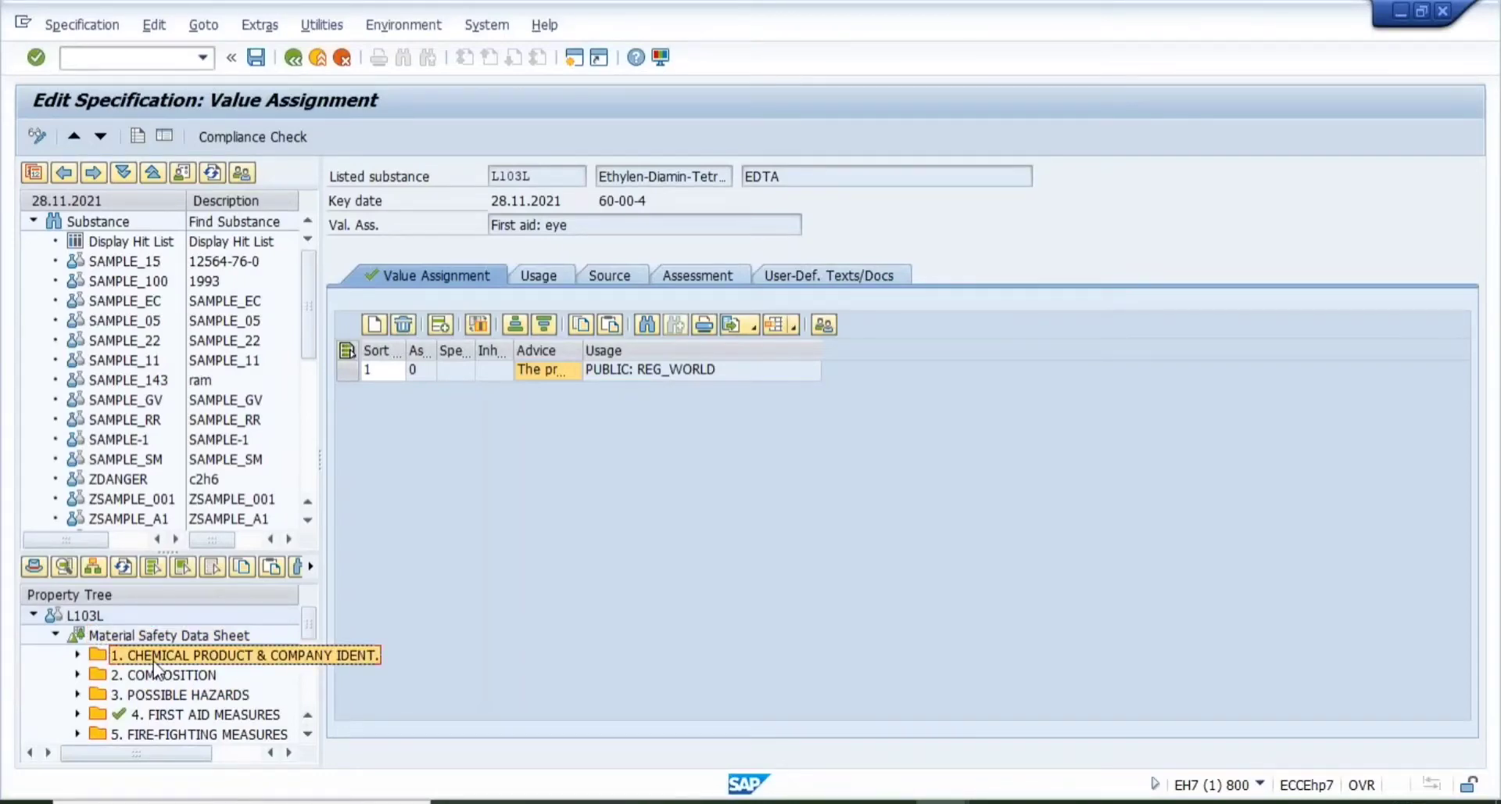
{"action": "left_click", "coordinate": [78, 674]}
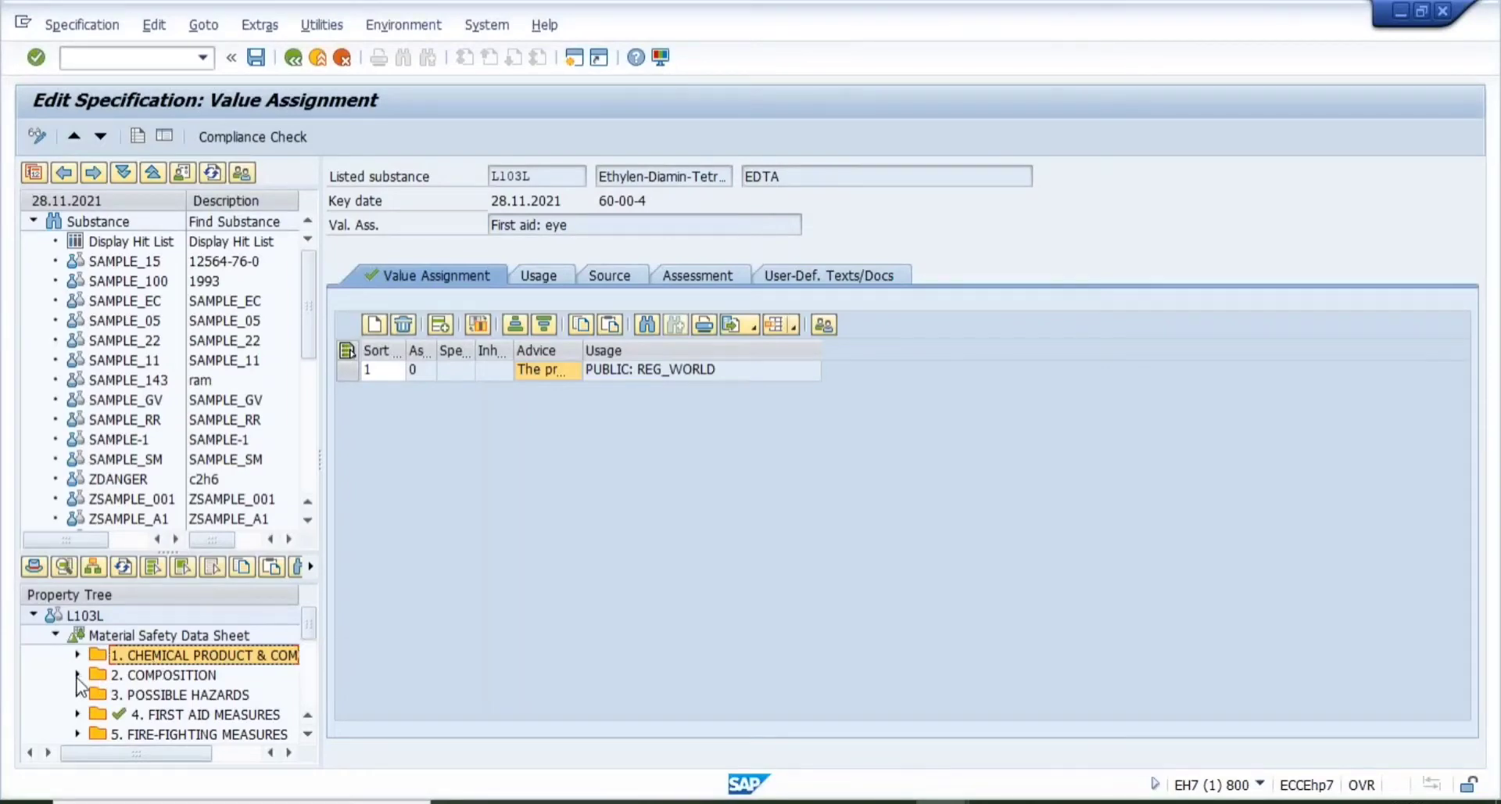
{"action": "left_click", "coordinate": [545, 351]}
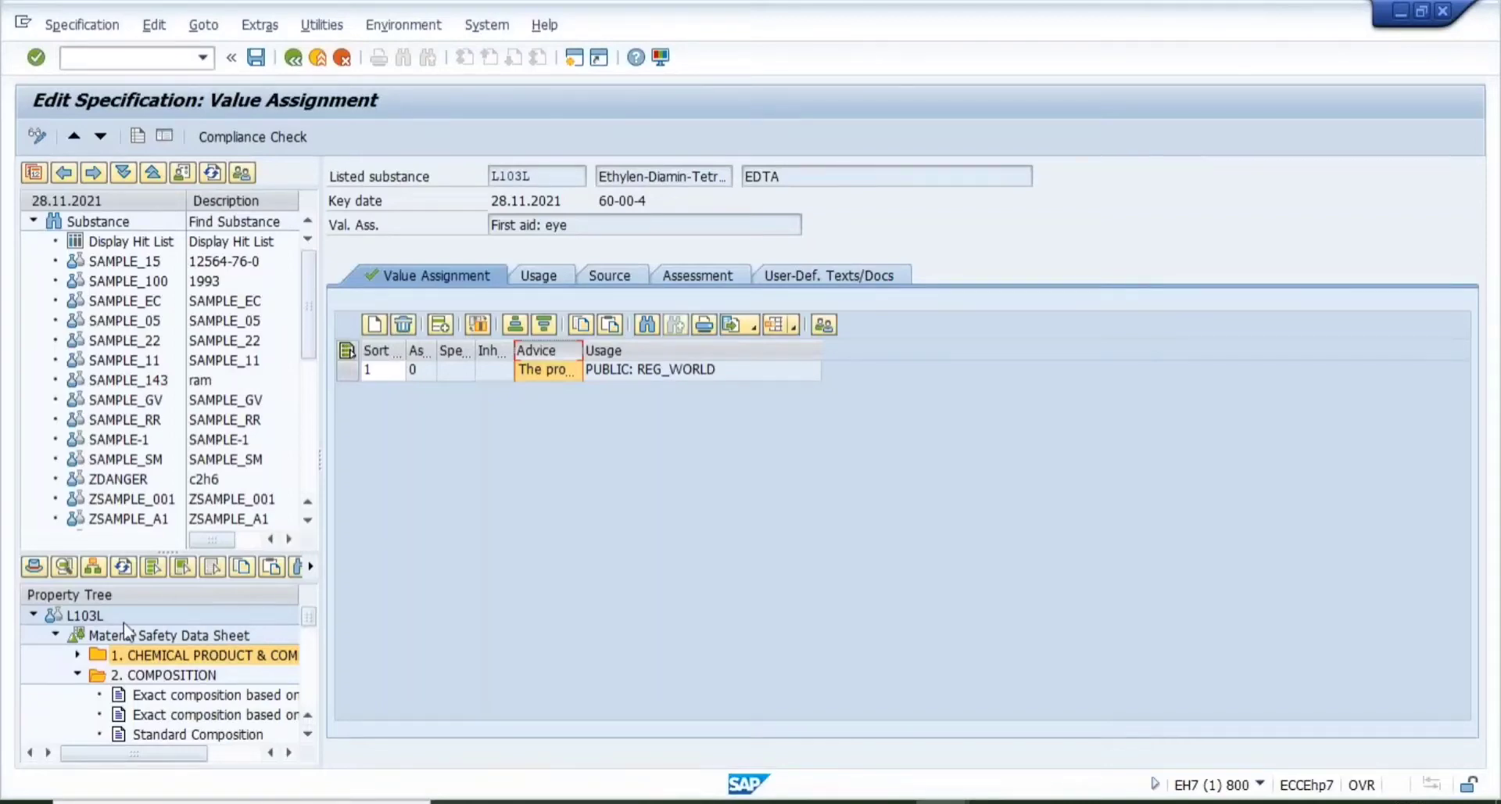
{"action": "double_click", "coordinate": [94, 617]}
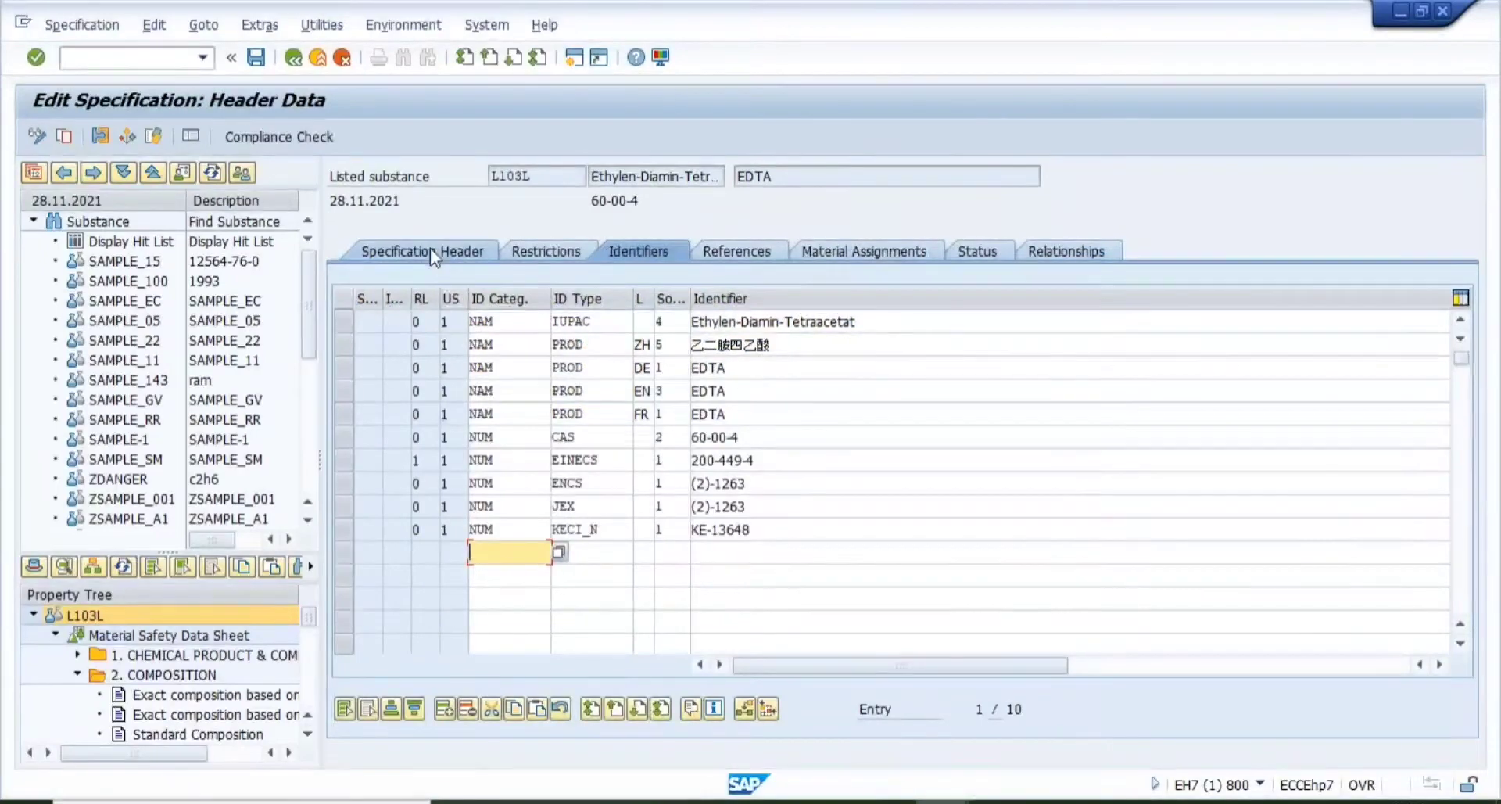
- Look through the header data of SAMPLE_143, SAMPLE_SM and ZDANGER
{"action": "left_click", "coordinate": [430, 248]}
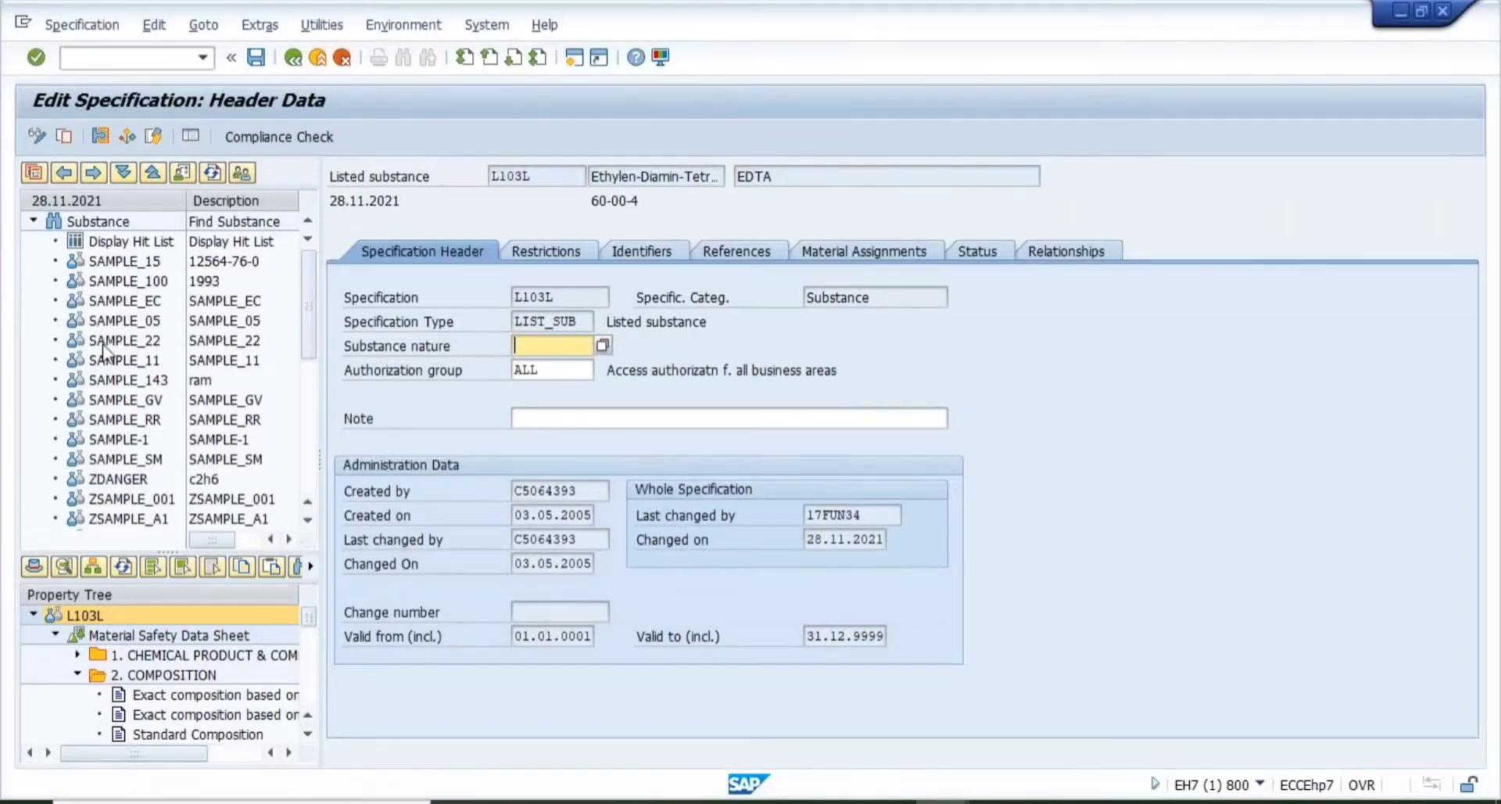
{"action": "left_click", "coordinate": [100, 381]}
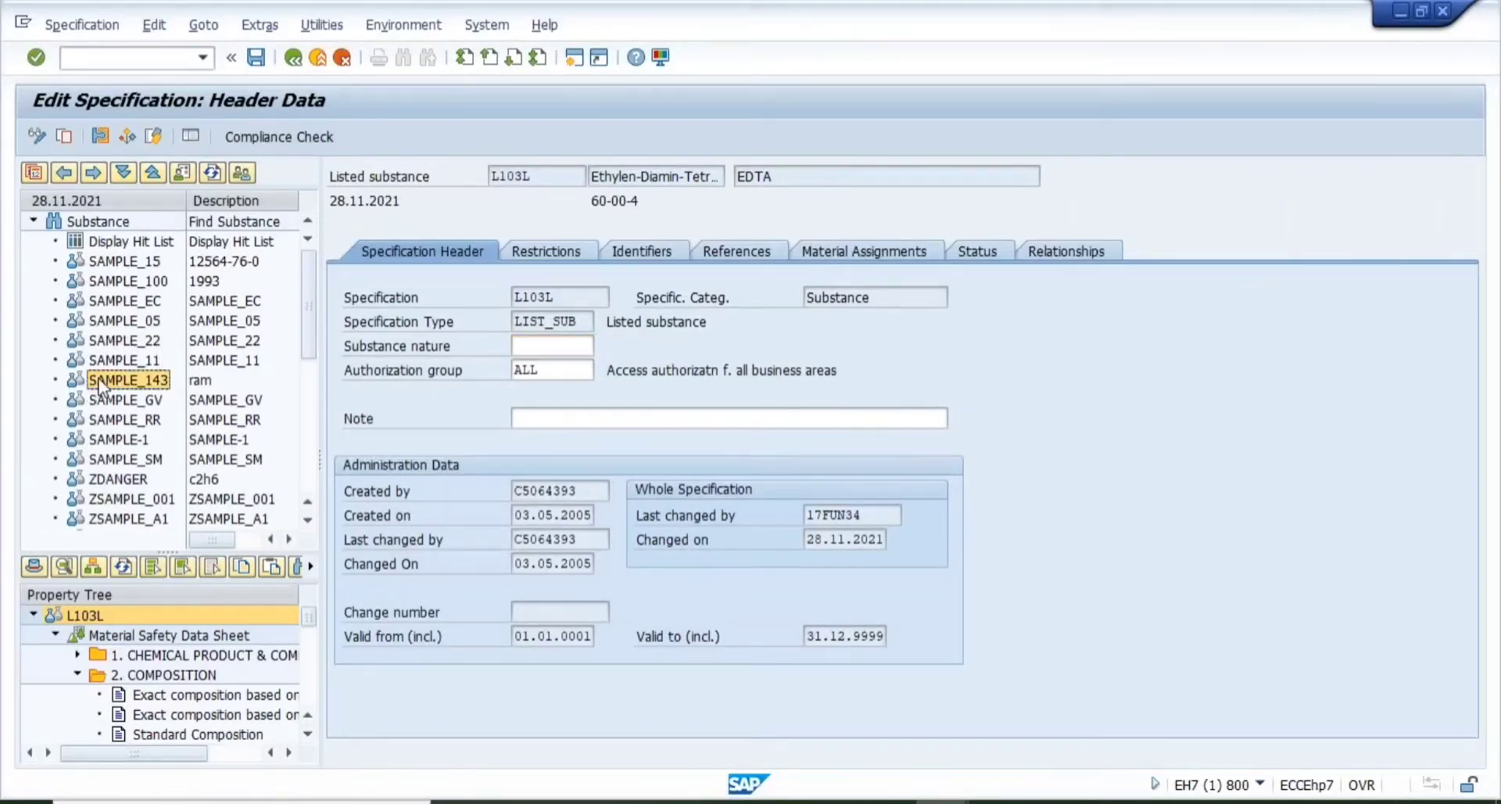
{"action": "double_click", "coordinate": [101, 383]}
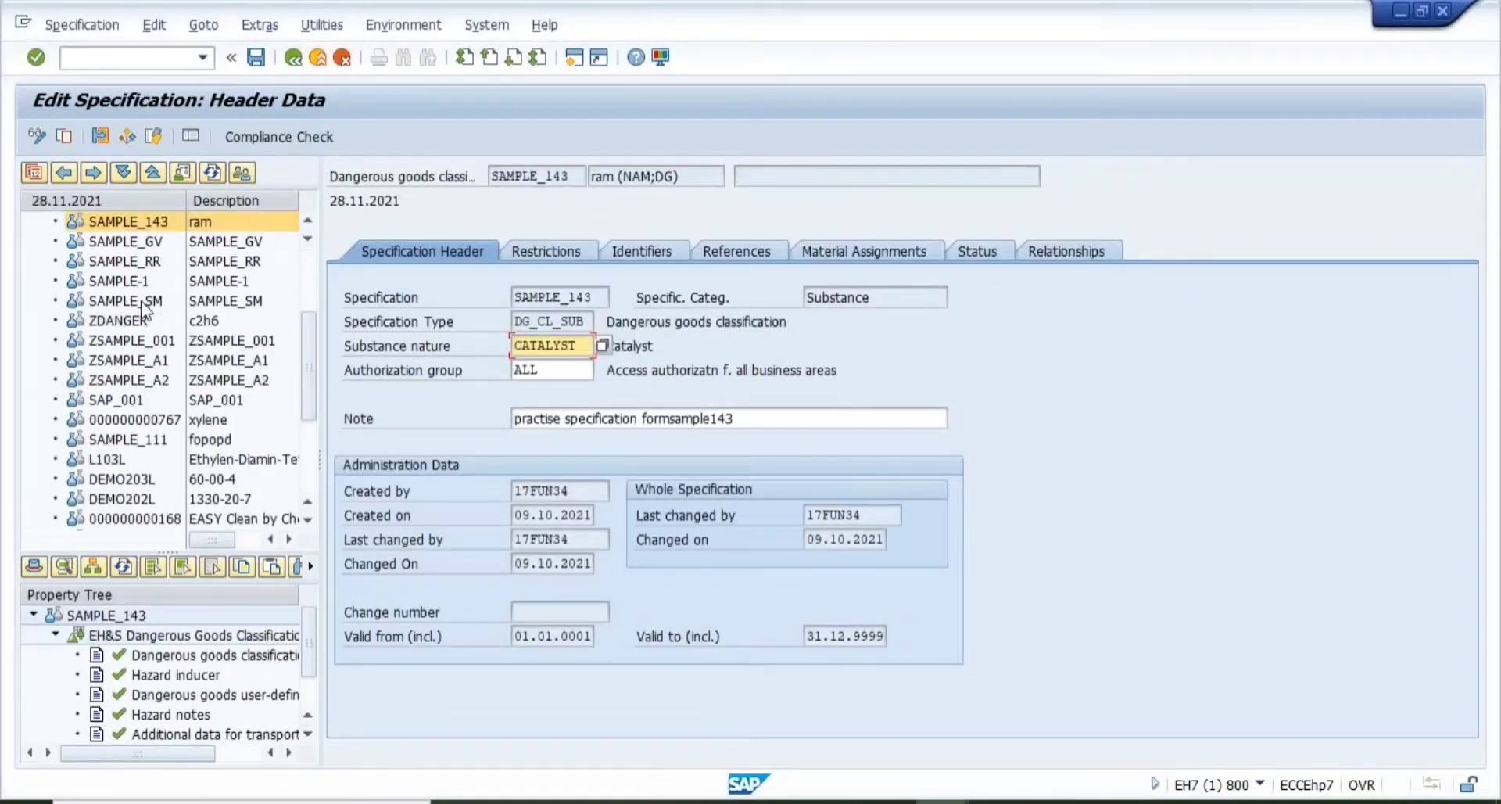
{"action": "double_click", "coordinate": [129, 302]}
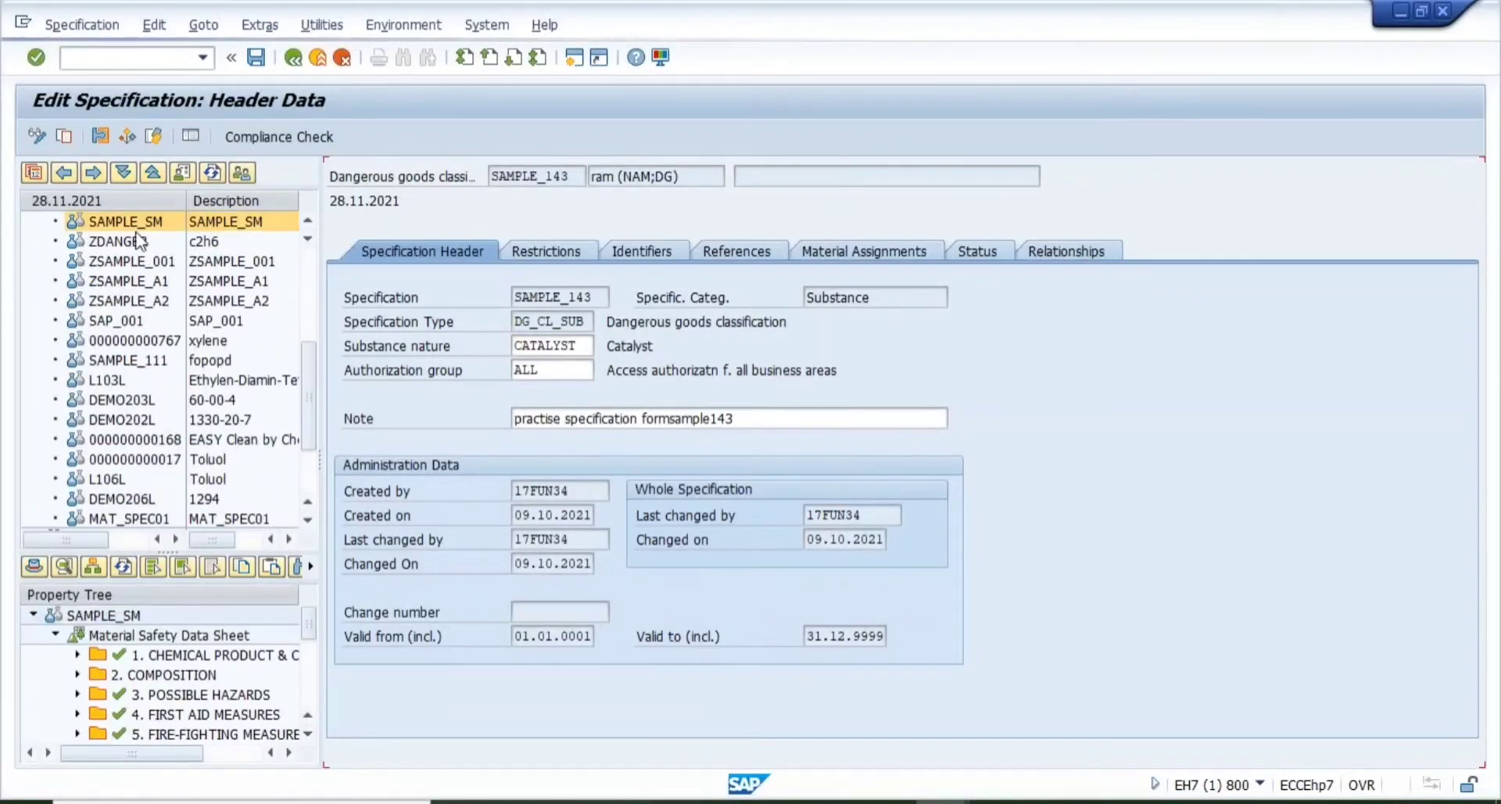
{"action": "double_click", "coordinate": [132, 243]}
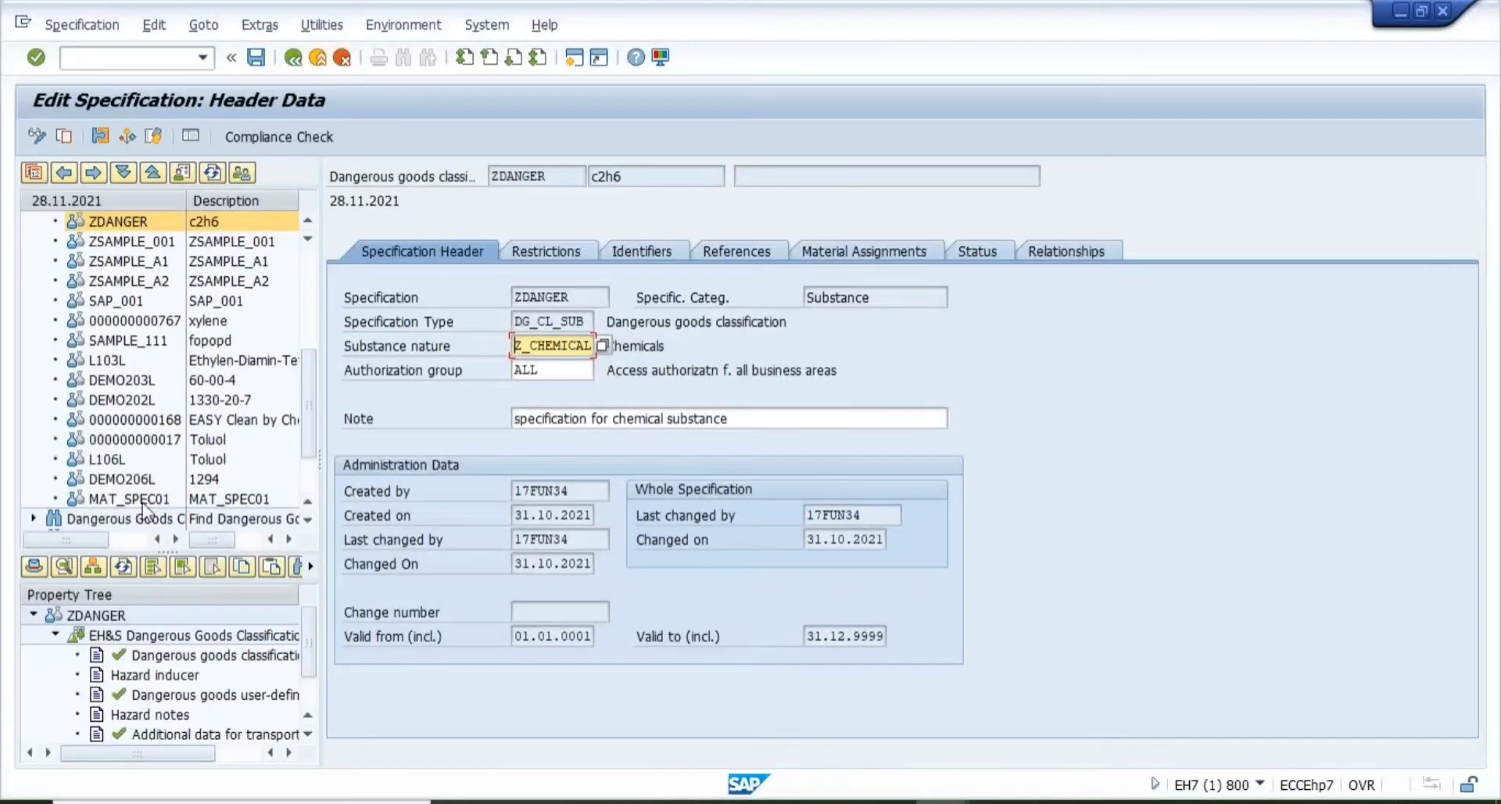
- Open SAP_001, then from the top of the hit list open SAMPLE_15 and SAMPLE_05
{"action": "left_click", "coordinate": [139, 302]}
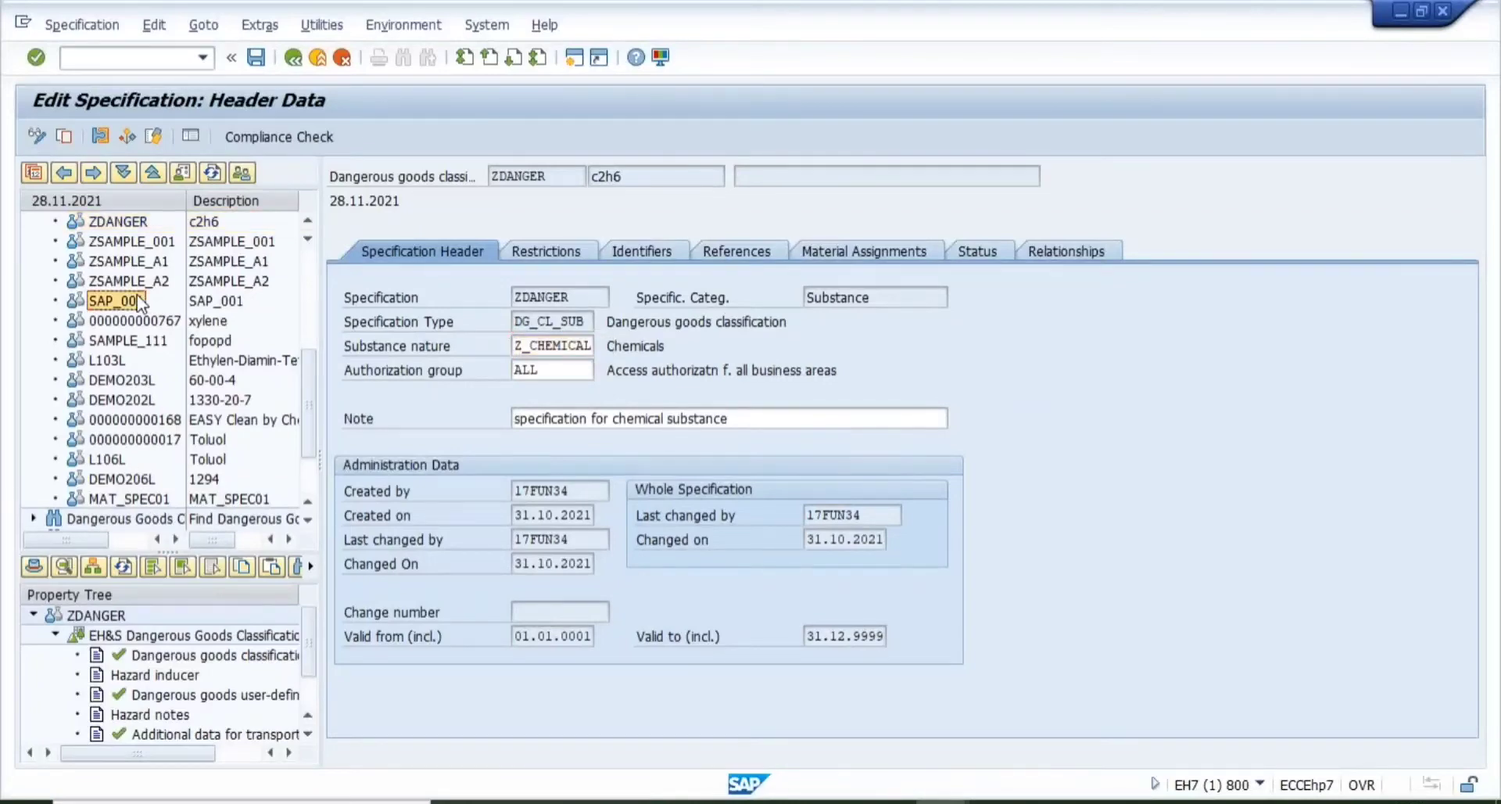
{"action": "double_click", "coordinate": [140, 303]}
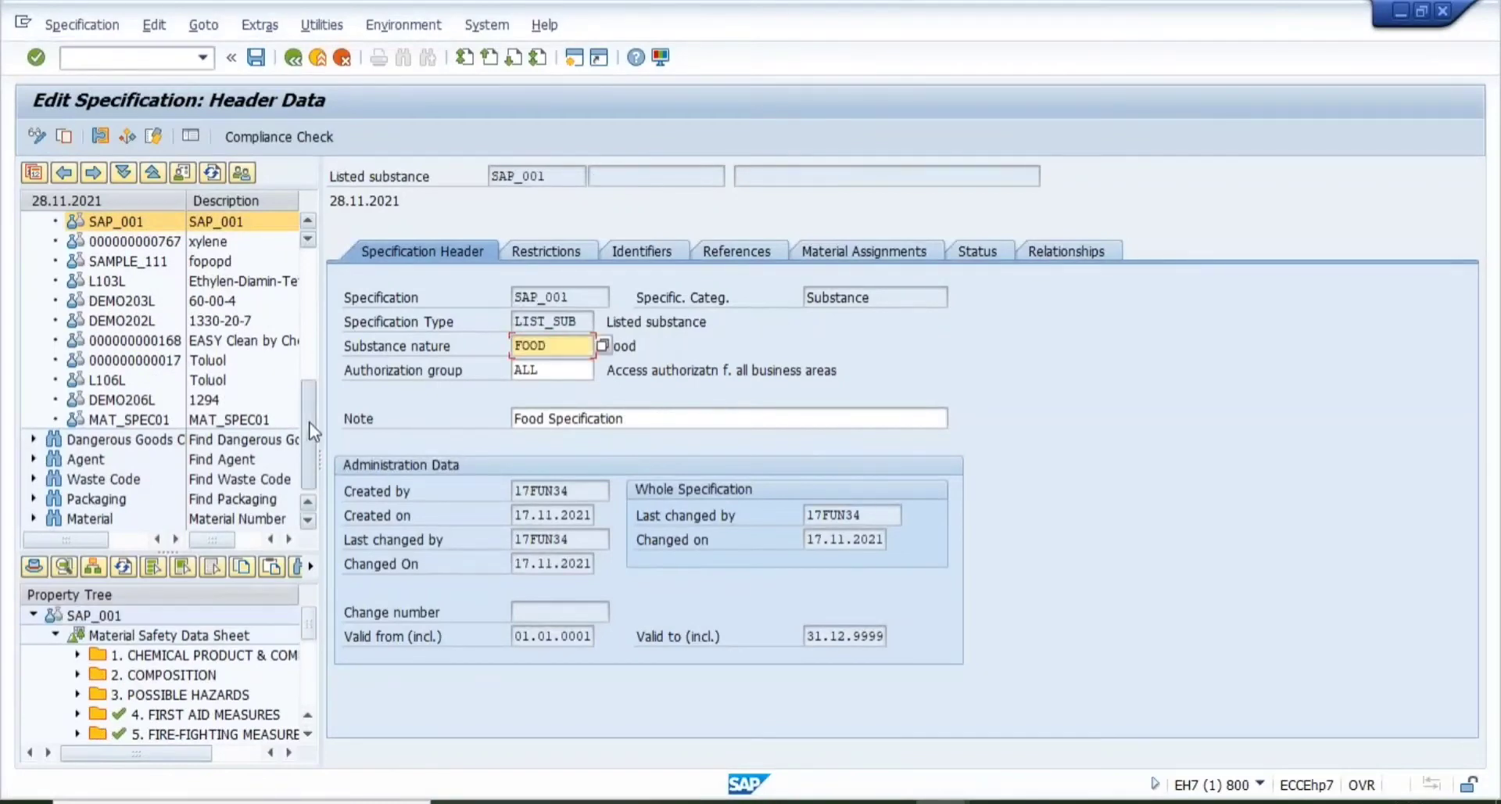
{"action": "left_click_drag", "start_coordinate": [312, 430], "coordinate": [317, 257]}
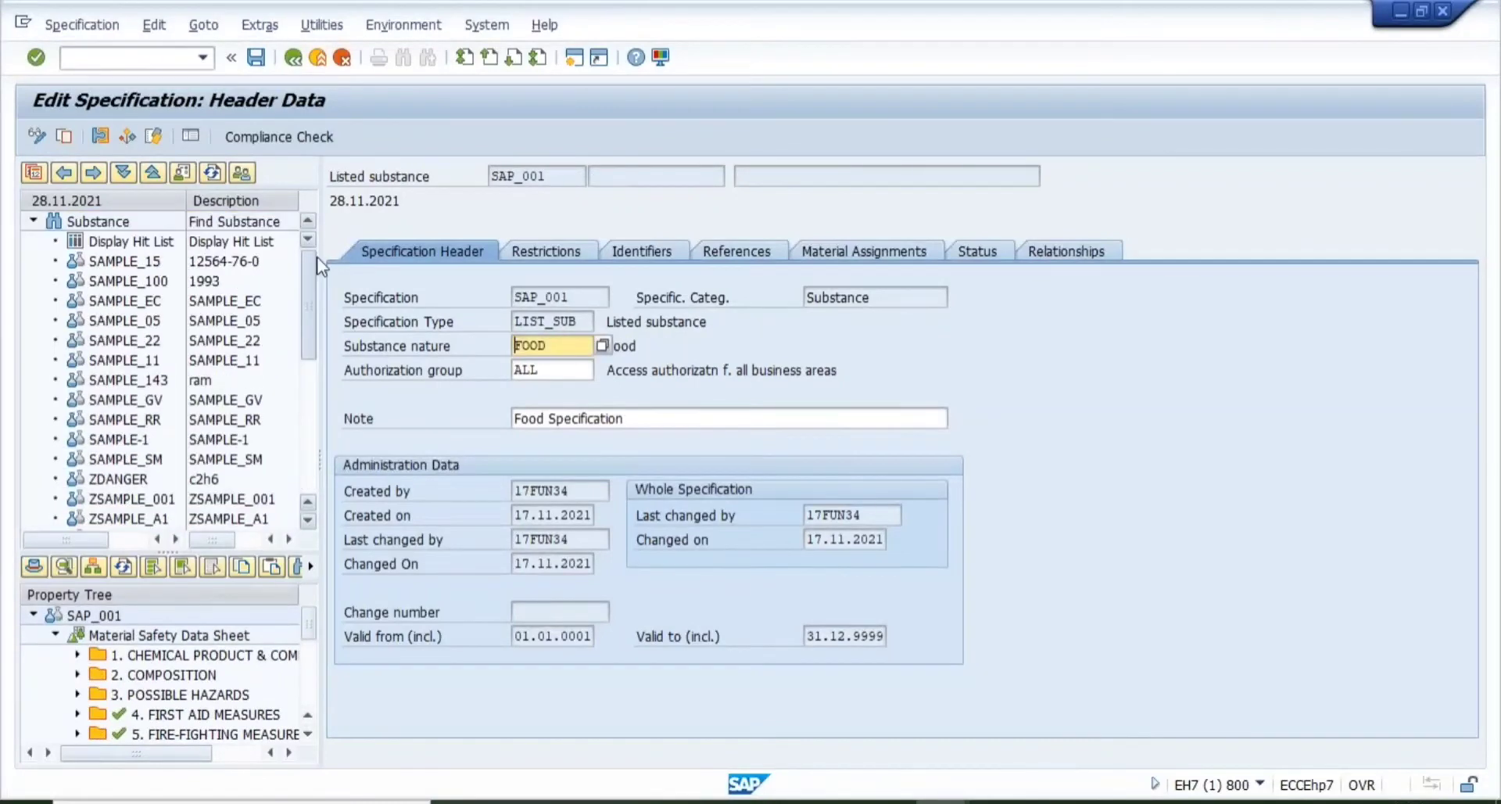
{"action": "double_click", "coordinate": [145, 263]}
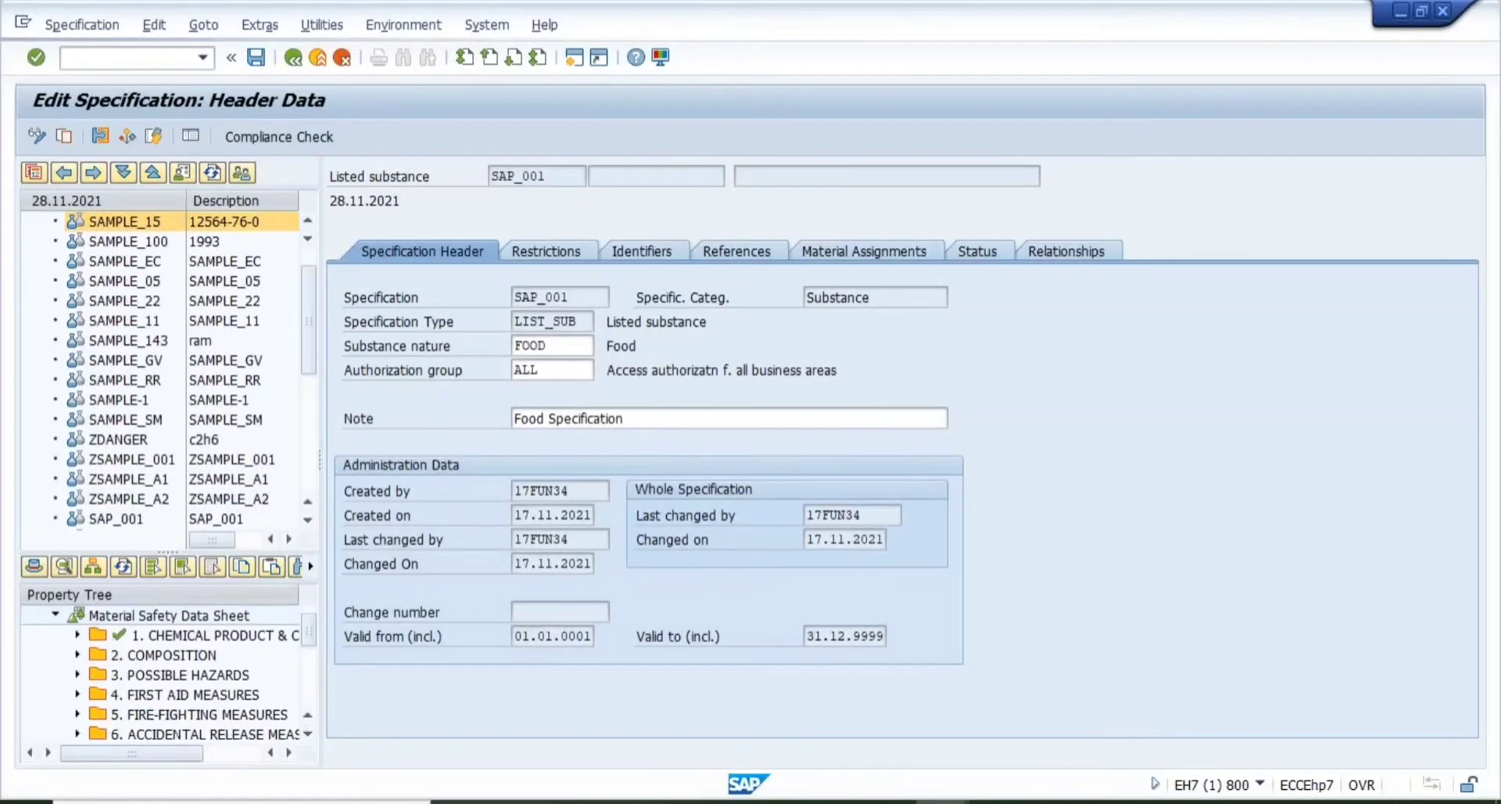
{"action": "double_click", "coordinate": [133, 282]}
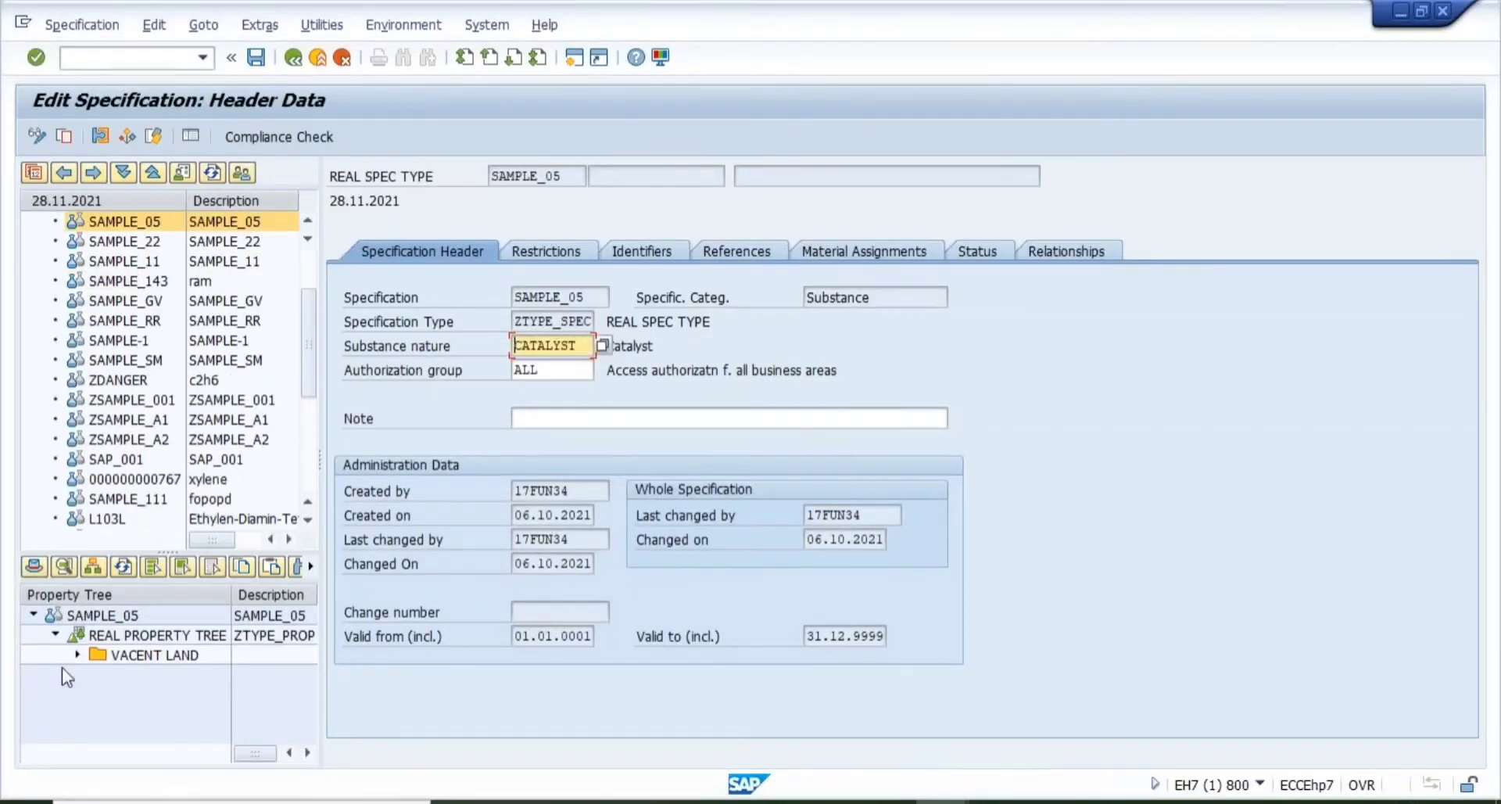
- Expand REAL PROPERTY TREE > VACENT LAND and open the FOR SALE value assignment
{"action": "left_click", "coordinate": [129, 637]}
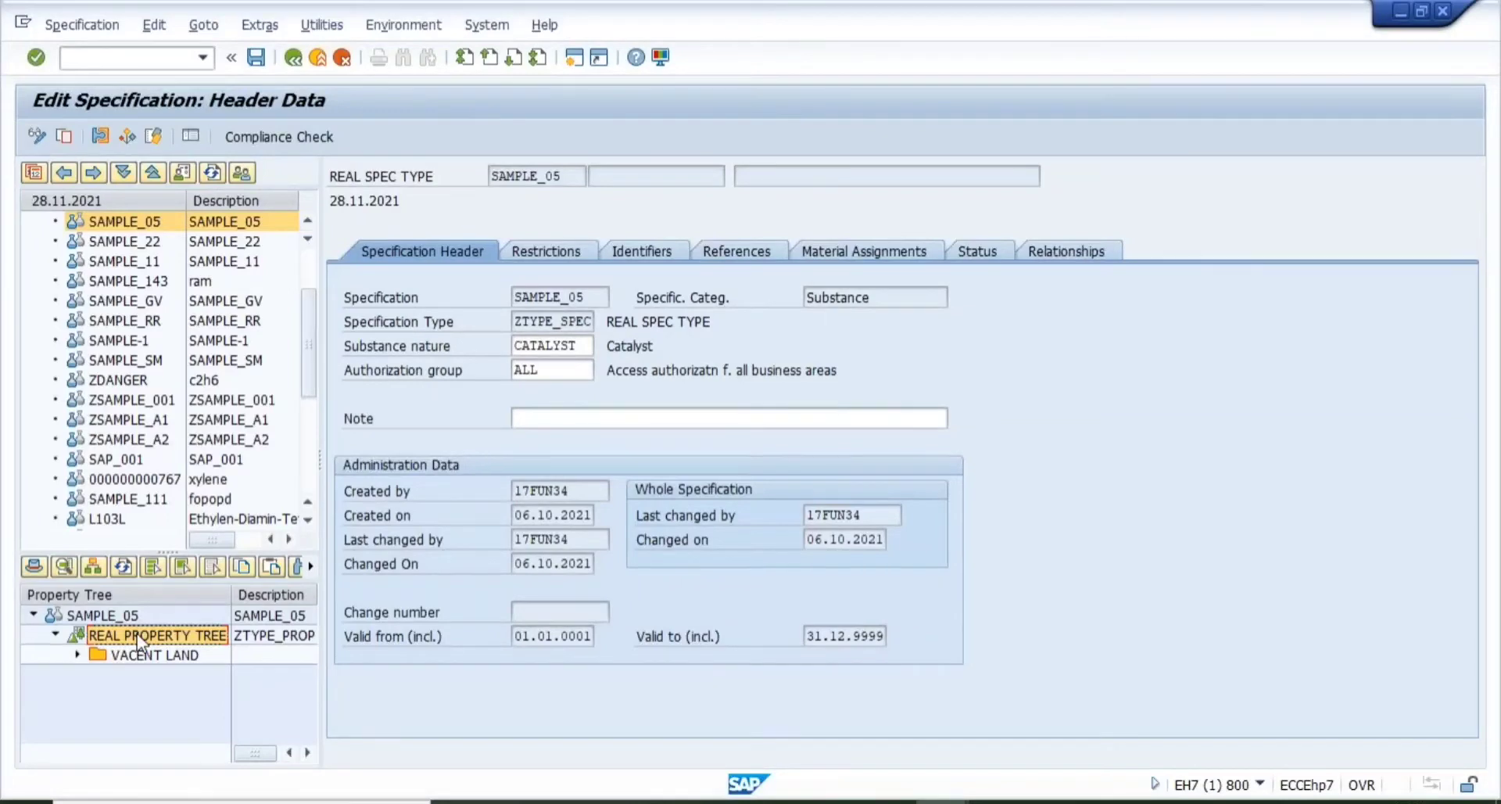
{"action": "left_click", "coordinate": [129, 657]}
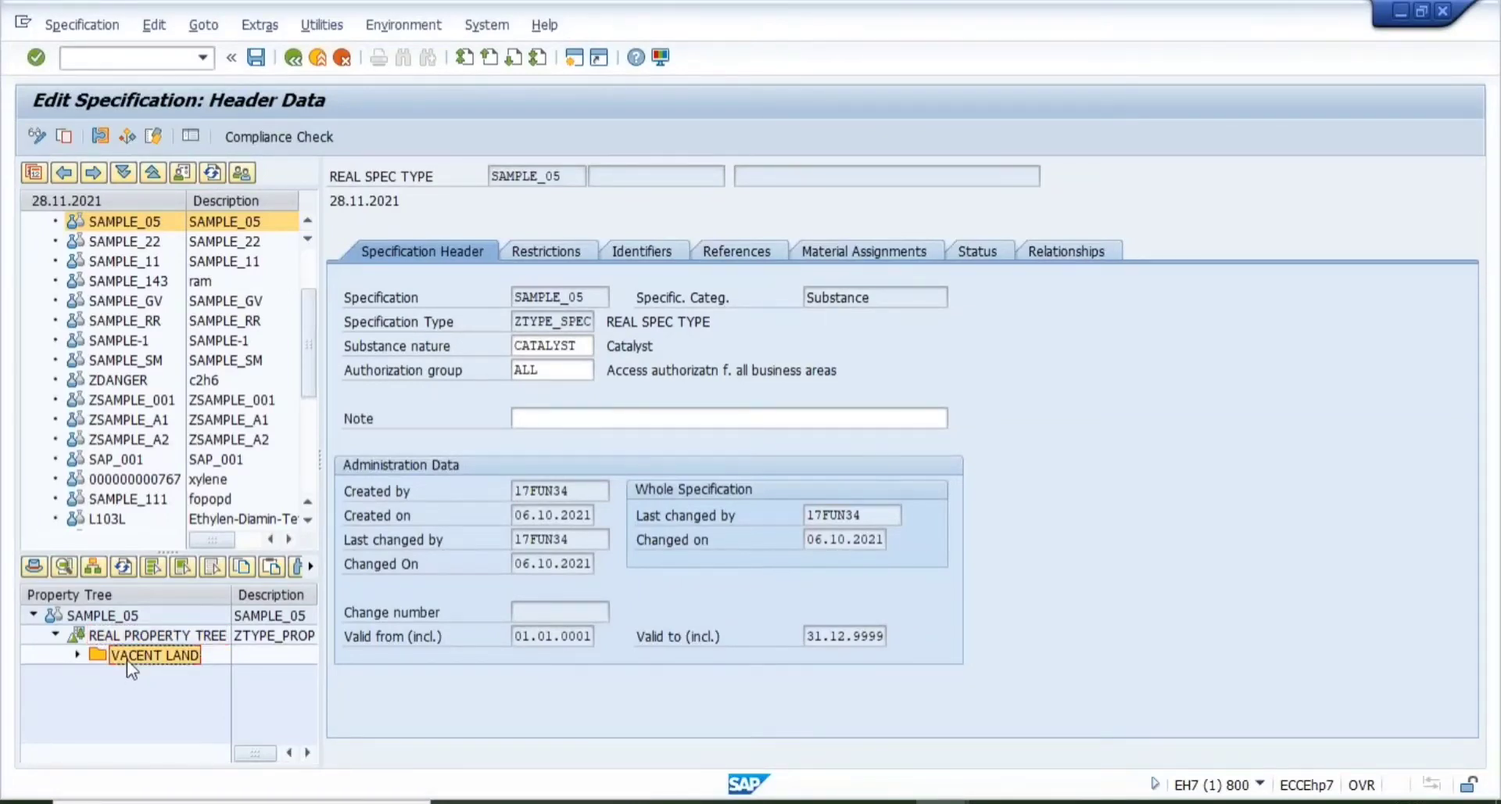
{"action": "left_click", "coordinate": [78, 654]}
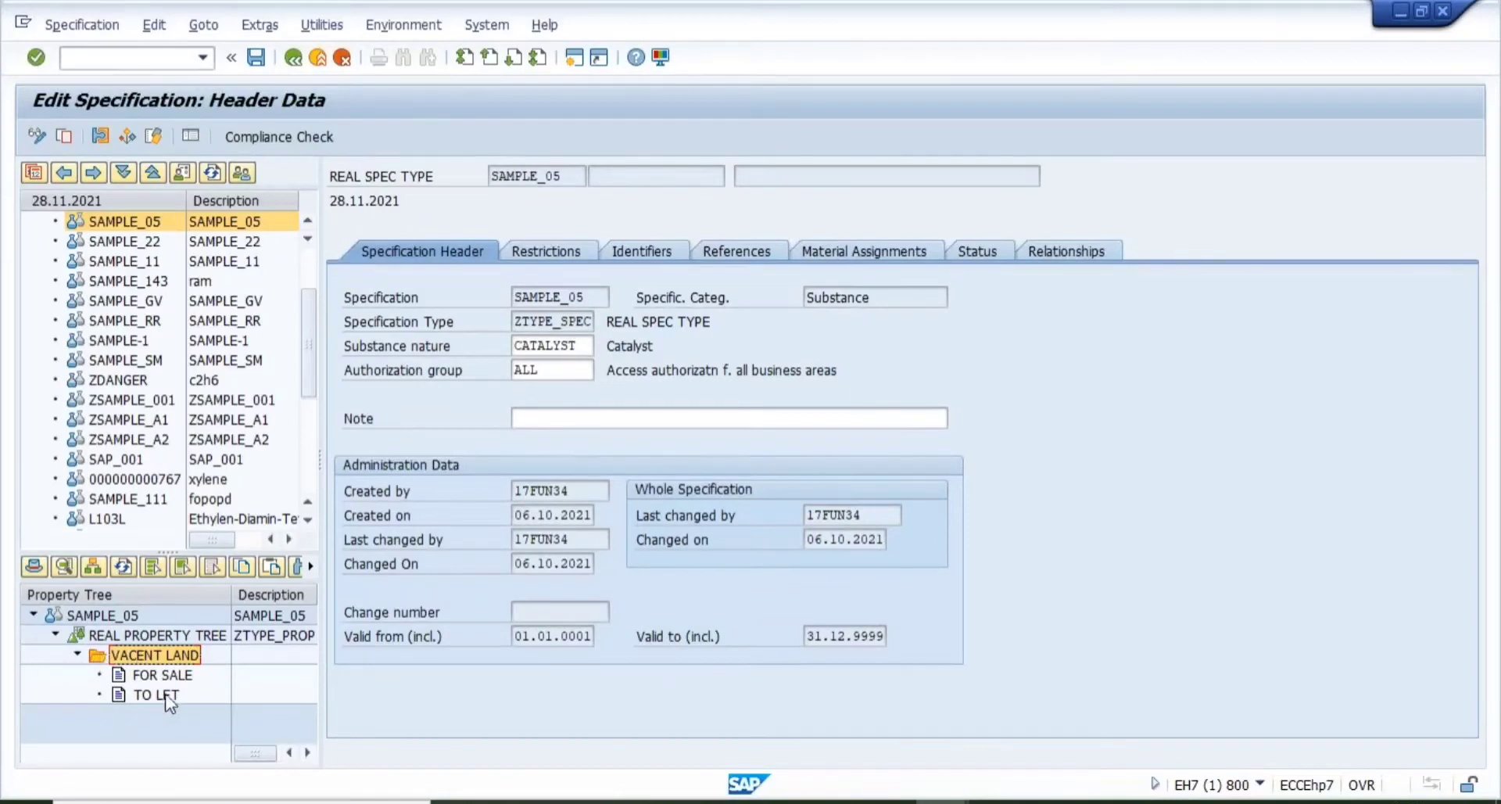
{"action": "left_click", "coordinate": [153, 674]}
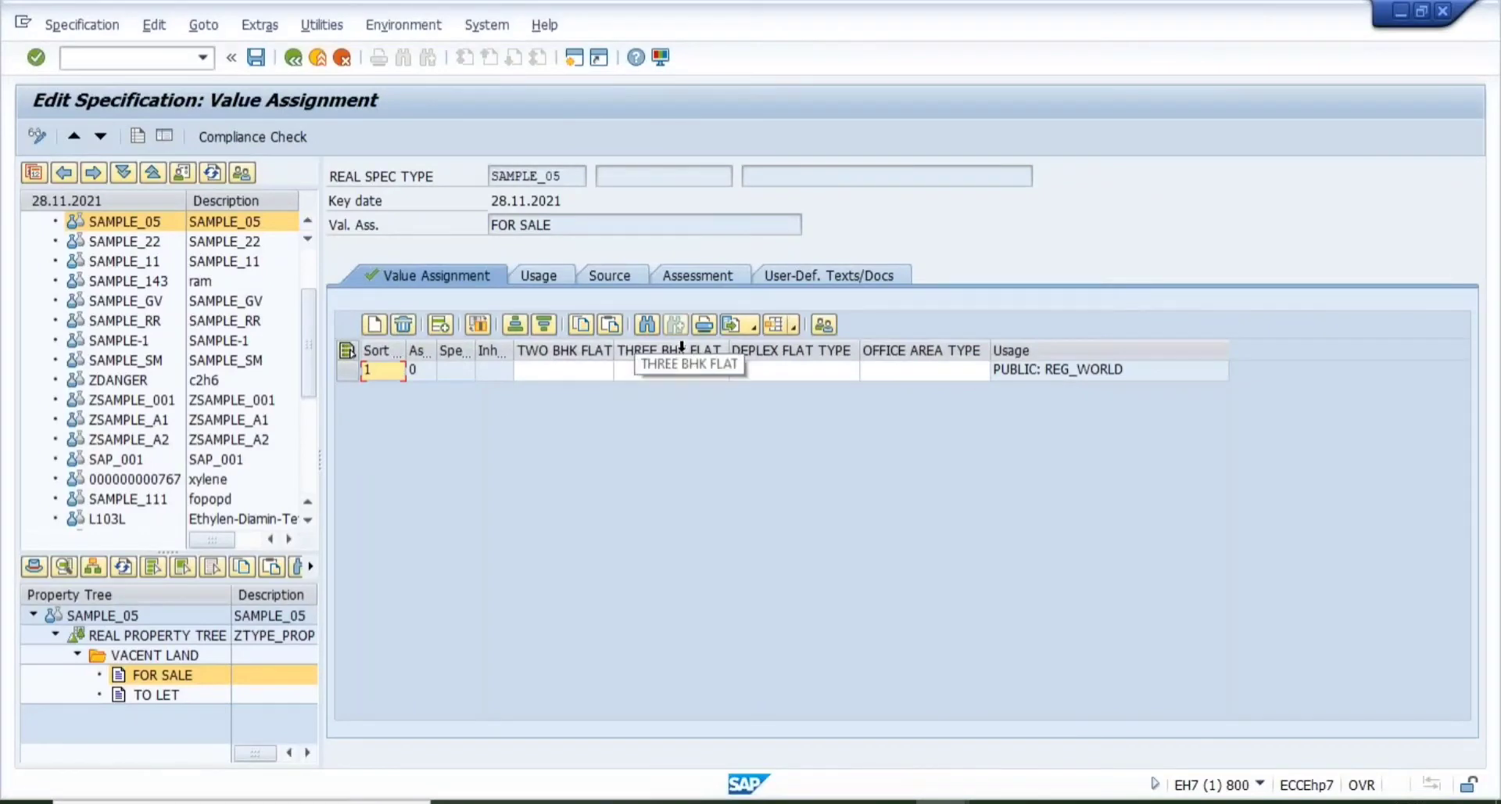
{"action": "left_click", "coordinate": [558, 375]}
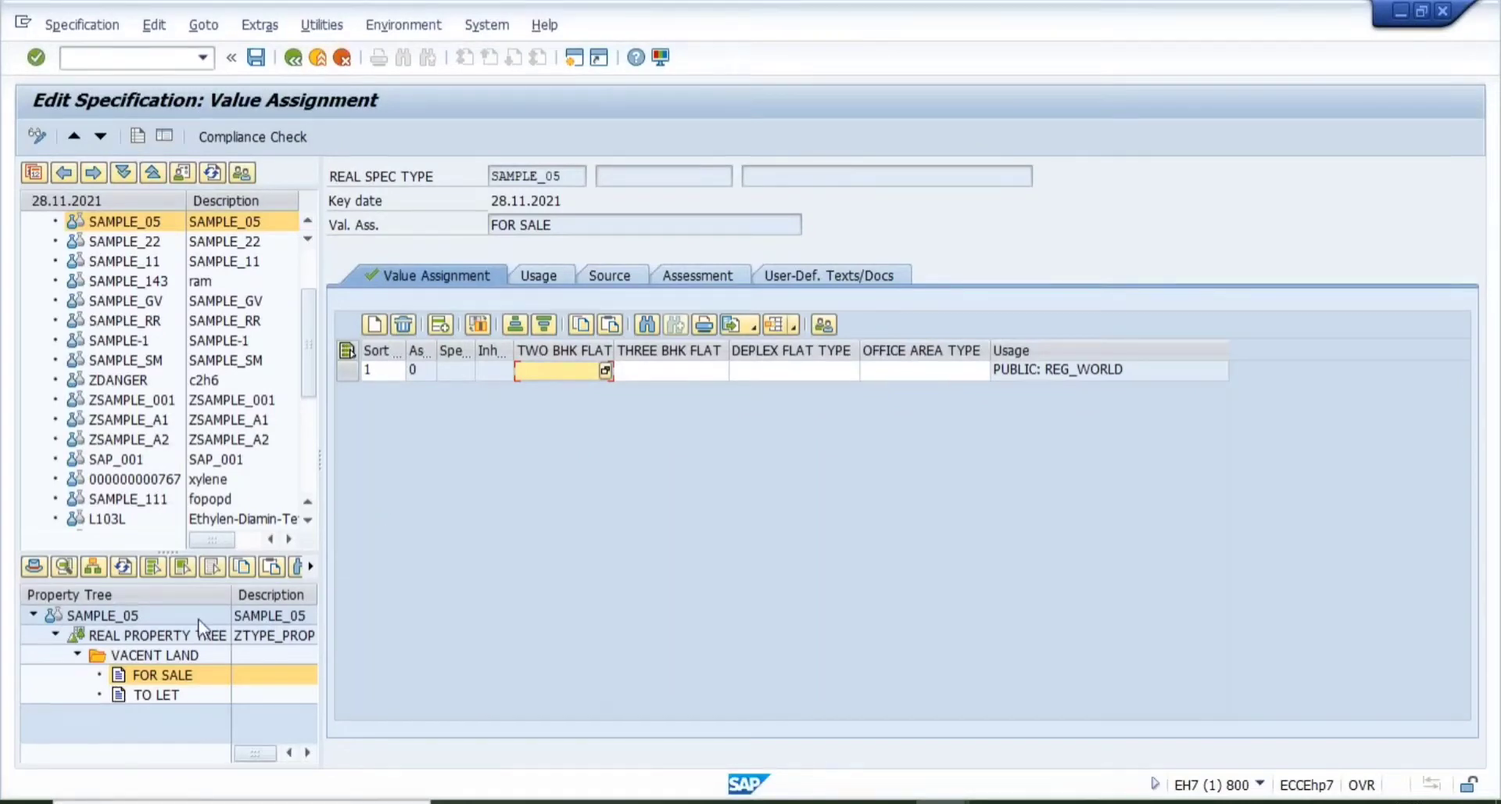
{"action": "left_click", "coordinate": [109, 614]}
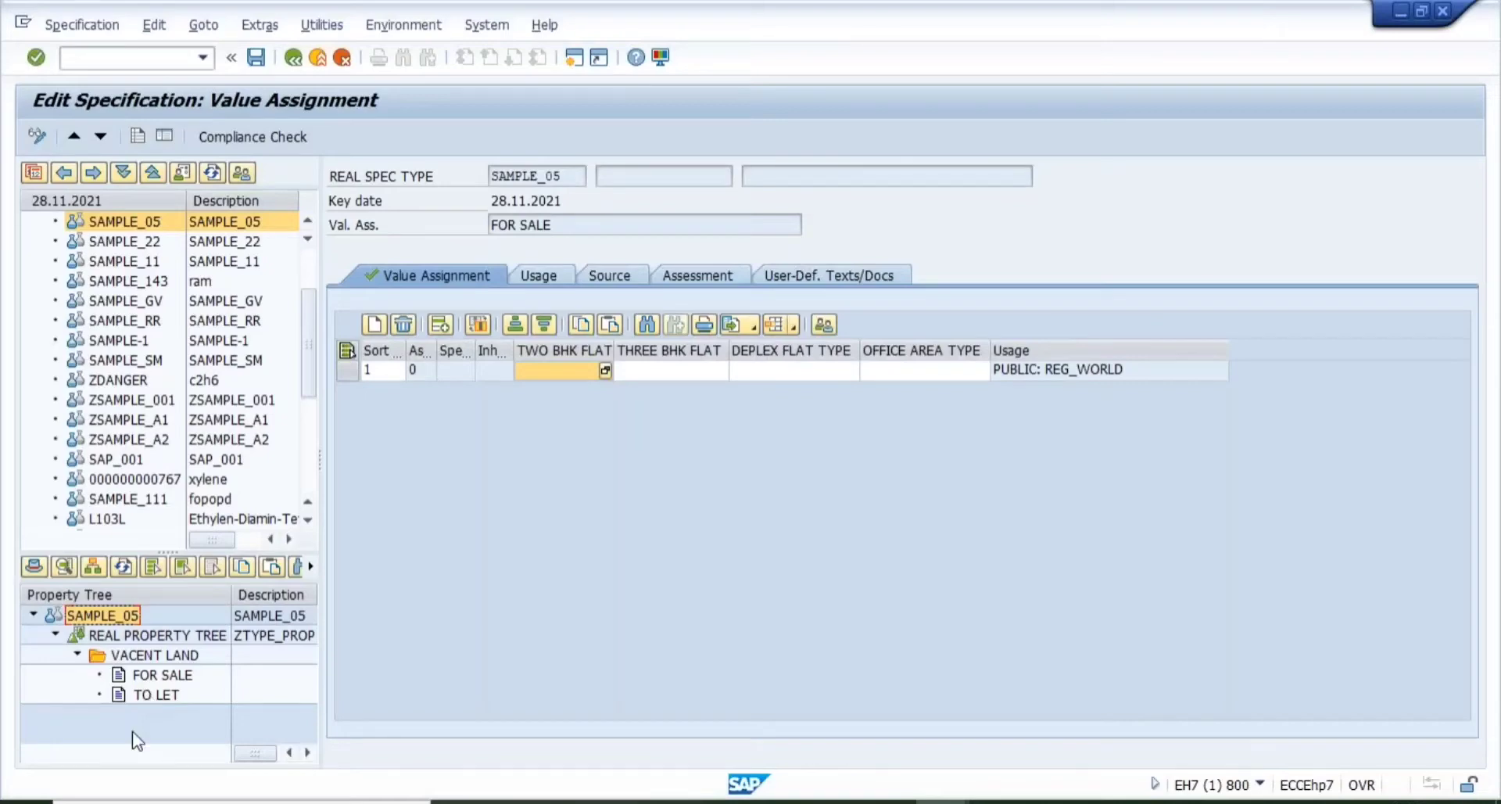
{"action": "left_click", "coordinate": [142, 634]}
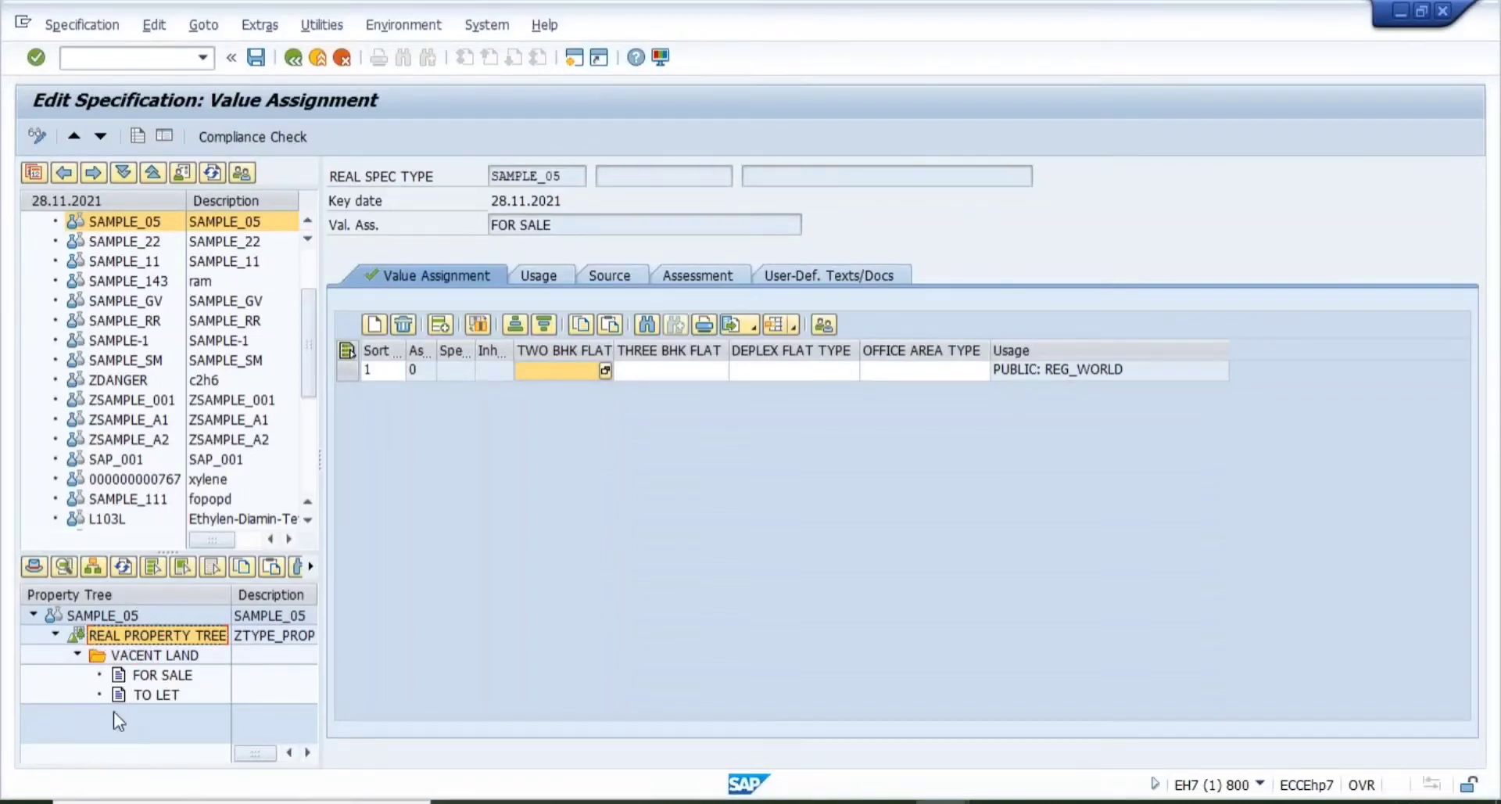
{"action": "left_click", "coordinate": [123, 621]}
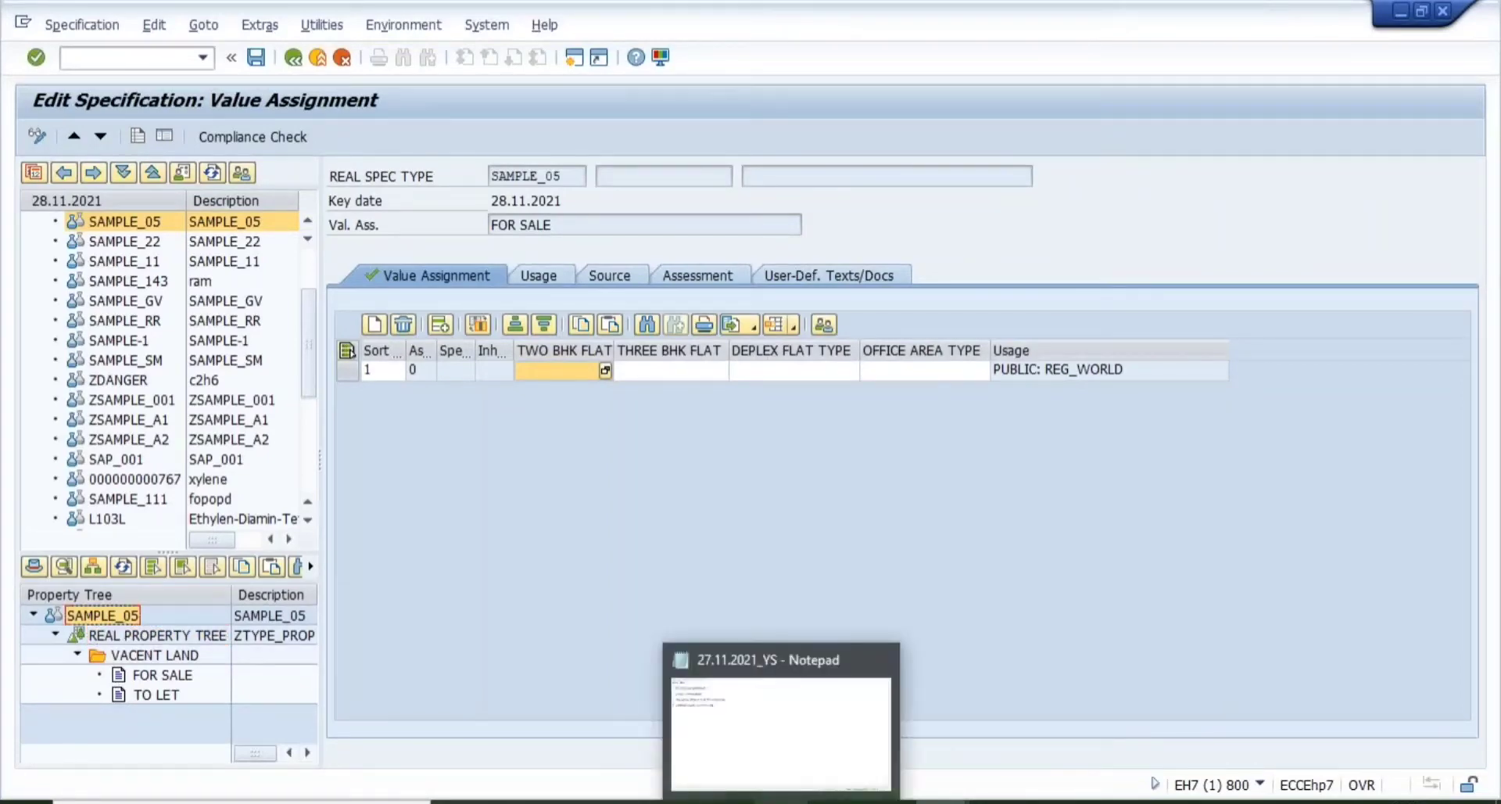
{"action": "left_click", "coordinate": [781, 802]}
- Add the line '* CREATE CHARACTERISTICS:' beneath item 3, CREATING CUSTOM SPECIFICATION
{"action": "left_click", "coordinate": [318, 212]}
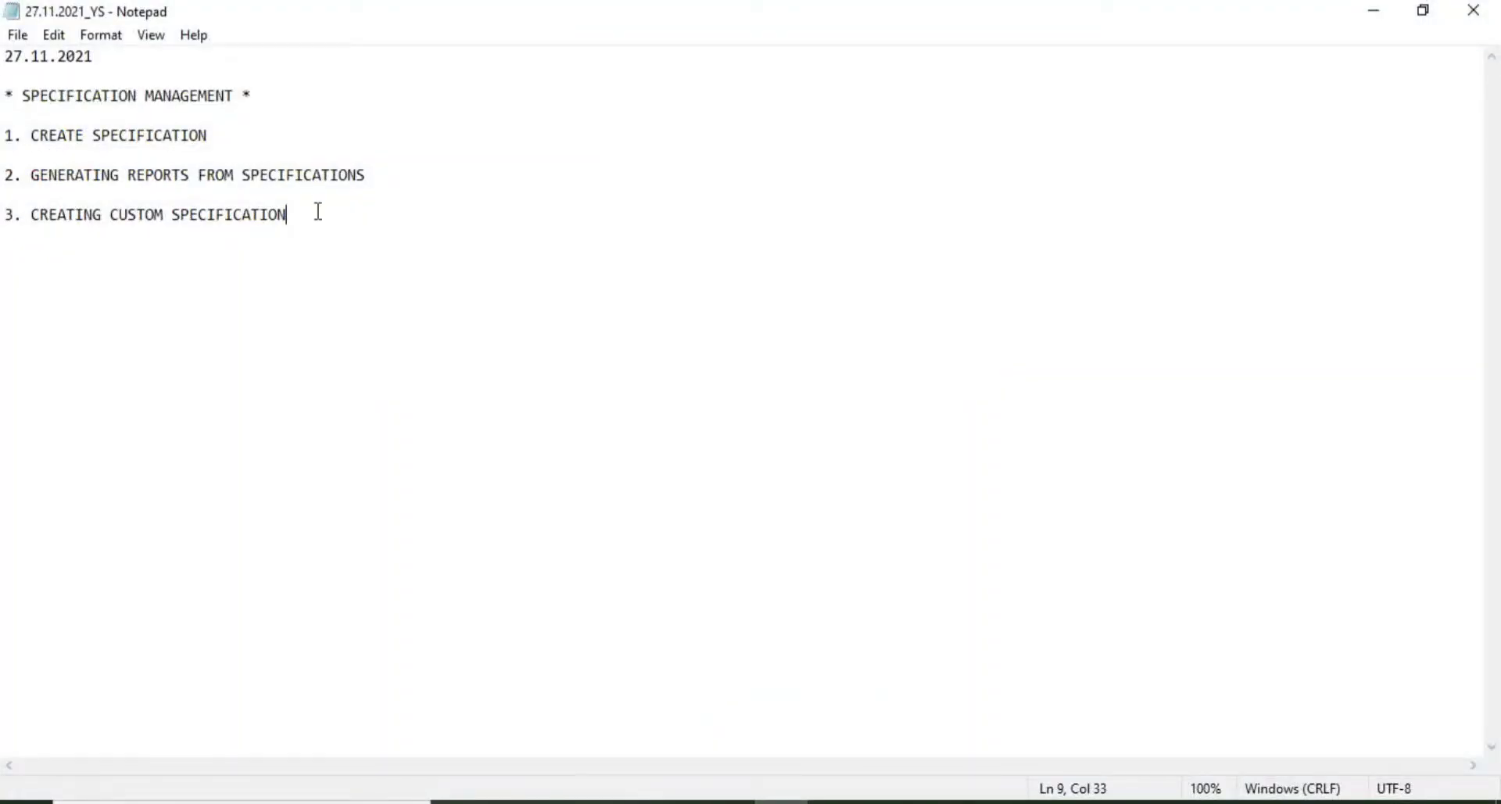
{"action": "type", "text": ":"}
{"action": "key", "text": "Return"}
{"action": "key", "text": "Return"}
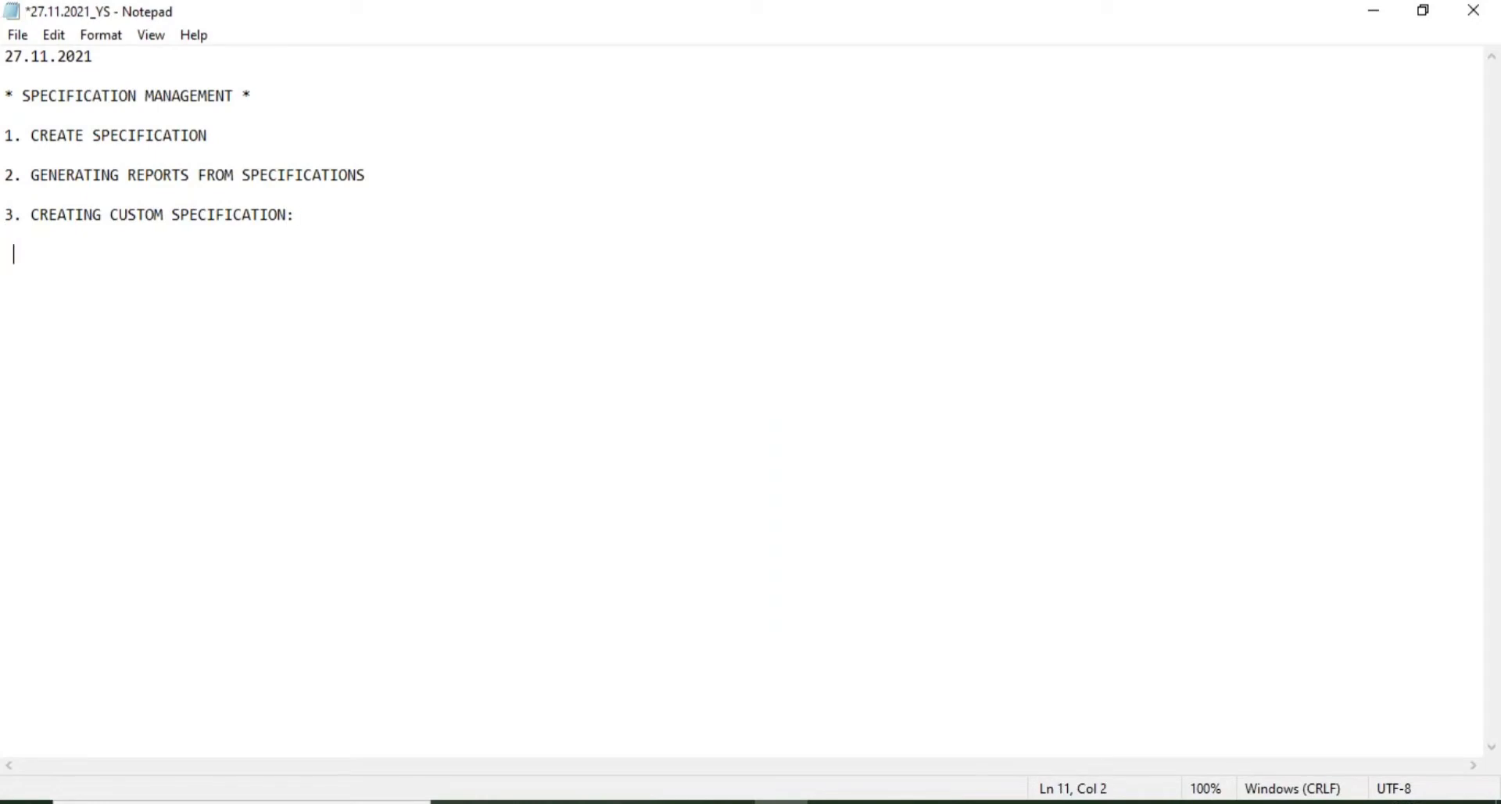
{"action": "type", "text": "* CRAETE"}
{"action": "key", "text": "BackSpace"}
{"action": "key", "text": "BackSpace"}
{"action": "key", "text": "BackSpace"}
{"action": "key", "text": "BackSpace"}
{"action": "key", "text": "BackSpace"}
{"action": "type", "text": "EATE CHARACTER"}
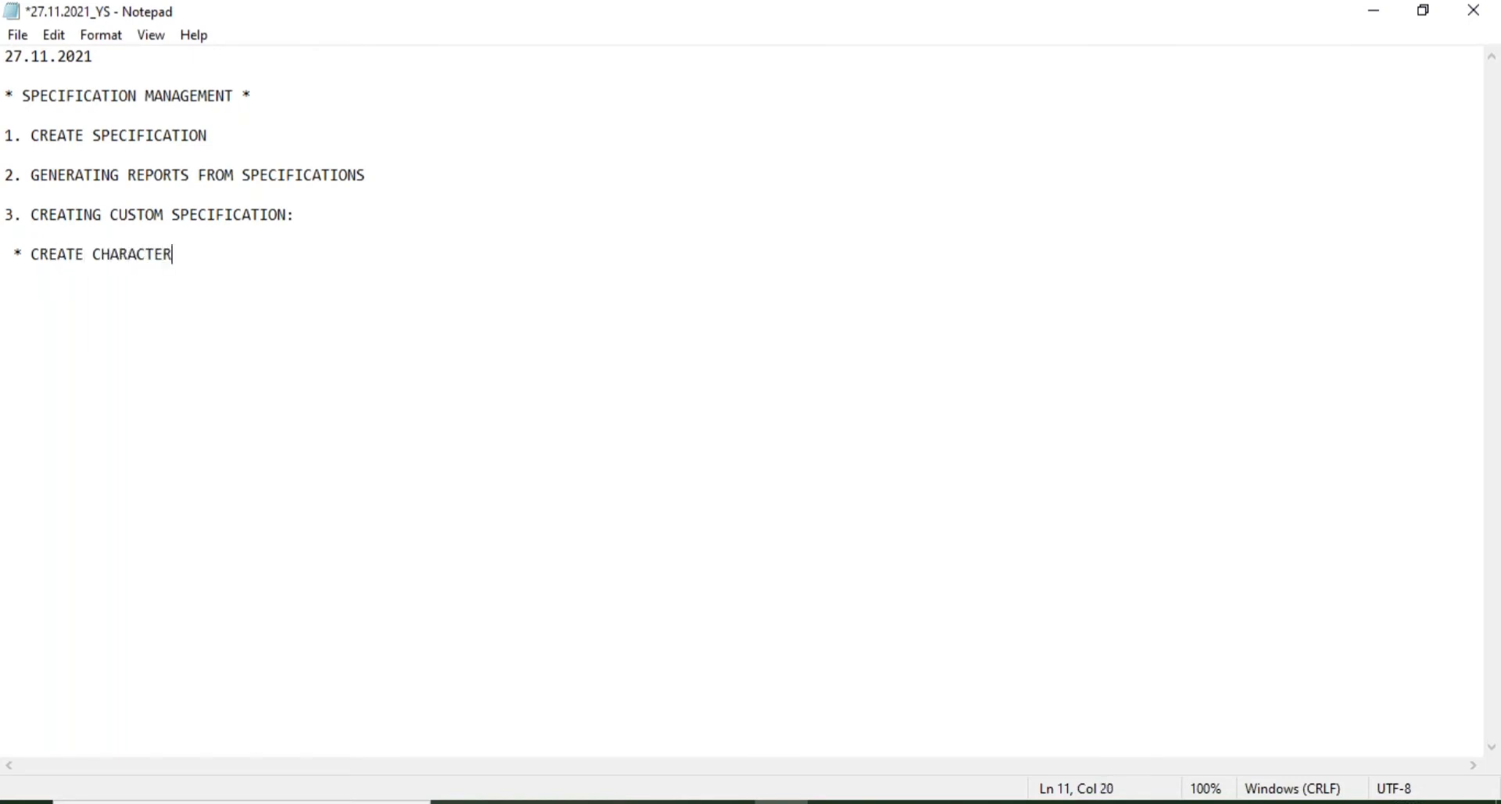
{"action": "type", "text": "ISTICS:"}
{"action": "mouse_move", "coordinate": [942, 801]}
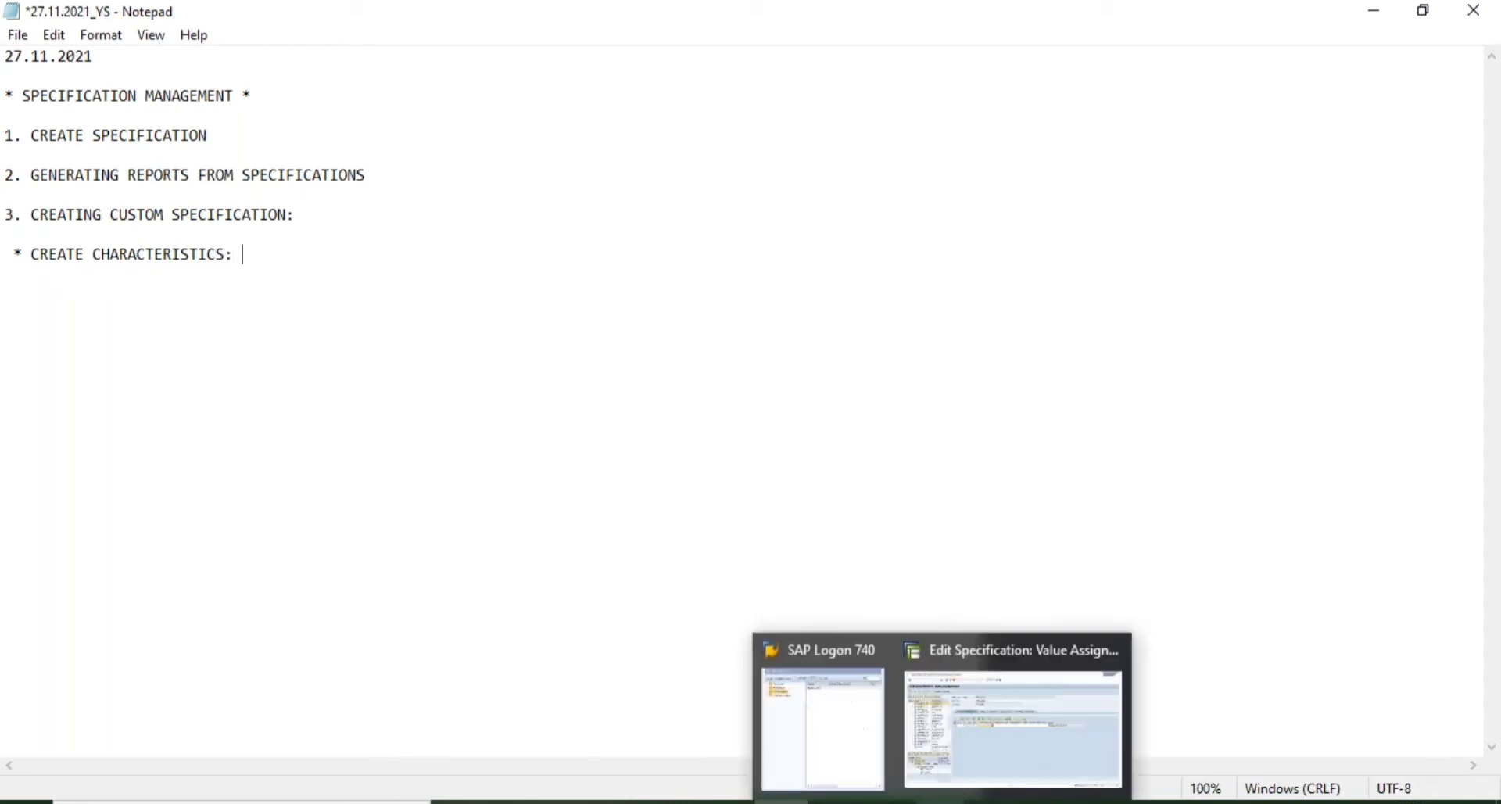
{"action": "left_click", "coordinate": [1017, 753]}
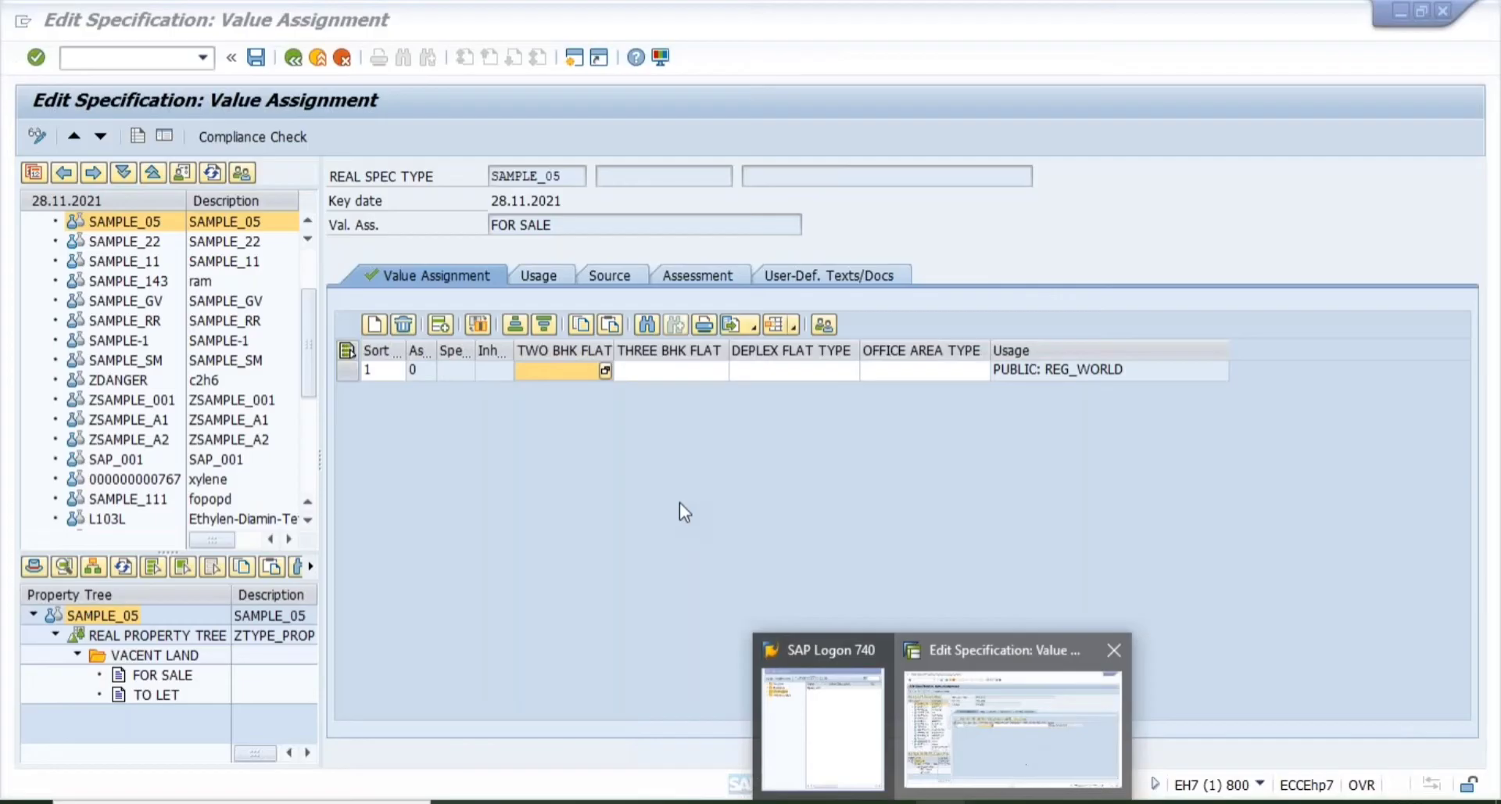
- Compare the TWO BHK FLAT, THREE BHK FLAT and DEPLEX FLAT TYPE characteristic cells
{"action": "left_click", "coordinate": [650, 349]}
{"action": "left_click", "coordinate": [763, 350]}
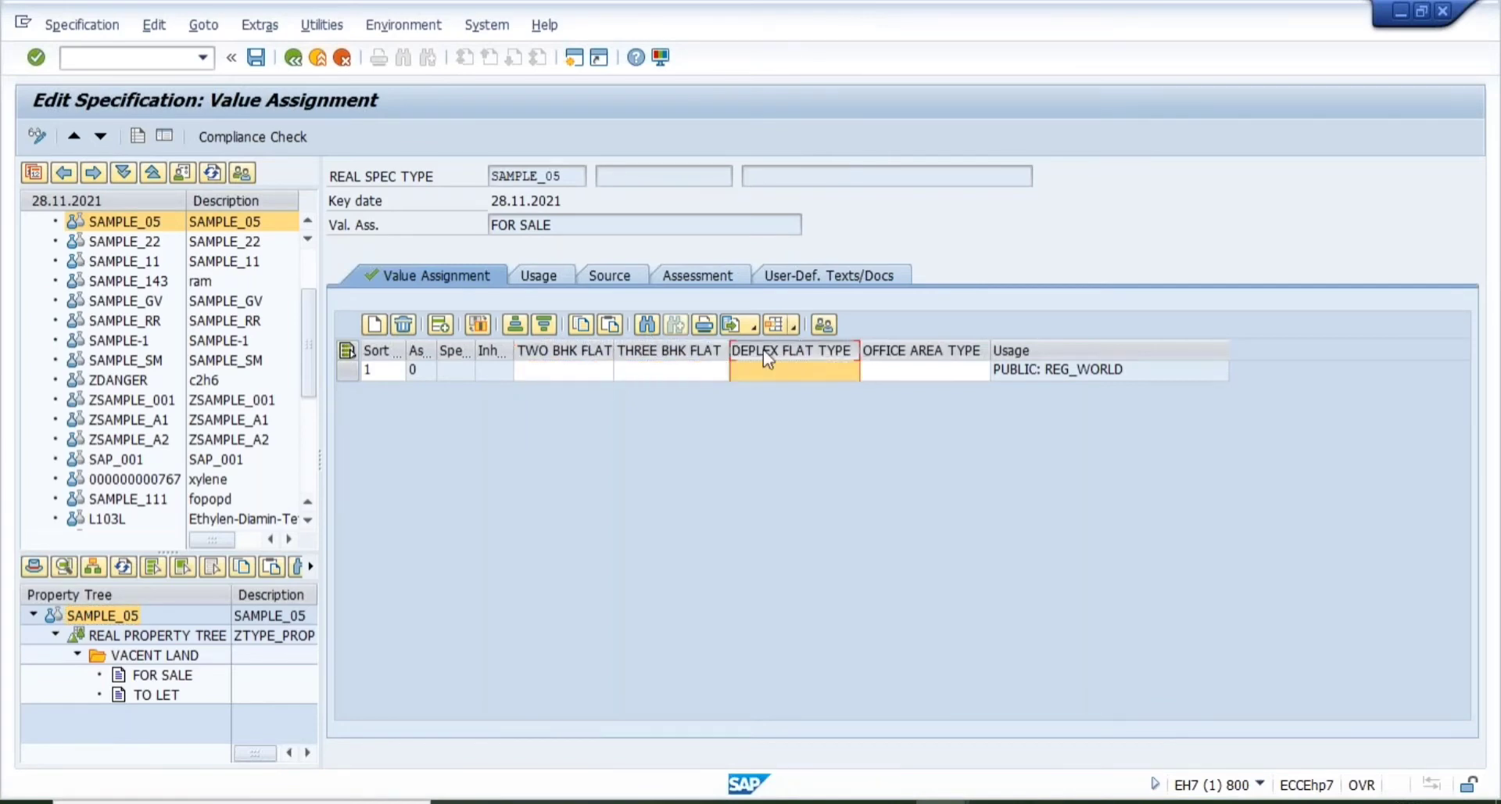
{"action": "left_click", "coordinate": [577, 344]}
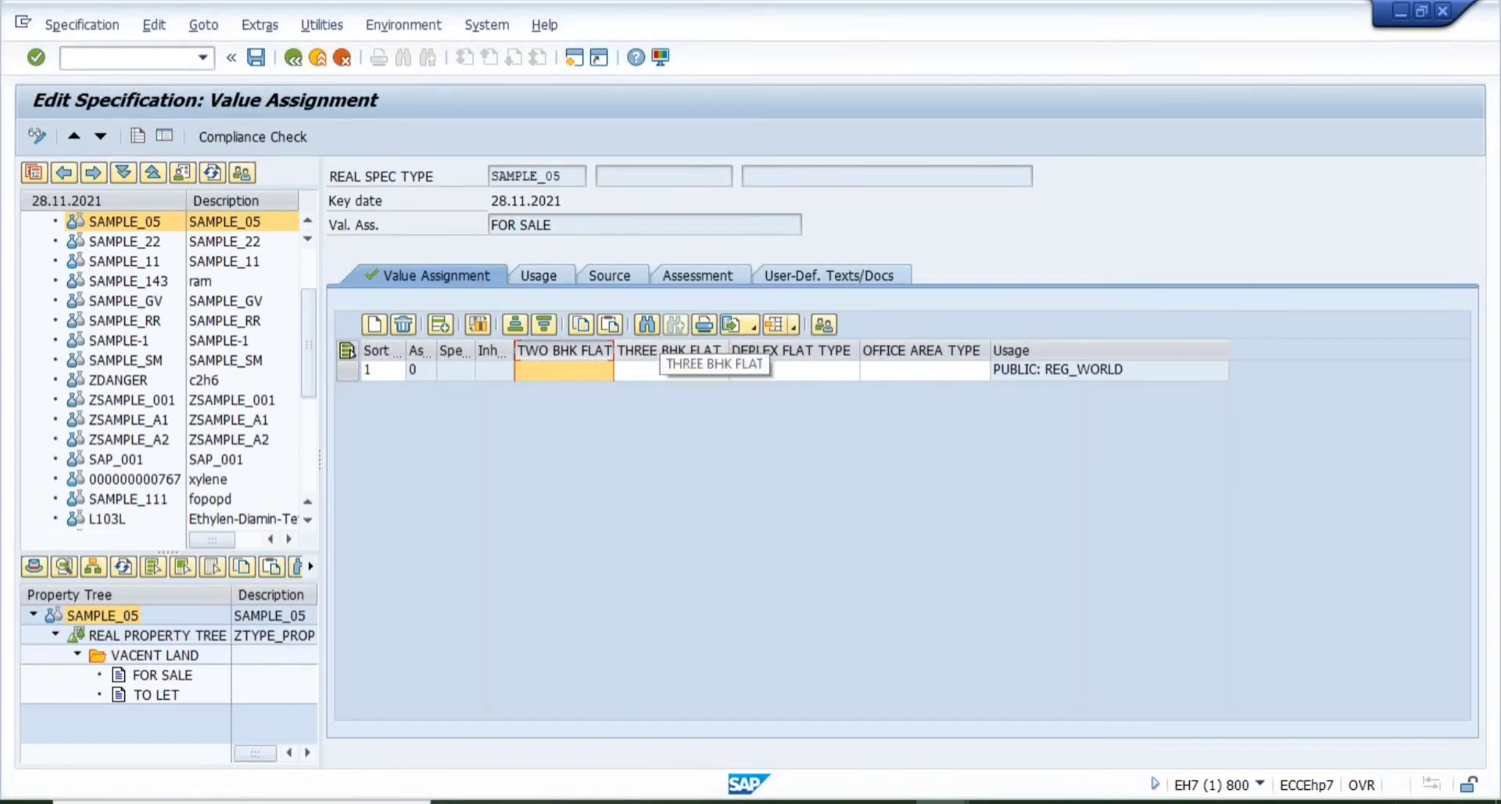
{"action": "left_click", "coordinate": [665, 349]}
{"action": "left_click", "coordinate": [792, 344]}
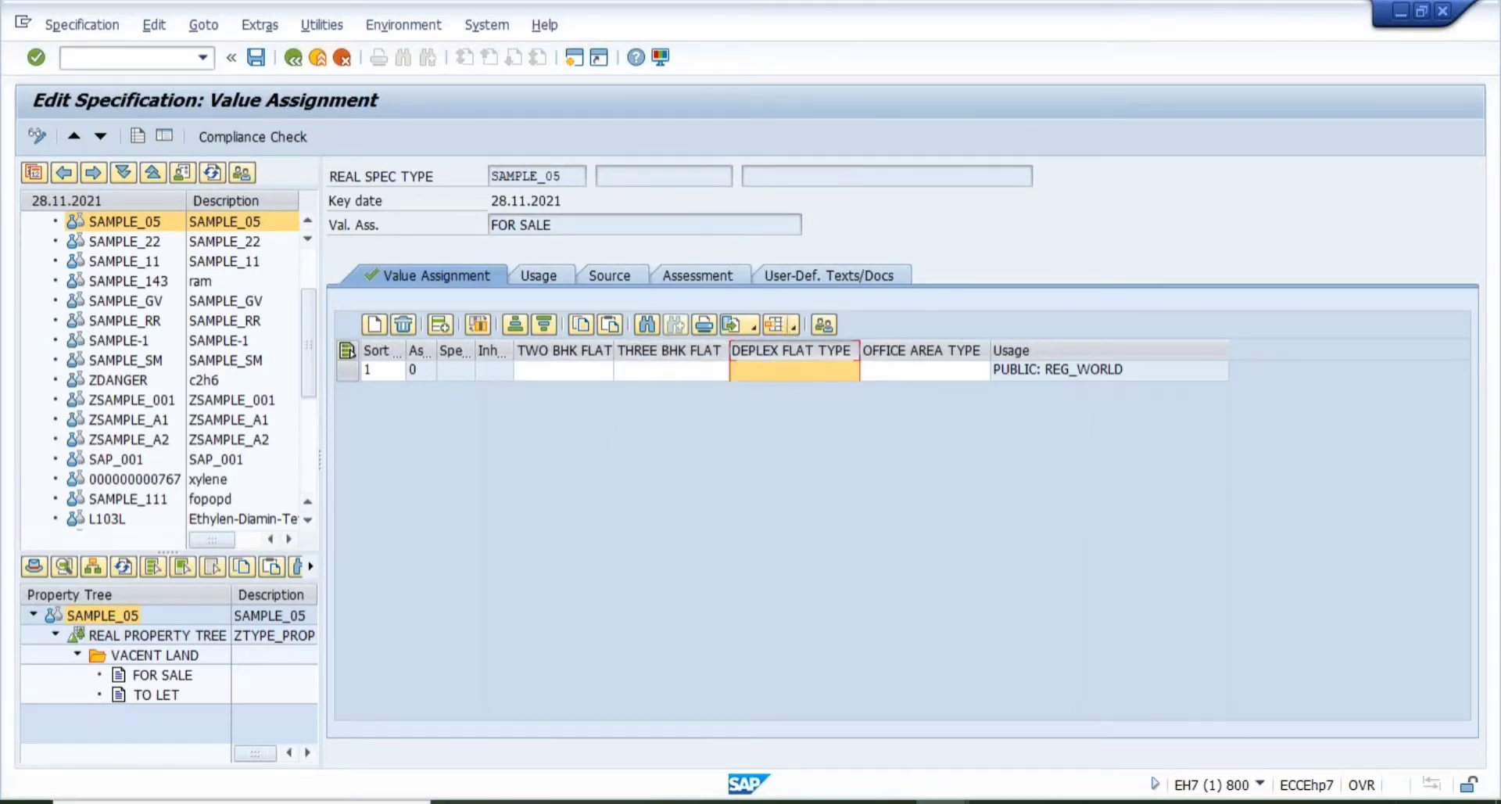
{"action": "left_click", "coordinate": [566, 360]}
{"action": "left_click", "coordinate": [668, 350]}
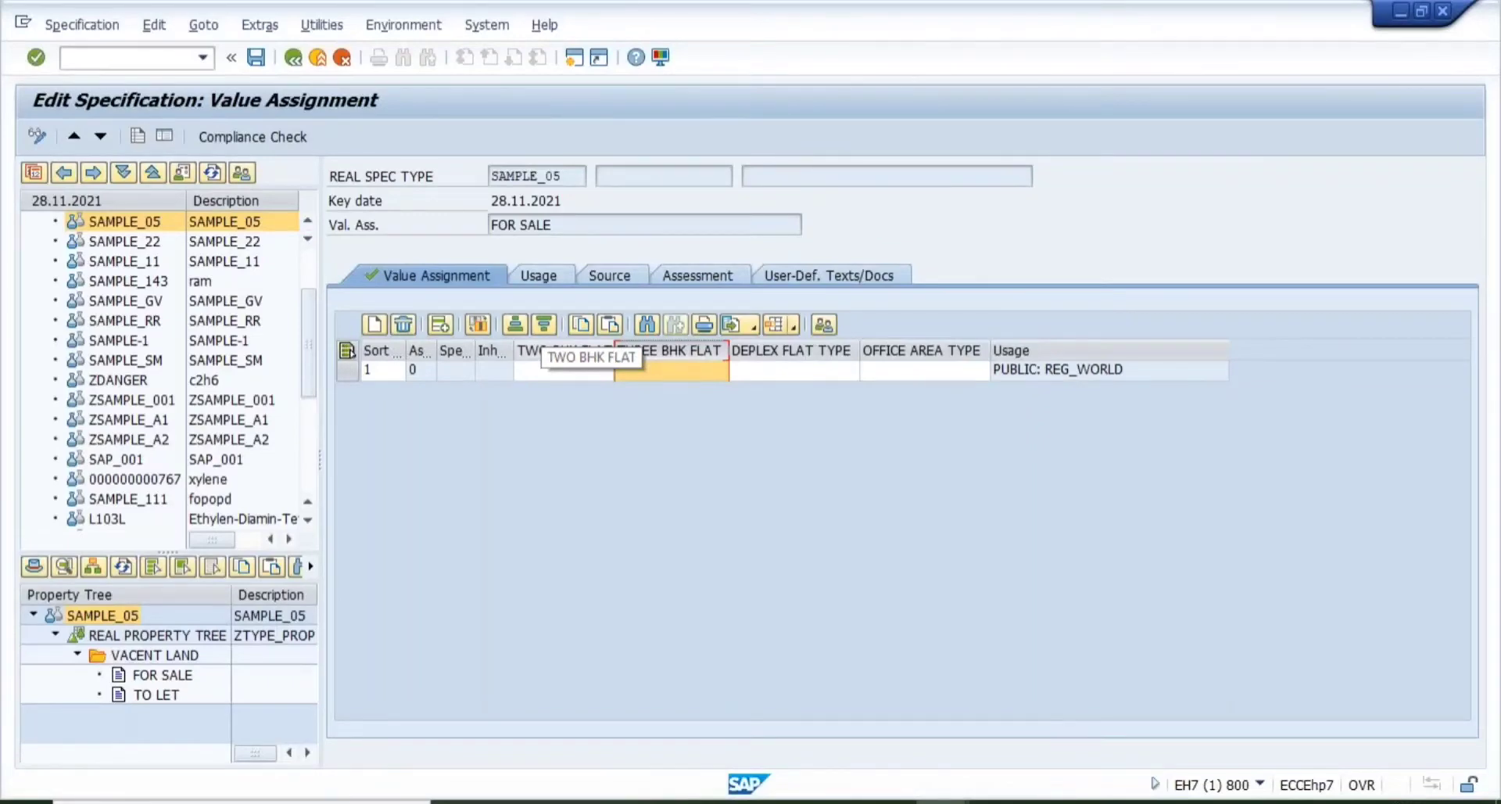
- Recheck the TWO and THREE BHK FLAT cells, then open the xylene specification
{"action": "left_click", "coordinate": [563, 350]}
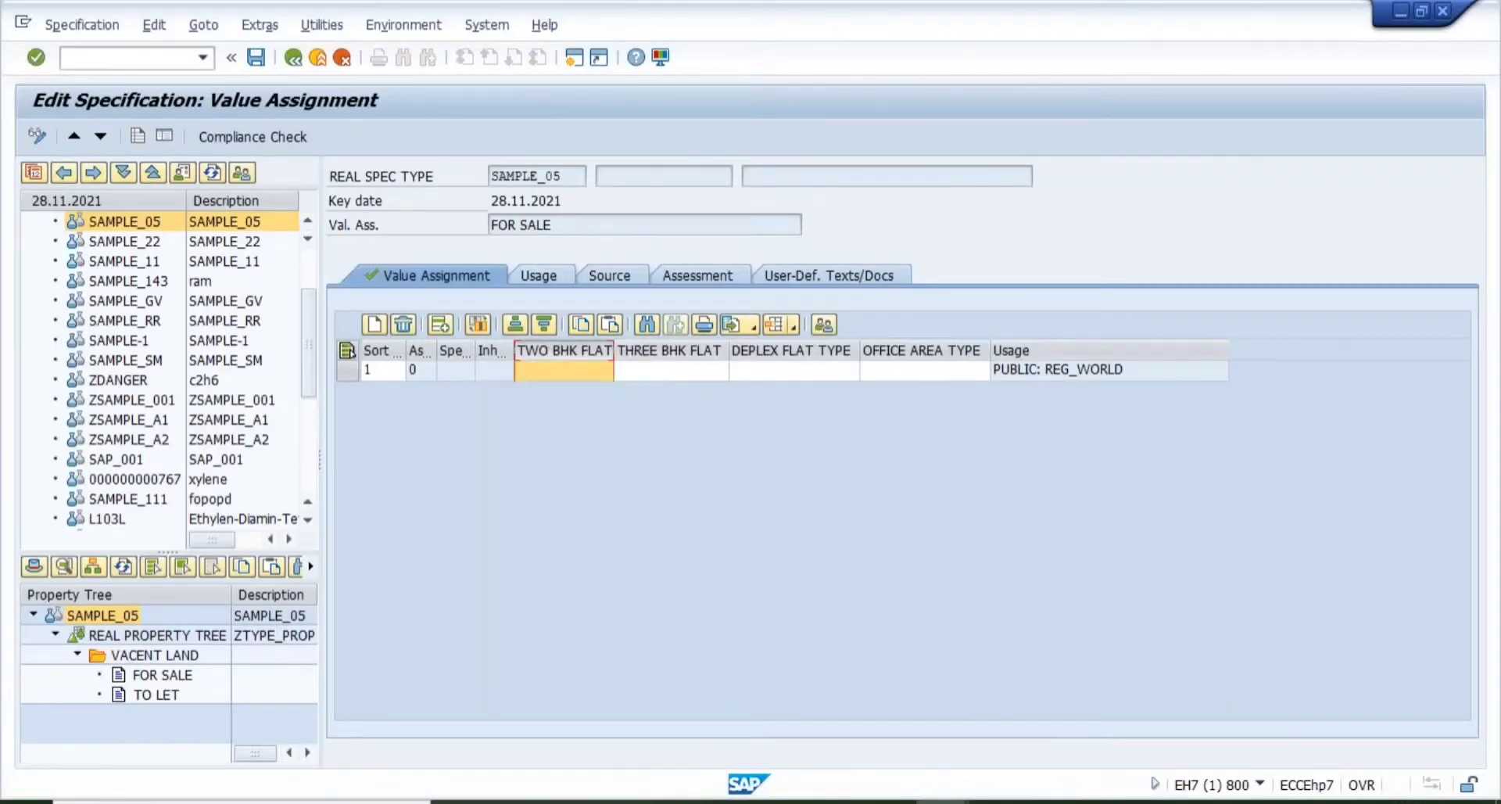
{"action": "left_click", "coordinate": [661, 344]}
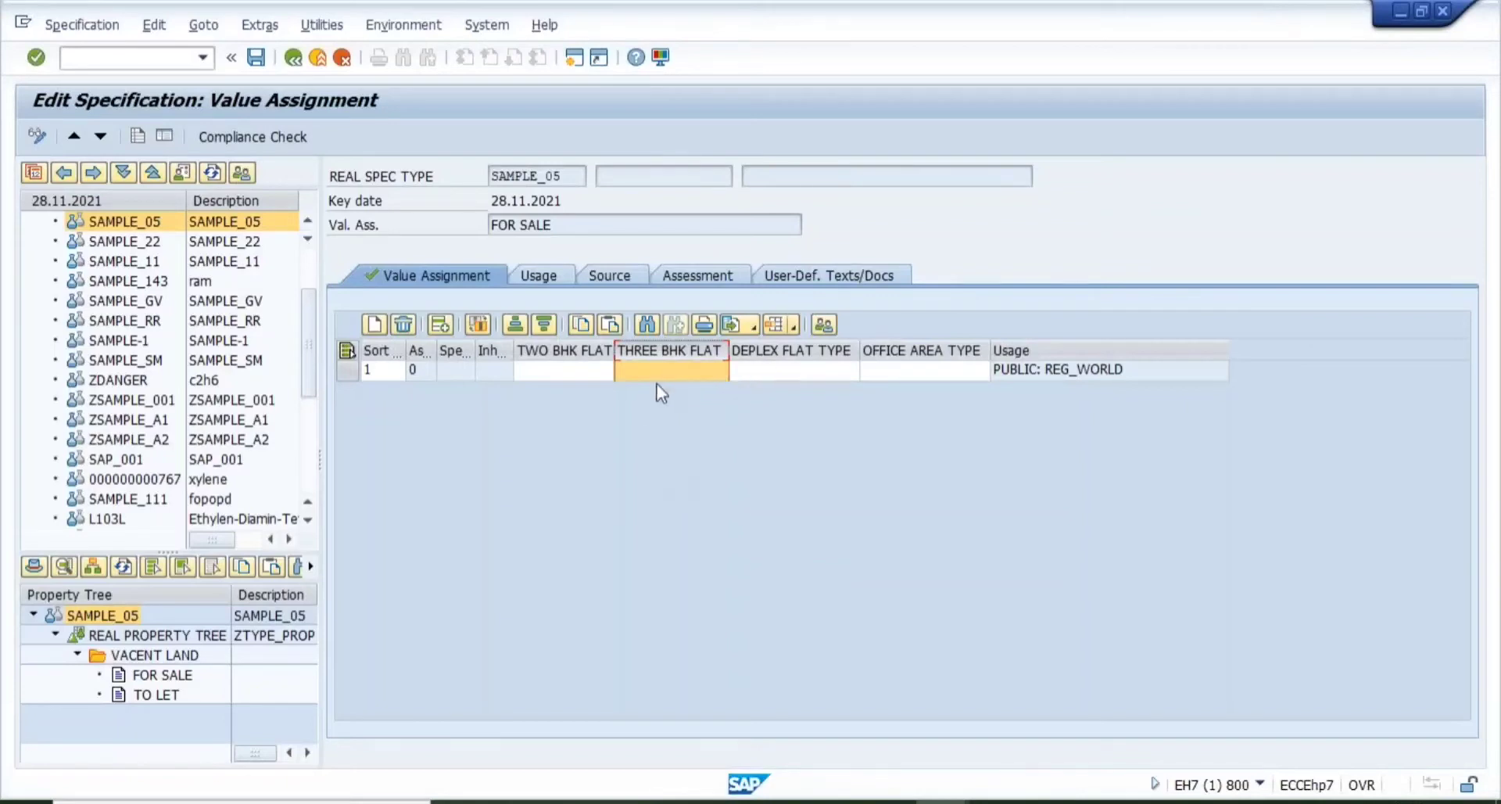
{"action": "left_click", "coordinate": [594, 351]}
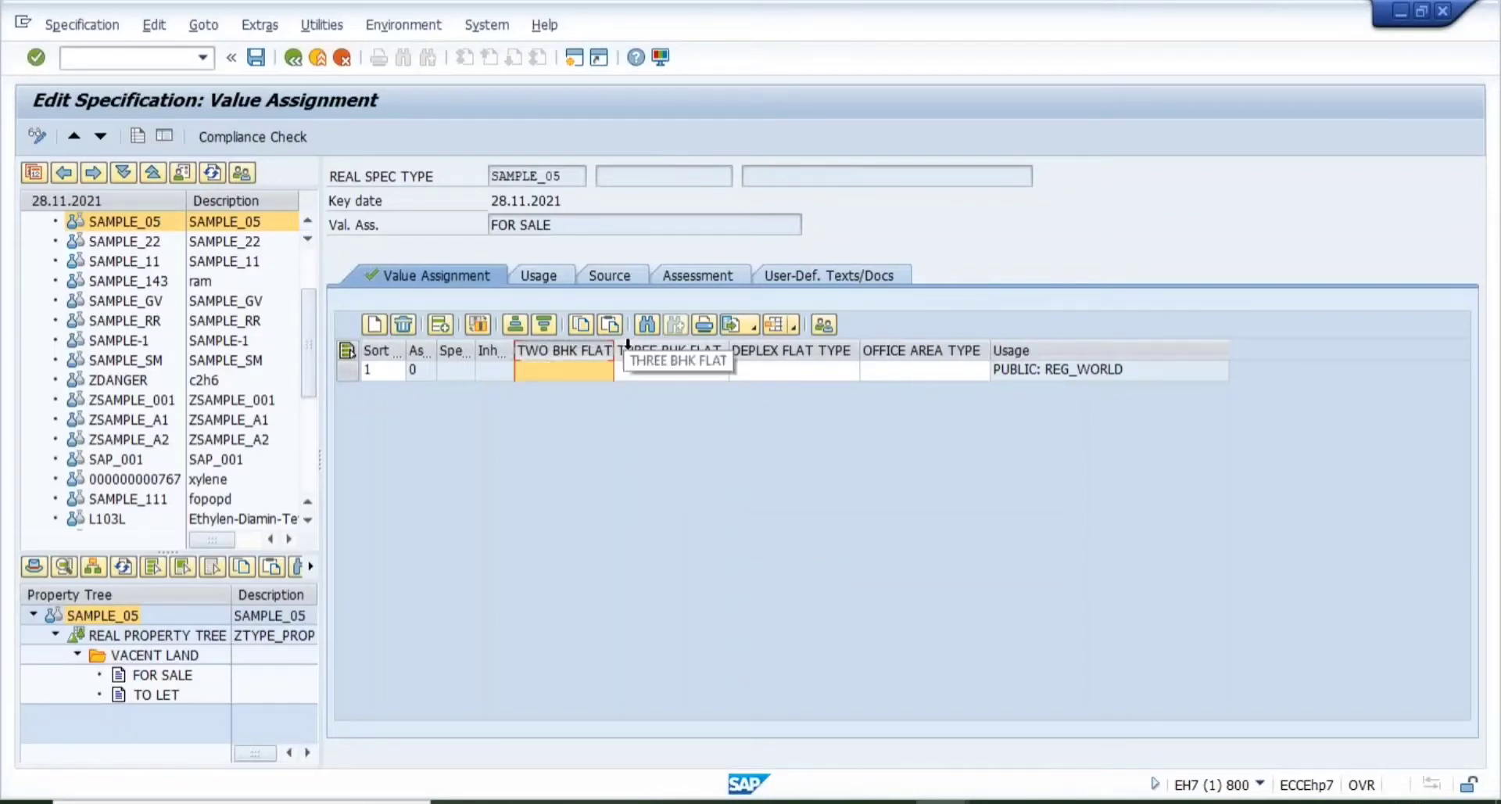
{"action": "left_click", "coordinate": [627, 346]}
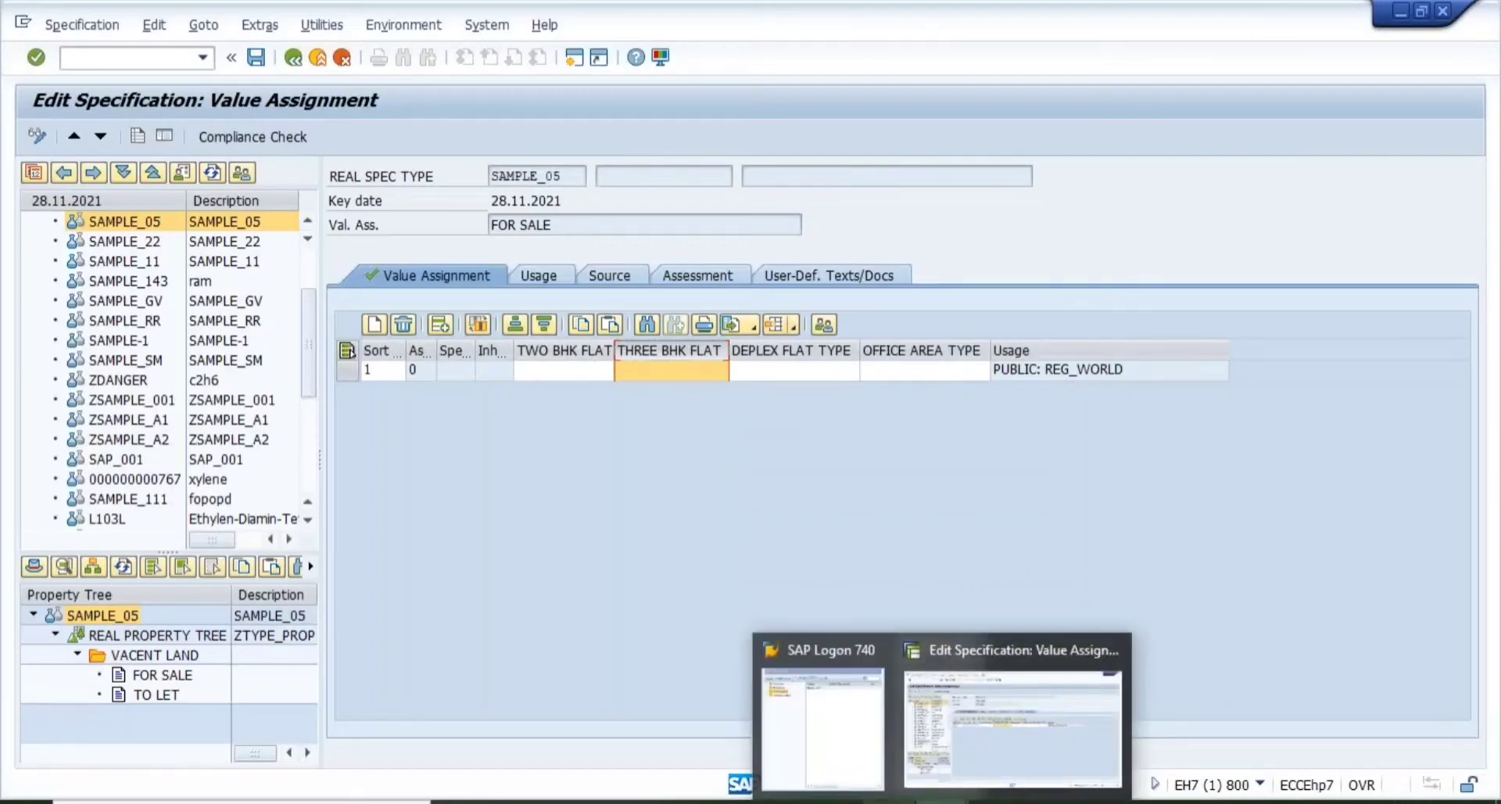
{"action": "left_click", "coordinate": [781, 802]}
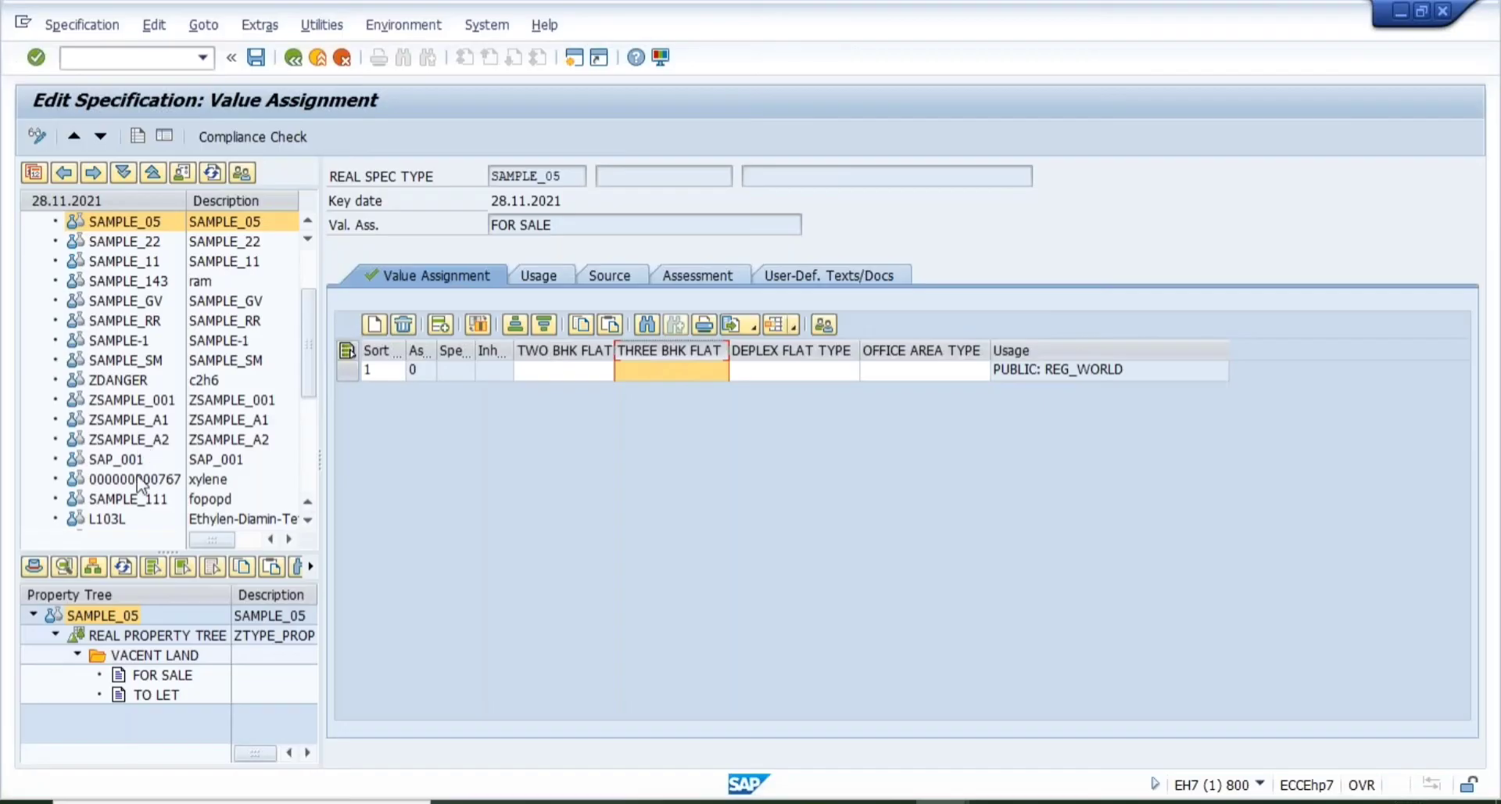
{"action": "double_click", "coordinate": [138, 475]}
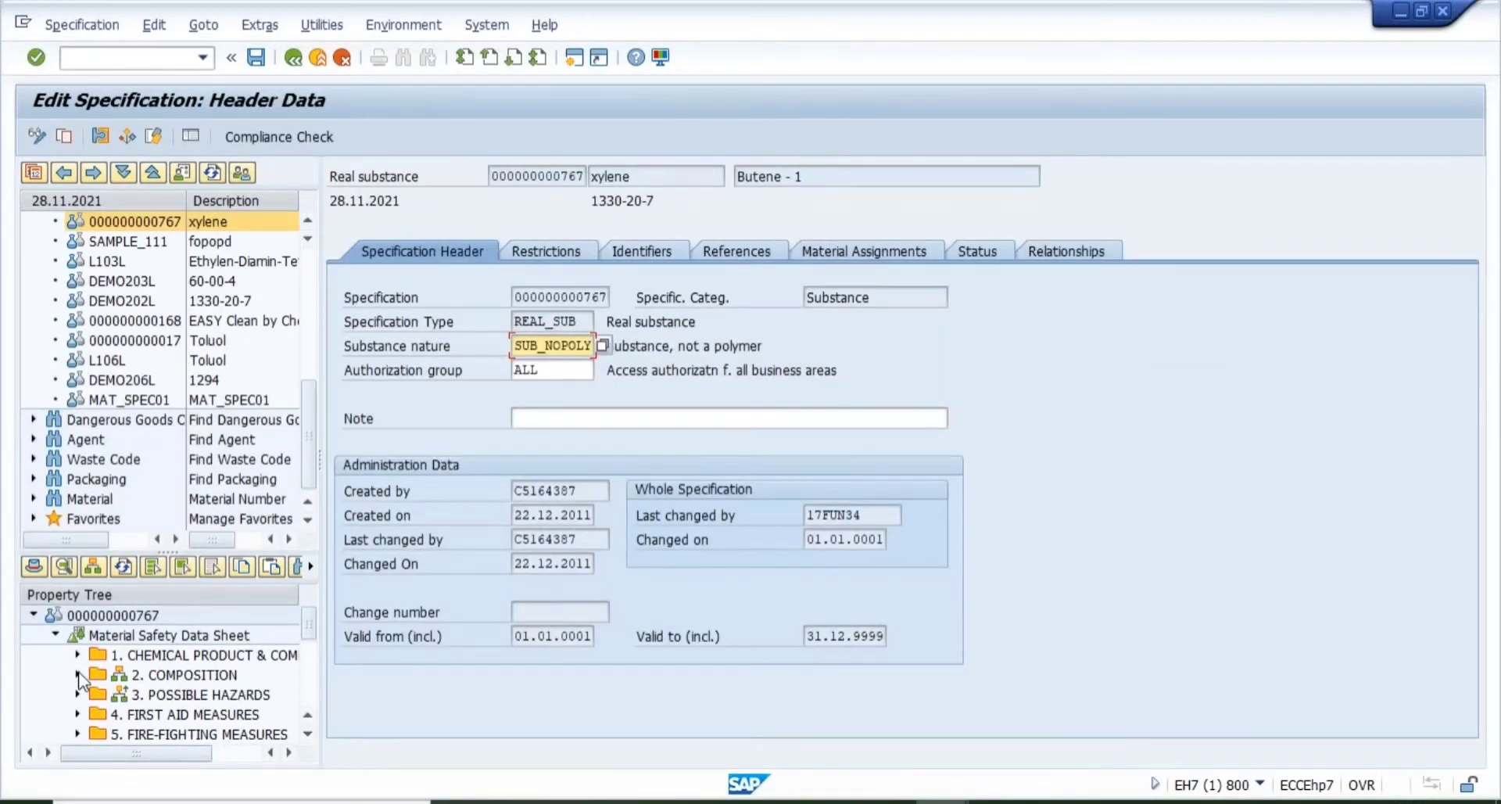
- Expand 4. FIRST AID MEASURES and inspect the First aid: eye Advice value
{"action": "left_click", "coordinate": [79, 675]}
{"action": "left_click", "coordinate": [79, 675]}
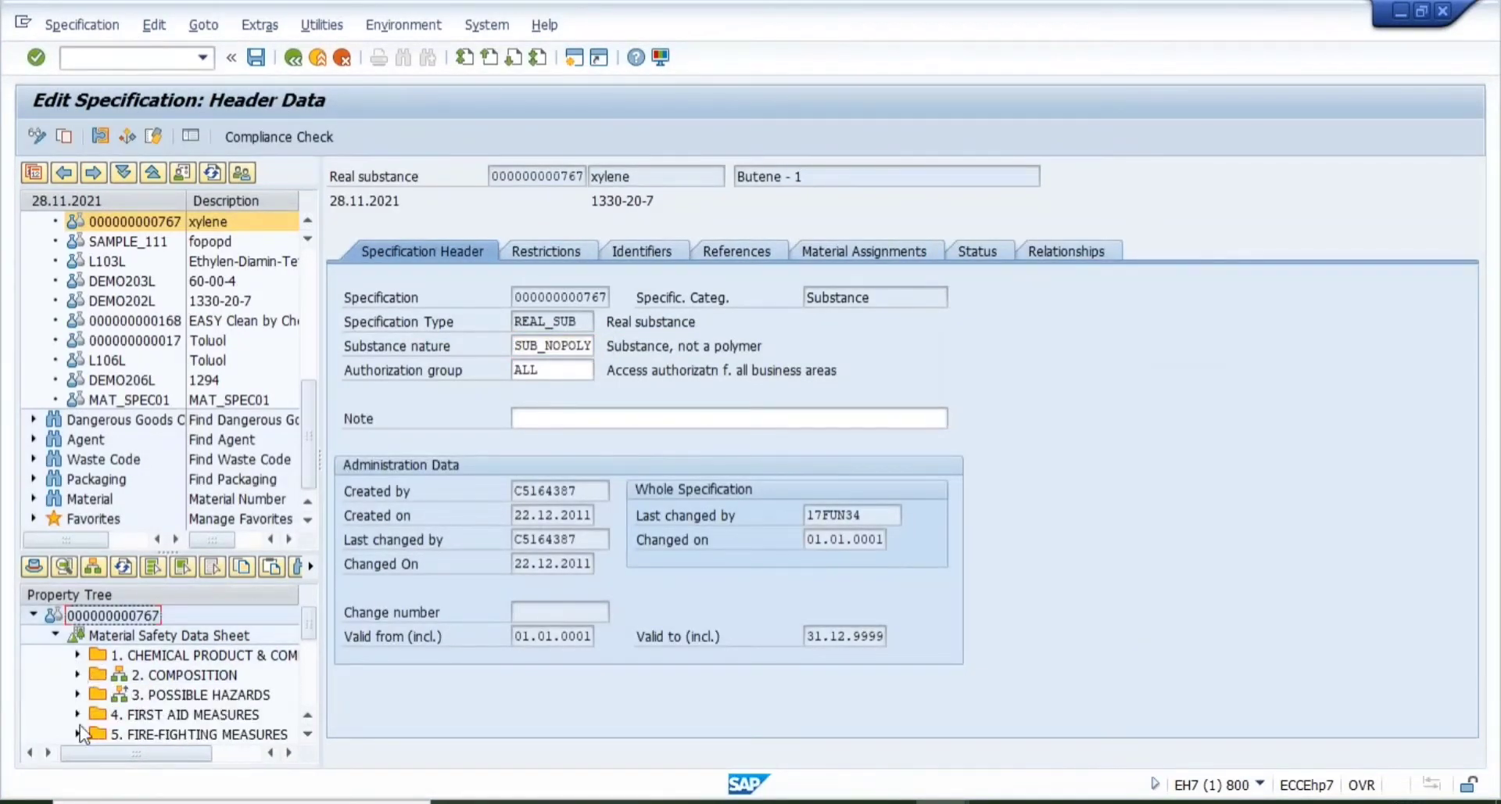
{"action": "left_click", "coordinate": [77, 713]}
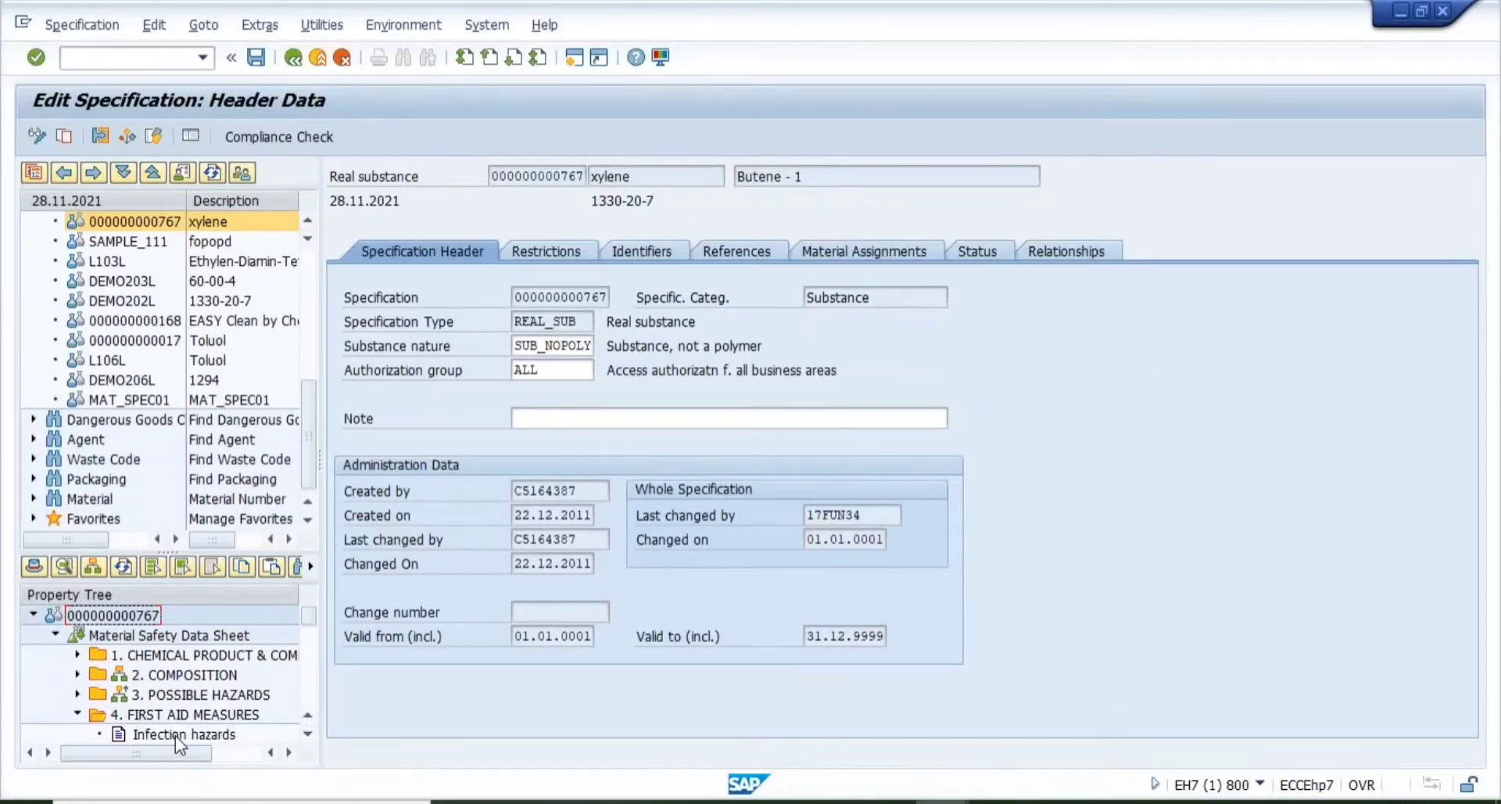
{"action": "left_click", "coordinate": [308, 736]}
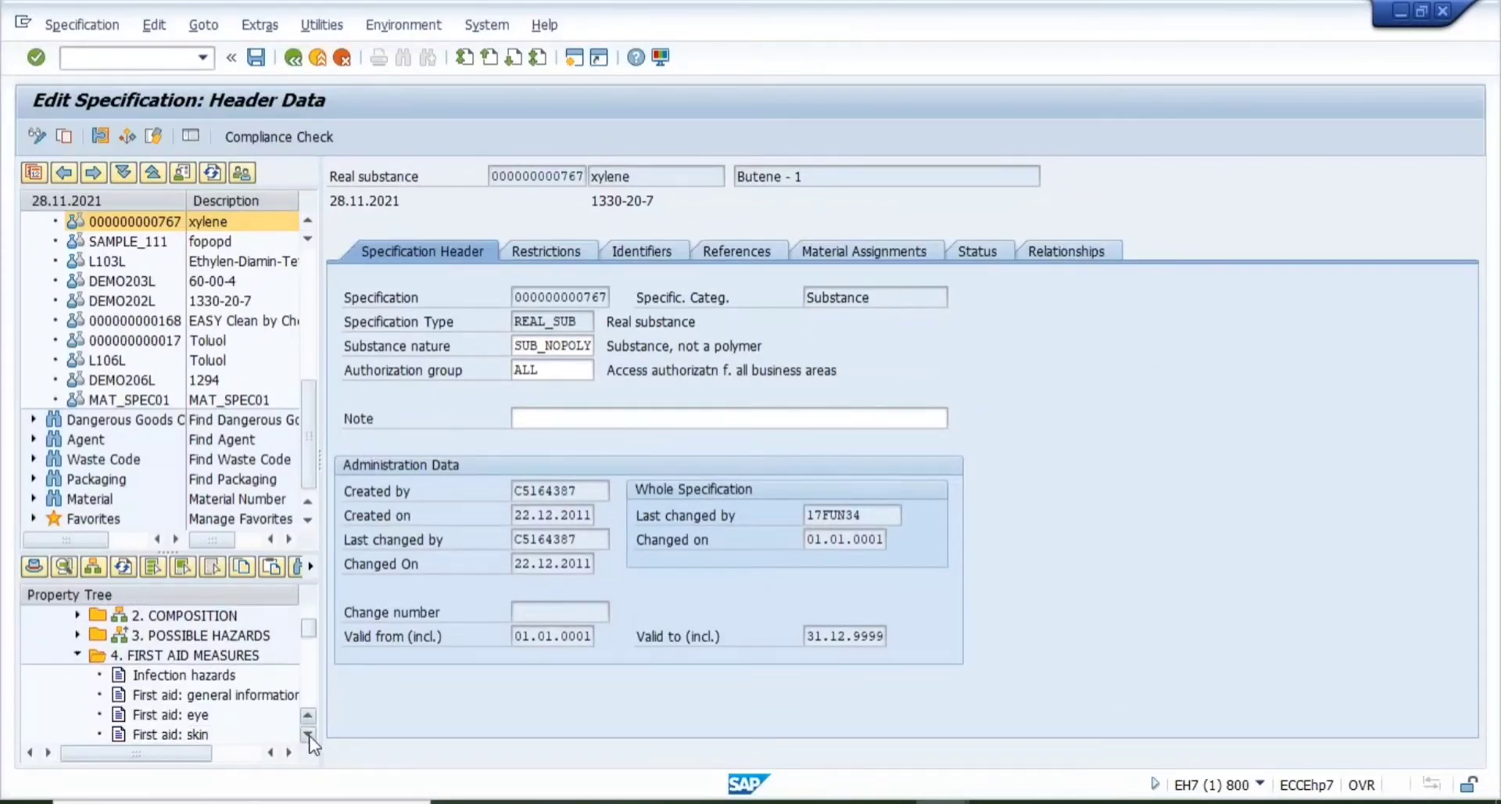
{"action": "left_click", "coordinate": [189, 716]}
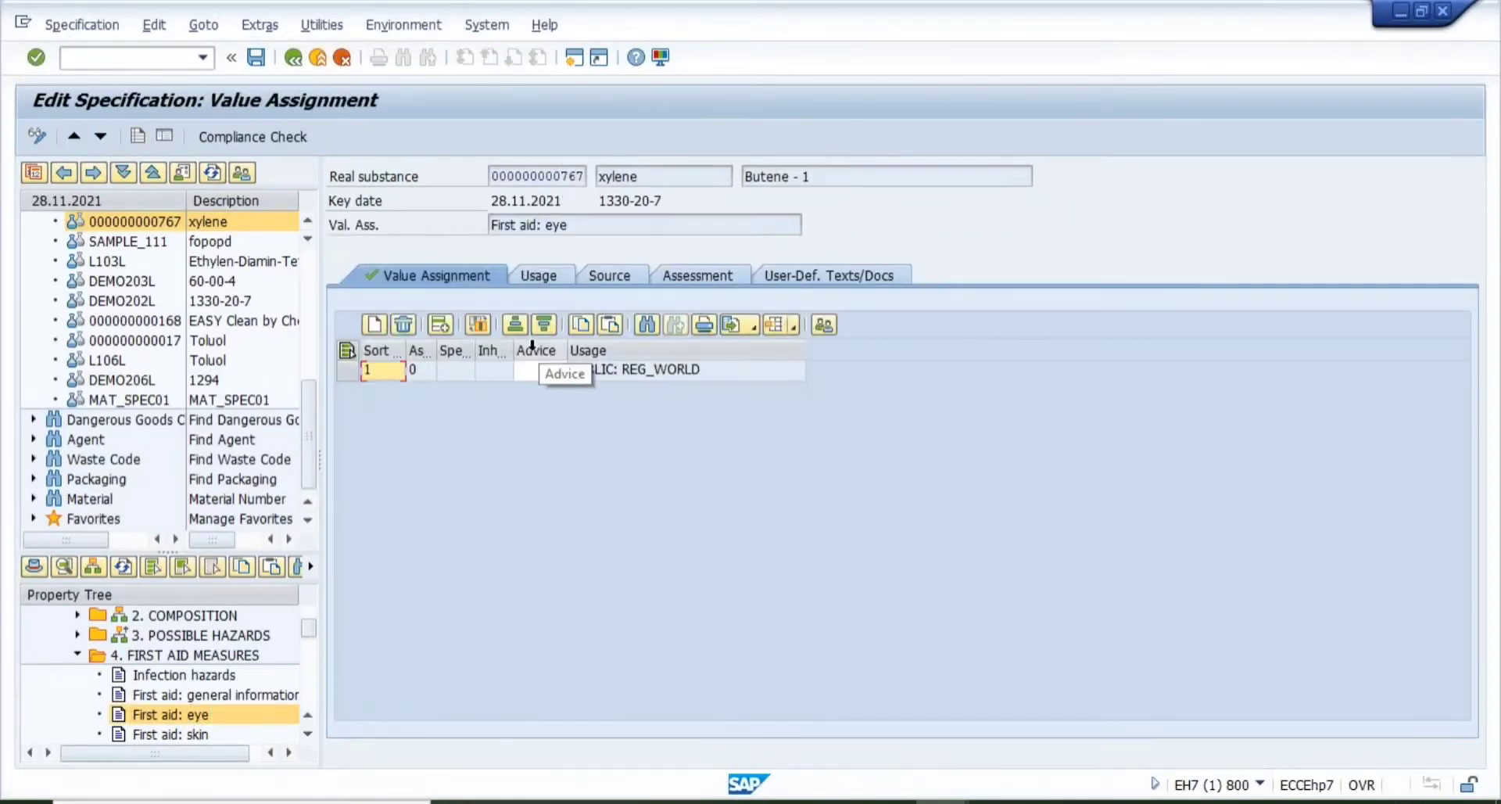
{"action": "left_click", "coordinate": [547, 370]}
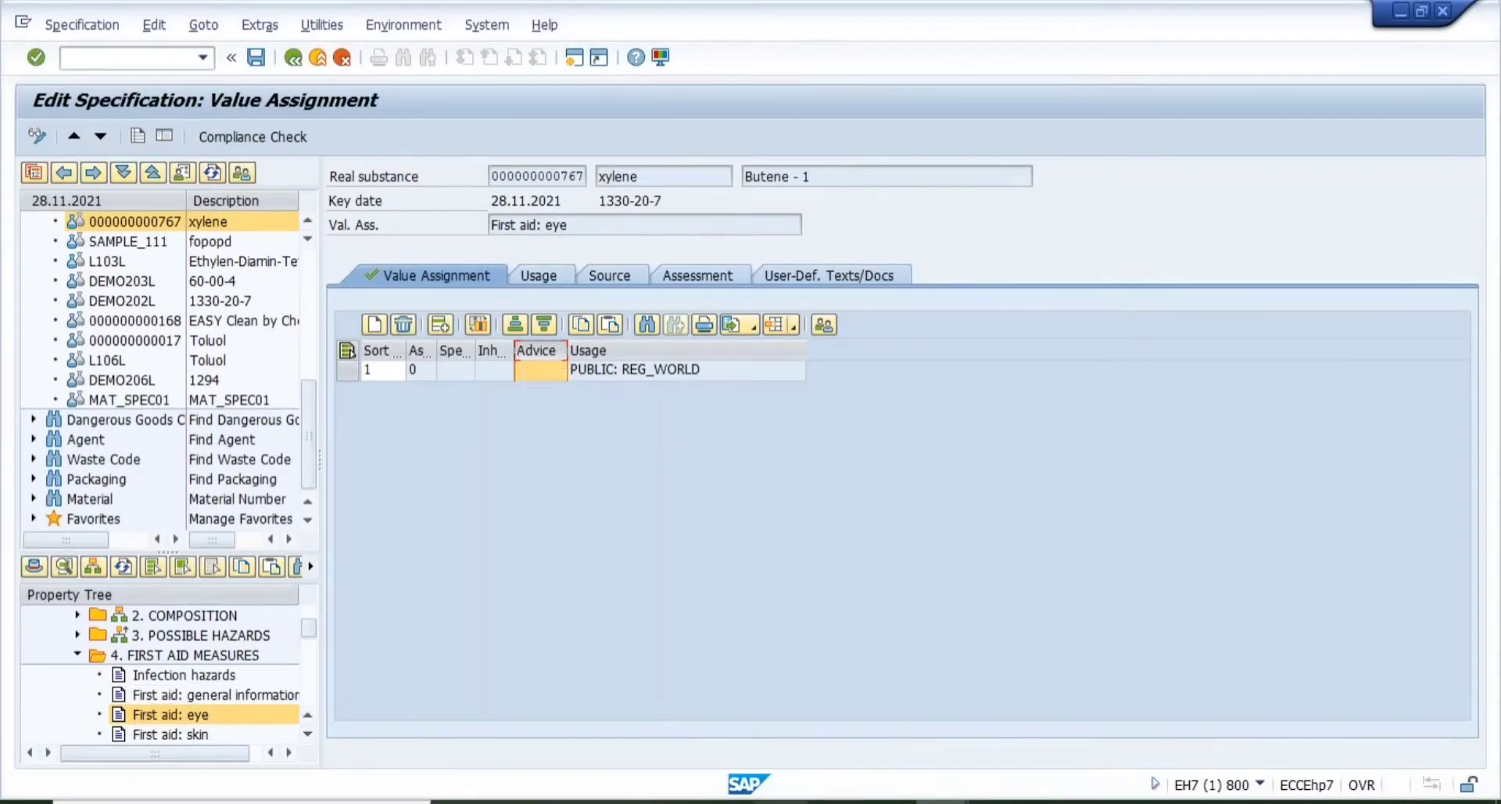
{"action": "left_click", "coordinate": [781, 802]}
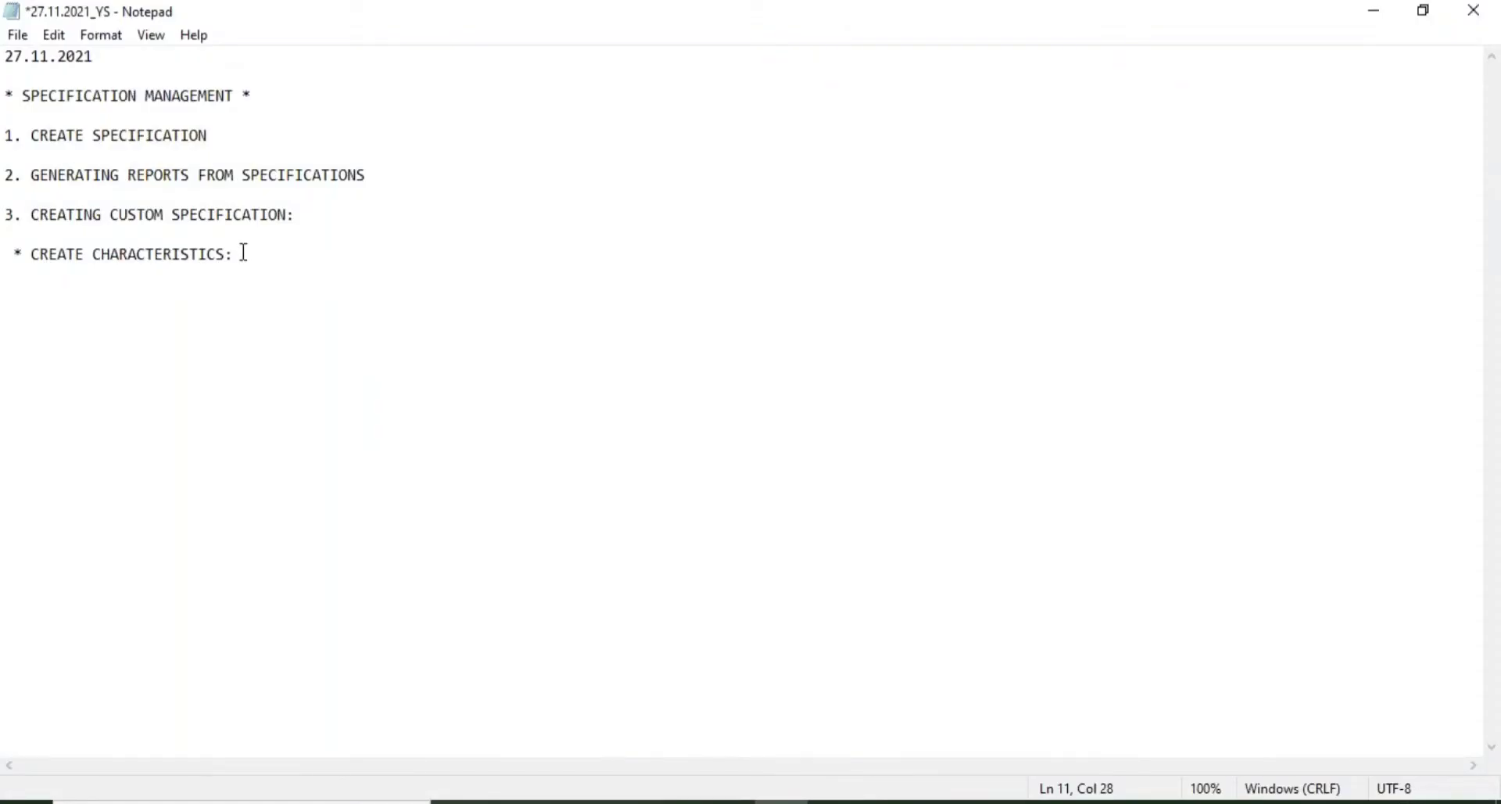
- Note CT04 after CREATE CHARACTERISTICS and add the line '* CREATE CLASS: CL02'
{"action": "type", "text": "CT04"}
{"action": "key", "text": "Return"}
{"action": "key", "text": "Return"}
{"action": "type", "text": "* CREATE"}
{"action": "key", "text": "BackSpace"}
{"action": "key", "text": "BackSpace"}
{"action": "key", "text": "BackSpace"}
{"action": "type", "text": "EATE CLASS"}
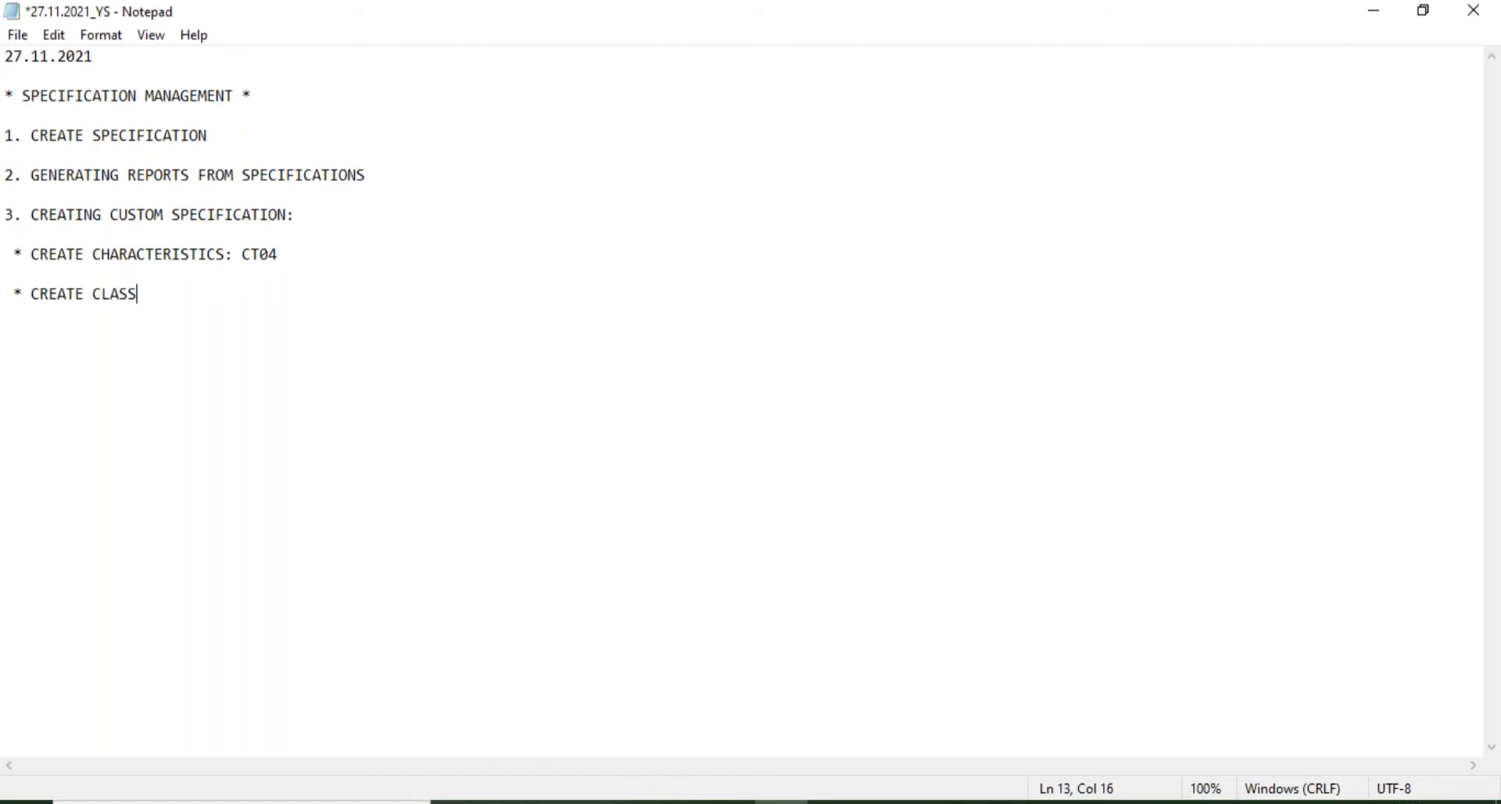
{"action": "type", "text": ": CL02"}
- Start a new '*' bullet line below the class step
{"action": "key", "text": "Return"}
{"action": "key", "text": "Return"}
{"action": "type", "text": "*"}
{"action": "mouse_move", "coordinate": [942, 797]}
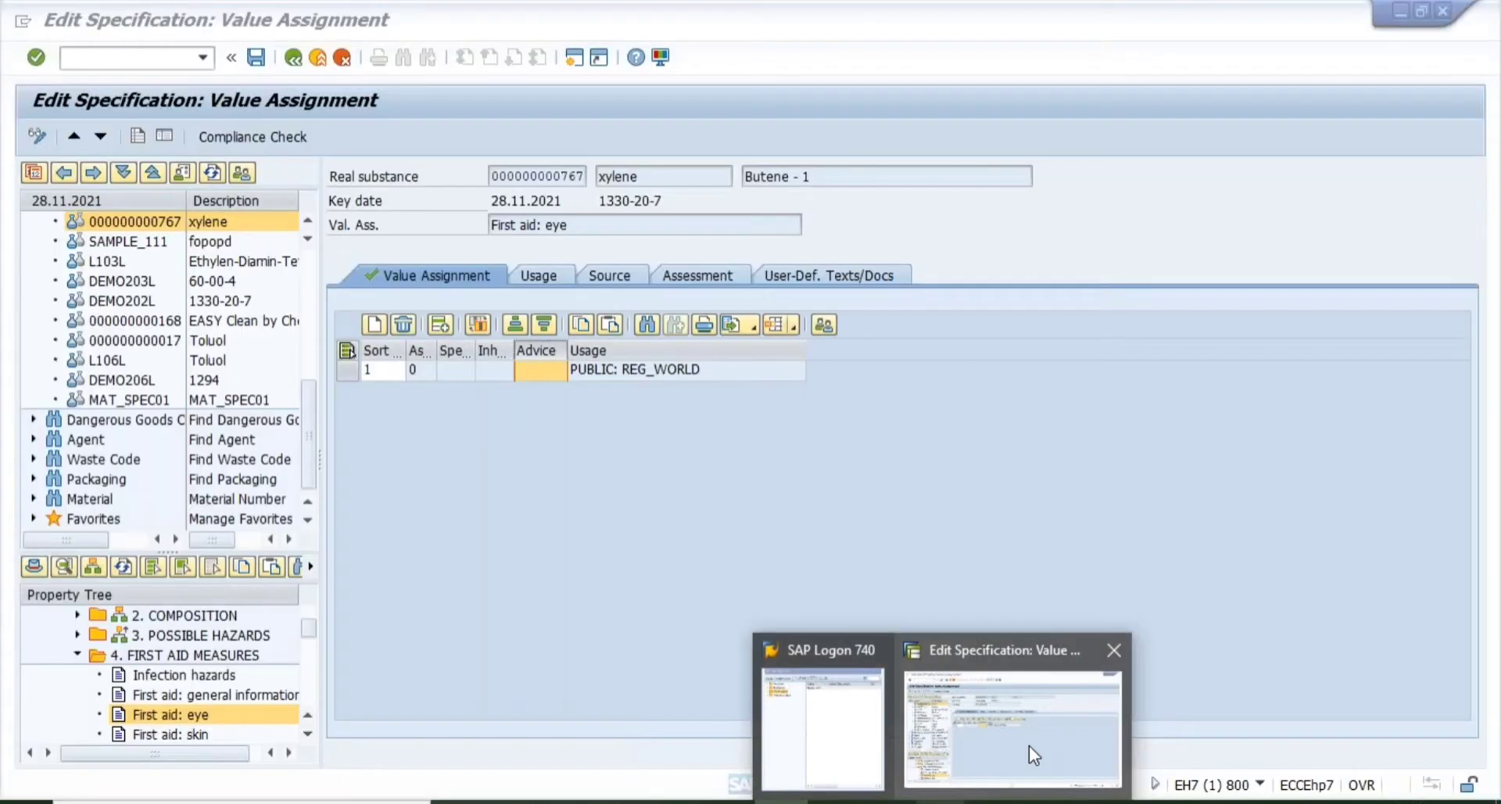
{"action": "left_click", "coordinate": [1029, 745]}
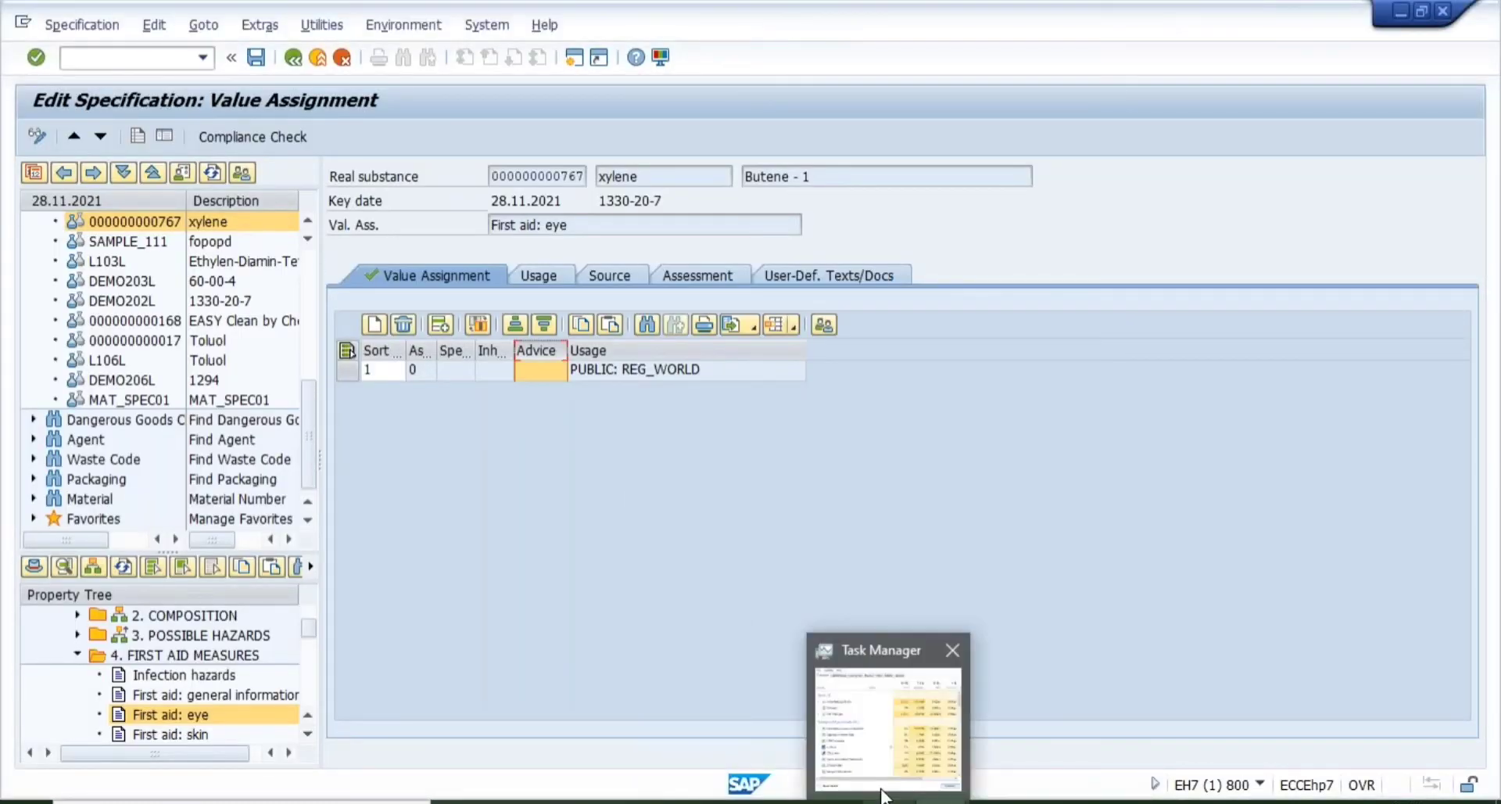
- Bring the Notepad outline back in front of the SAP specification workbench
{"action": "mouse_move", "coordinate": [781, 800]}
{"action": "left_click", "coordinate": [786, 738]}
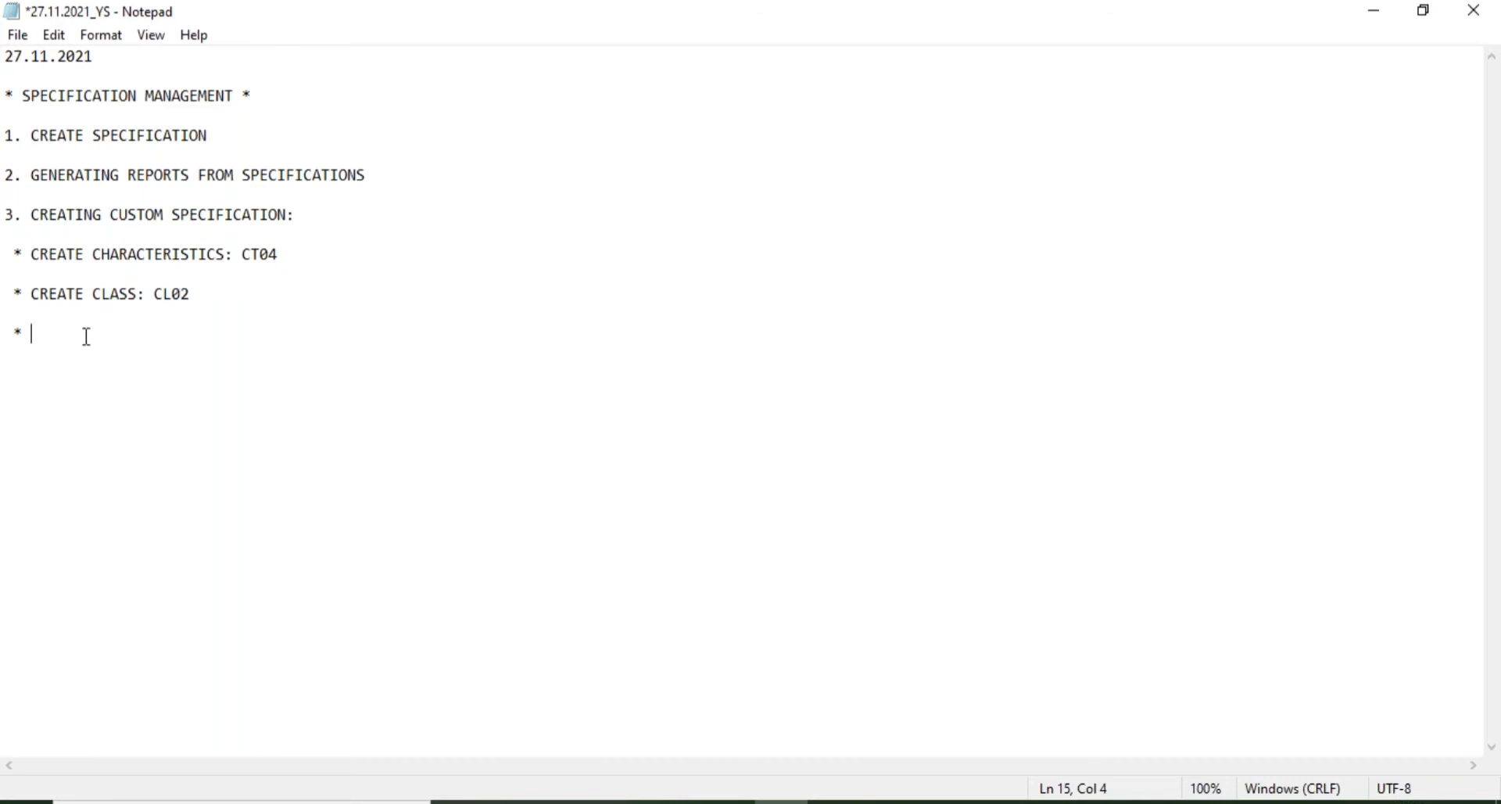
- Write 'CREATE VALUE ASSIGNMENT TYPES' on the new bullet, then return to the SAP workbench
{"action": "type", "text": "CR"}
{"action": "type", "text": "EATE "}
{"action": "type", "text": "VALUE AS"}
{"action": "type", "text": "SIGNM"}
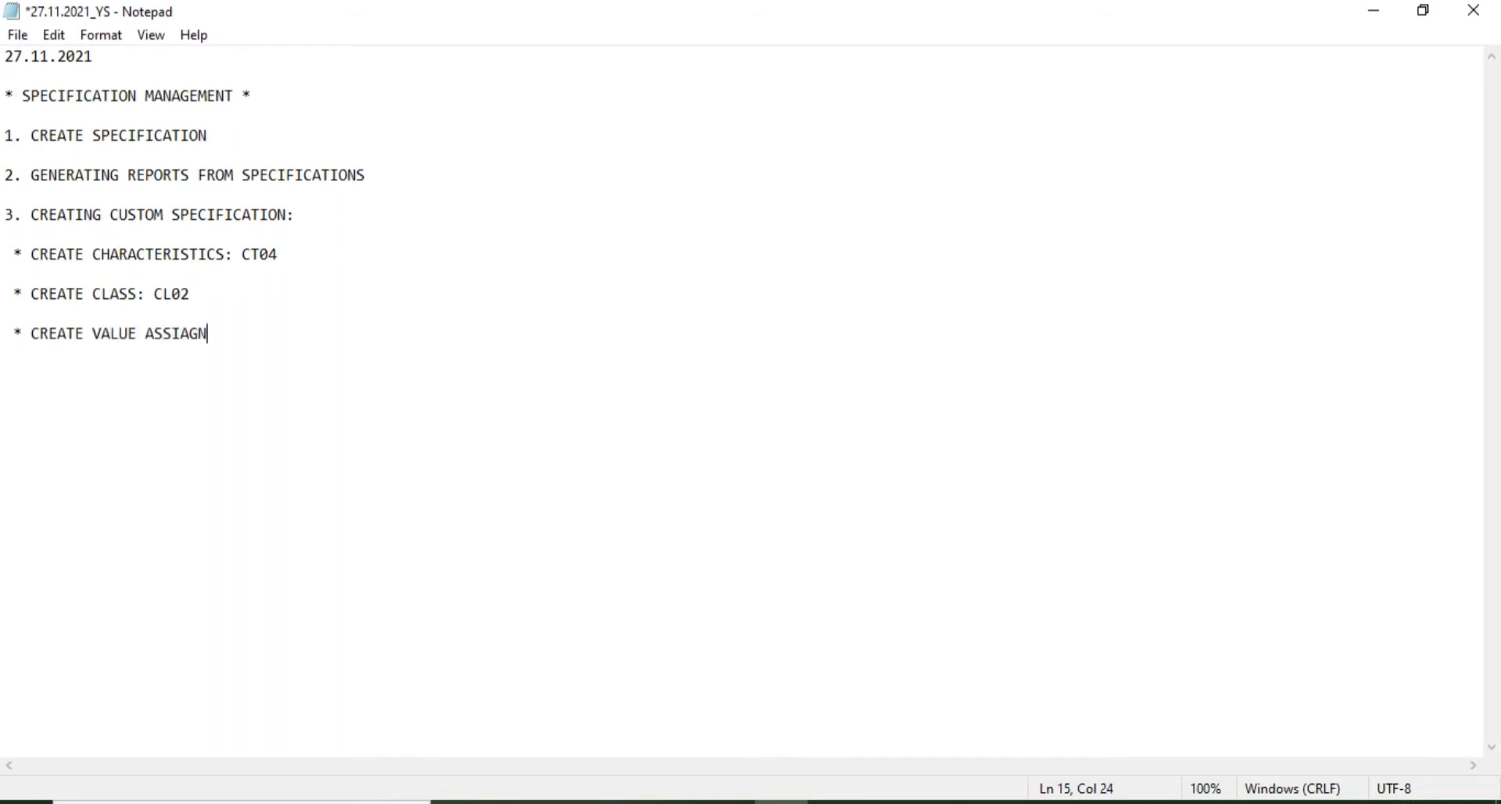
{"action": "key", "text": "BackSpace"}
{"action": "key", "text": "BackSpace"}
{"action": "key", "text": "BackSpace"}
{"action": "type", "text": "GNMENT TYPES"}
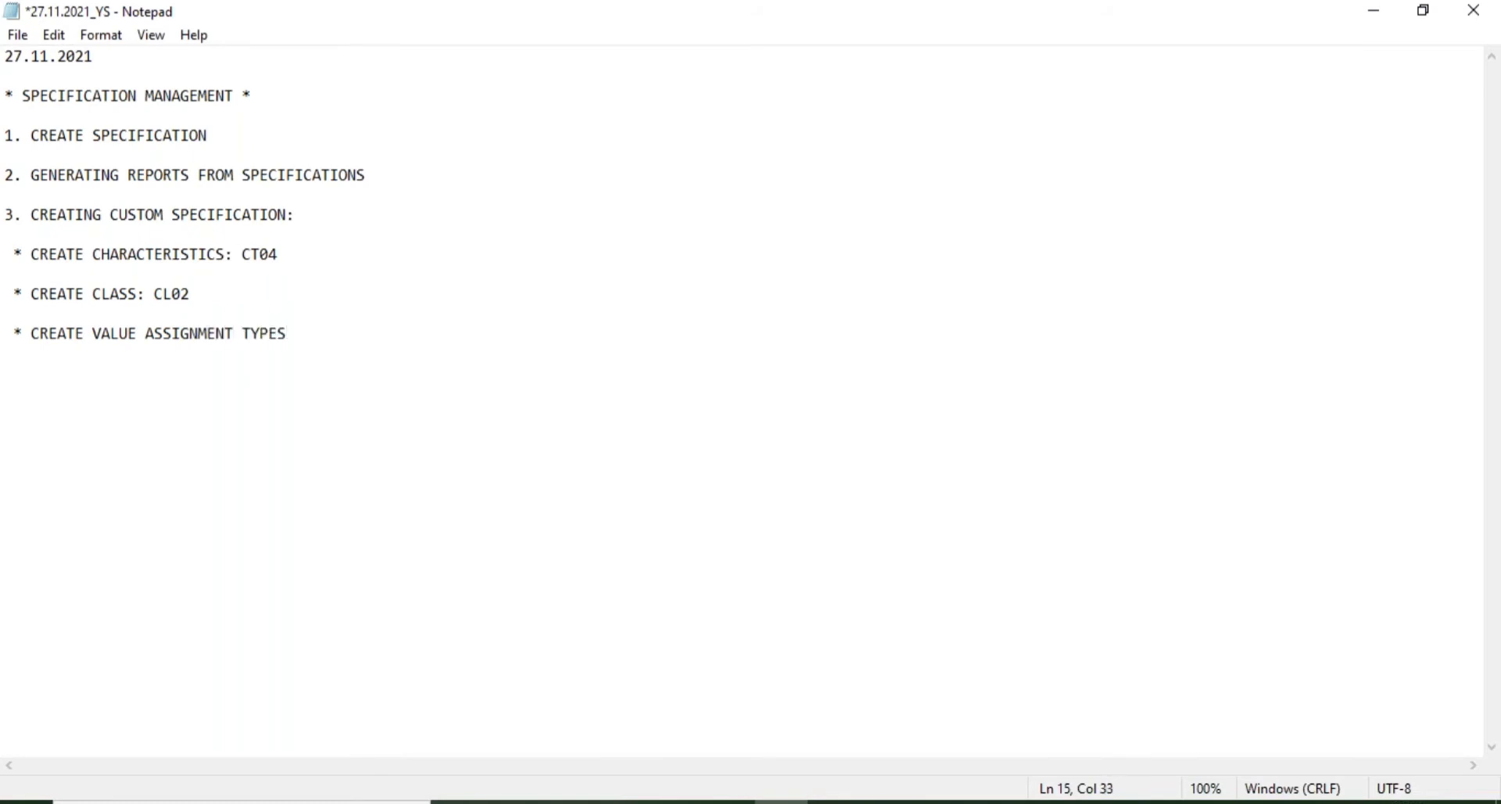
{"action": "mouse_move", "coordinate": [941, 801]}
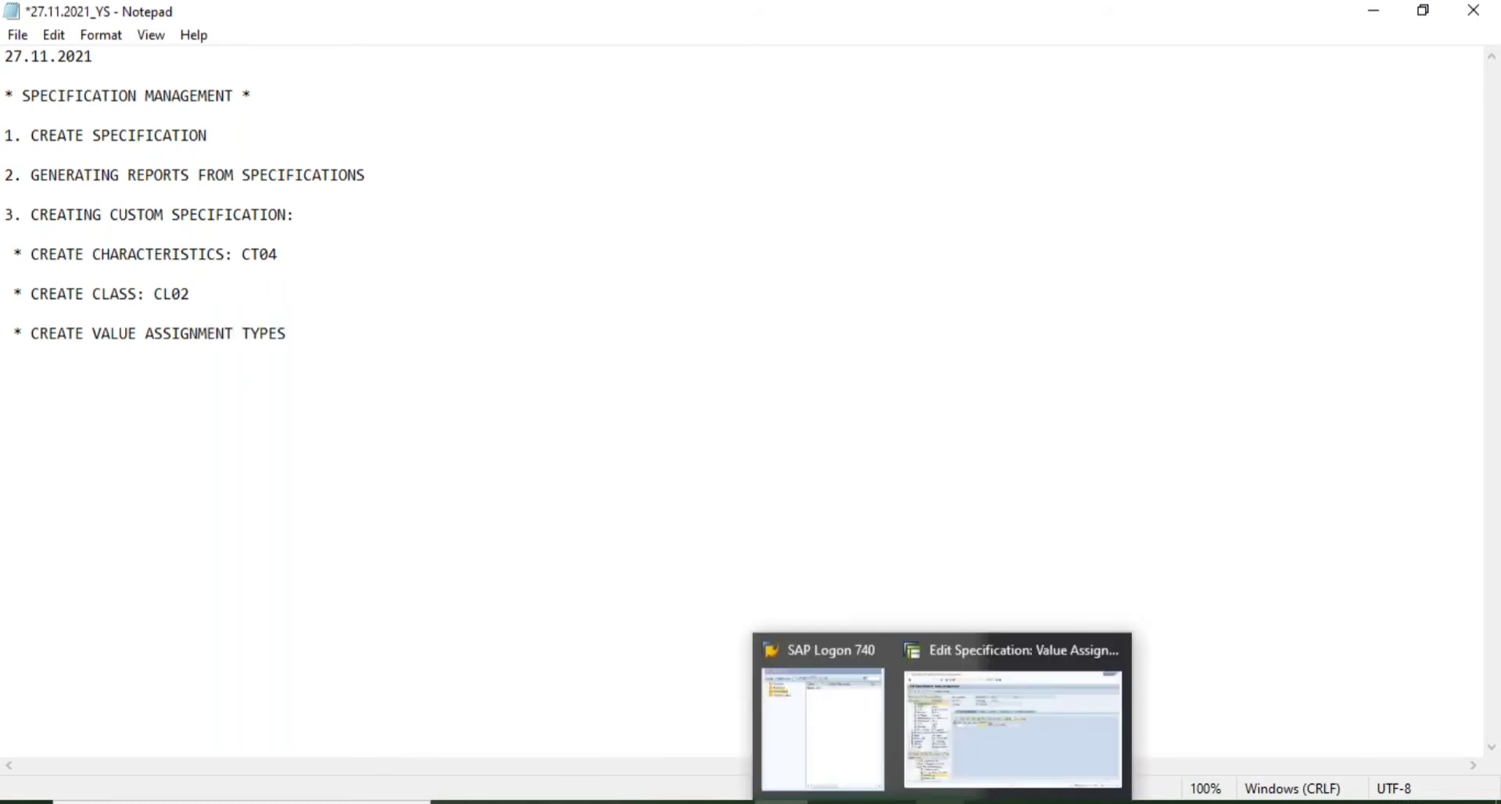
{"action": "left_click", "coordinate": [995, 704]}
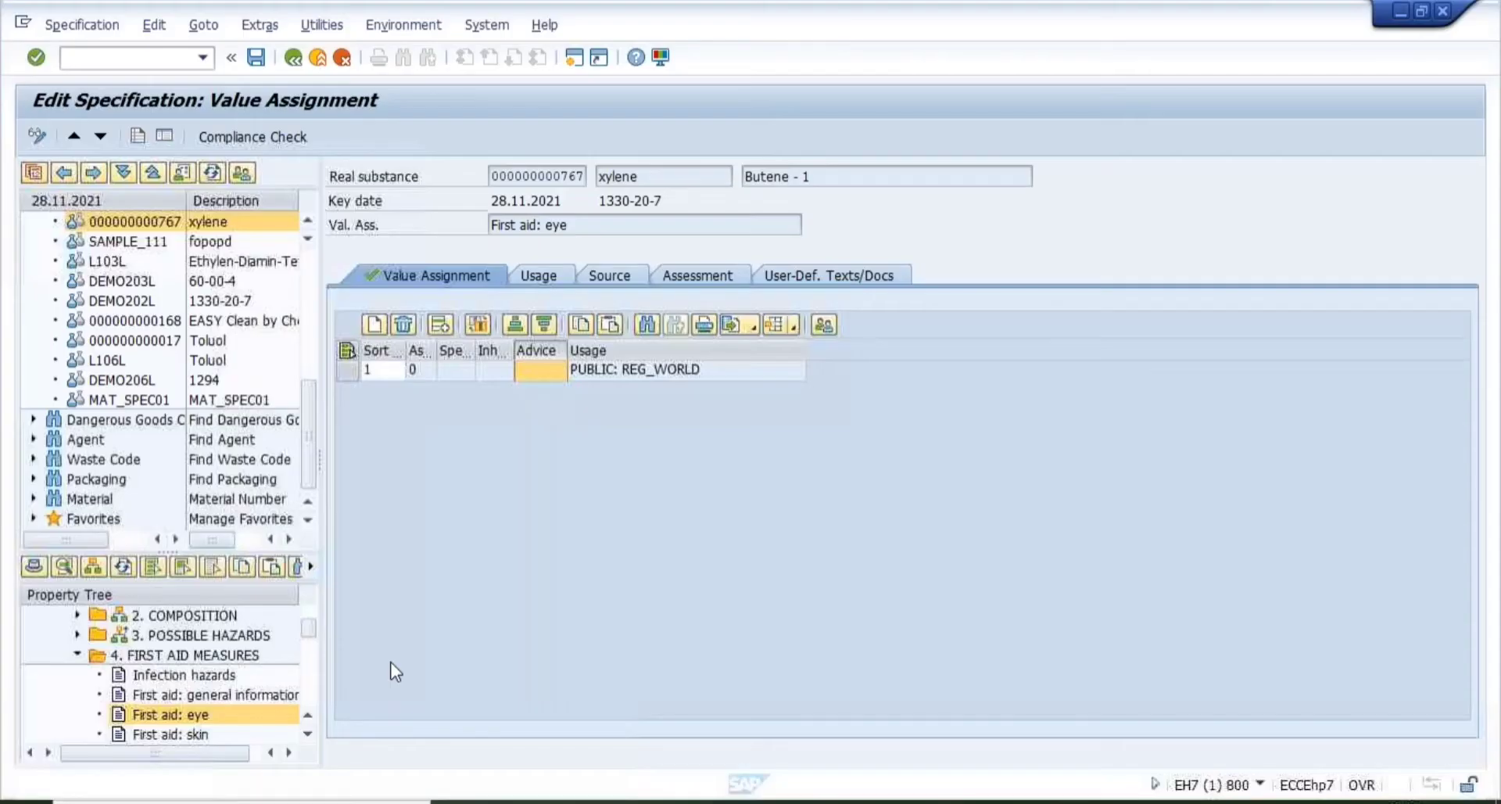
- Browse 4. FIRST AID MEASURES and its First aid: general information property, then return to Notepad
{"action": "left_click", "coordinate": [76, 656]}
{"action": "left_click", "coordinate": [77, 657]}
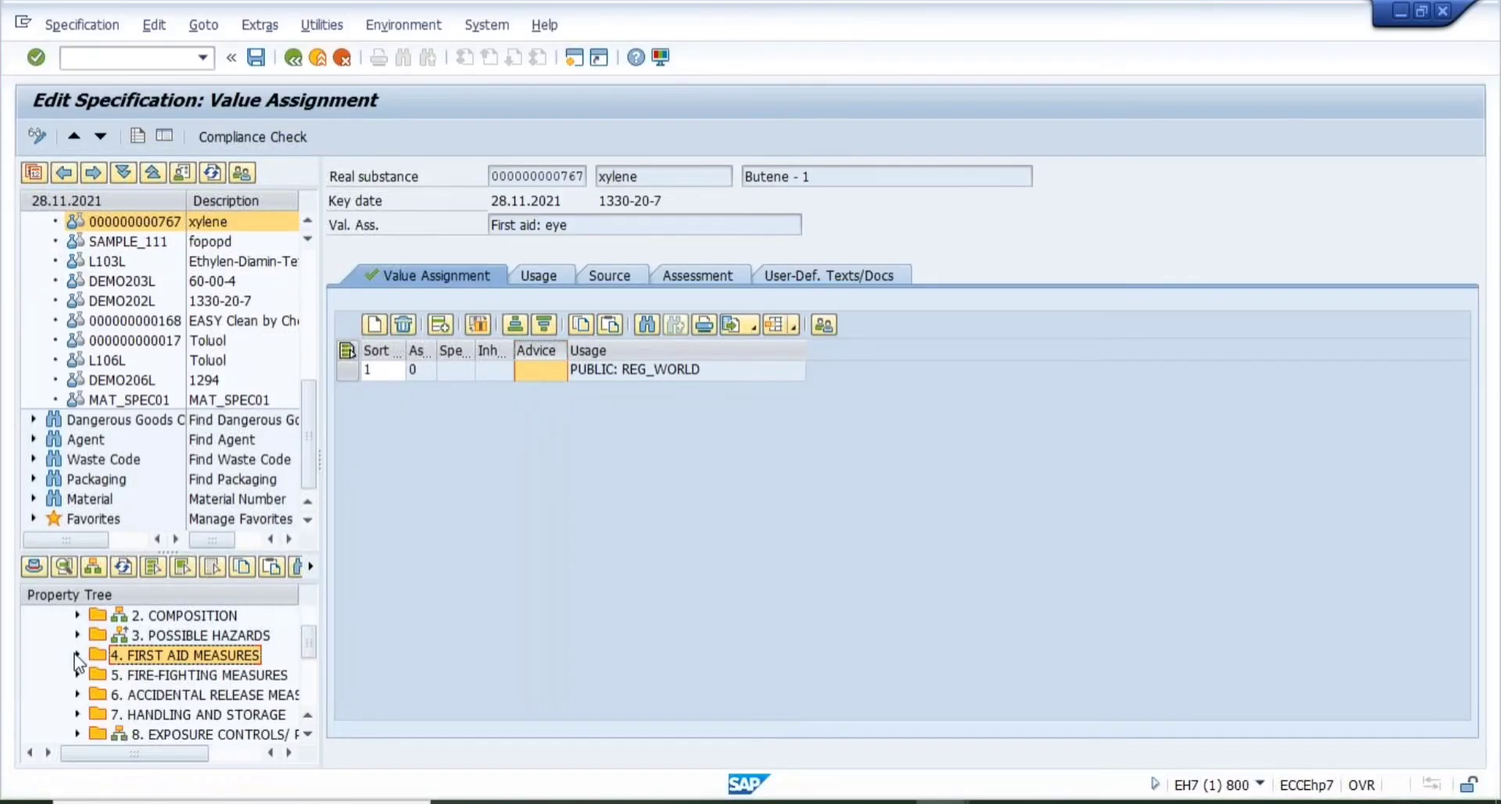
{"action": "left_click", "coordinate": [156, 697]}
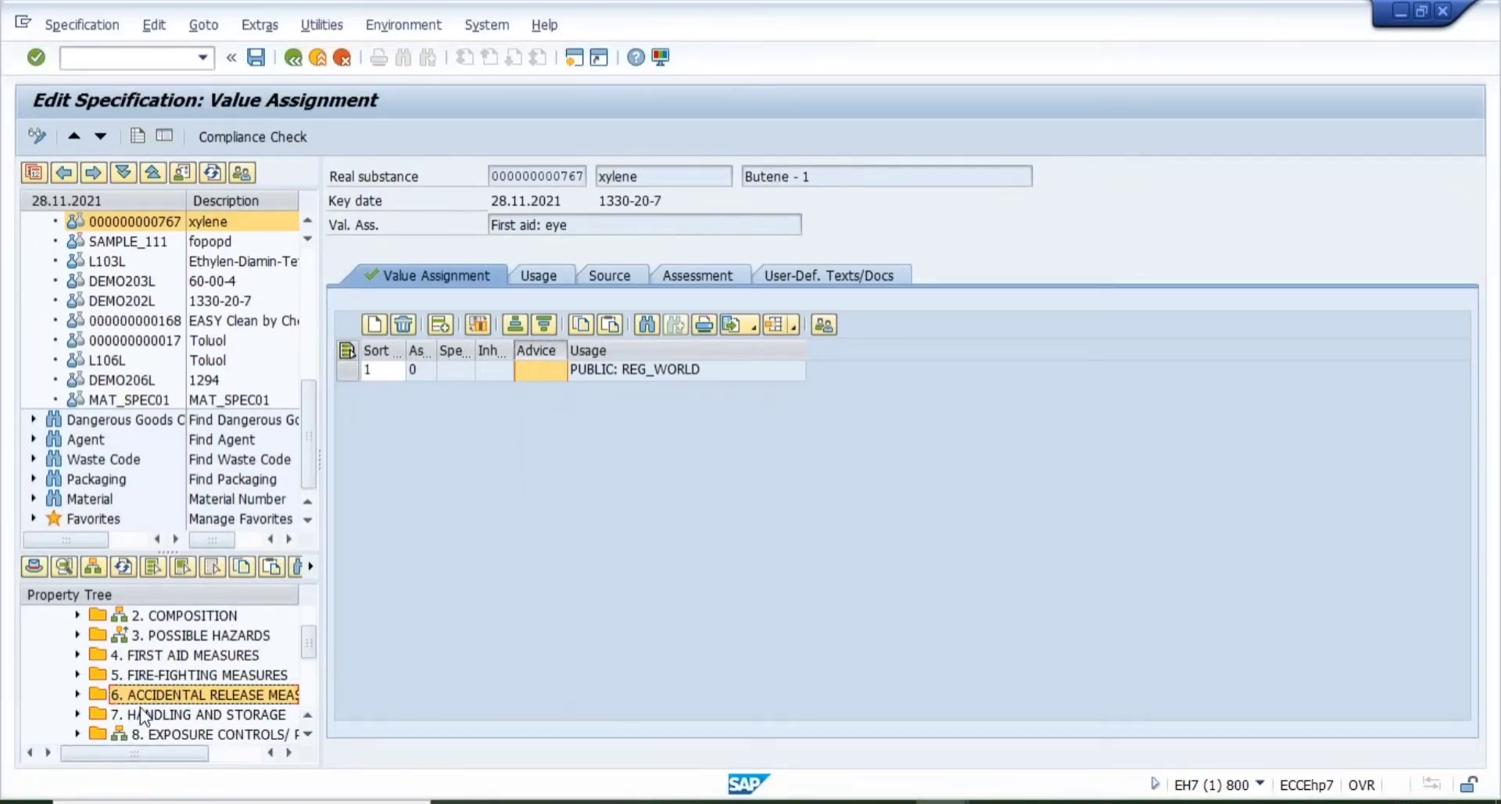
{"action": "left_click", "coordinate": [142, 659]}
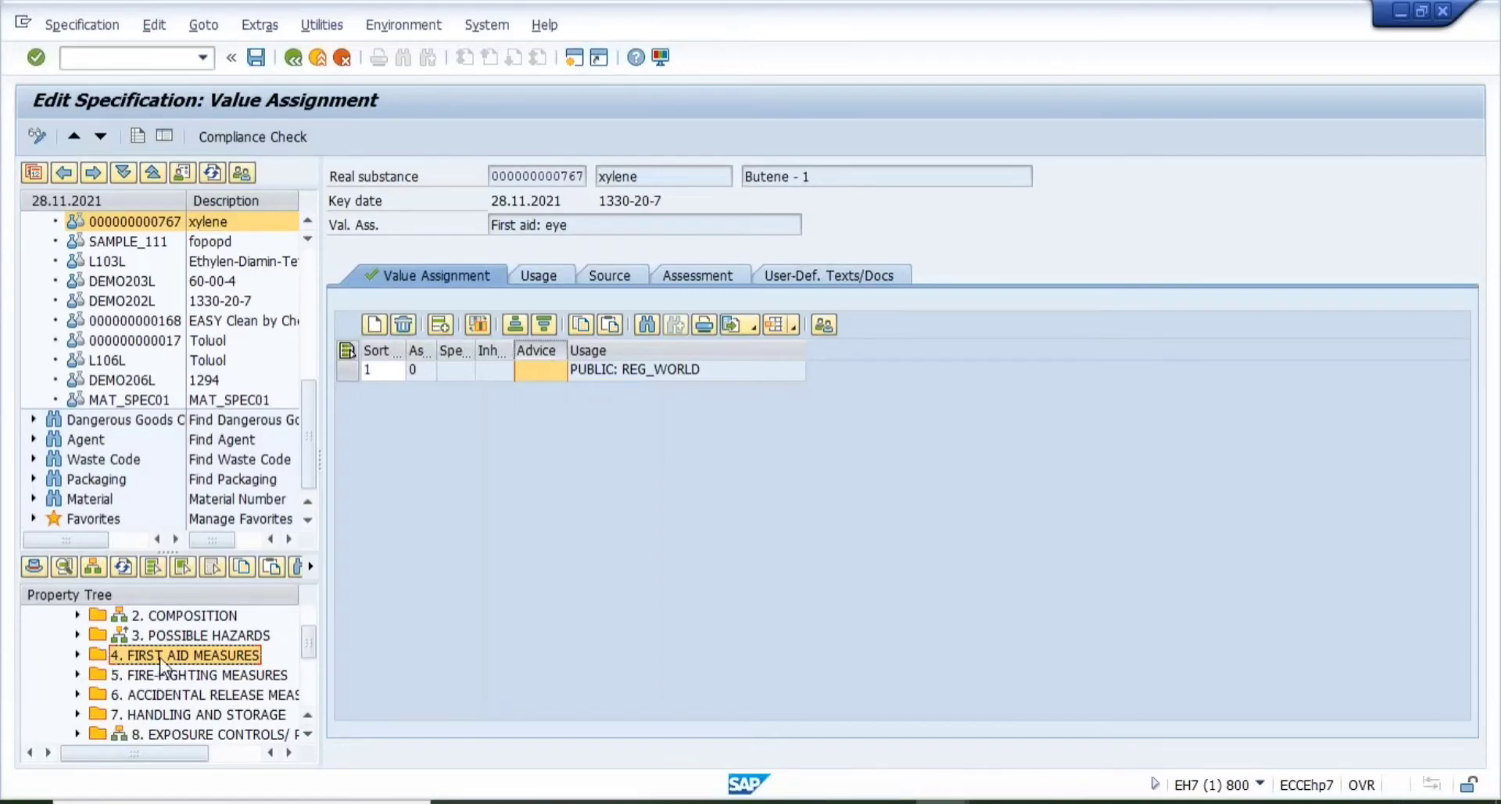
{"action": "left_click", "coordinate": [78, 655]}
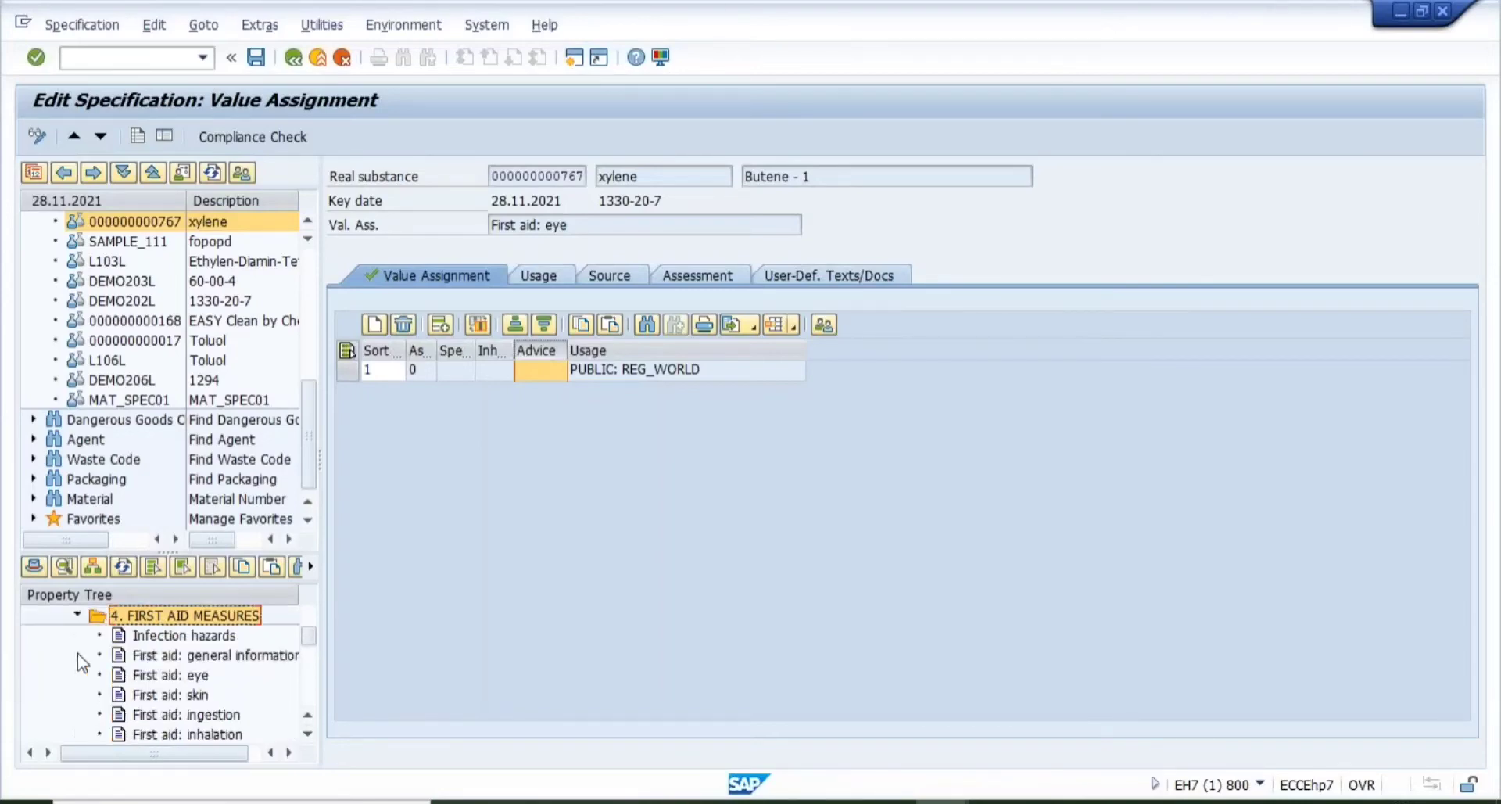
{"action": "left_click", "coordinate": [146, 664]}
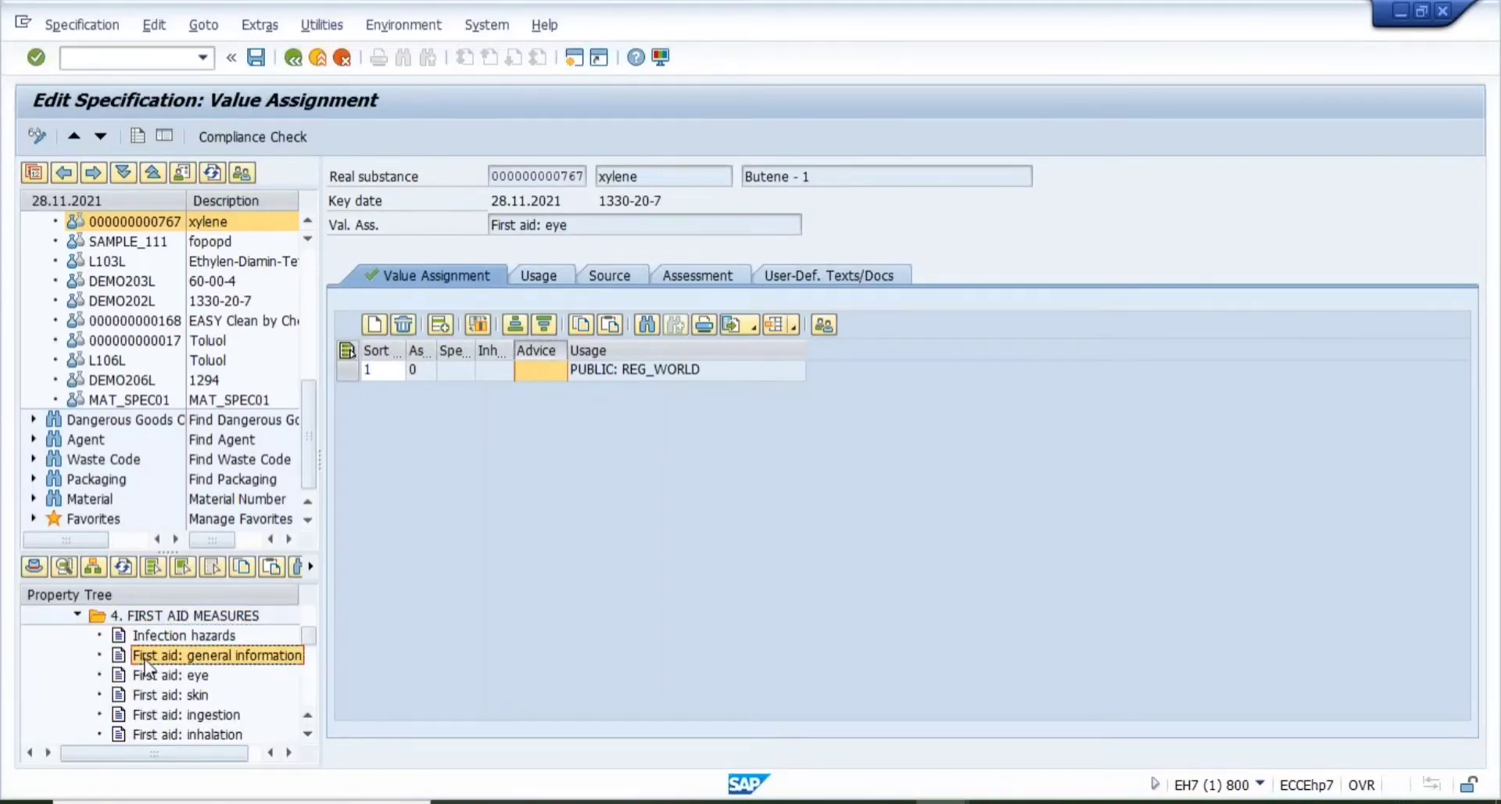
{"action": "left_click", "coordinate": [193, 616]}
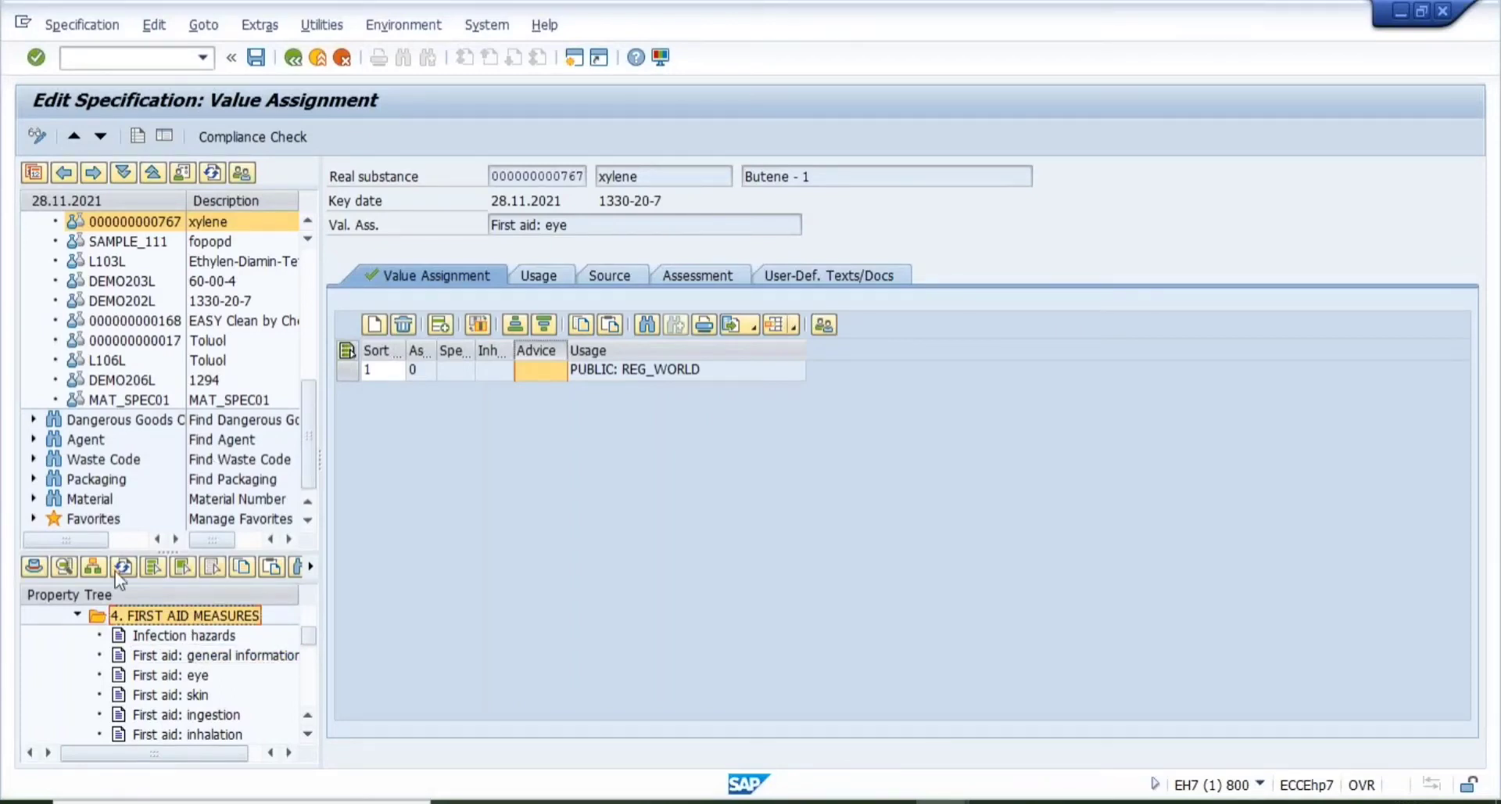
{"action": "left_click", "coordinate": [182, 661]}
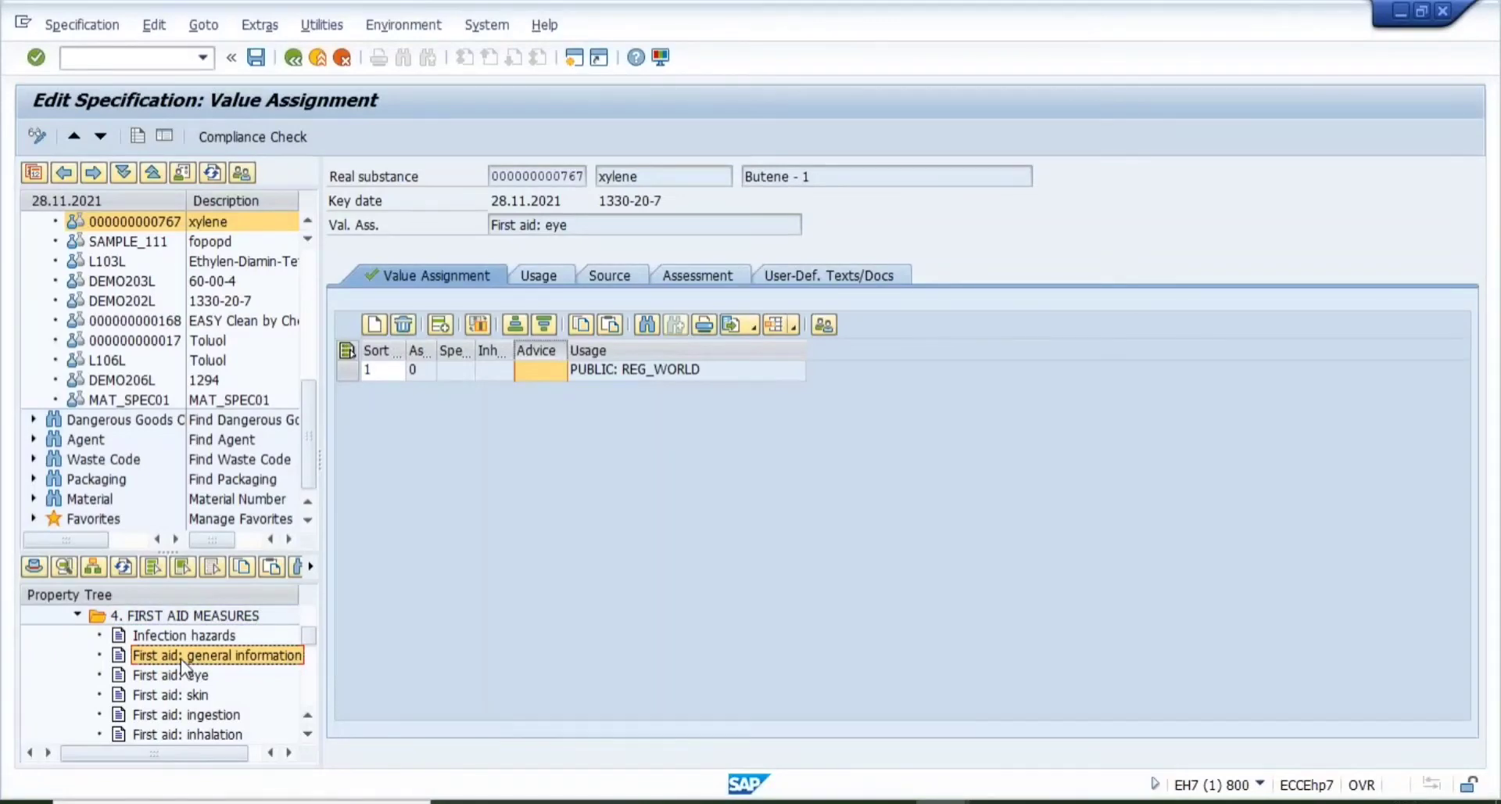
{"action": "left_click", "coordinate": [74, 616]}
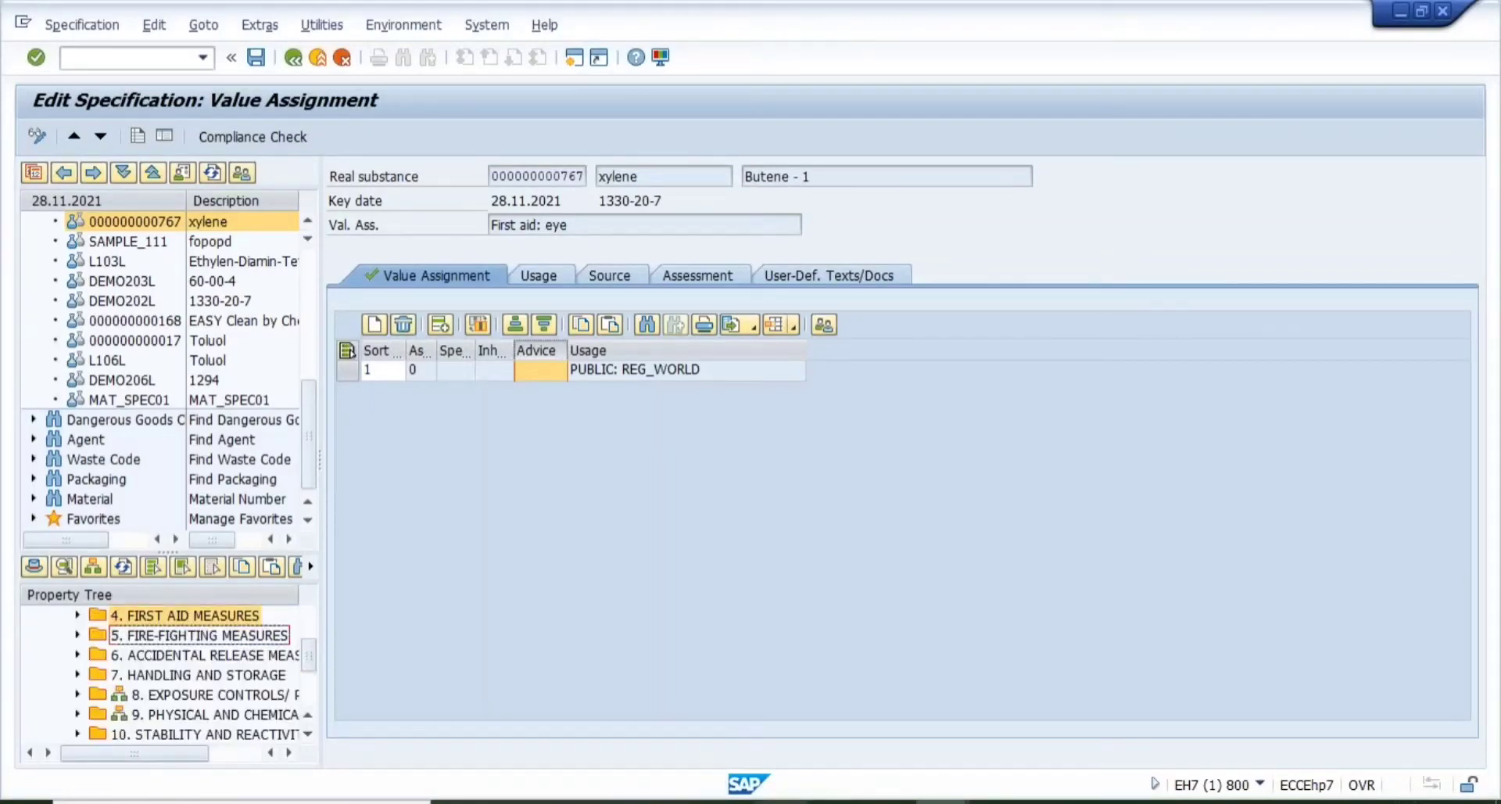
{"action": "left_click", "coordinate": [780, 801]}
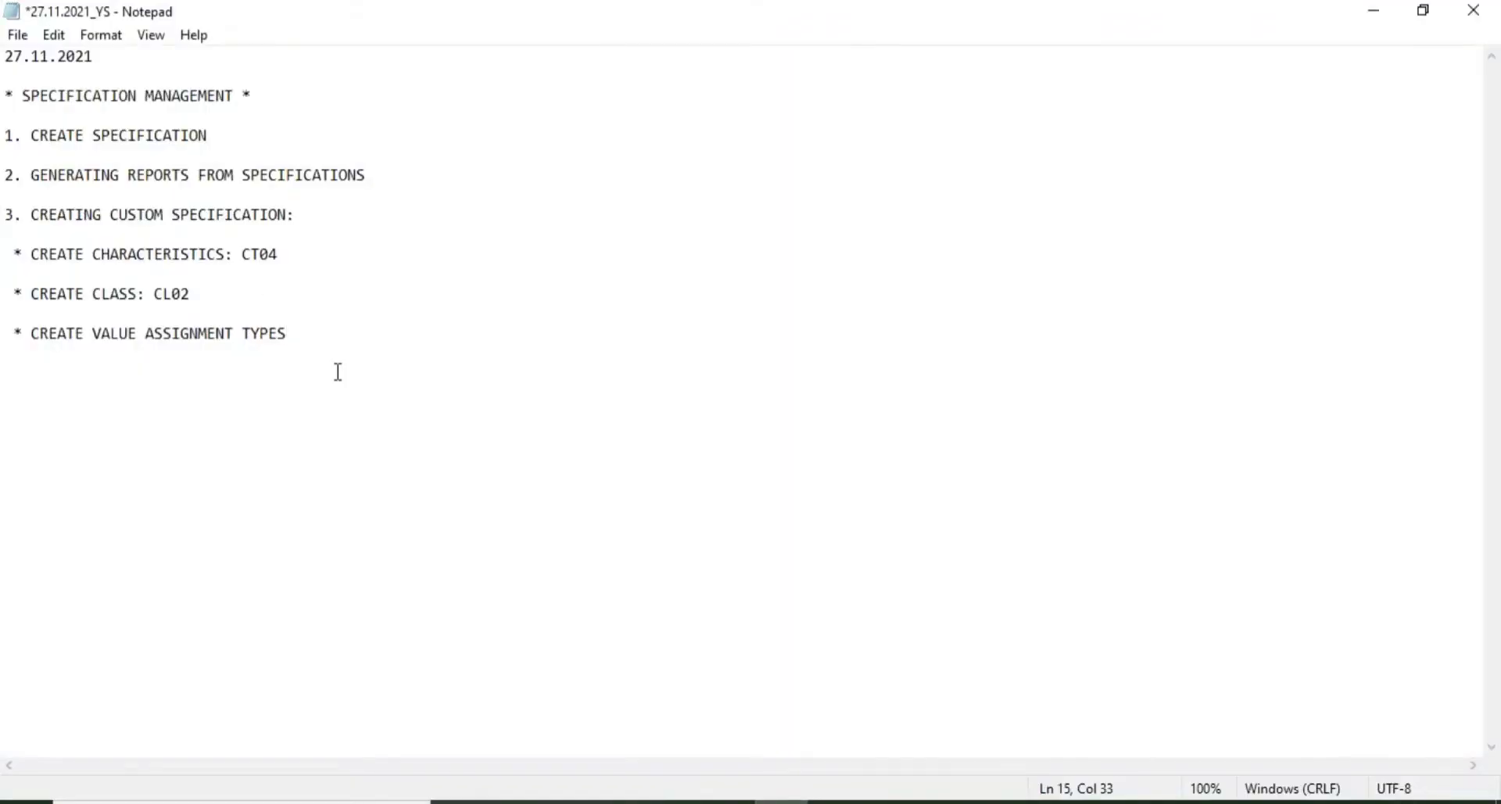
- Append ': SPRO' to the value assignment types step and add '* CREATE PROPERTY TREE: SPRO'
{"action": "type", "text": ": SPRO"}
{"action": "key", "text": "Return"}
{"action": "key", "text": "Return"}
{"action": "type", "text": "*"}
{"action": "type", "text": "CREATE P"}
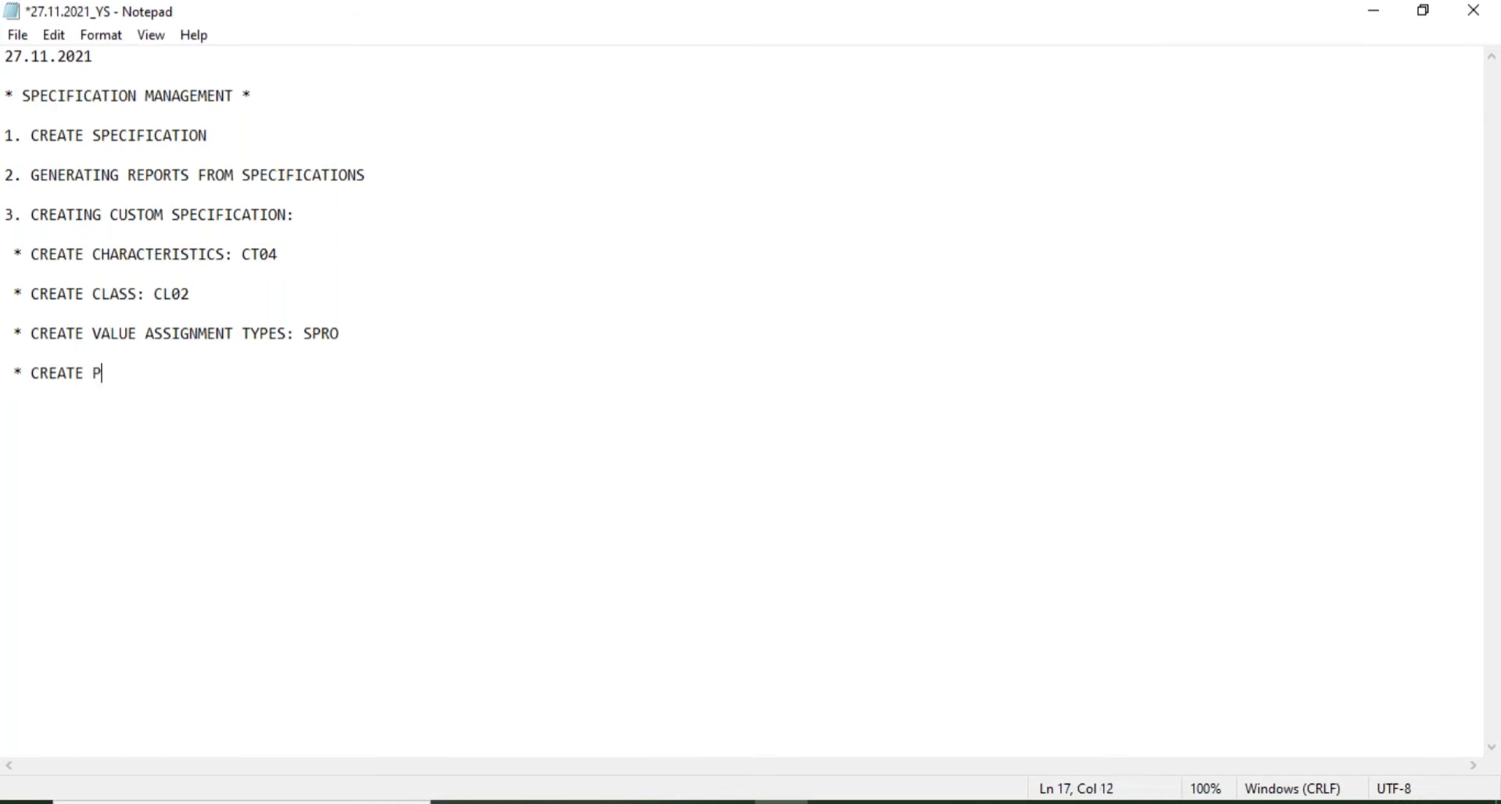
{"action": "type", "text": "ROPERTY TREE: "}
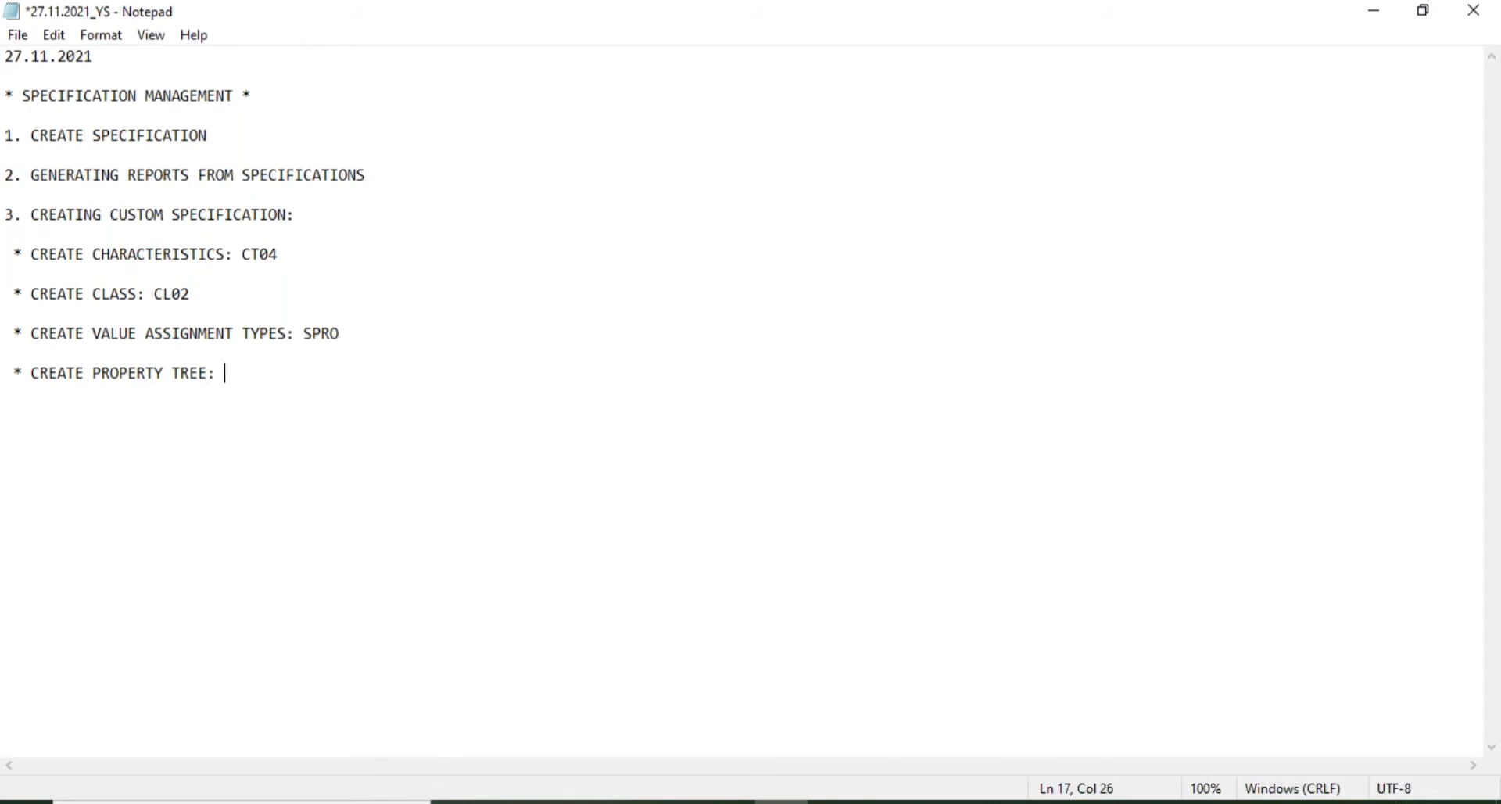
{"action": "type", "text": "SPRO"}
{"action": "key", "text": "Return"}
{"action": "key", "text": "Return"}
- In SAP, scroll the property tree to the top and select Material Safety Data Sheet
{"action": "mouse_move", "coordinate": [940, 802]}
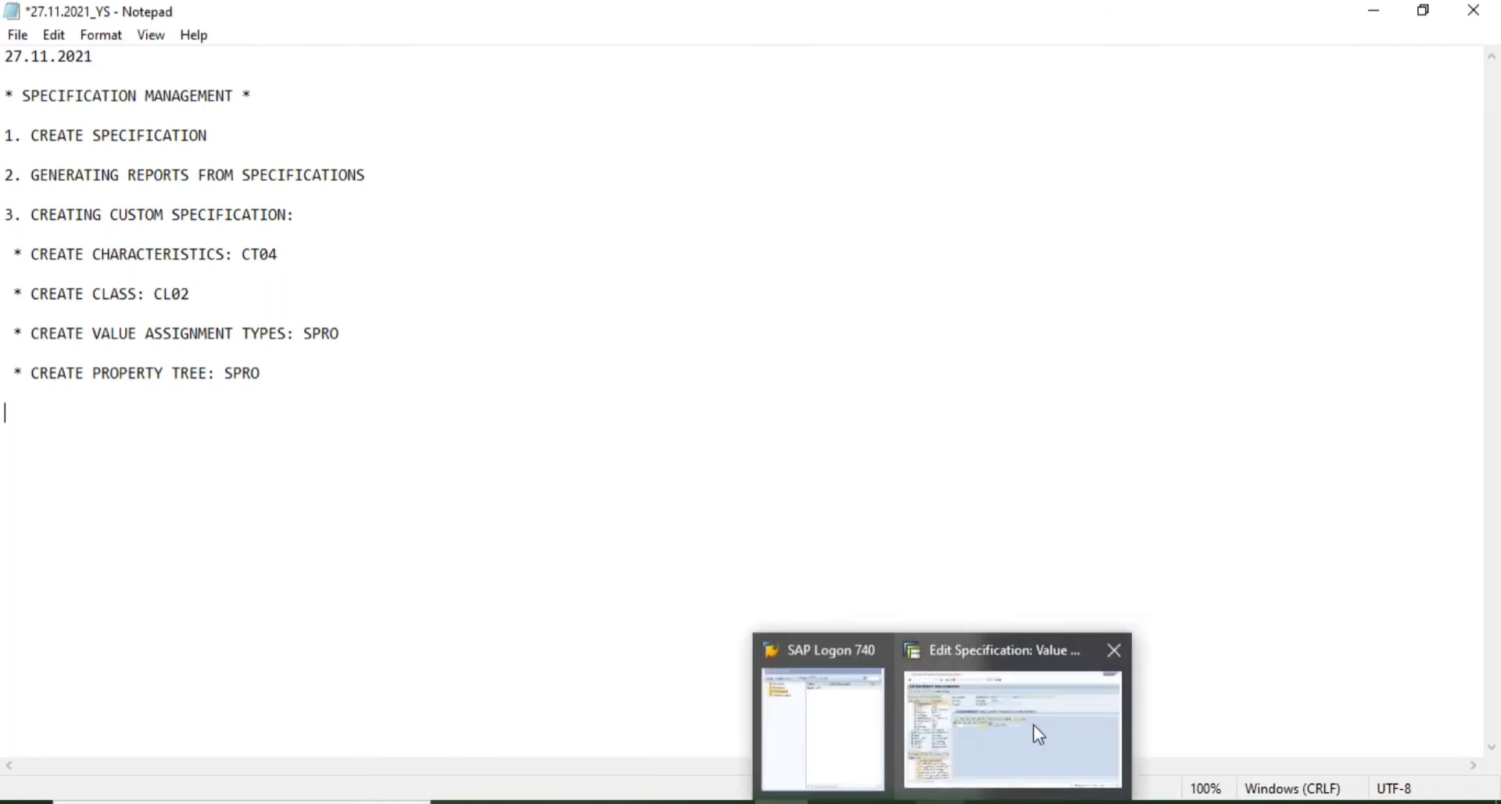
{"action": "left_click", "coordinate": [1034, 725]}
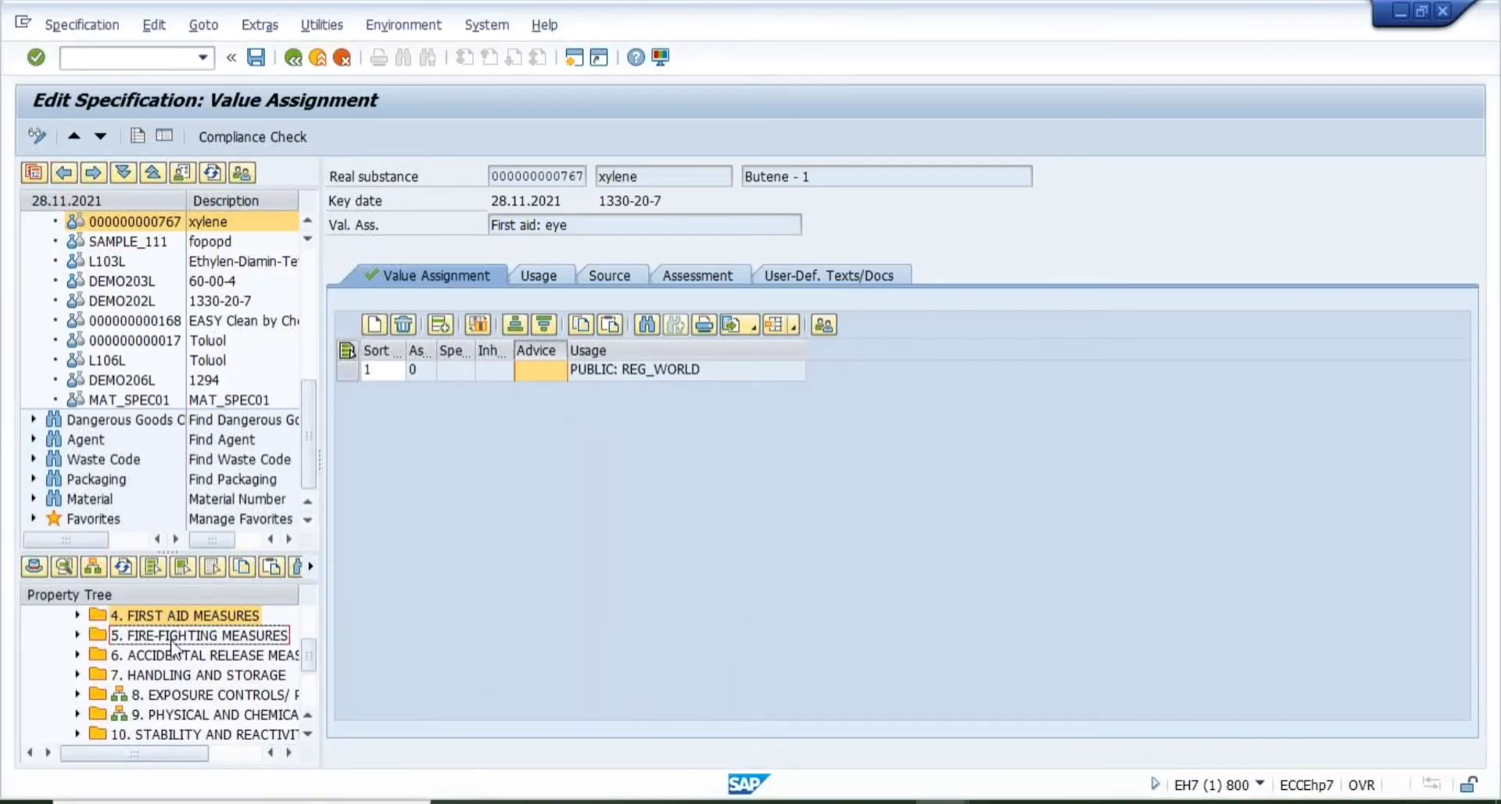
{"action": "left_click", "coordinate": [306, 717]}
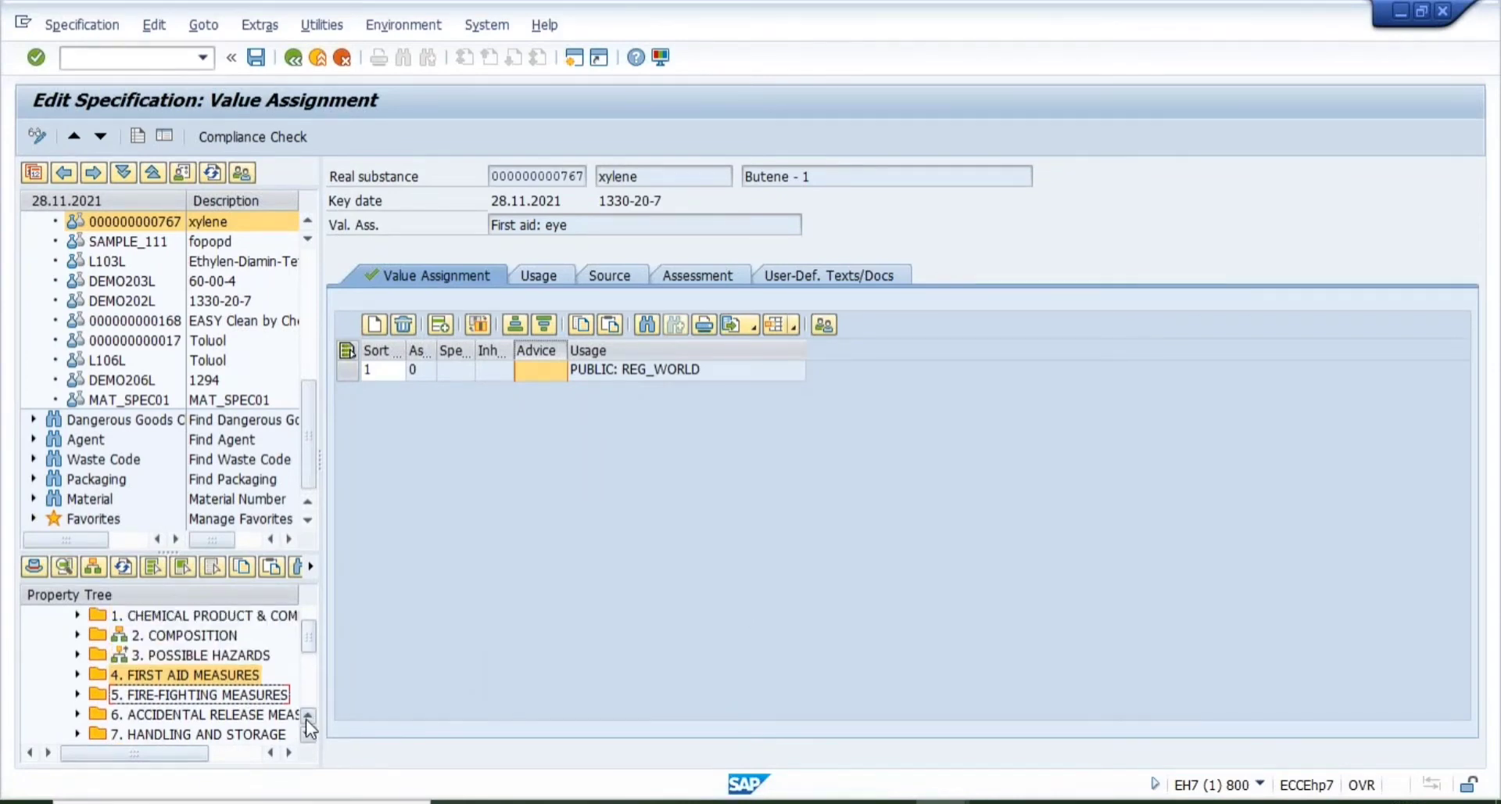
{"action": "left_click", "coordinate": [307, 718]}
{"action": "left_click", "coordinate": [129, 639]}
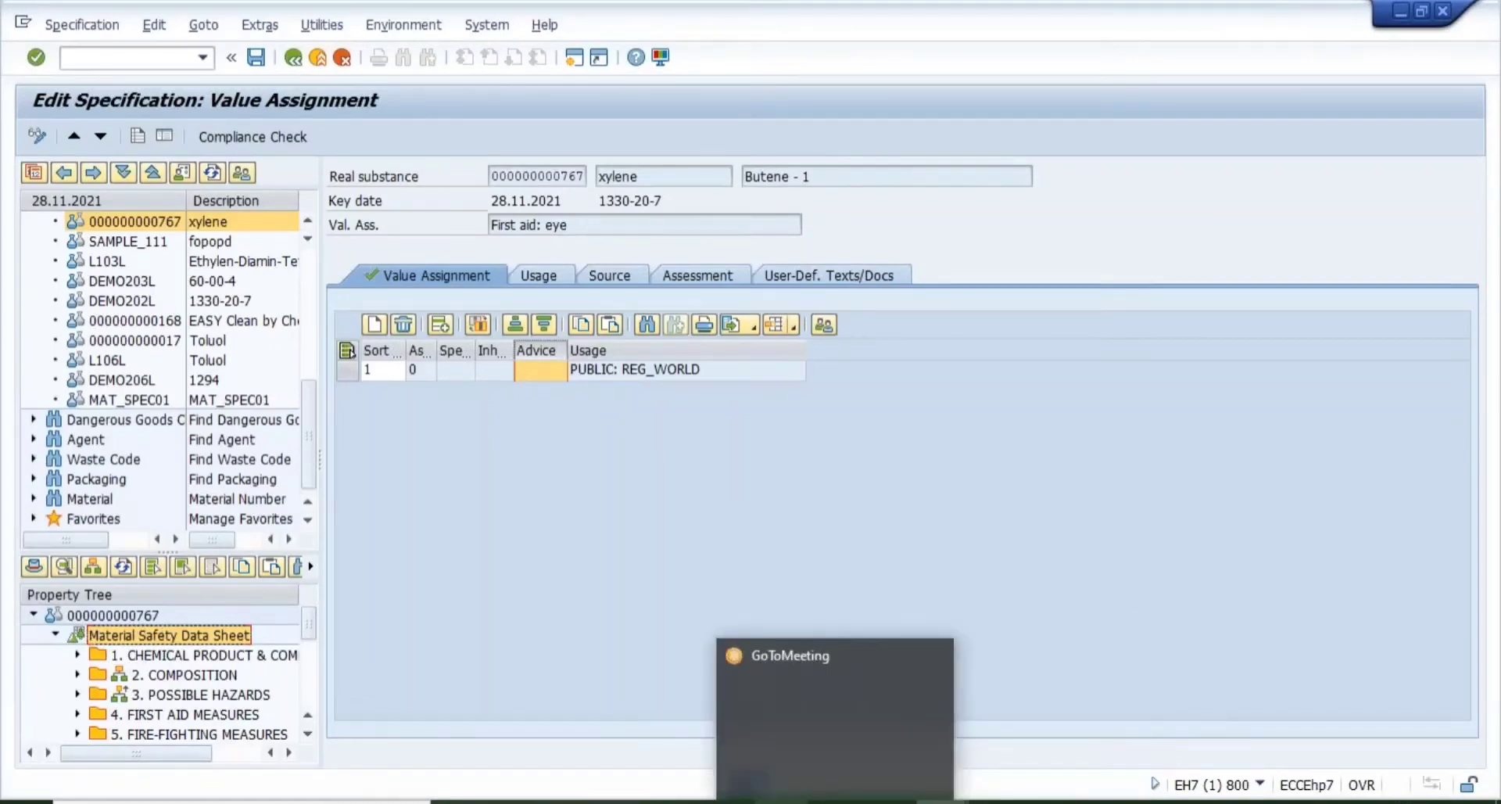
{"action": "left_click", "coordinate": [781, 802]}
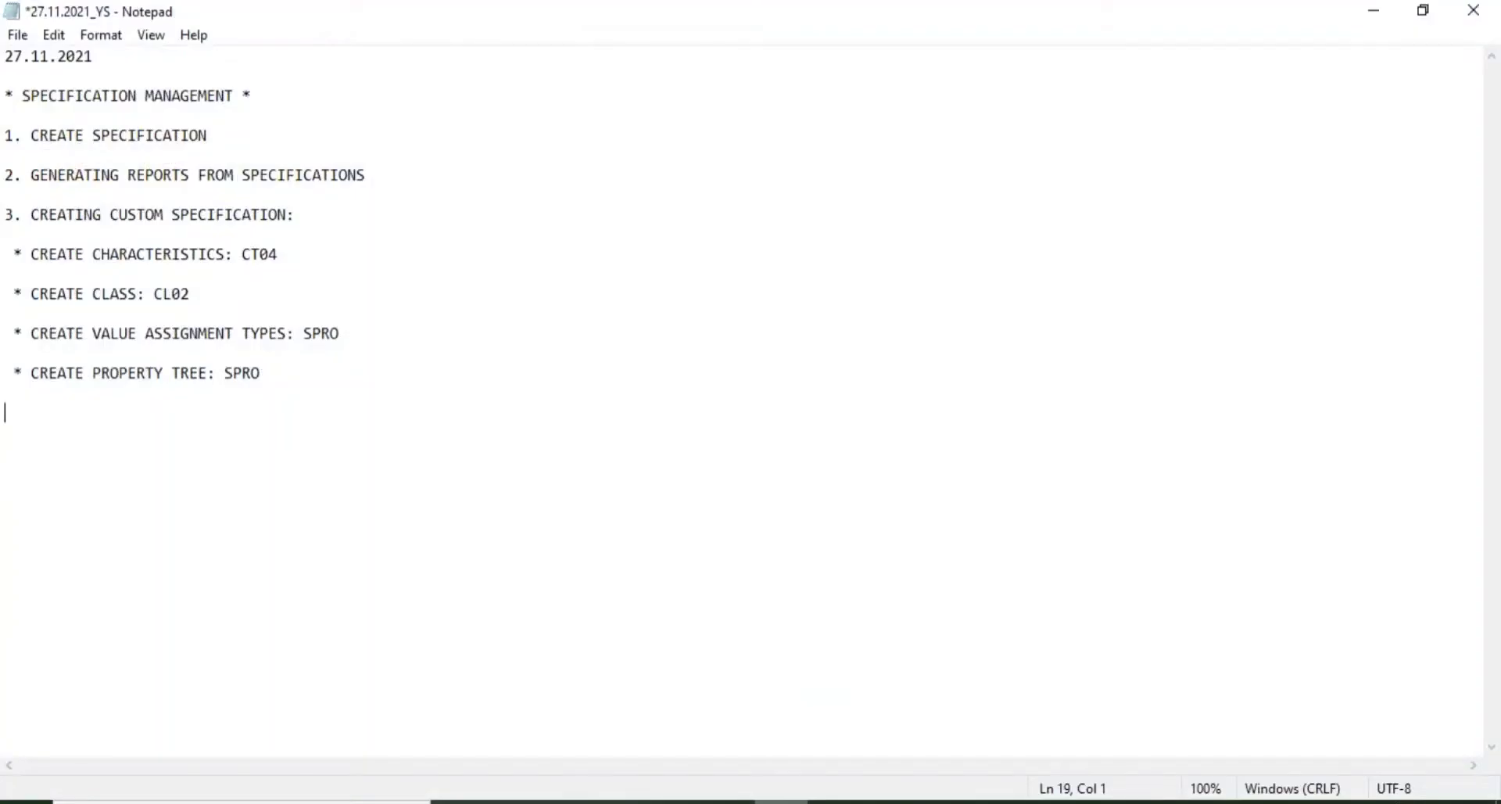
- Add the bullet '* CREATE SPECIFICATION TYPE:' below the property tree step, then switch to SAP
{"action": "left_click", "coordinate": [290, 373]}
{"action": "key", "text": "Return"}
{"action": "type", "text": "* CRA"}
{"action": "key", "text": "BackSpace"}
{"action": "type", "text": "EATE SPEC"}
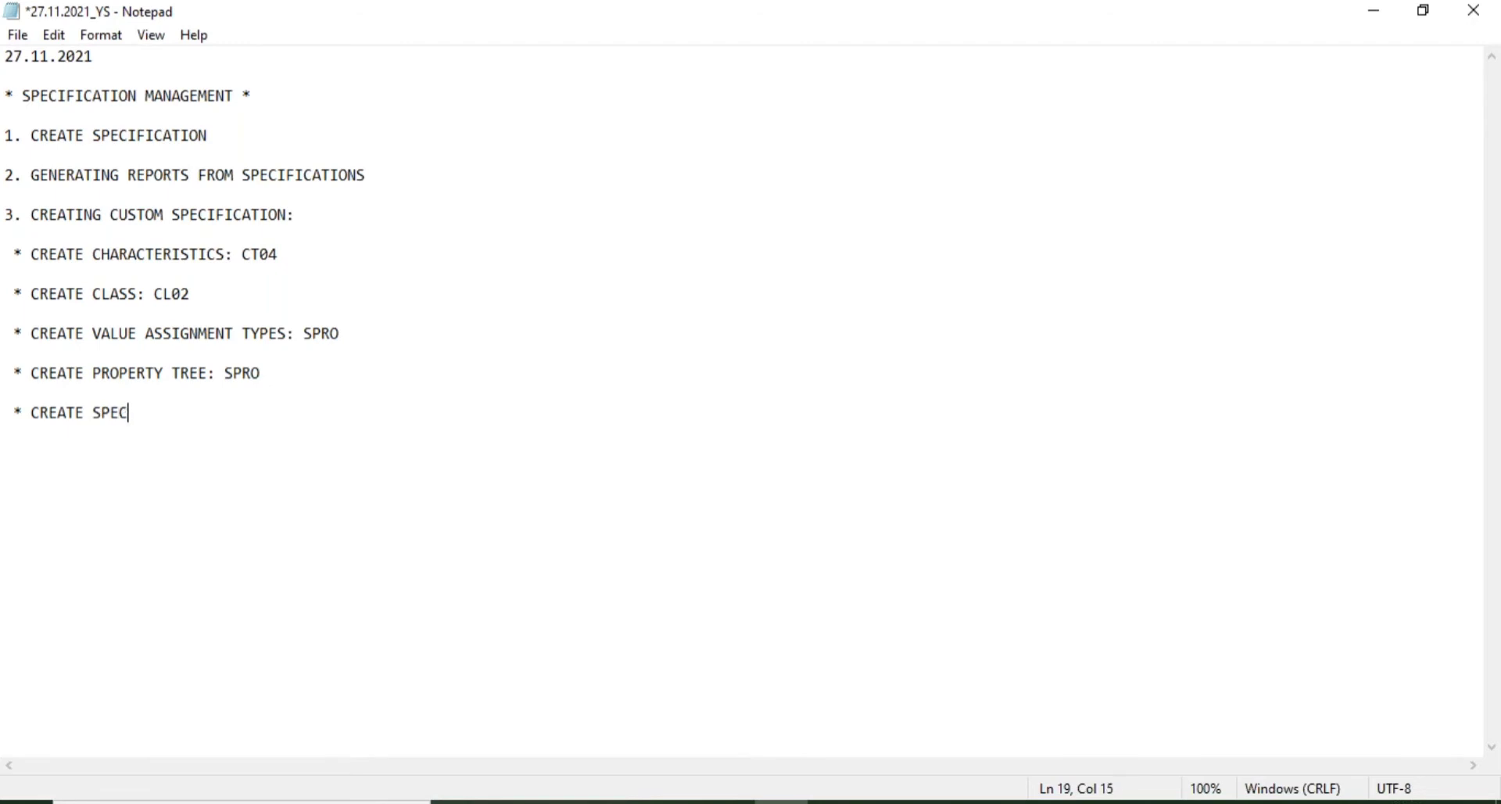
{"action": "type", "text": "IFICATION TYPE:"}
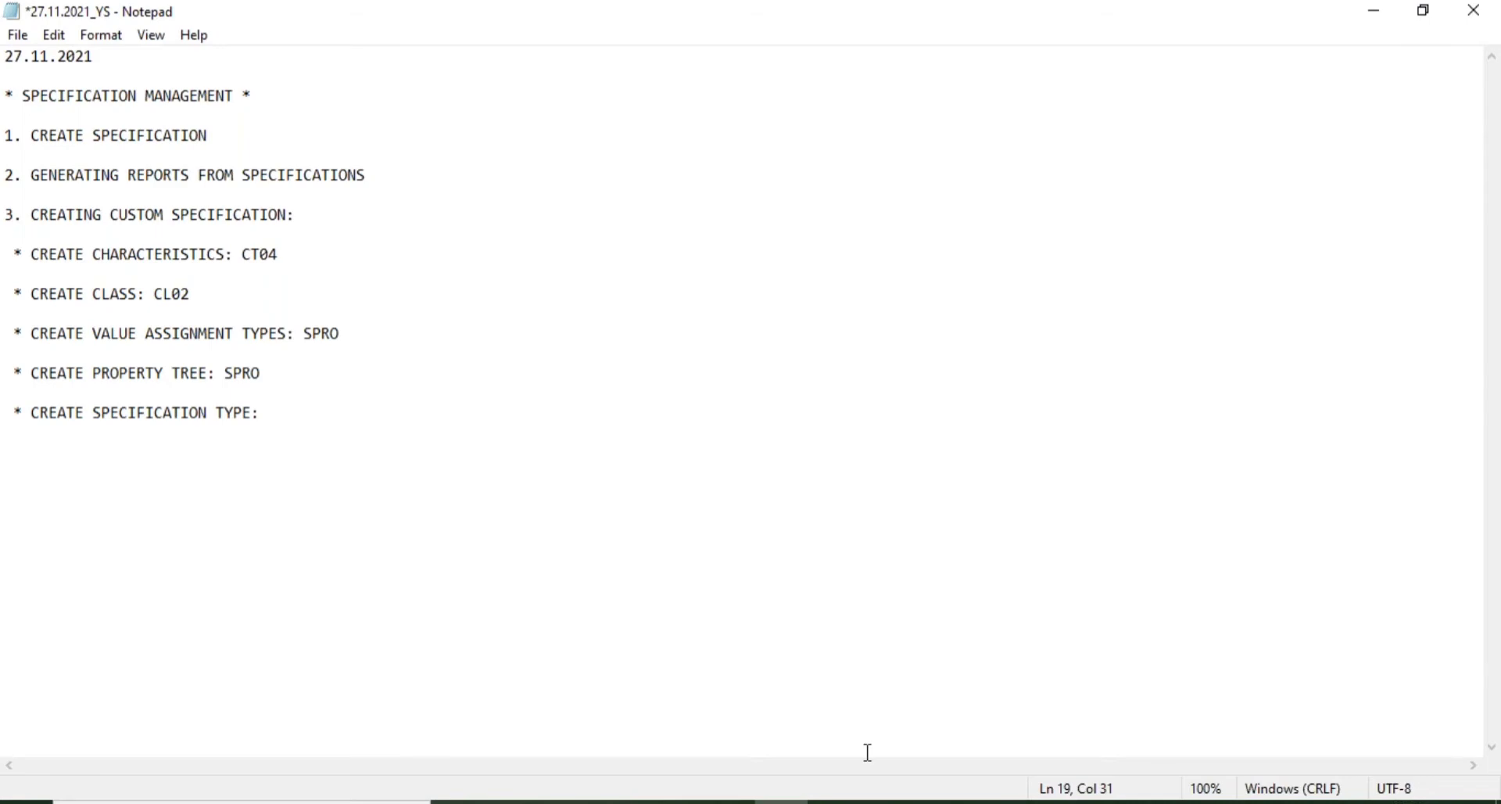
{"action": "left_click", "coordinate": [1010, 710]}
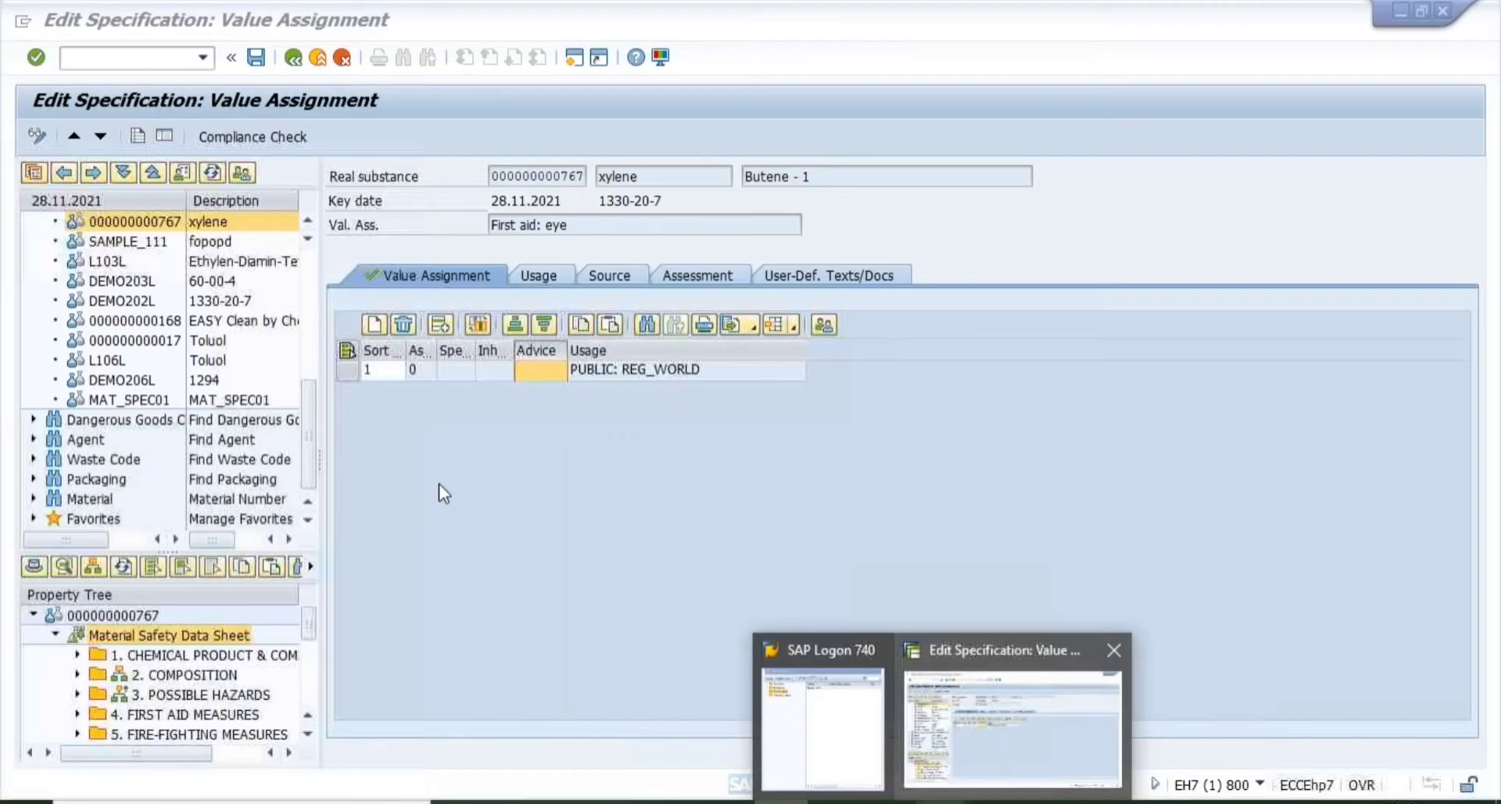
- Open the Specification Type value list for xylene and scroll to the Z* entries
{"action": "left_click", "coordinate": [148, 617]}
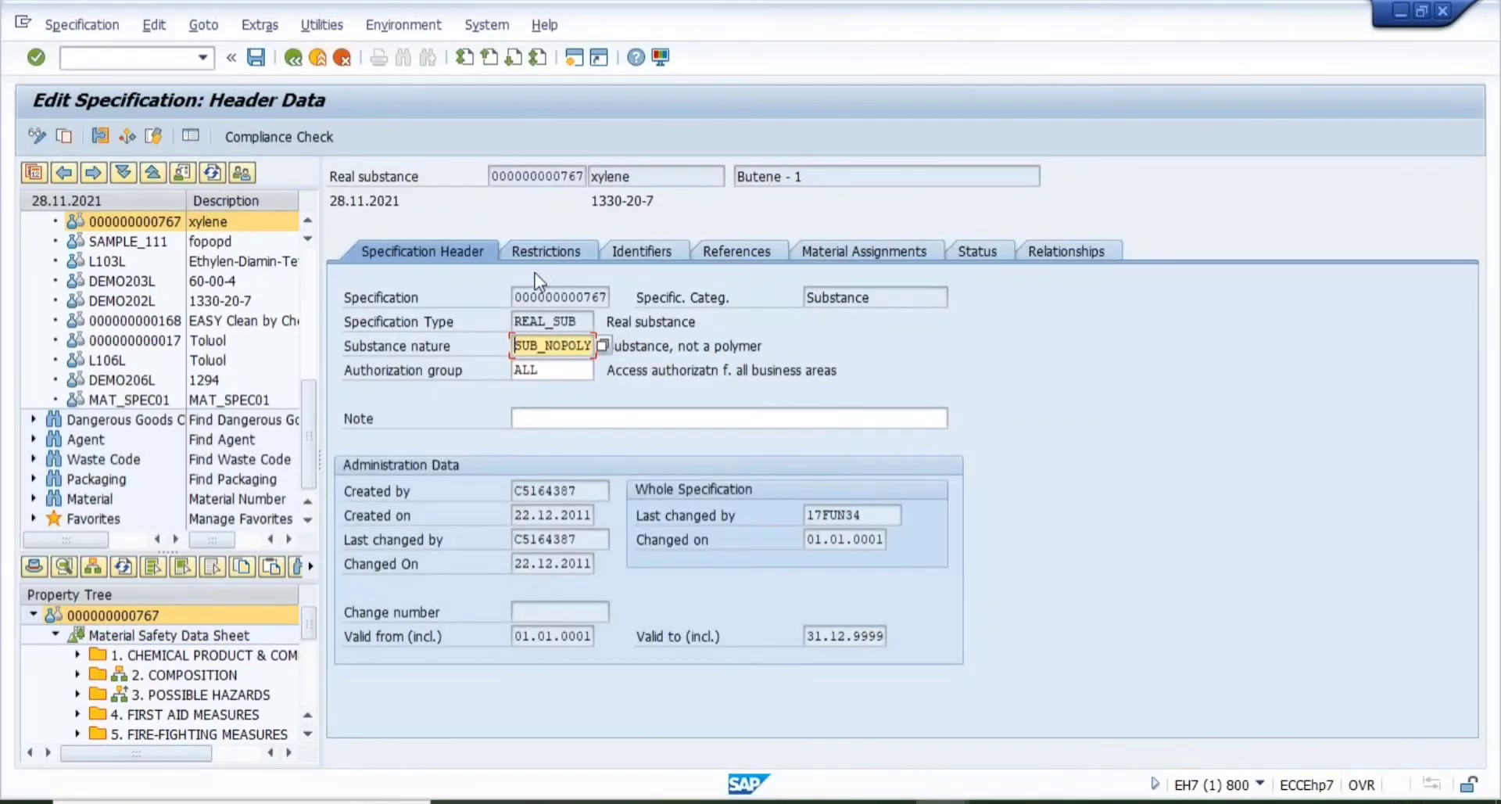
{"action": "left_click", "coordinate": [586, 321]}
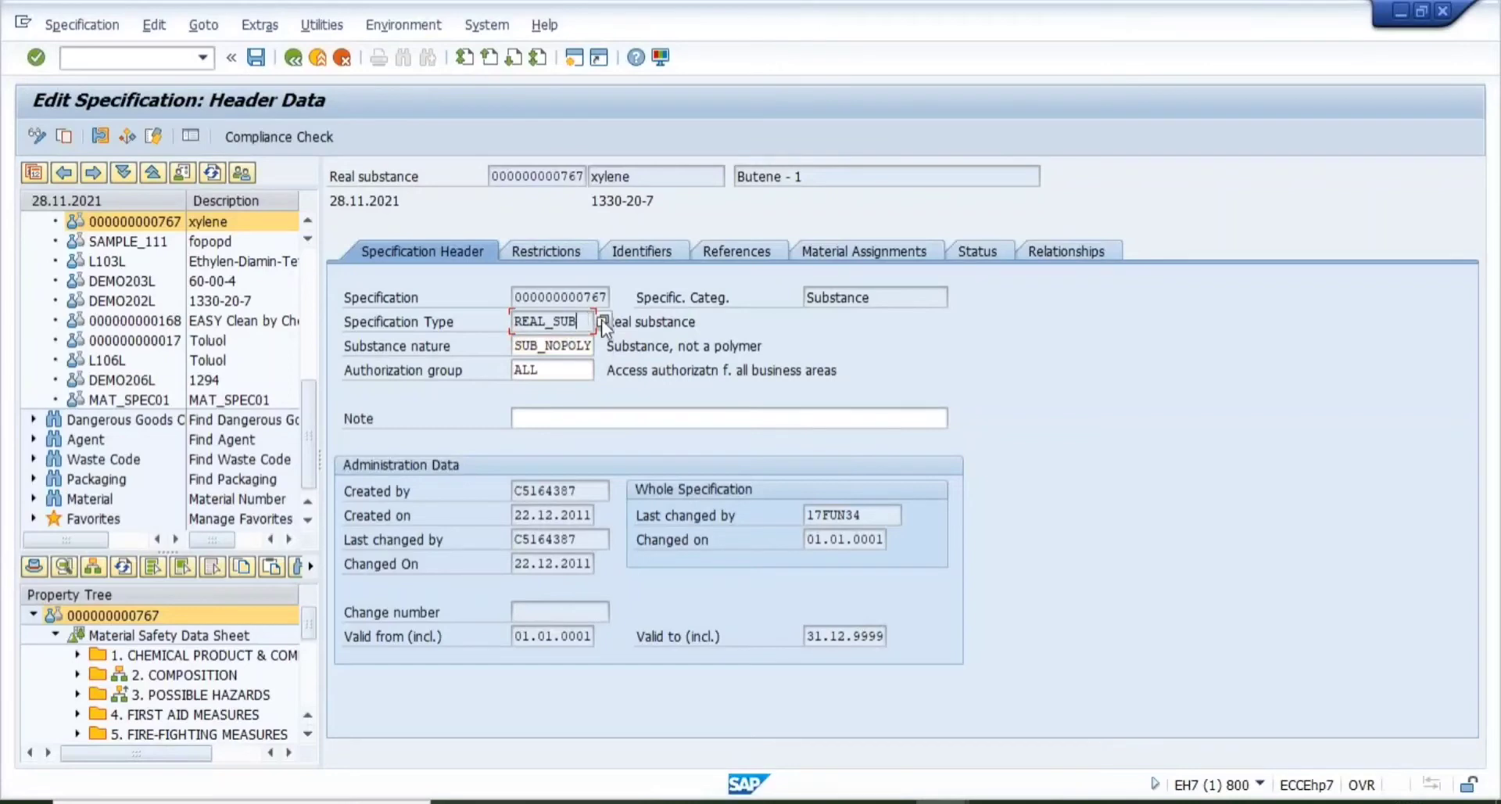
{"action": "left_click", "coordinate": [603, 322]}
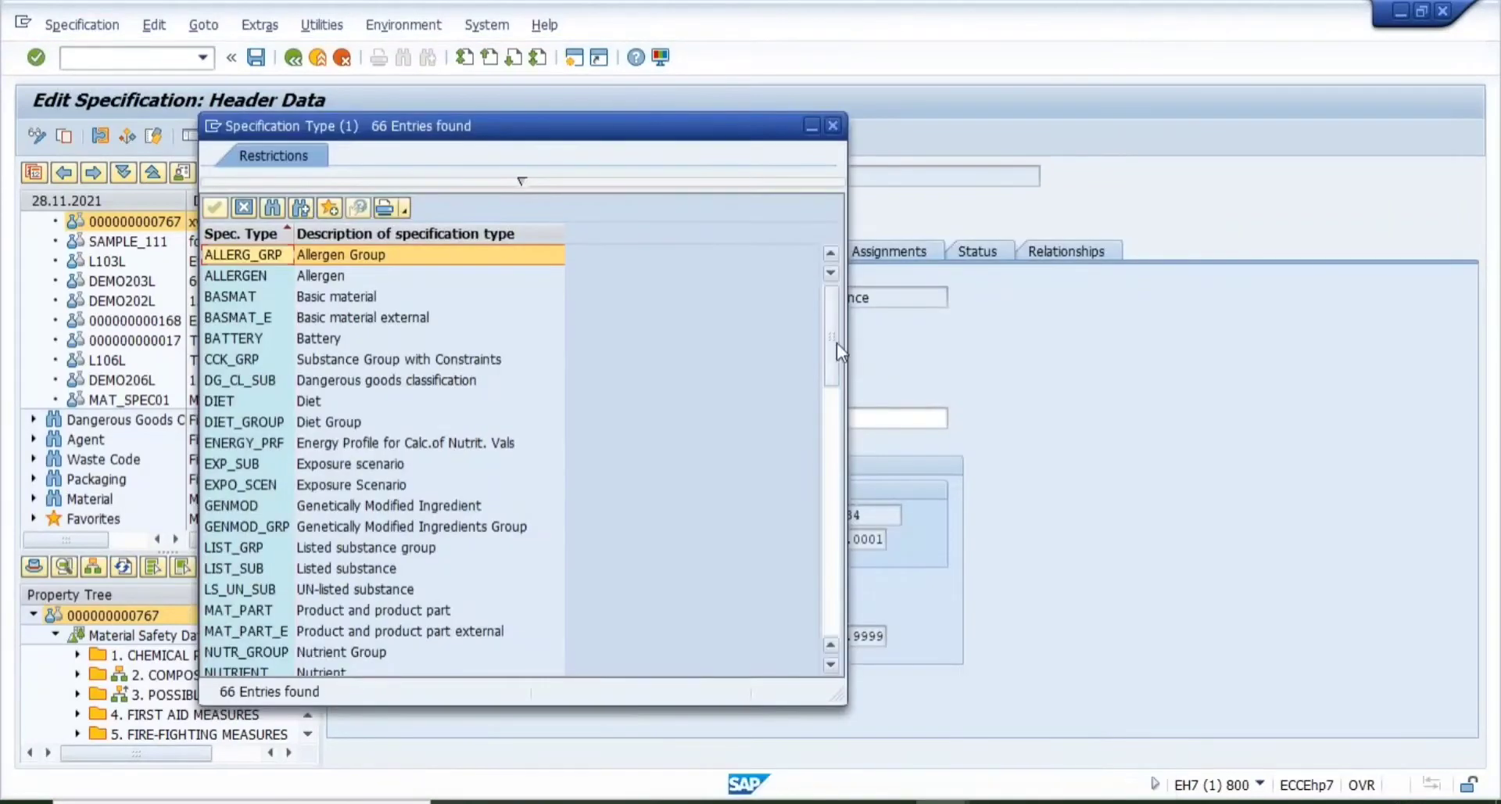
{"action": "left_click_drag", "start_coordinate": [837, 344], "coordinate": [830, 594]}
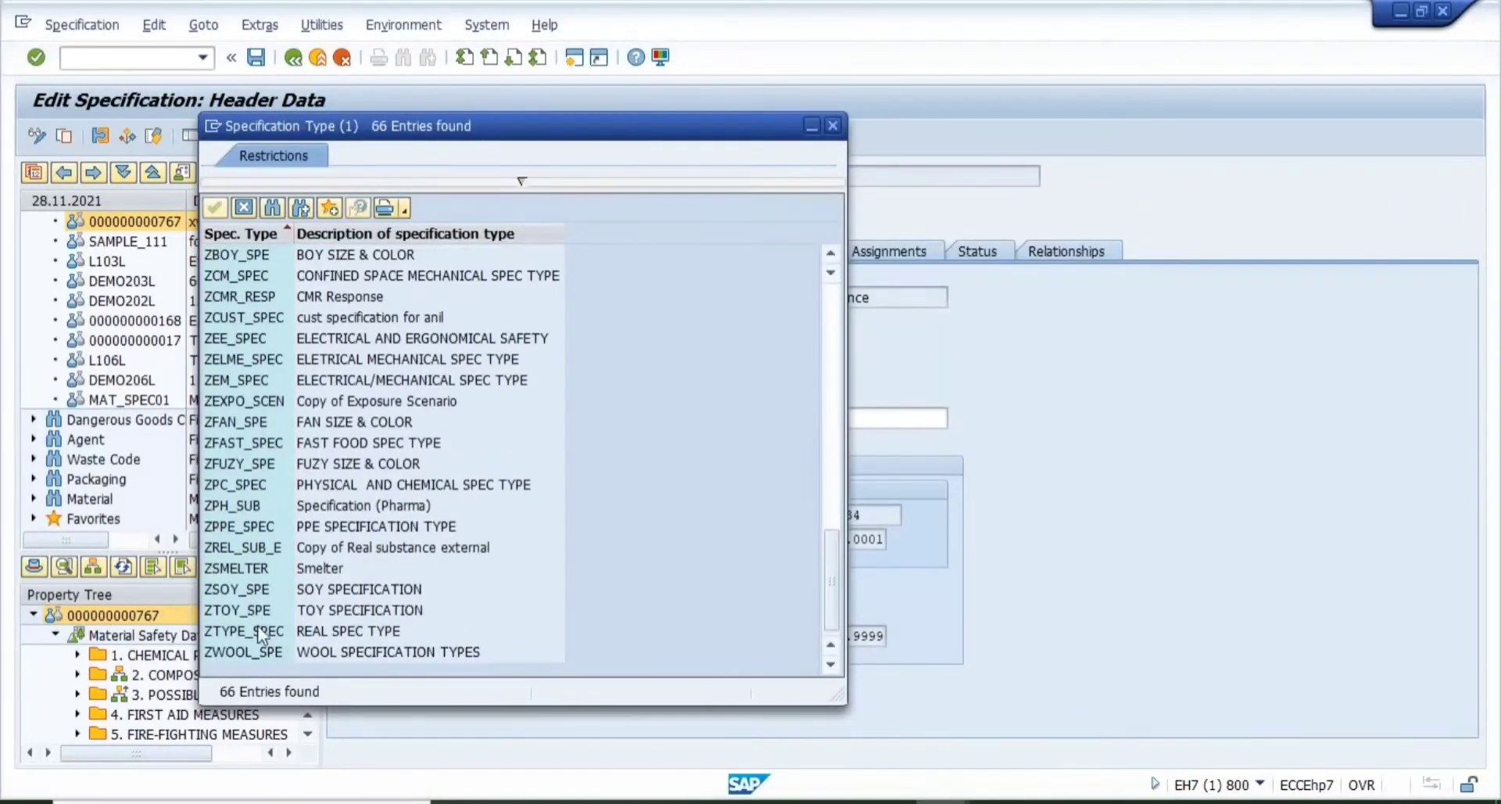
- Look over ZTYPE_SPEC, ZWOOL_SPE, ZPPE_SPEC, ZFUZY_SPE, ZFAN_SPE, ZEXPO_SCEN, dismissing the list unchanged
{"action": "left_click", "coordinate": [257, 628]}
{"action": "left_click", "coordinate": [255, 650]}
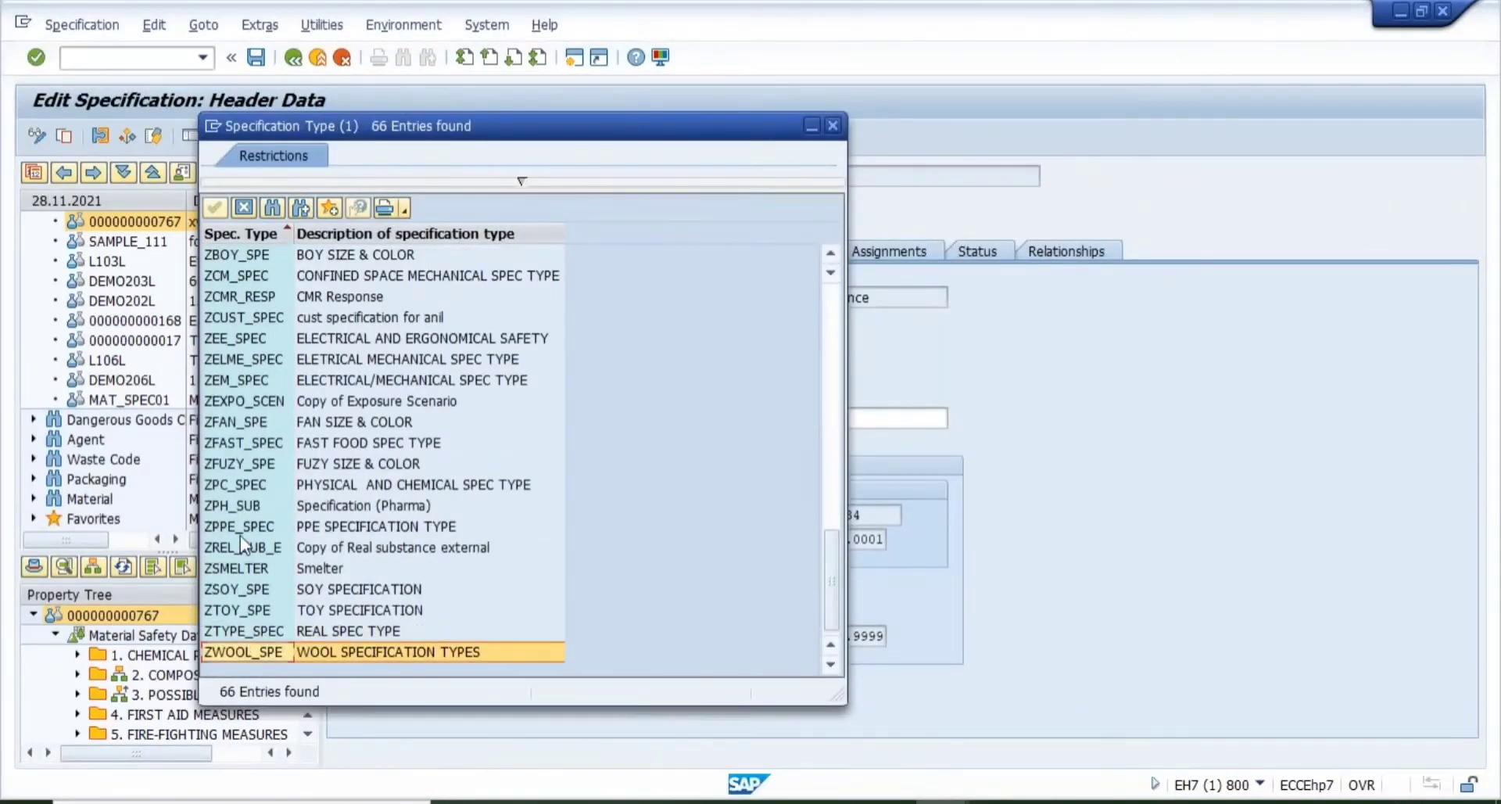
{"action": "left_click", "coordinate": [236, 525]}
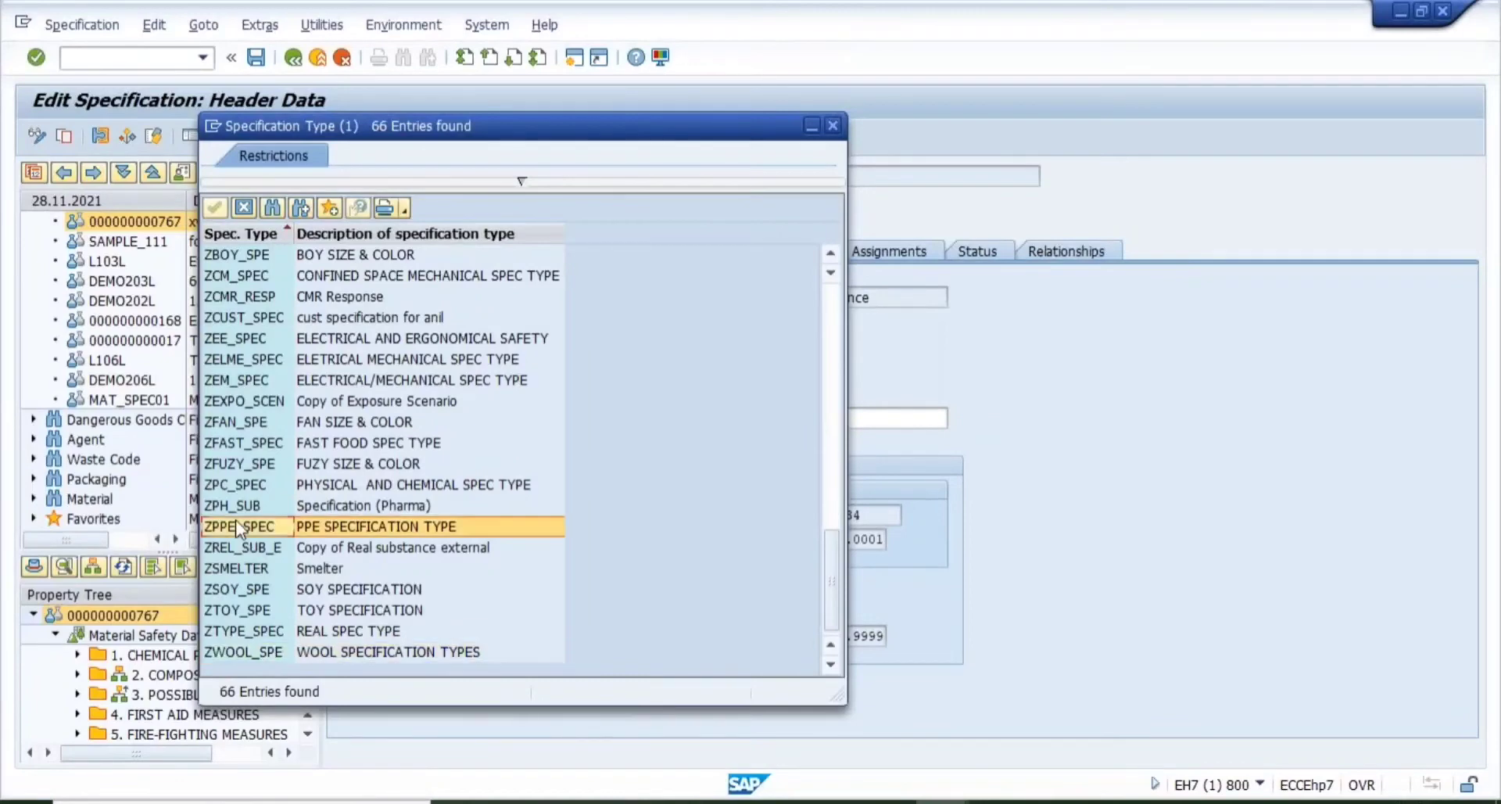
{"action": "left_click", "coordinate": [236, 462]}
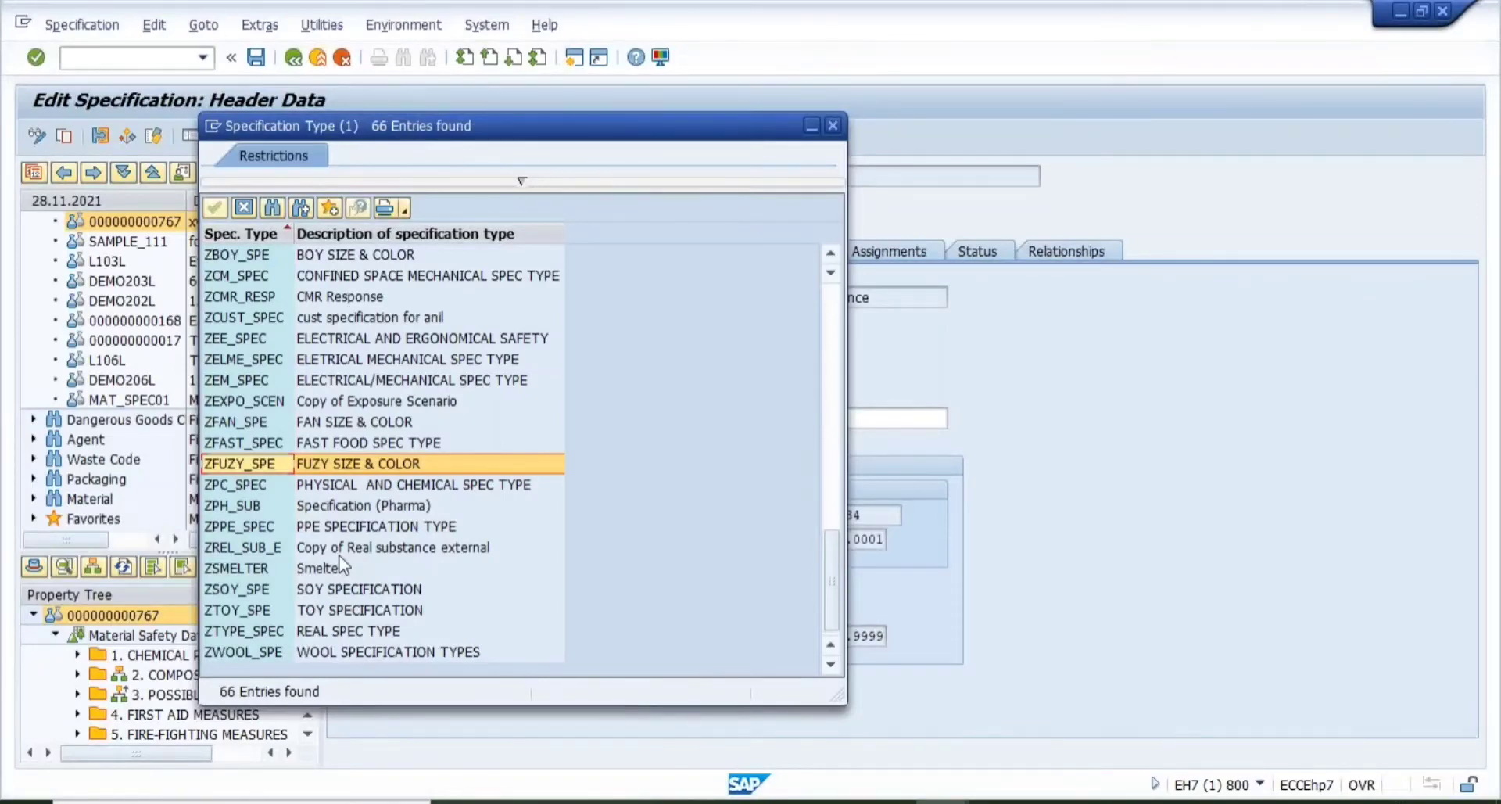
{"action": "left_click", "coordinate": [209, 655]}
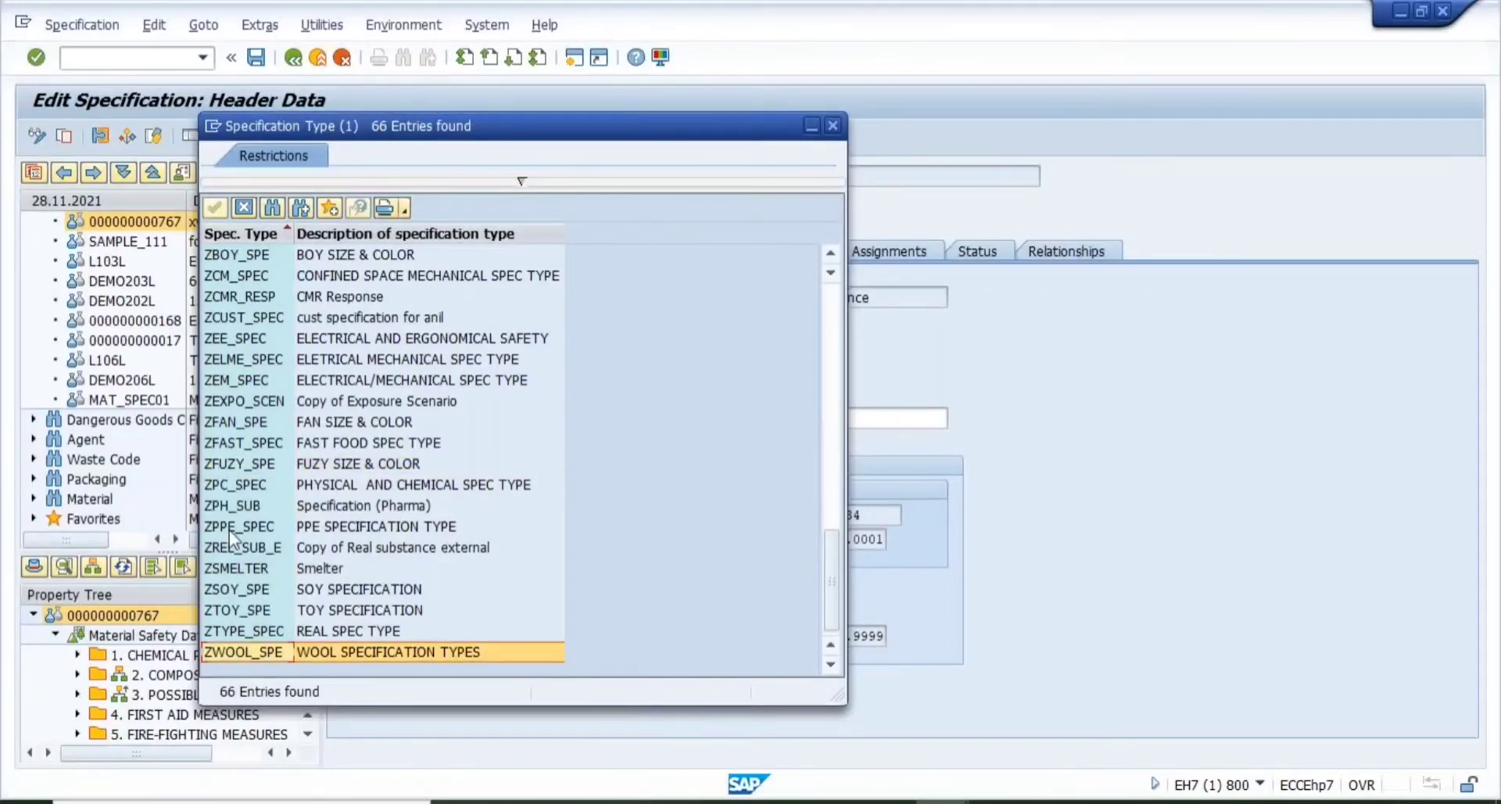
{"action": "left_click", "coordinate": [209, 533]}
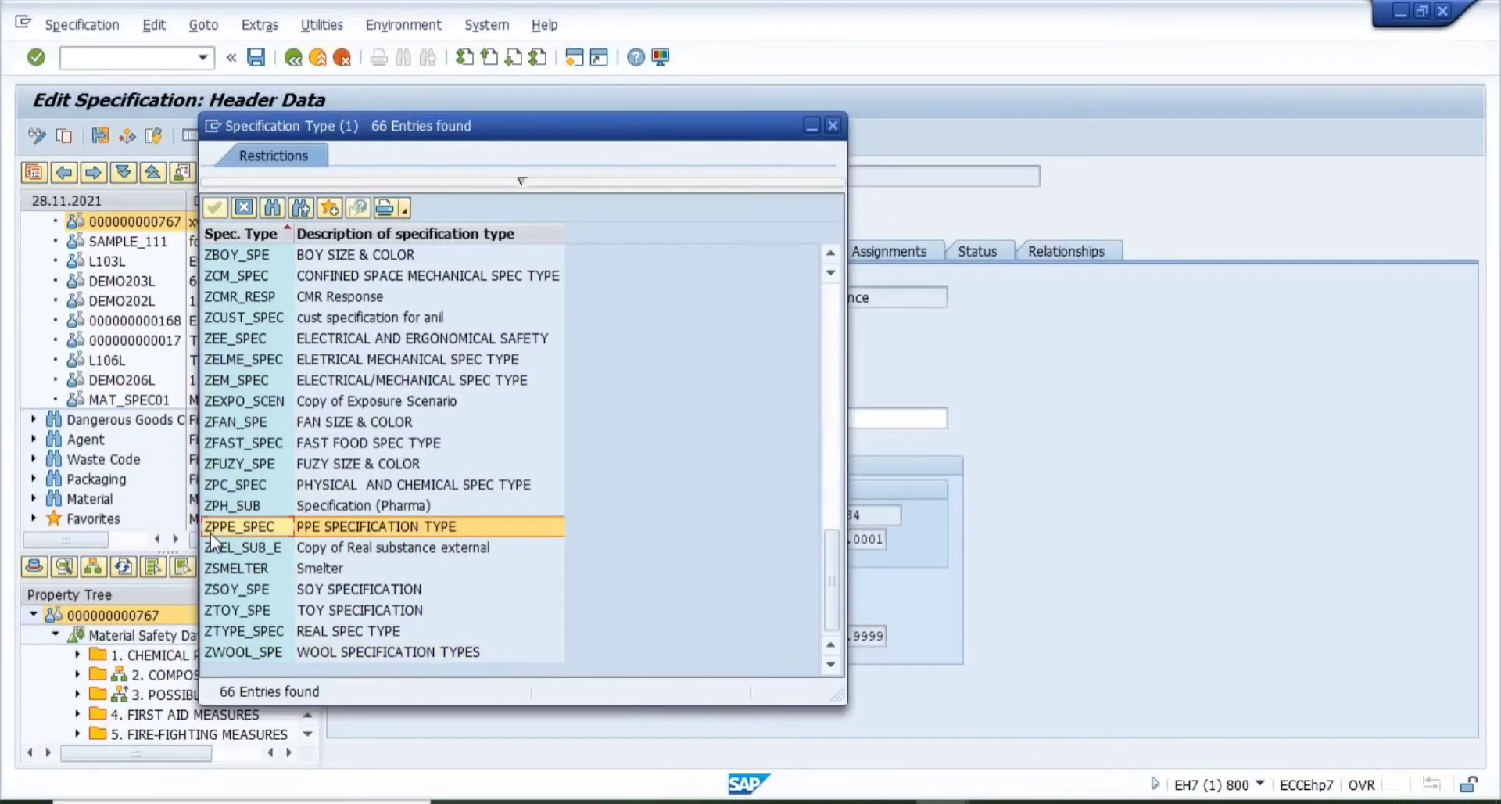
{"action": "left_click", "coordinate": [226, 420]}
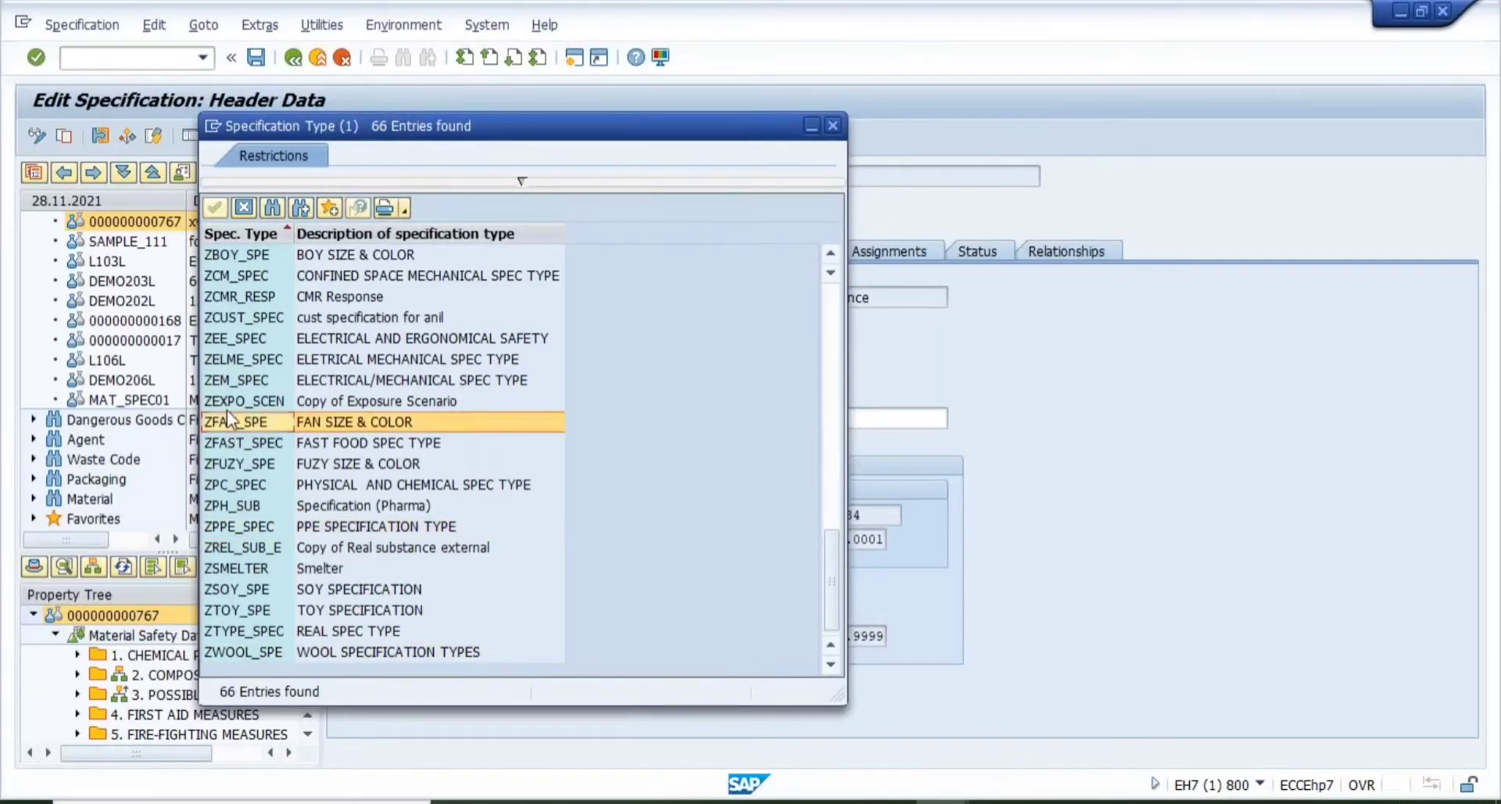
{"action": "left_click", "coordinate": [226, 408]}
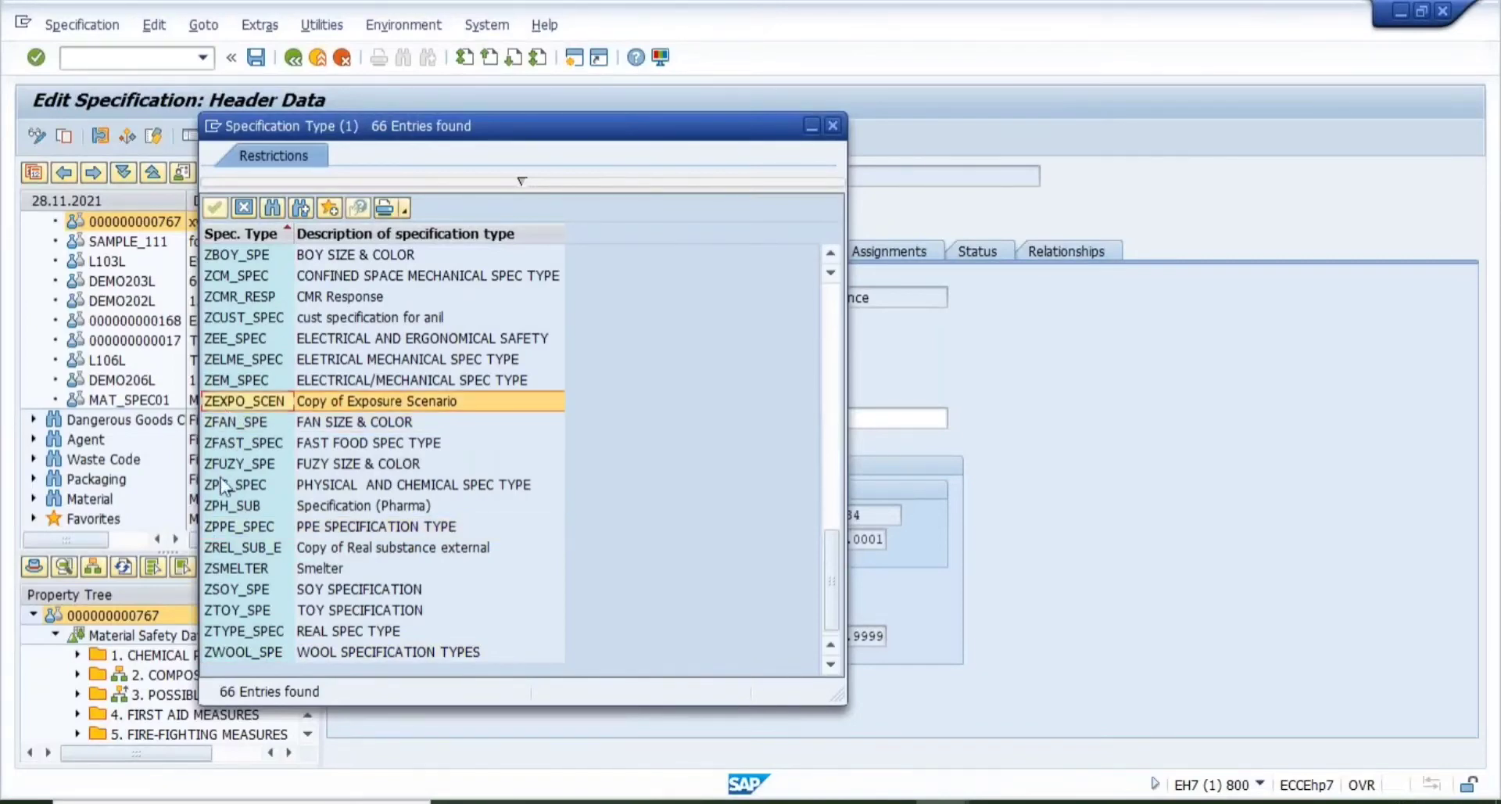
{"action": "left_click", "coordinate": [218, 659]}
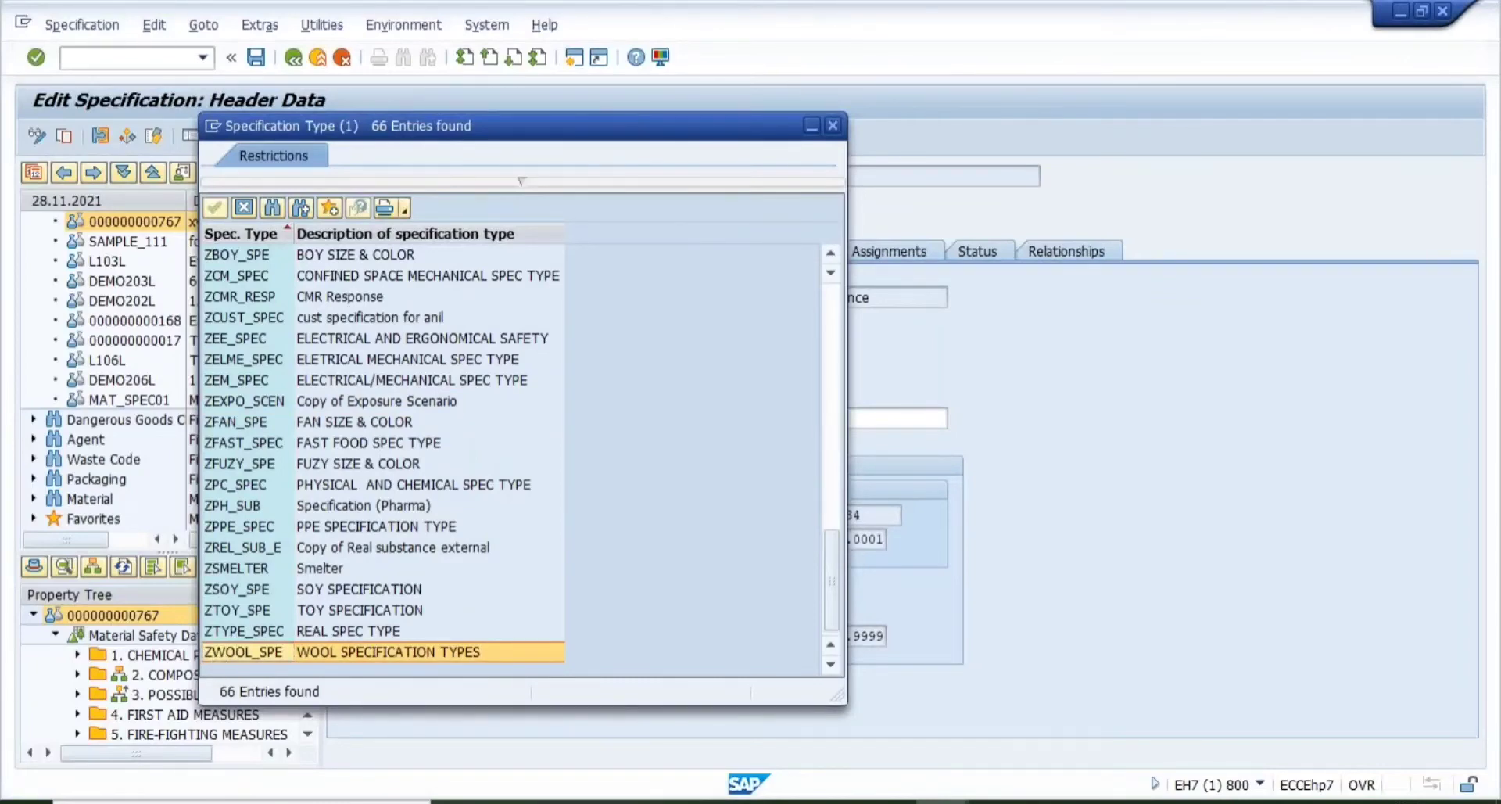
{"action": "key", "text": "Escape"}
{"action": "key", "text": "alt+Tab"}
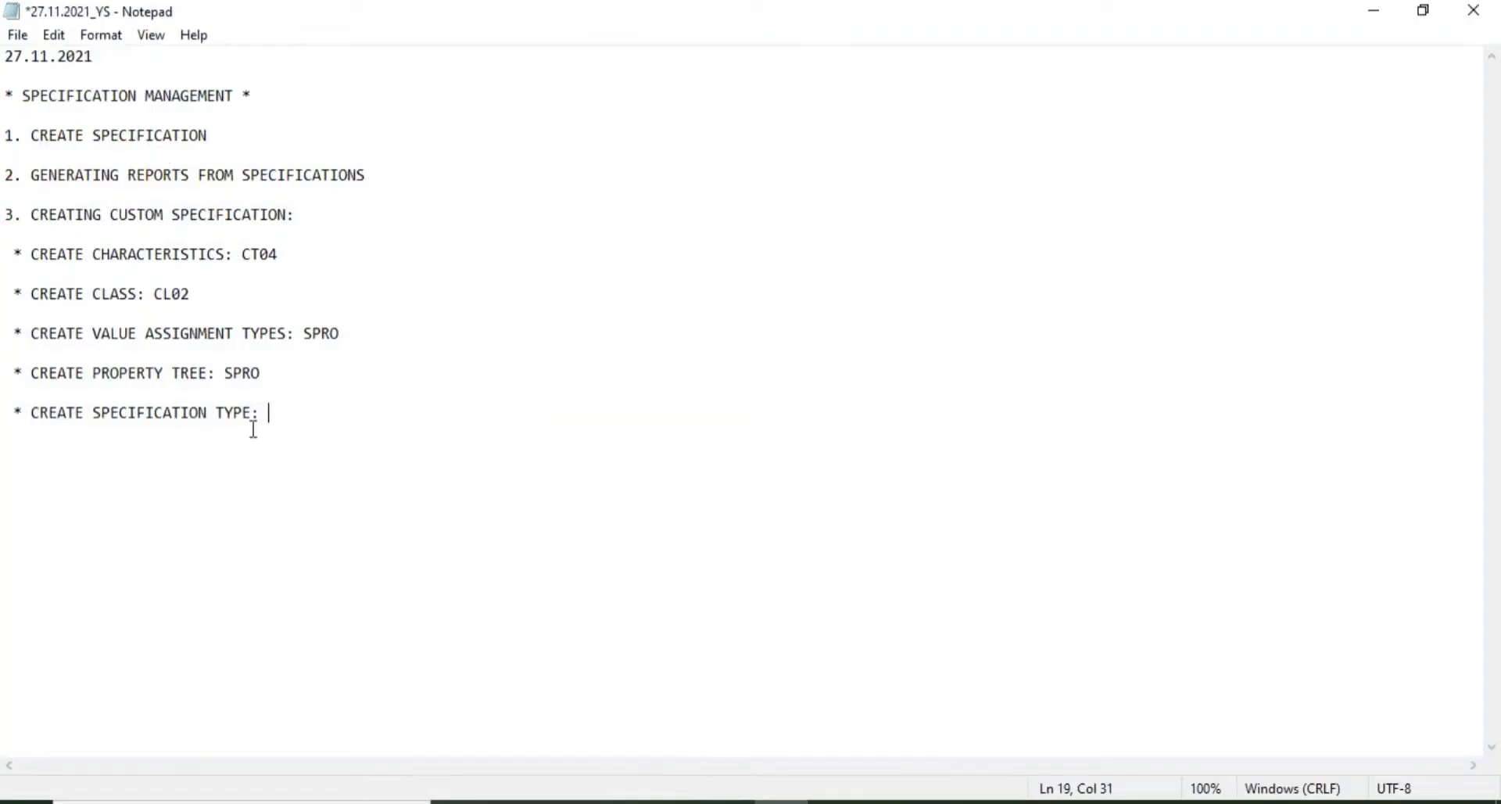
- Add SPRO to the specification type step and the bullet '* GO BACK TO VAT AND ASSIGN SPECIFICATION TYPE'
{"action": "type", "text": "SPRO"}
{"action": "key", "text": "Return"}
{"action": "key", "text": "Return"}
{"action": "type", "text": "* GO BACK "}
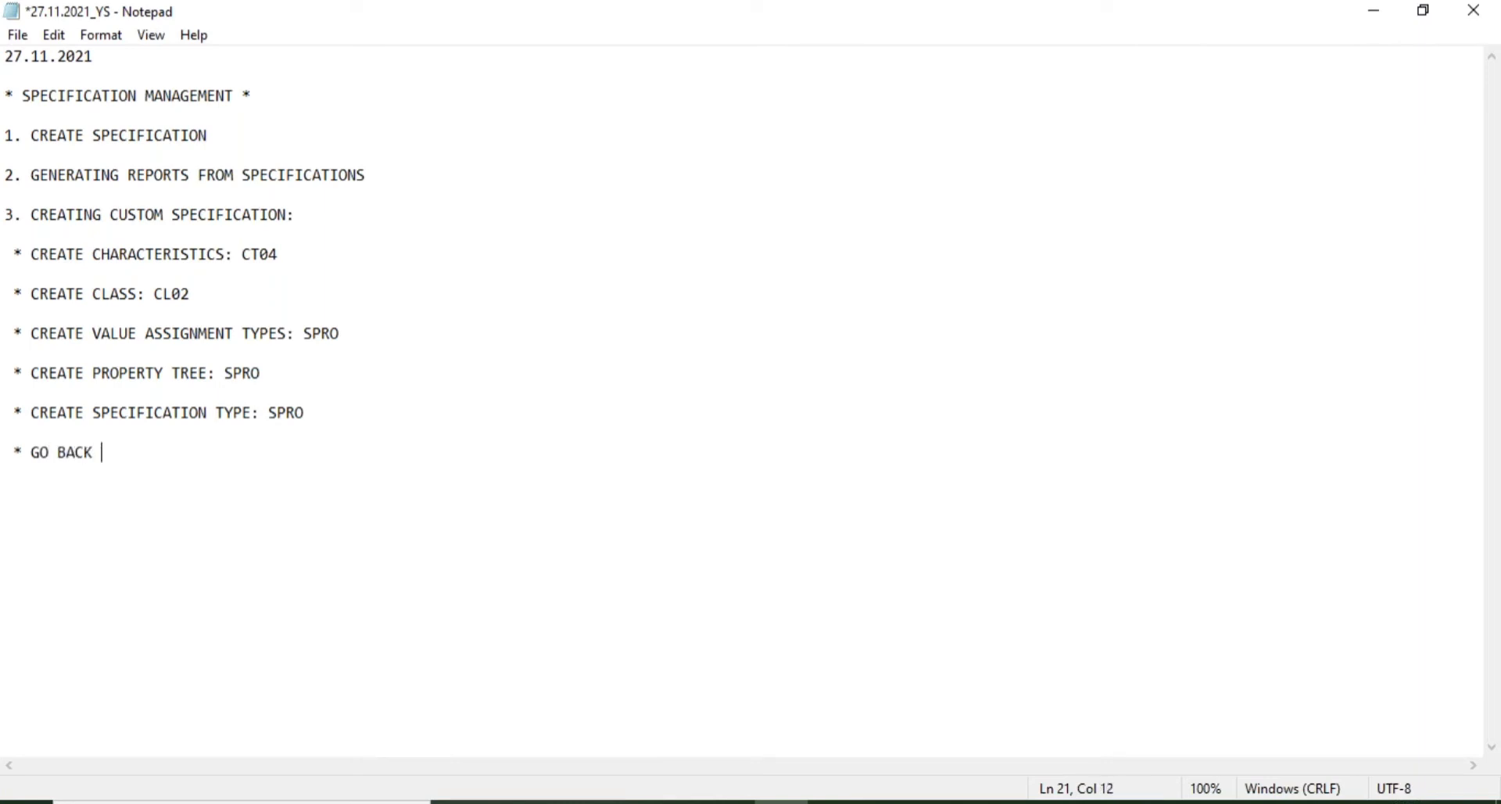
{"action": "type", "text": "TO VAT AND ASSIGN "}
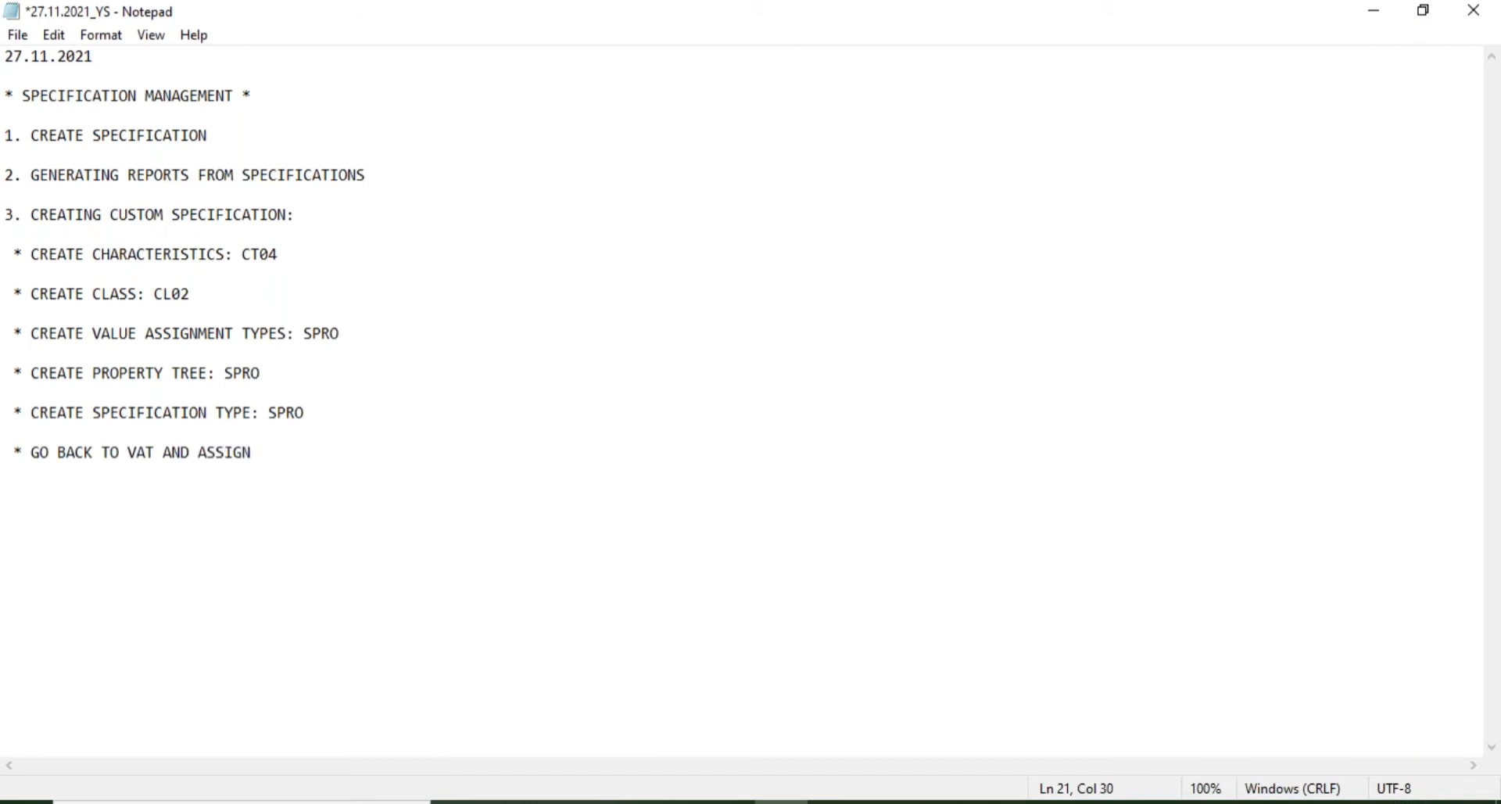
{"action": "type", "text": "SPECIFICATION TYPE"}
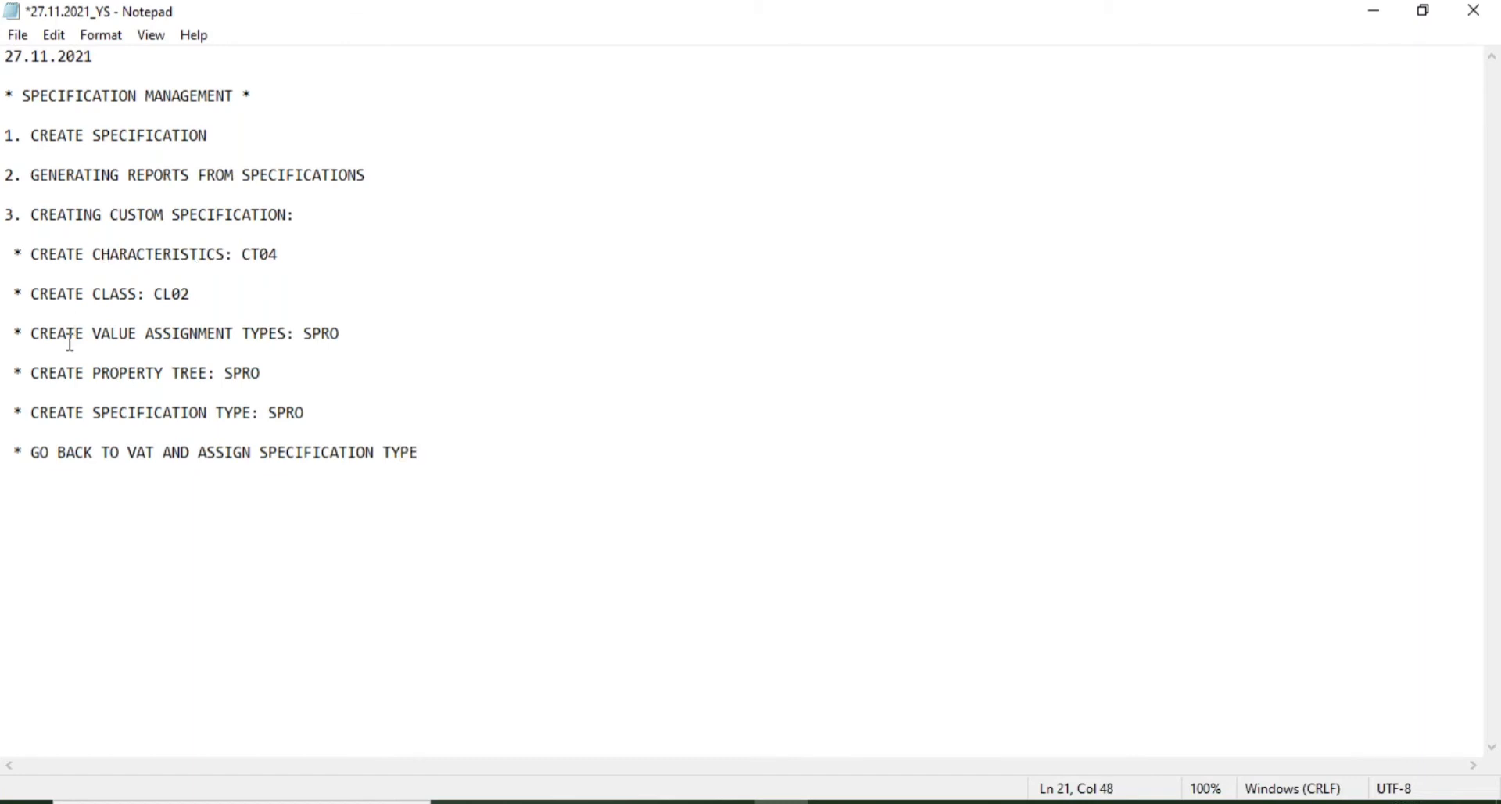
{"action": "left_click_drag", "start_coordinate": [32, 333], "coordinate": [293, 344]}
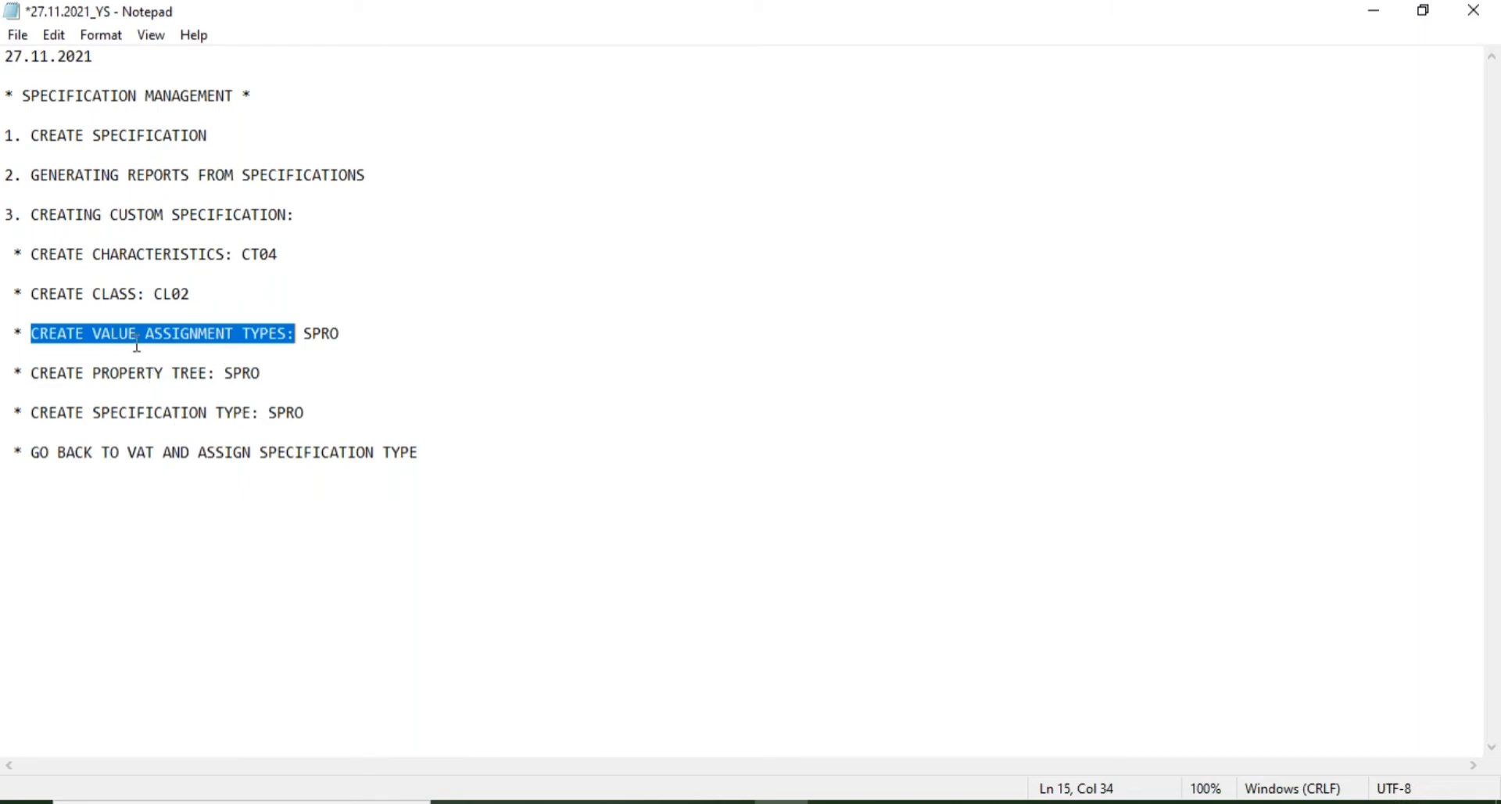
- Add bullets '* CREATE TABLE BASED VALUE ASSIGNMENTS' and '* GO TO SPECIFICATION WORKBENCH AND CREATE SPECIFICATION'
{"action": "left_click", "coordinate": [441, 451]}
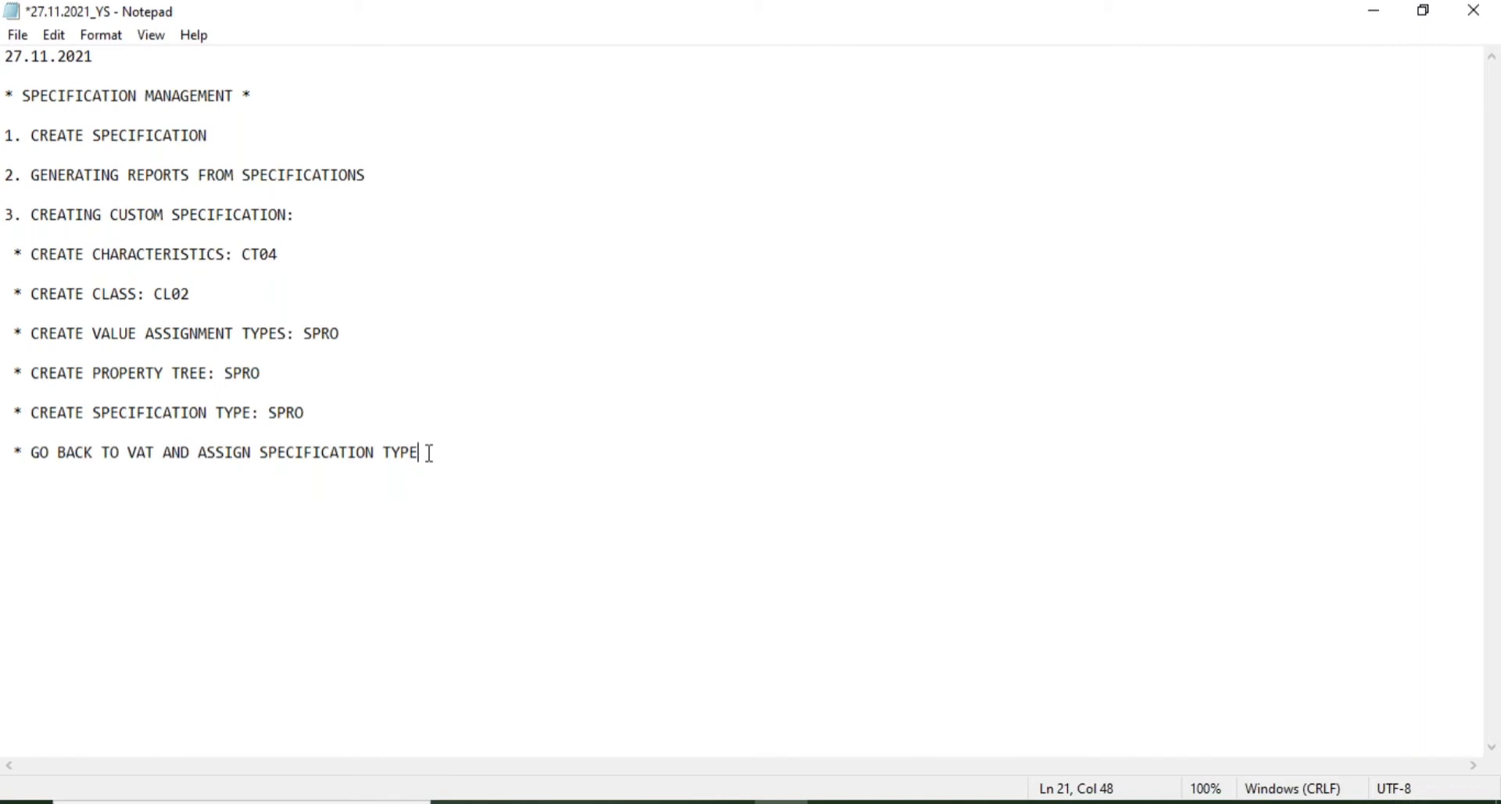
{"action": "key", "text": "Return"}
{"action": "key", "text": "Return"}
{"action": "type", "text": "* C"}
{"action": "key", "text": "BackSpace"}
{"action": "type", "text": "CREATE TABLE BASED "}
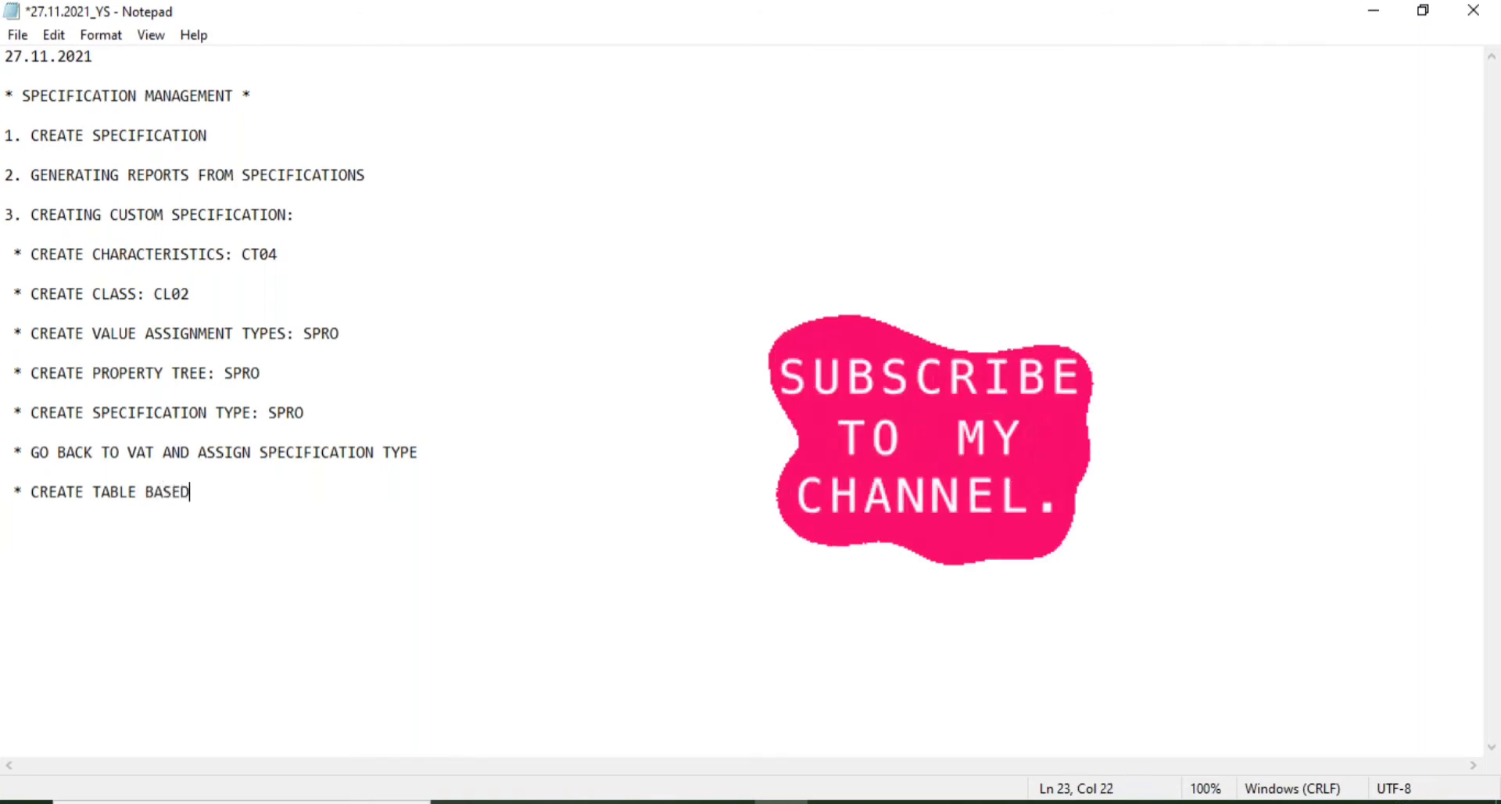
{"action": "type", "text": "VALUE ASSIGNMENT"}
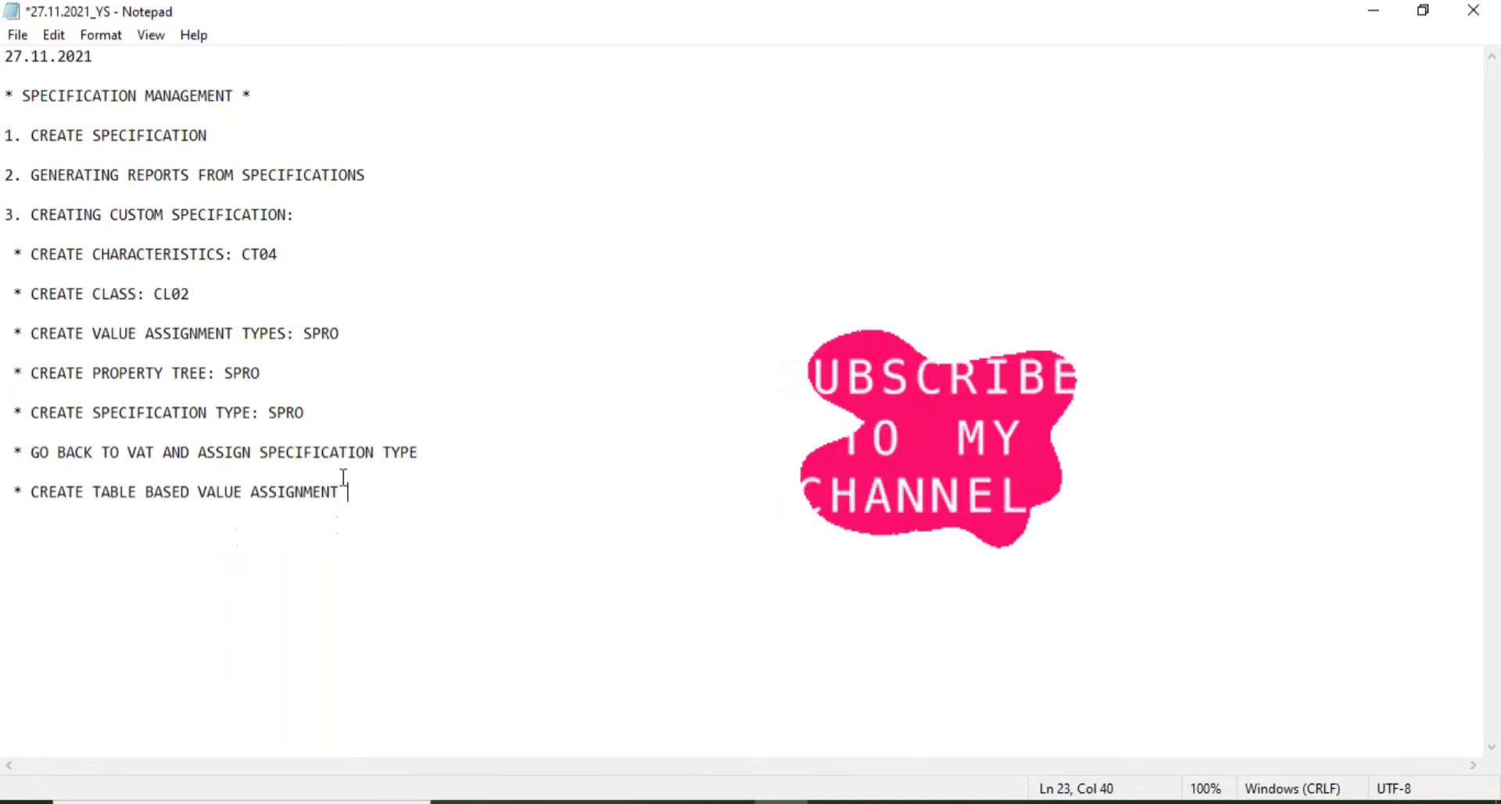
{"action": "key", "text": "BackSpace"}
{"action": "type", "text": "S"}
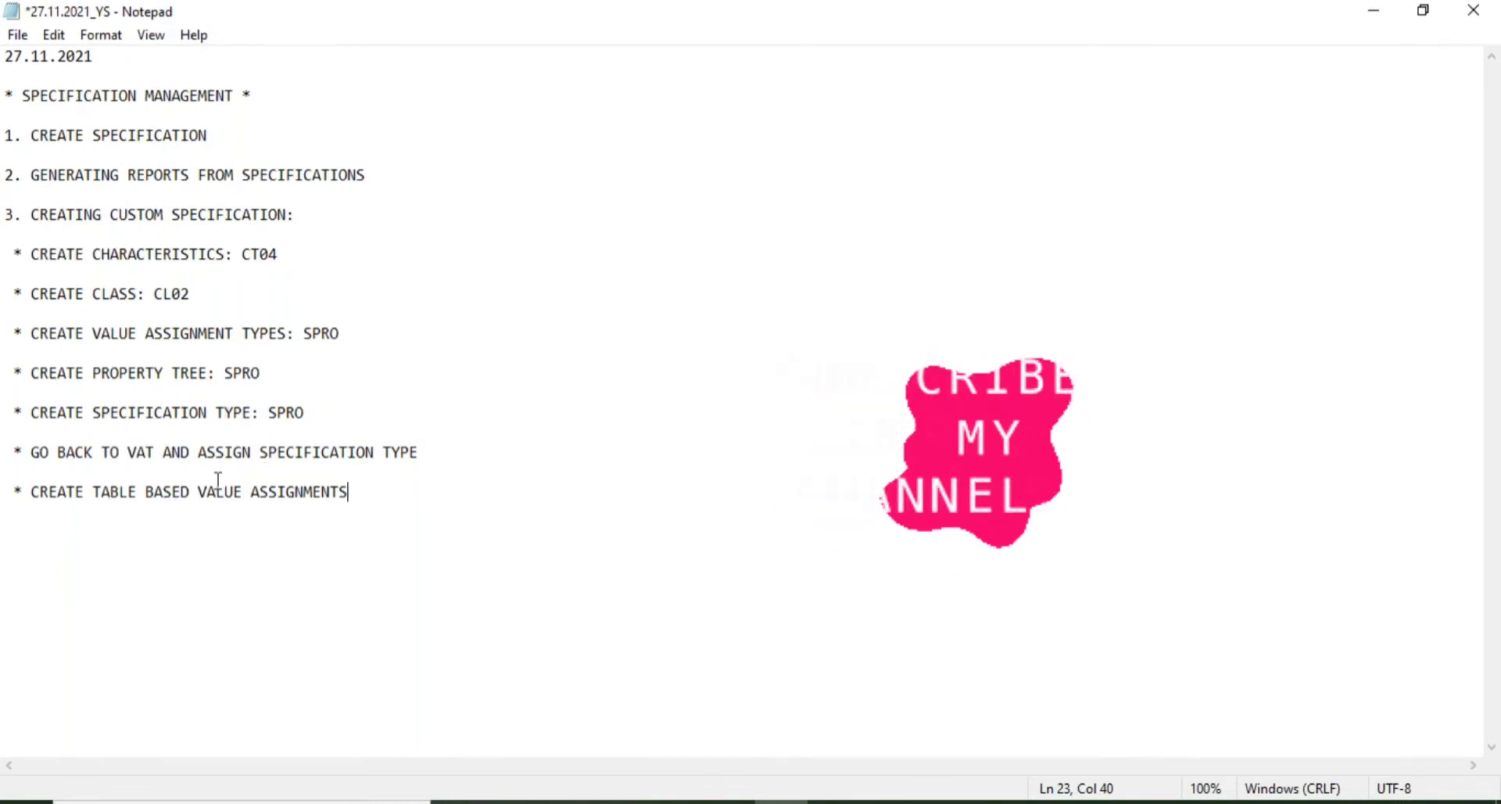
{"action": "key", "text": "Return"}
{"action": "key", "text": "Return"}
{"action": "type", "text": "* GO TO "}
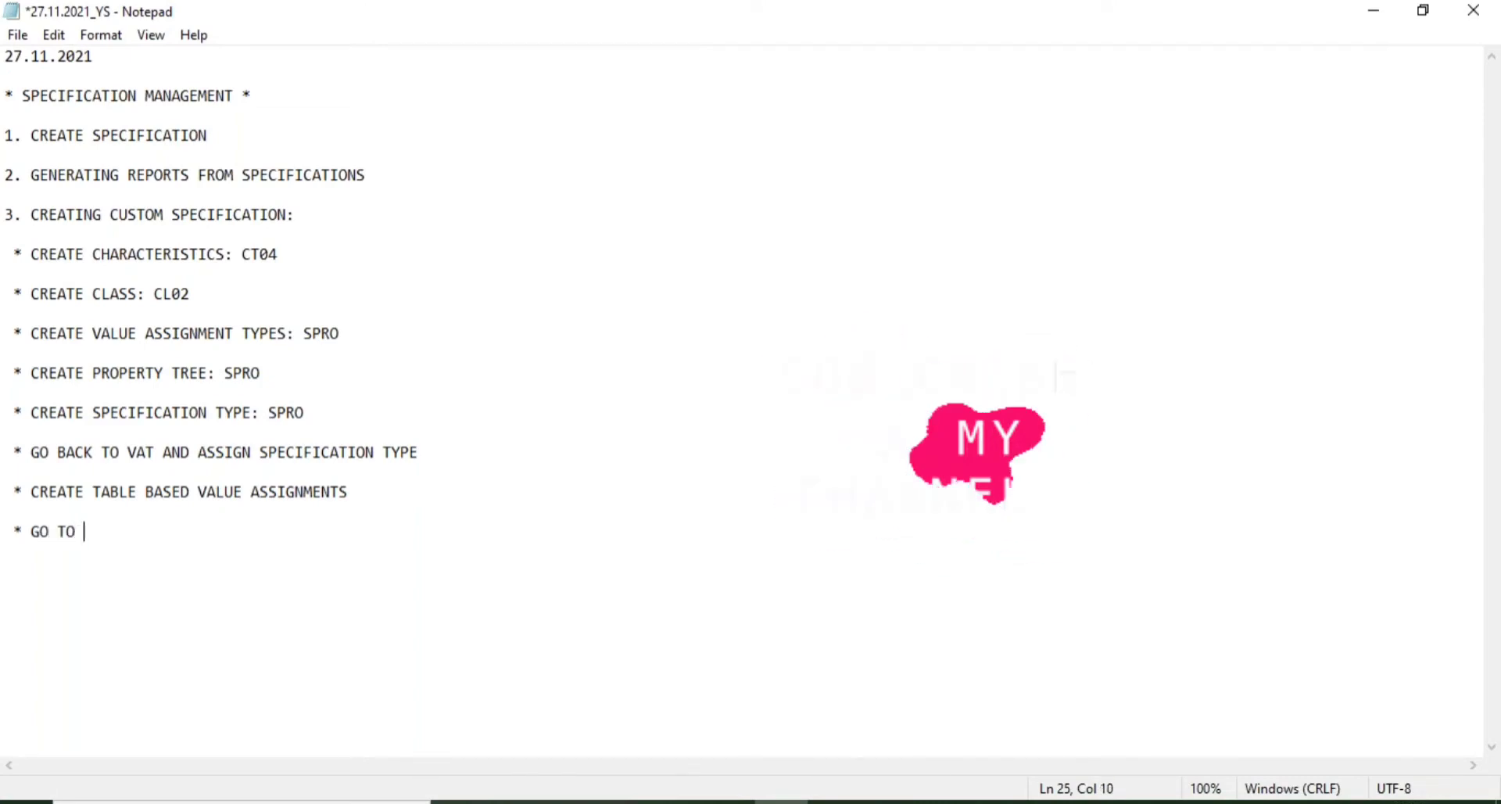
{"action": "type", "text": "SPECIFICATION"}
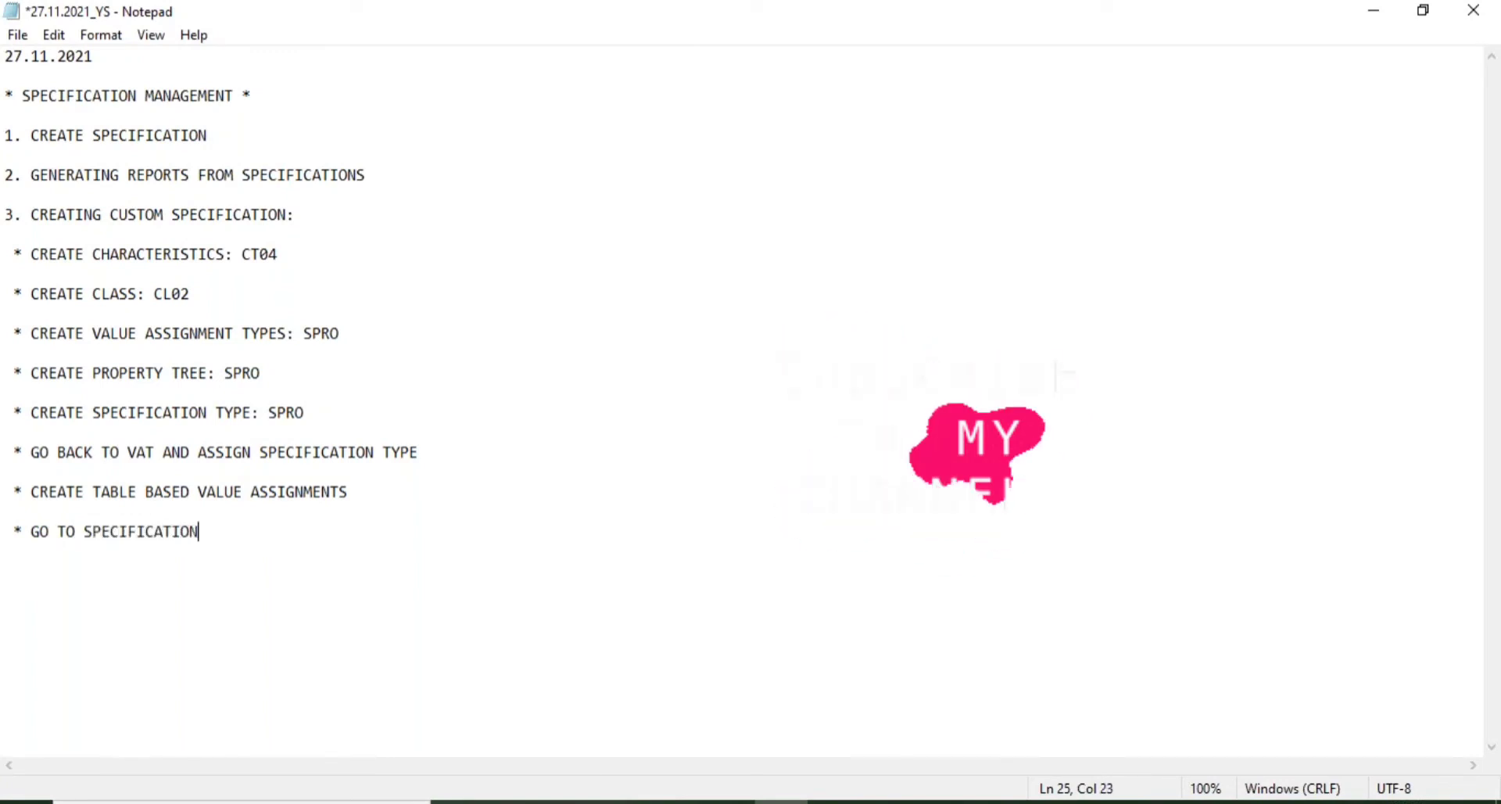
{"action": "type", "text": " WORKBENCH AND CREATE SPECIF"}
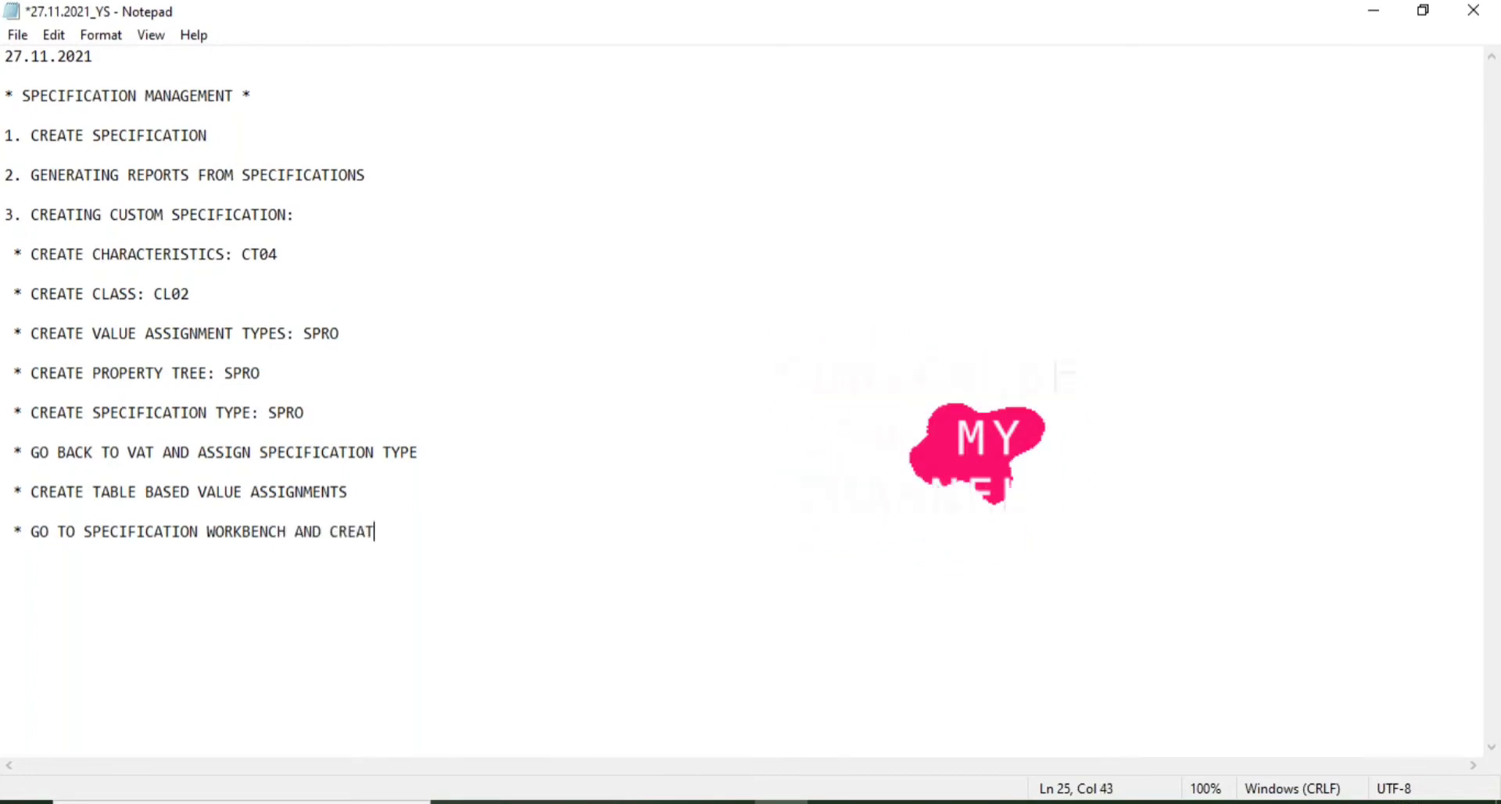
{"action": "type", "text": "ICATION"}
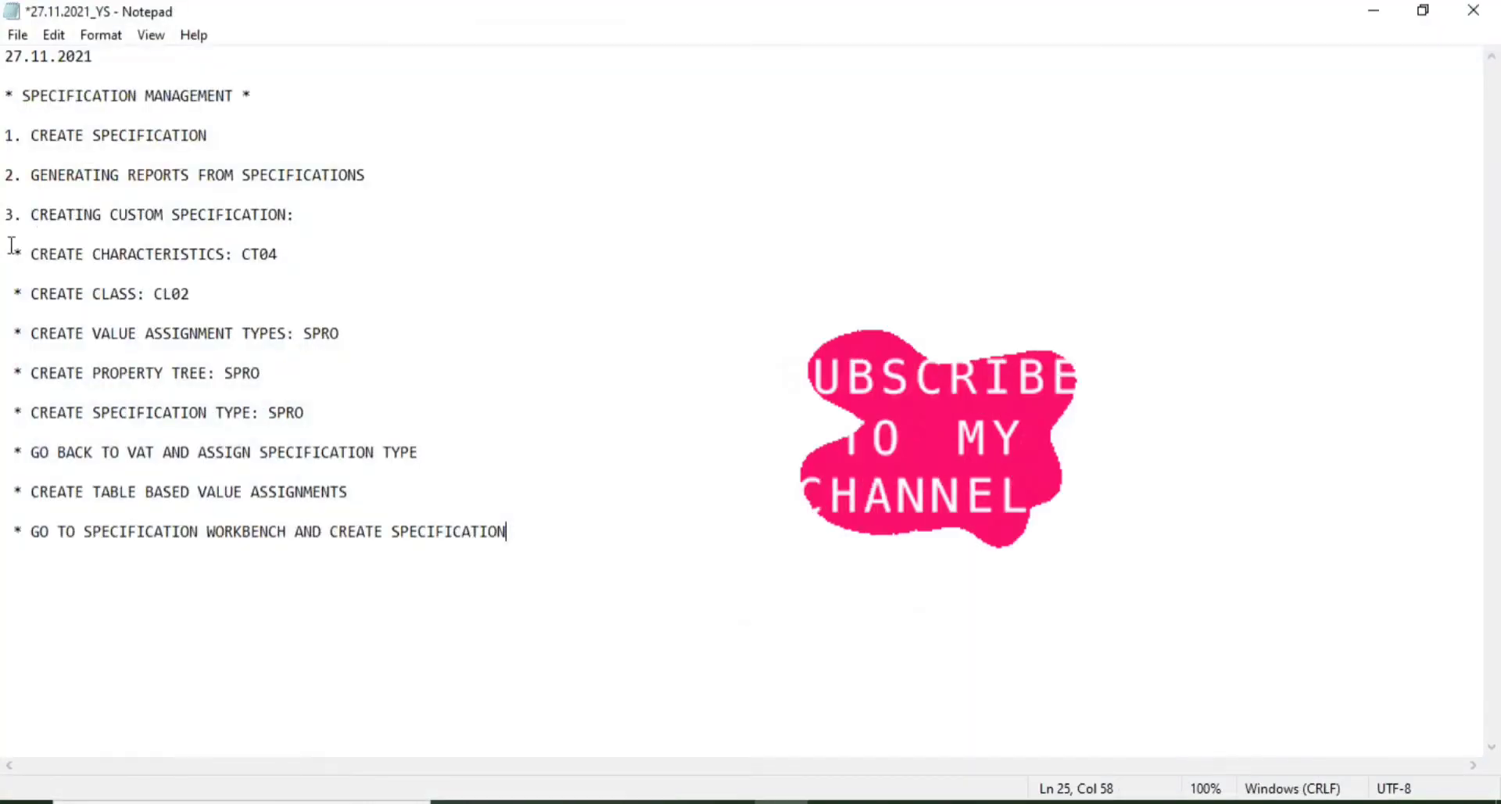
- In SAP, collapse and select the Substance node to reach the substance search screen, then return to Notepad
{"action": "mouse_move", "coordinate": [940, 800]}
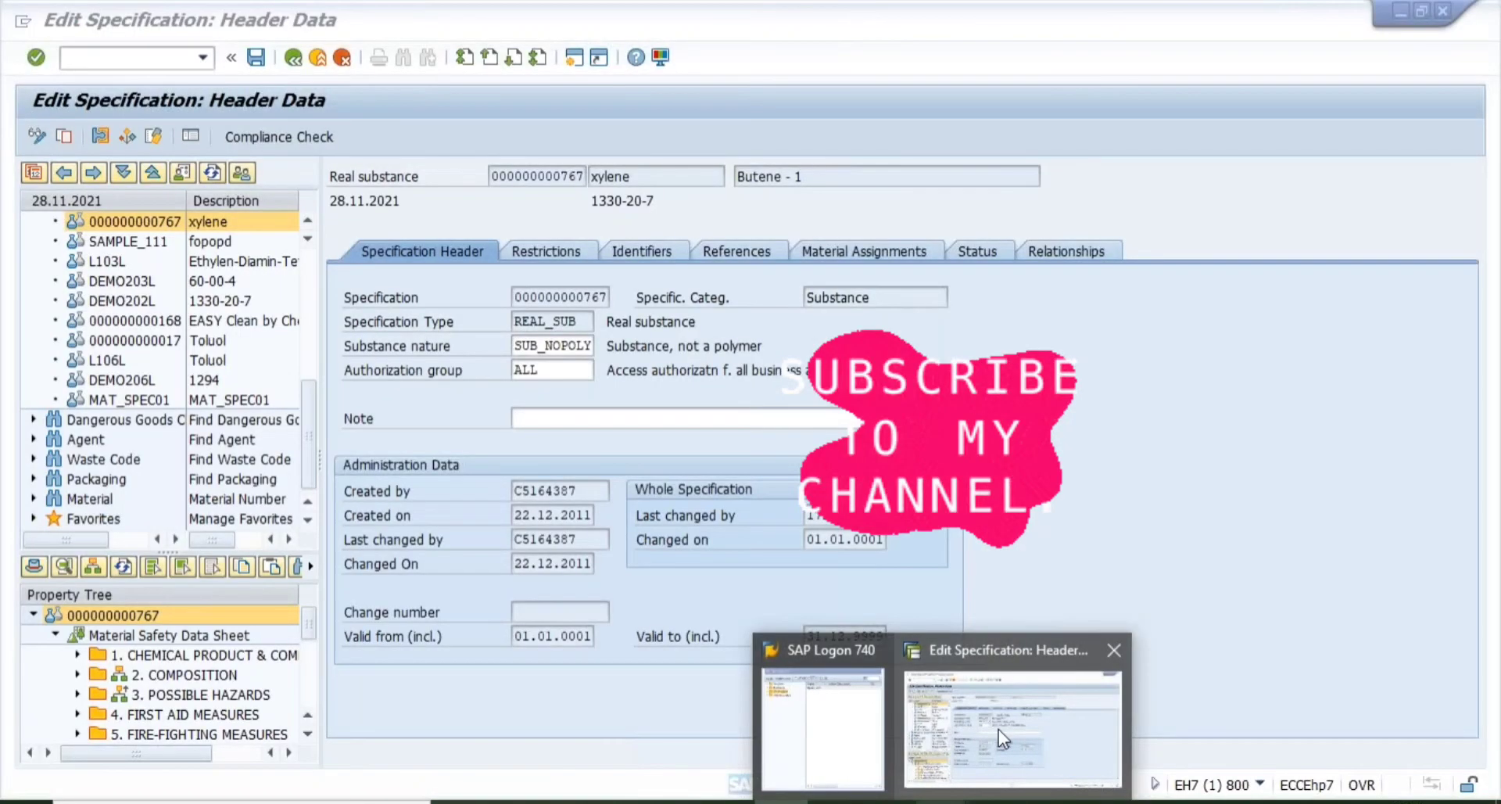
{"action": "left_click", "coordinate": [998, 729]}
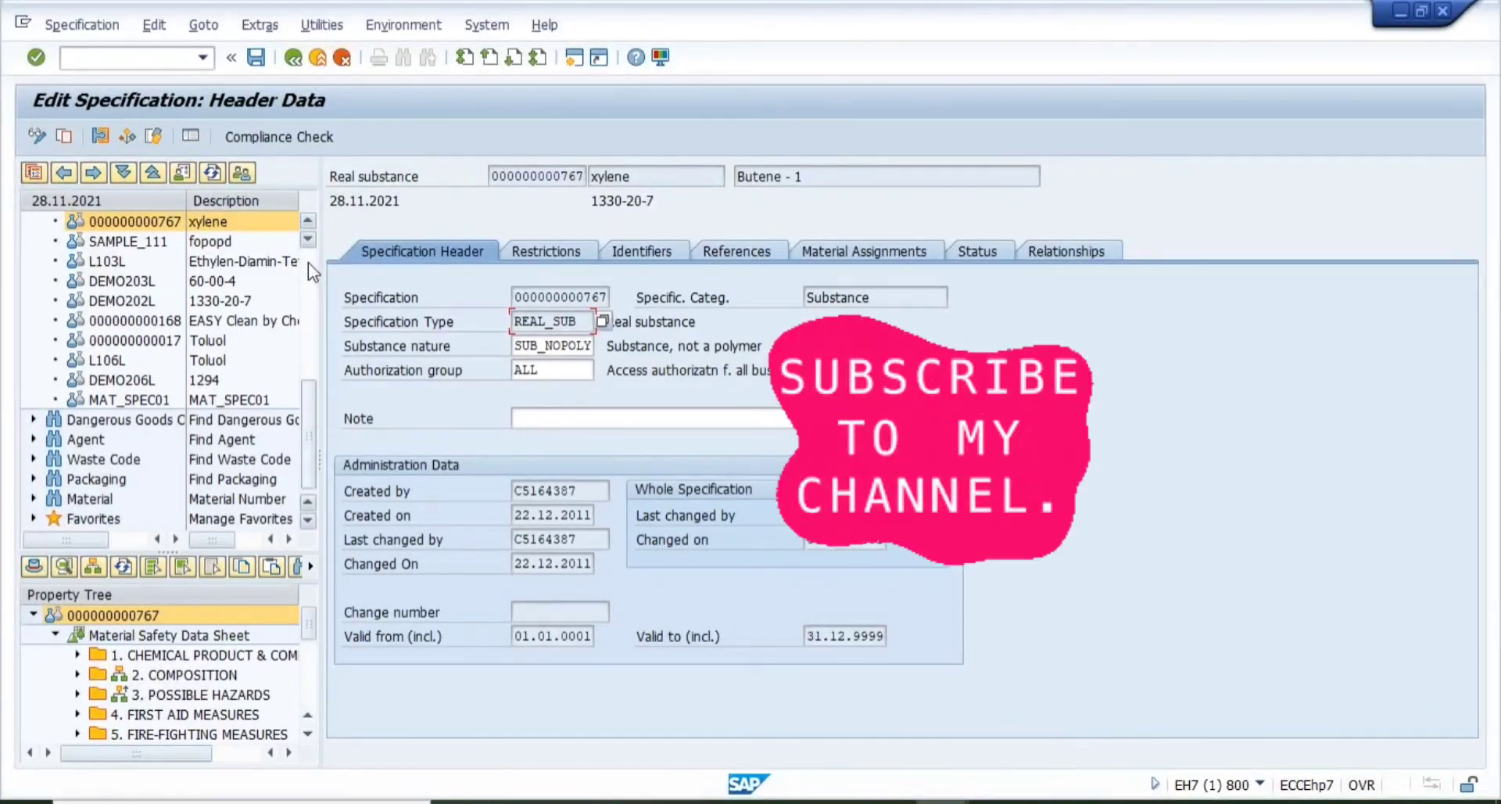
{"action": "scroll", "coordinate": [308, 261], "scroll_direction": "up", "scroll_amount": 5}
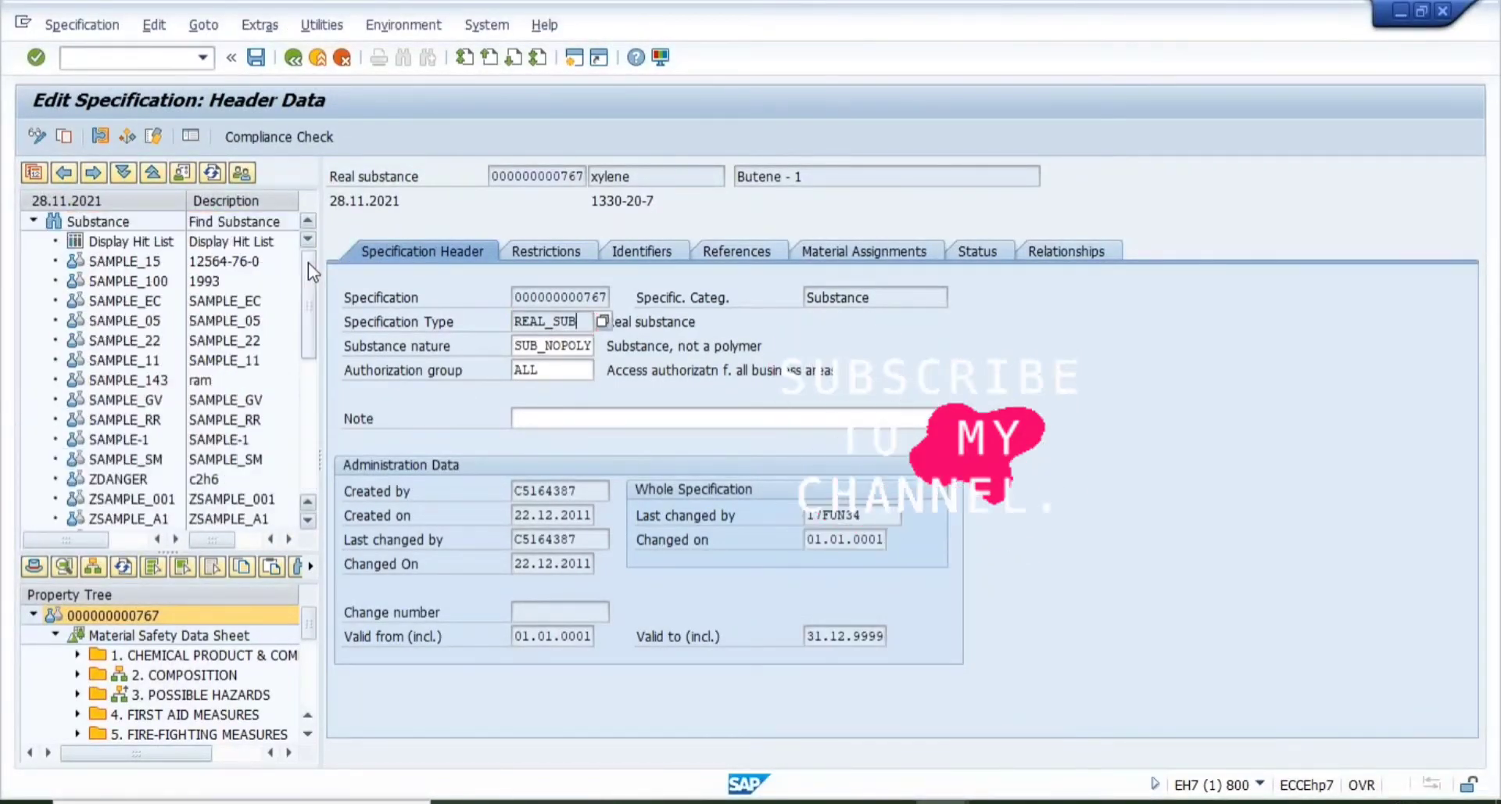
{"action": "left_click", "coordinate": [34, 221]}
{"action": "left_click", "coordinate": [79, 219]}
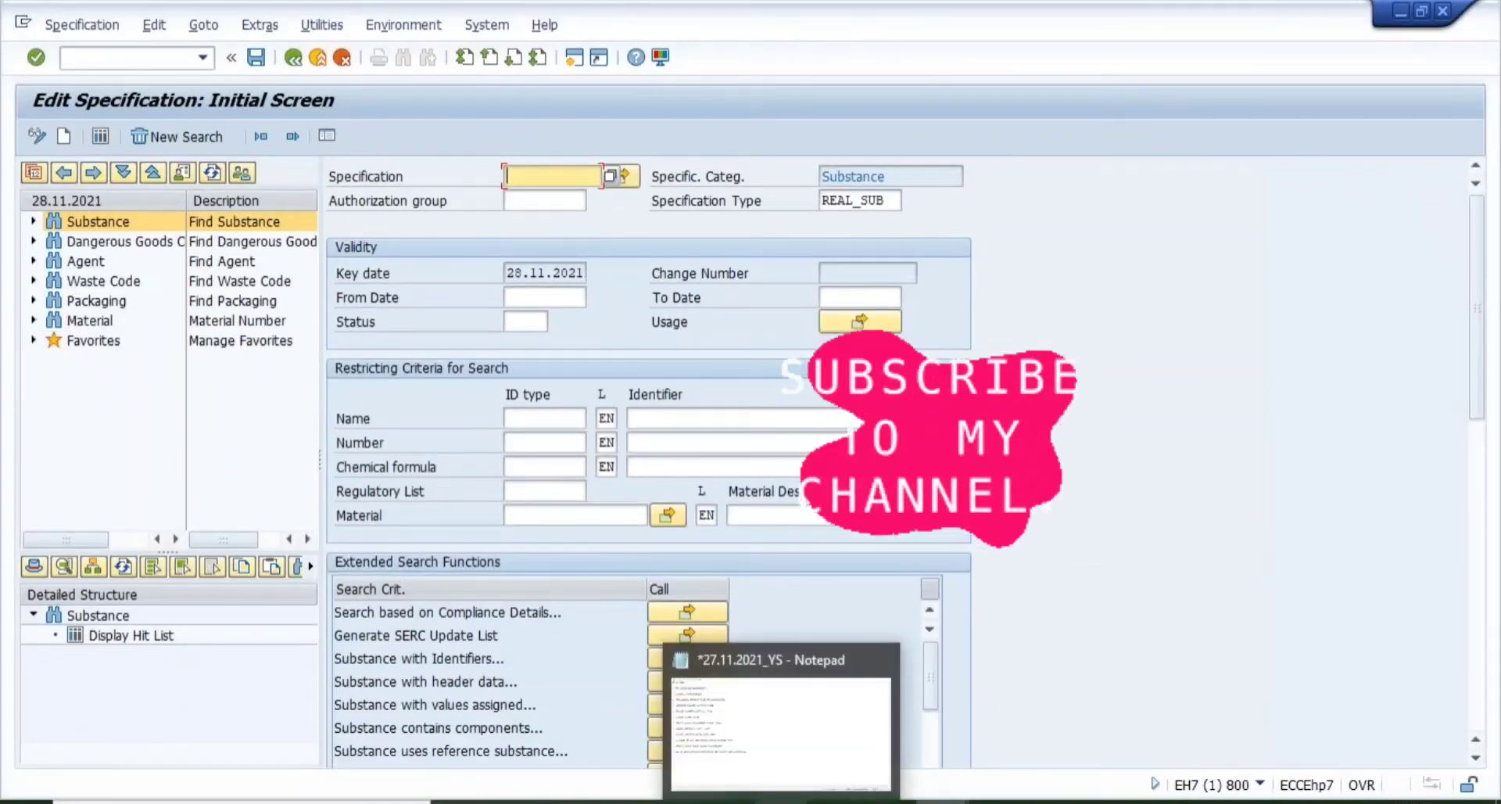
{"action": "left_click", "coordinate": [806, 770]}
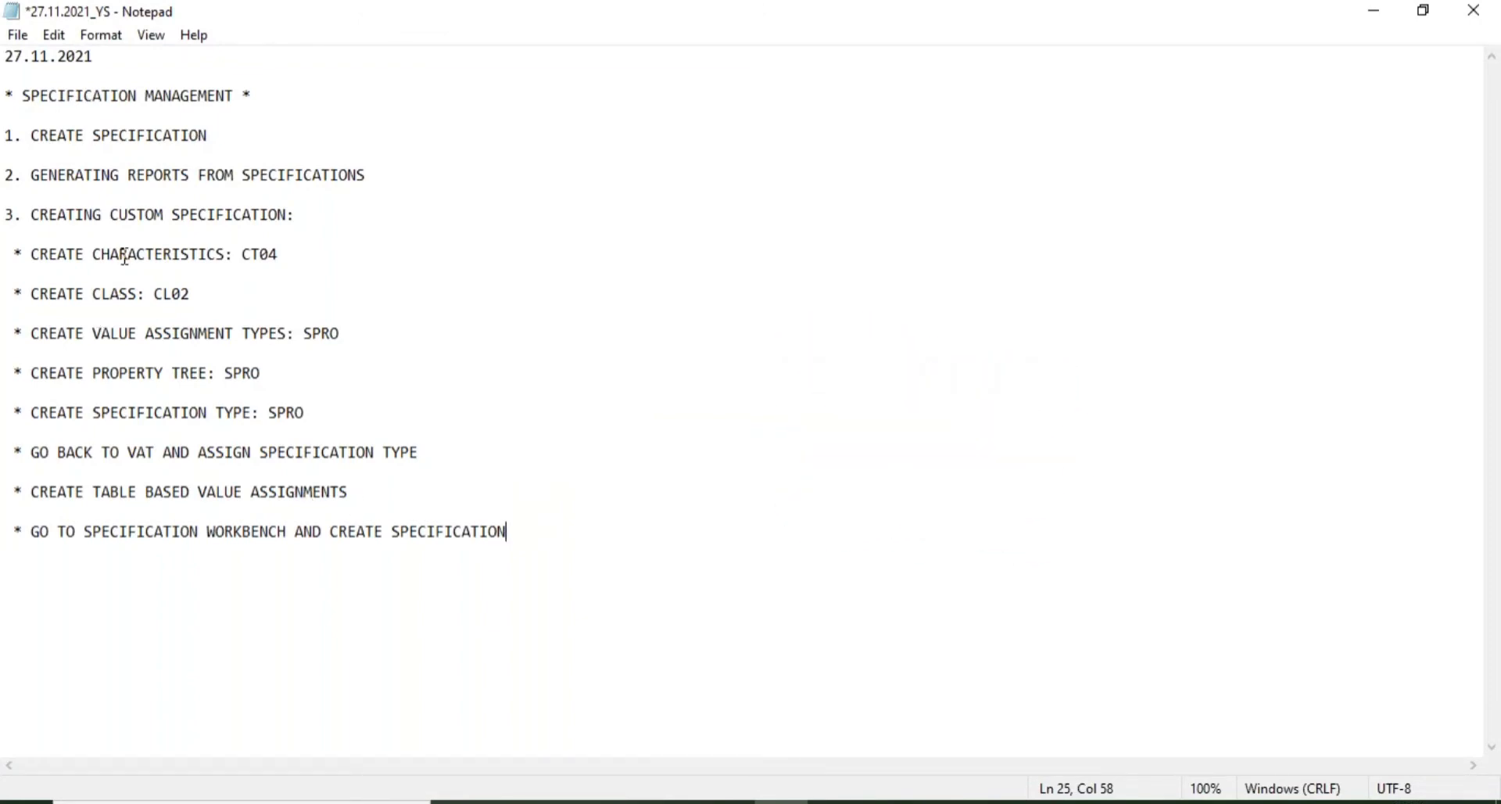
- Save the Notepad file 27.11.2021_YS with its eight sub-steps under item 3
{"action": "left_click", "coordinate": [21, 38]}
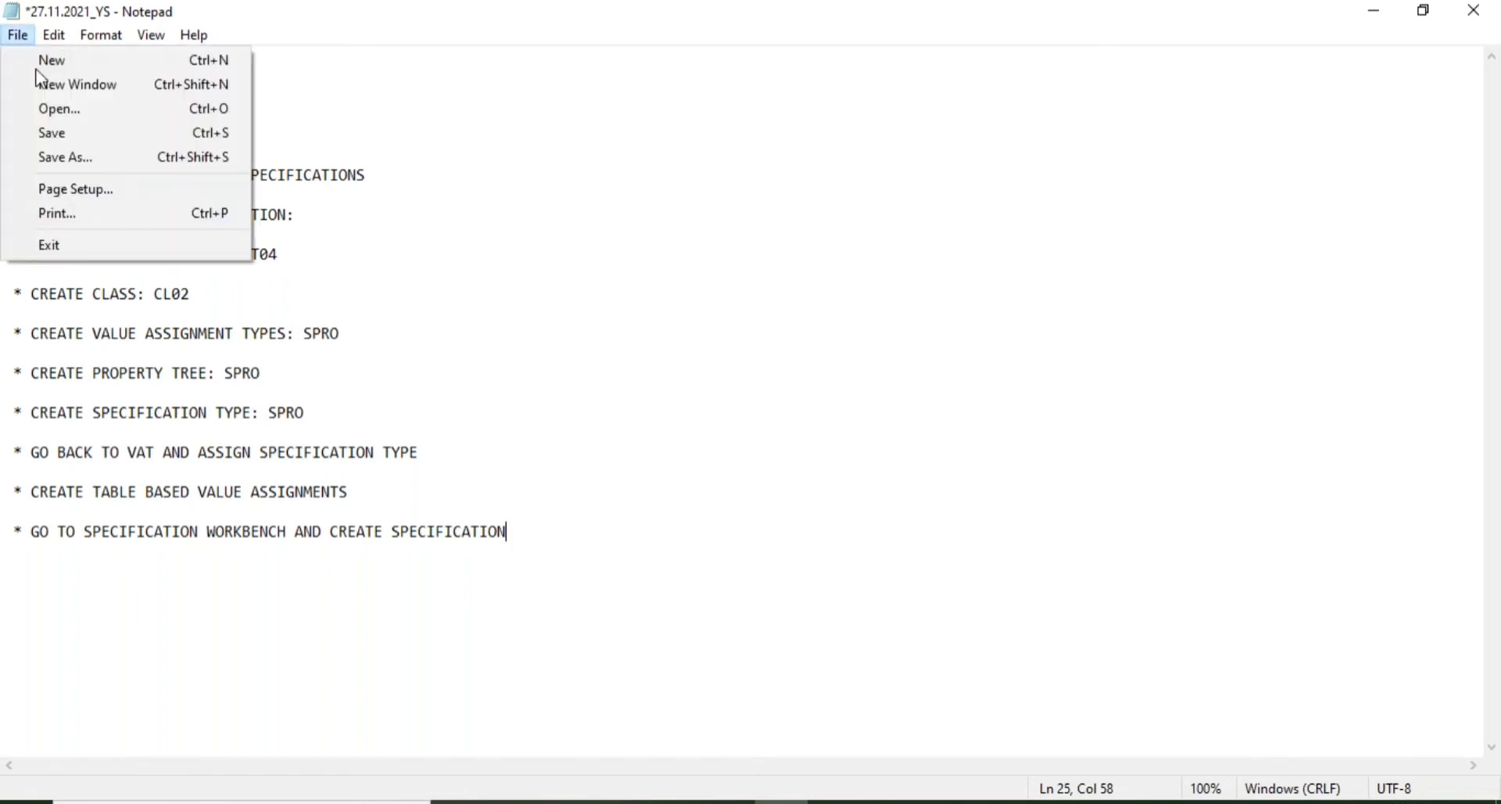
{"action": "left_click", "coordinate": [75, 140]}
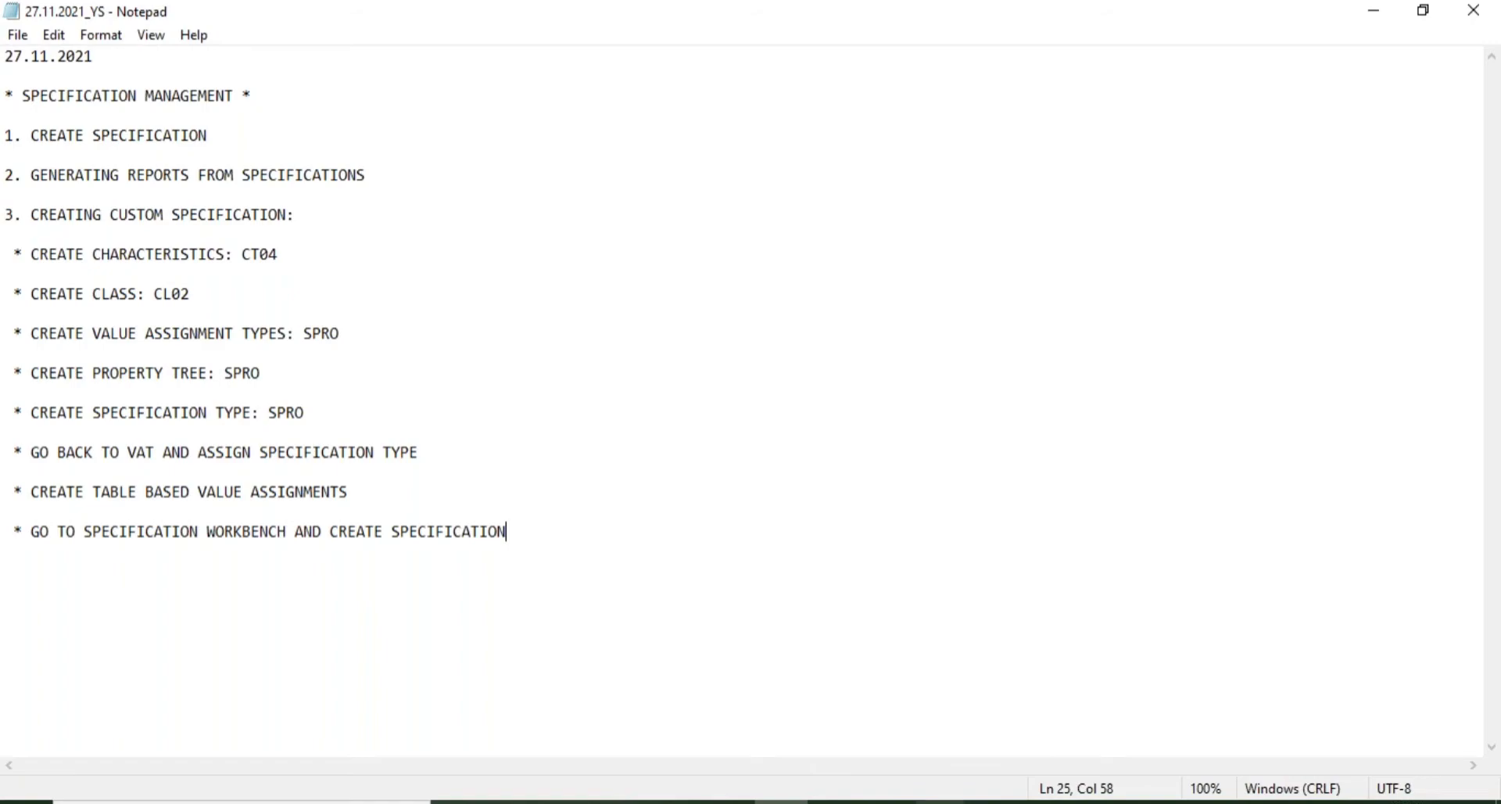
- Leave the Edit Specification screen with /N to reach the SAP main menu
{"action": "mouse_move", "coordinate": [940, 801]}
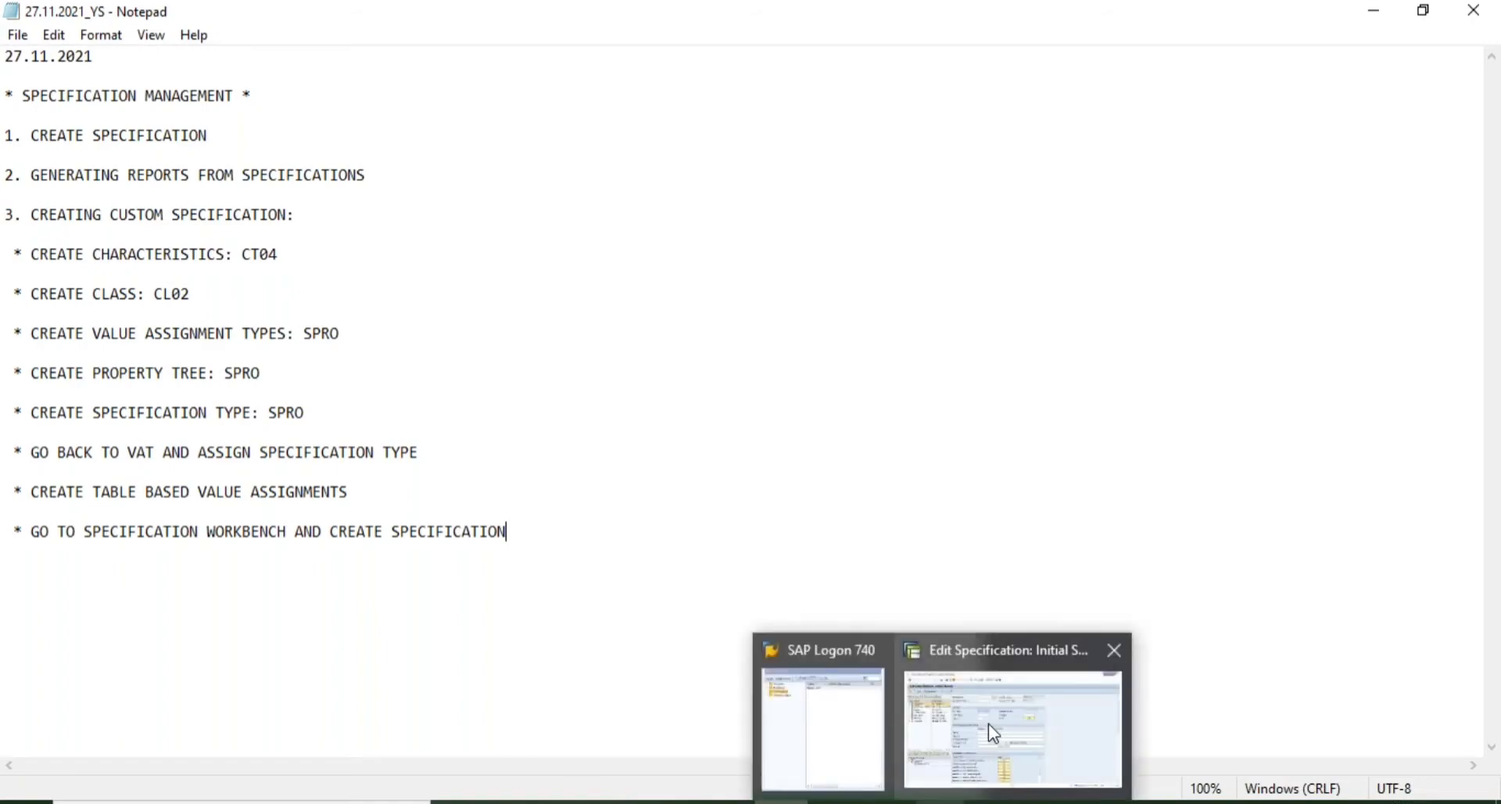
{"action": "left_click", "coordinate": [988, 723]}
{"action": "type", "text": "/BN"}
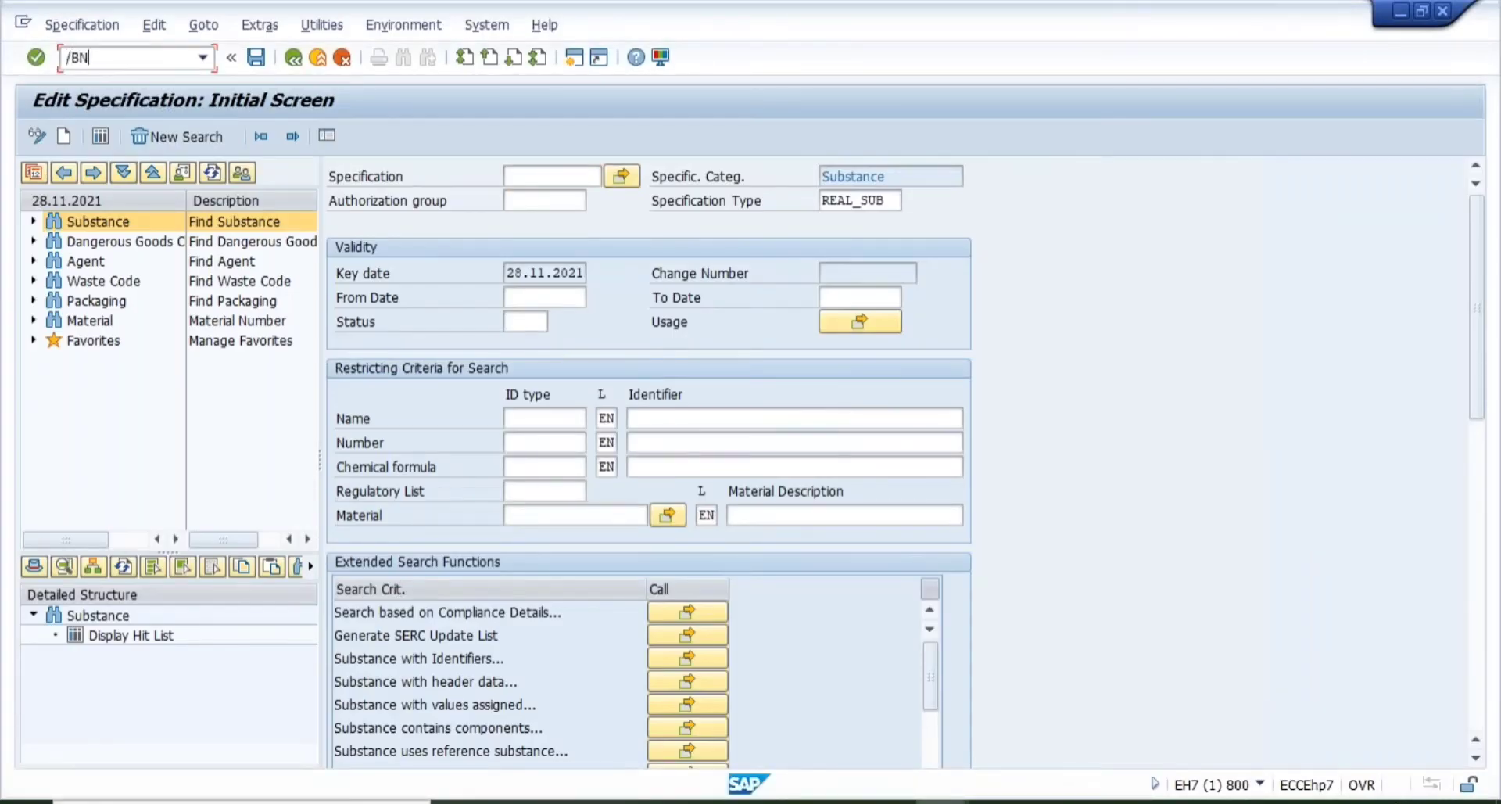
{"action": "key", "text": "BackSpace"}
{"action": "key", "text": "BackSpace"}
{"action": "type", "text": "N"}
{"action": "key", "text": "Return"}
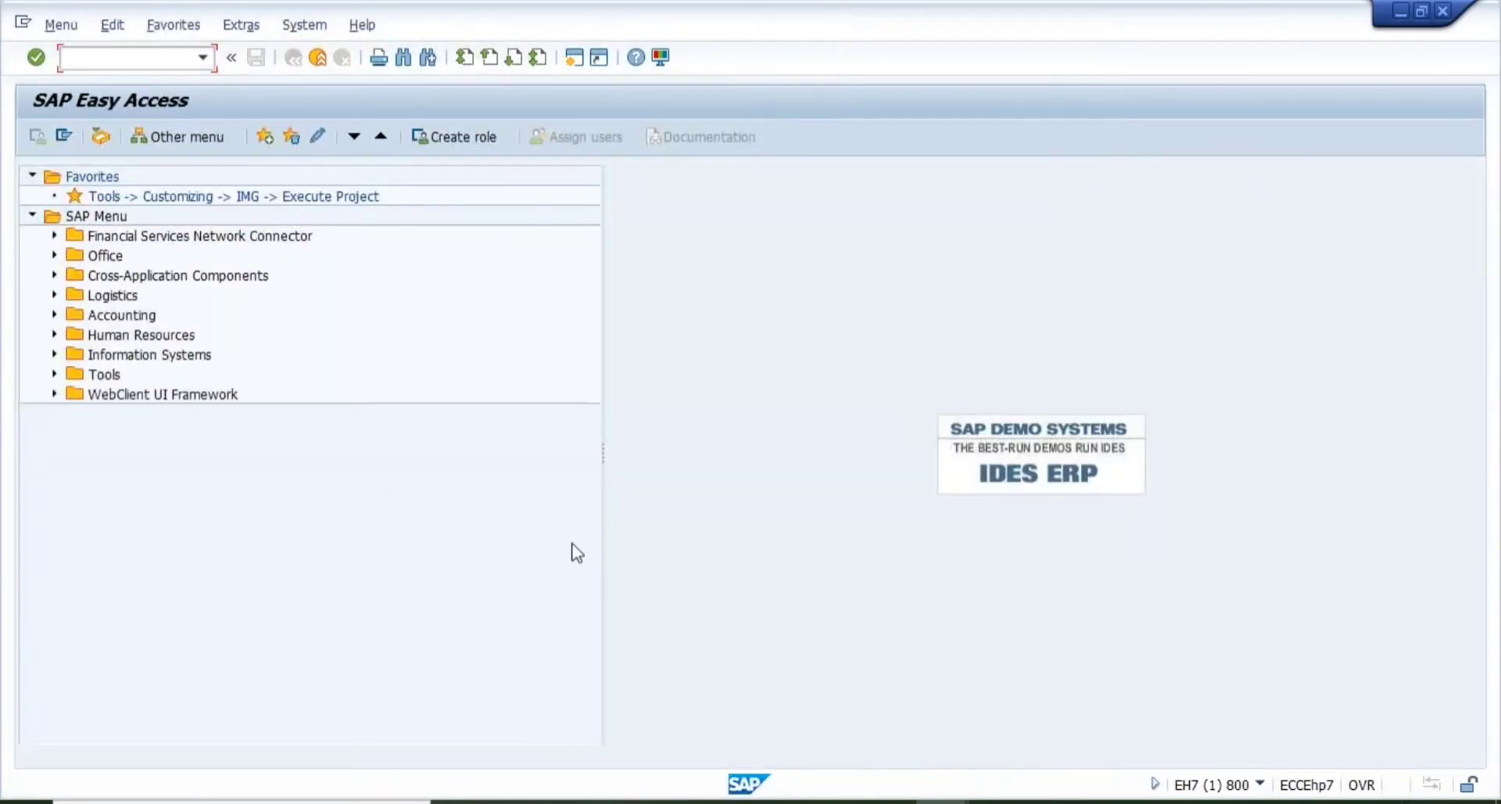
- Mark the CT04 characteristics item in the Notepad task list, then return to SAP Easy Access
{"action": "mouse_move", "coordinate": [942, 801]}
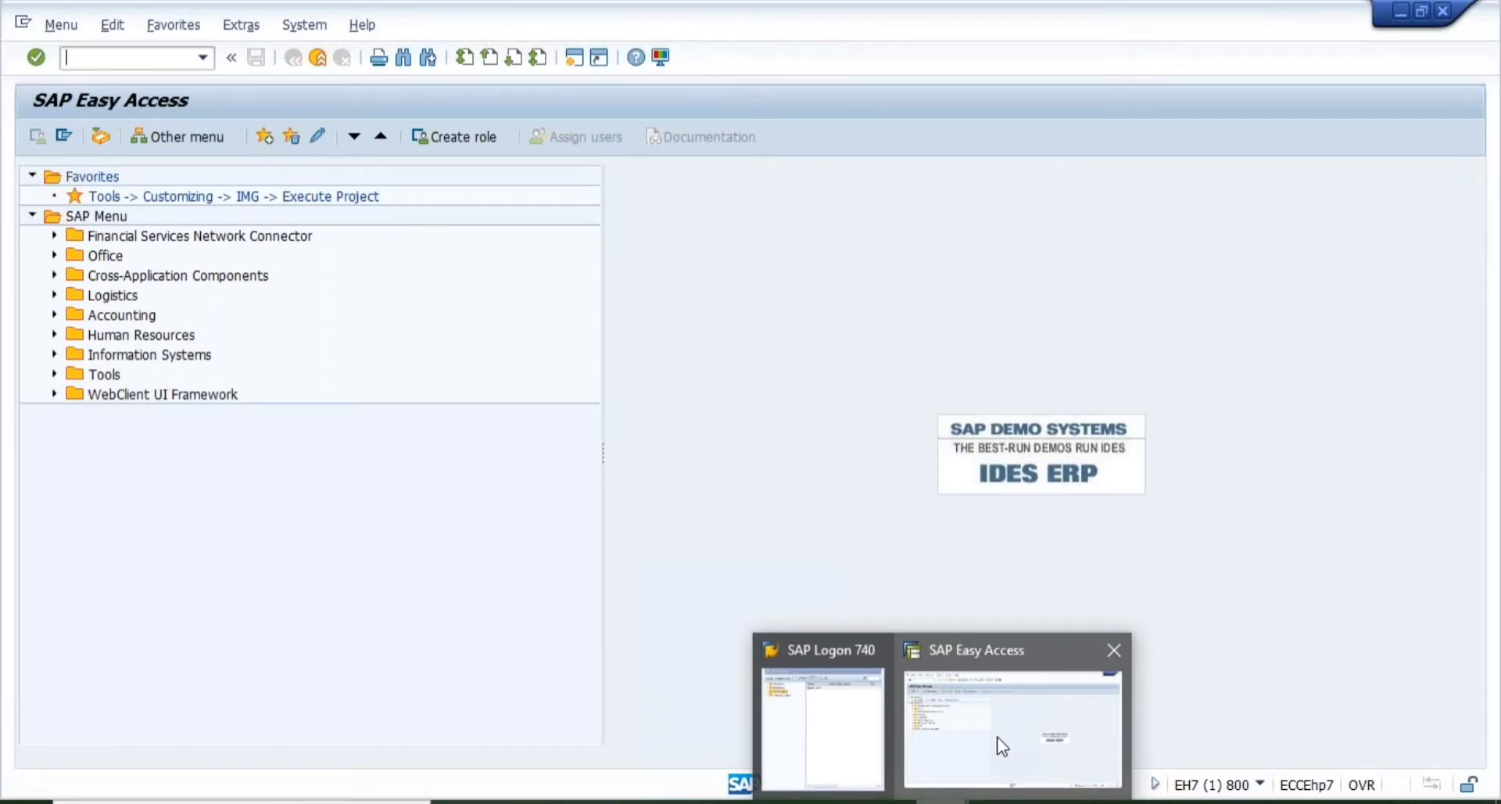
{"action": "left_click", "coordinate": [1002, 747]}
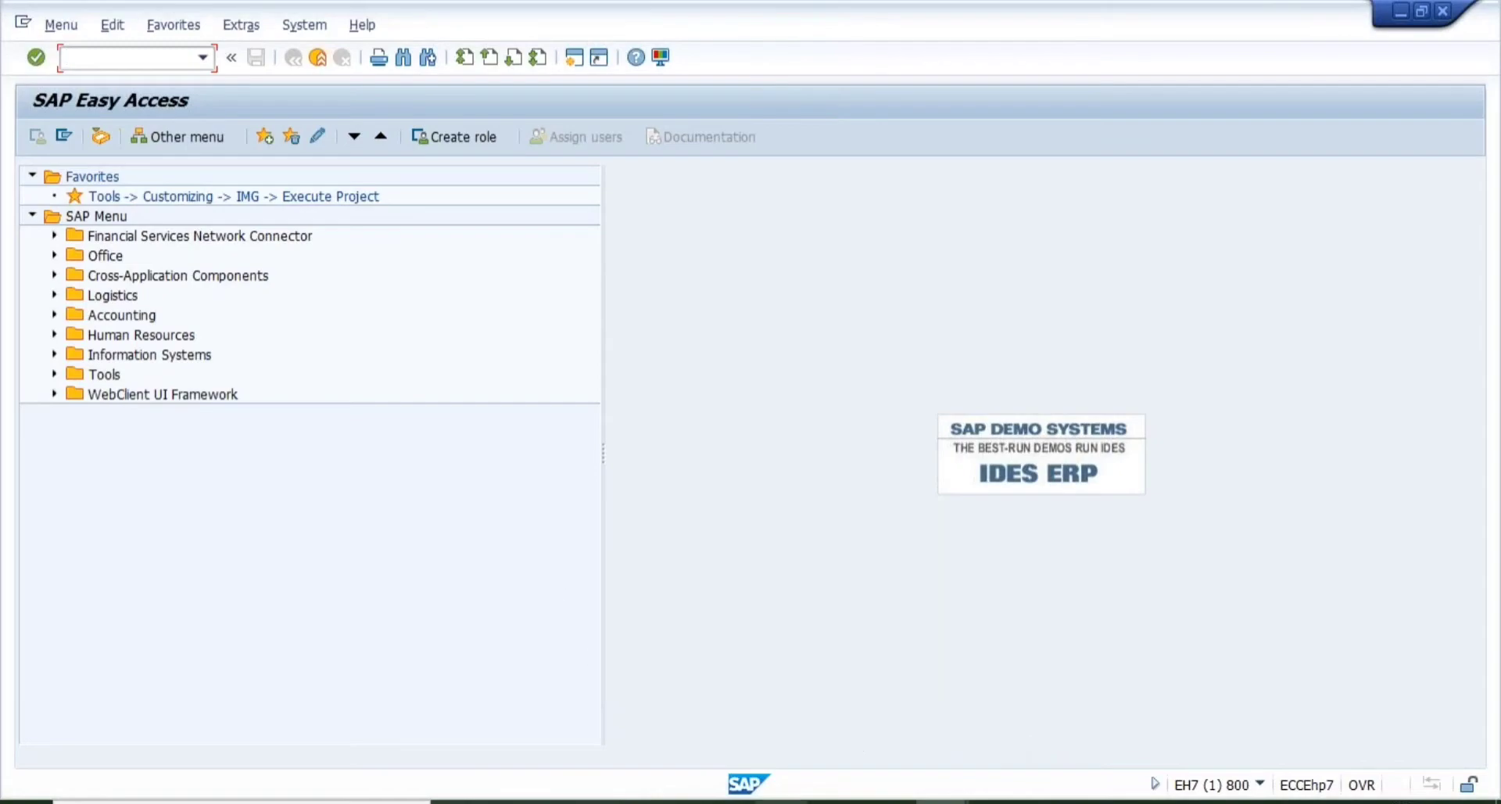
{"action": "mouse_move", "coordinate": [781, 801]}
{"action": "left_click", "coordinate": [797, 765]}
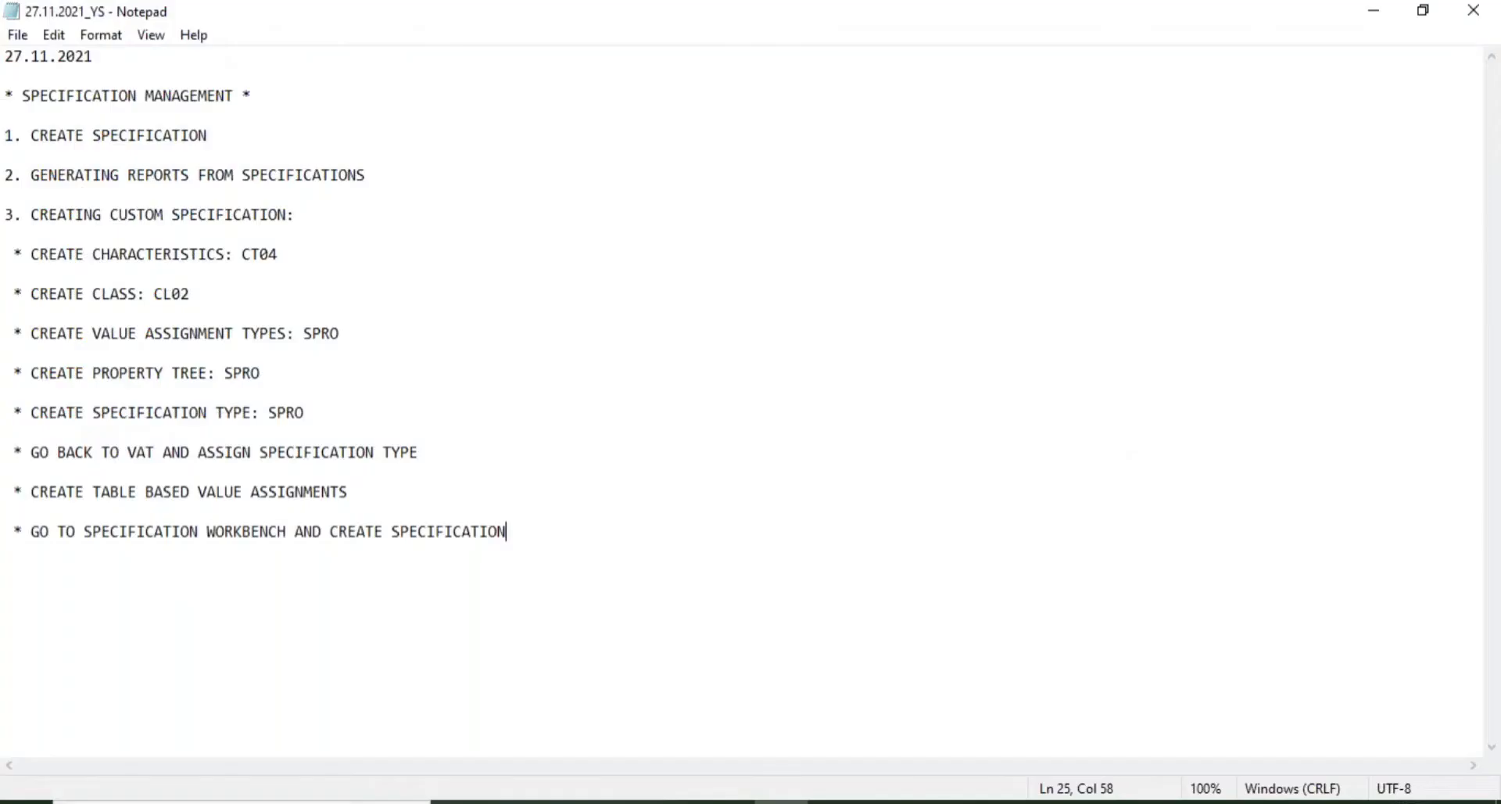
{"action": "left_click", "coordinate": [325, 260]}
{"action": "mouse_move", "coordinate": [938, 801]}
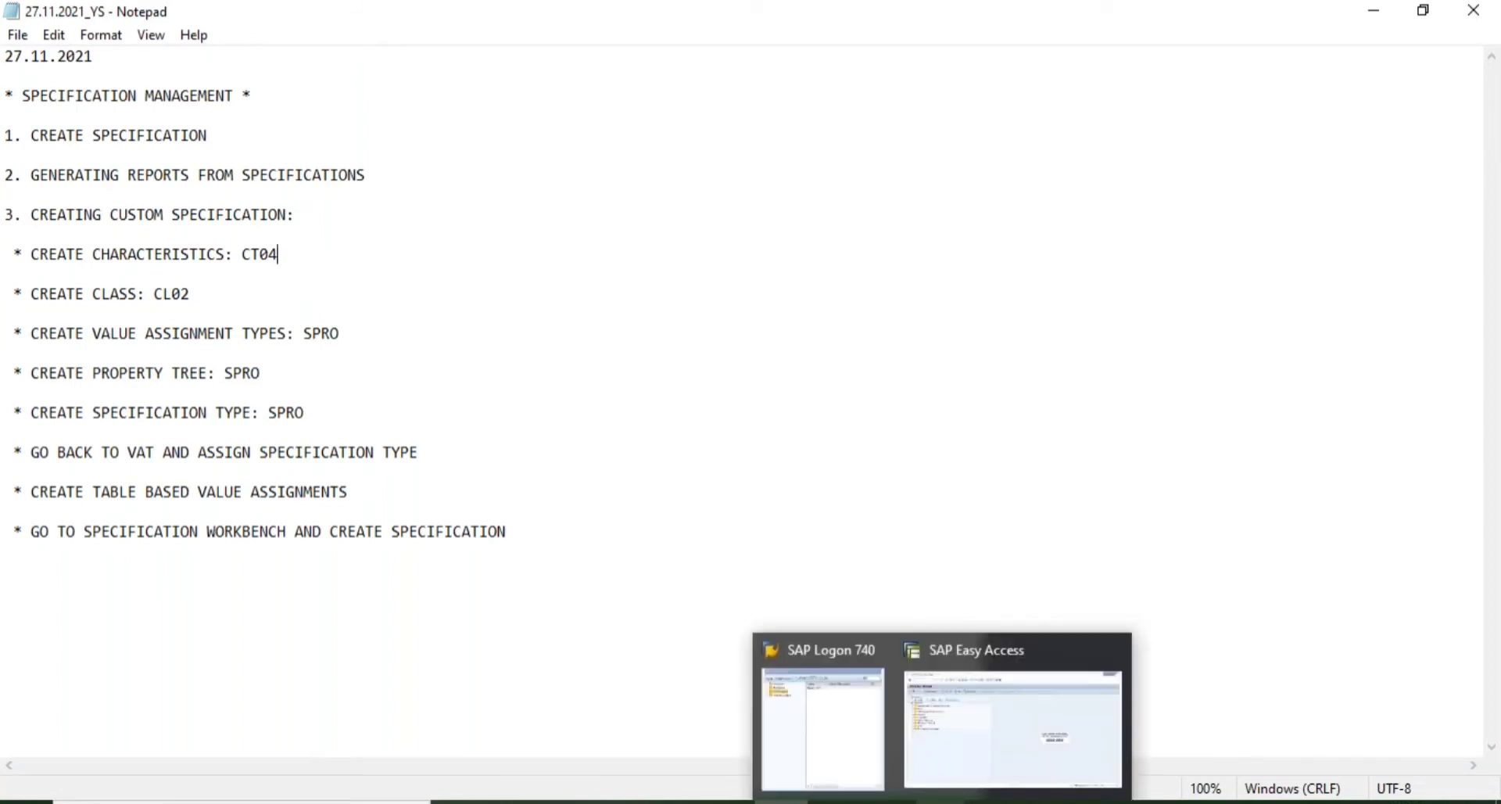
{"action": "left_click", "coordinate": [986, 758]}
- Run CT04 and start creating characteristic HAZARD_TYPE
{"action": "type", "text": "CT04"}
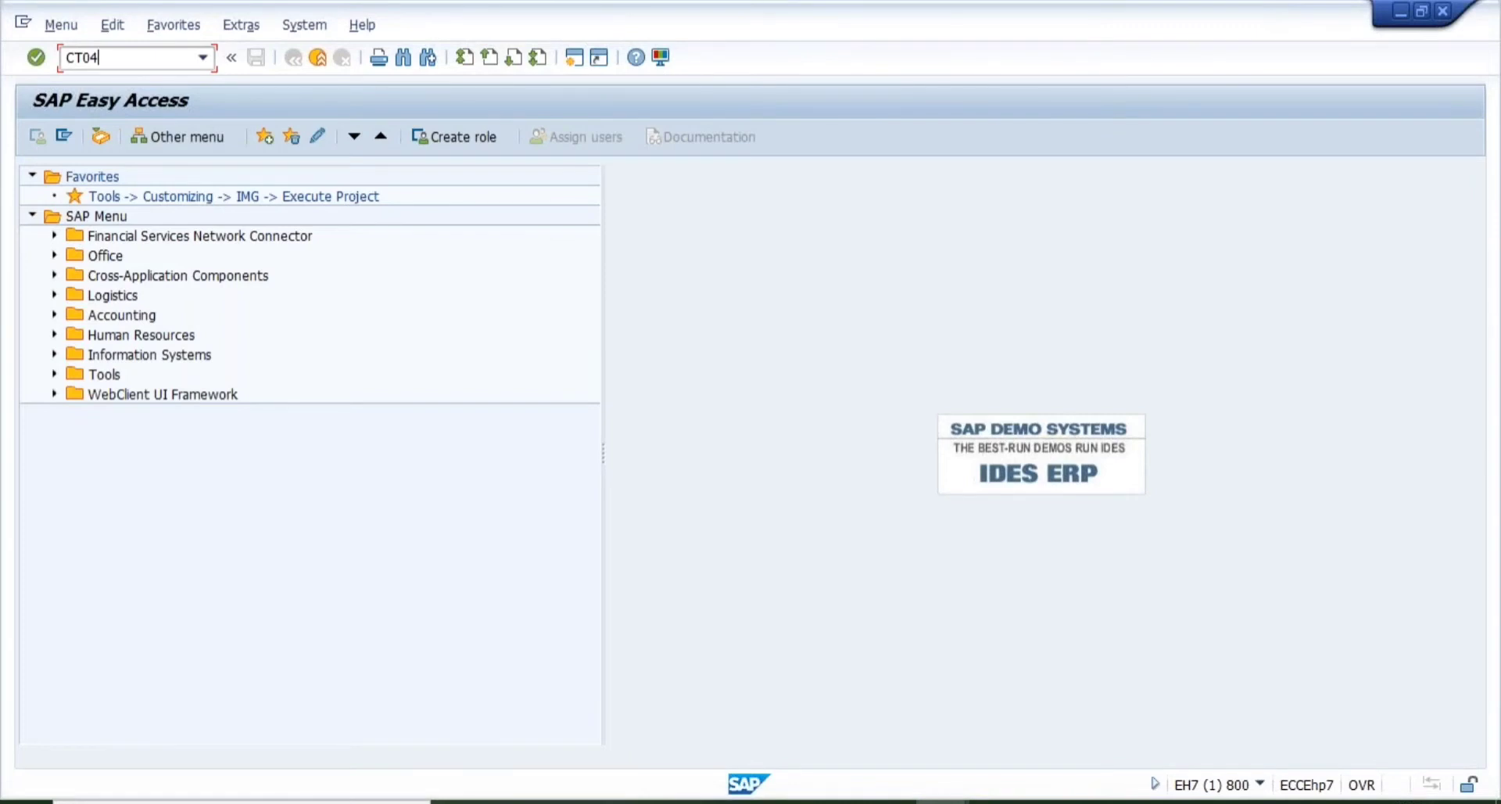
{"action": "key", "text": "Return"}
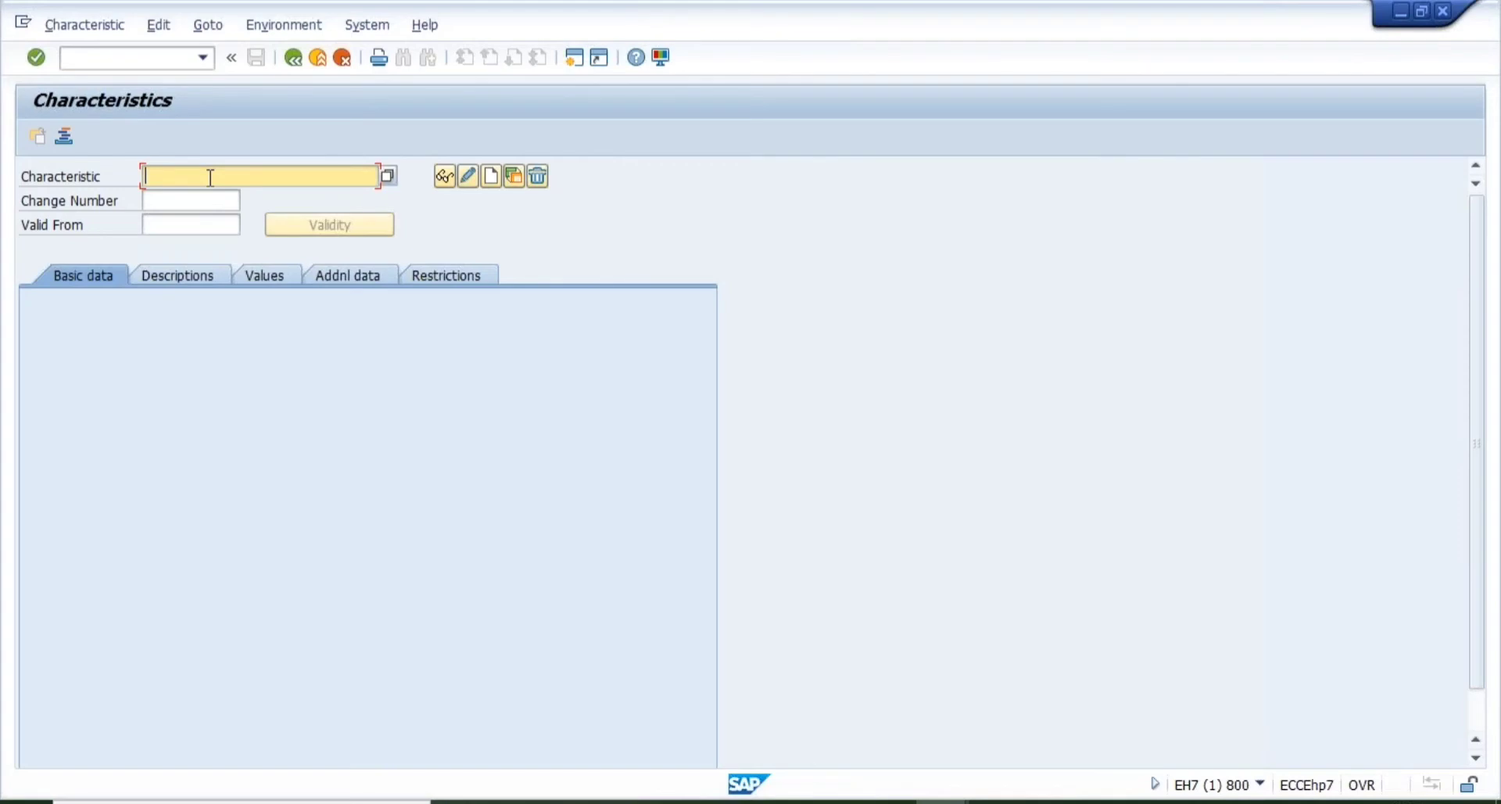
{"action": "type", "text": "HAZARD"}
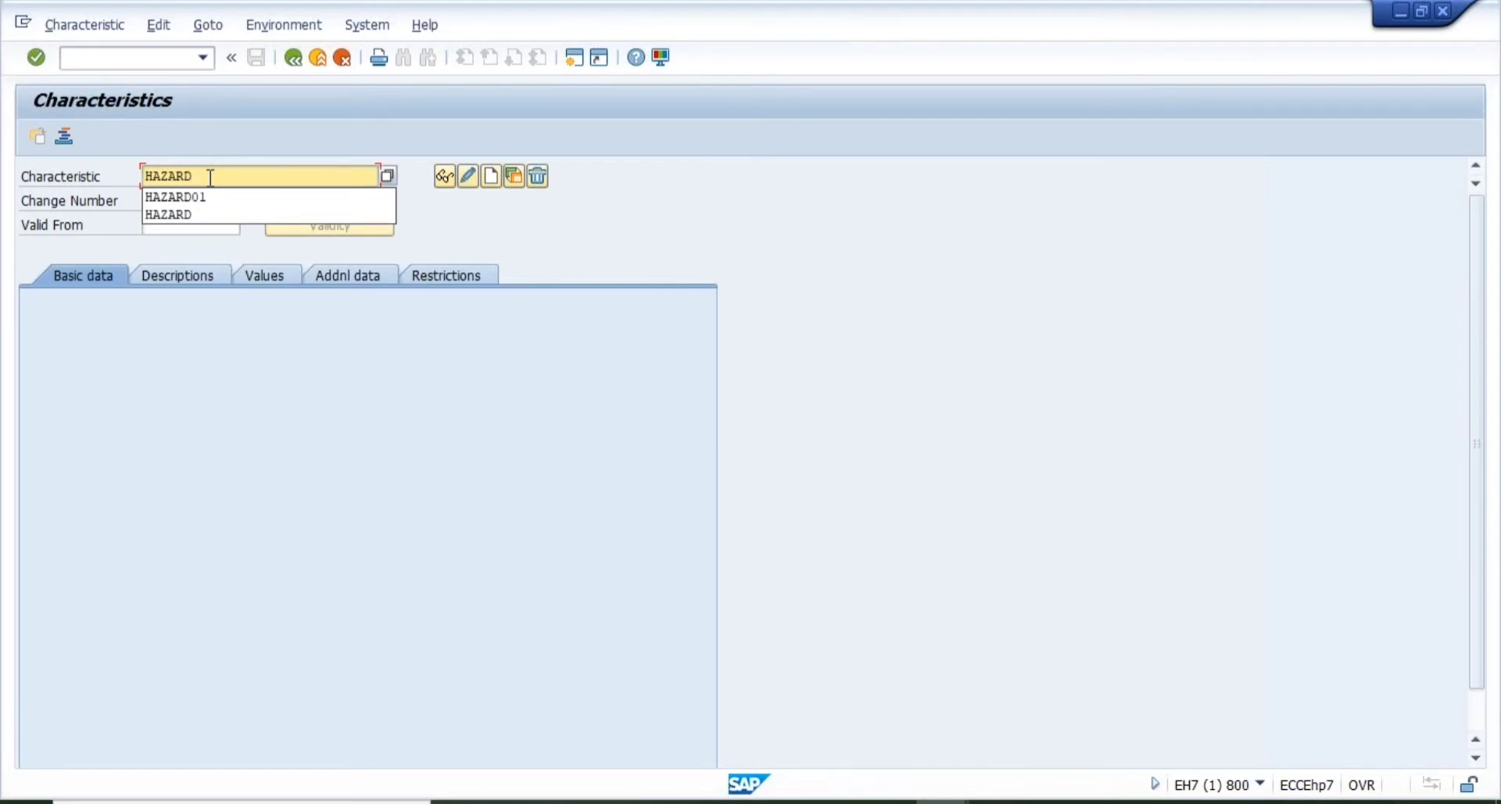
{"action": "type", "text": "_TYPE"}
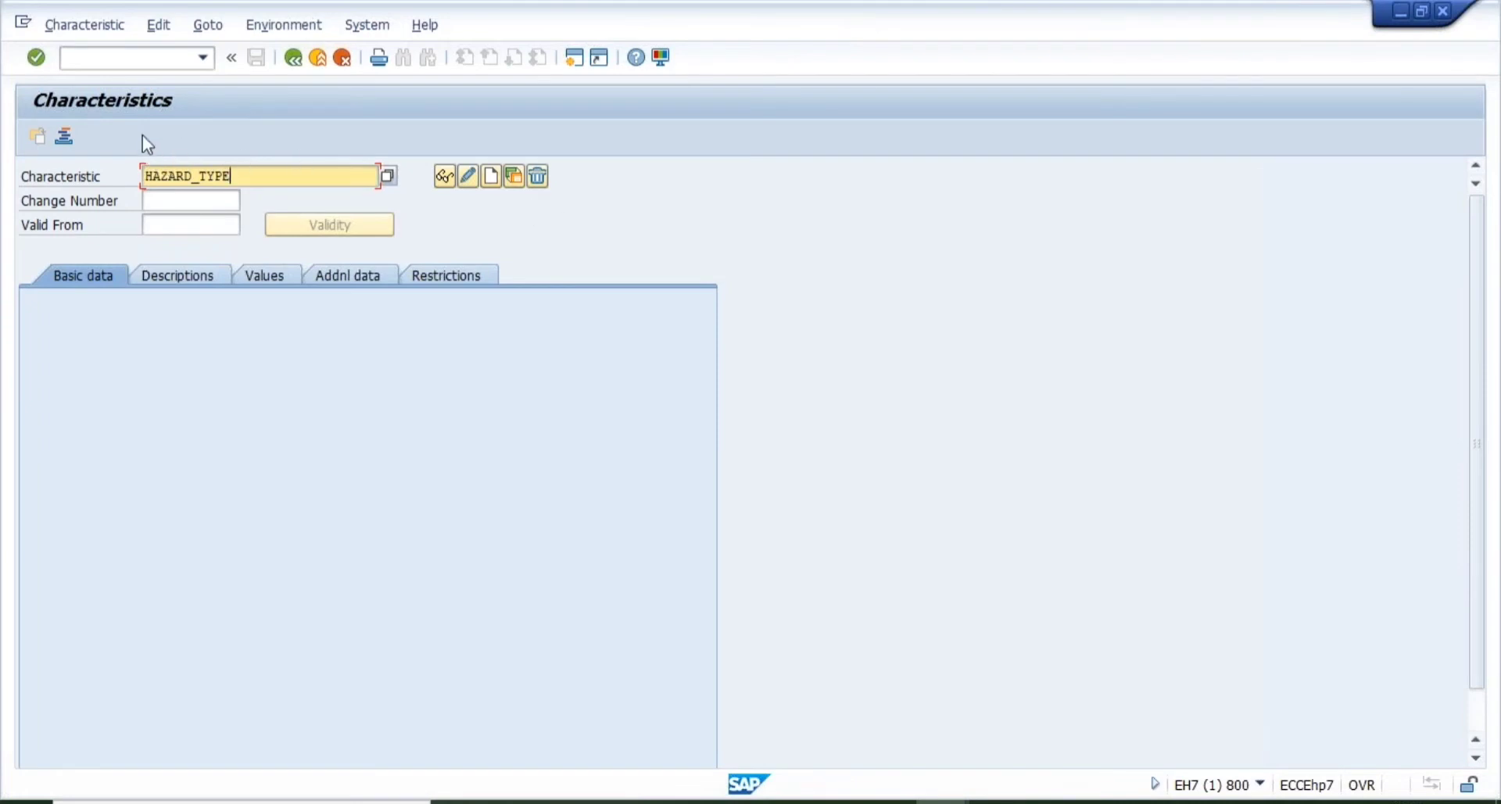
{"action": "left_click", "coordinate": [490, 177]}
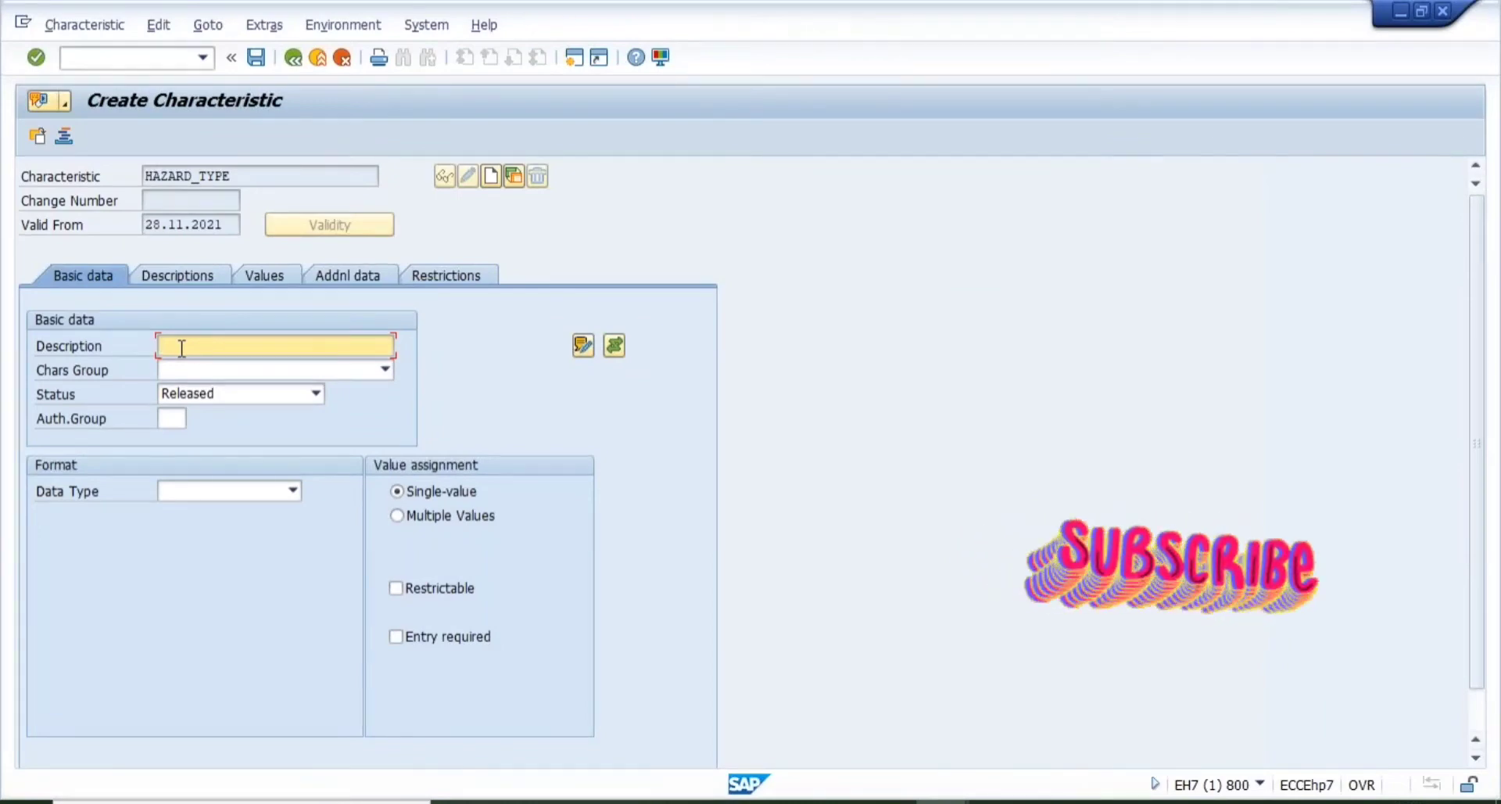
- Enter description HAZARD TYPE, keep status Released, and set authorization group ALL
{"action": "type", "text": "HAZARD TYPE"}
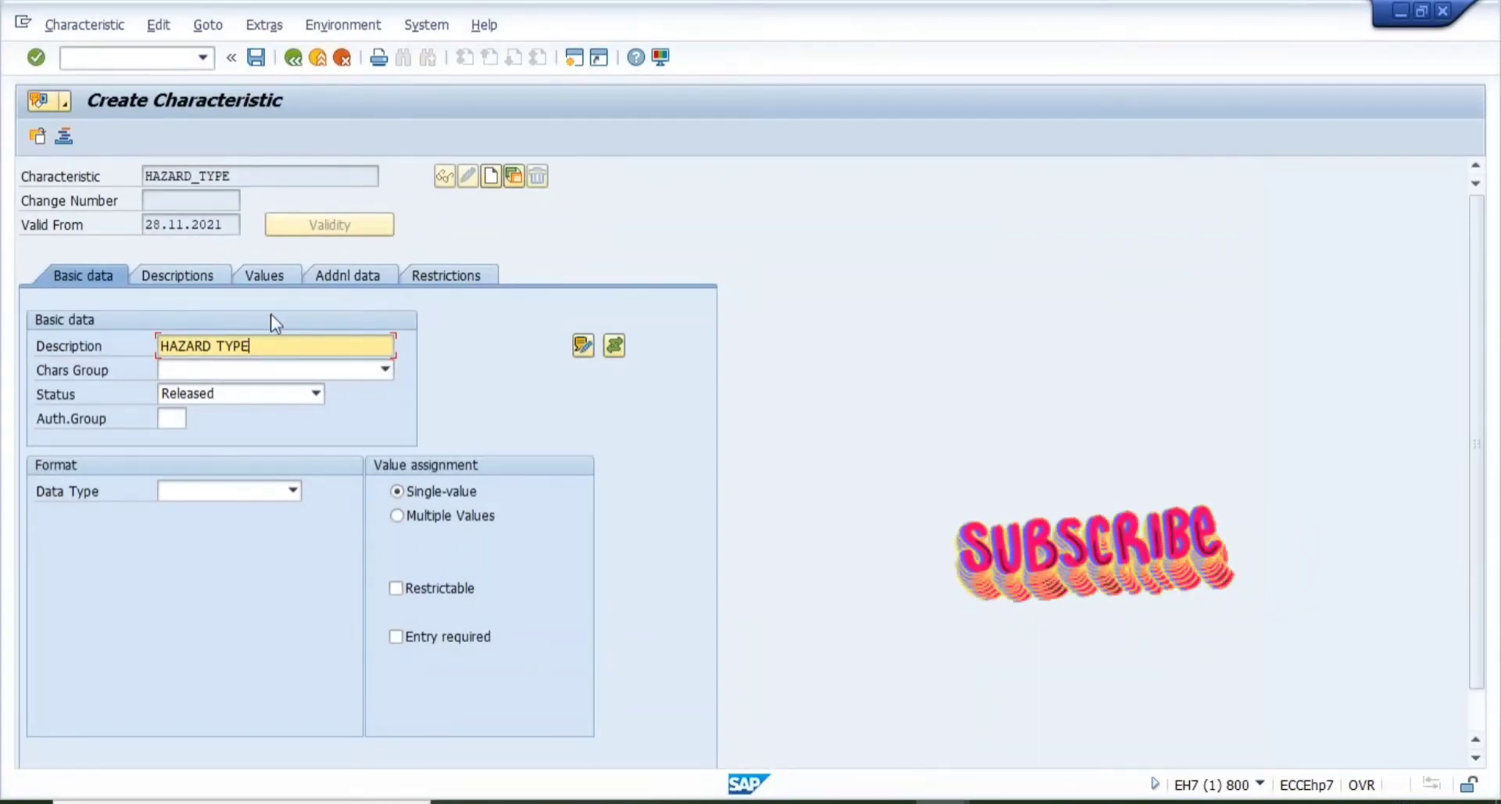
{"action": "left_click", "coordinate": [386, 370]}
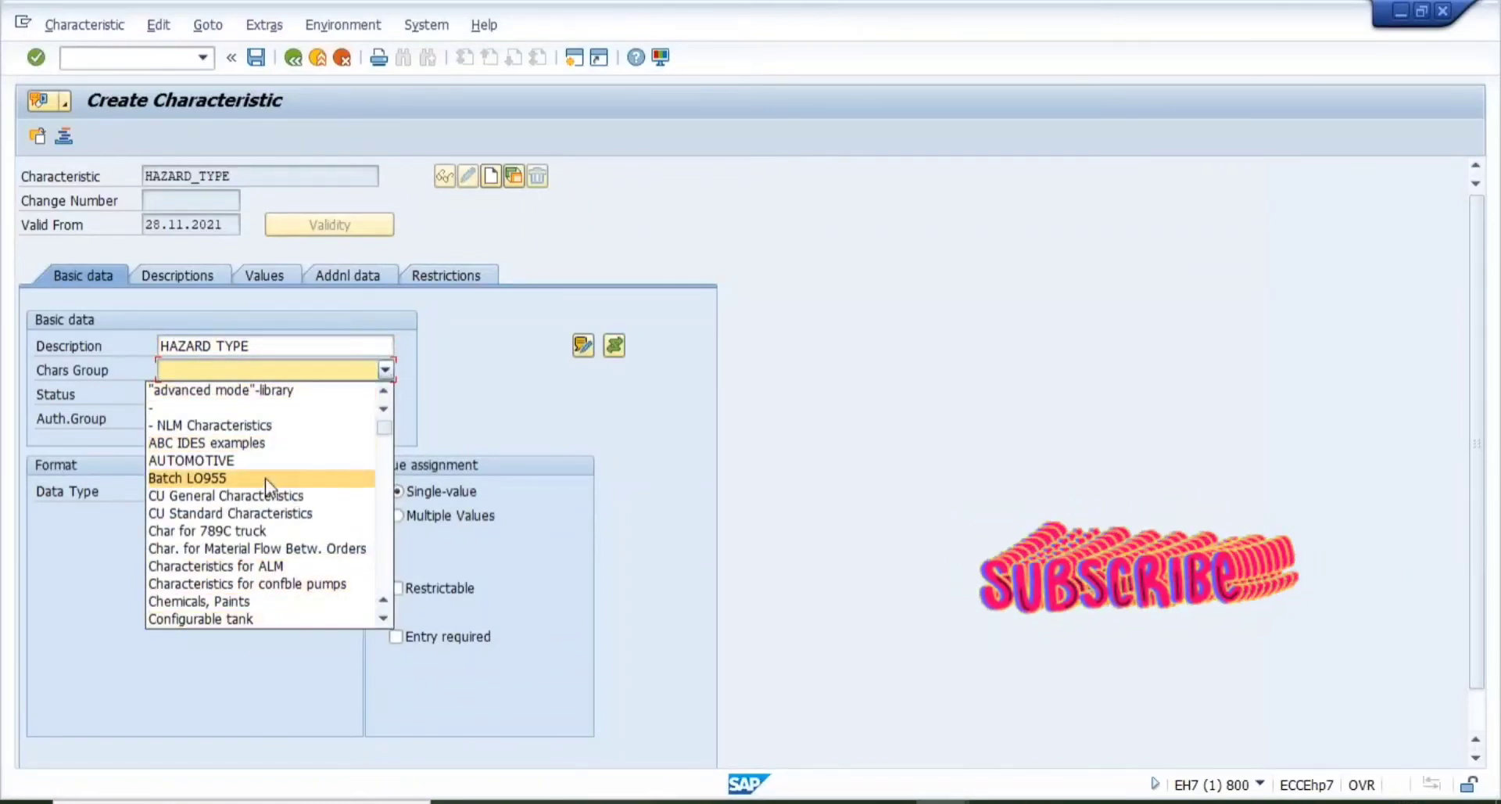
{"action": "left_click", "coordinate": [361, 374]}
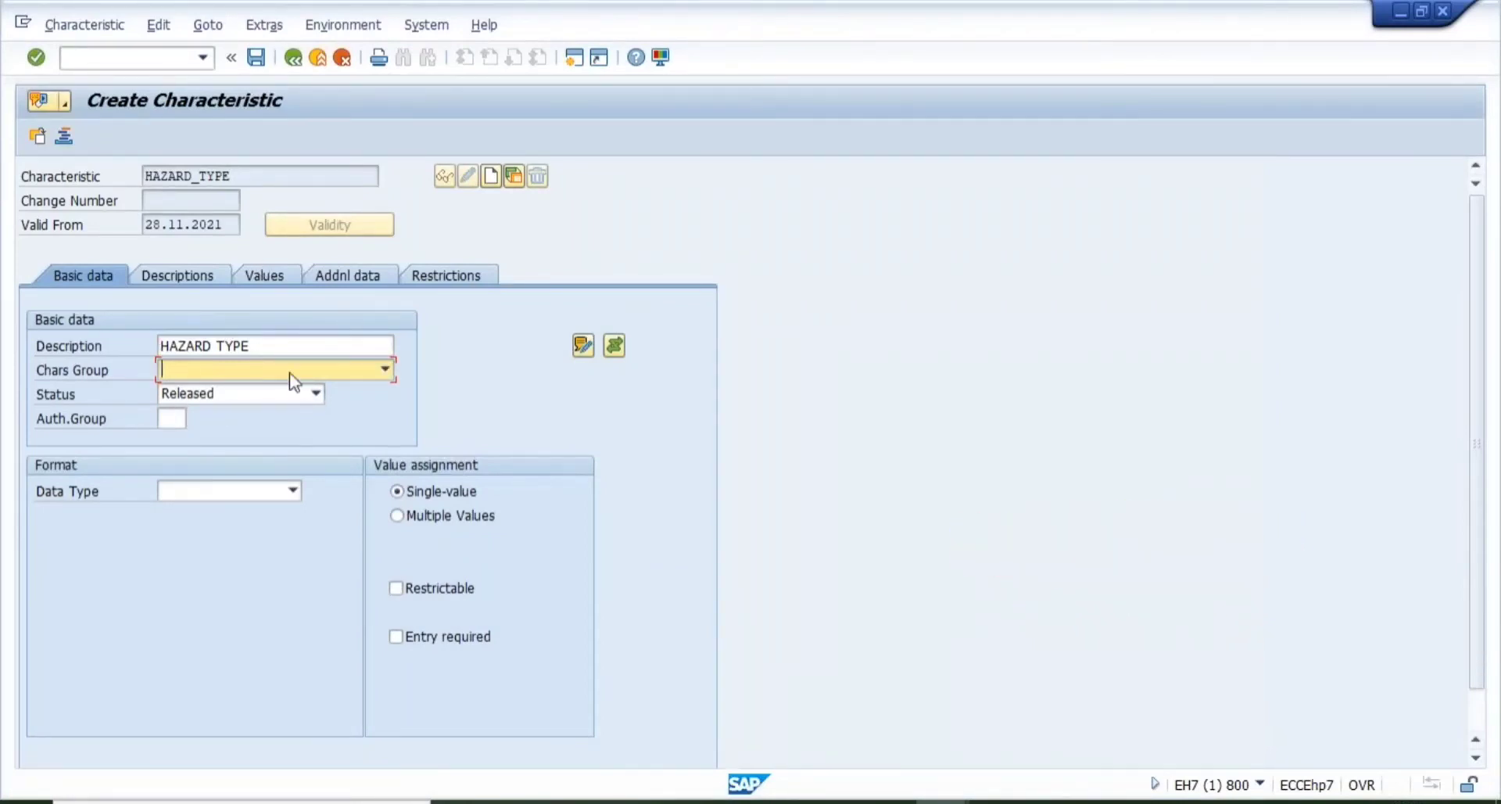
{"action": "left_click", "coordinate": [317, 394]}
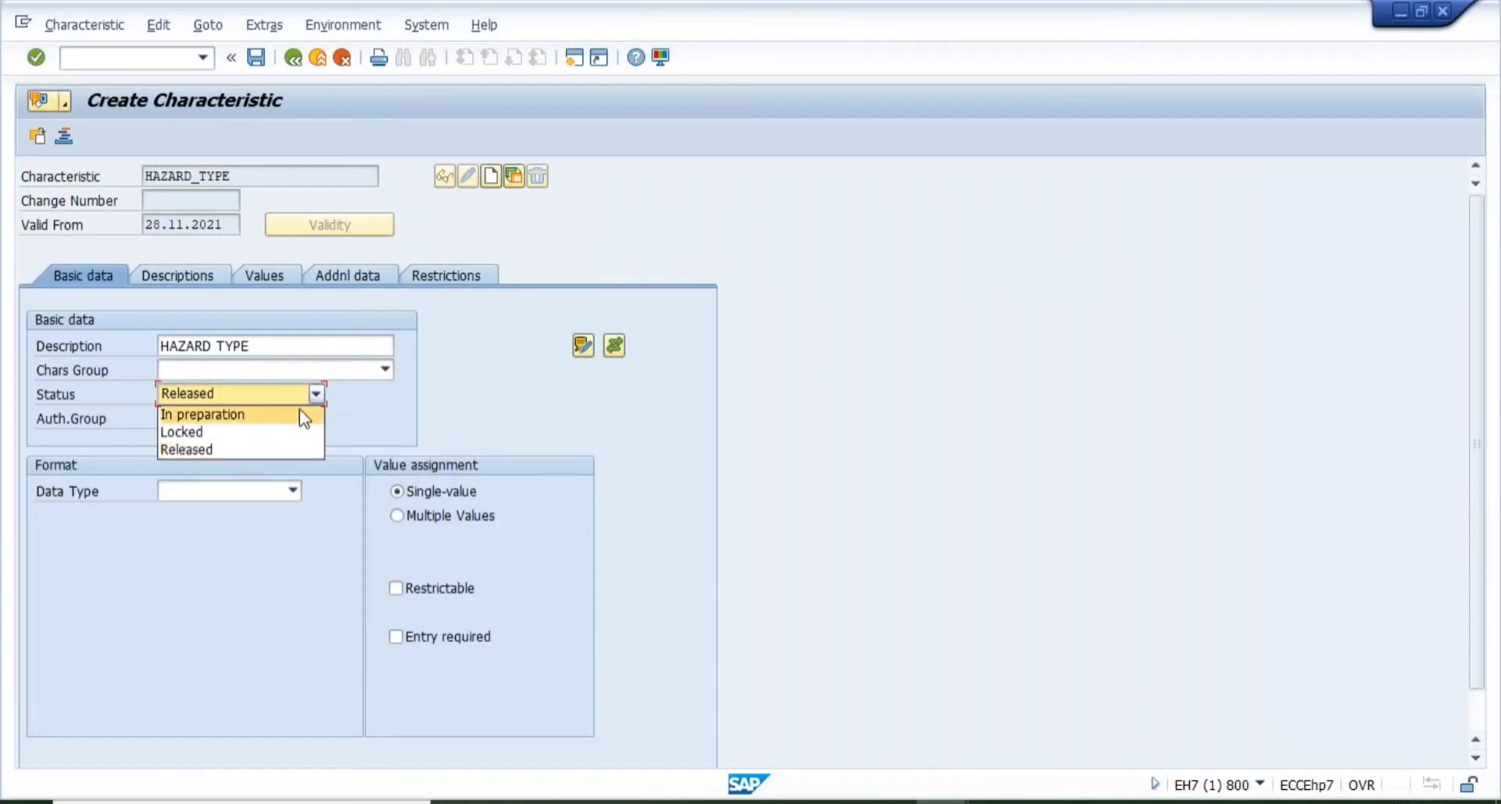
{"action": "left_click", "coordinate": [227, 431]}
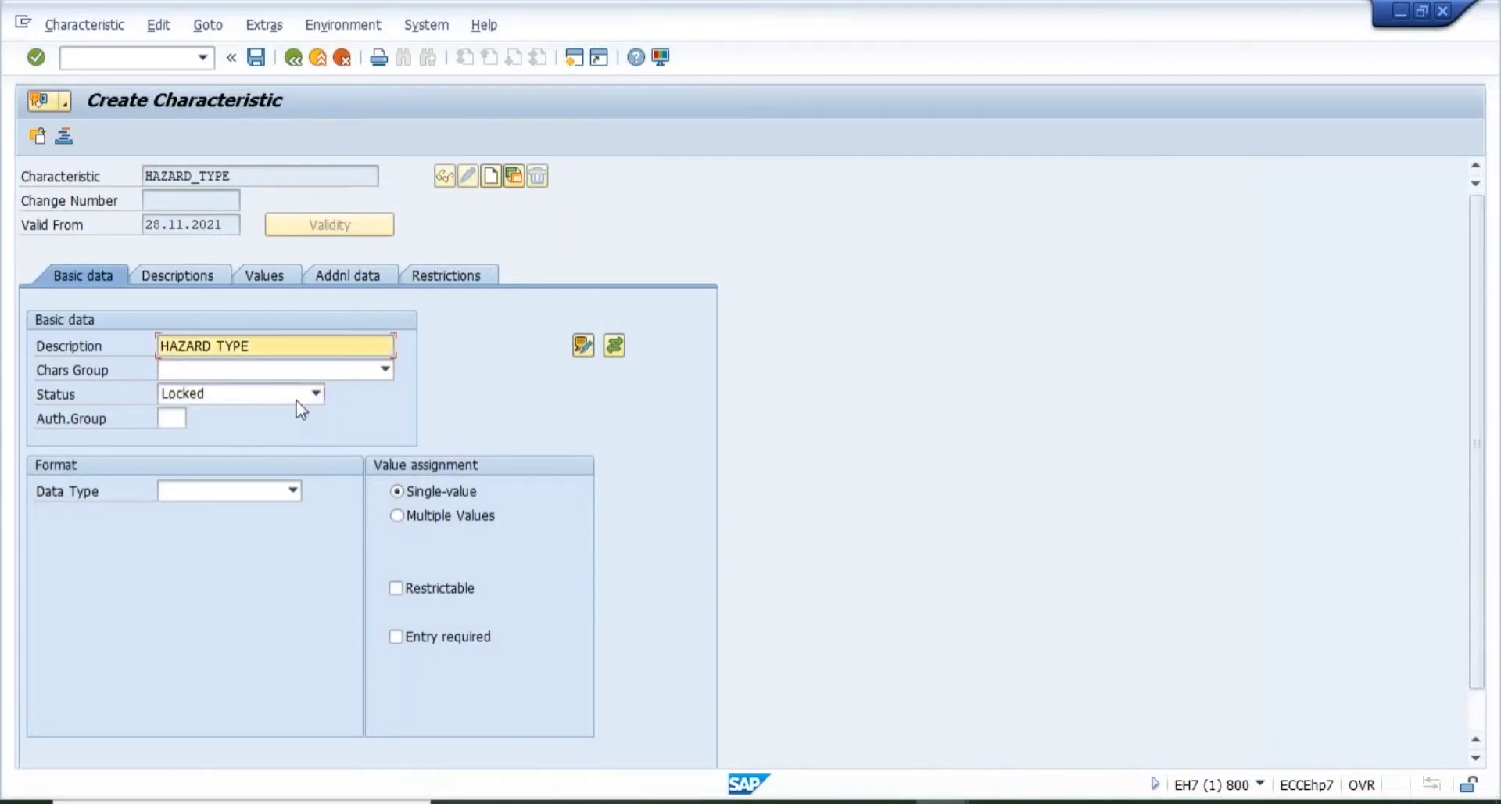
{"action": "left_click", "coordinate": [319, 398]}
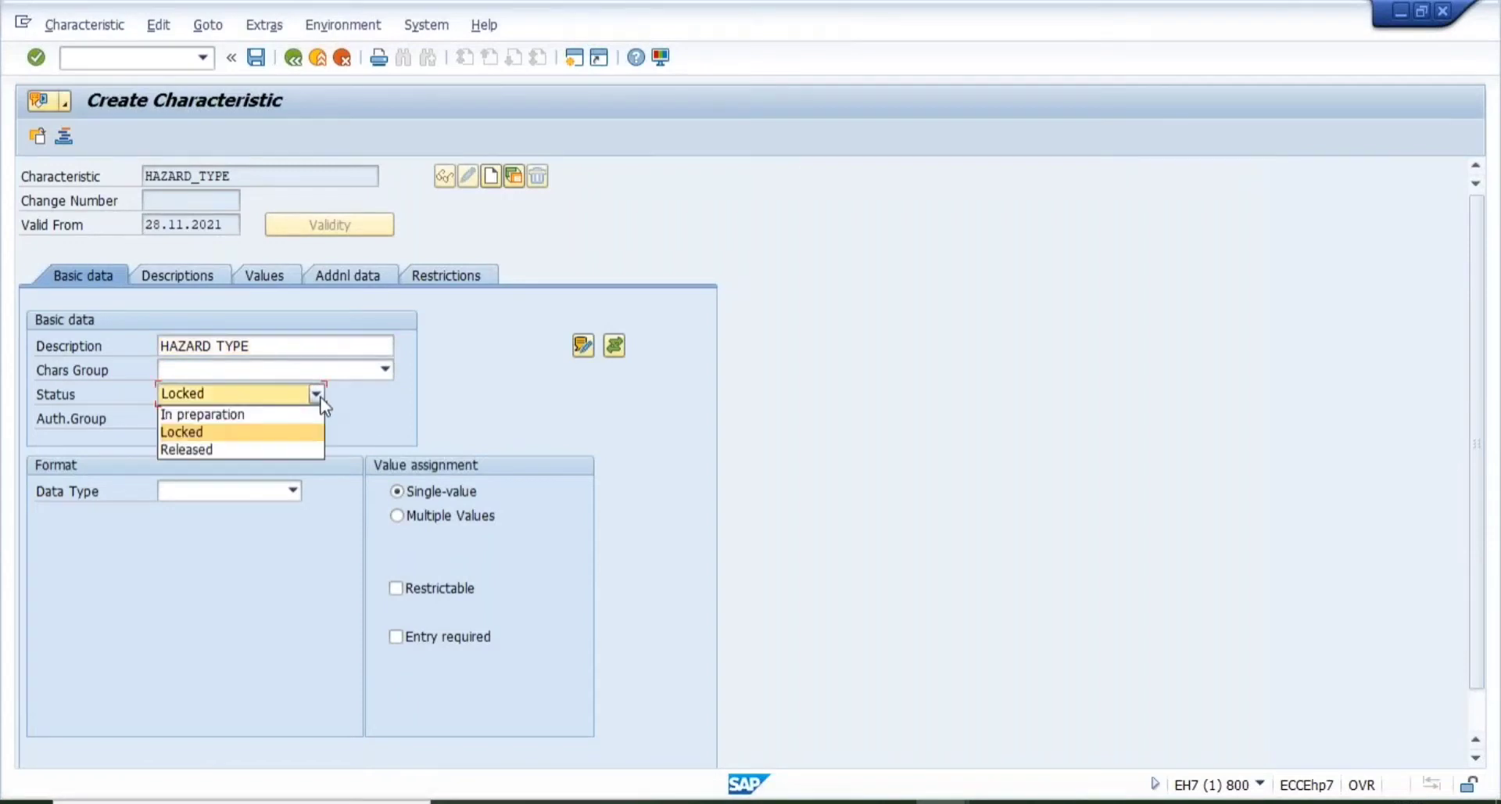
{"action": "left_click", "coordinate": [187, 450]}
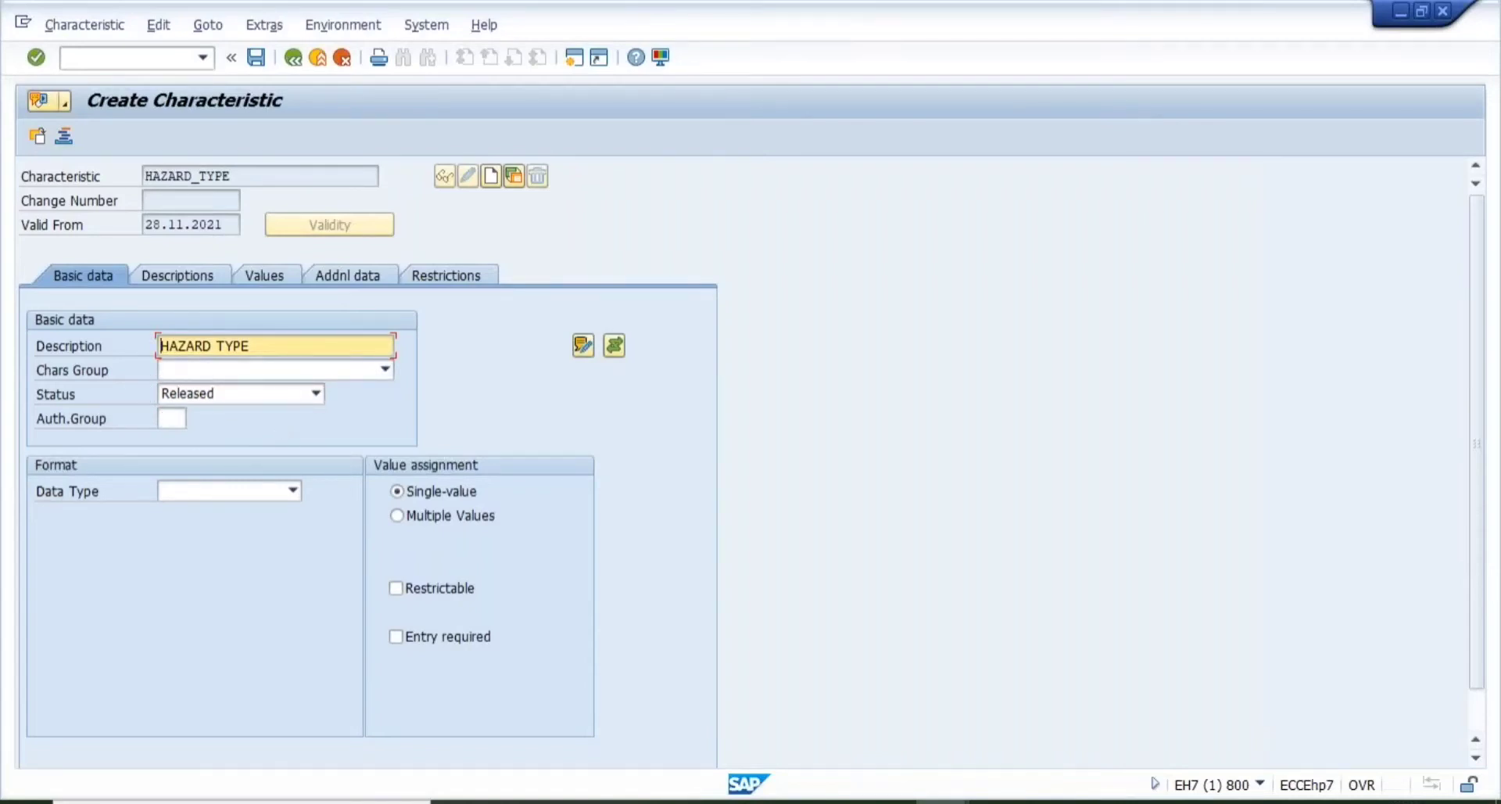
{"action": "left_click", "coordinate": [168, 418]}
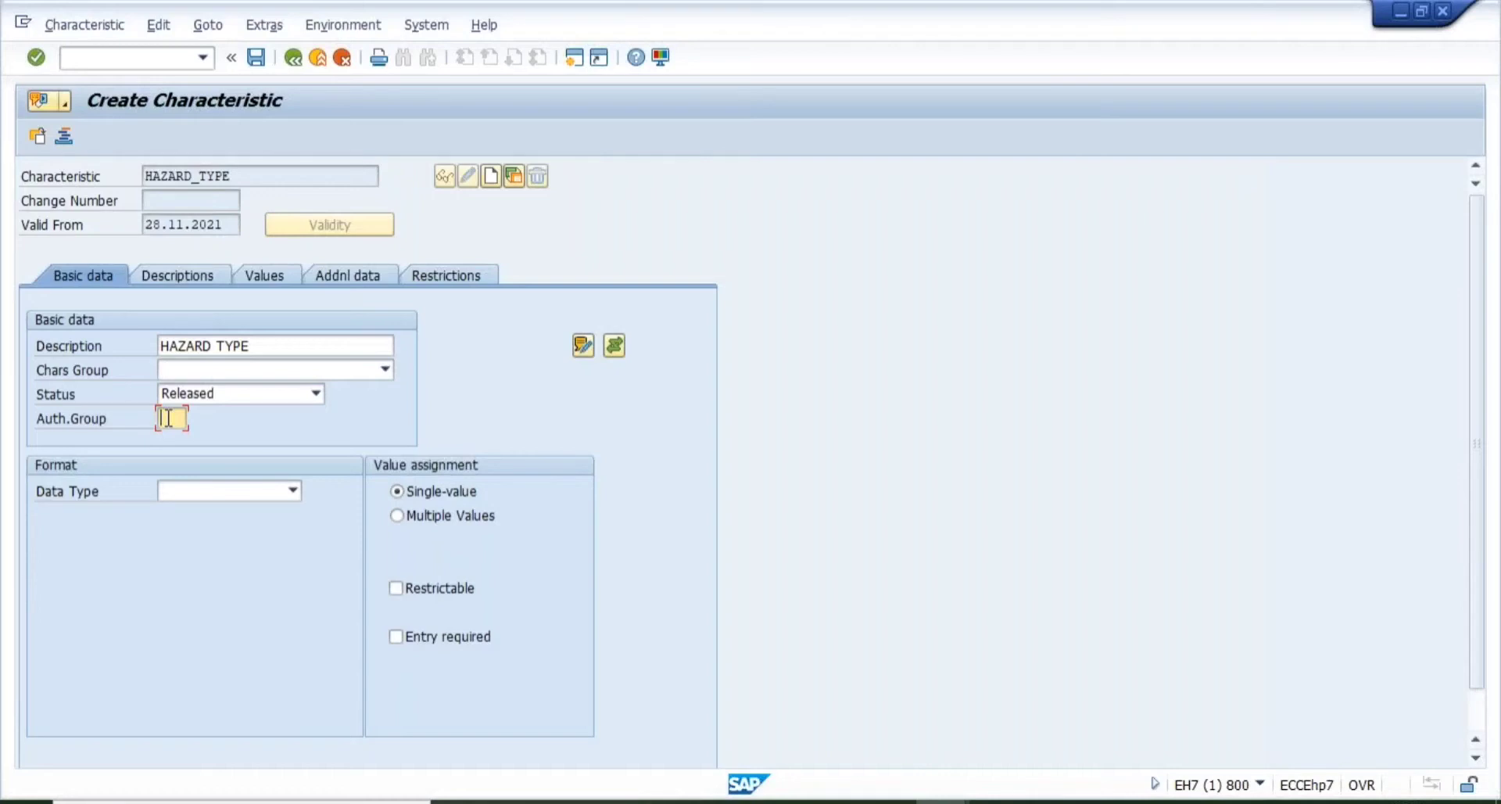
{"action": "type", "text": "ALL"}
{"action": "left_click", "coordinate": [293, 491]}
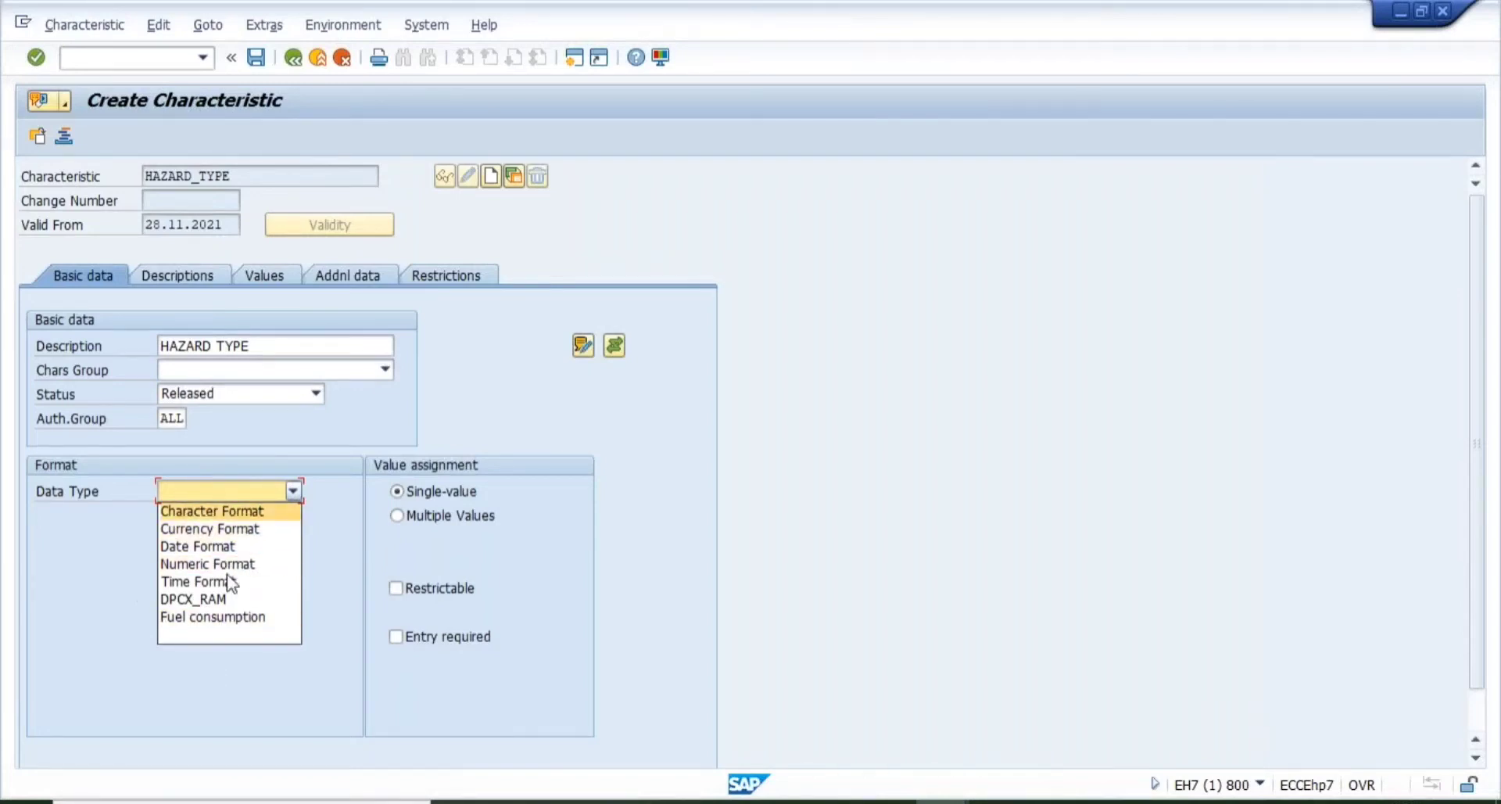
- Set data type Character Format with 32 characters, toggle case sensitivity, and list the templates
{"action": "left_click", "coordinate": [227, 512]}
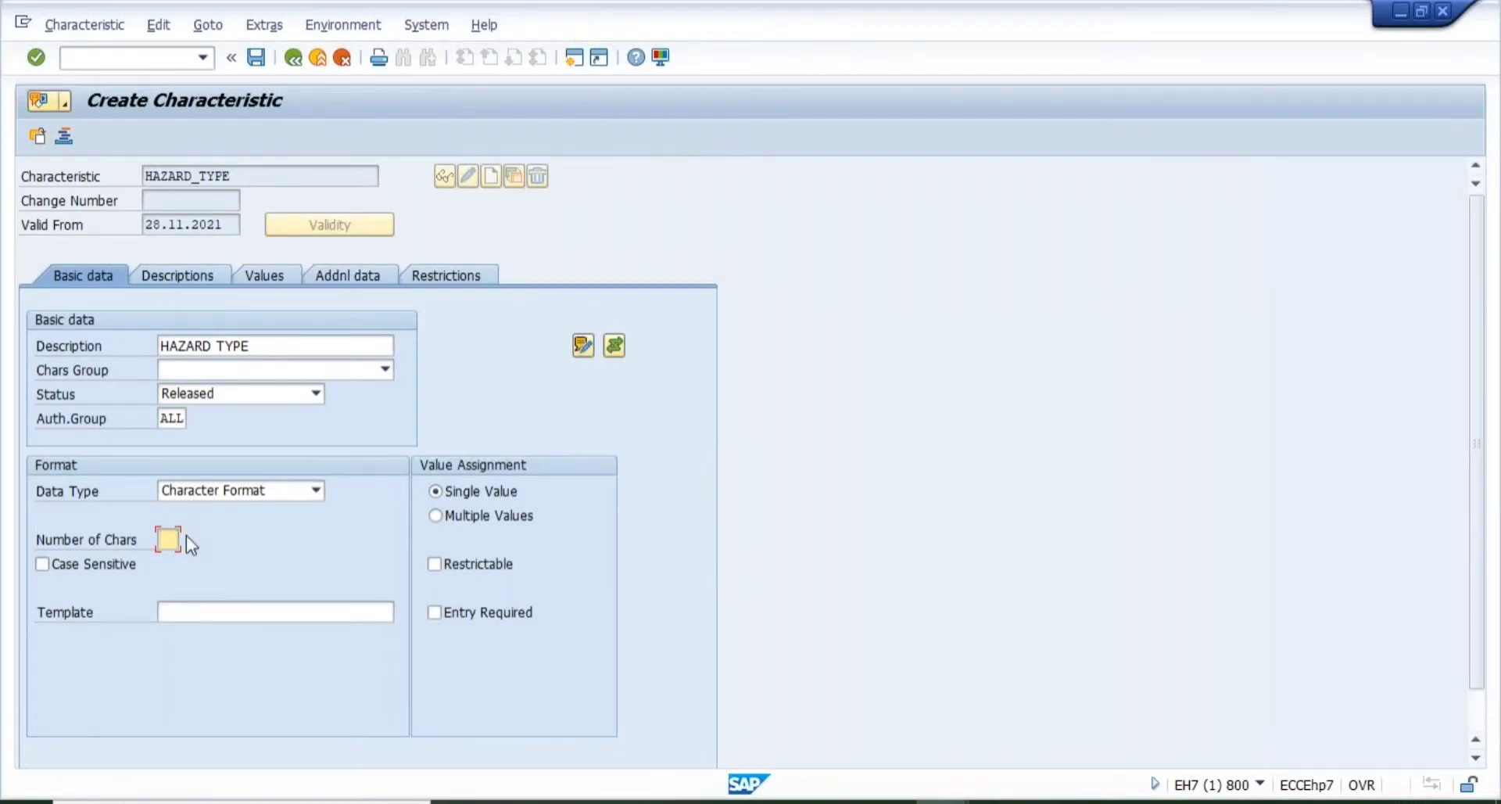
{"action": "type", "text": "30"}
{"action": "key", "text": "BackSpace"}
{"action": "type", "text": "2"}
{"action": "left_click", "coordinate": [40, 565]}
{"action": "left_click", "coordinate": [190, 611]}
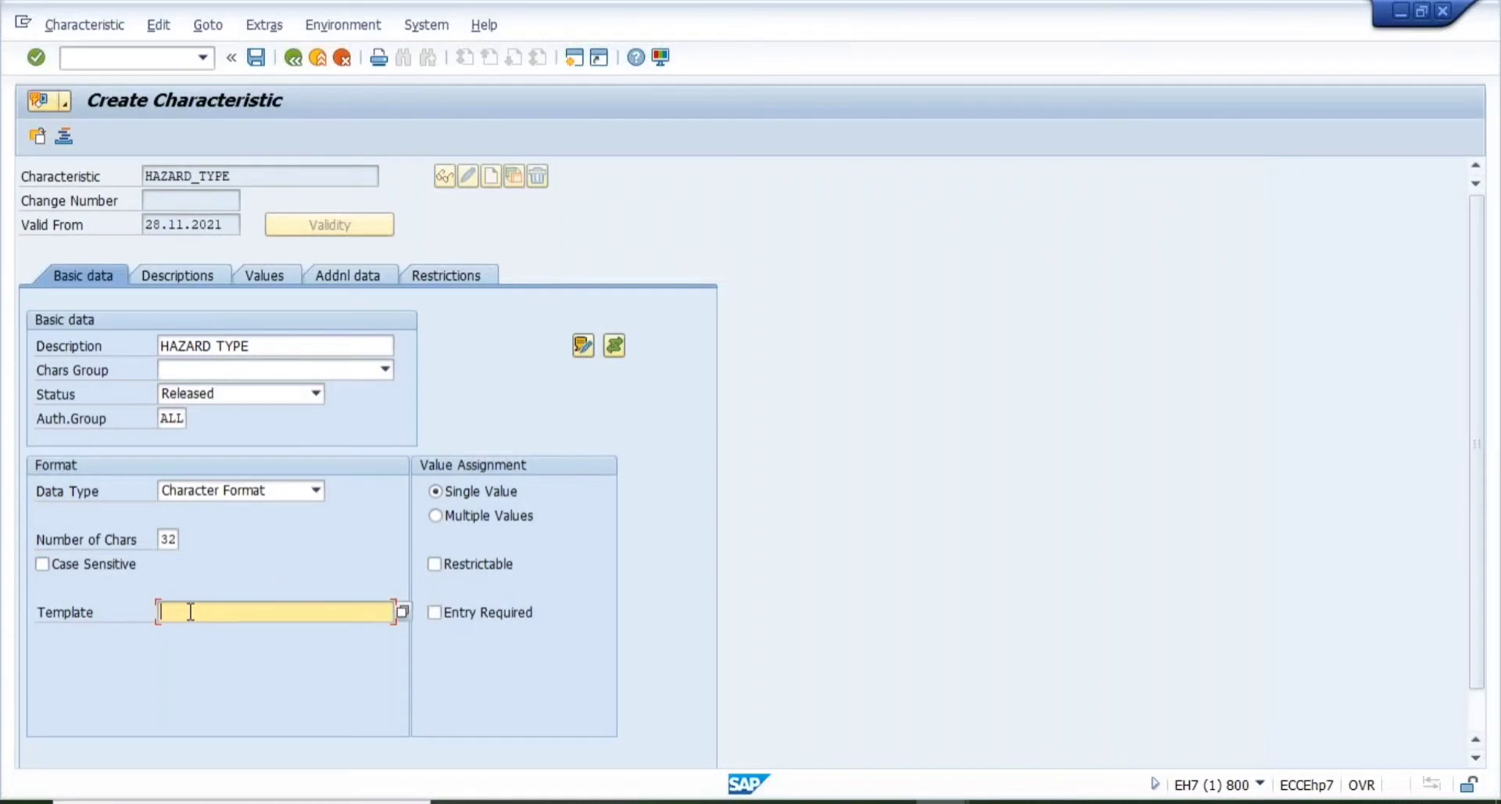
{"action": "left_click", "coordinate": [401, 606]}
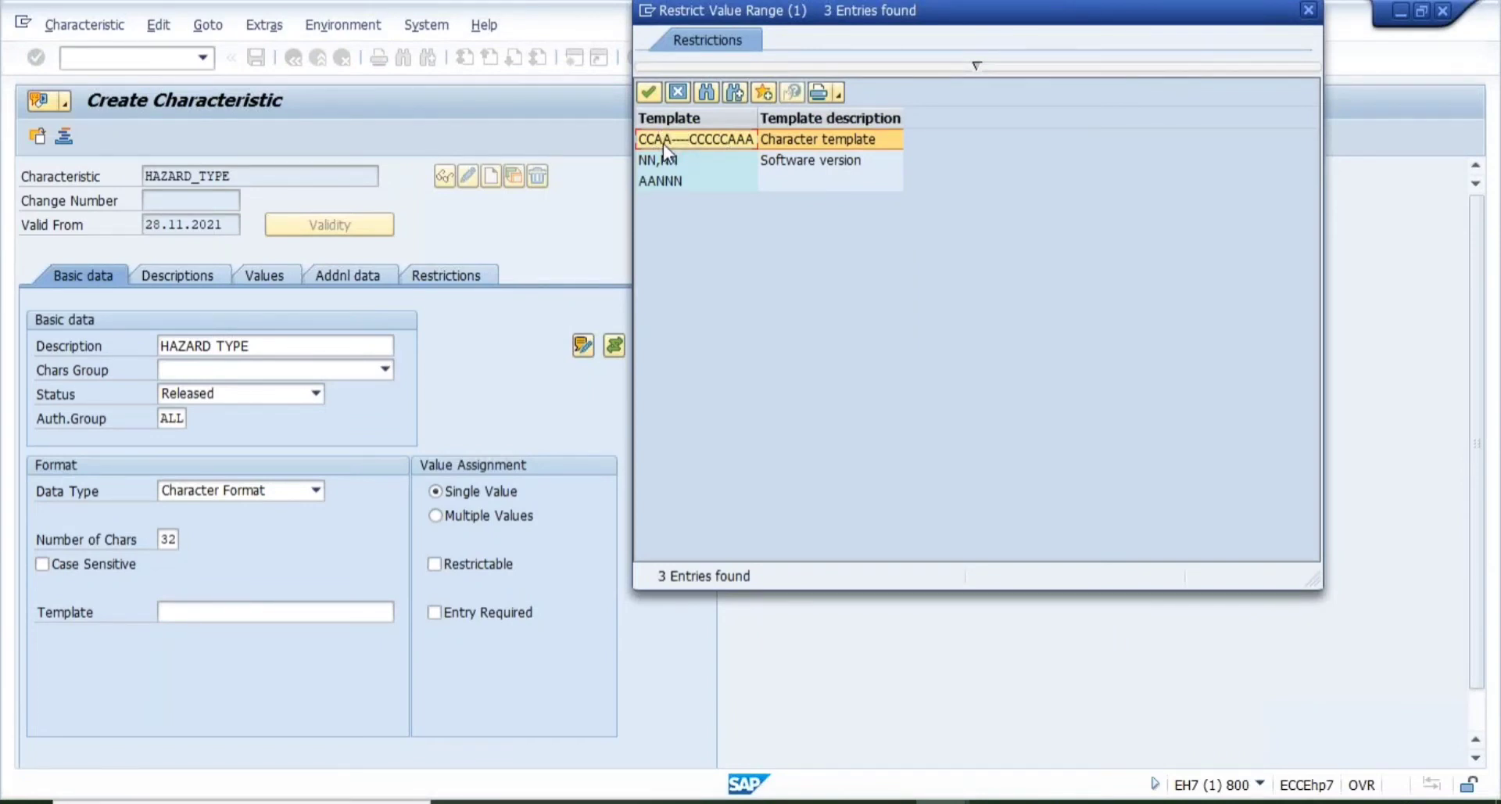
- Double-click the NN,NN software version row to close the template list
{"action": "left_click", "coordinate": [726, 161]}
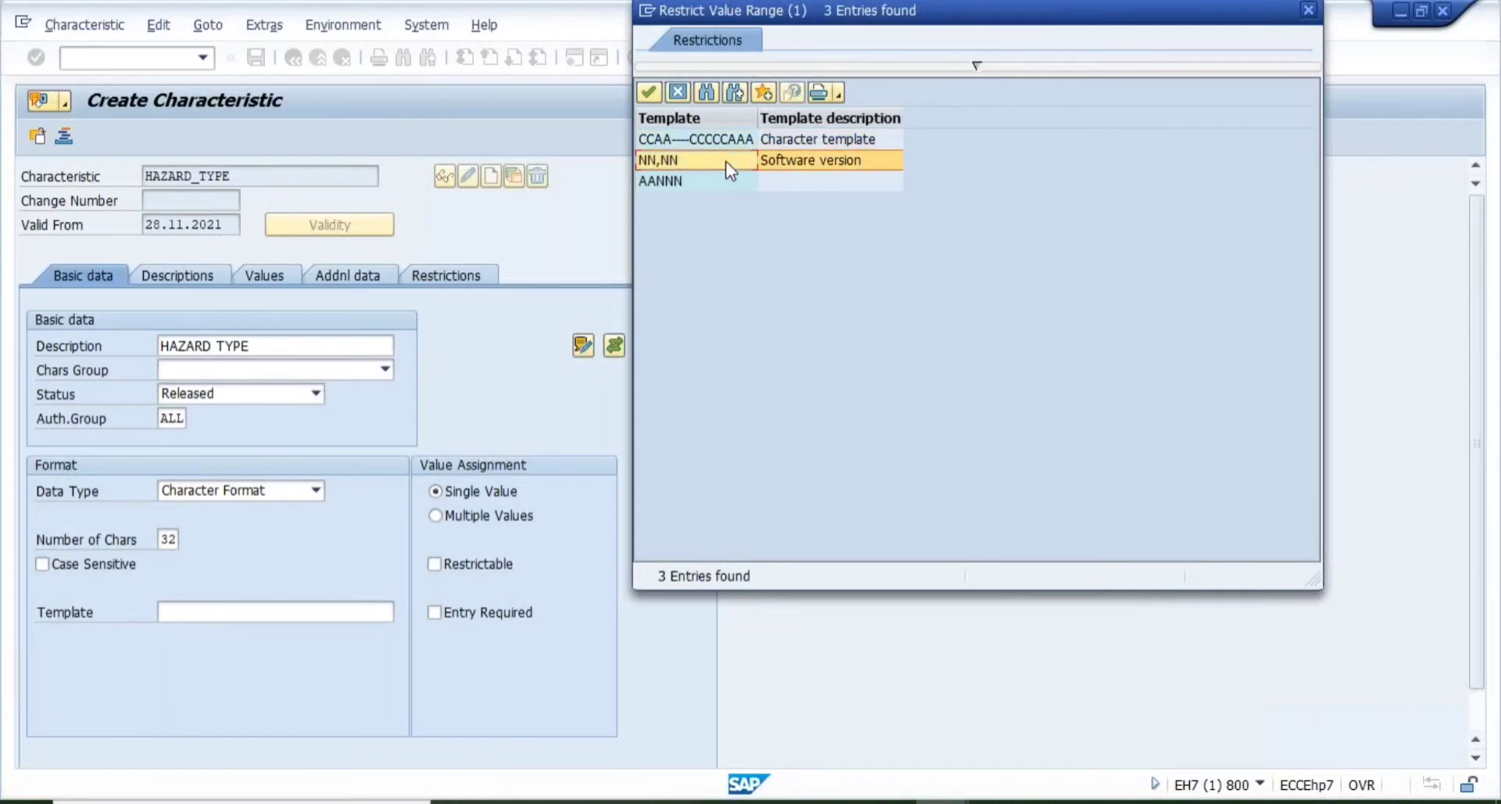
{"action": "double_click", "coordinate": [726, 161]}
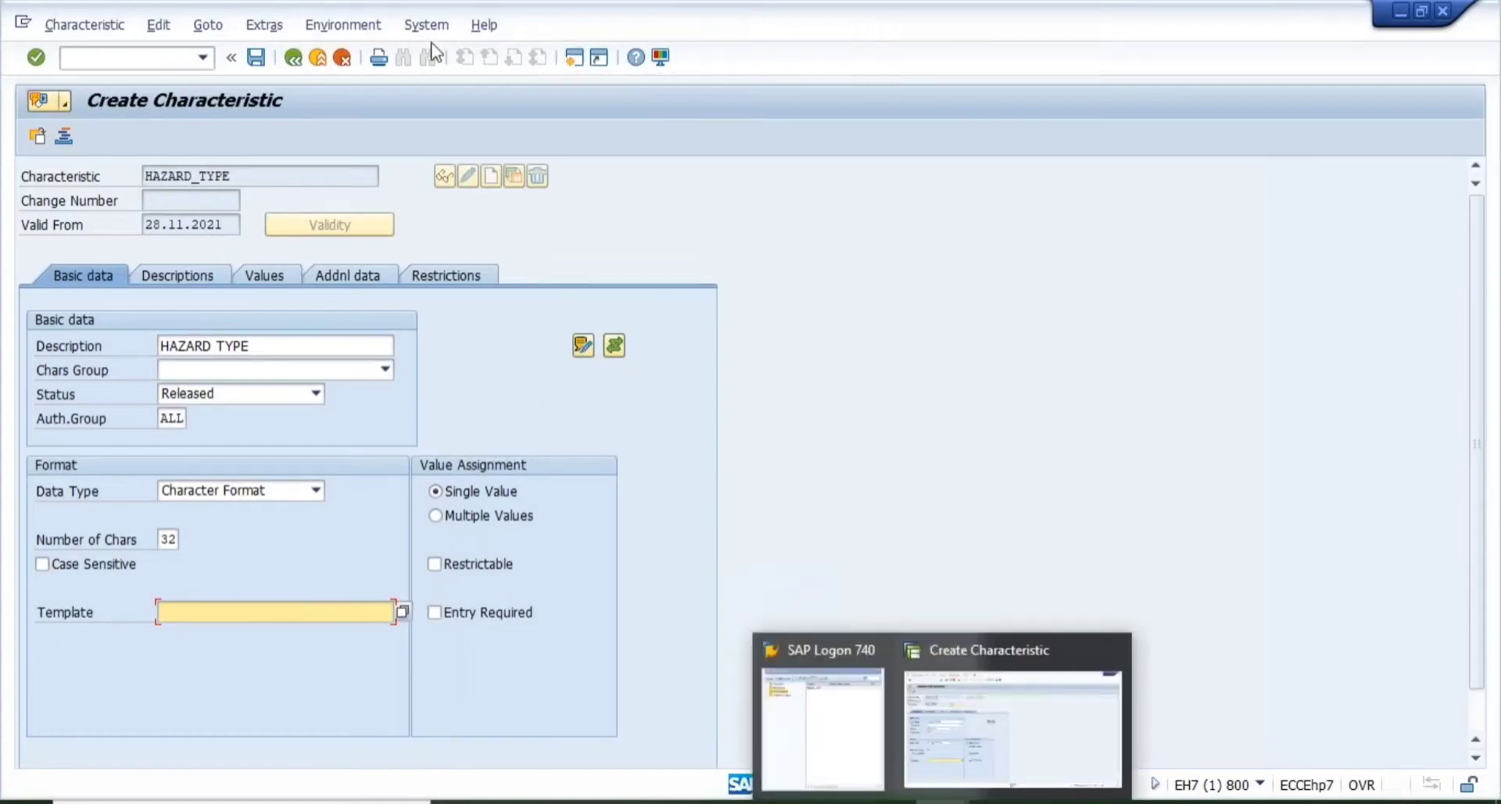
- In a new session, run CG02BD and open SAMPLE_111 from the substance hit list
{"action": "left_click", "coordinate": [575, 58]}
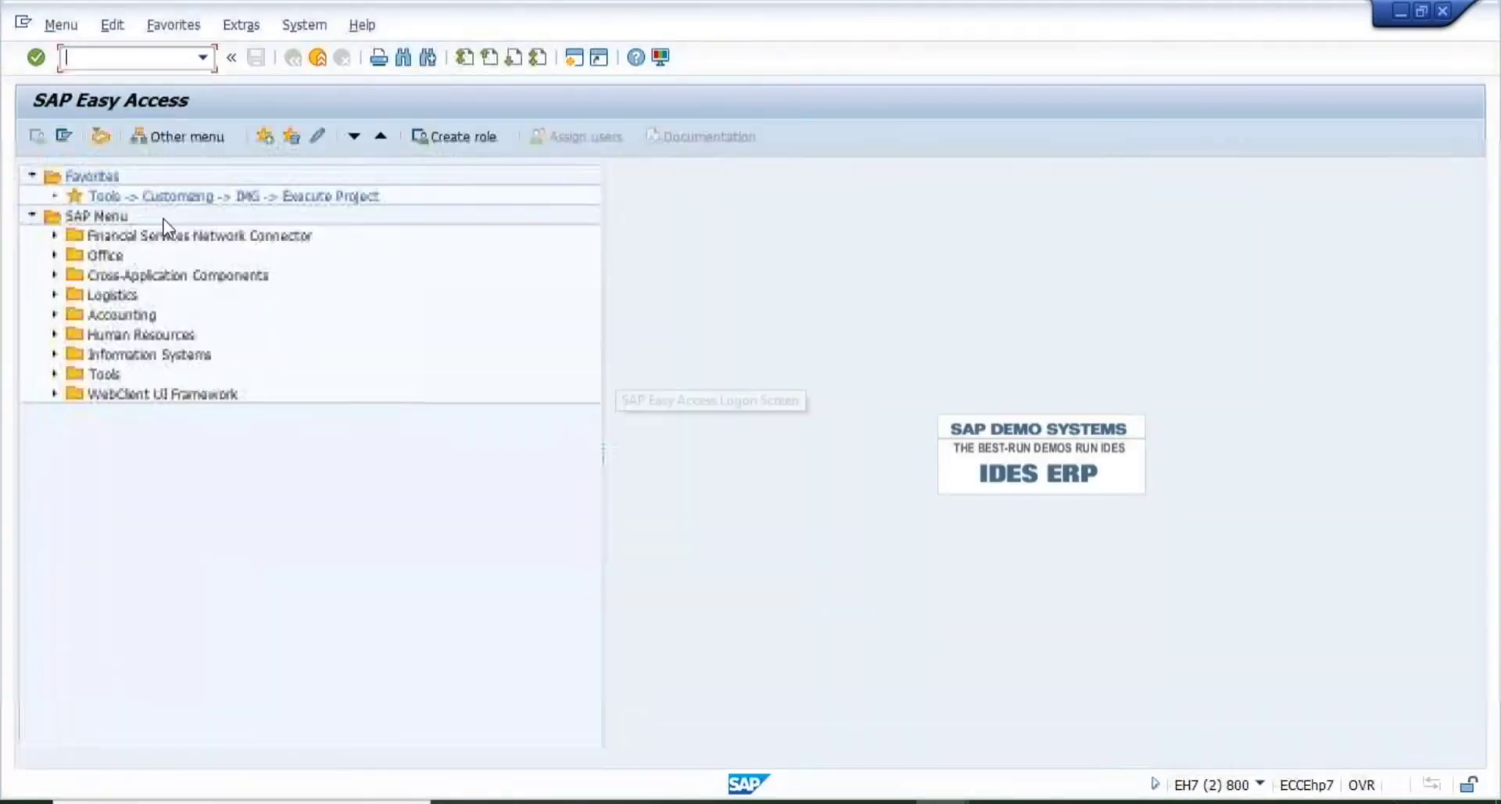
{"action": "type", "text": "CG02BD"}
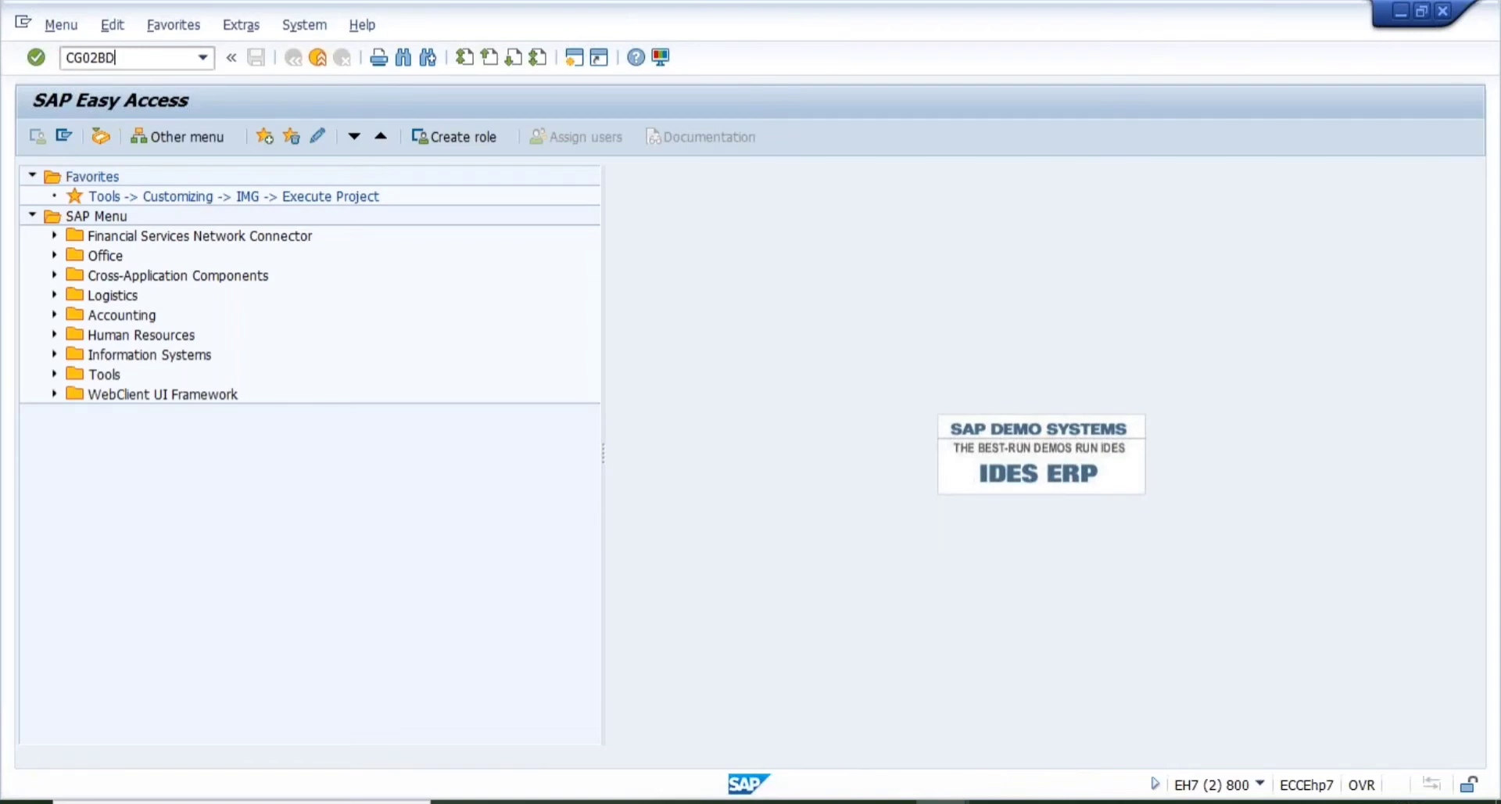
{"action": "key", "text": "Return"}
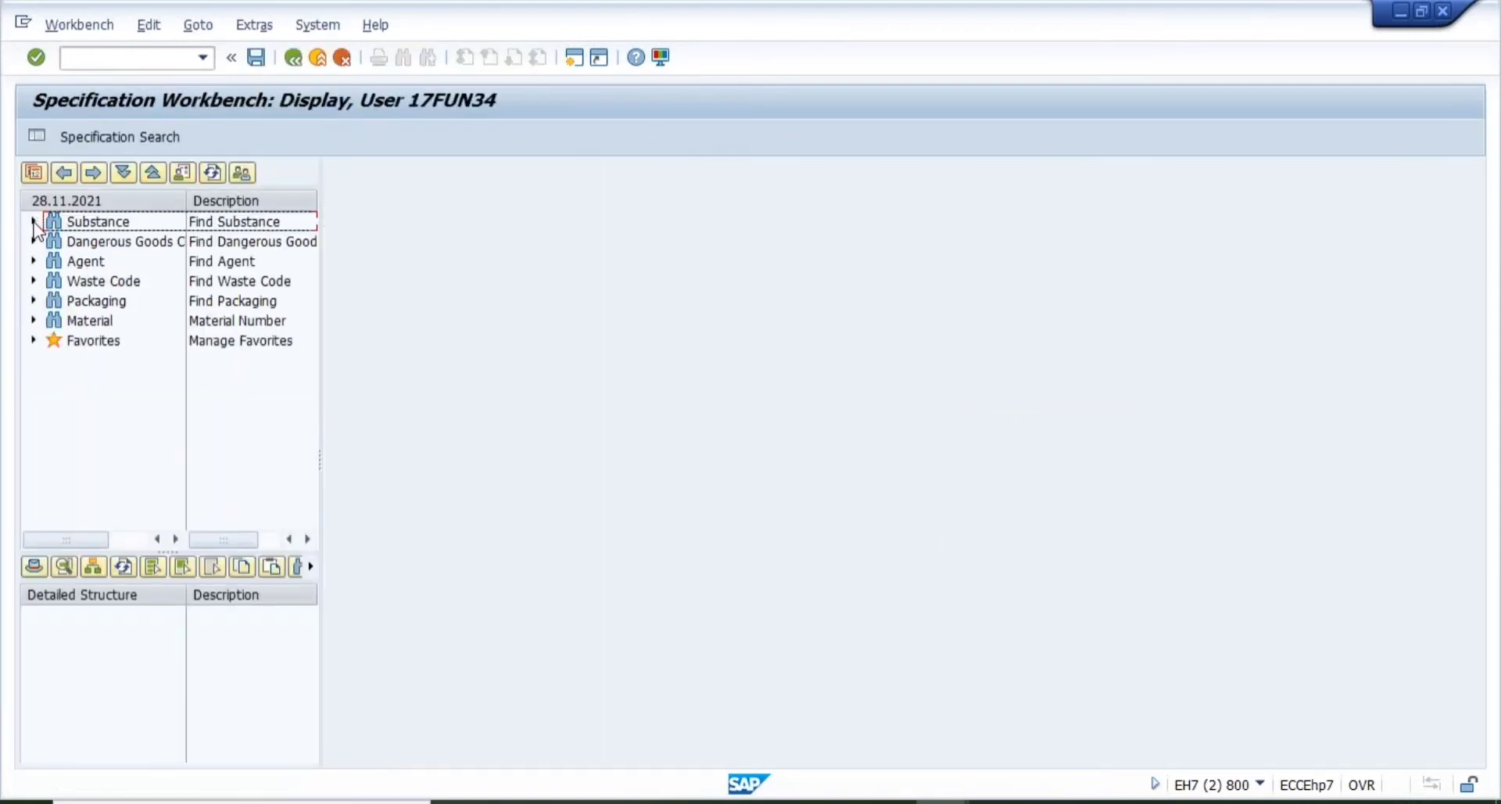
{"action": "left_click", "coordinate": [33, 221]}
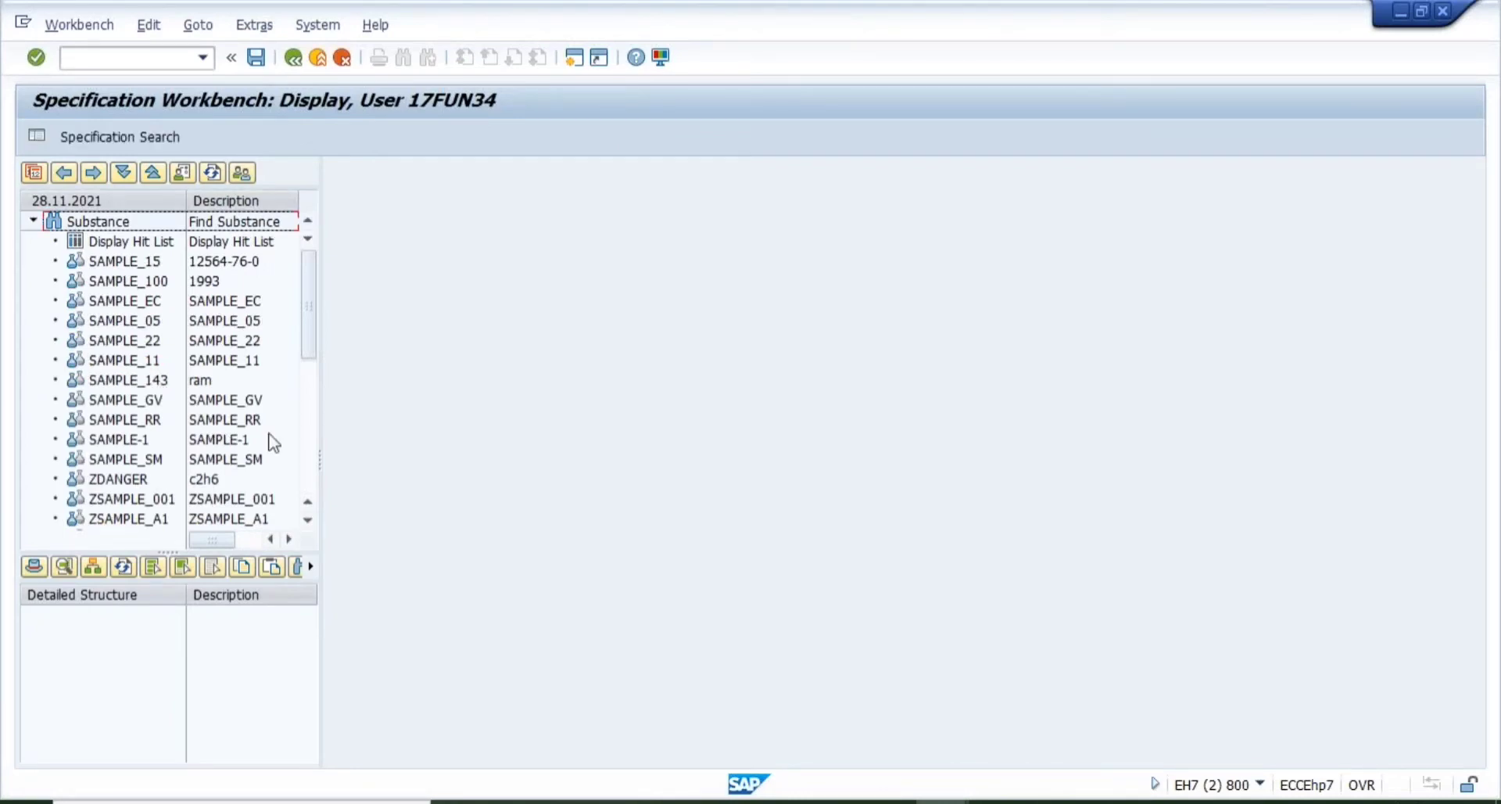
{"action": "left_click", "coordinate": [308, 480]}
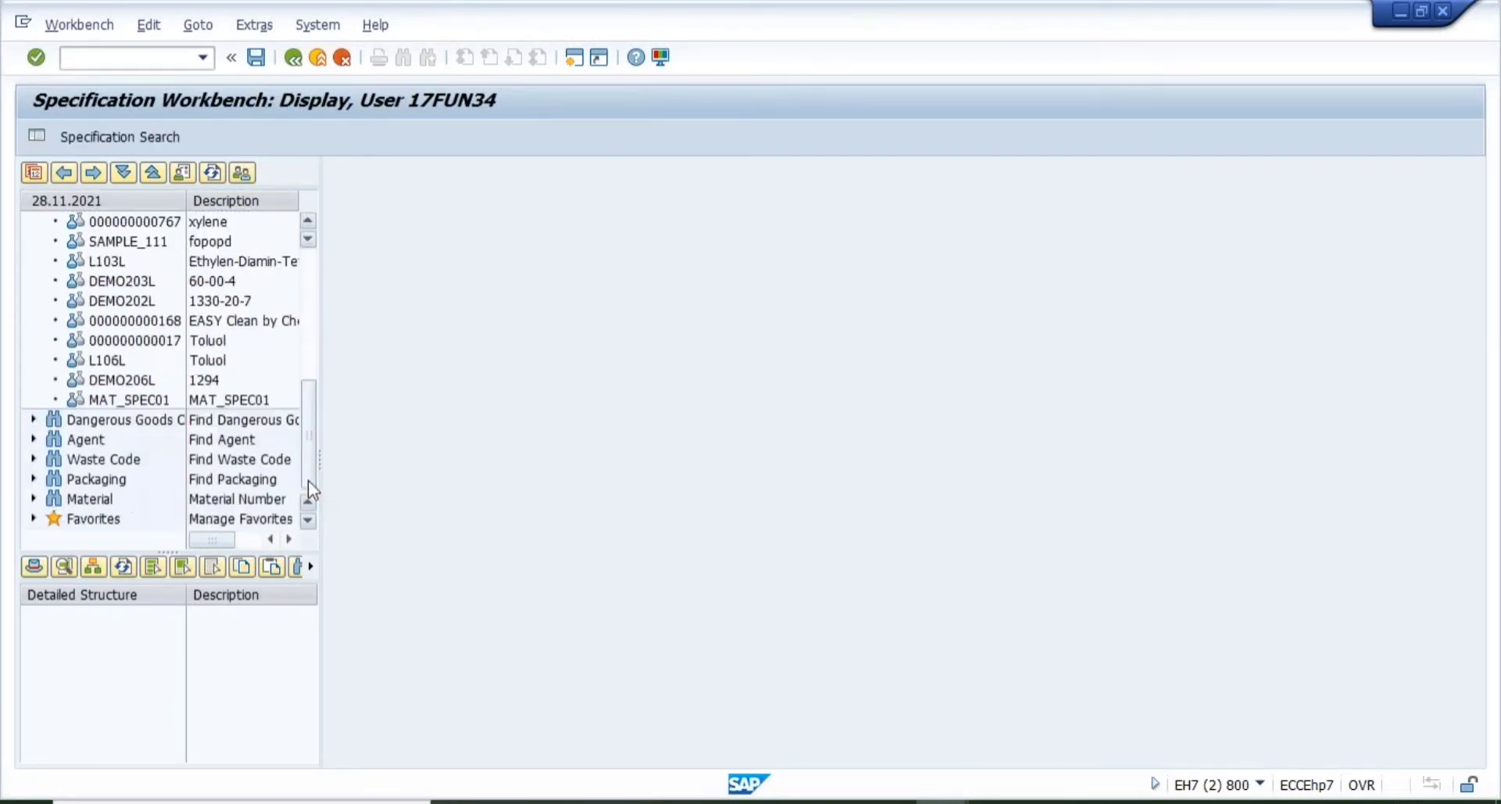
{"action": "double_click", "coordinate": [119, 244]}
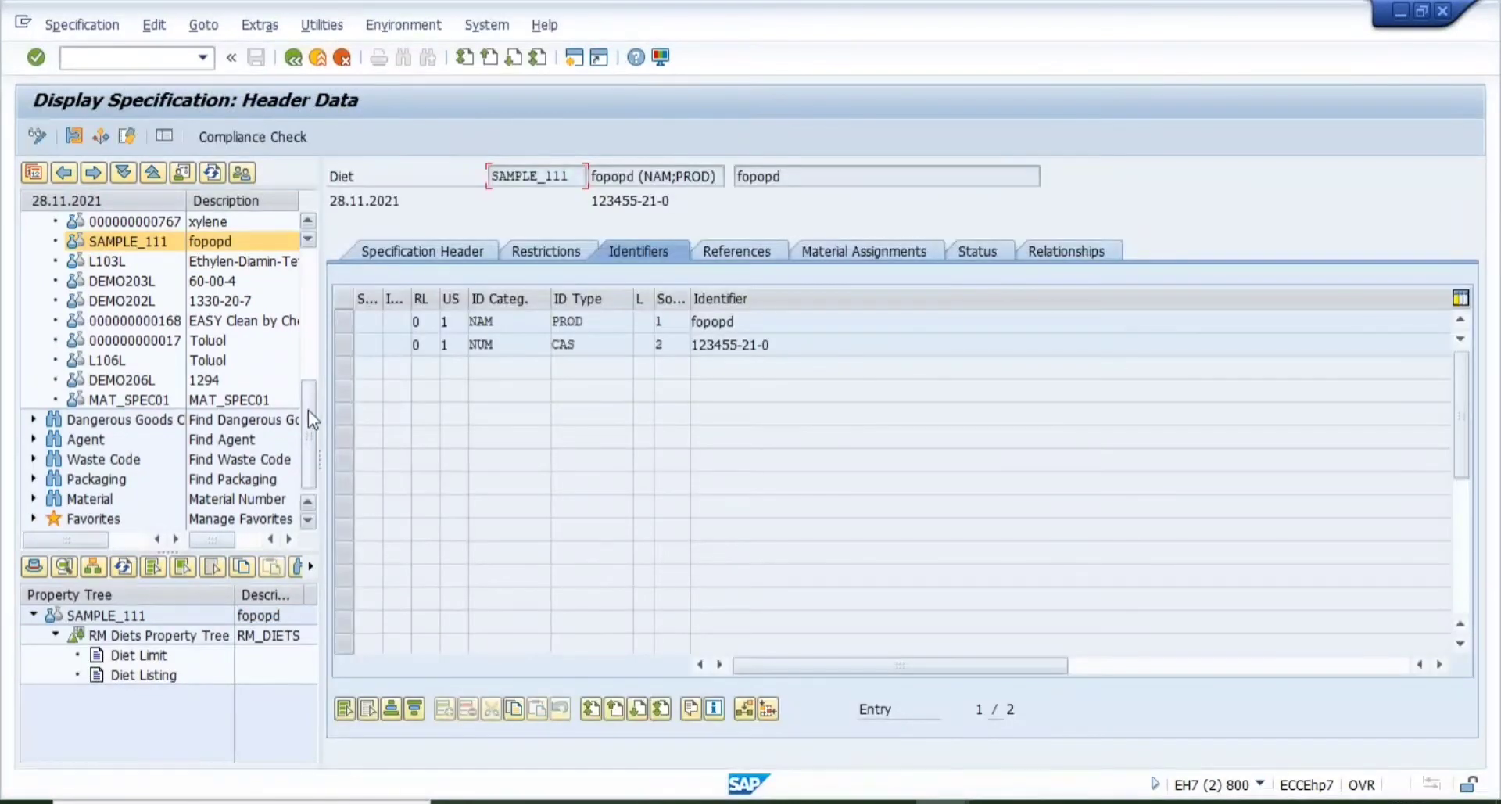
- Load SAMPLE_GV, open its confined space SOP value assignment in change mode, and select ELECTRICAL SAFETY
{"action": "scroll", "coordinate": [308, 367], "scroll_direction": "up", "scroll_amount": 5}
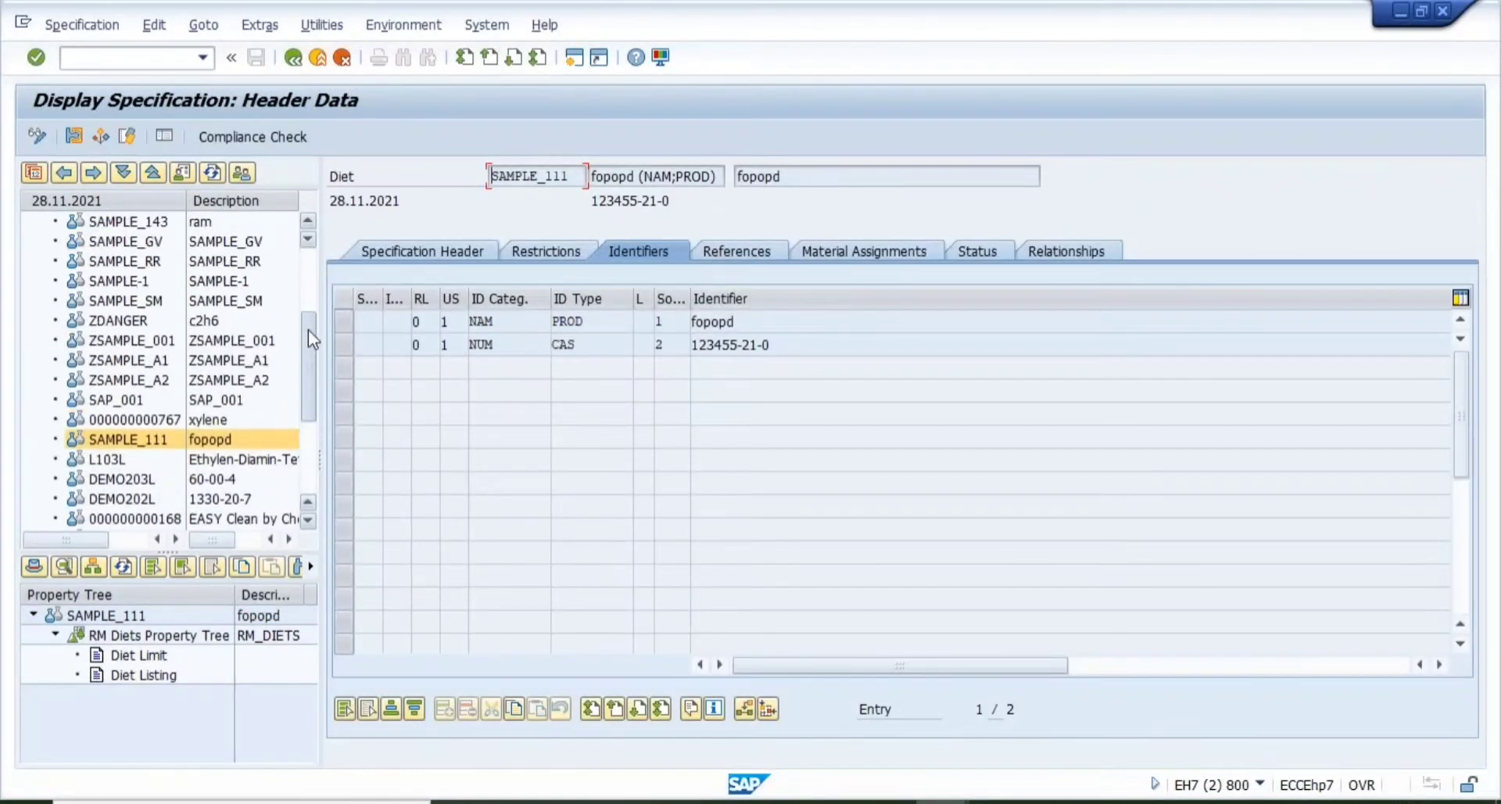
{"action": "mouse_move", "coordinate": [305, 305]}
{"action": "left_mouse_down"}
{"action": "mouse_move", "coordinate": [299, 383]}
{"action": "mouse_move", "coordinate": [294, 327]}
{"action": "left_mouse_up"}
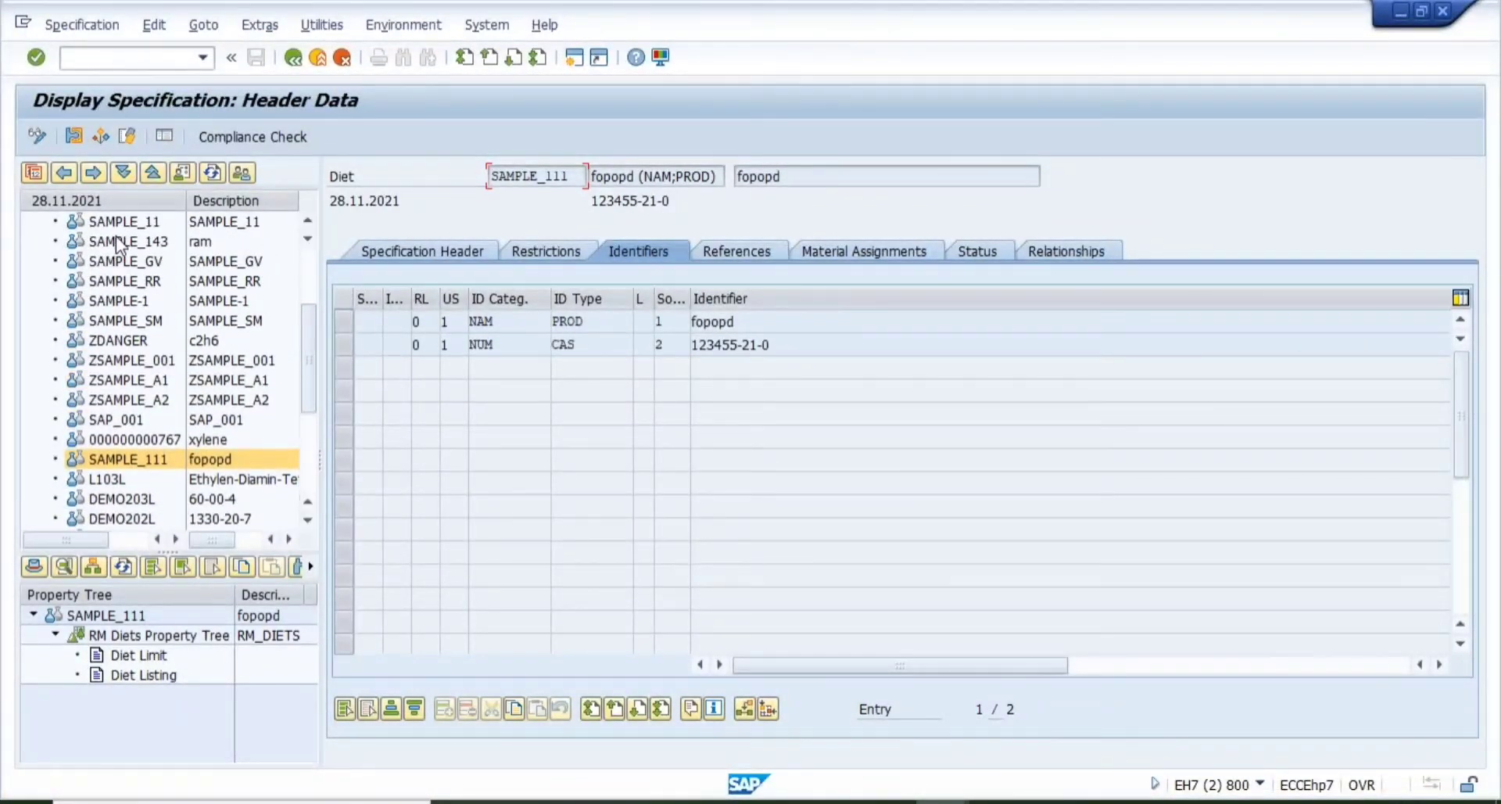
{"action": "left_click", "coordinate": [138, 266]}
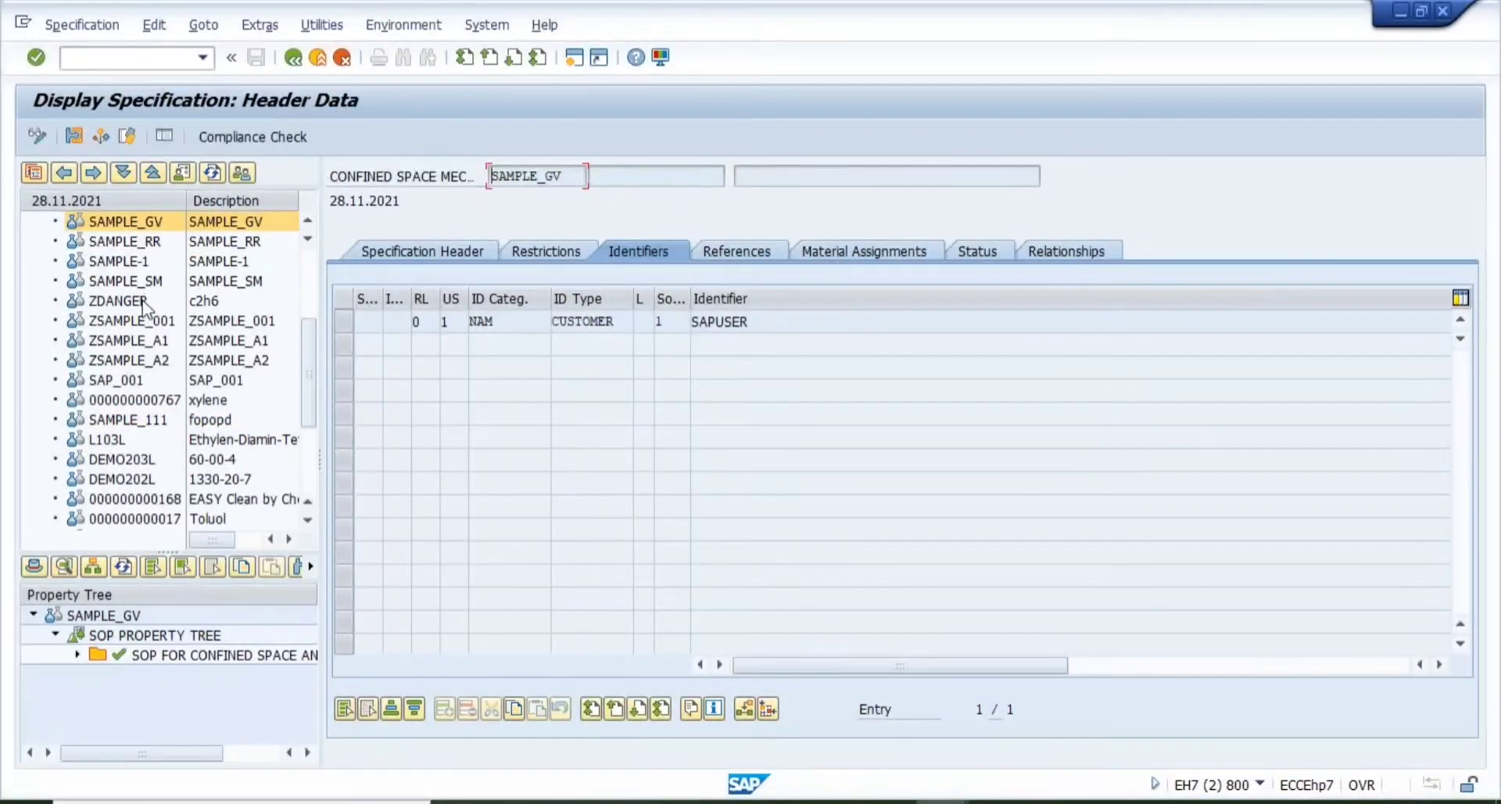
{"action": "left_click", "coordinate": [117, 300]}
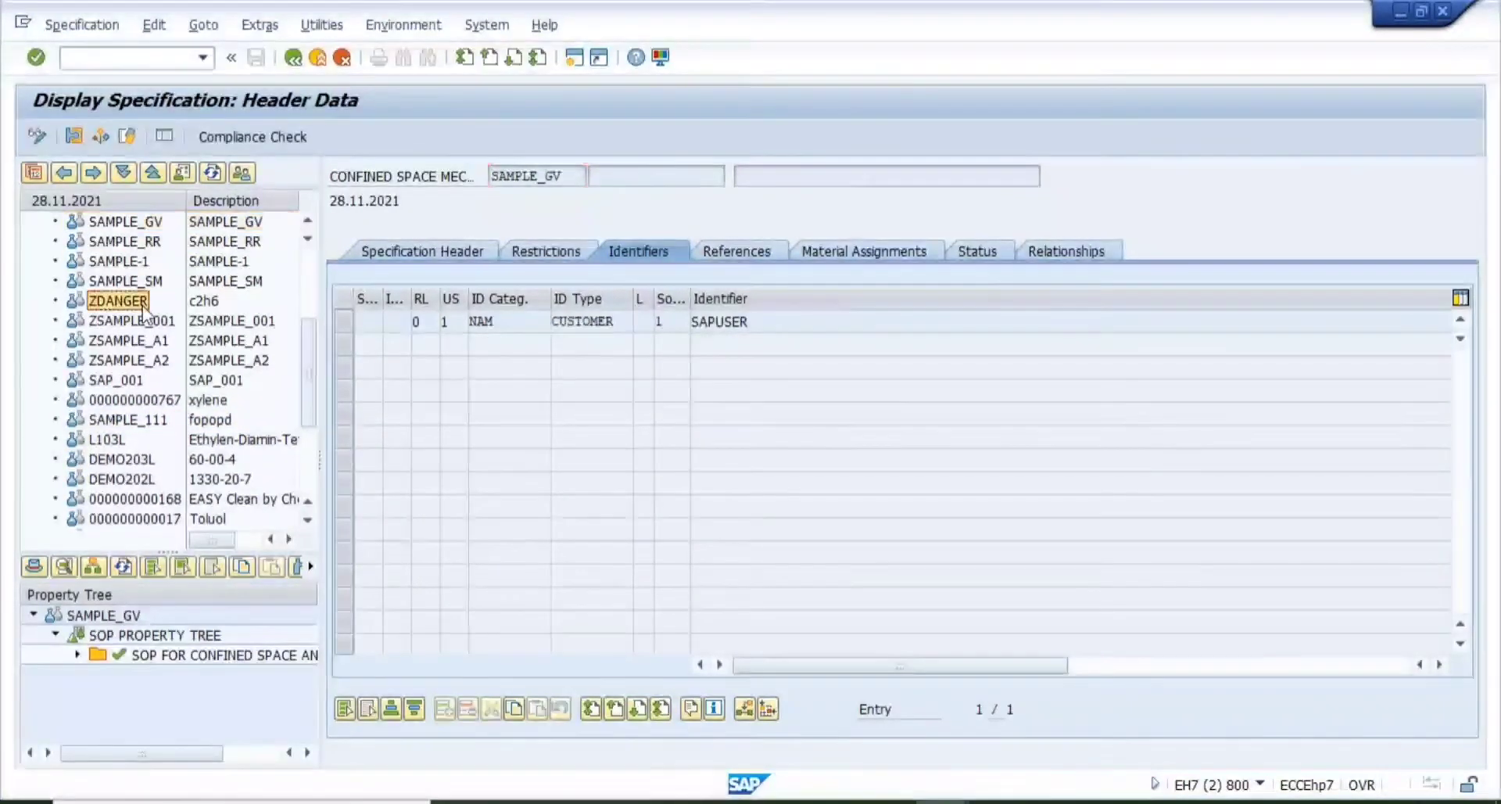
{"action": "left_click", "coordinate": [73, 657]}
{"action": "left_click", "coordinate": [172, 674]}
{"action": "double_click", "coordinate": [172, 674]}
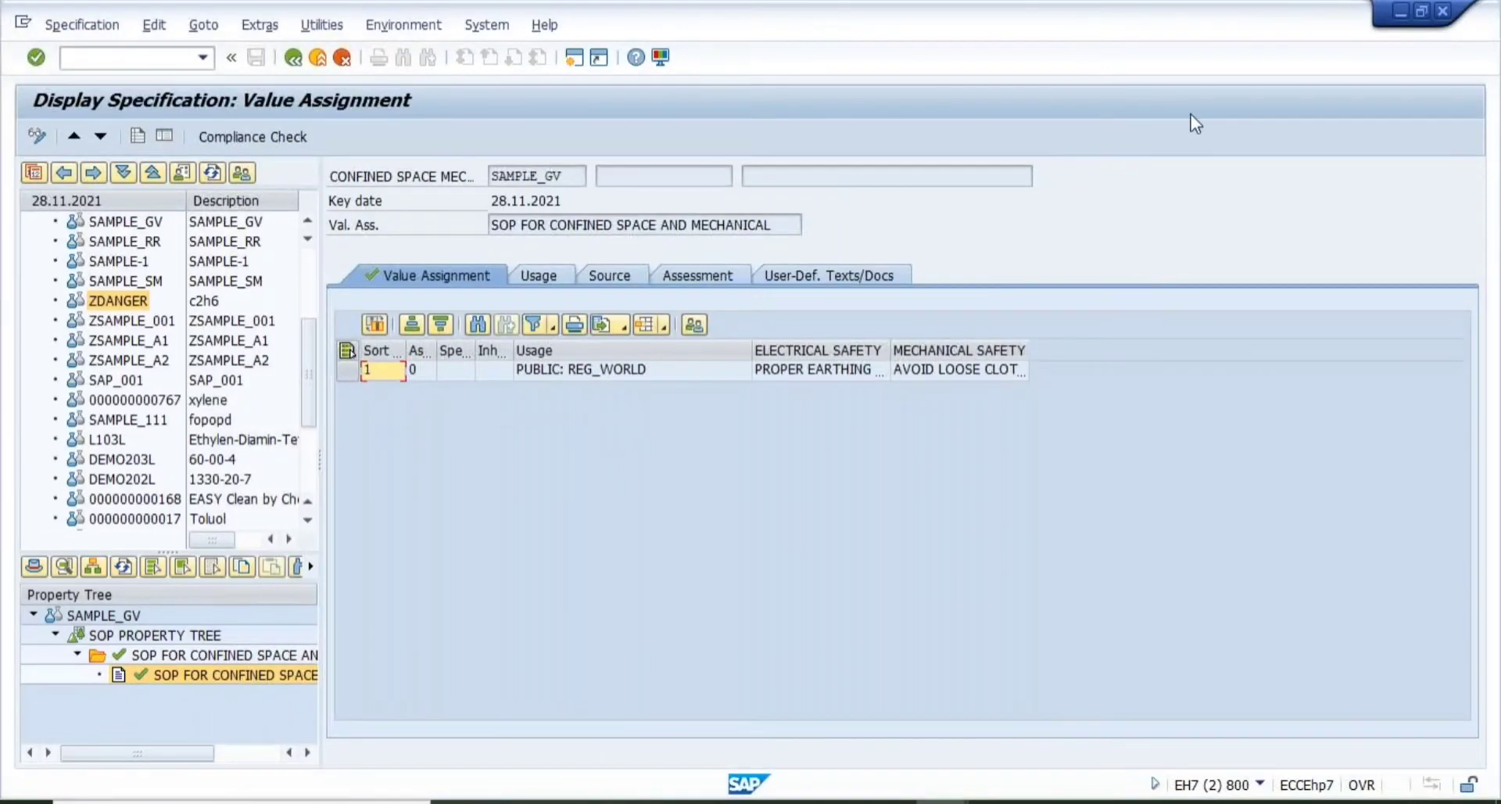
{"action": "left_click", "coordinate": [1321, 76]}
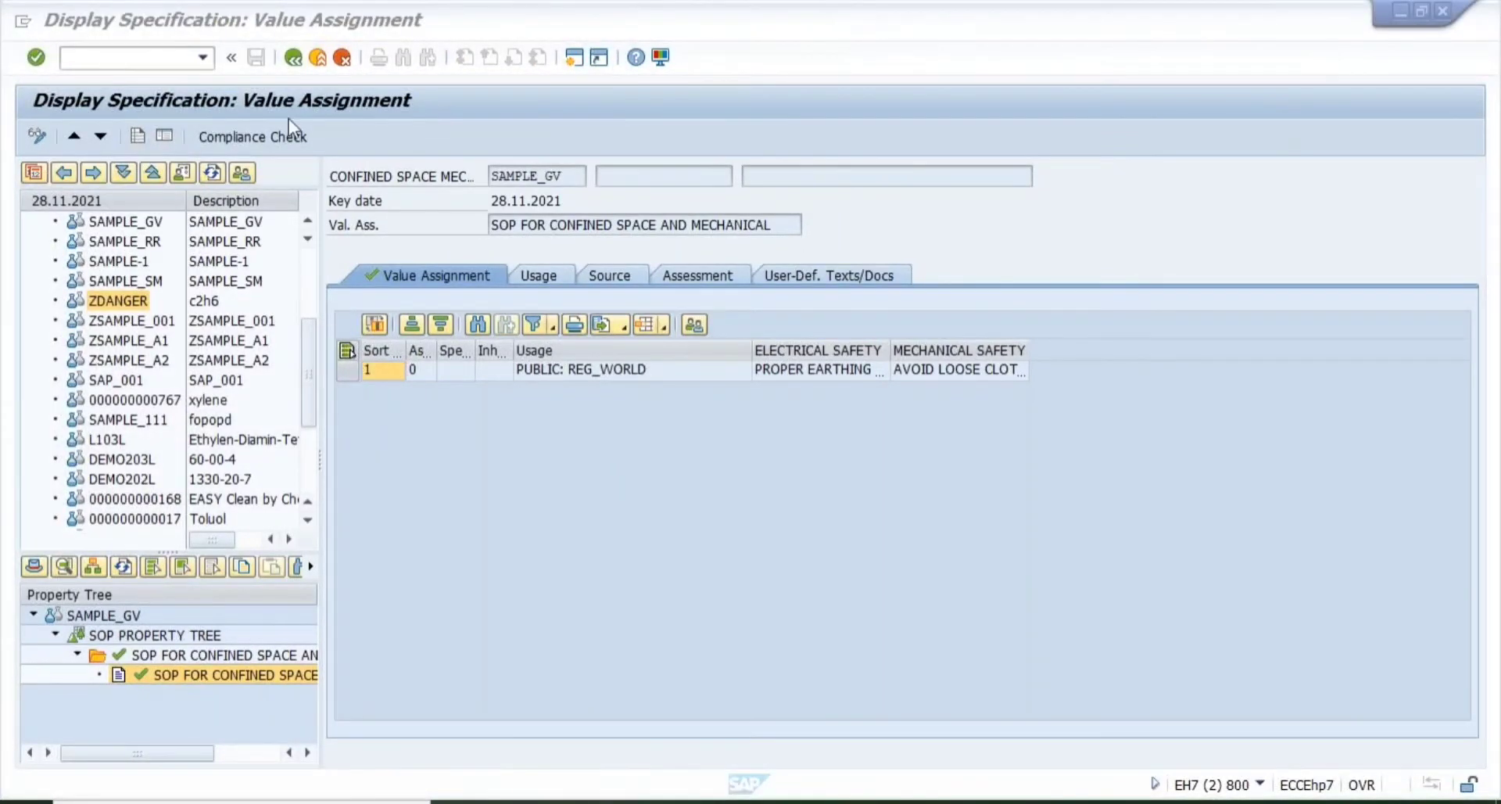
{"action": "left_click", "coordinate": [35, 132]}
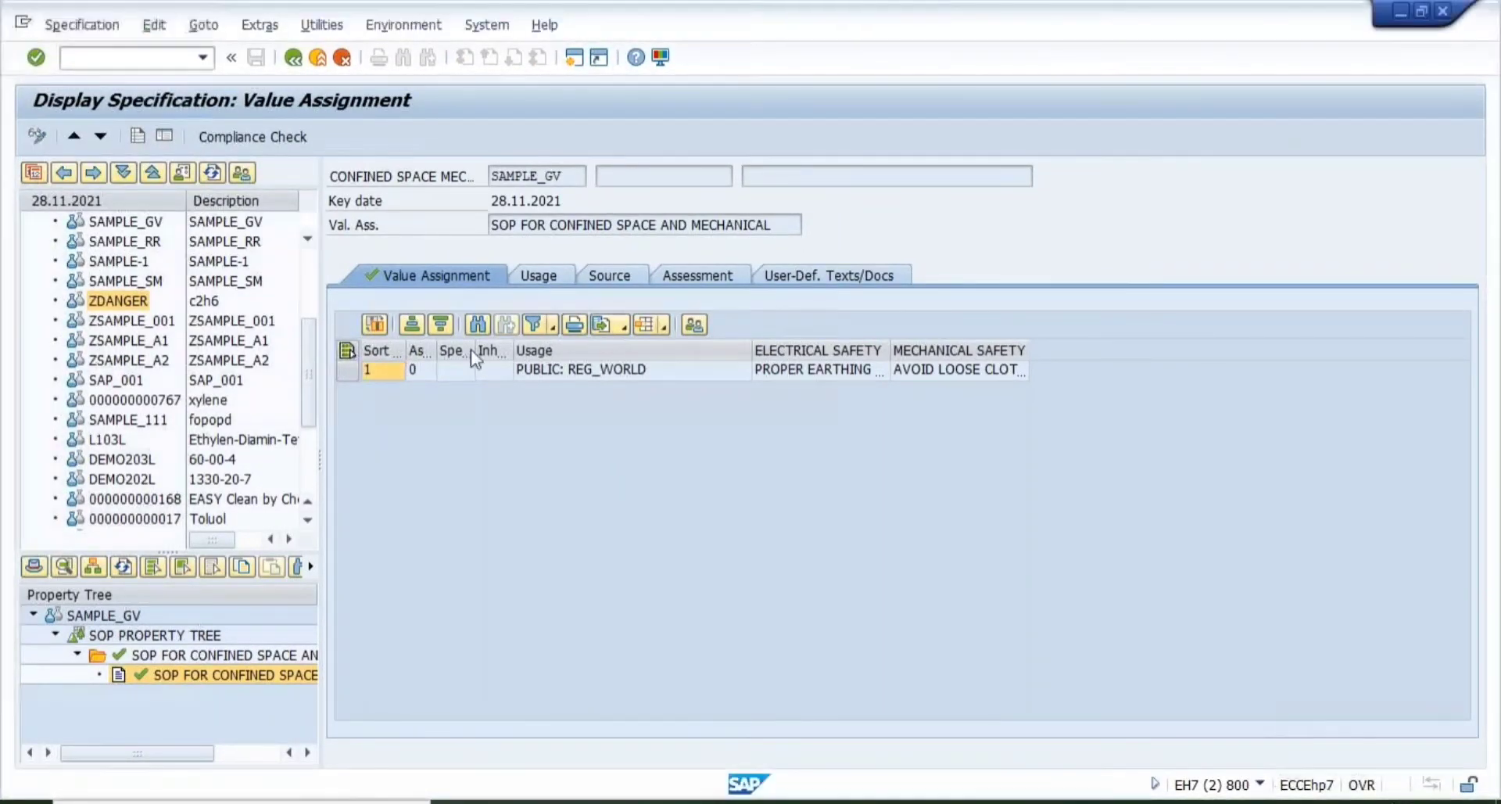
{"action": "left_click", "coordinate": [872, 369]}
- Bring up the list of allowed ELECTRICAL SAFETY values for SAMPLE_GV
{"action": "type", "text": "PROPER EARTHING"}
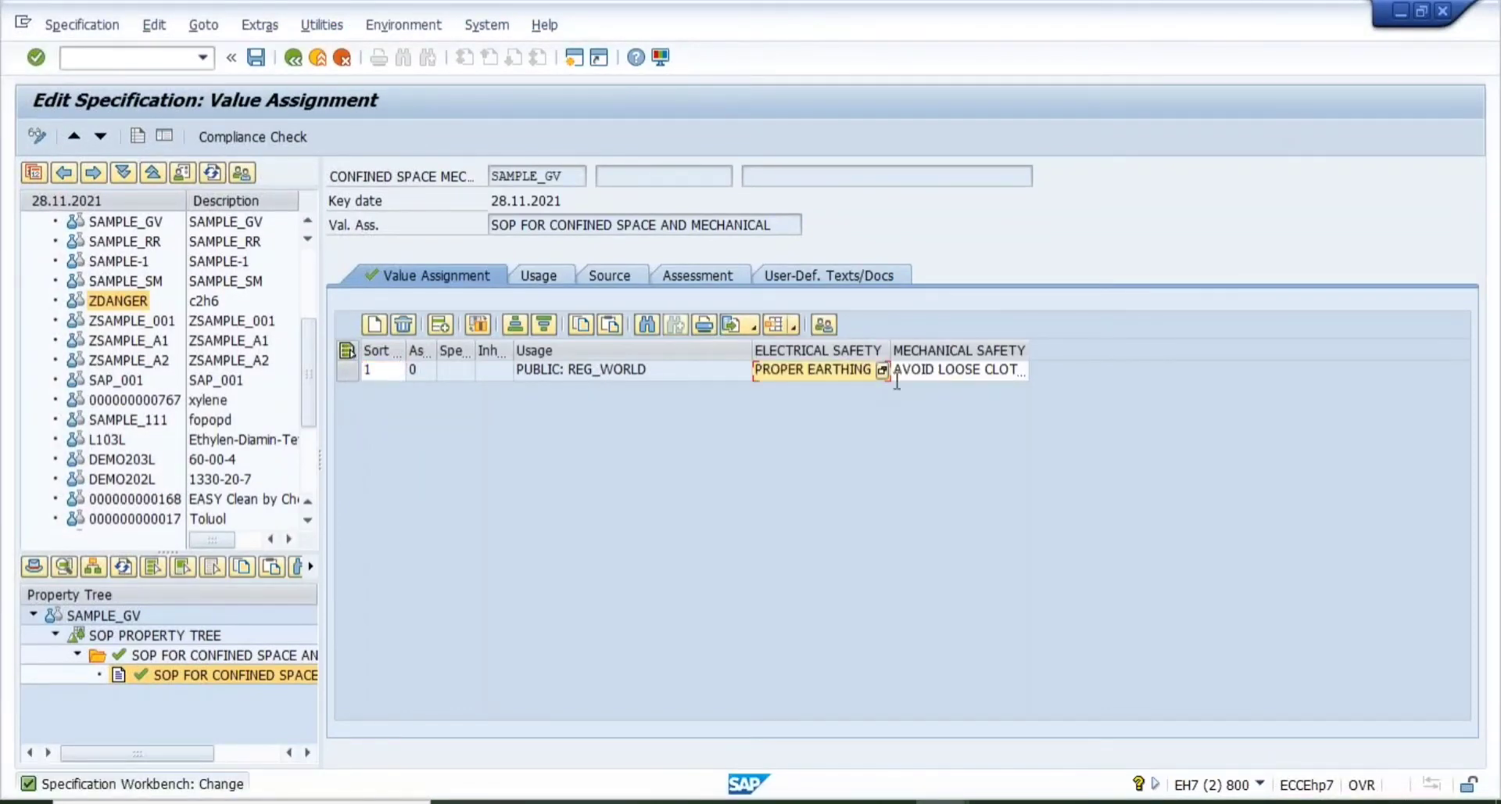
{"action": "left_click", "coordinate": [945, 372]}
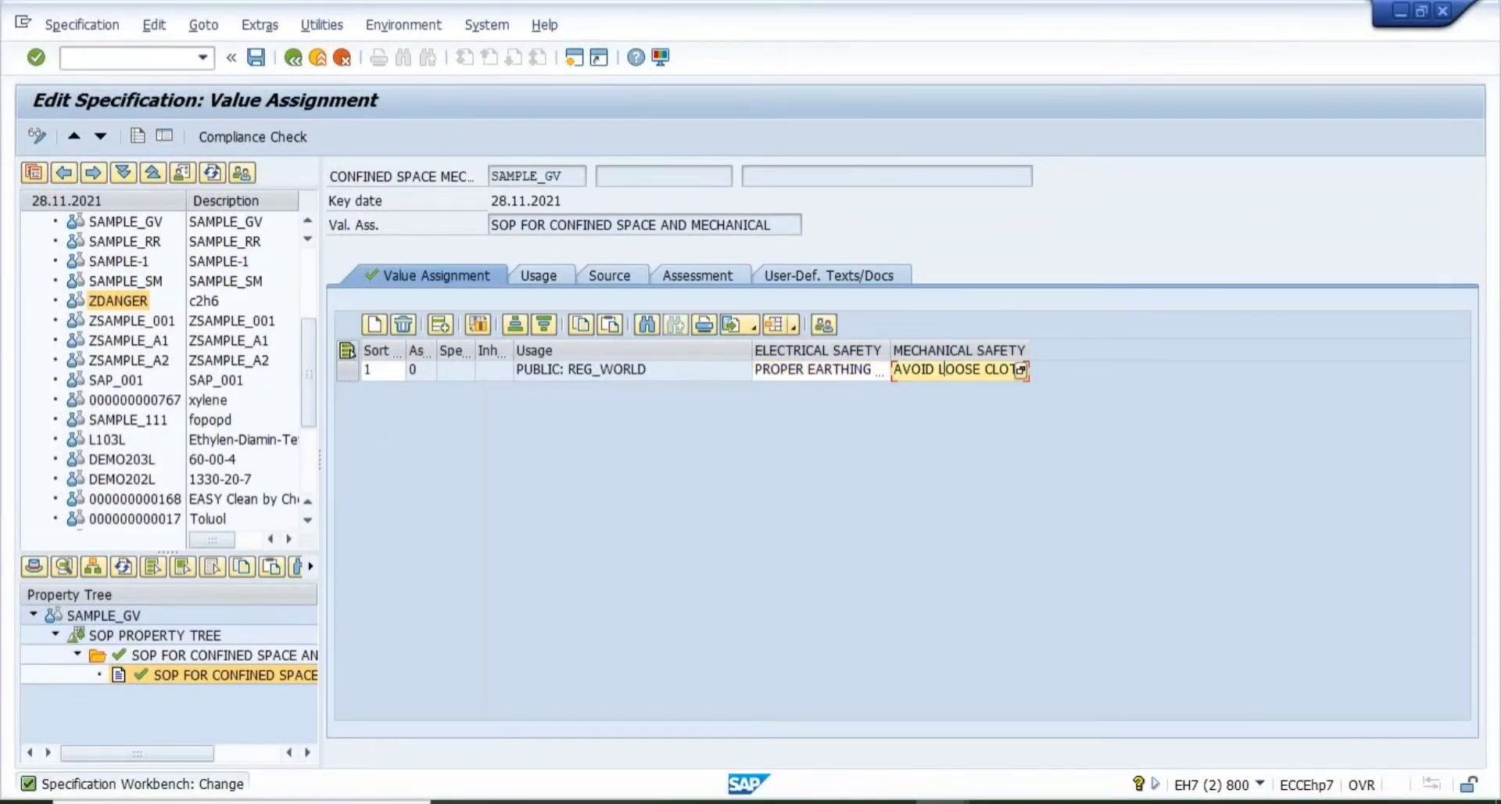
{"action": "left_click", "coordinate": [854, 373]}
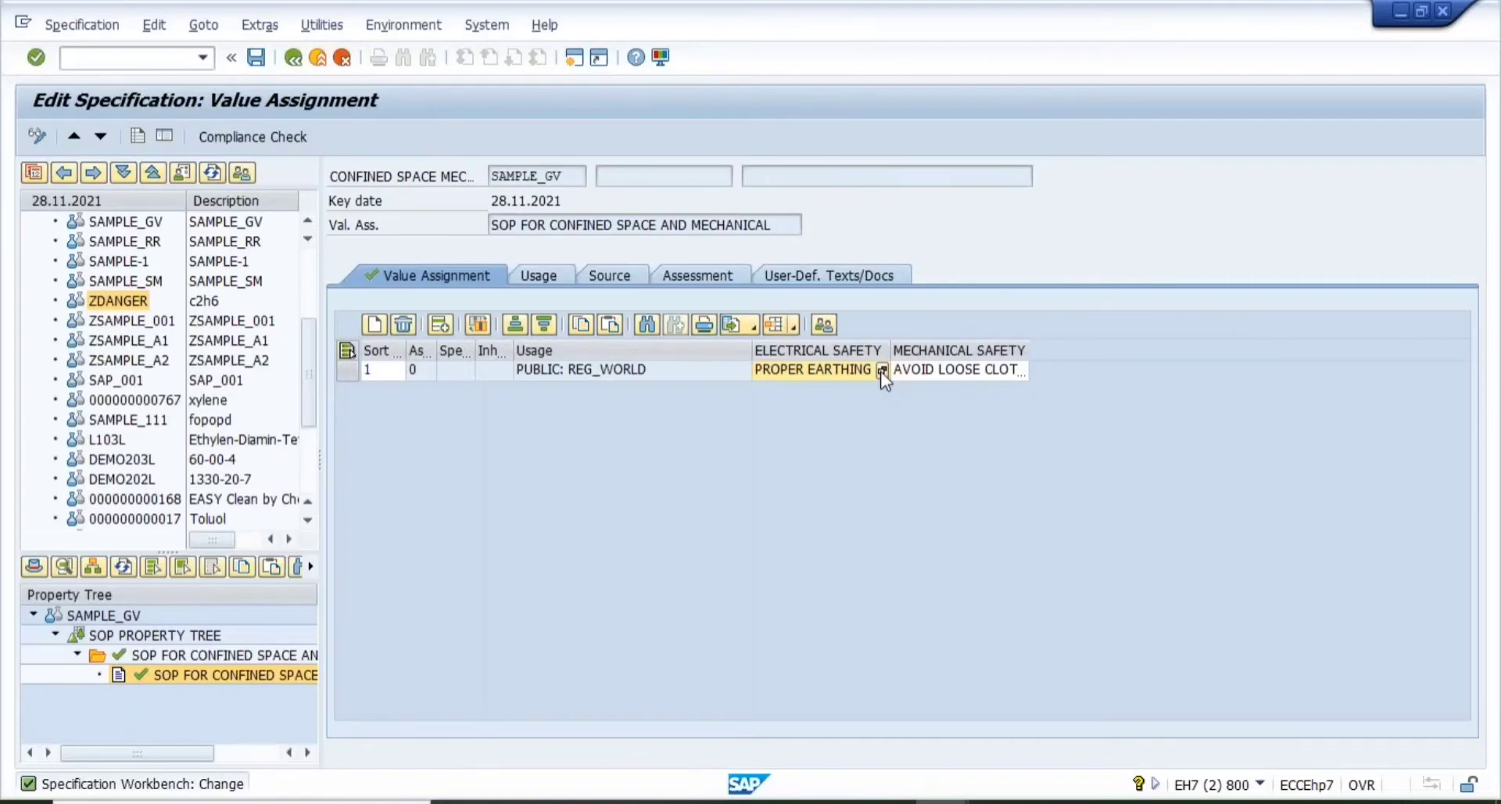
{"action": "left_click", "coordinate": [883, 371]}
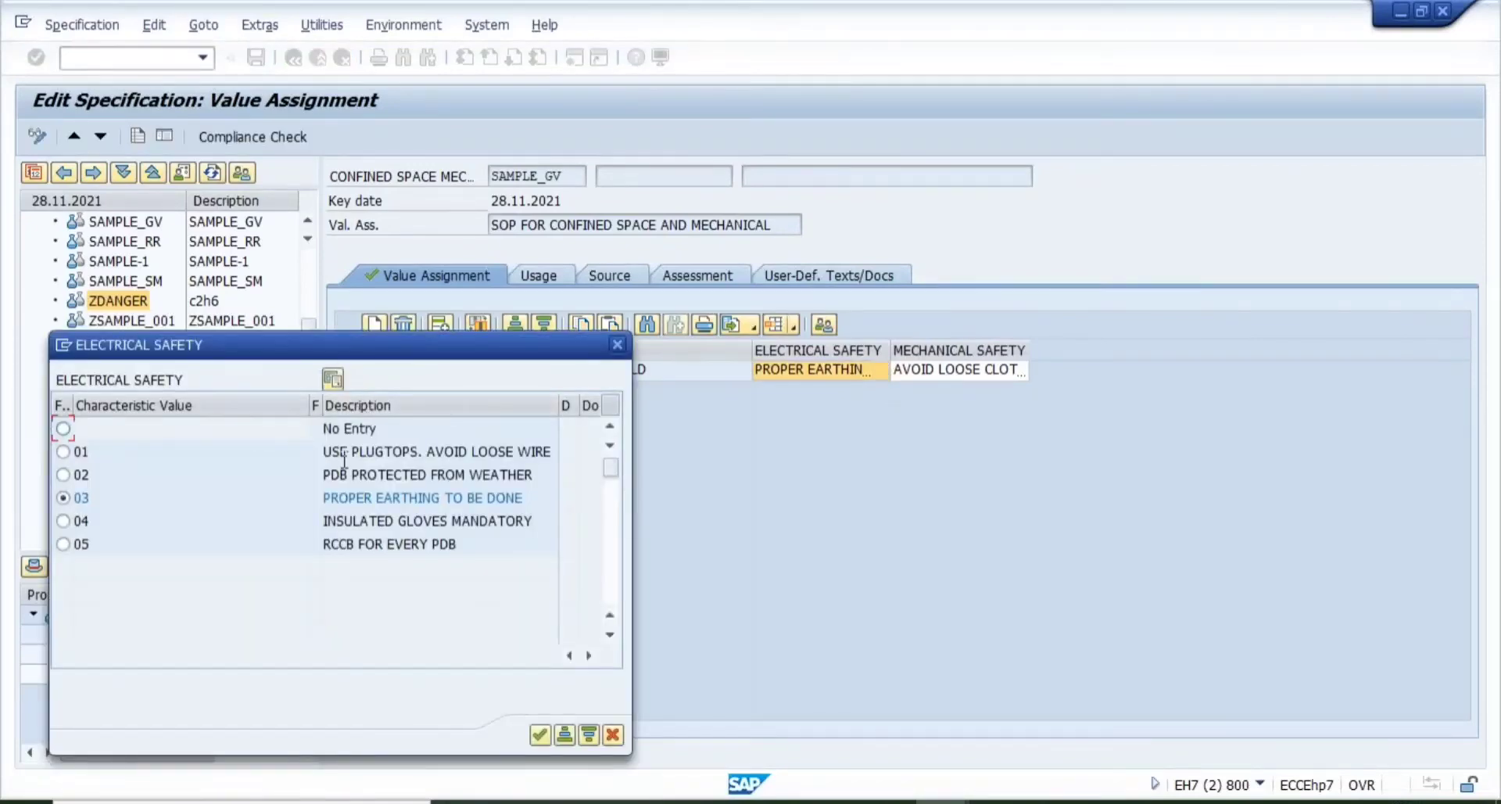
{"action": "mouse_move", "coordinate": [907, 790]}
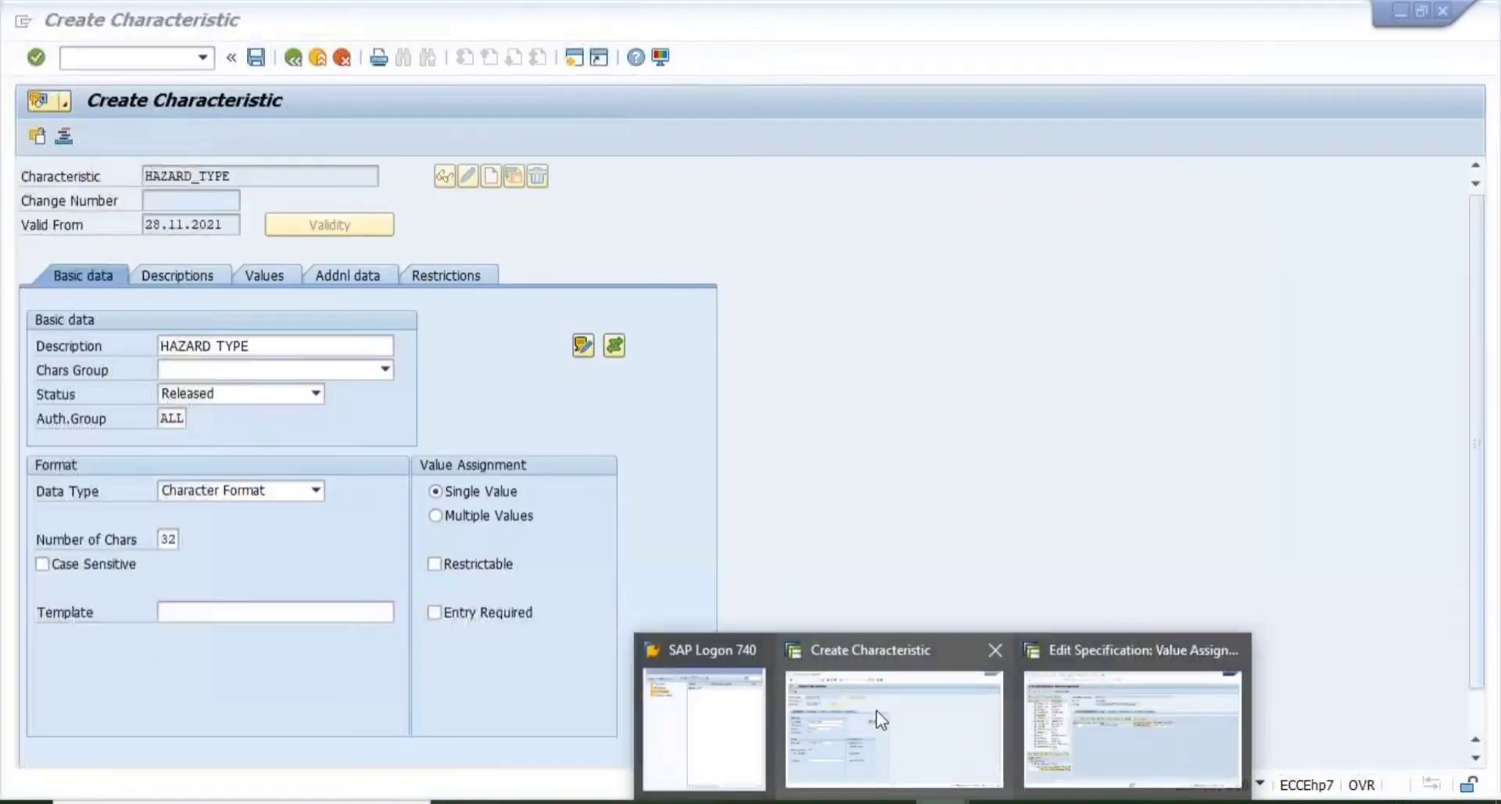
{"action": "left_click", "coordinate": [881, 720]}
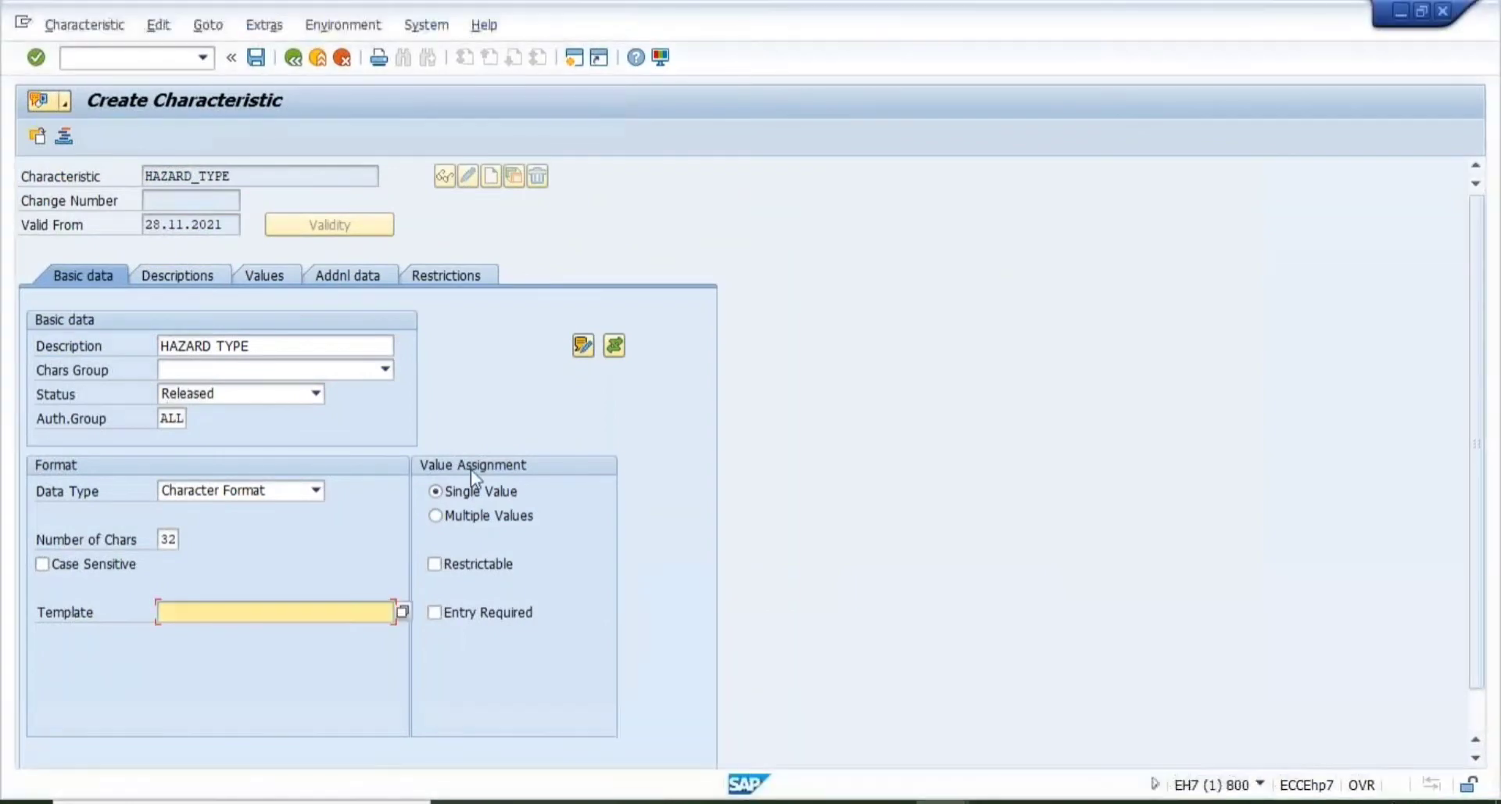
{"action": "mouse_move", "coordinate": [942, 797]}
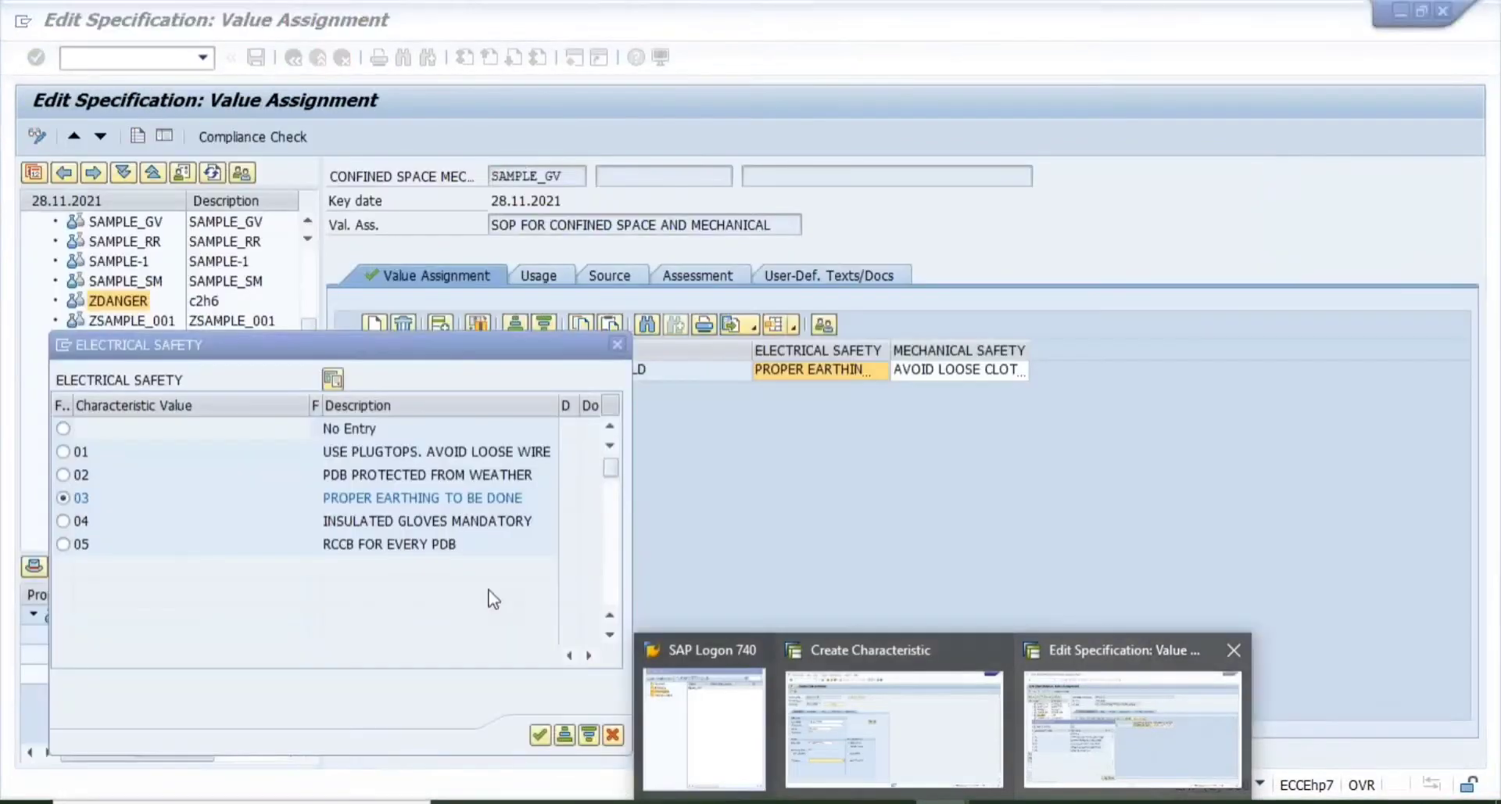
{"action": "left_click", "coordinate": [1185, 708]}
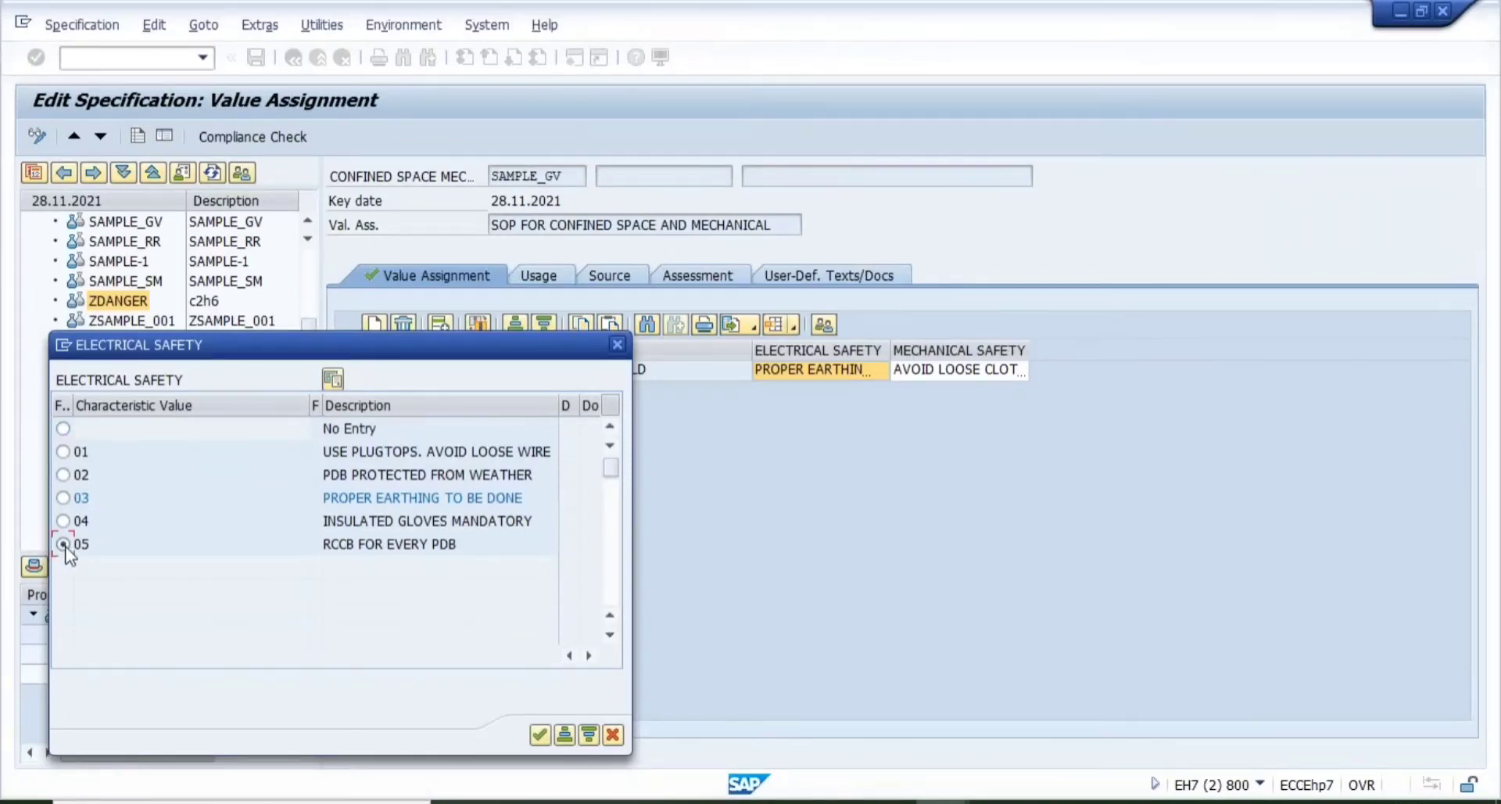
- Choose value 01, USE PLUGTOPS. AVOID LOOSE WIRE, and confirm it
{"action": "left_click", "coordinate": [62, 521]}
{"action": "left_click", "coordinate": [63, 452]}
{"action": "left_click", "coordinate": [539, 735]}
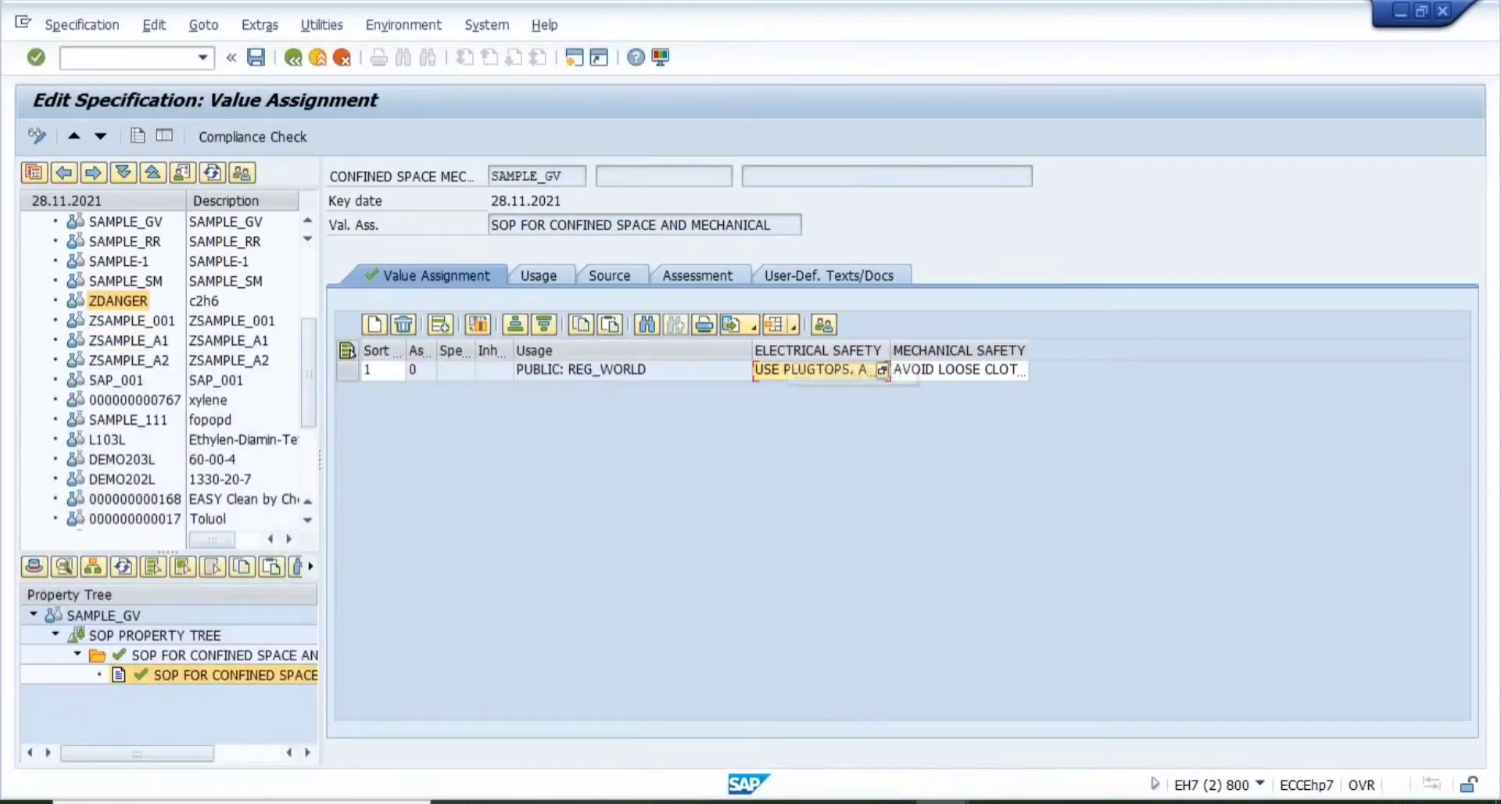
{"action": "mouse_move", "coordinate": [889, 800]}
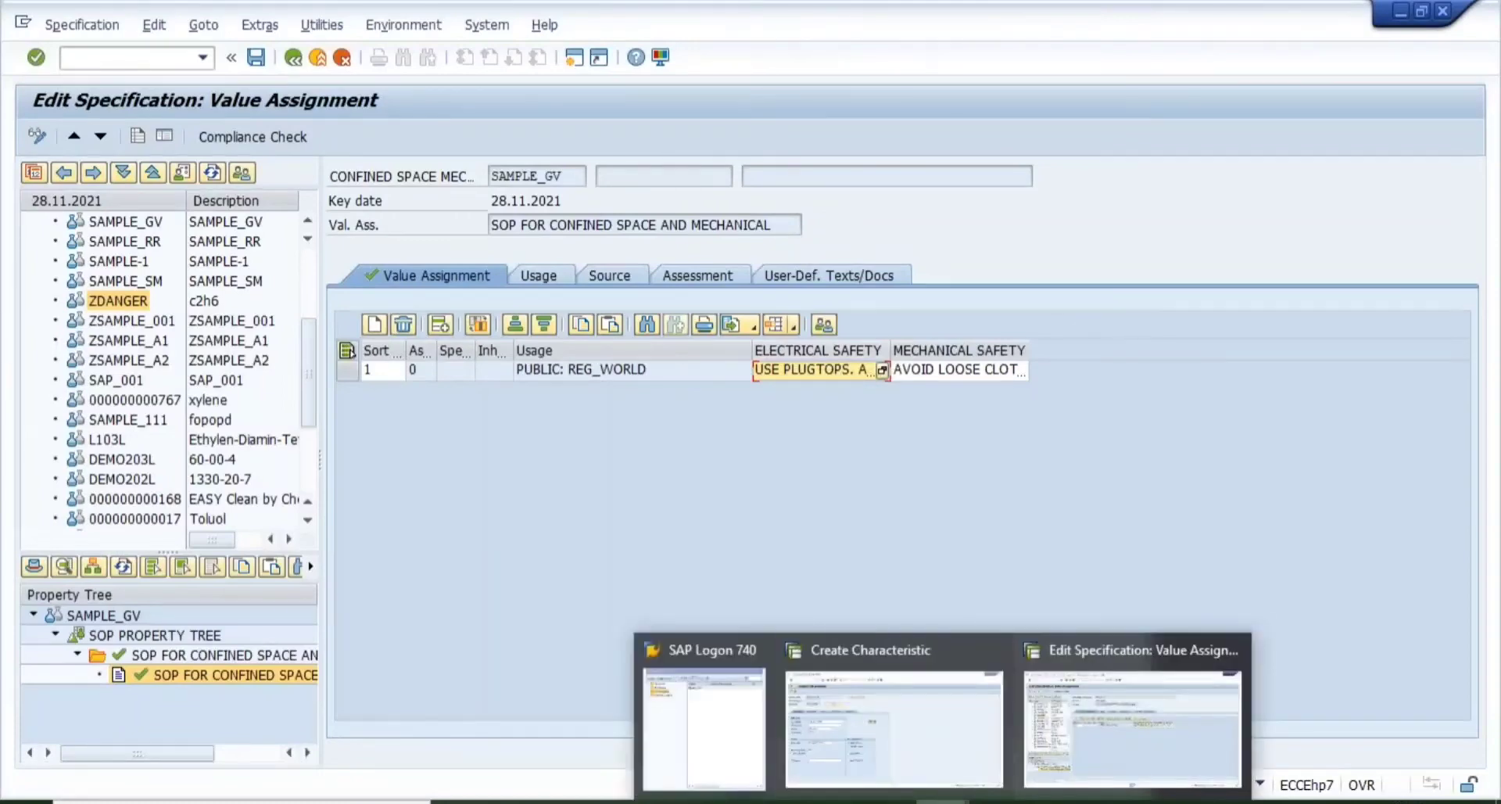
{"action": "left_click", "coordinate": [888, 730]}
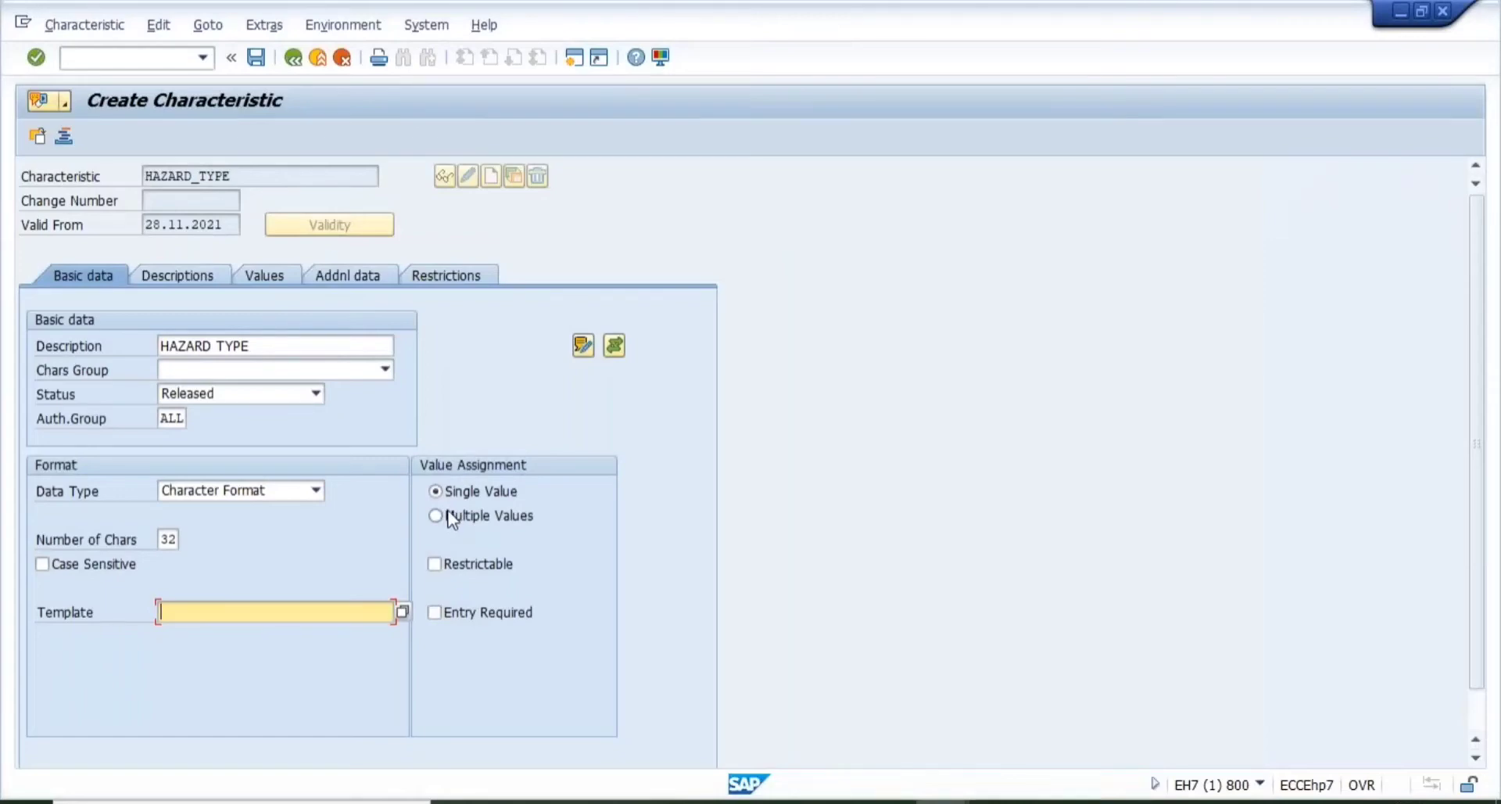
{"action": "mouse_move", "coordinate": [942, 802]}
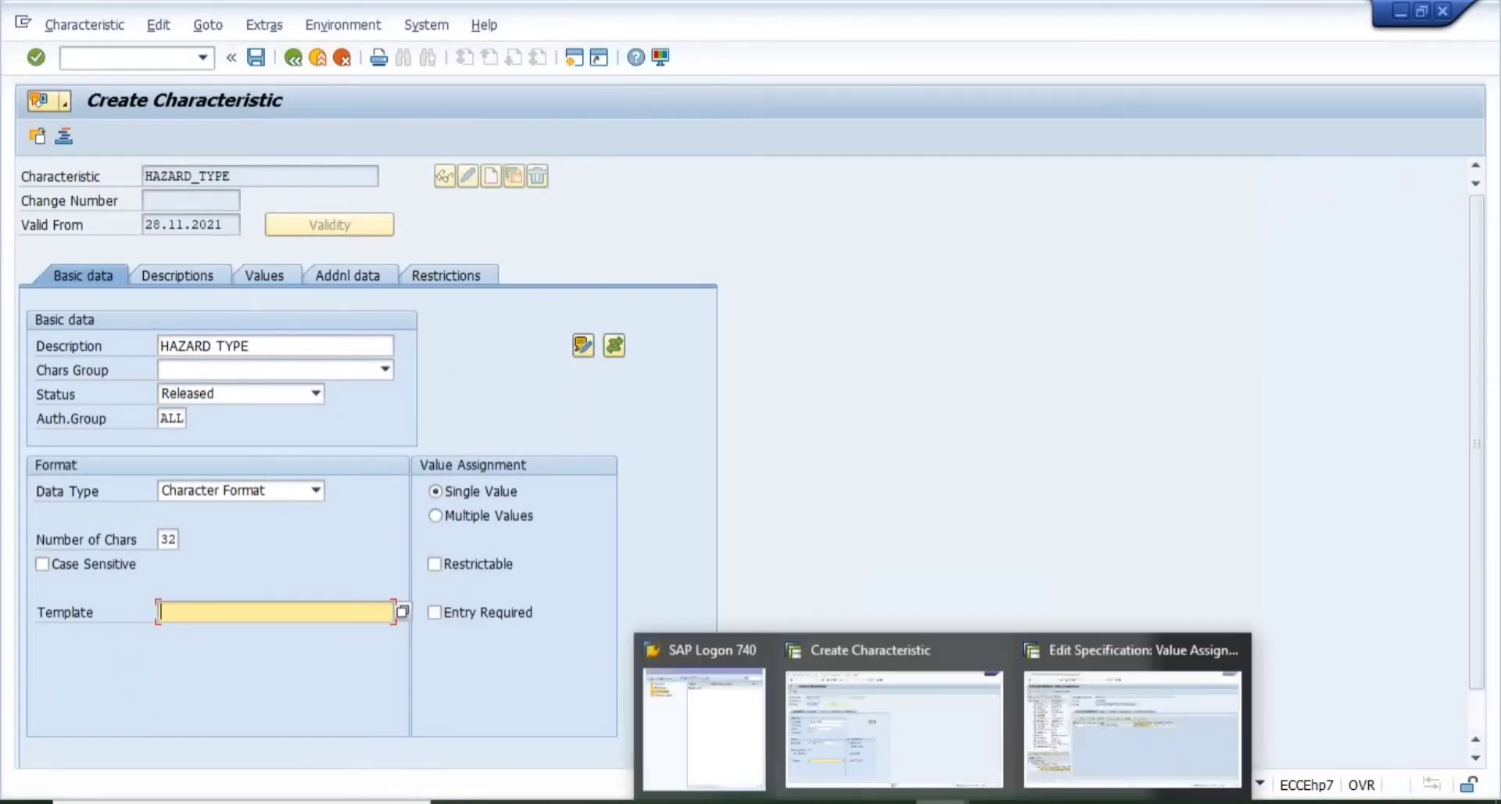
{"action": "left_click", "coordinate": [1081, 747]}
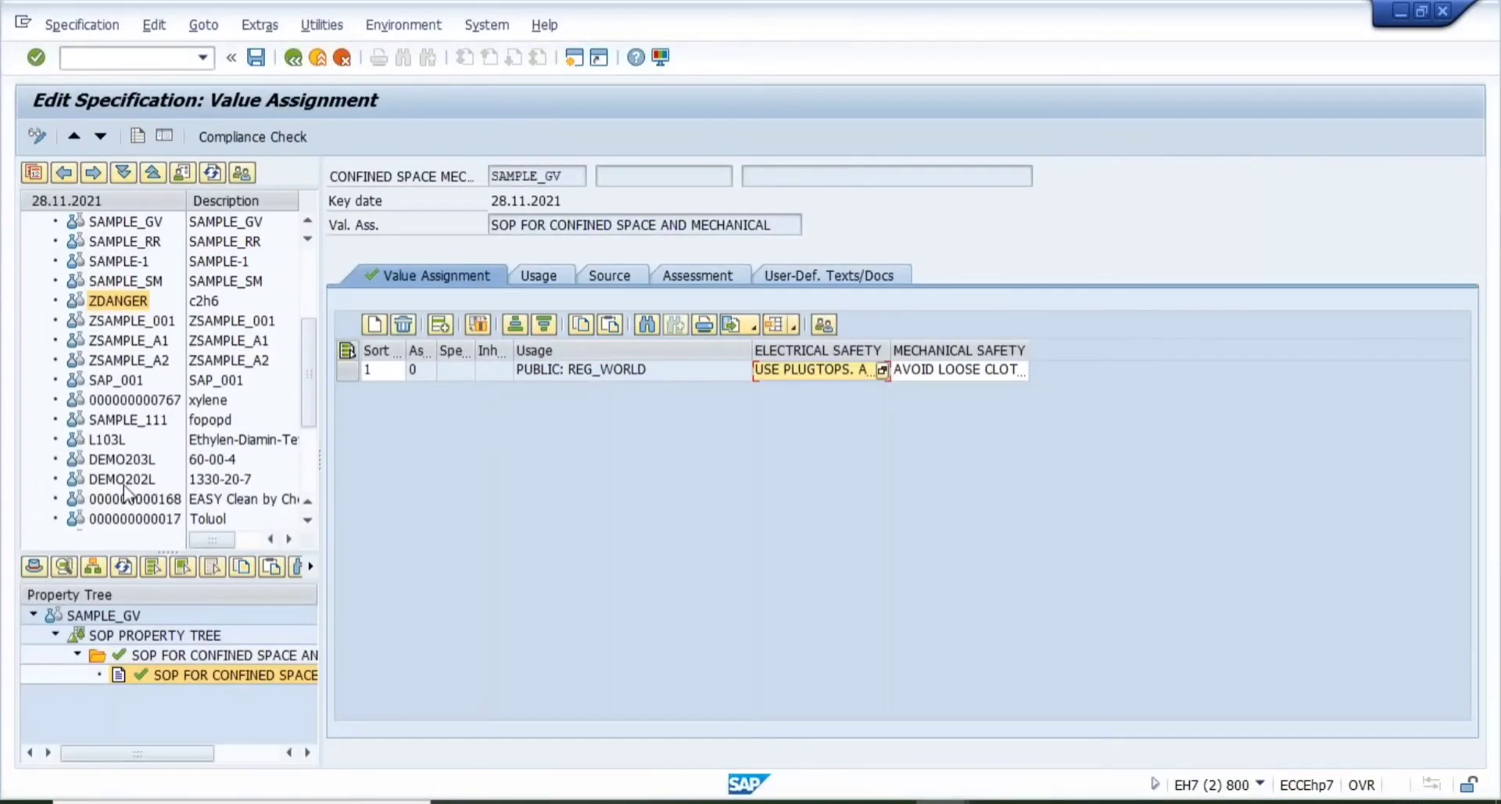
- Open DEMO202L's First aid: general information value assignment under 4. FIRST AID MEASURES
{"action": "double_click", "coordinate": [124, 483]}
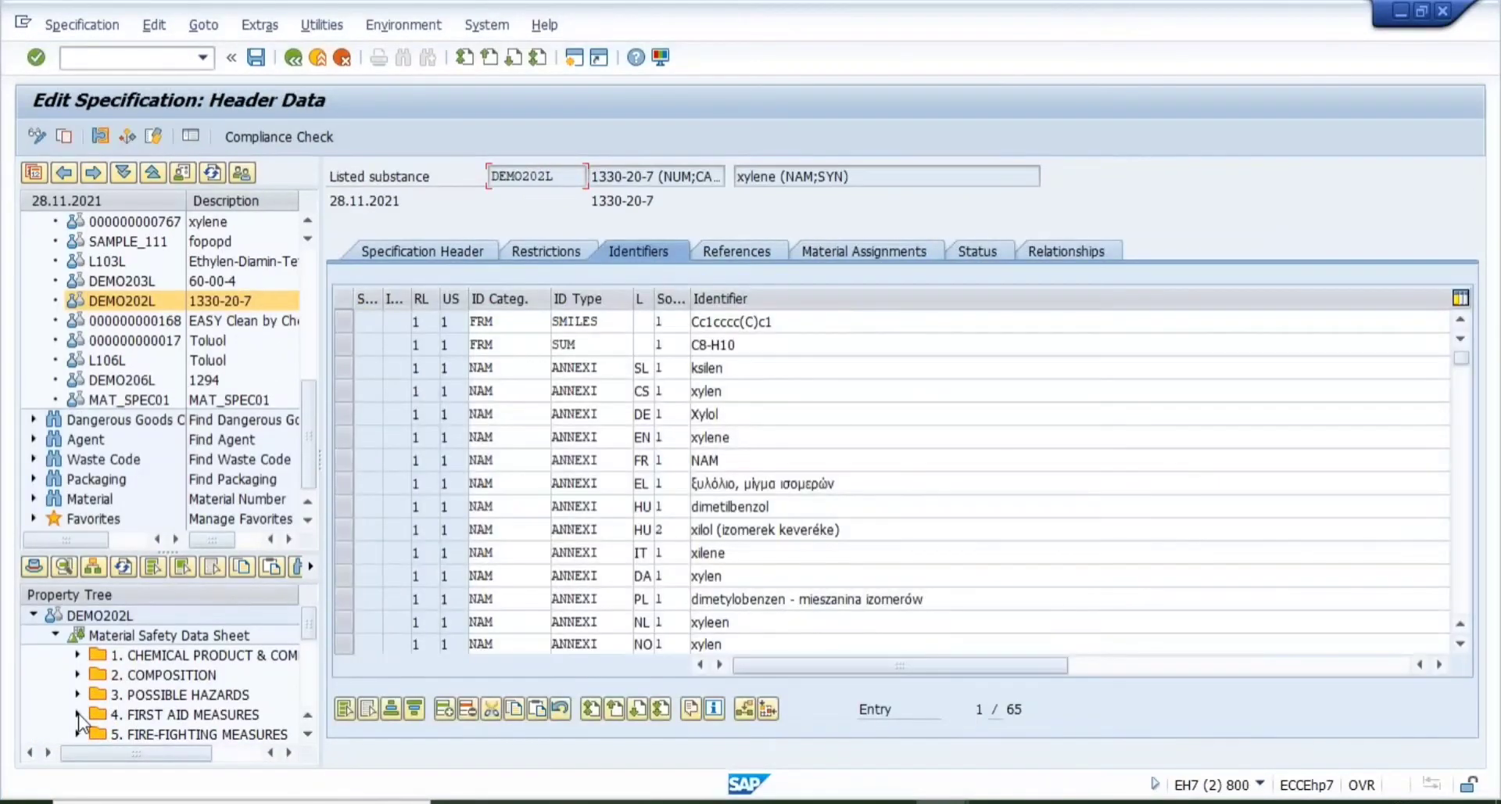
{"action": "left_click", "coordinate": [77, 714]}
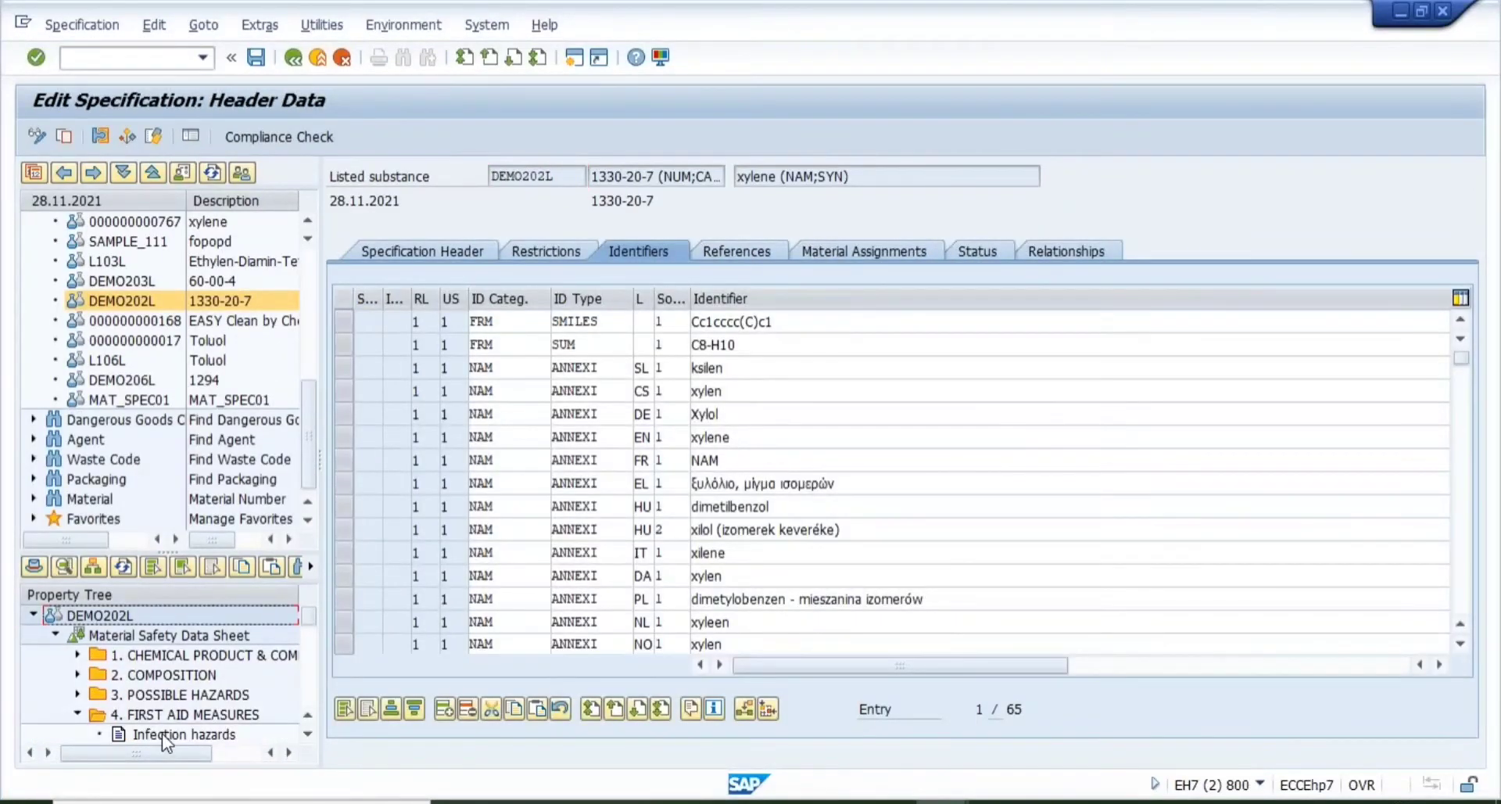
{"action": "left_click", "coordinate": [309, 735]}
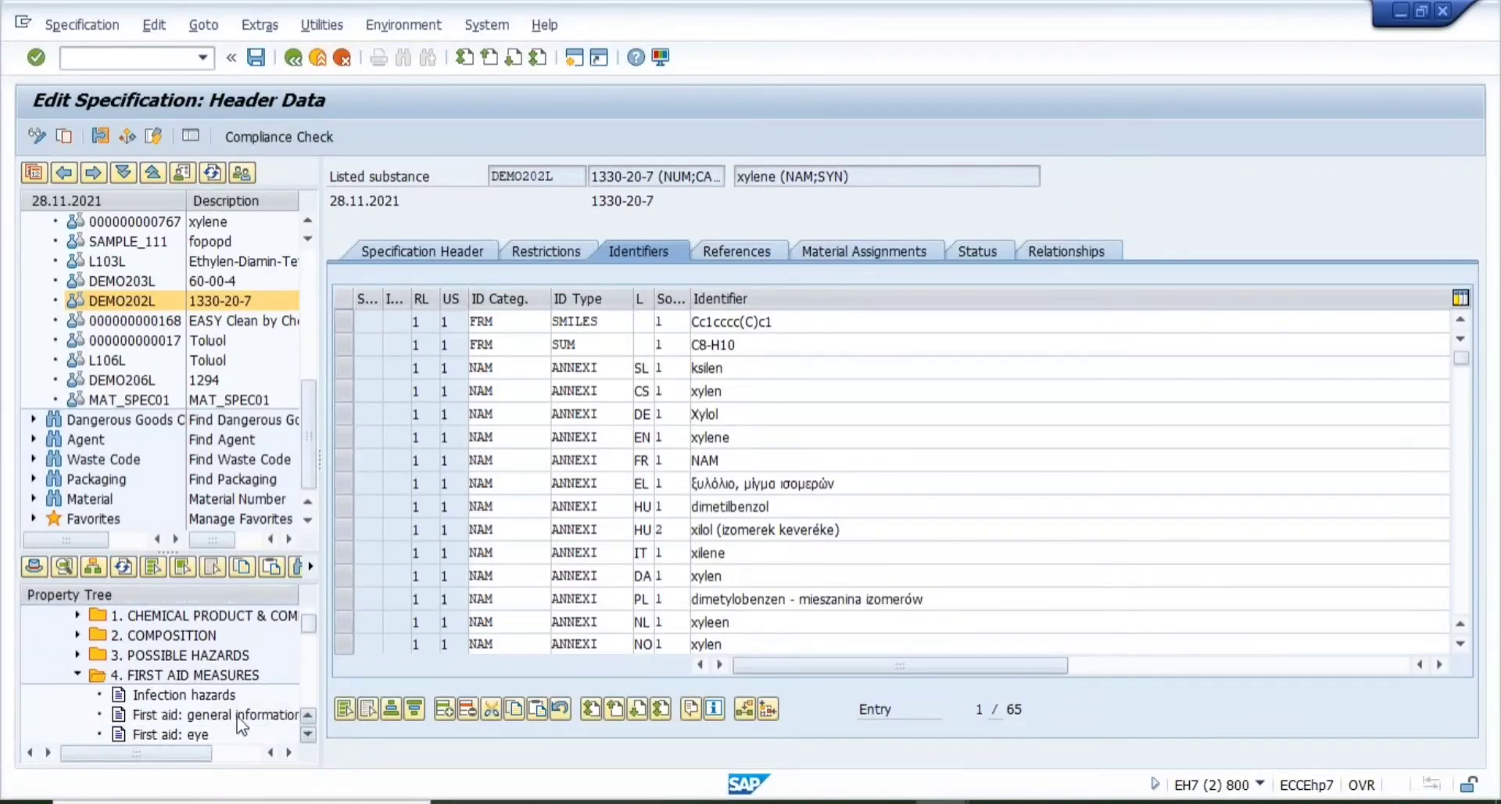
{"action": "left_click", "coordinate": [197, 715]}
{"action": "double_click", "coordinate": [197, 714]}
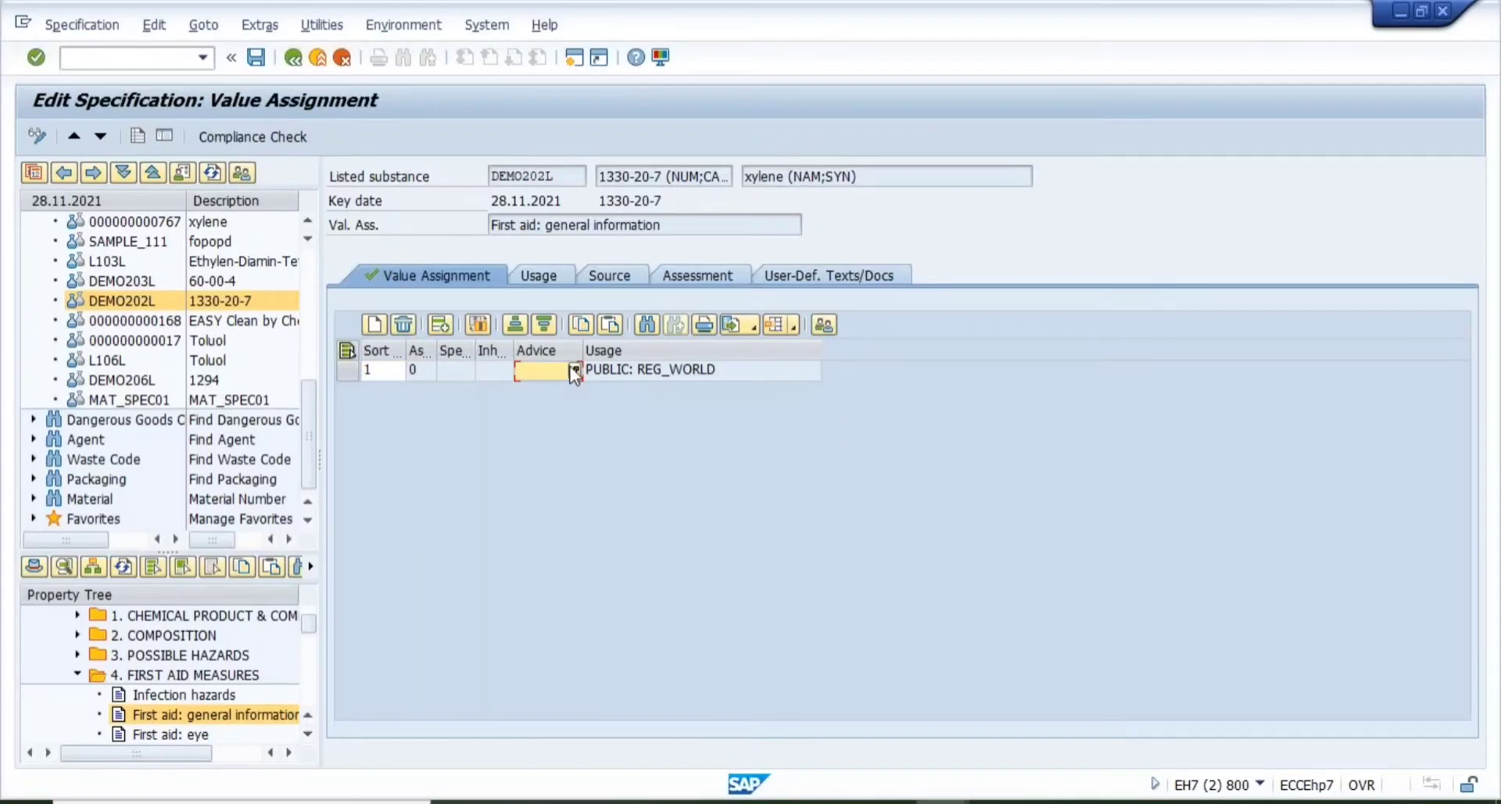
- Add Advice phrases including "Keep at rest." and "Consult a physician.", then widen the Advice column
{"action": "left_click", "coordinate": [575, 371]}
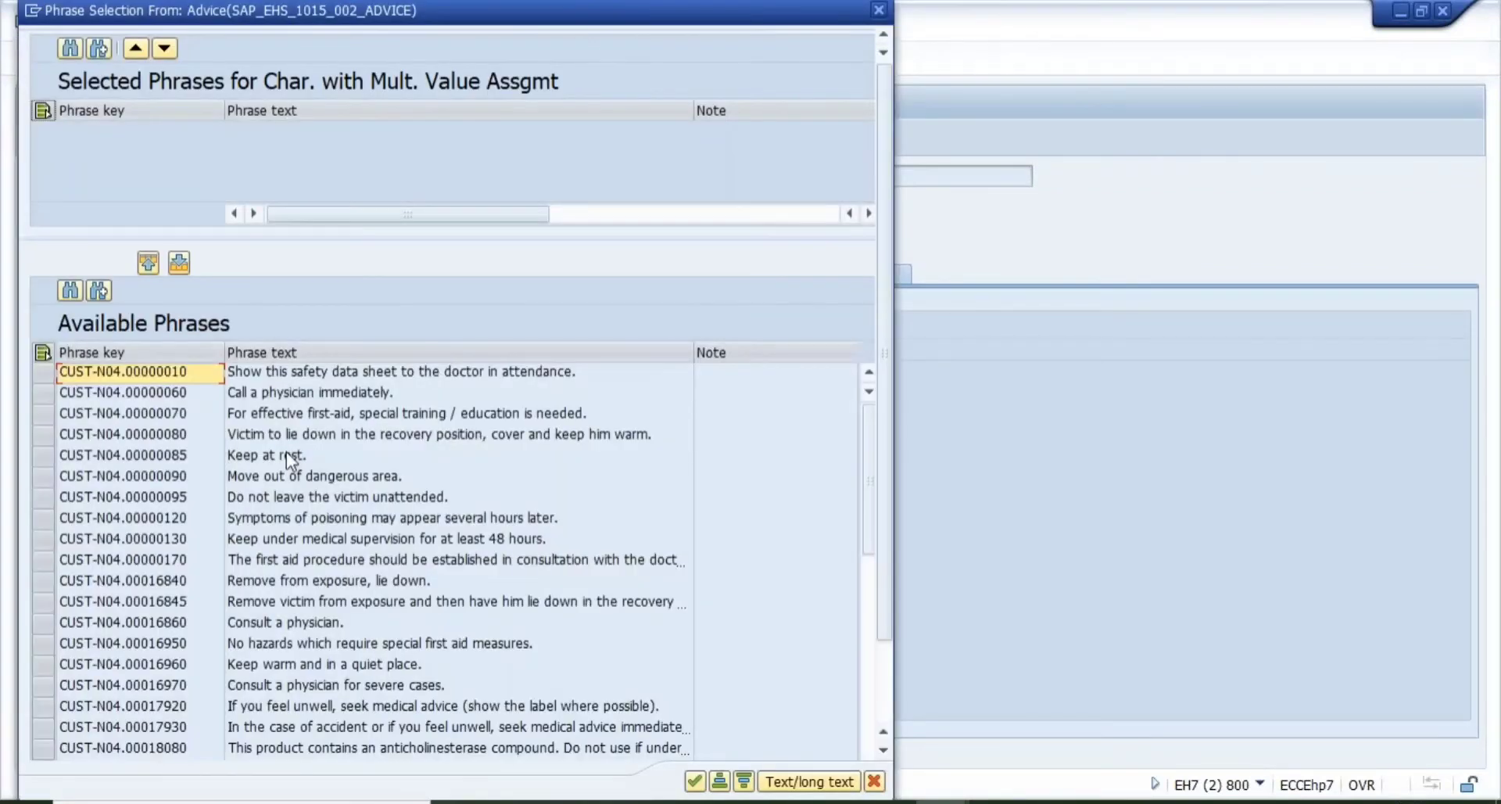
{"action": "left_click", "coordinate": [286, 452]}
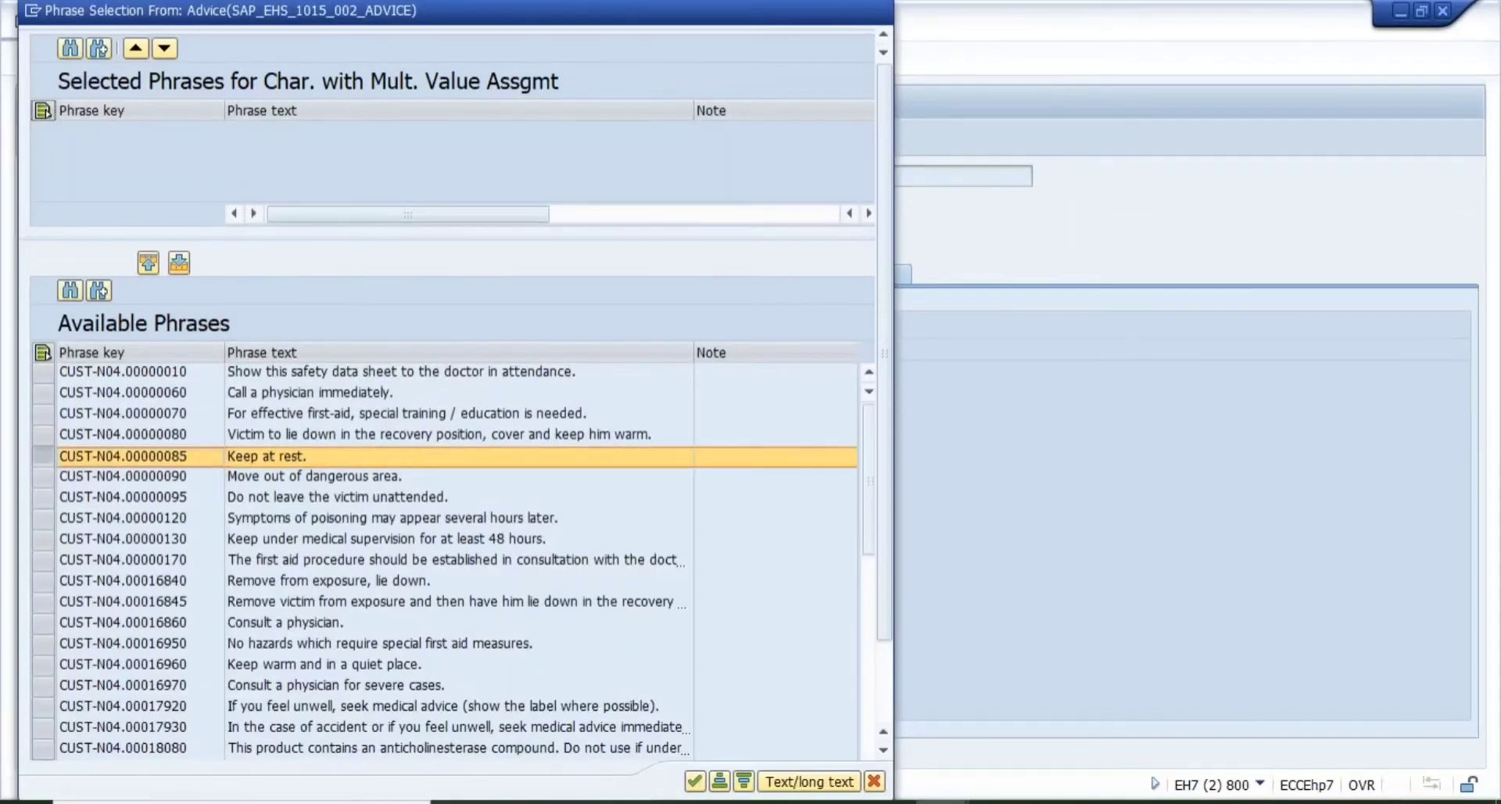
{"action": "double_click", "coordinate": [288, 540]}
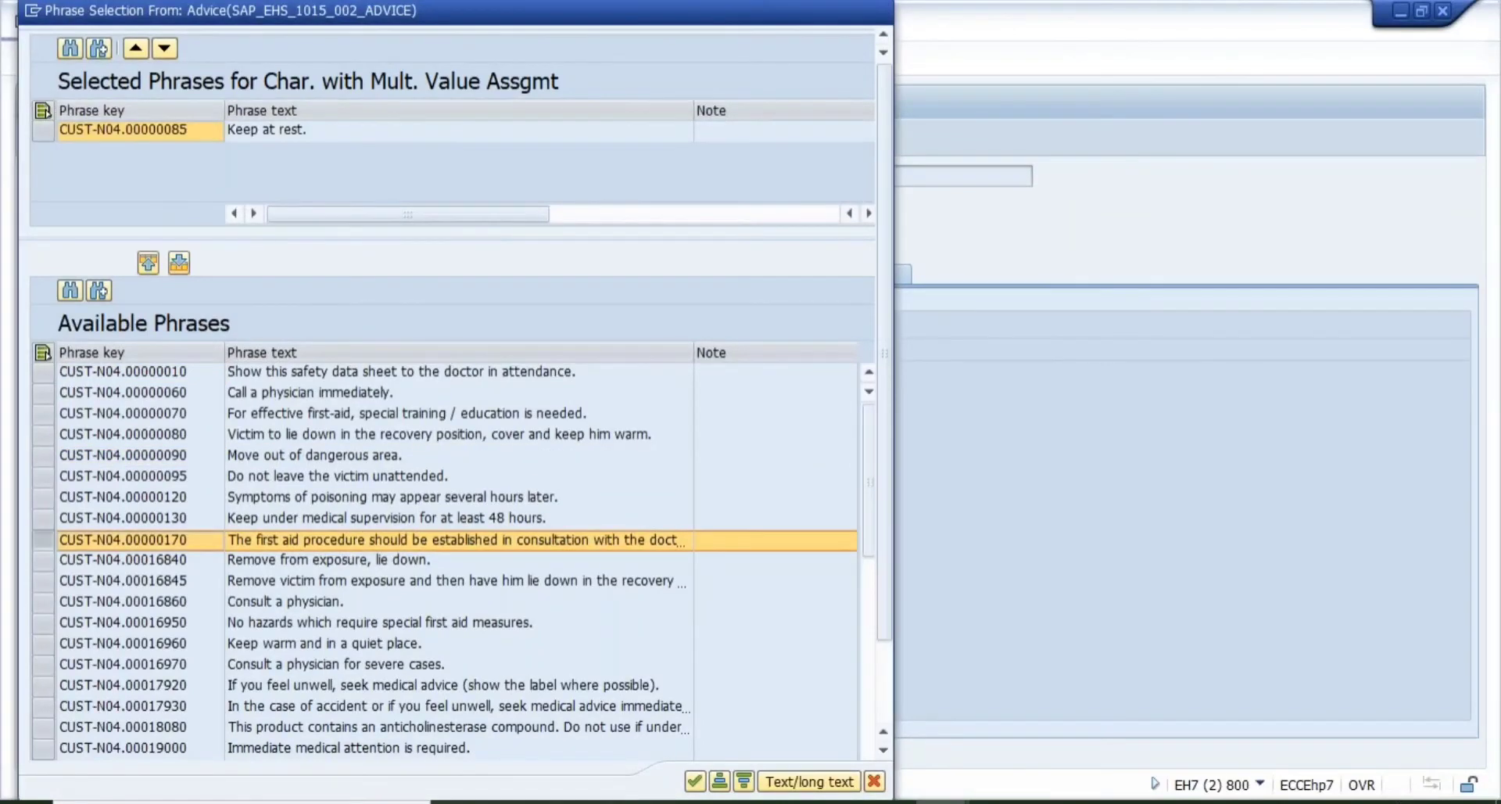
{"action": "double_click", "coordinate": [287, 582]}
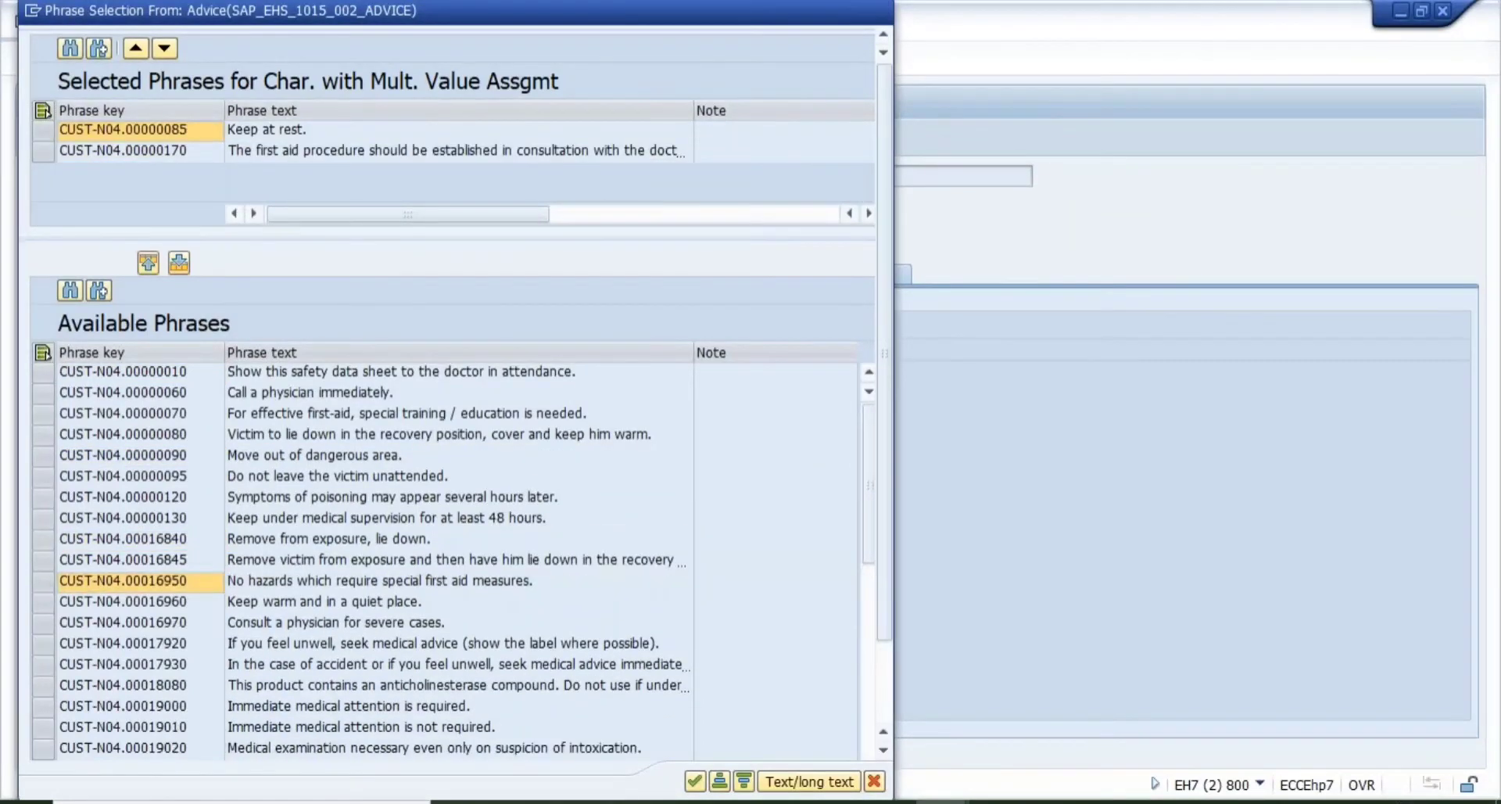
{"action": "double_click", "coordinate": [291, 686]}
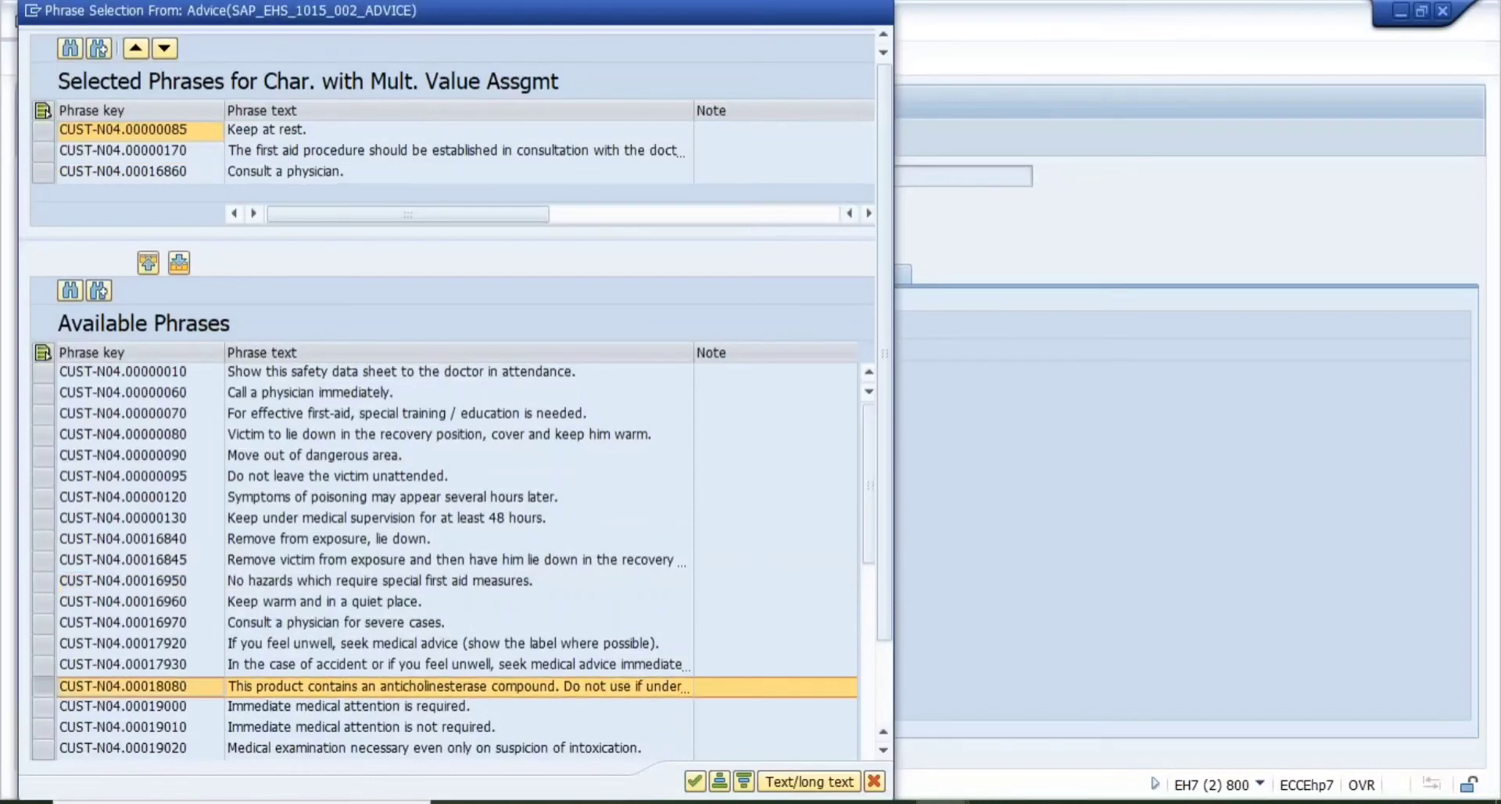
{"action": "left_click", "coordinate": [694, 781]}
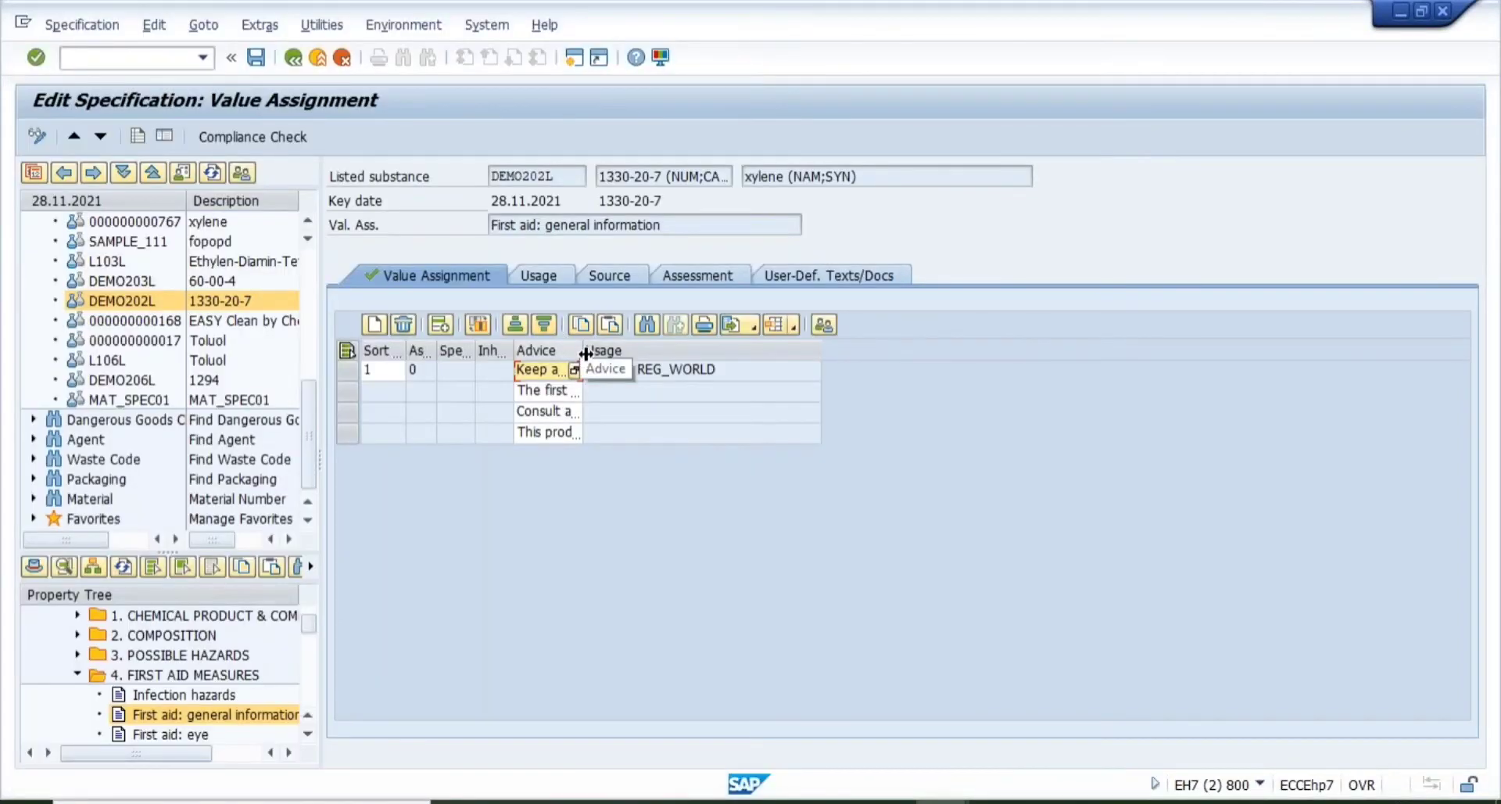
{"action": "left_click_drag", "start_coordinate": [586, 355], "coordinate": [872, 344]}
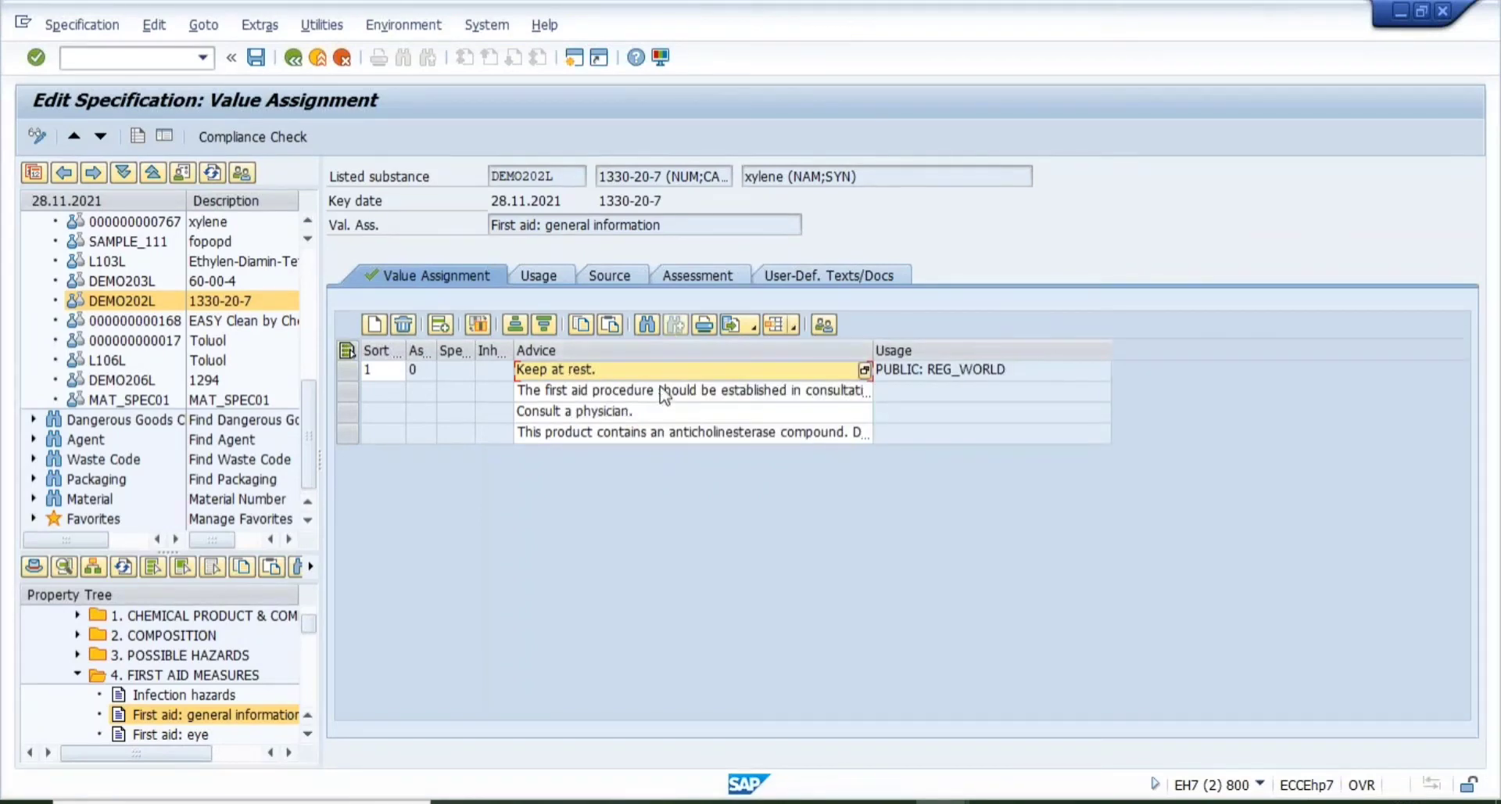
- Switch between windows and return to HAZARD_TYPE's Create Characteristic screen
{"action": "mouse_move", "coordinate": [942, 801]}
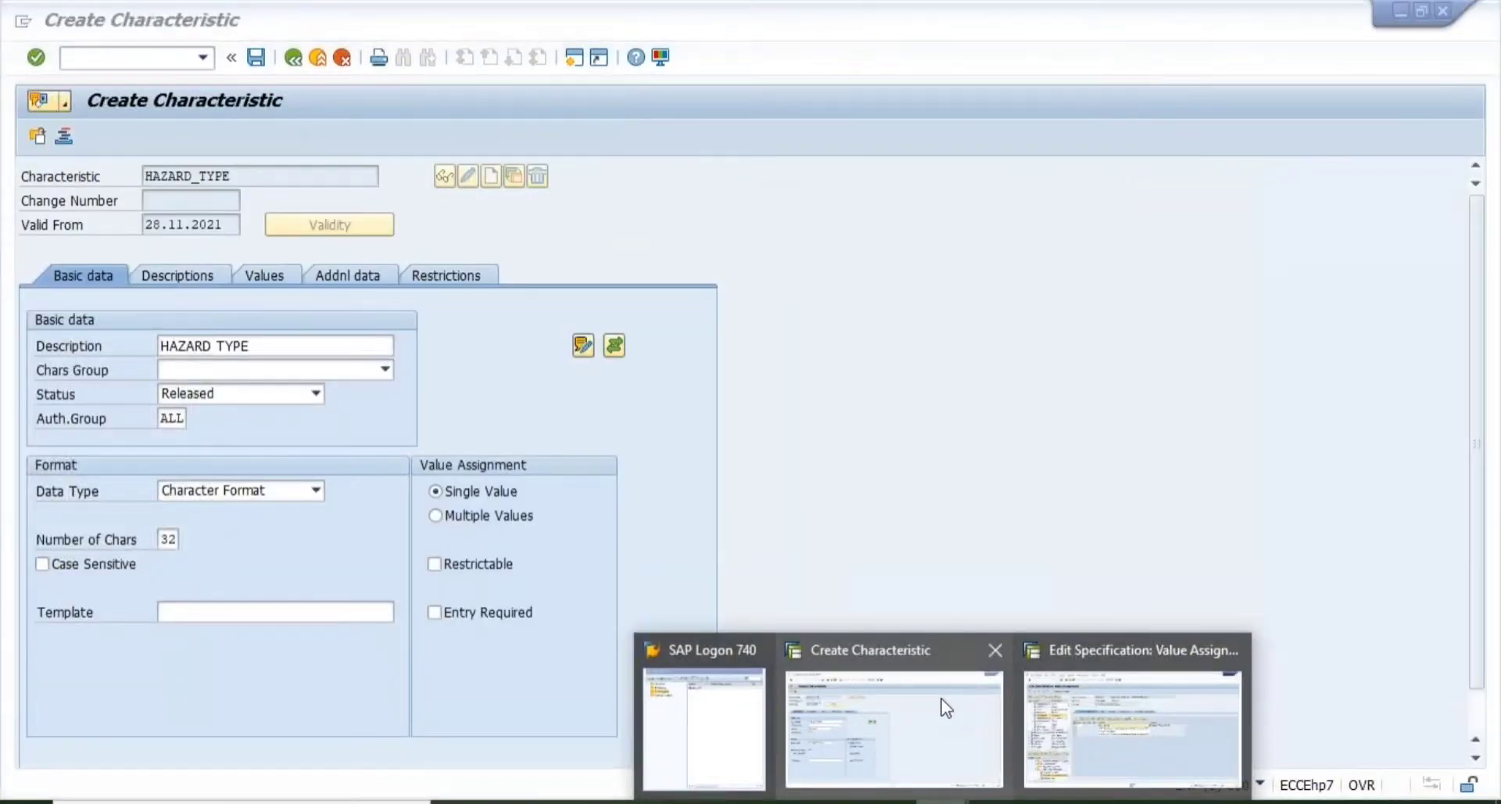
{"action": "left_click", "coordinate": [946, 707]}
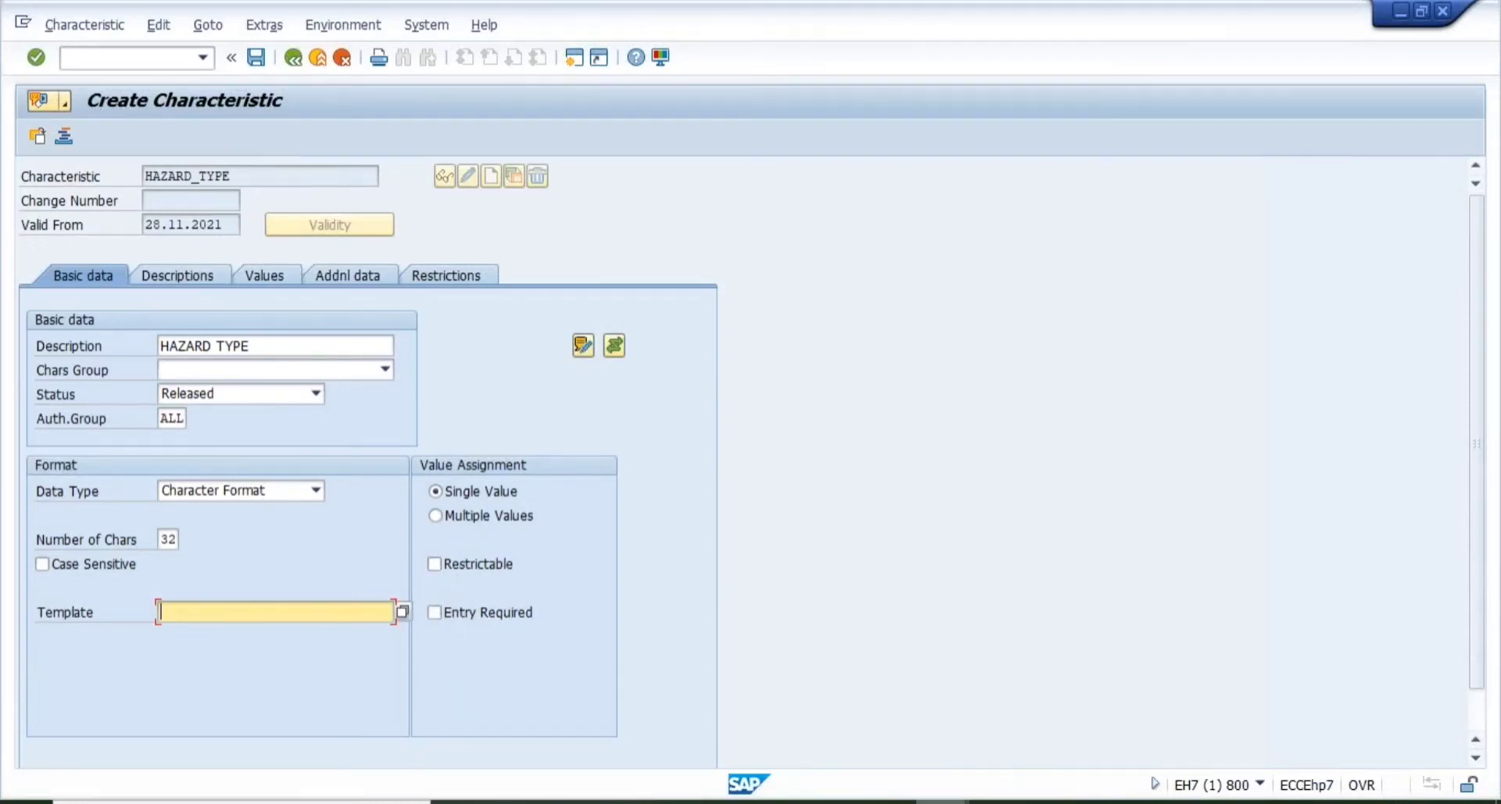
{"action": "mouse_move", "coordinate": [942, 799]}
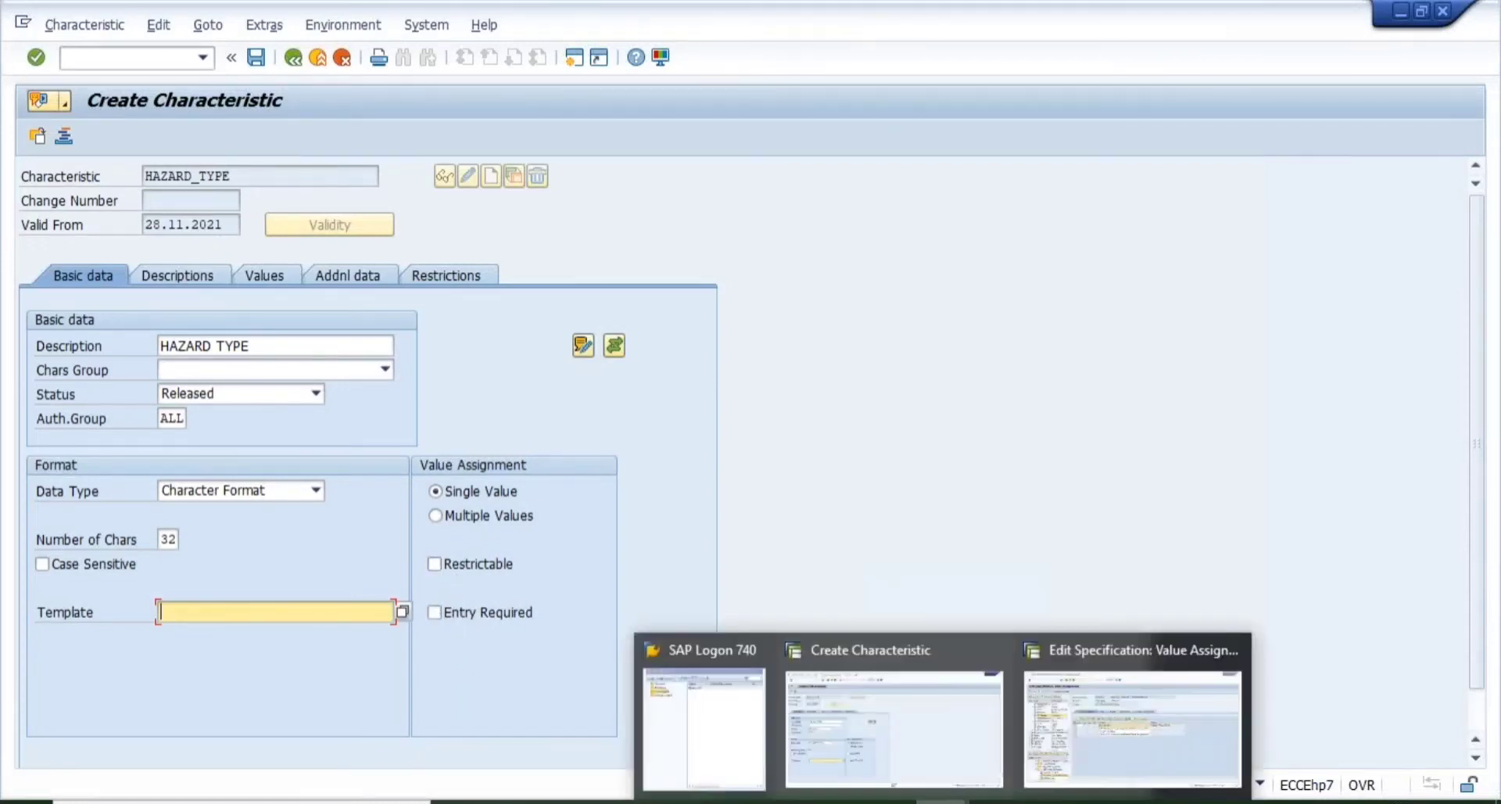
{"action": "left_click", "coordinate": [1104, 740]}
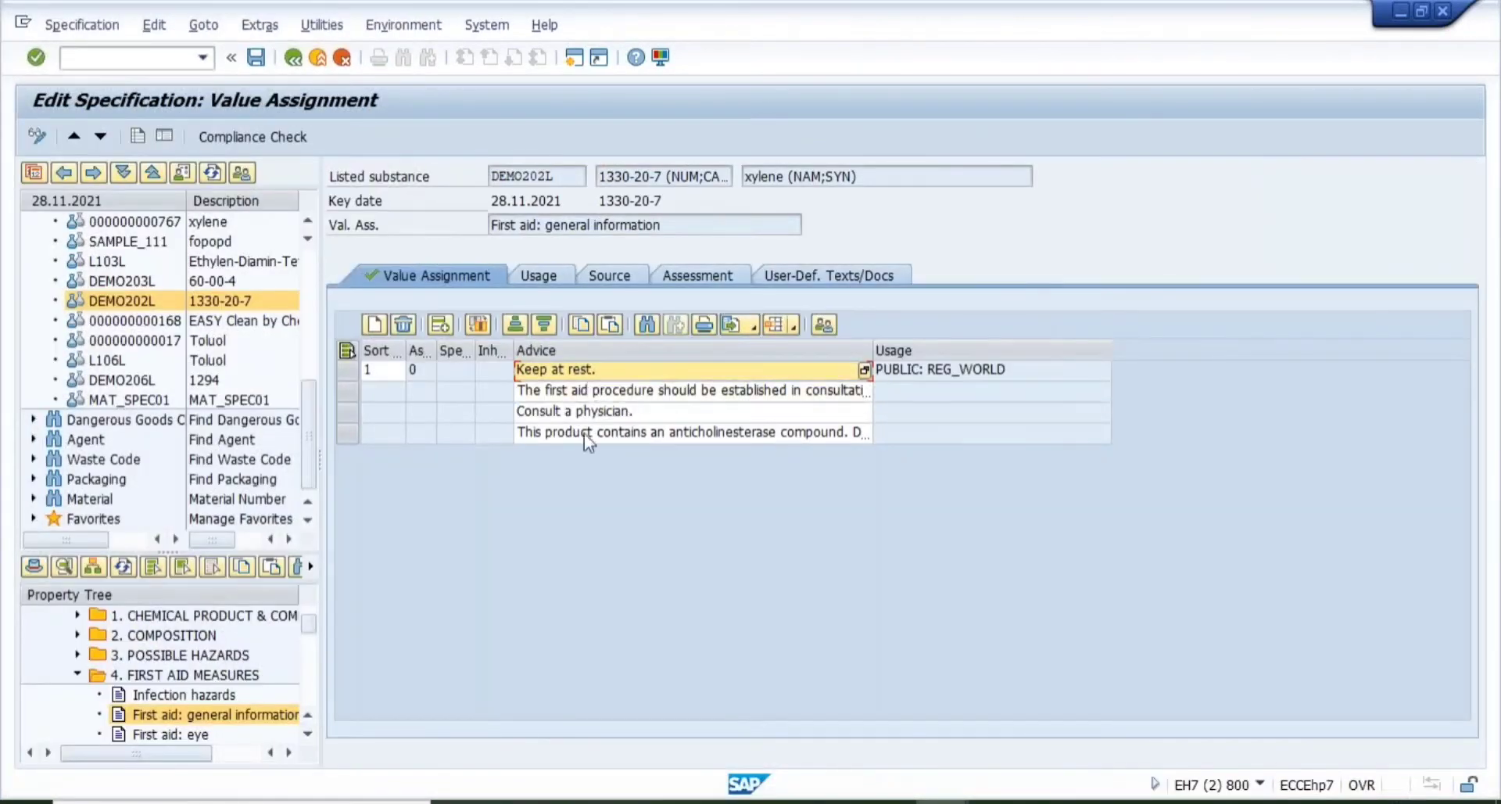
{"action": "mouse_move", "coordinate": [942, 799]}
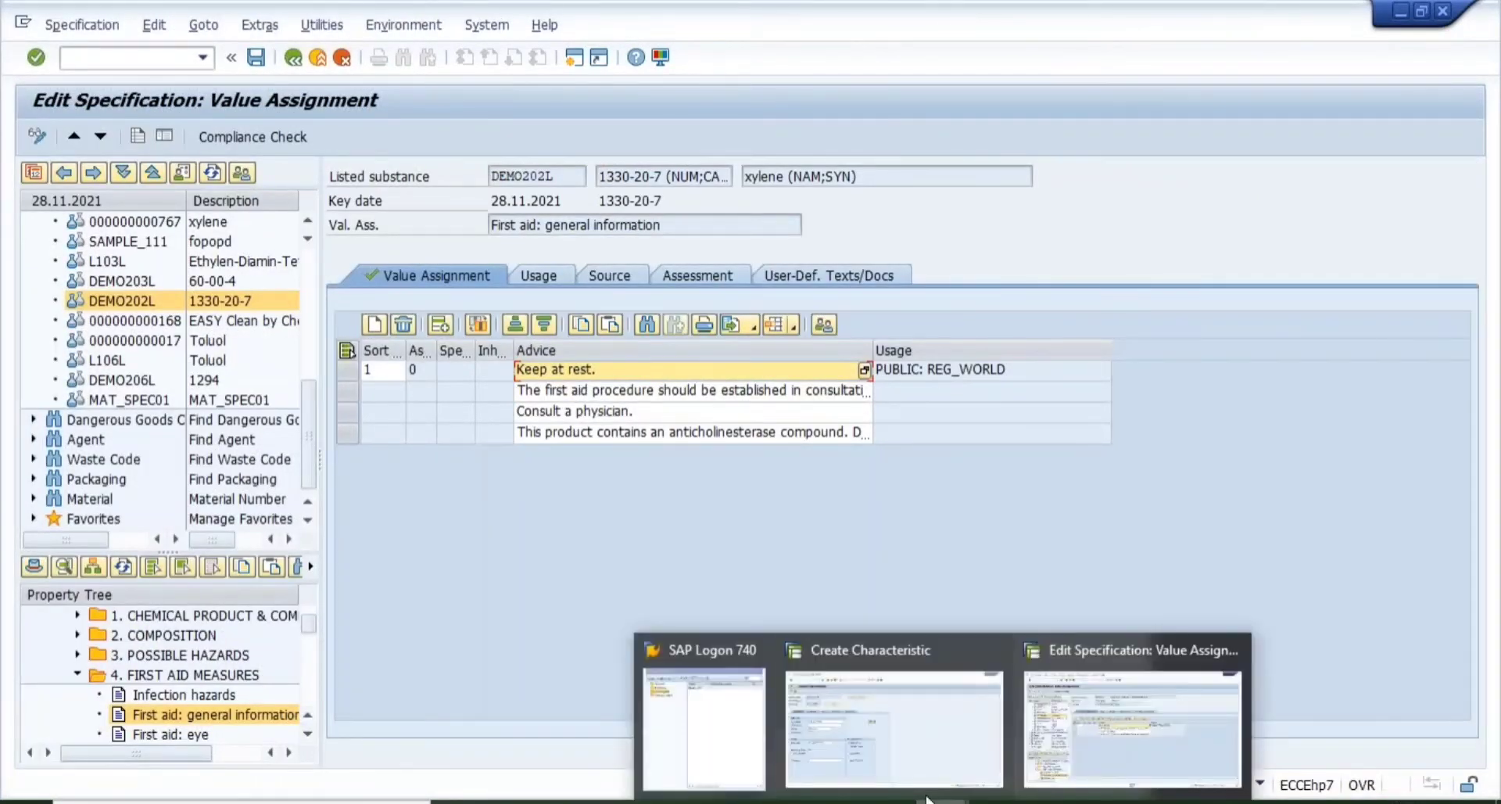
{"action": "left_click", "coordinate": [904, 722]}
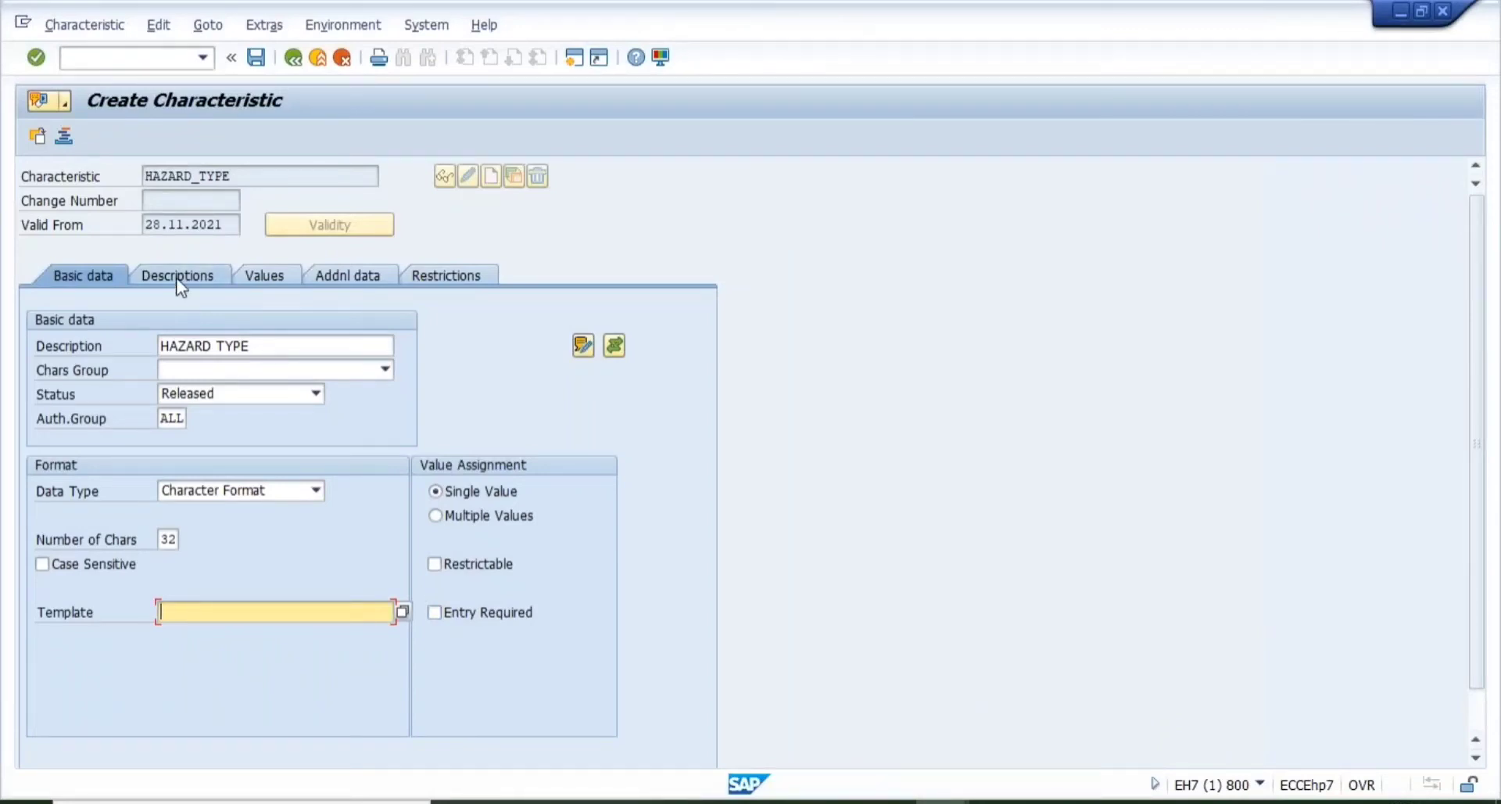
- Change Number of Chars to 30 and open the Descriptions tab showing EN HAZARD TYPE
{"action": "key", "text": "Return"}
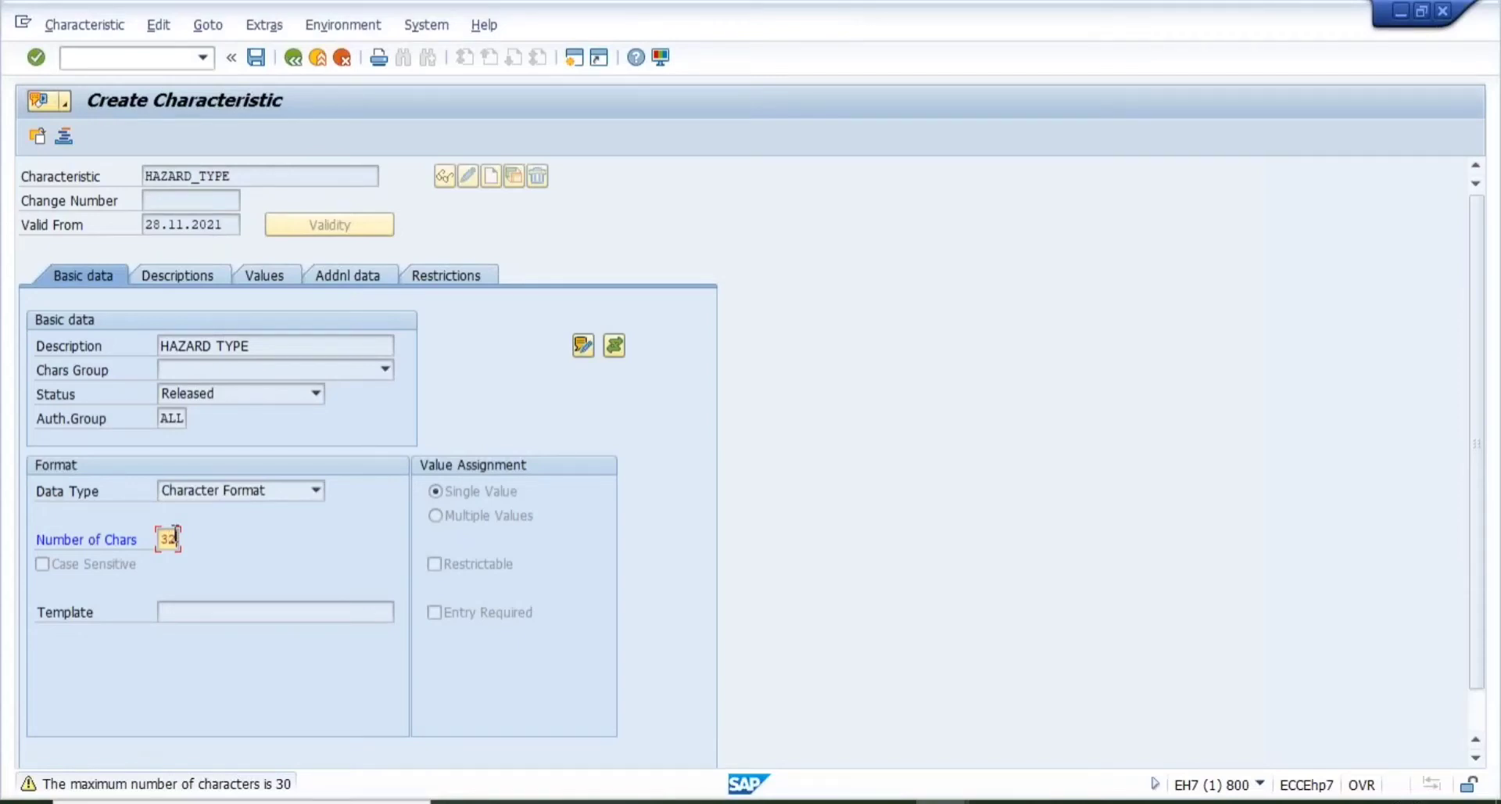
{"action": "key", "text": "BackSpace"}
{"action": "type", "text": "0"}
{"action": "key", "text": "Return"}
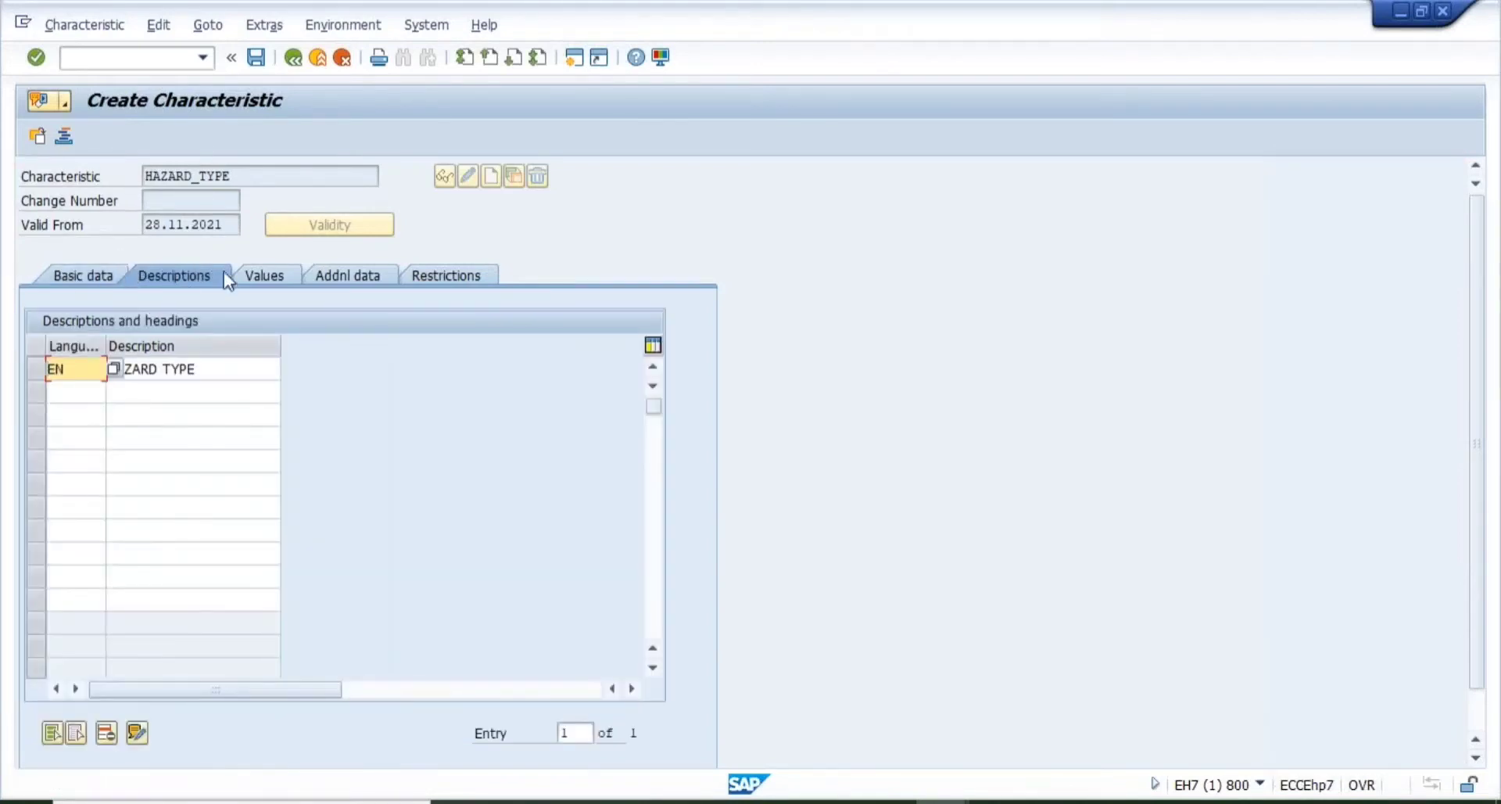
- Add a Spanish (ES) description row reading HAZARD TYPE
{"action": "key", "text": "Tab"}
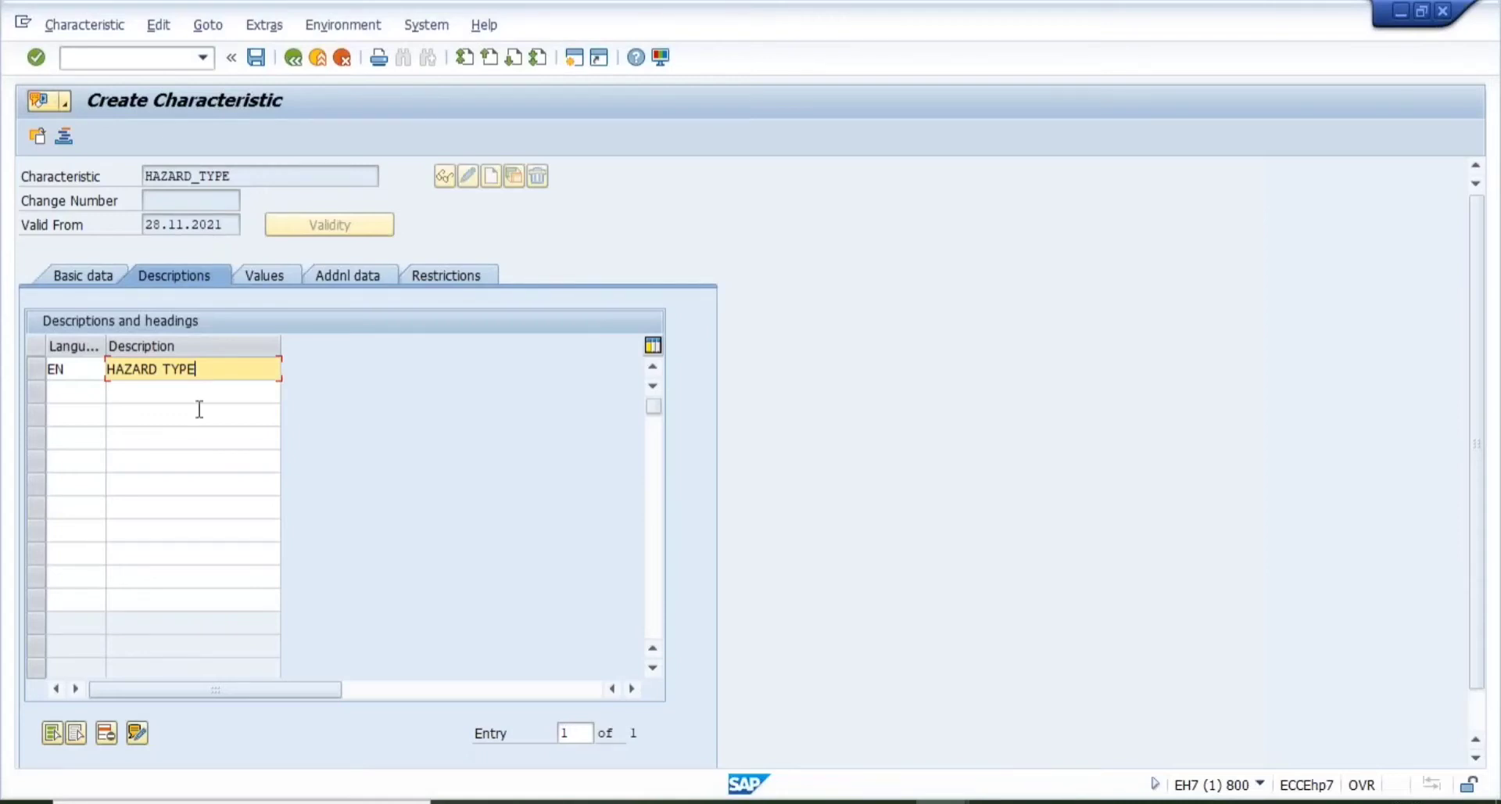
{"action": "left_click", "coordinate": [78, 398]}
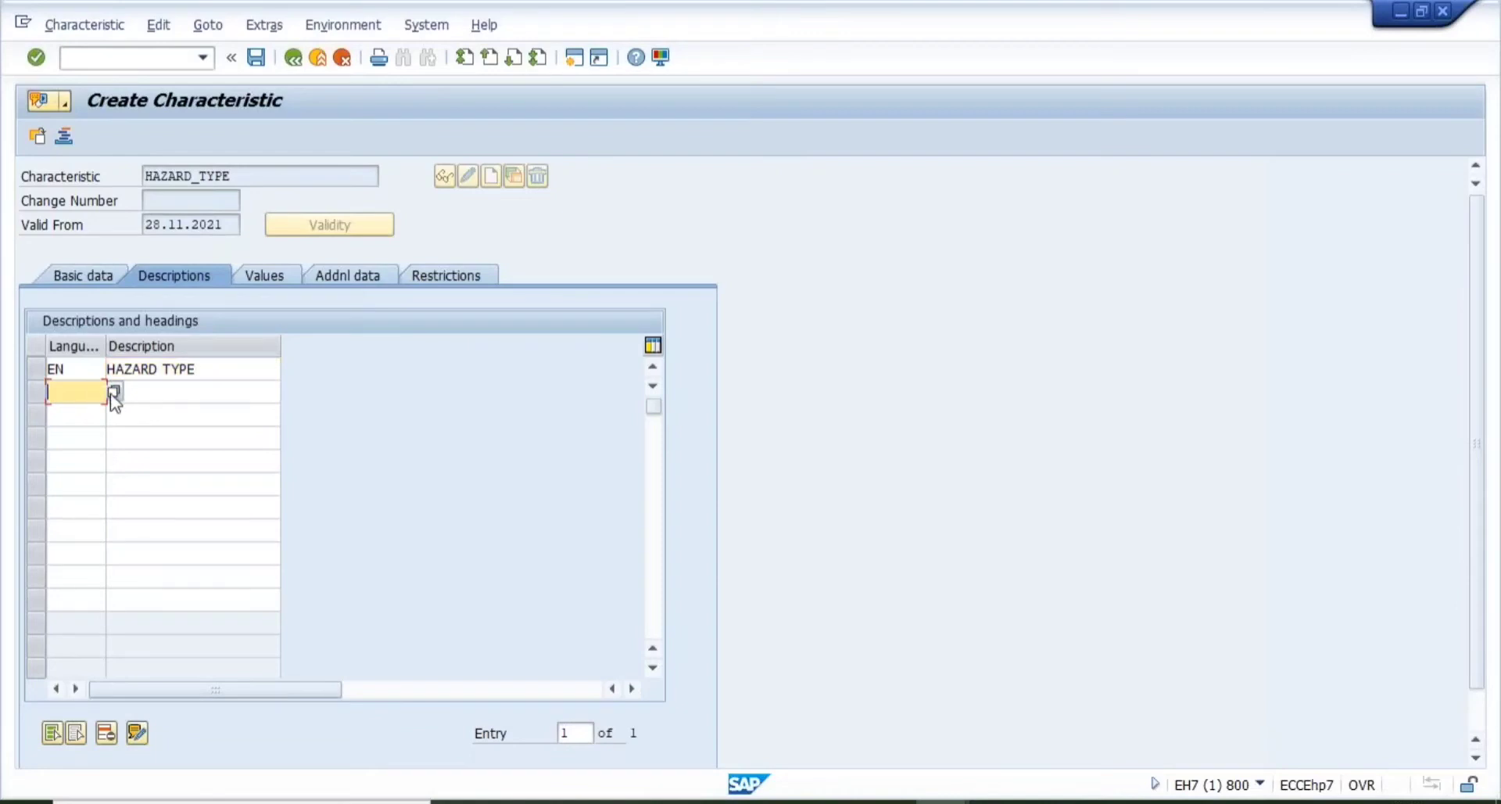
{"action": "left_click", "coordinate": [114, 394]}
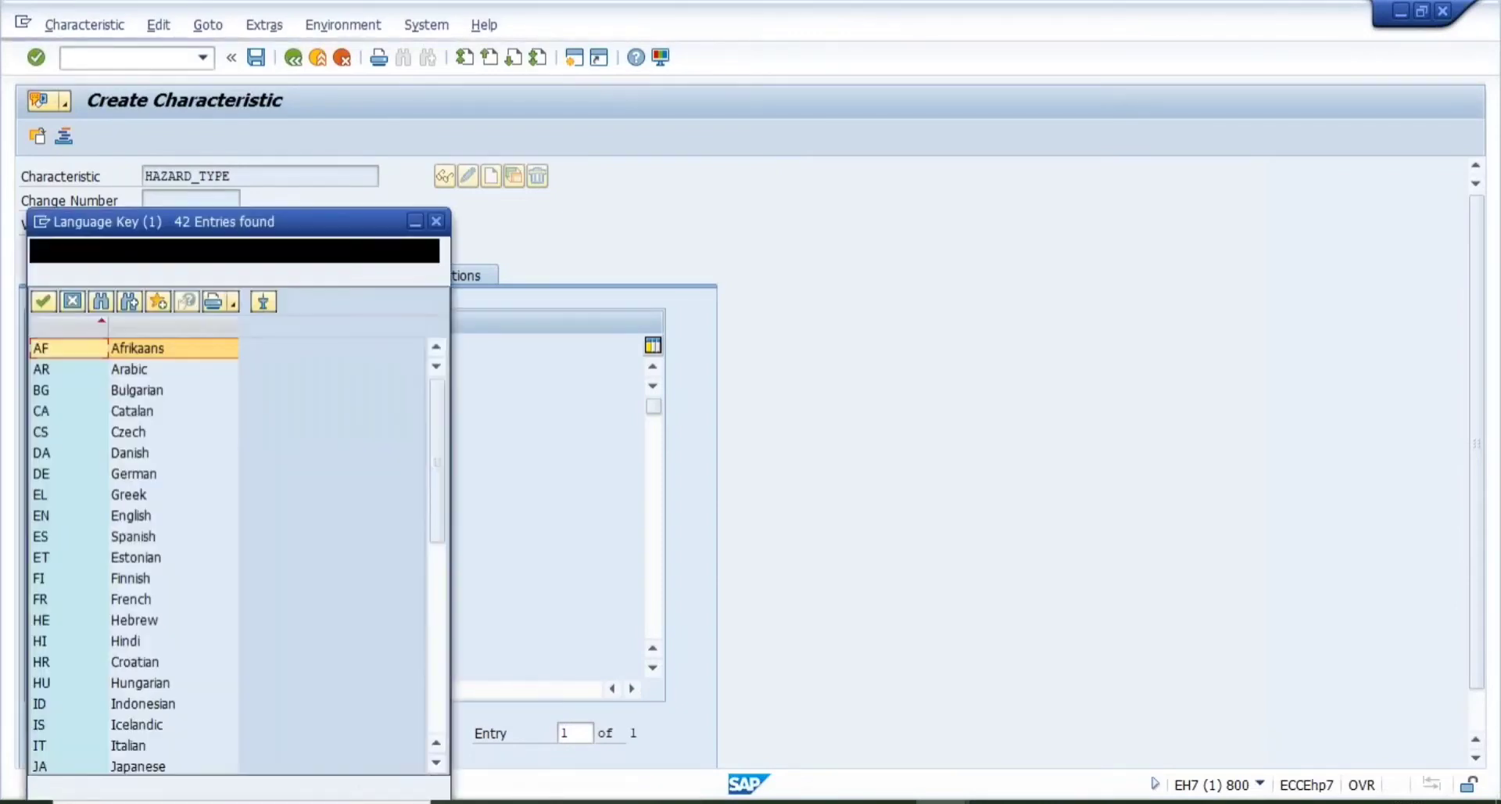
{"action": "left_click", "coordinate": [133, 539]}
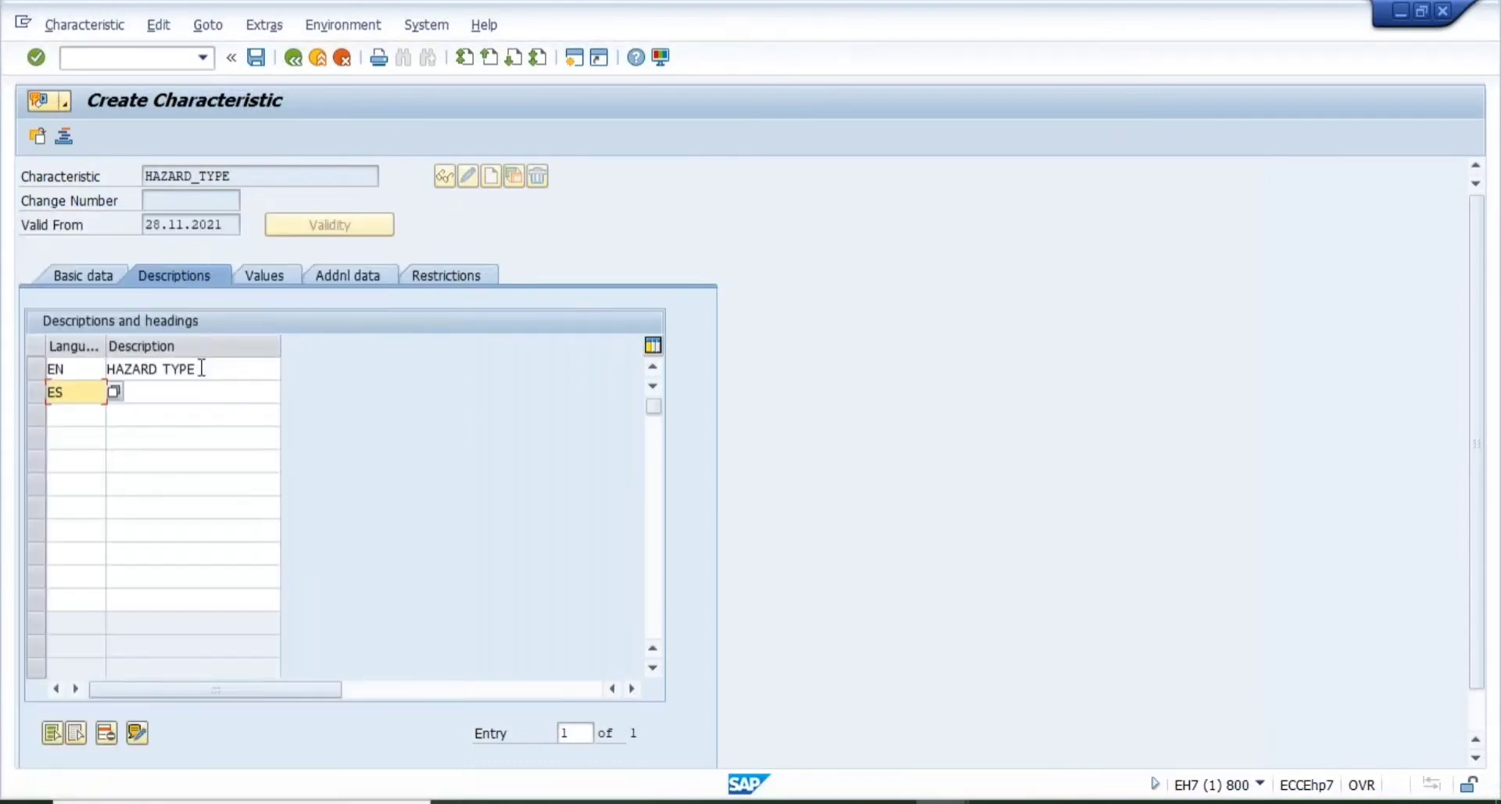
{"action": "left_click", "coordinate": [178, 391]}
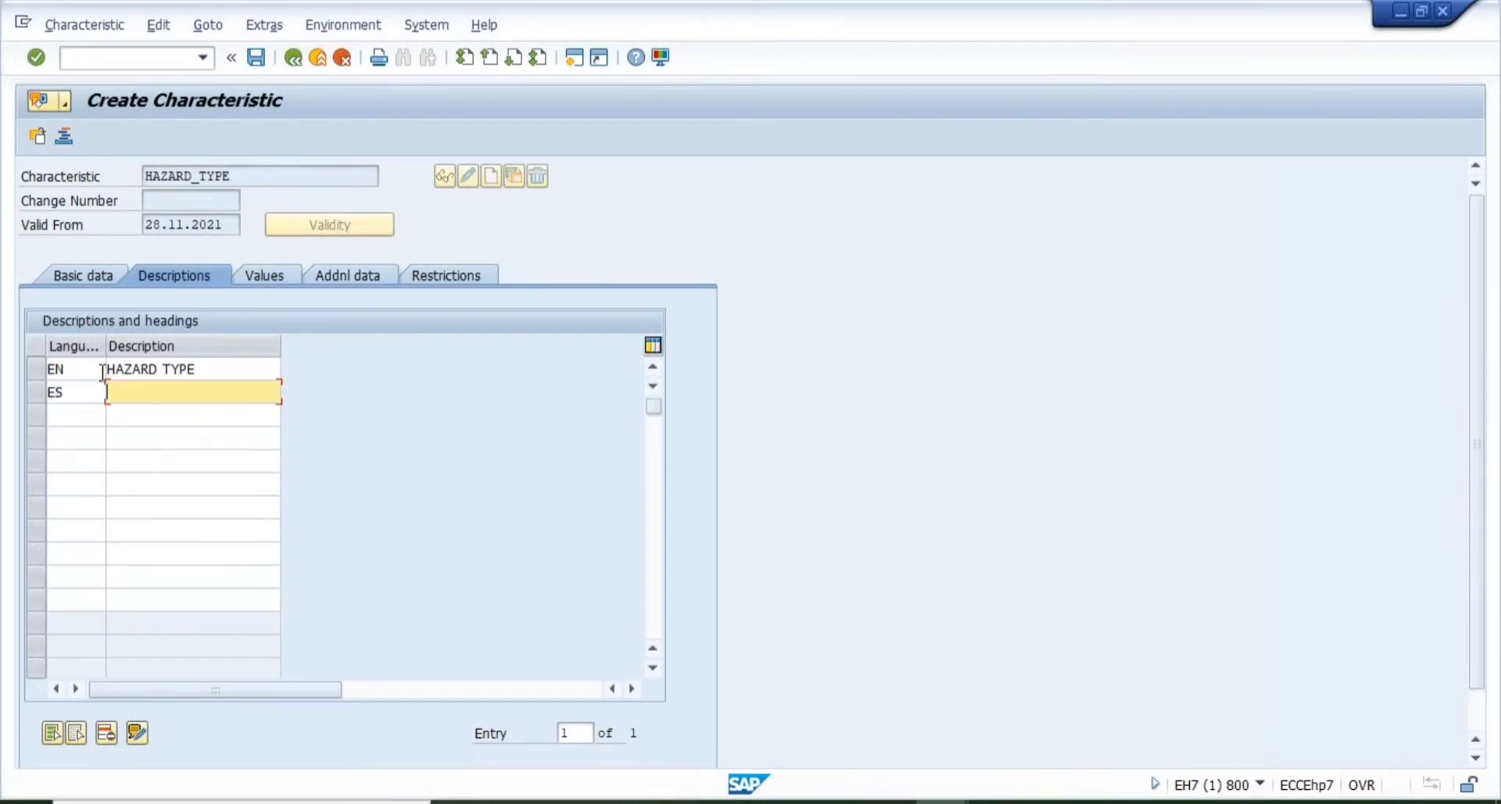
{"action": "left_click_drag", "start_coordinate": [101, 370], "coordinate": [223, 373]}
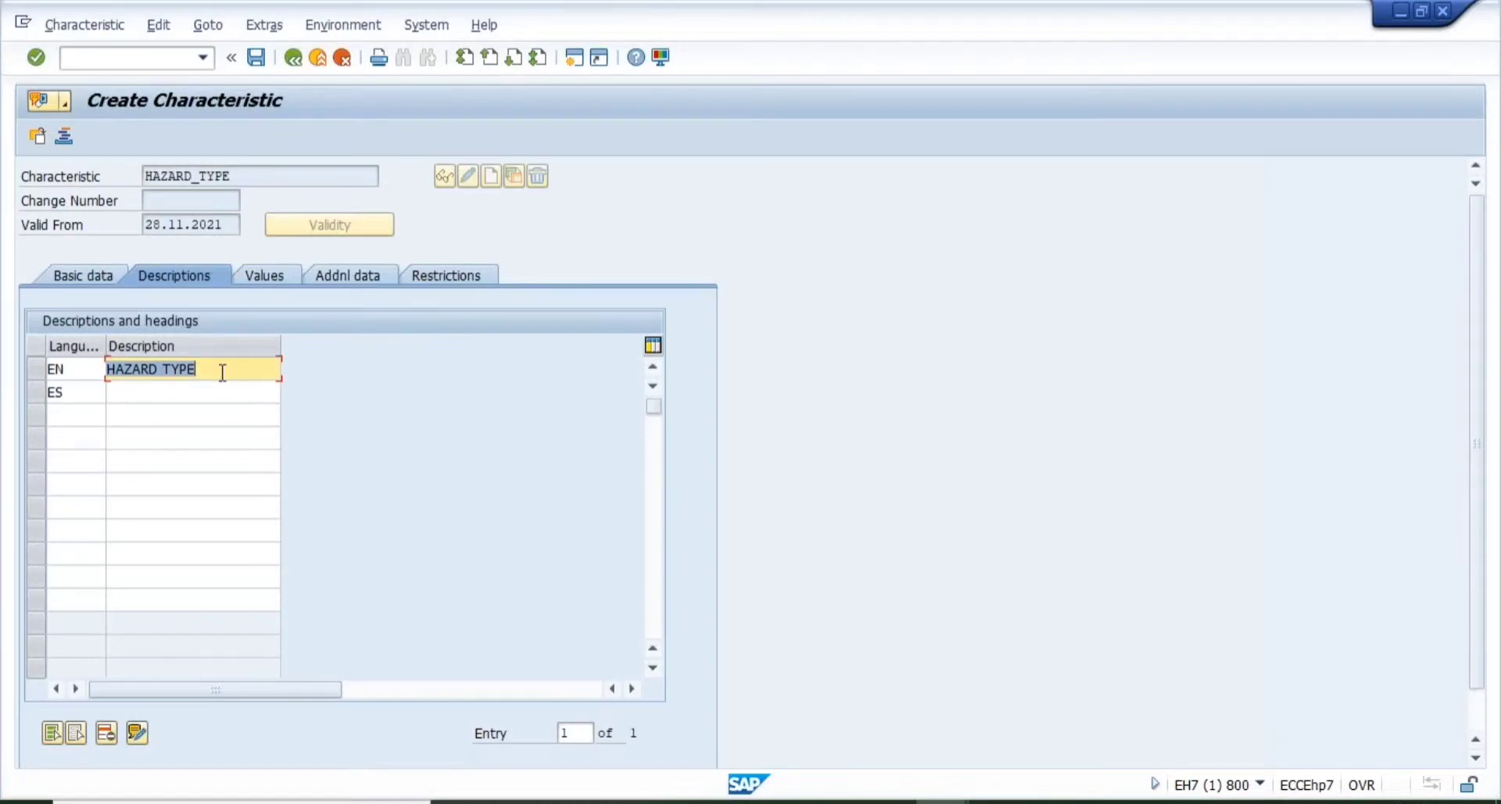
{"action": "left_click", "coordinate": [188, 391]}
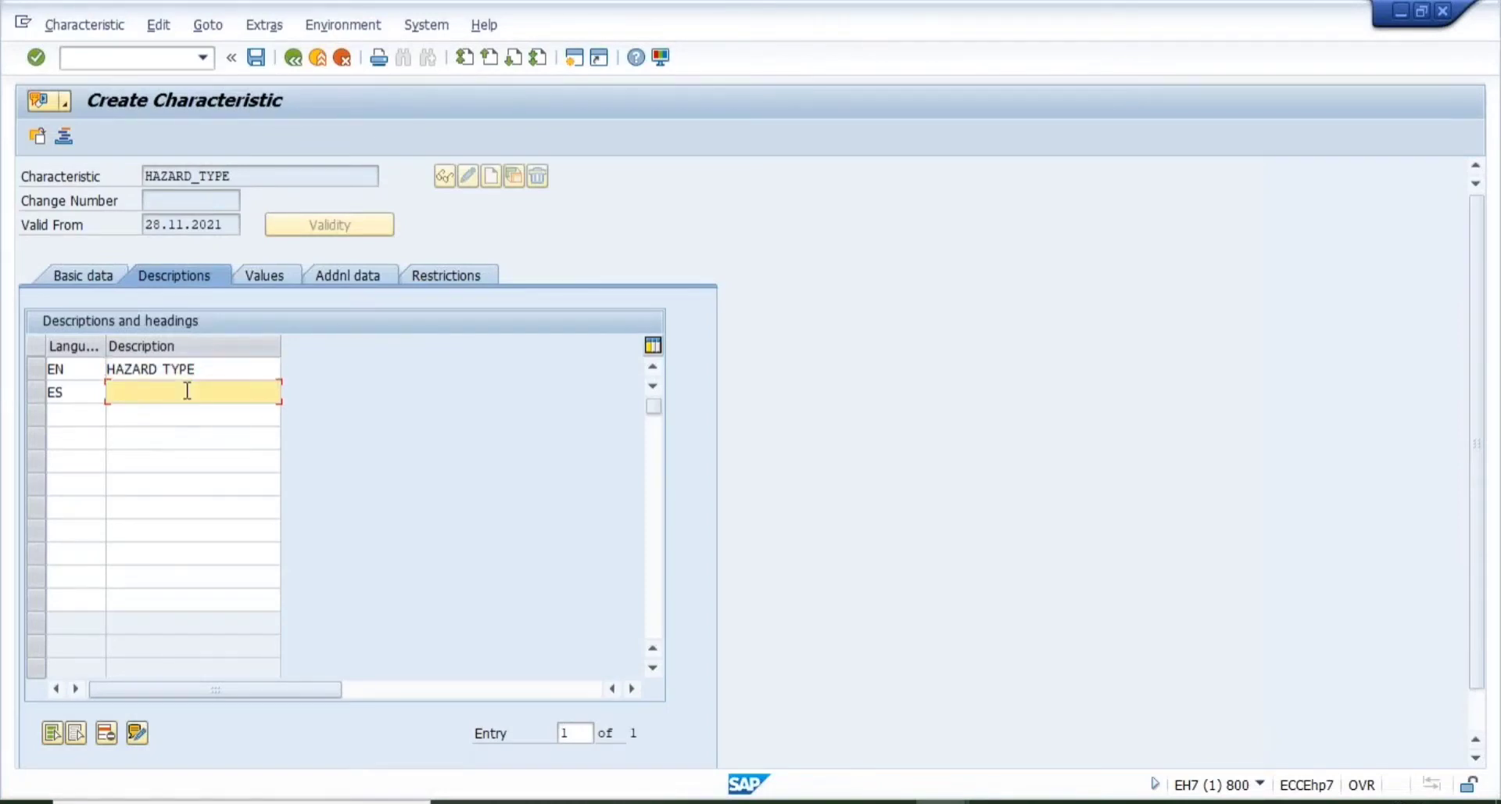
{"action": "type", "text": "HAZRAD"}
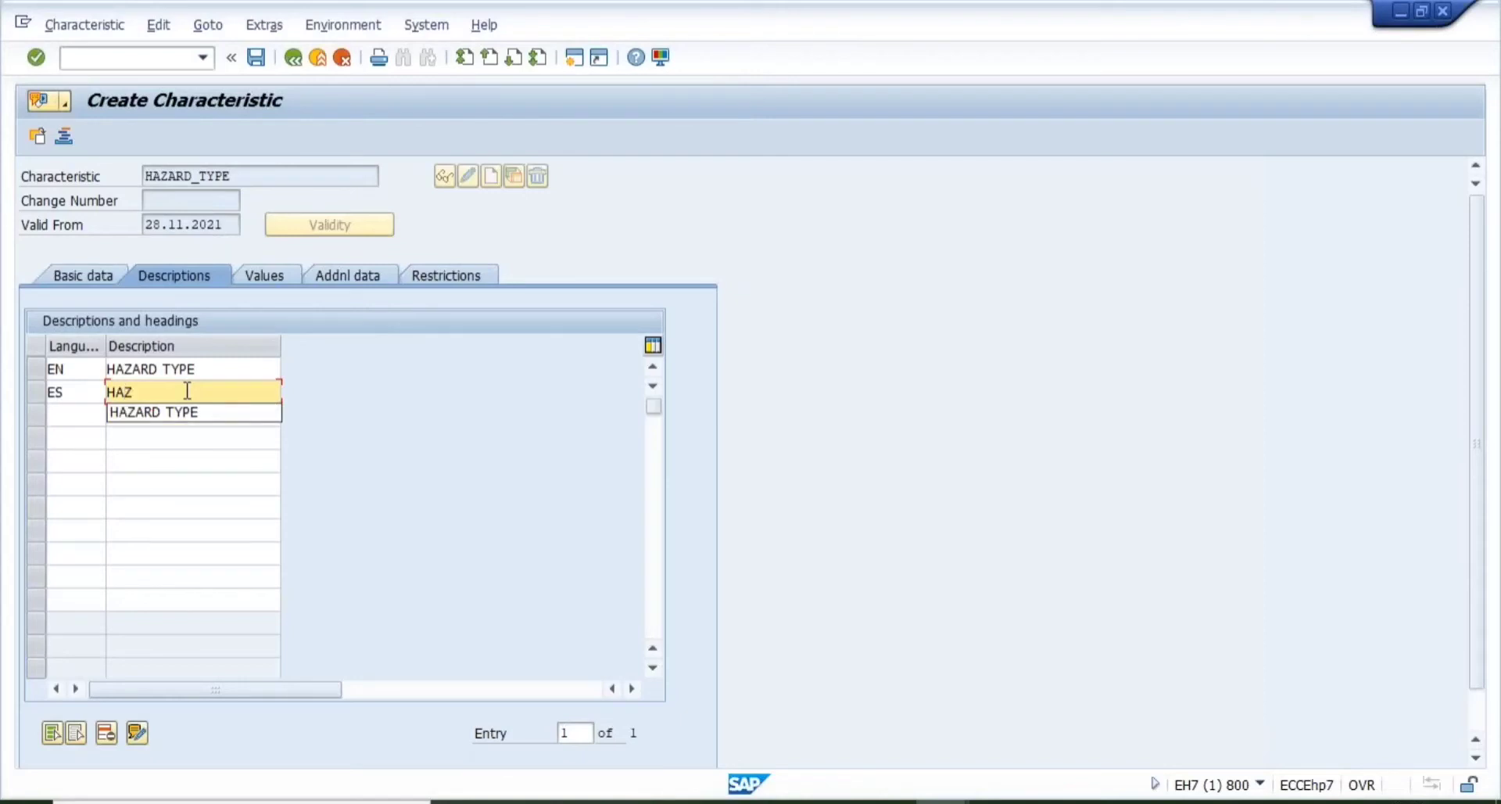
{"action": "key", "text": "BackSpace"}
{"action": "key", "text": "BackSpace"}
{"action": "key", "text": "BackSpace"}
{"action": "type", "text": "ARD TYPE"}
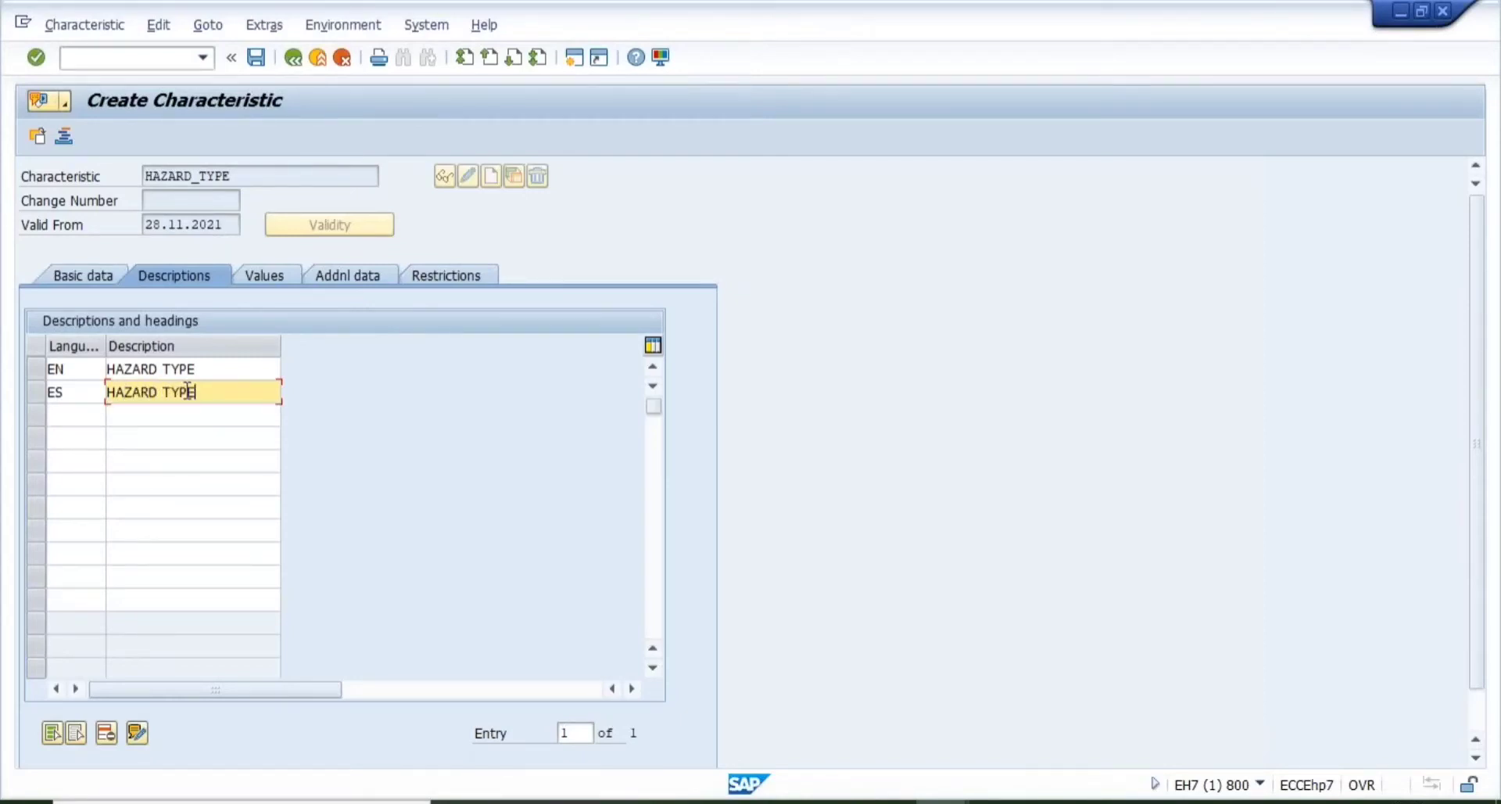
{"action": "key", "text": "Return"}
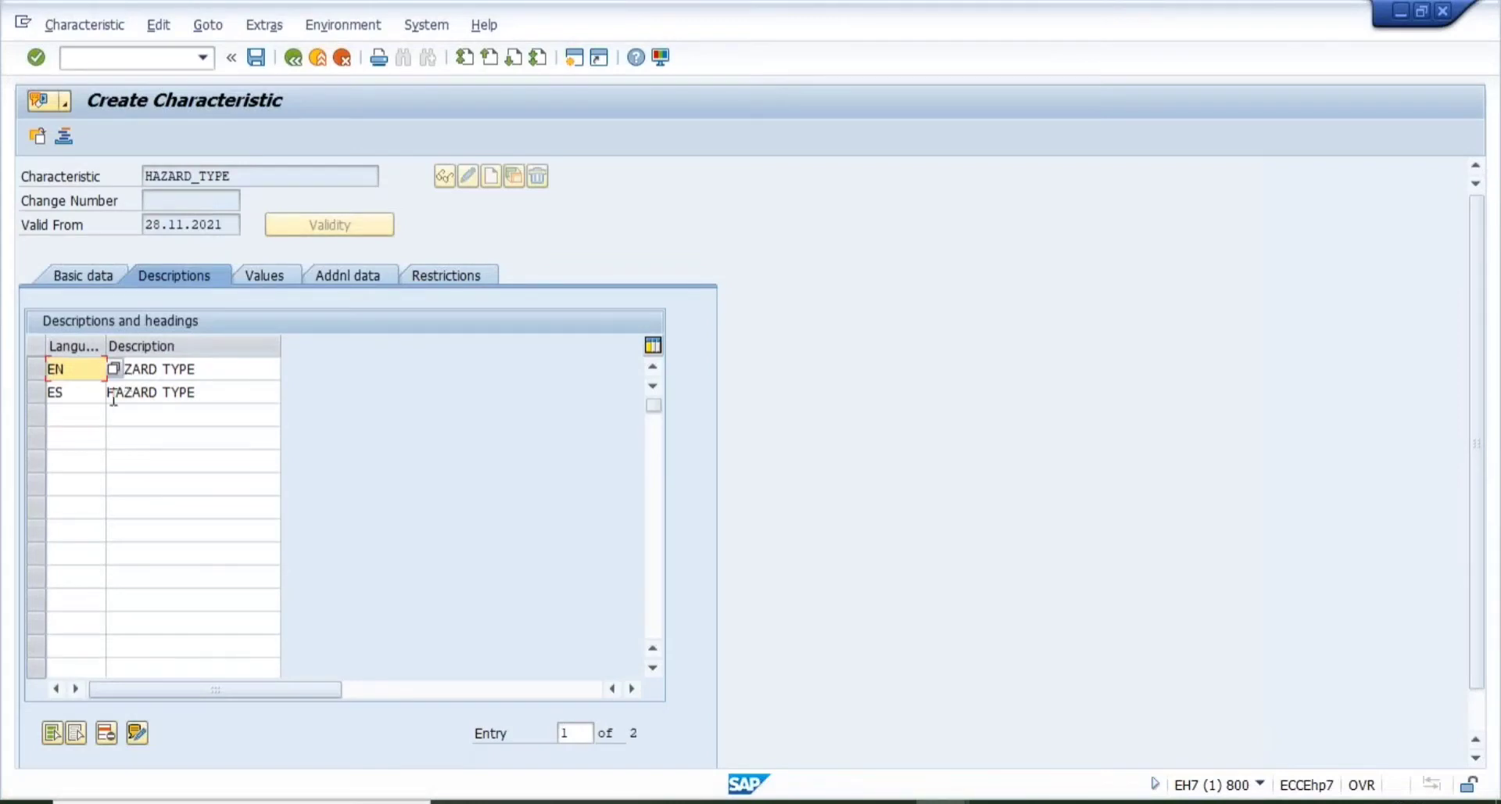
- Add a French (FR) description HAZARD TYPE, then show the Values tab
{"action": "left_click", "coordinate": [68, 416]}
{"action": "type", "text": "FR"}
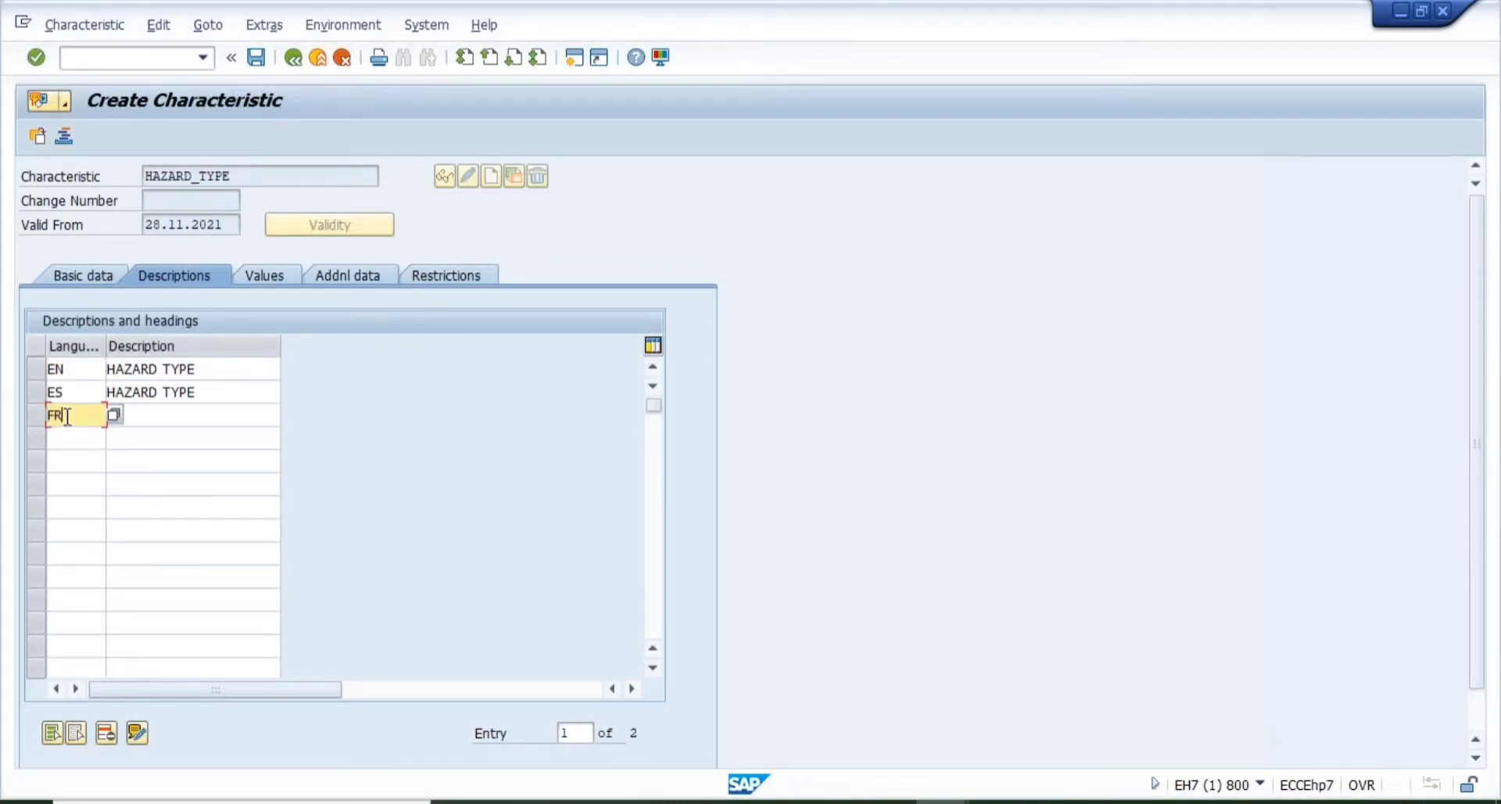
{"action": "key", "text": "Tab"}
{"action": "type", "text": "HAZARD "}
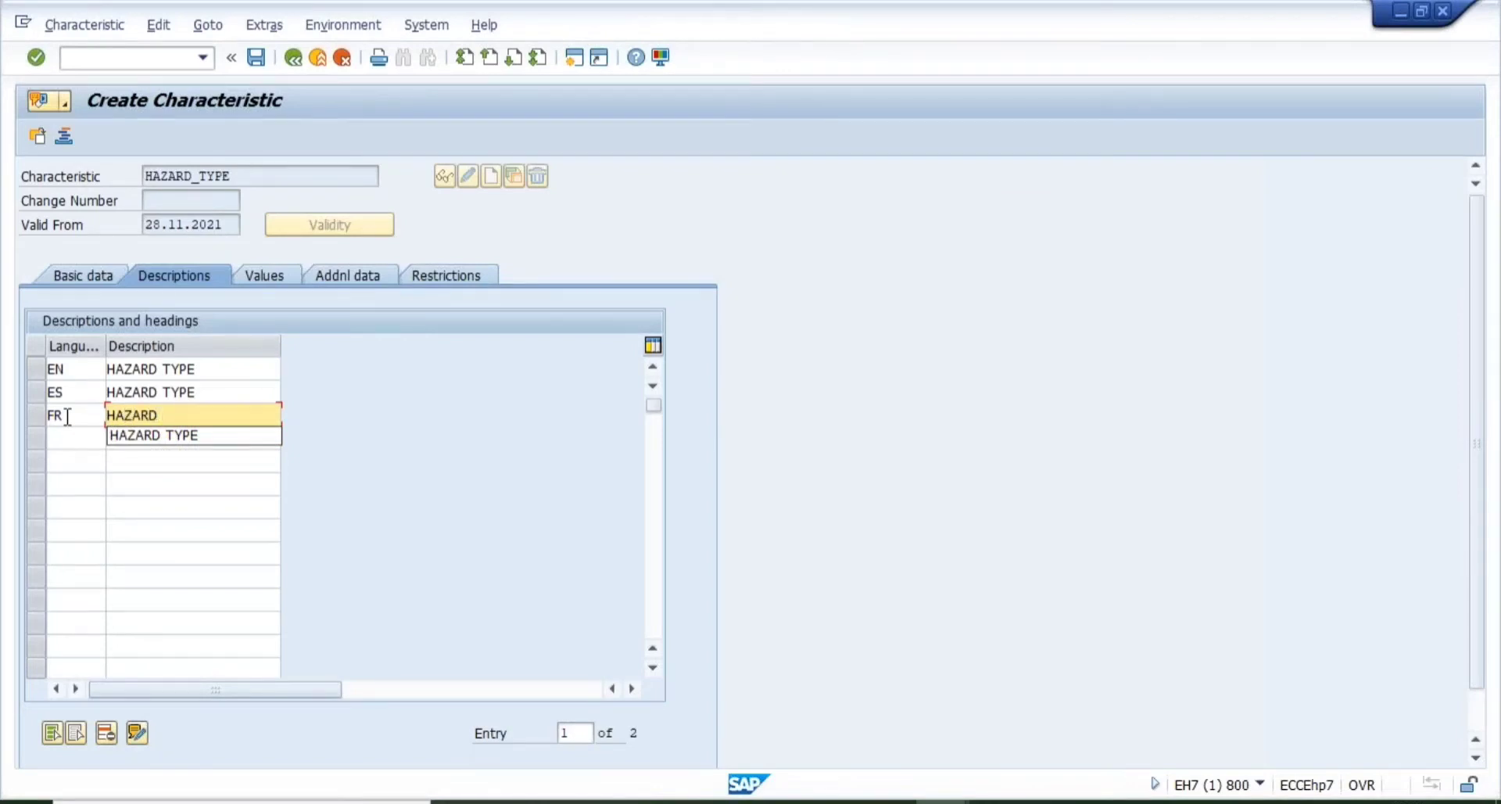
{"action": "type", "text": "TYPE"}
{"action": "key", "text": "Return"}
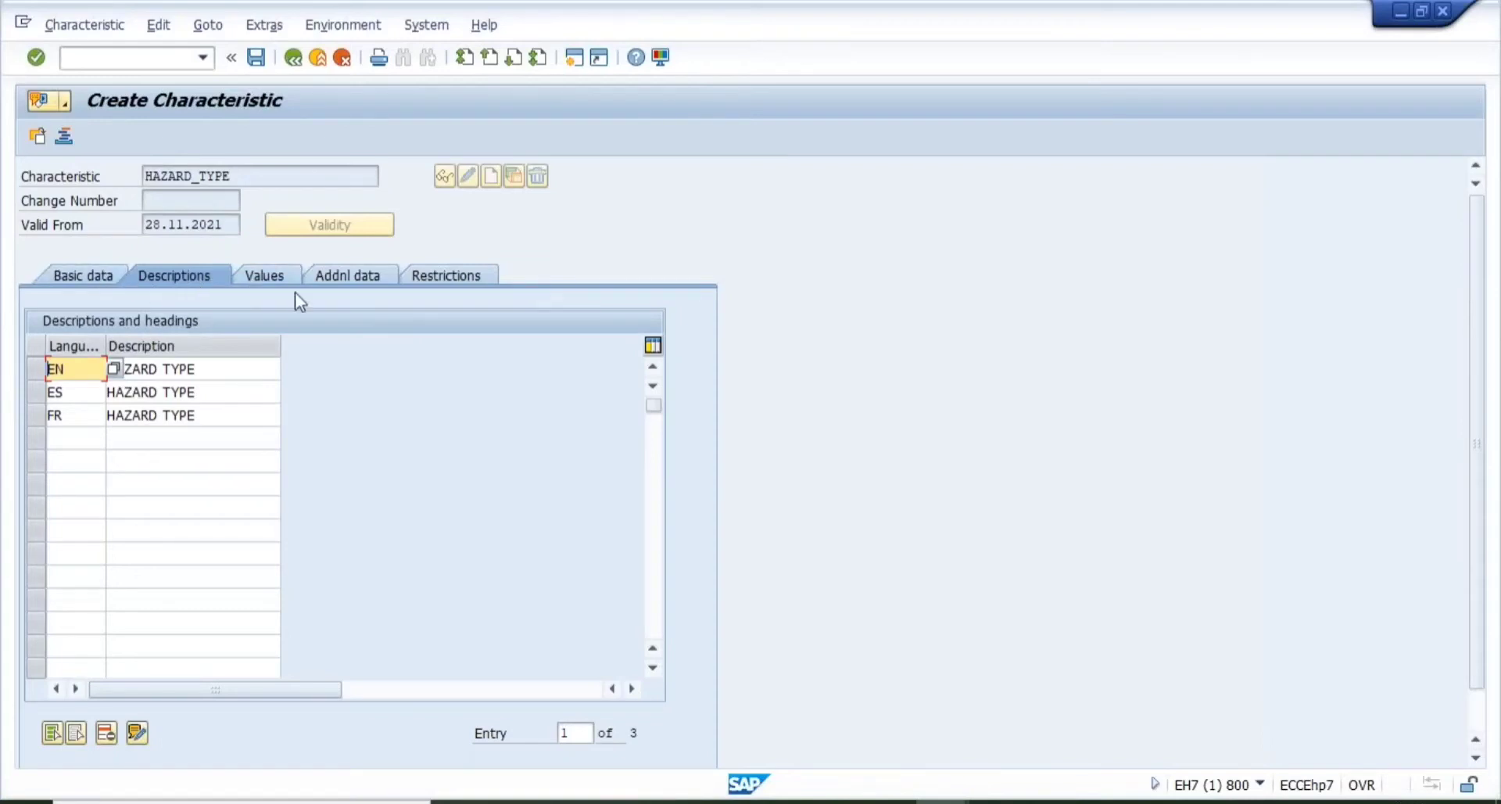
{"action": "left_click", "coordinate": [259, 281]}
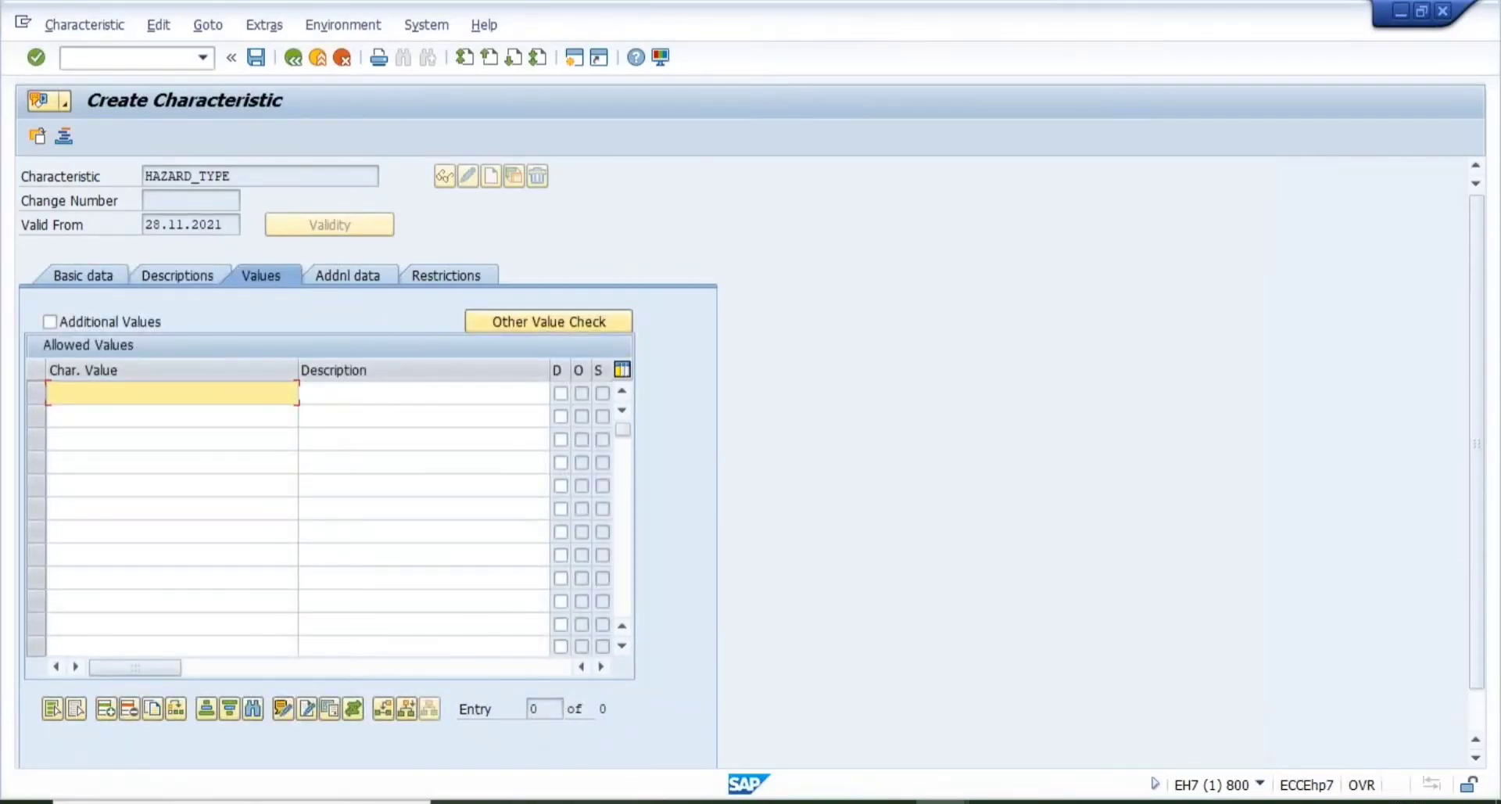
- Enter allowed values 01 ELECTRICAL HAZARD and 02 MECHANICAL HAZARD
{"action": "type", "text": "01"}
{"action": "key", "text": "Tab"}
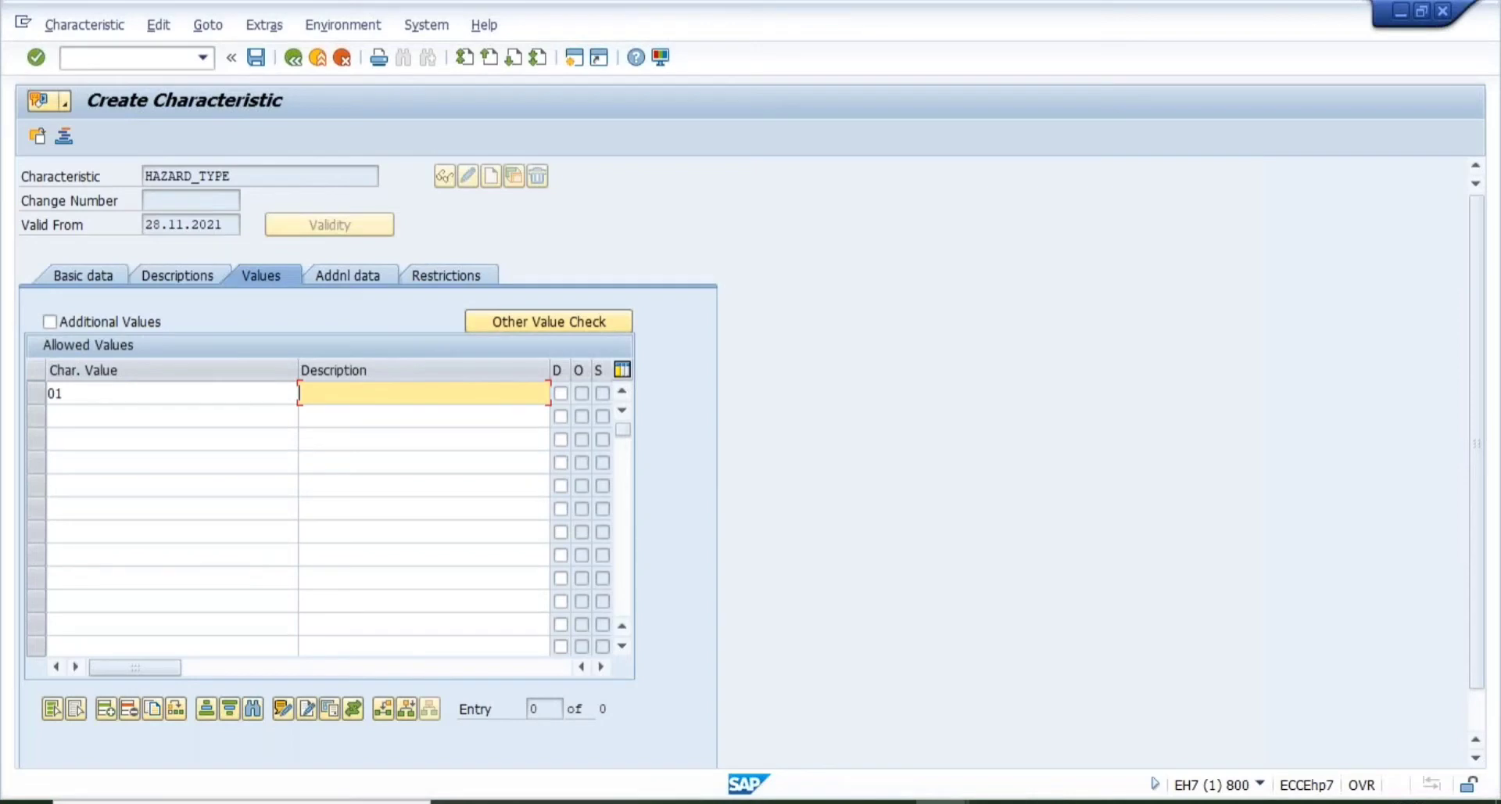
{"action": "type", "text": "BIOLOGIC"}
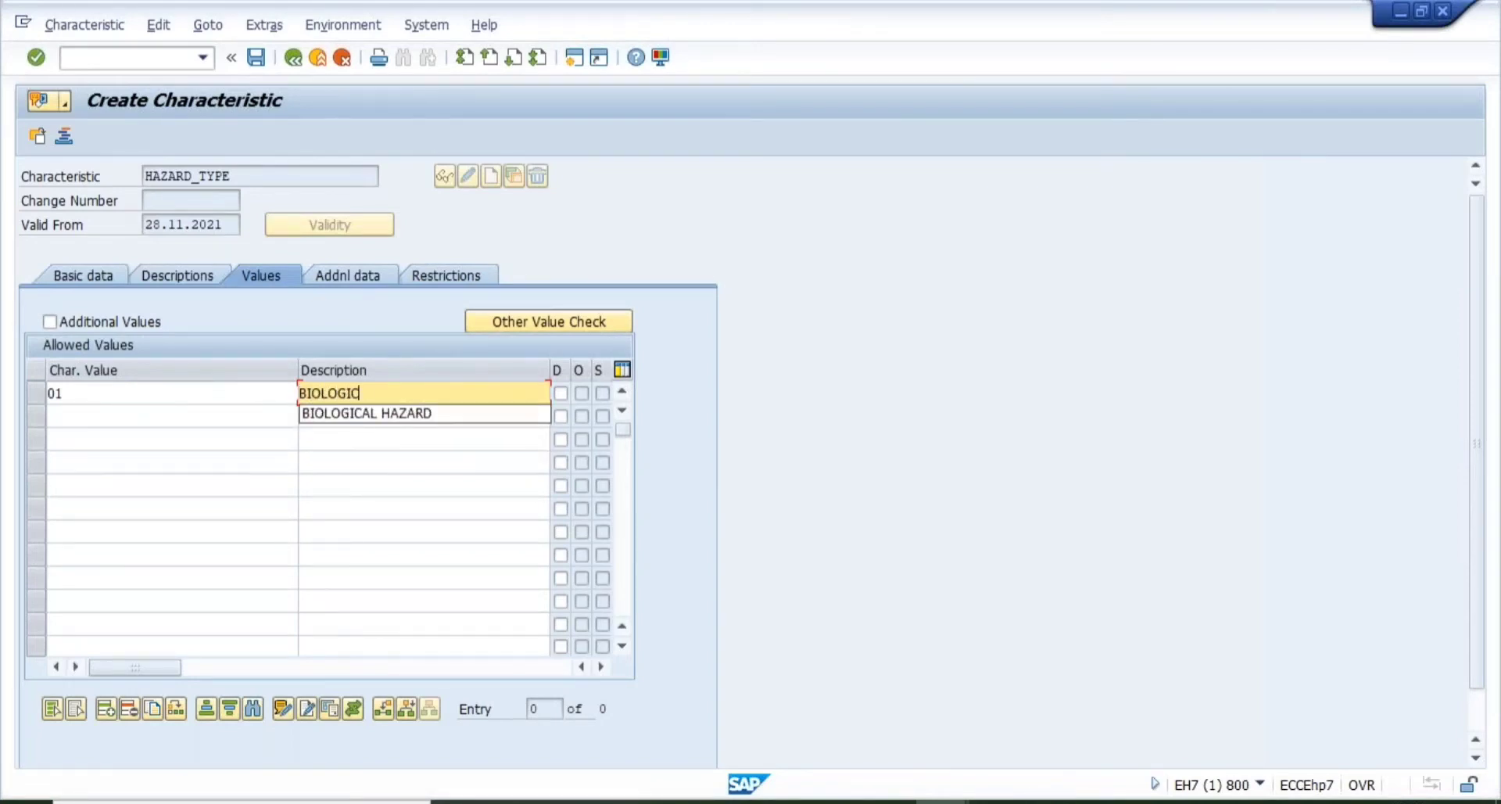
{"action": "type", "text": "AL"}
{"action": "key", "text": "BackSpace"}
{"action": "key", "text": "BackSpace"}
{"action": "key", "text": "BackSpace"}
{"action": "key", "text": "BackSpace"}
{"action": "key", "text": "BackSpace"}
{"action": "key", "text": "BackSpace"}
{"action": "key", "text": "BackSpace"}
{"action": "key", "text": "BackSpace"}
{"action": "key", "text": "BackSpace"}
{"action": "key", "text": "BackSpace"}
{"action": "type", "text": "ELECTR"}
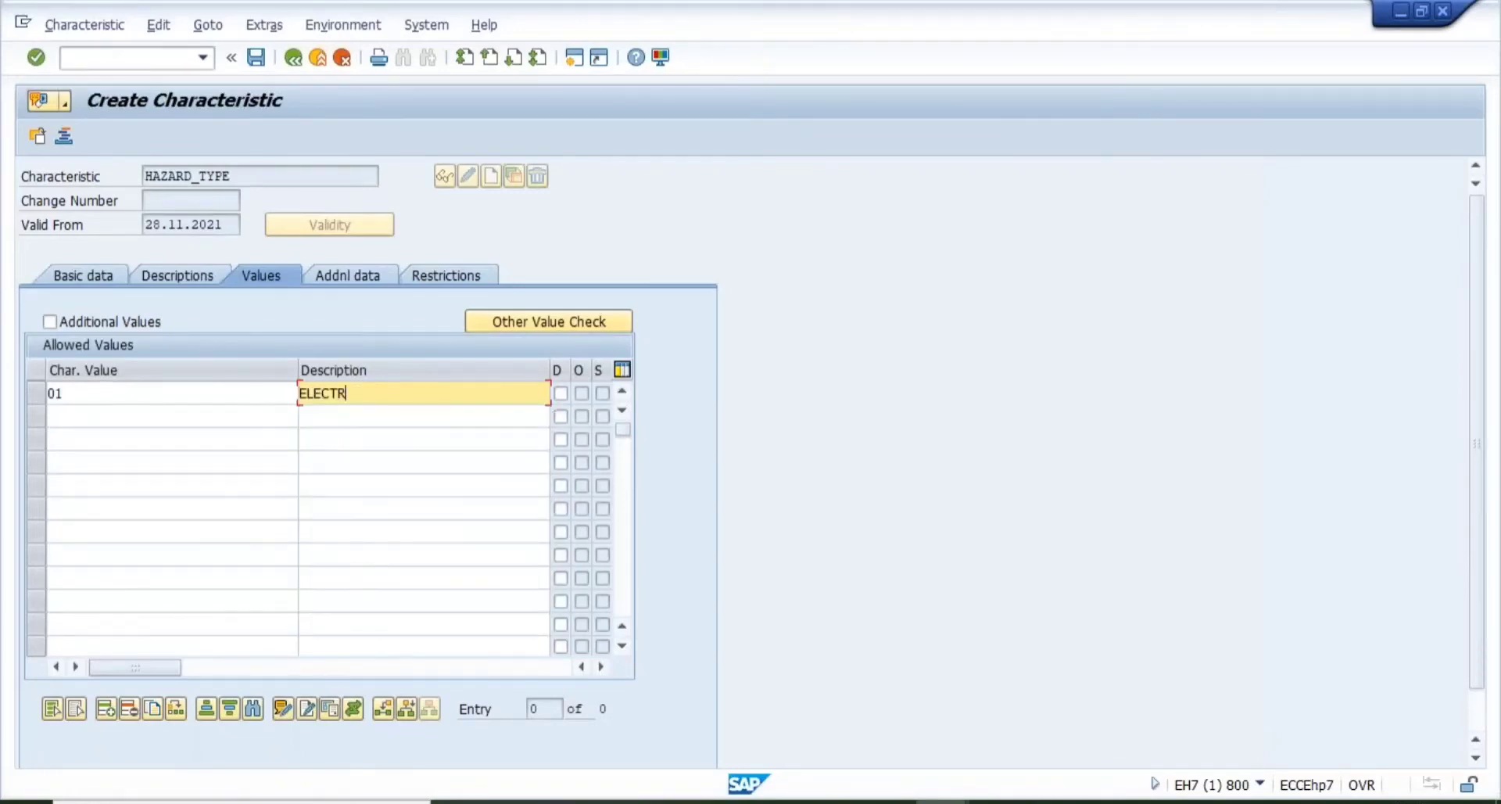
{"action": "type", "text": "ICAL HAZARD"}
{"action": "key", "text": "Tab"}
{"action": "key", "text": "Tab"}
{"action": "type", "text": "02"}
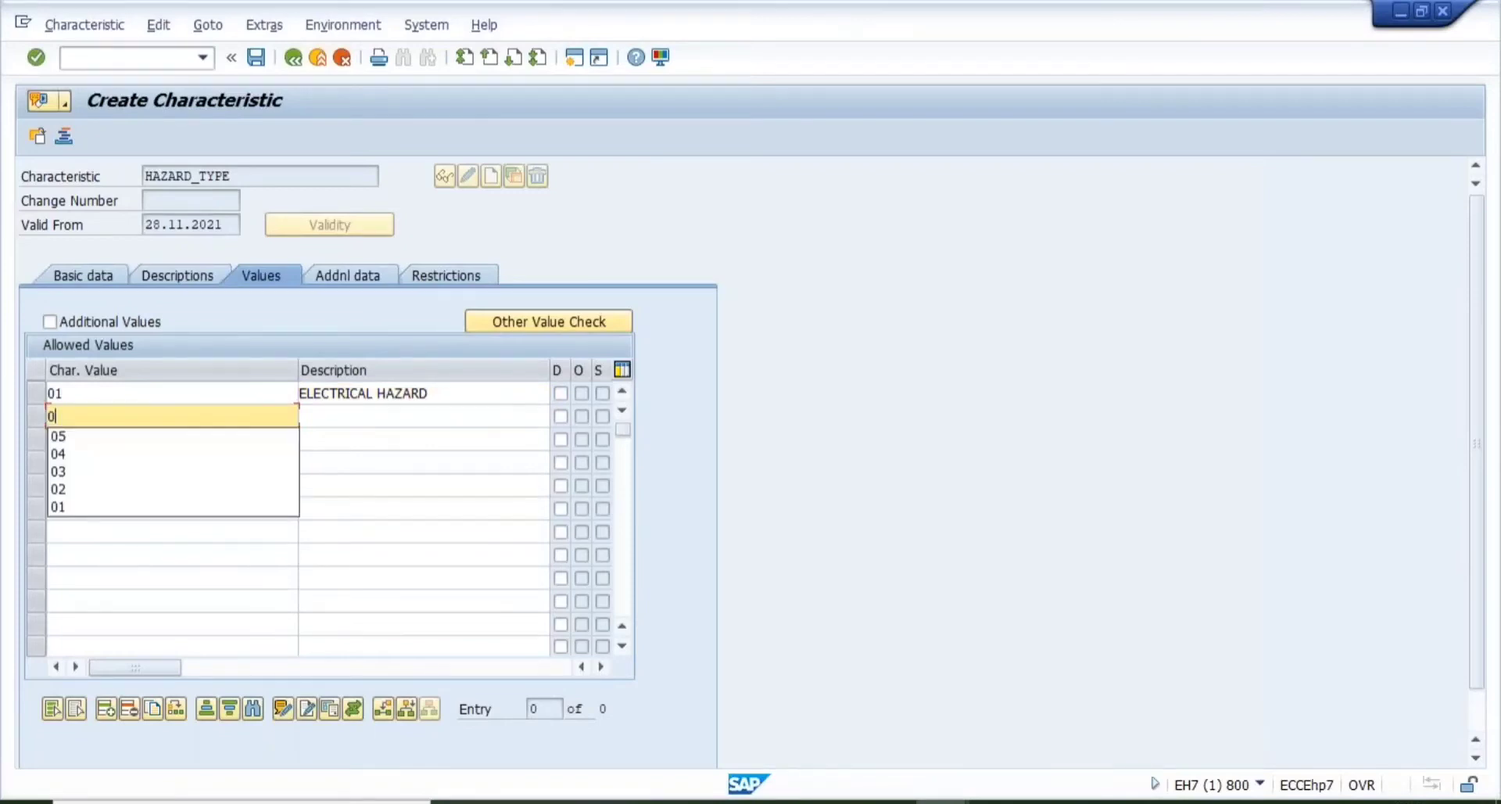
{"action": "key", "text": "Tab"}
{"action": "type", "text": "MECHANICAL "}
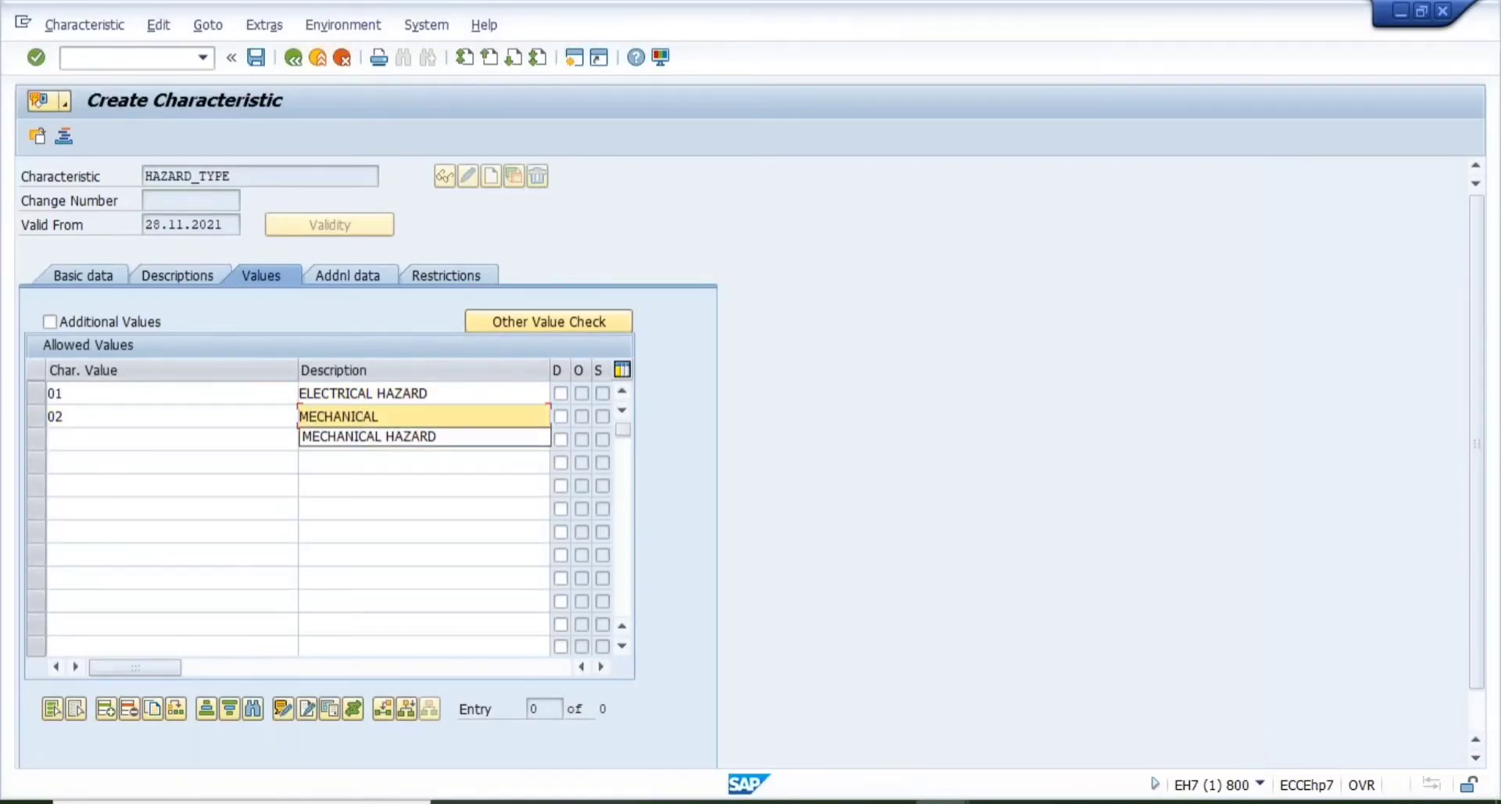
{"action": "type", "text": "E"}
{"action": "key", "text": "BackSpace"}
{"action": "type", "text": "HAZARD"}
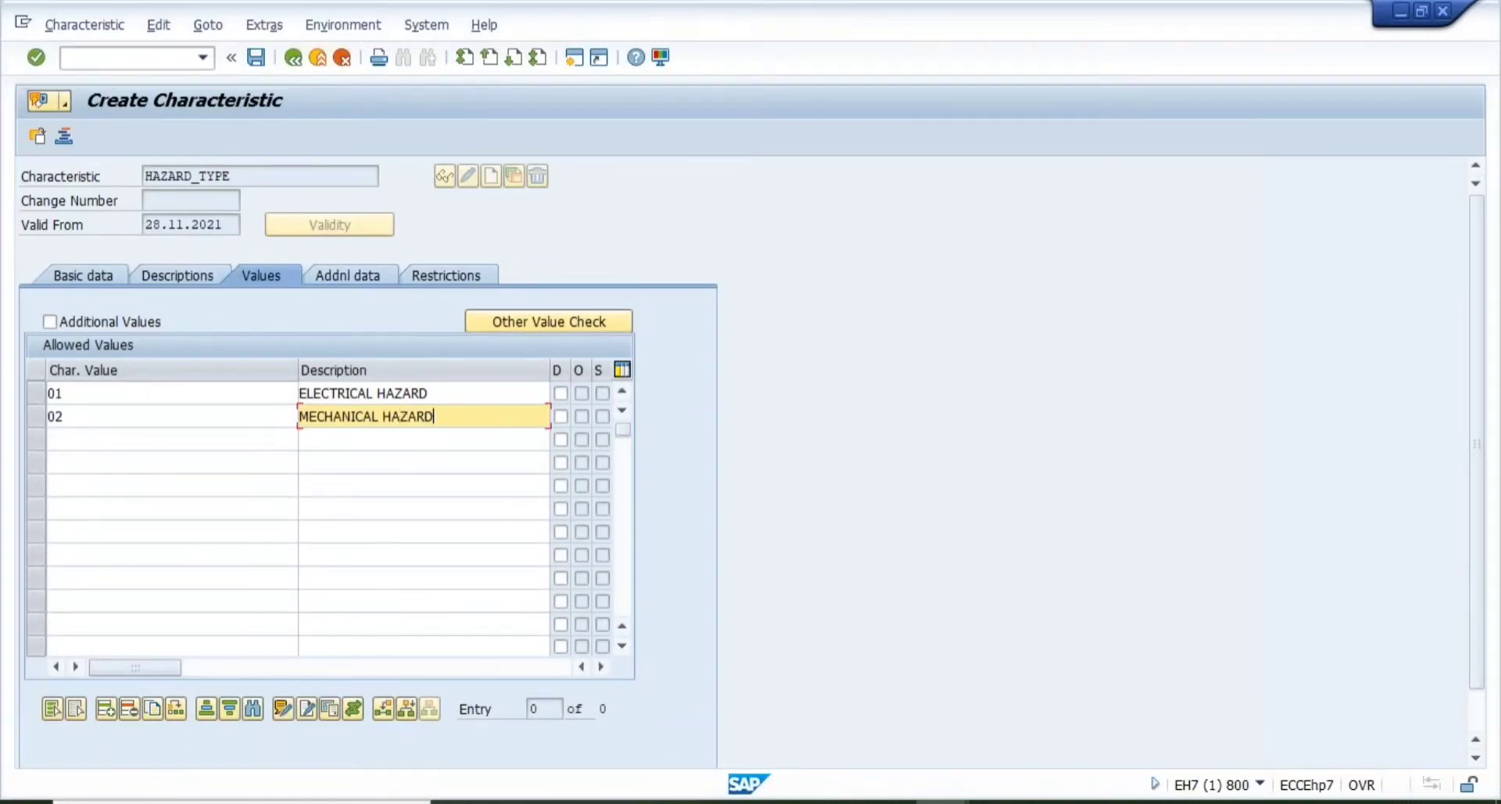
{"action": "key", "text": "Tab"}
{"action": "key", "text": "Tab"}
- Enter allowed values 03 NOISE and 04 CHEMICAL HAZARD, then confirm the list
{"action": "type", "text": "03"}
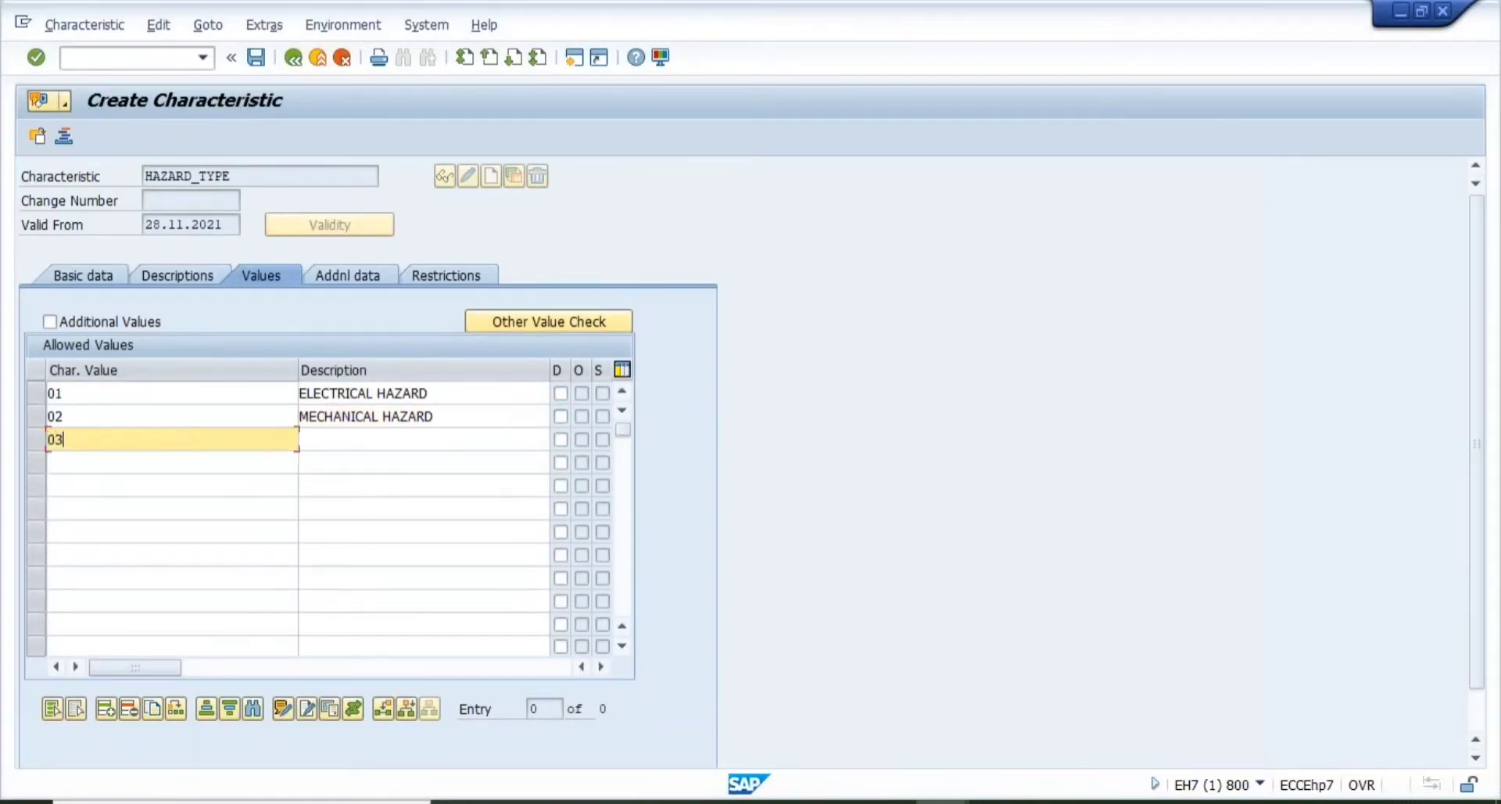
{"action": "key", "text": "Tab"}
{"action": "type", "text": "CHEMI"}
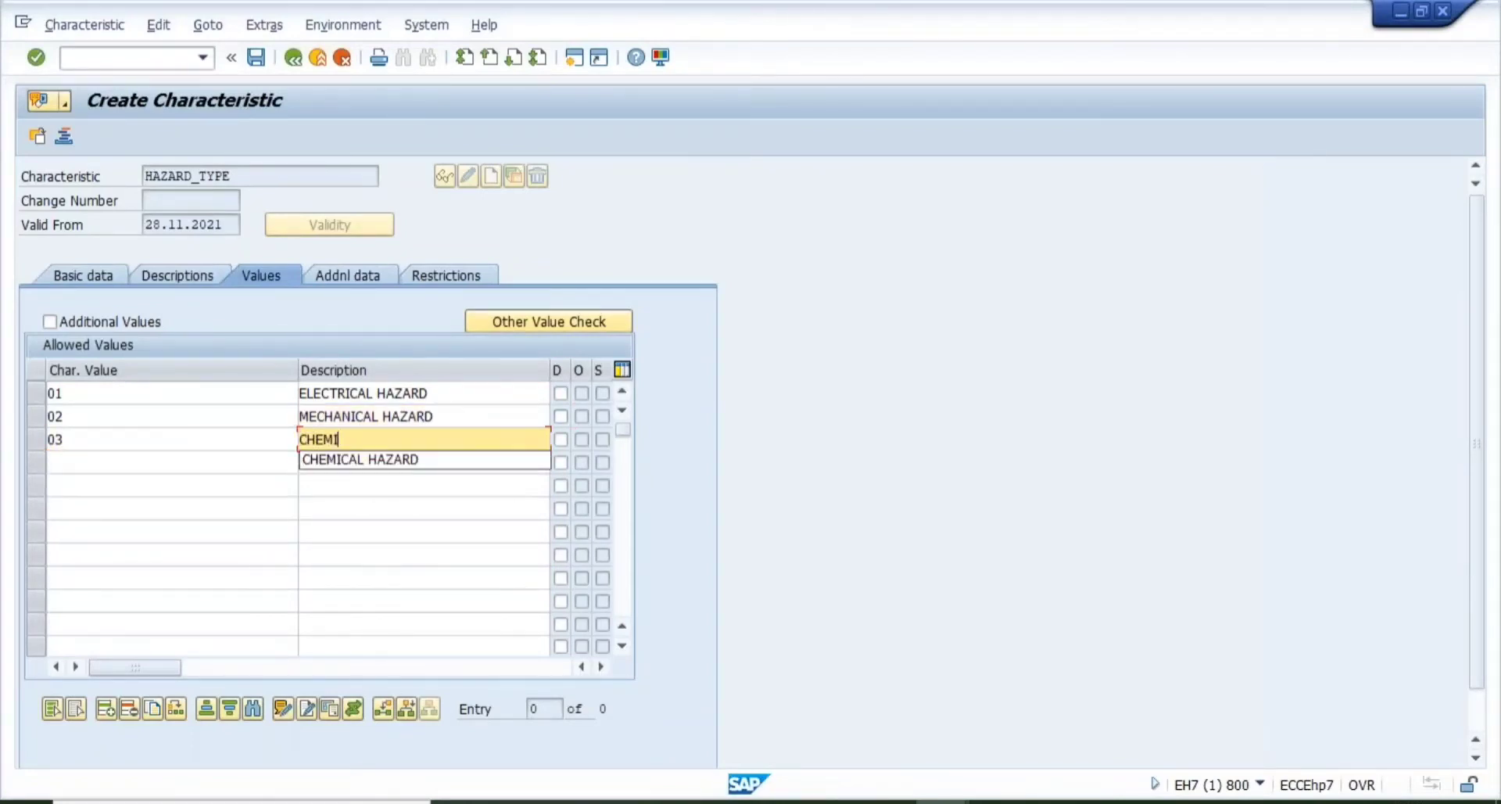
{"action": "type", "text": "CAL HAZA"}
{"action": "key", "text": "BackSpace"}
{"action": "key", "text": "BackSpace"}
{"action": "key", "text": "BackSpace"}
{"action": "key", "text": "BackSpace"}
{"action": "key", "text": "BackSpace"}
{"action": "key", "text": "BackSpace"}
{"action": "key", "text": "BackSpace"}
{"action": "key", "text": "BackSpace"}
{"action": "key", "text": "BackSpace"}
{"action": "key", "text": "BackSpace"}
{"action": "key", "text": "BackSpace"}
{"action": "key", "text": "BackSpace"}
{"action": "key", "text": "BackSpace"}
{"action": "type", "text": "NOISE"}
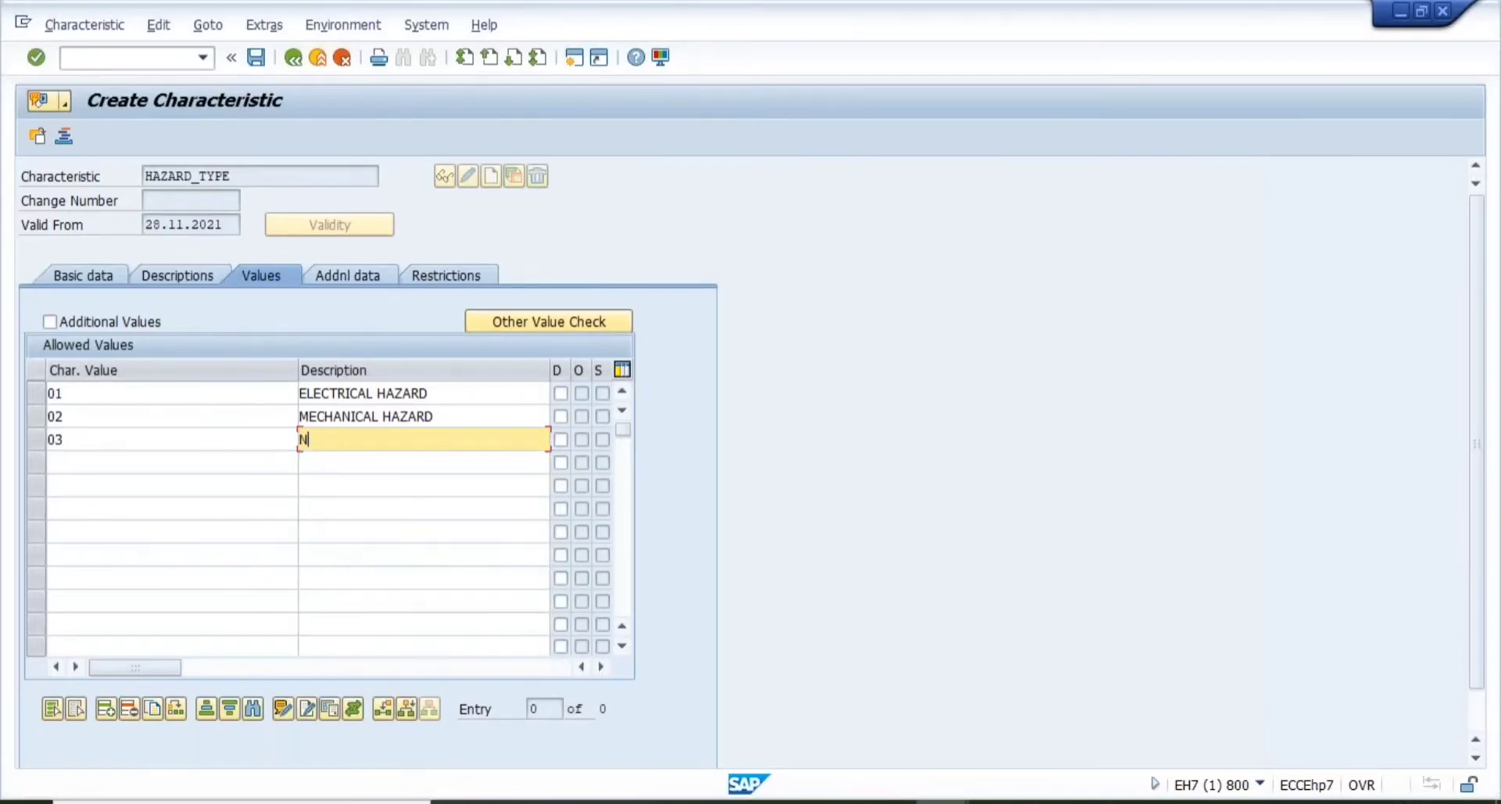
{"action": "key", "text": "Tab"}
{"action": "key", "text": "Tab"}
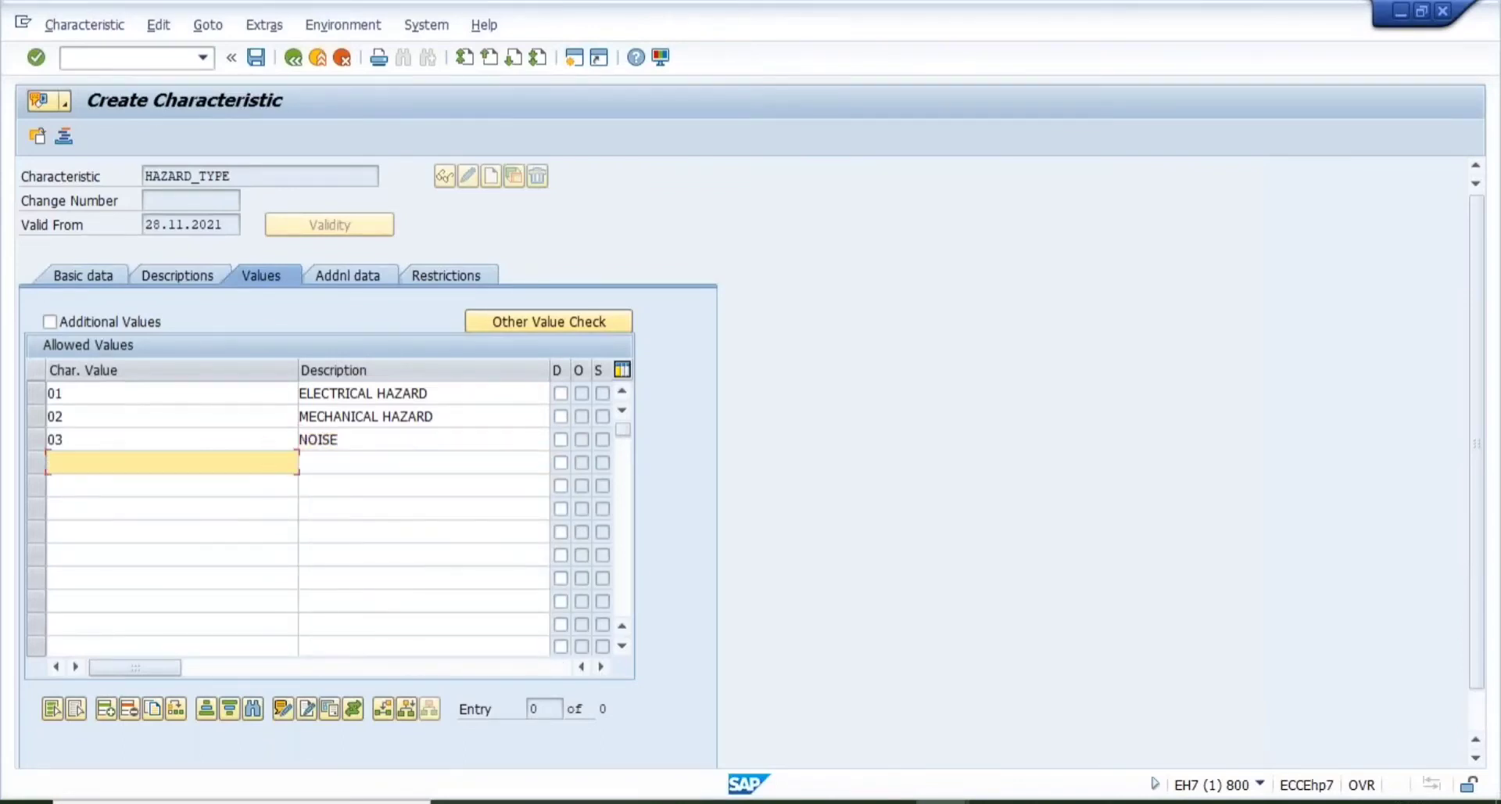
{"action": "type", "text": "04"}
{"action": "key", "text": "Tab"}
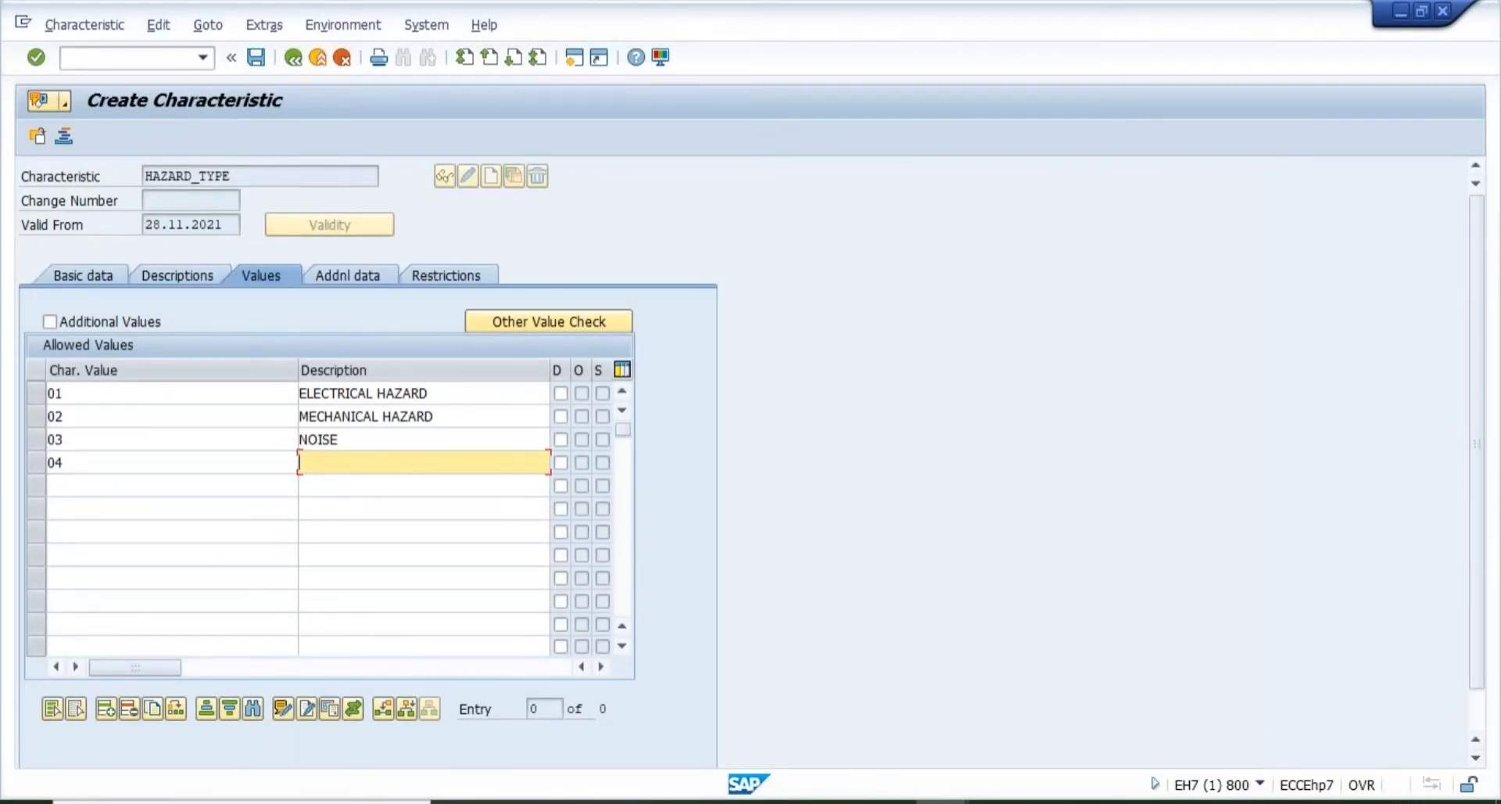
{"action": "type", "text": "CHEMI"}
{"action": "key", "text": "Down"}
{"action": "key", "text": "Return"}
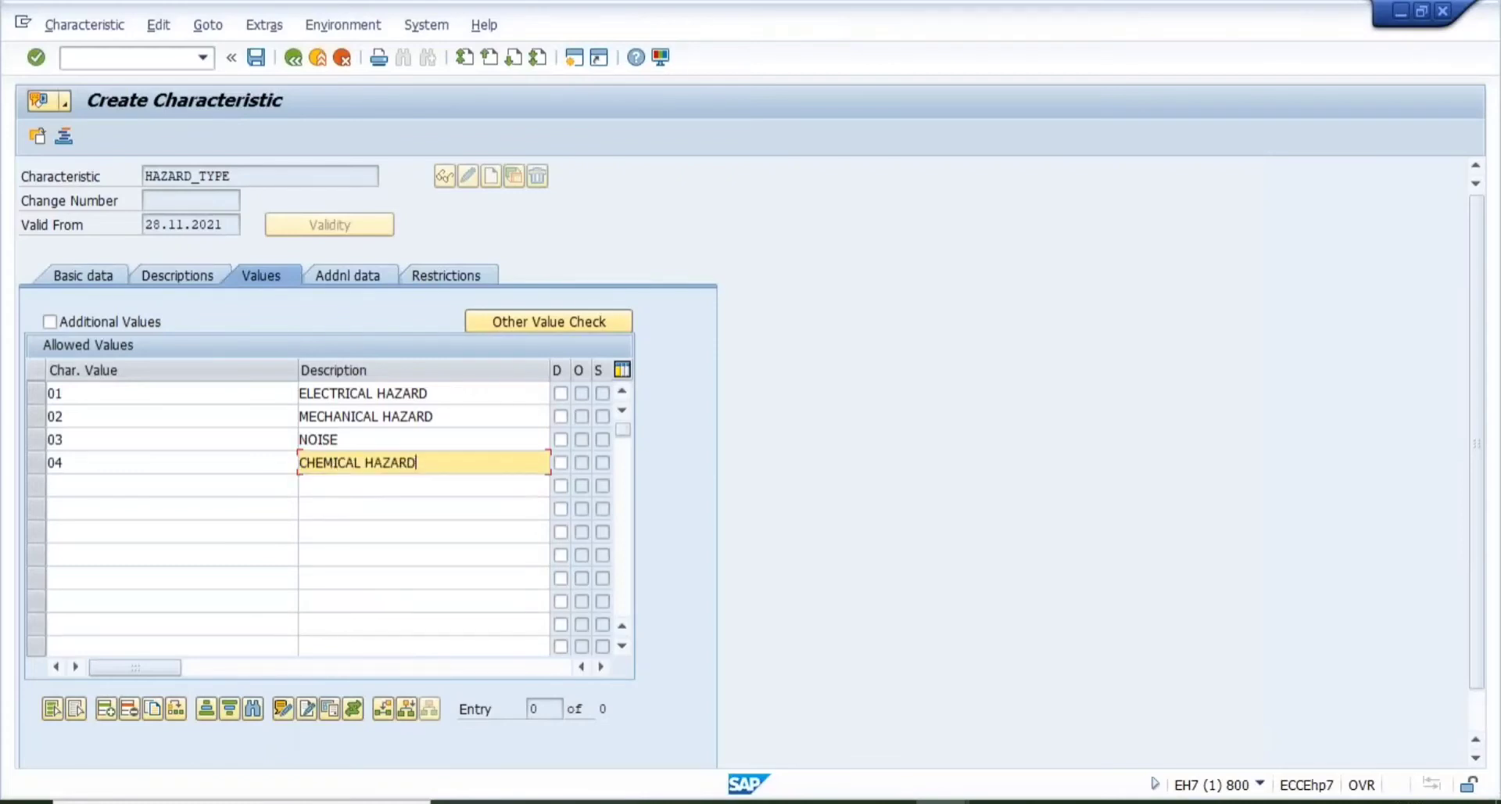
{"action": "key", "text": "Return"}
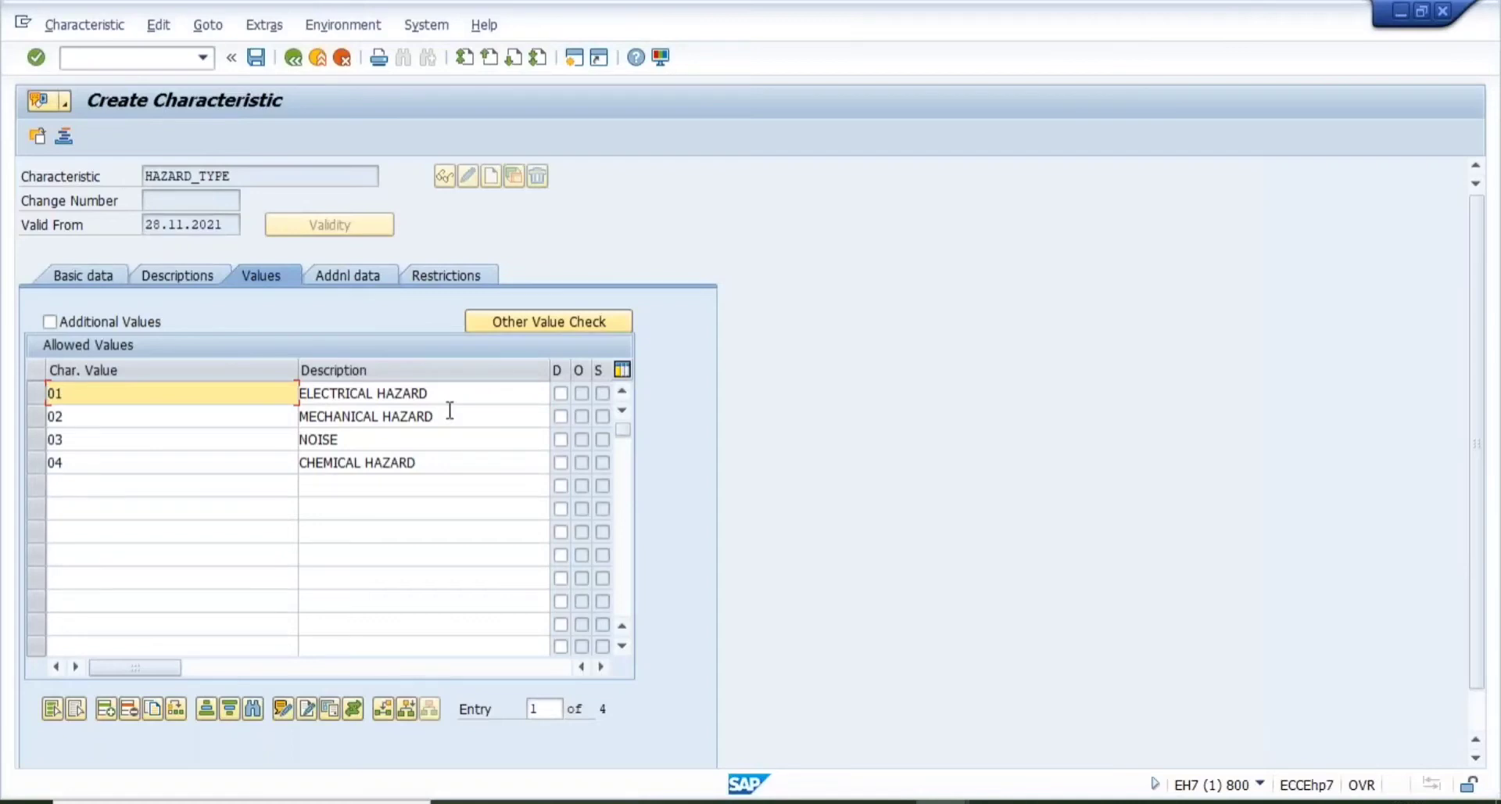
- On the Addnl data tab, visit Table Name, Field Name and Document, then list available documents
{"action": "left_click", "coordinate": [328, 278]}
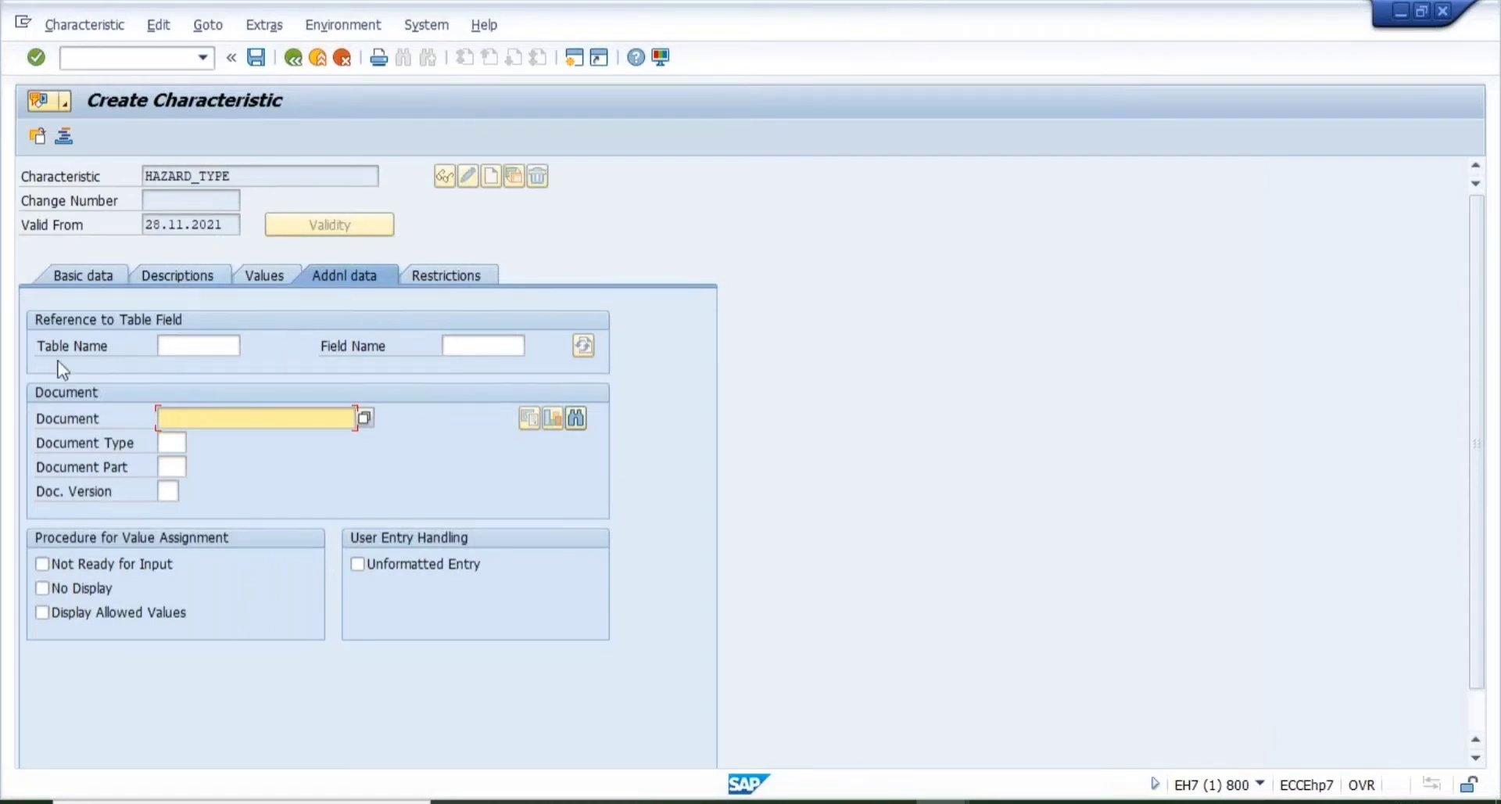
{"action": "left_click", "coordinate": [190, 343]}
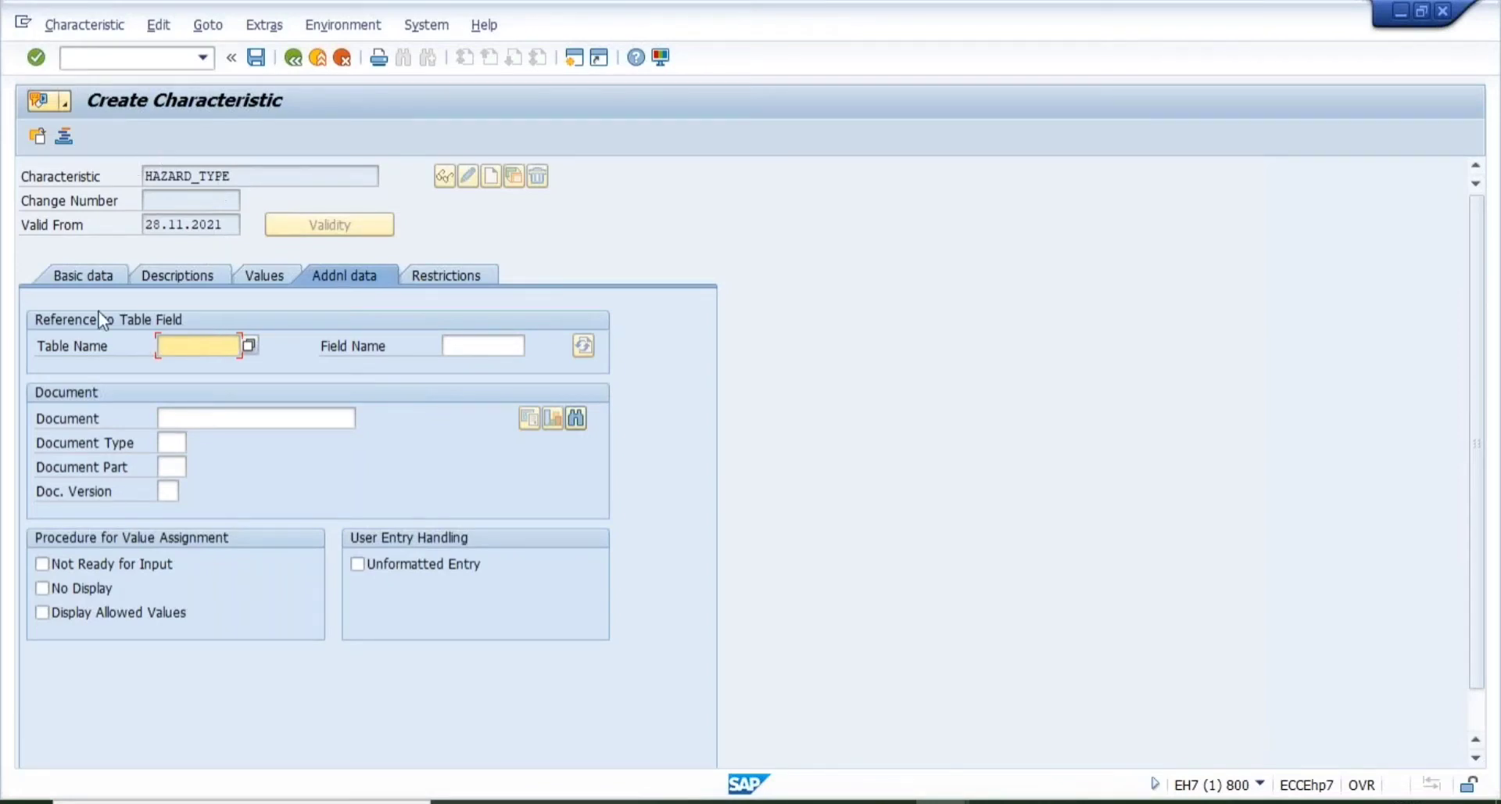
{"action": "left_click", "coordinate": [443, 344]}
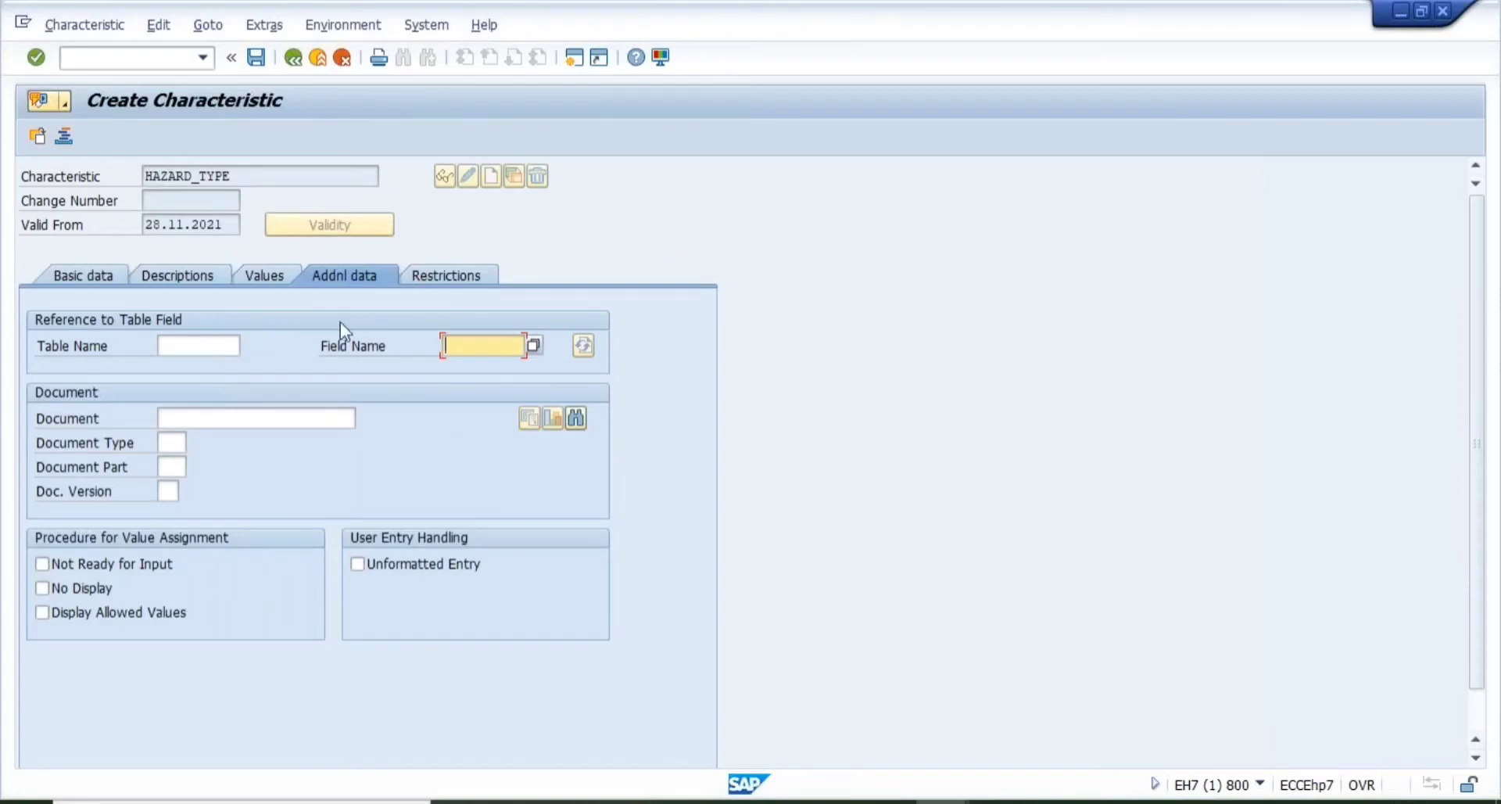
{"action": "left_click", "coordinate": [277, 419]}
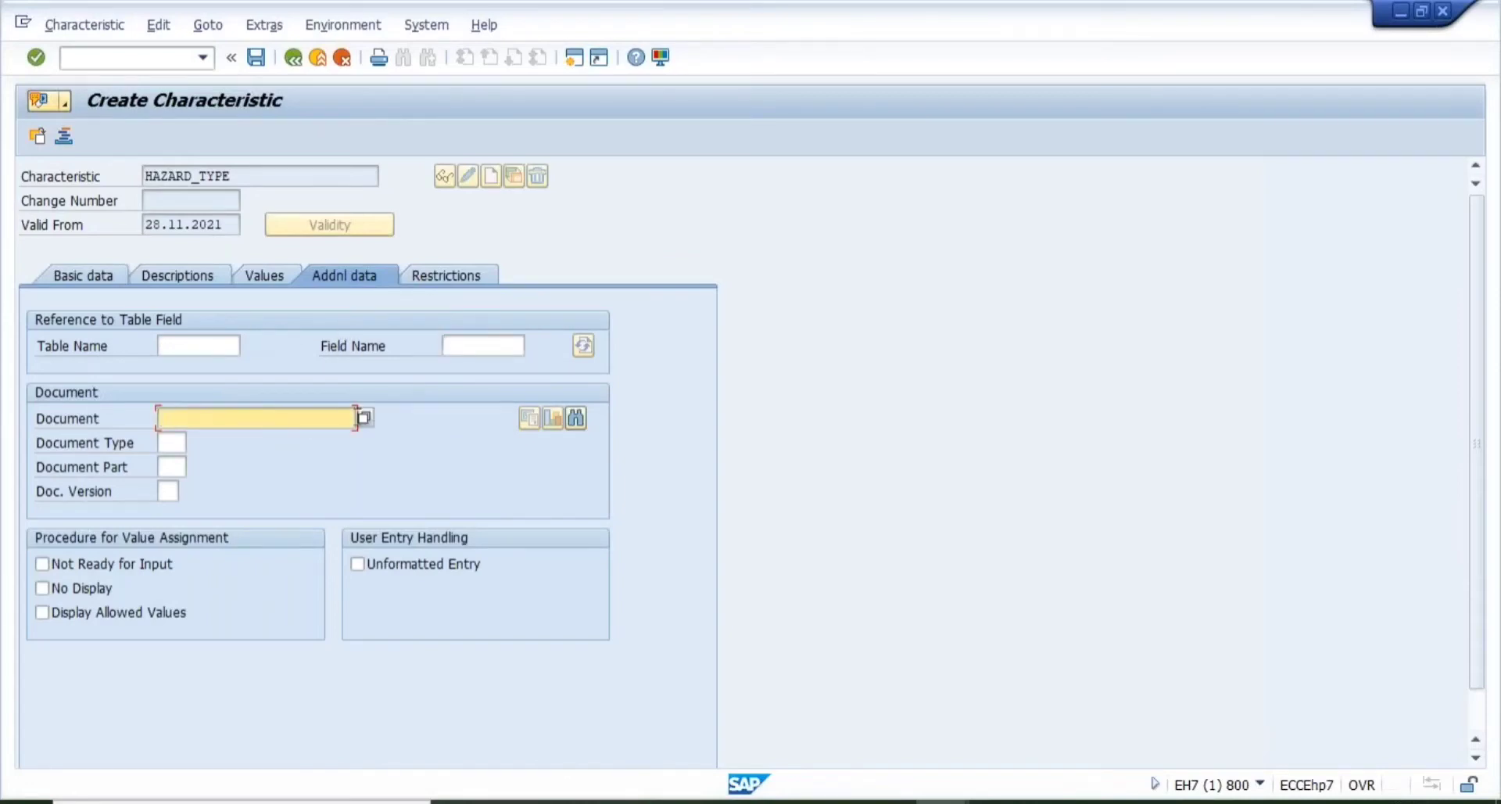
{"action": "left_click", "coordinate": [364, 417]}
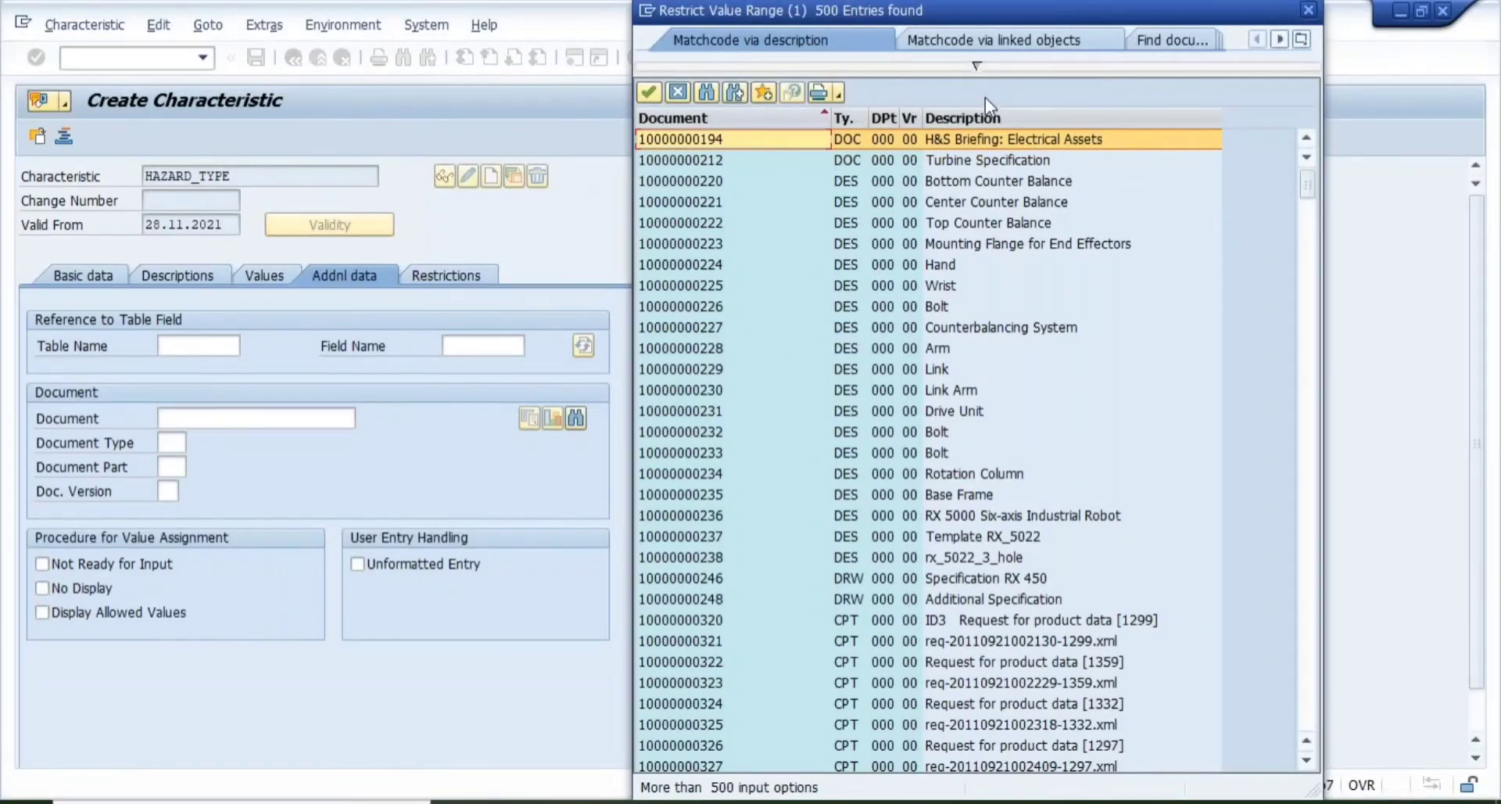
{"action": "double_click", "coordinate": [966, 142]}
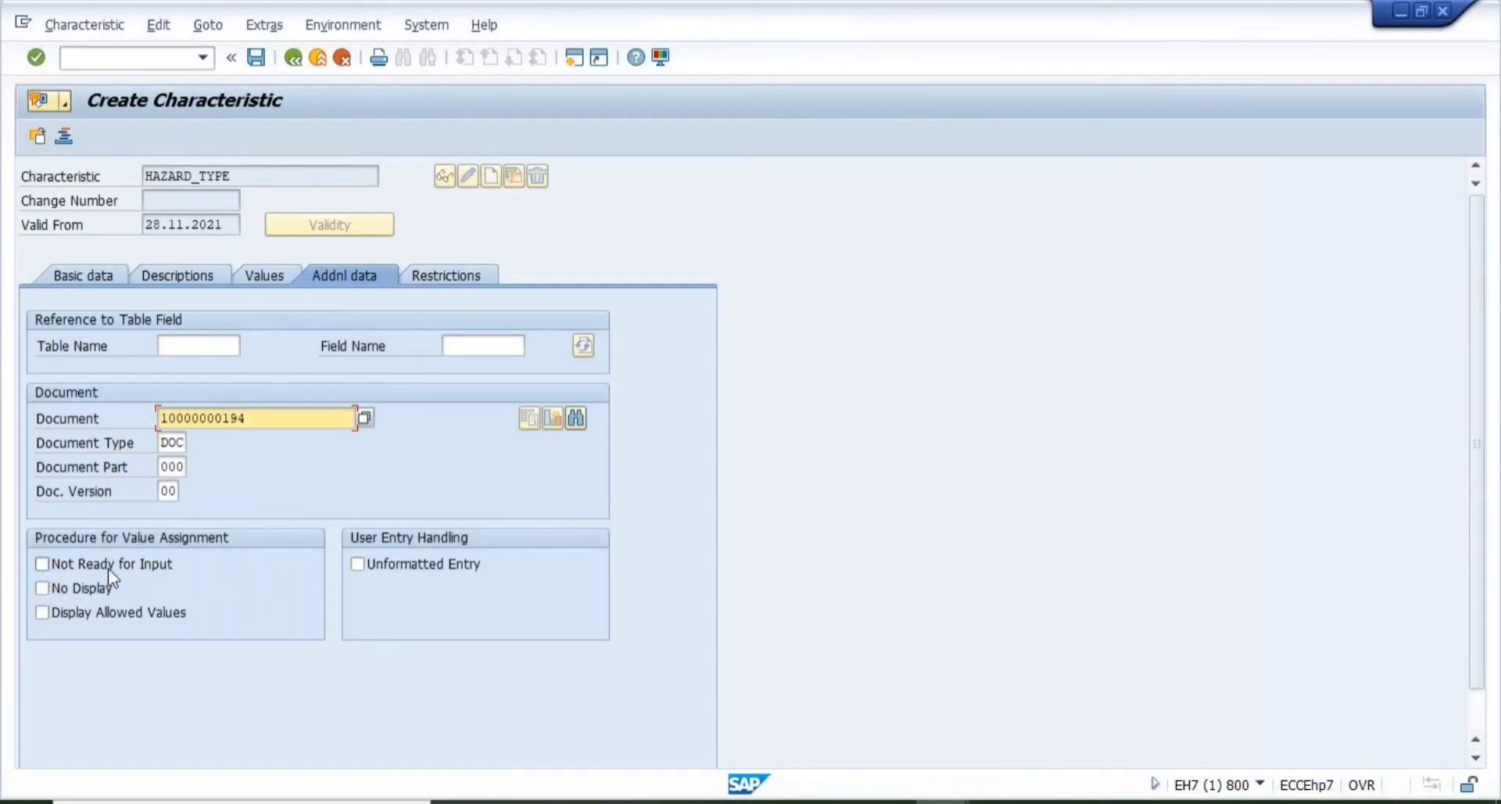
{"action": "left_click", "coordinate": [43, 564]}
{"action": "left_click", "coordinate": [238, 176]}
{"action": "left_click", "coordinate": [250, 418]}
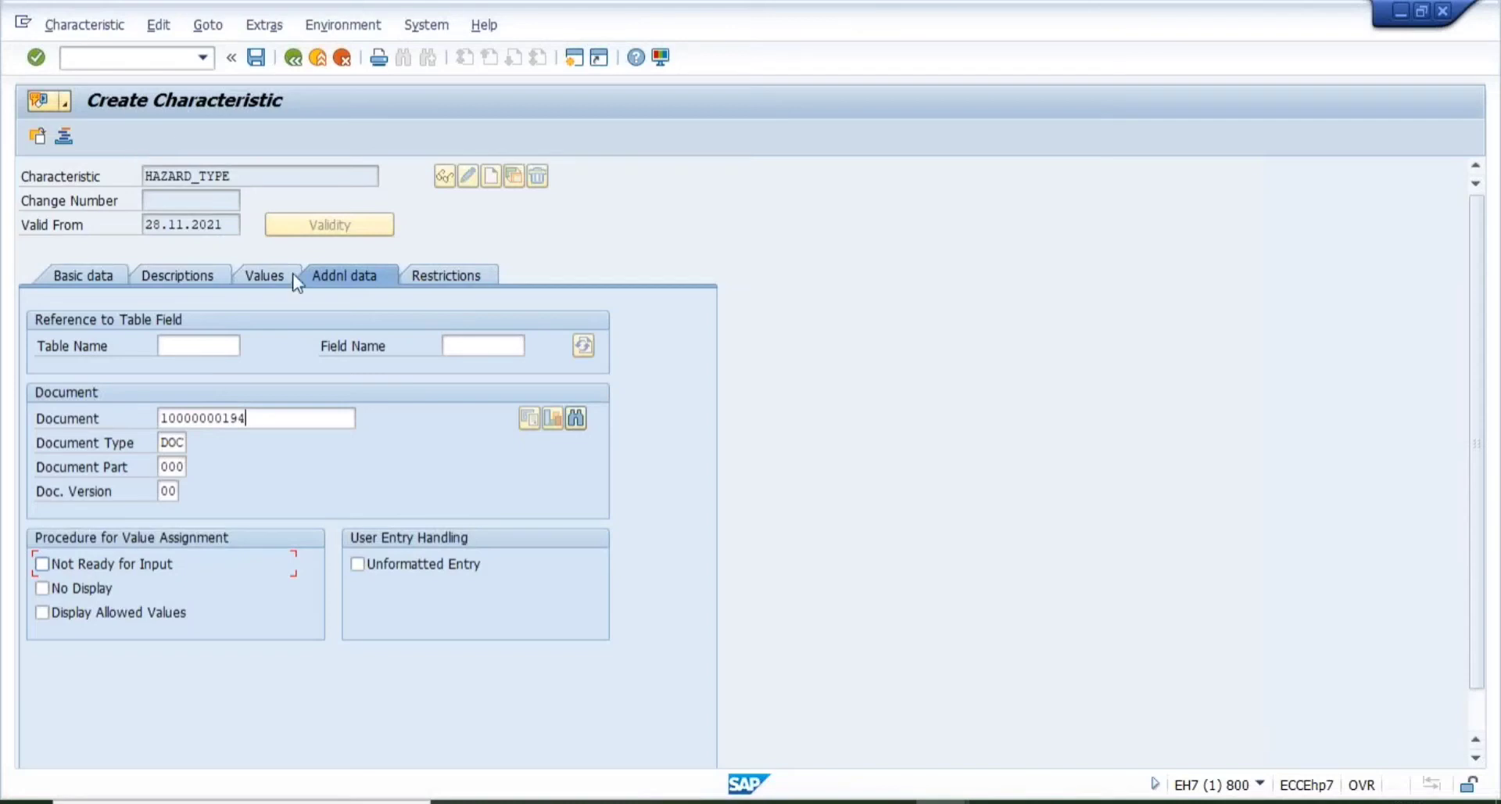
{"action": "left_click", "coordinate": [472, 275]}
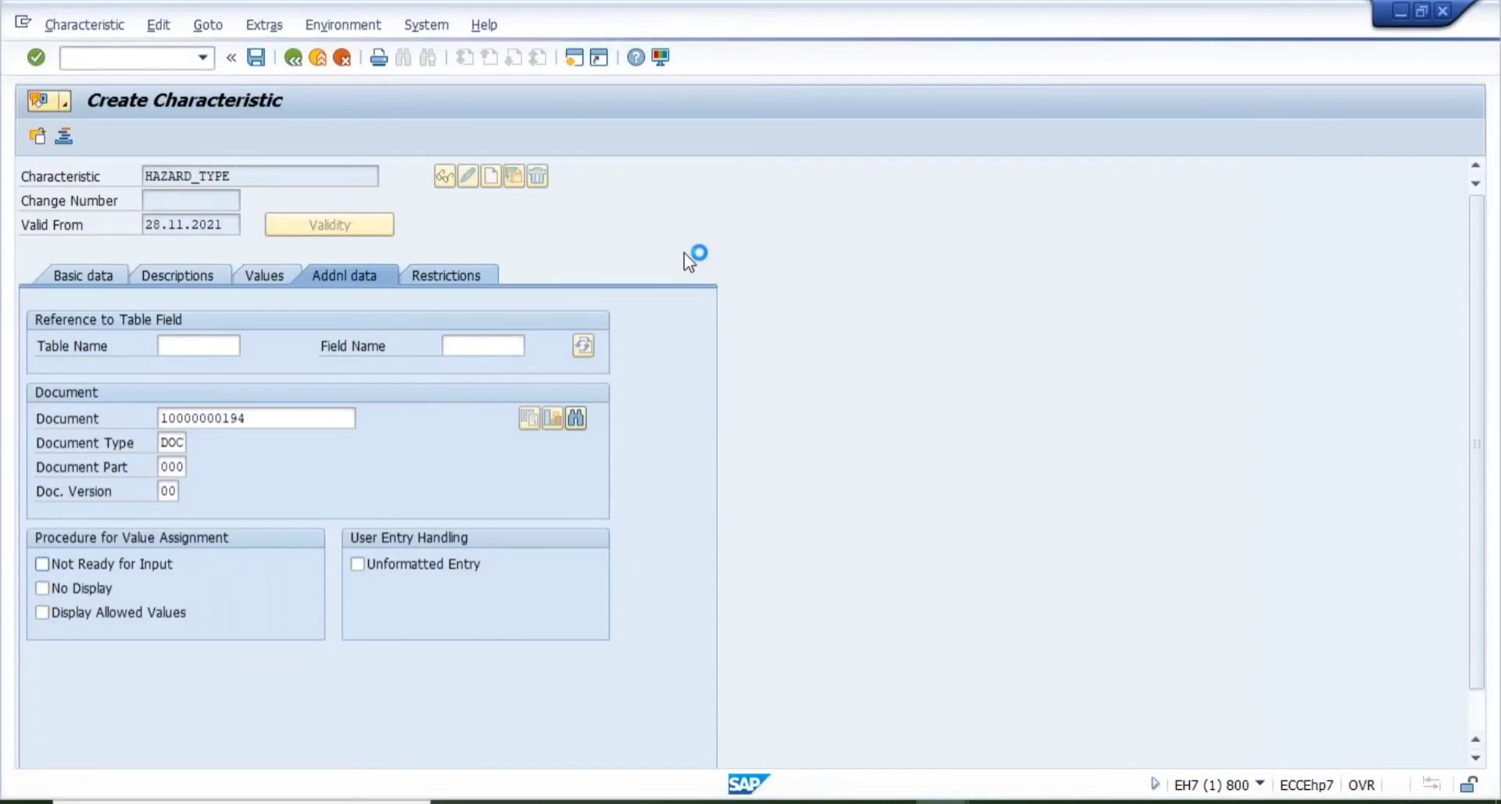
- Open a new parallel session and start transaction CT04
{"action": "left_click", "coordinate": [23, 22]}
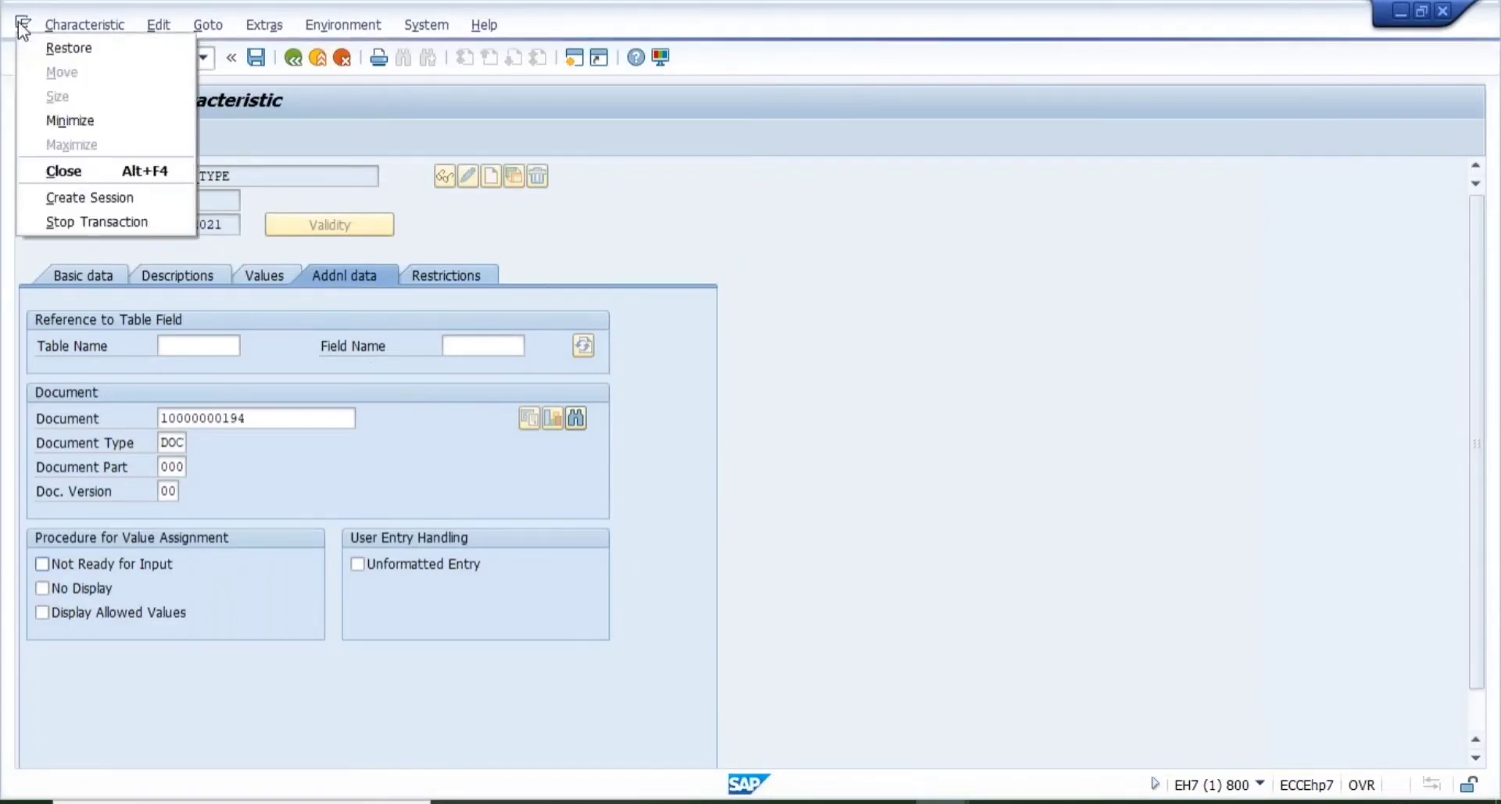
{"action": "left_click", "coordinate": [120, 202]}
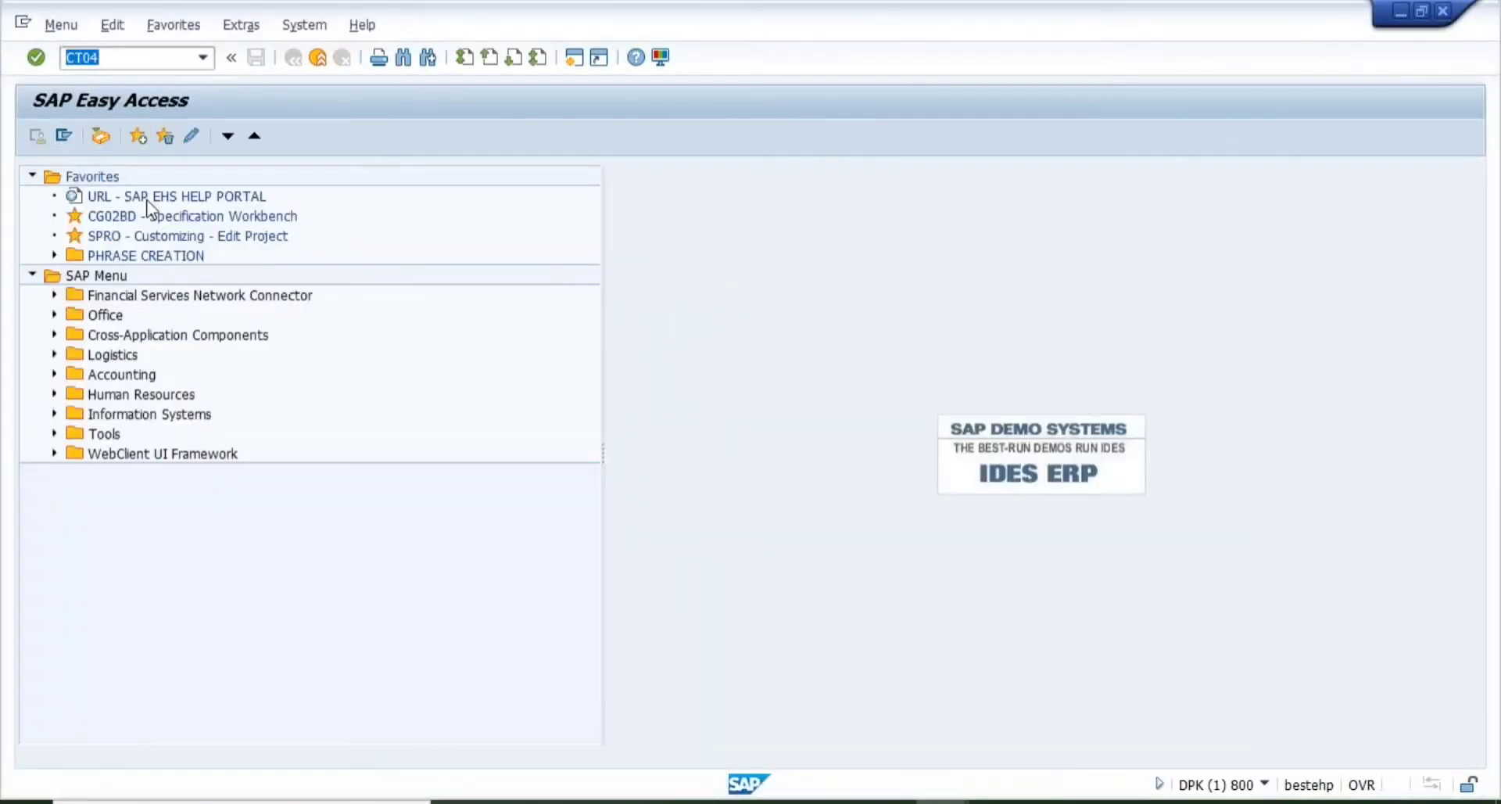
{"action": "key", "text": "Return"}
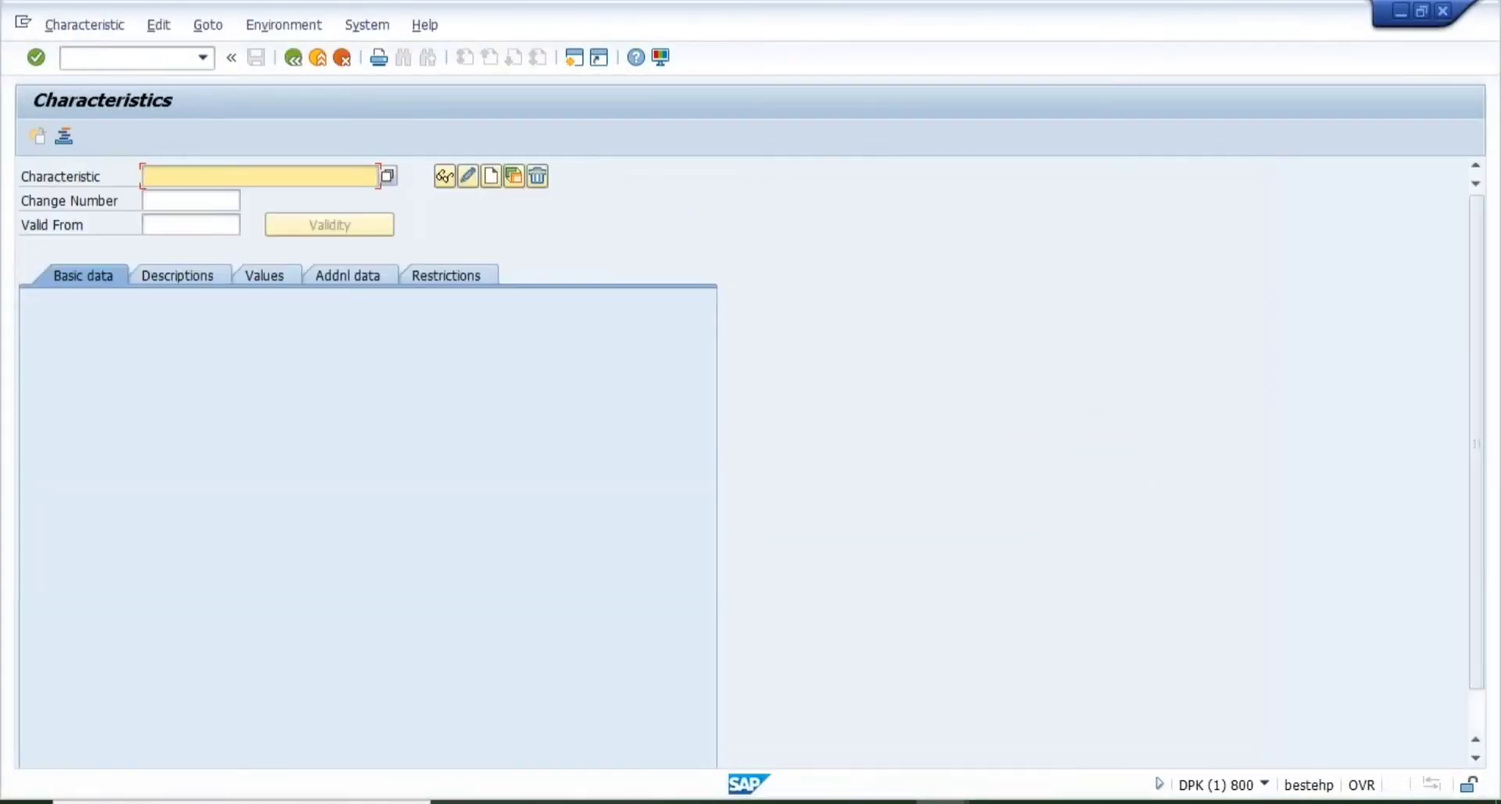
- Enter HAZARD_TYPE as the characteristic name from the input history
{"action": "type", "text": "zha"}
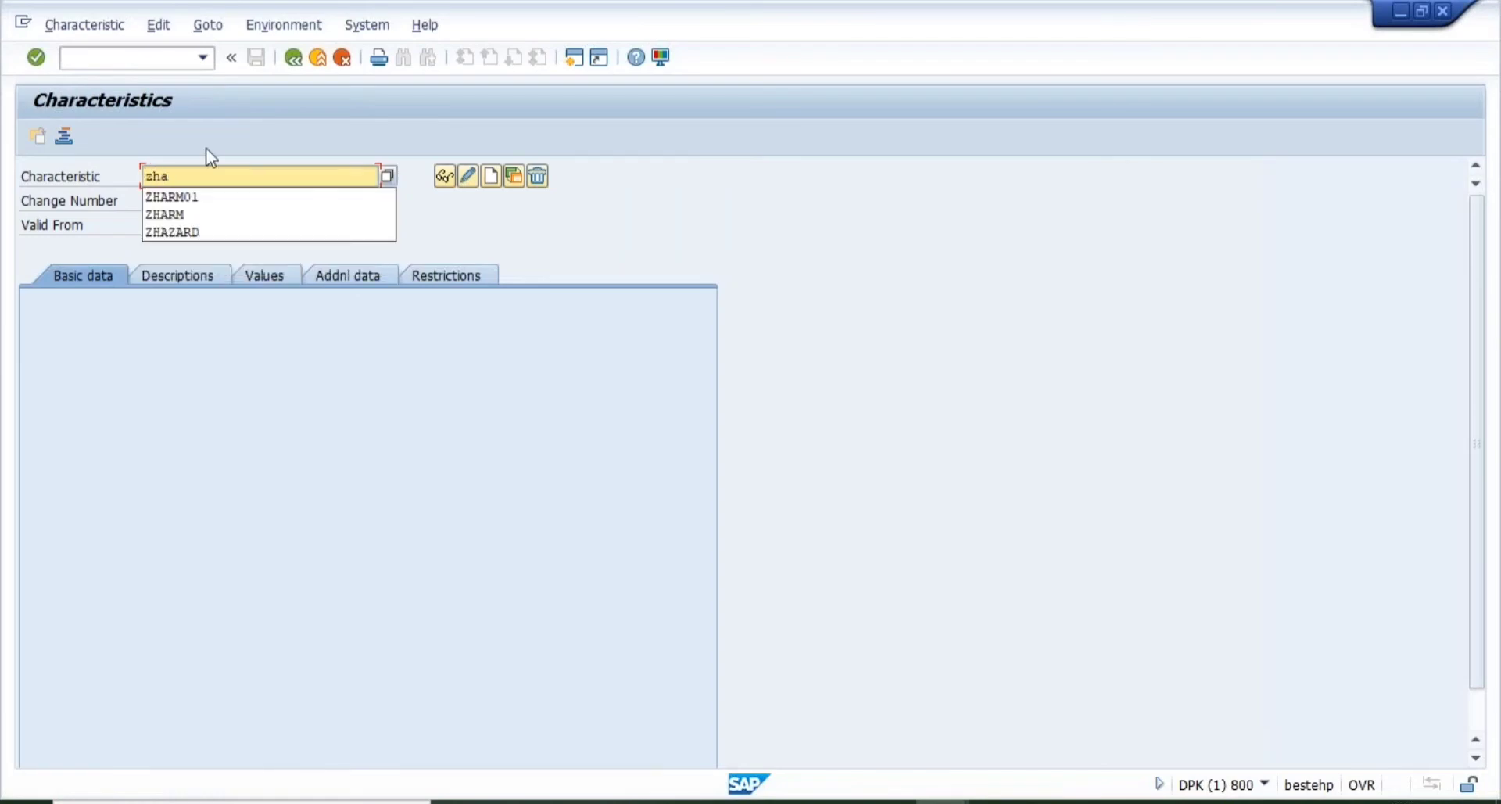
{"action": "key", "text": "BackSpace"}
{"action": "key", "text": "BackSpace"}
{"action": "key", "text": "BackSpace"}
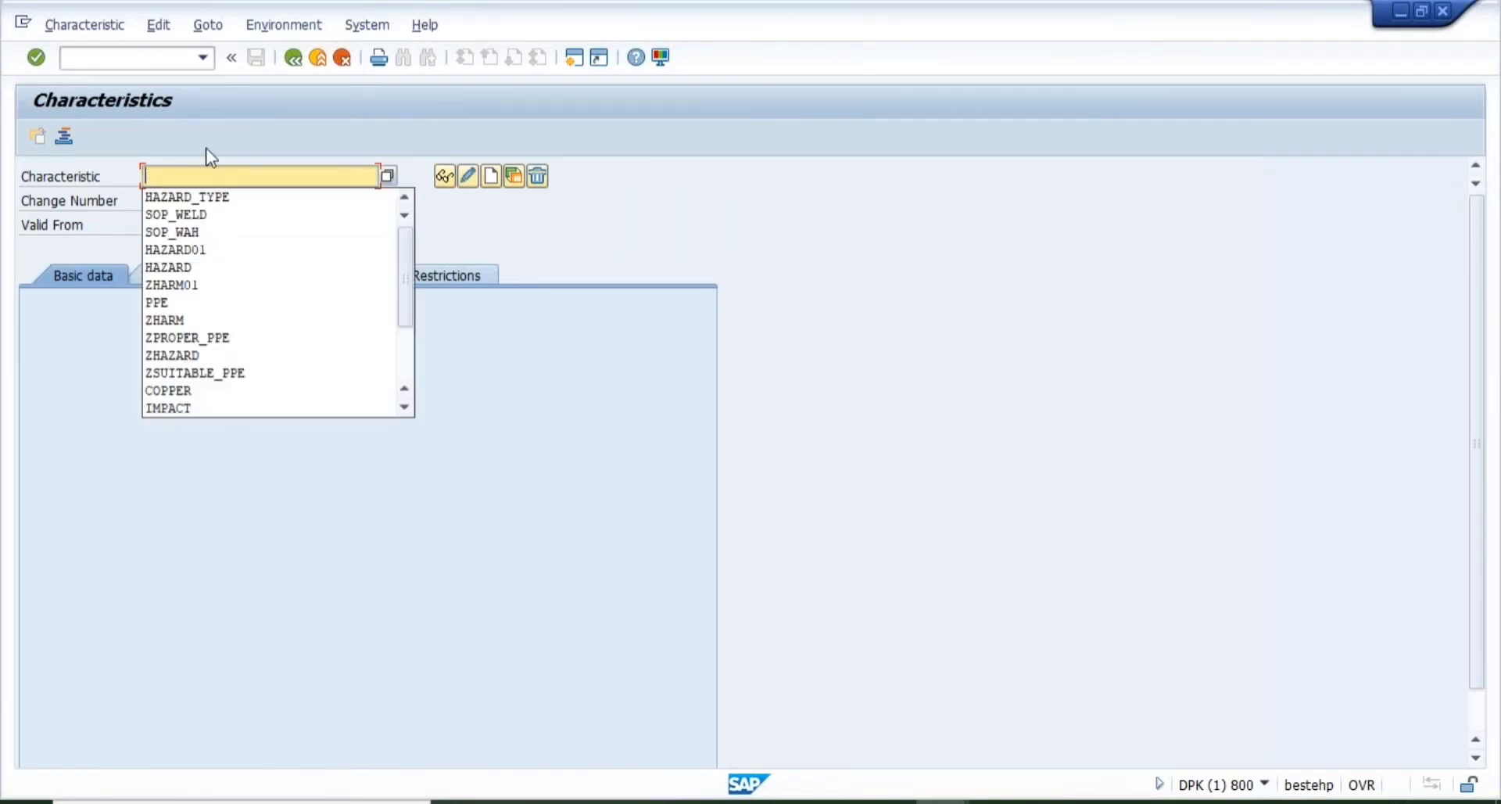
{"action": "type", "text": "haz"}
{"action": "key", "text": "Down"}
{"action": "key", "text": "Return"}
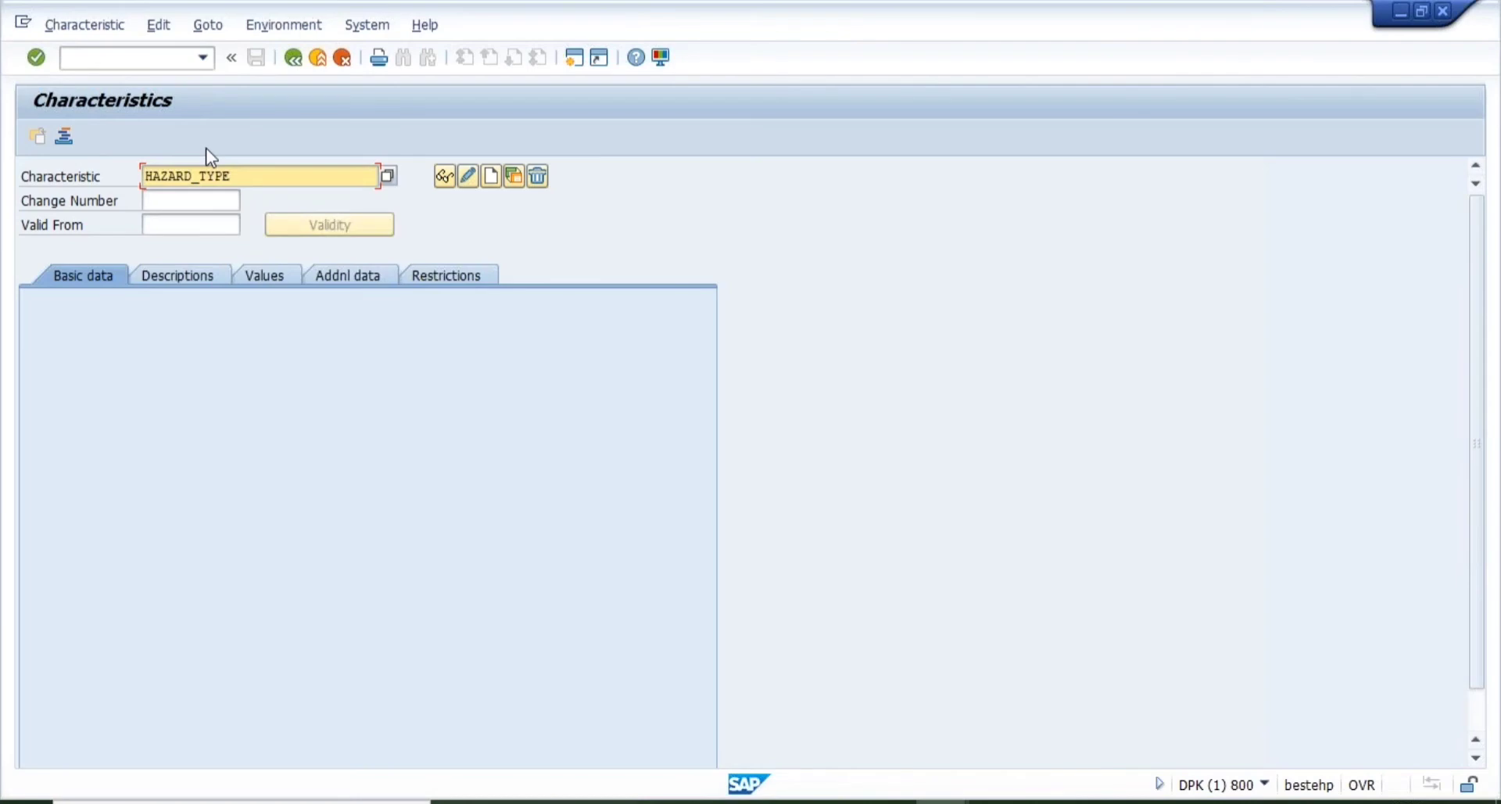
- Start creating HAZARD_TYPE with description HAZARD TYPE and Character Format data type
{"action": "left_click", "coordinate": [491, 176]}
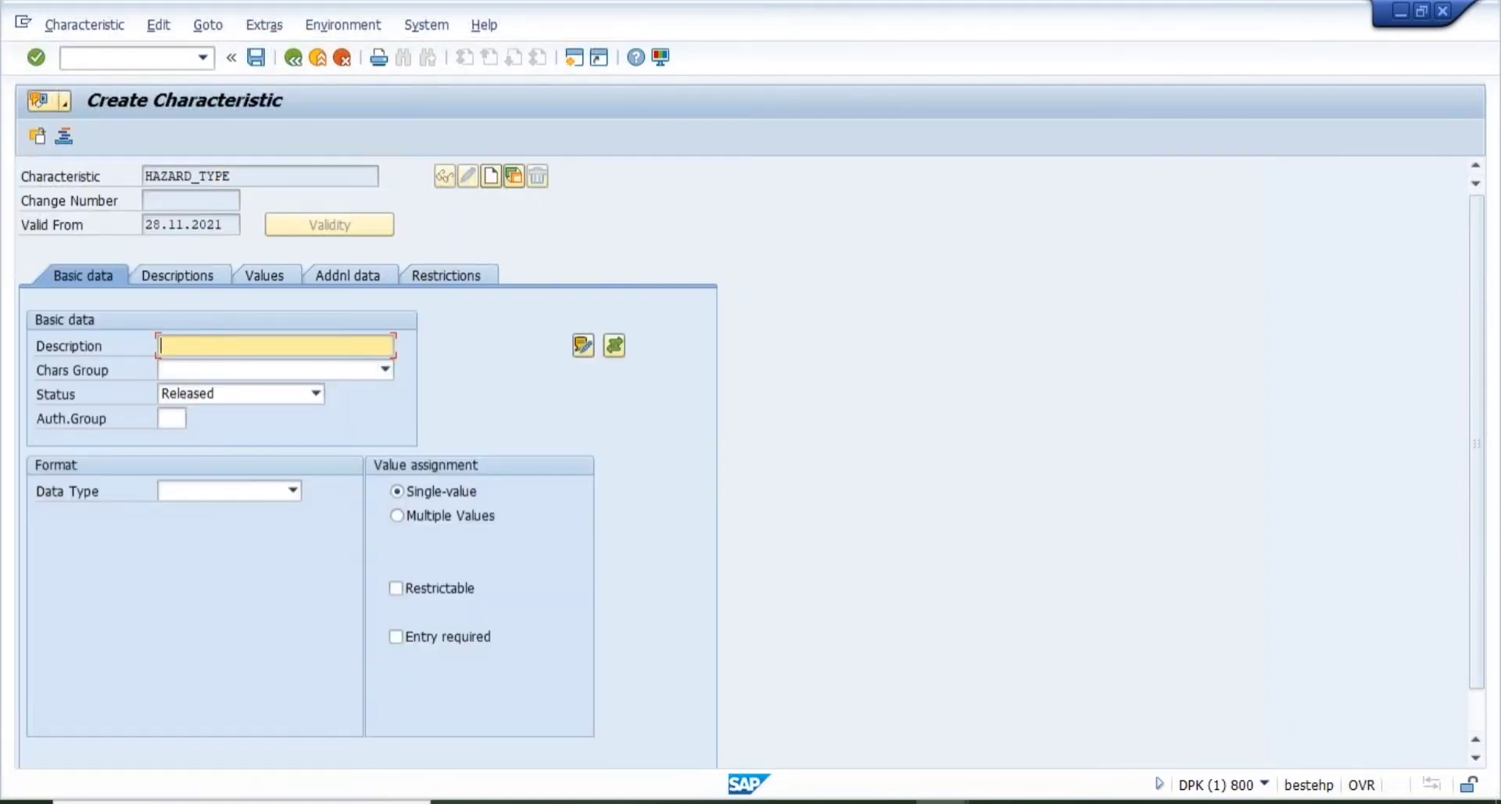
{"action": "type", "text": "HAZAR"}
{"action": "key", "text": "Down"}
{"action": "key", "text": "Return"}
{"action": "key", "text": "Tab"}
{"action": "key", "text": "Tab"}
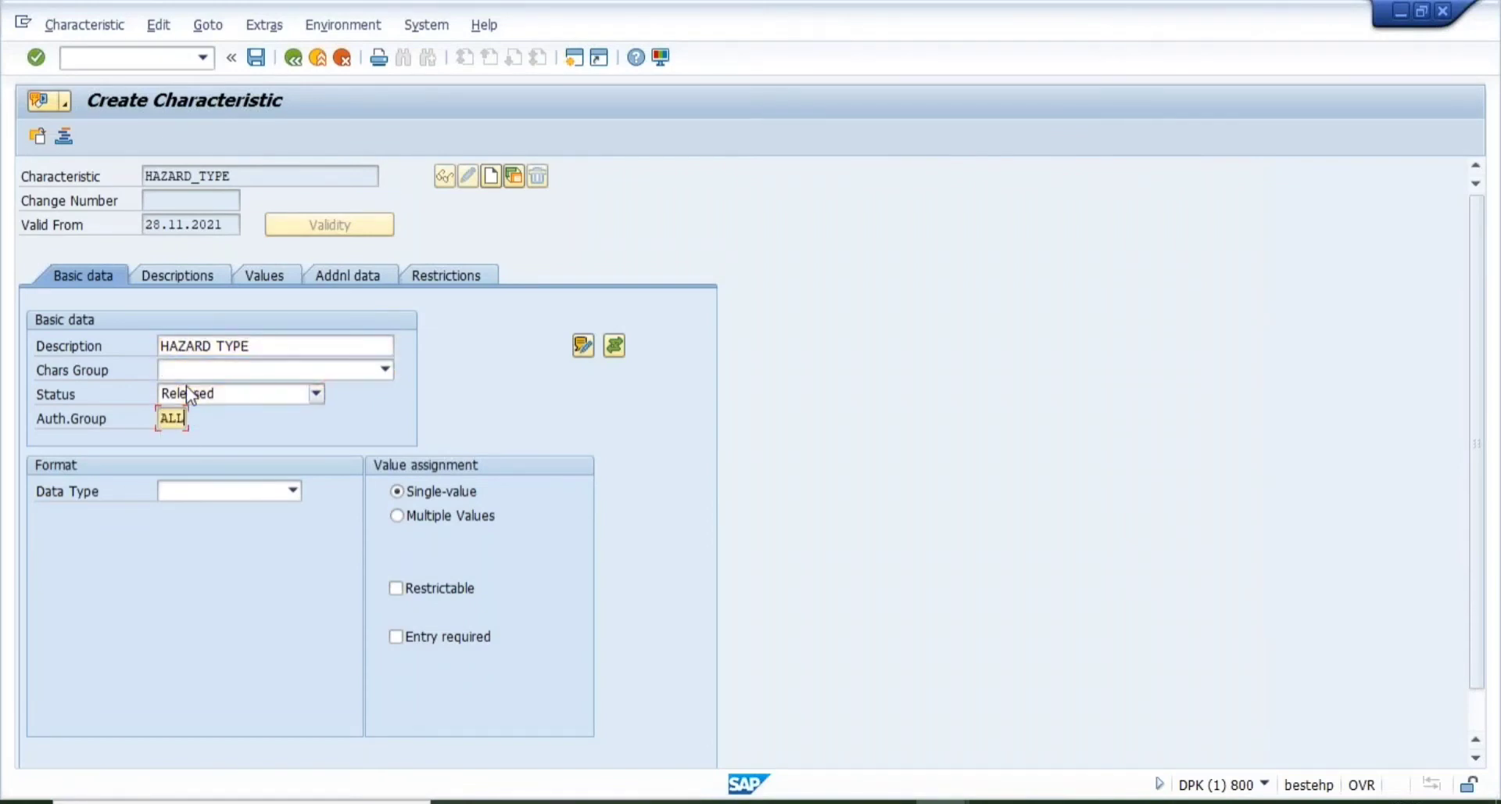
{"action": "left_click", "coordinate": [293, 490]}
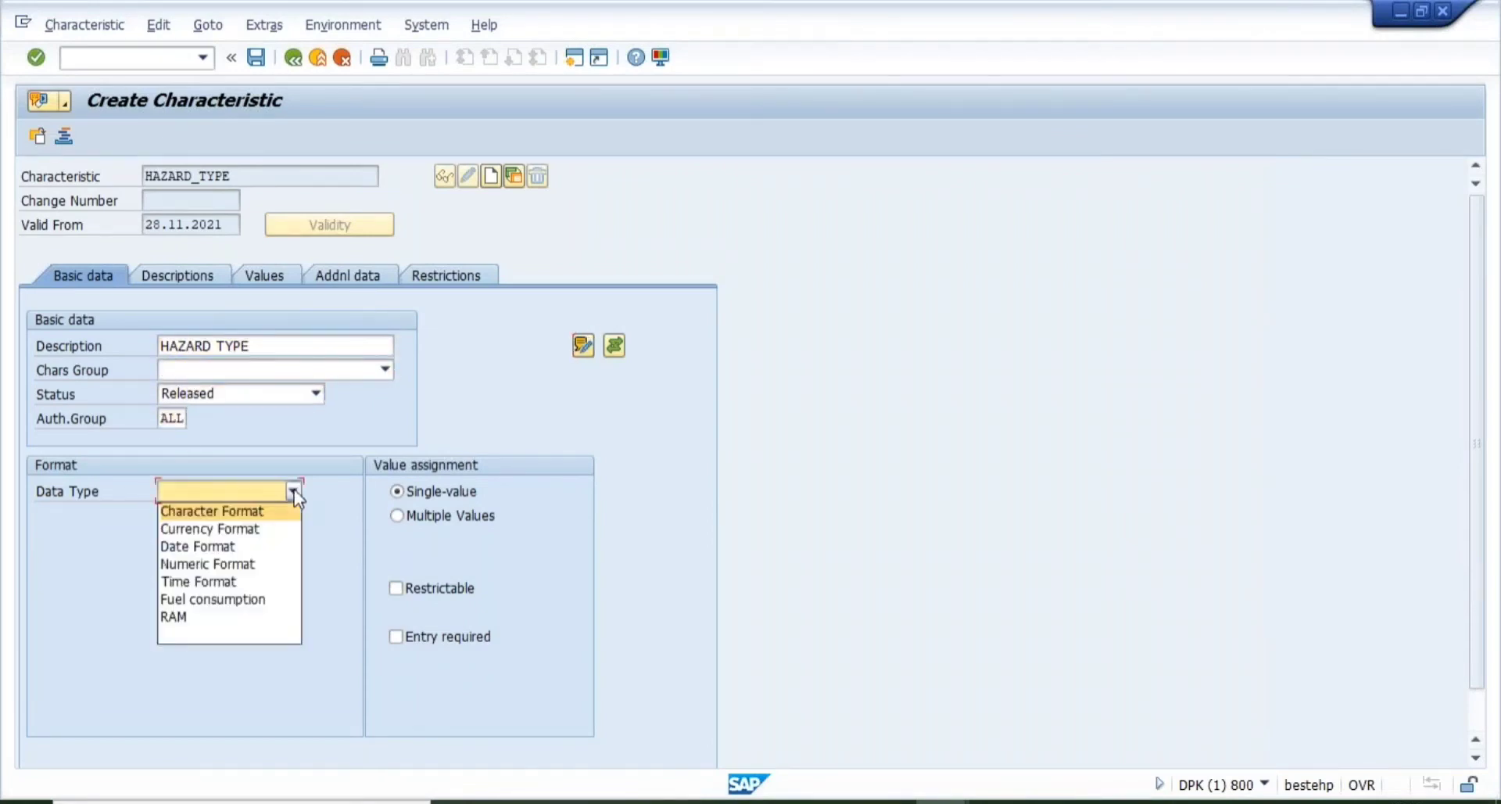
{"action": "left_click", "coordinate": [225, 514]}
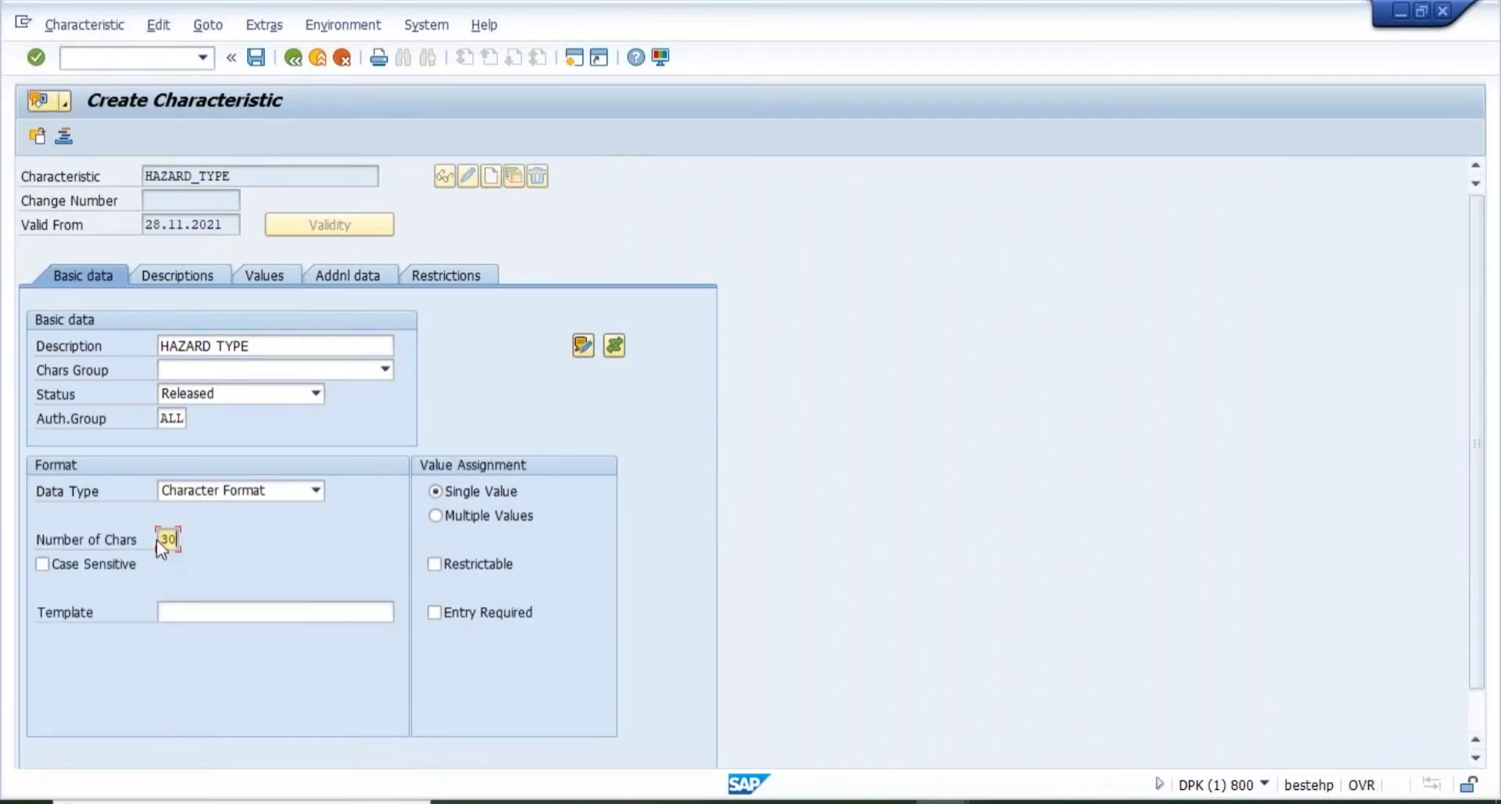
{"action": "left_click", "coordinate": [176, 274]}
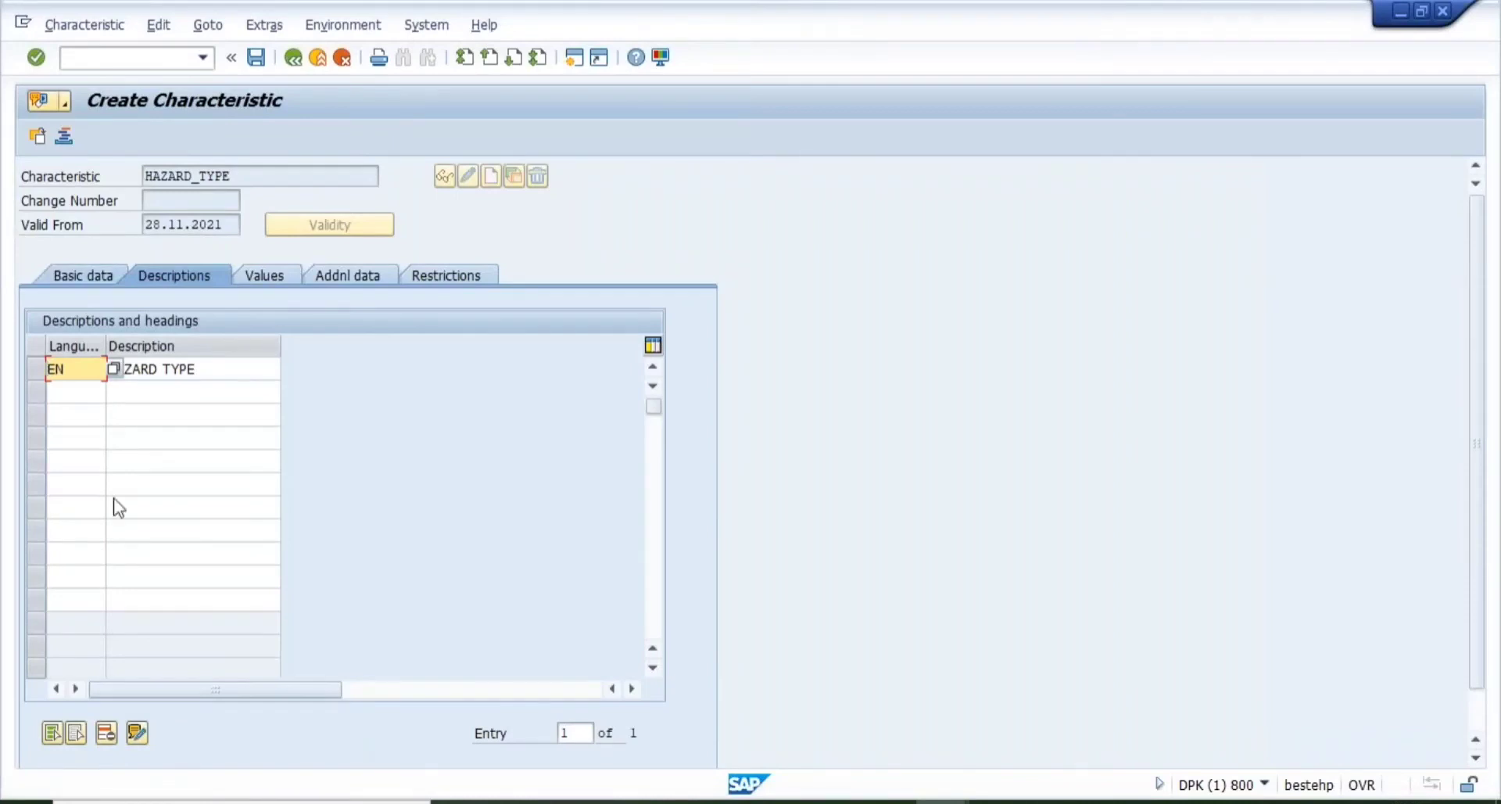
- Enter allowed values 01 ELECTRICAL HAZARD and 02 MECHANICAL HAZARD
{"action": "left_click", "coordinate": [251, 278]}
{"action": "type", "text": "01"}
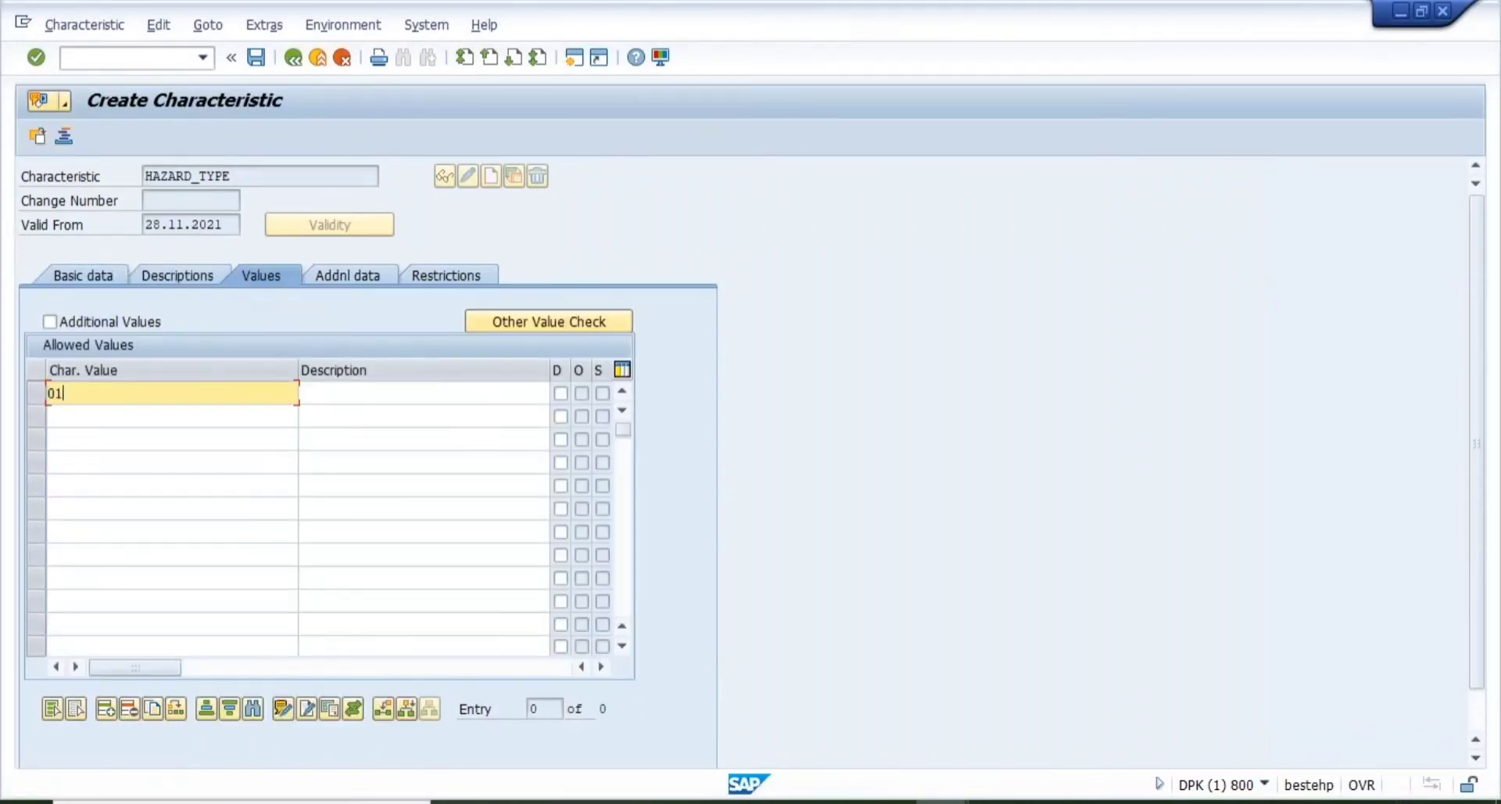
{"action": "key", "text": "Tab"}
{"action": "type", "text": "ELECTRI"}
{"action": "key", "text": "Down"}
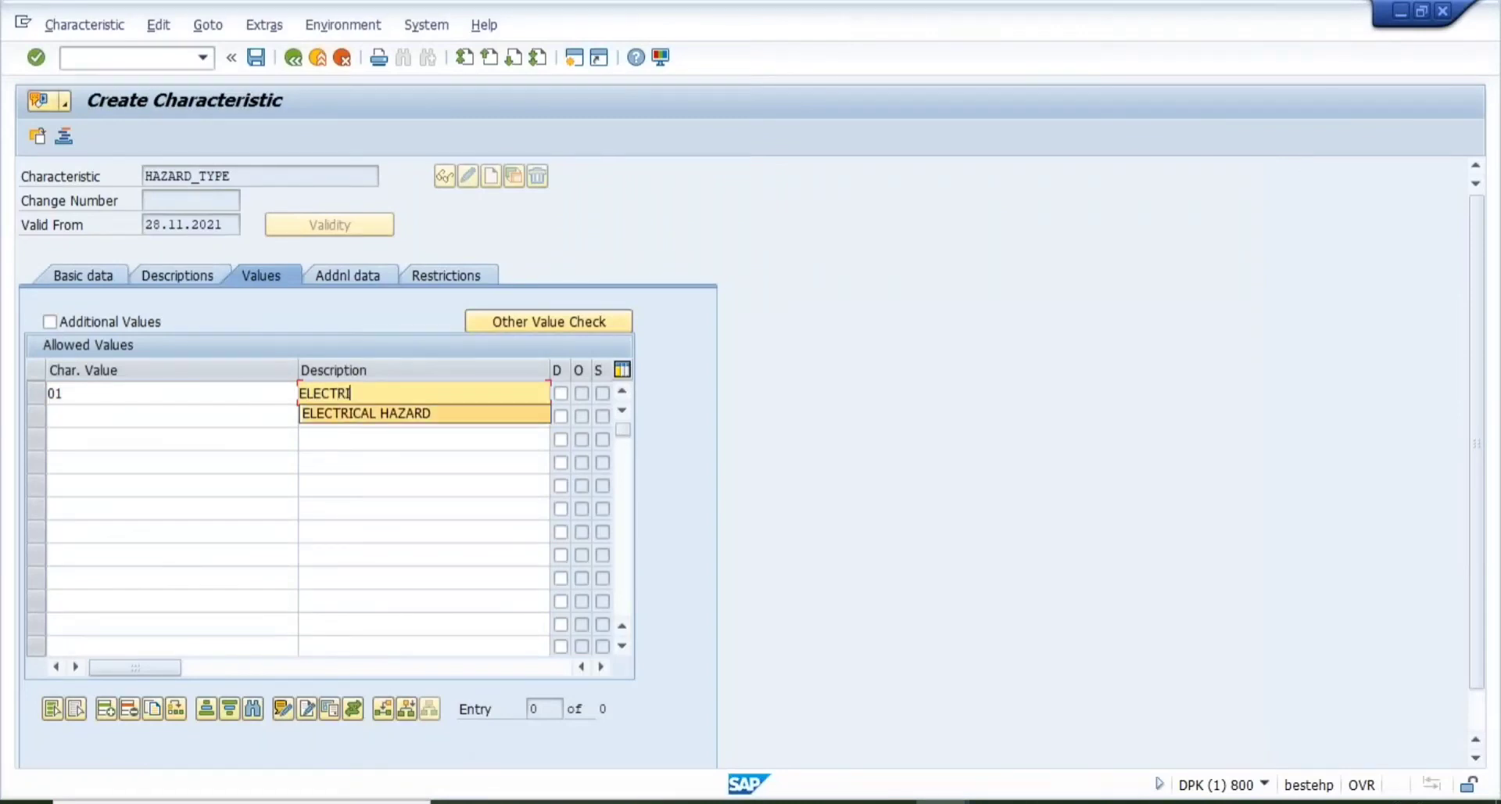
{"action": "key", "text": "Tab"}
{"action": "key", "text": "Tab"}
{"action": "type", "text": "02"}
{"action": "key", "text": "Tab"}
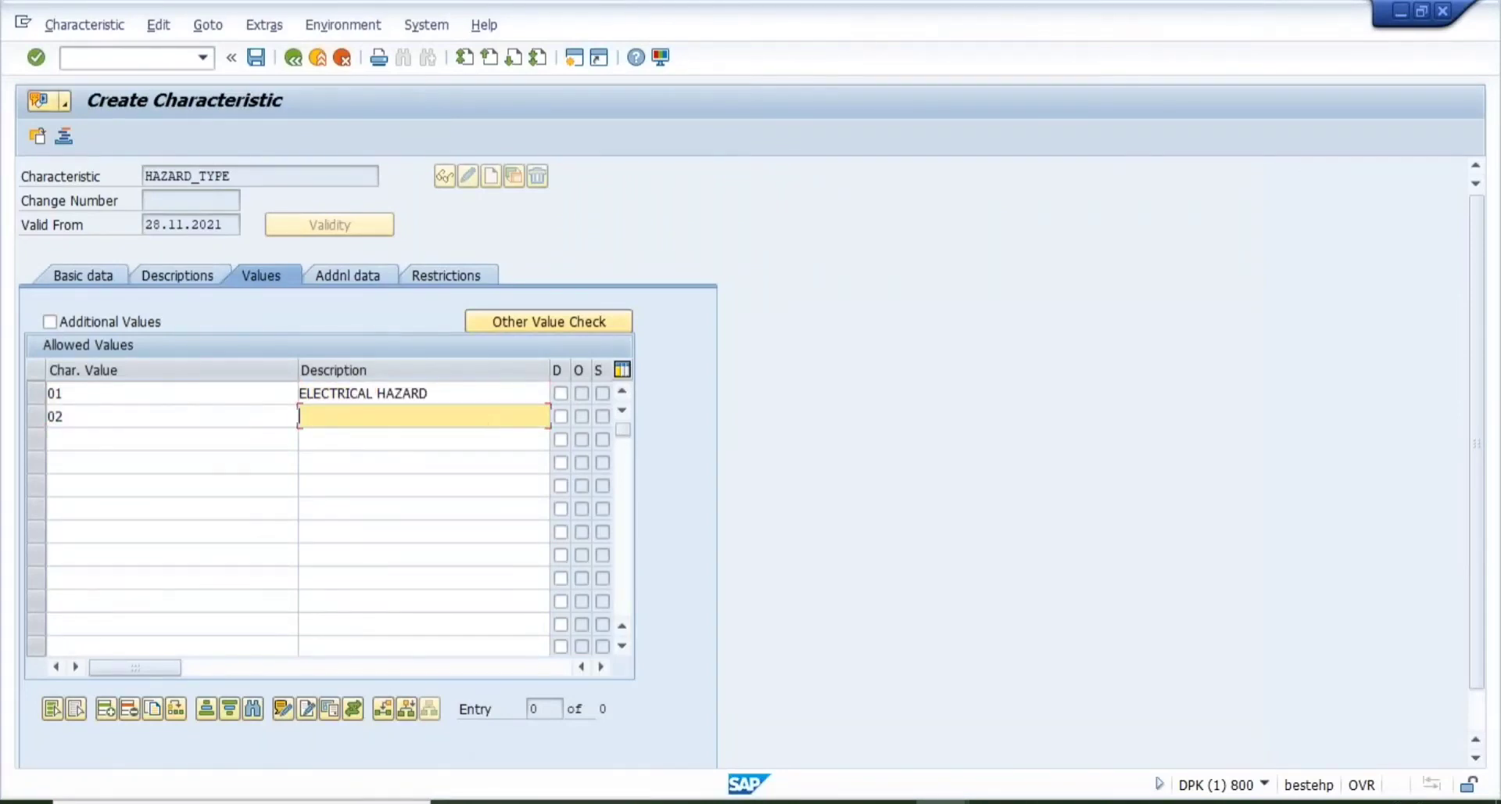
{"action": "type", "text": "M"}
{"action": "key", "text": "Down"}
- Enter allowed values 03 NOISE and 04 CHEMICAL HAZARD, then show the additional data
{"action": "key", "text": "Tab"}
{"action": "key", "text": "Tab"}
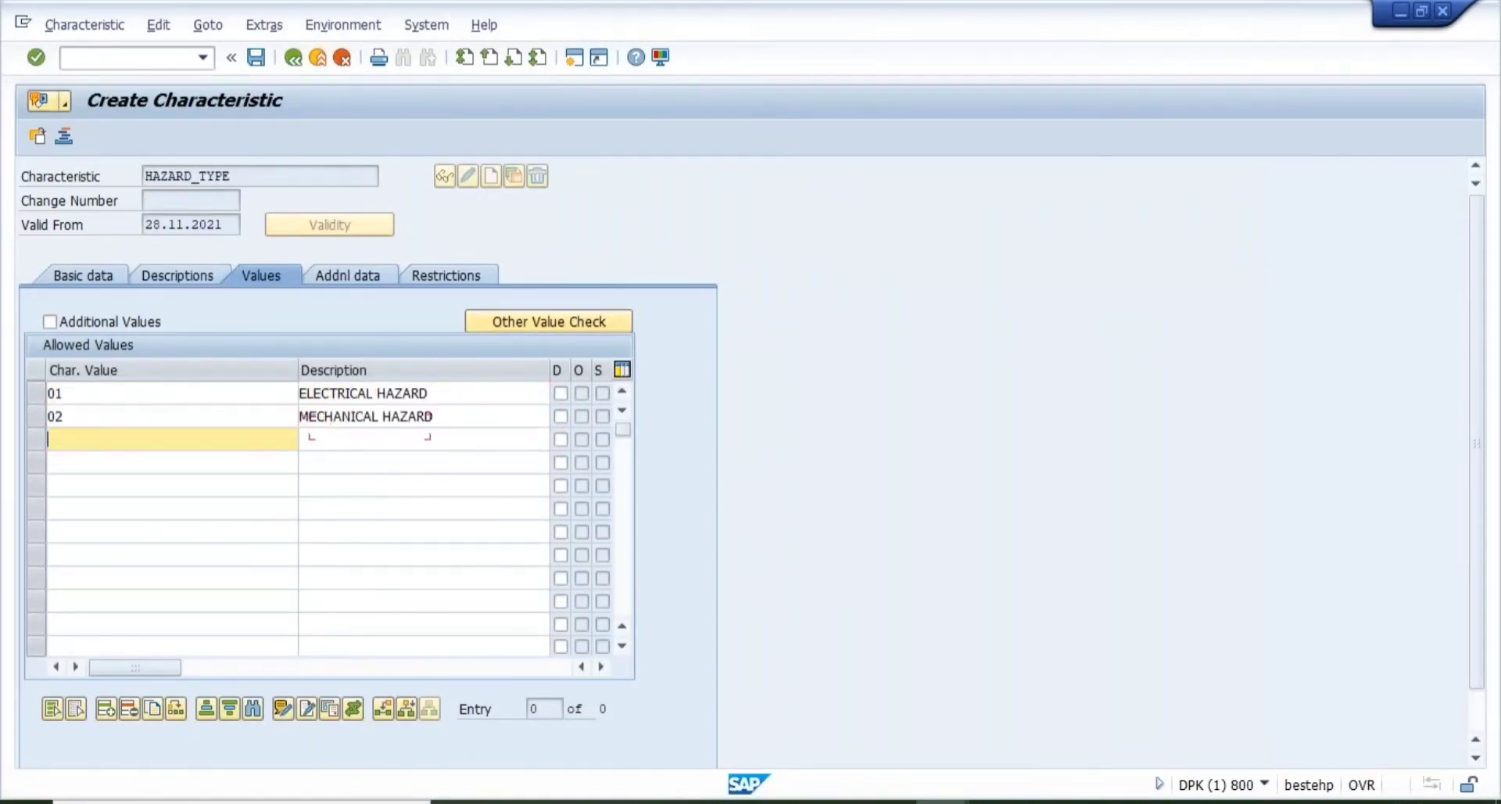
{"action": "type", "text": "03"}
{"action": "key", "text": "Tab"}
{"action": "type", "text": "N"}
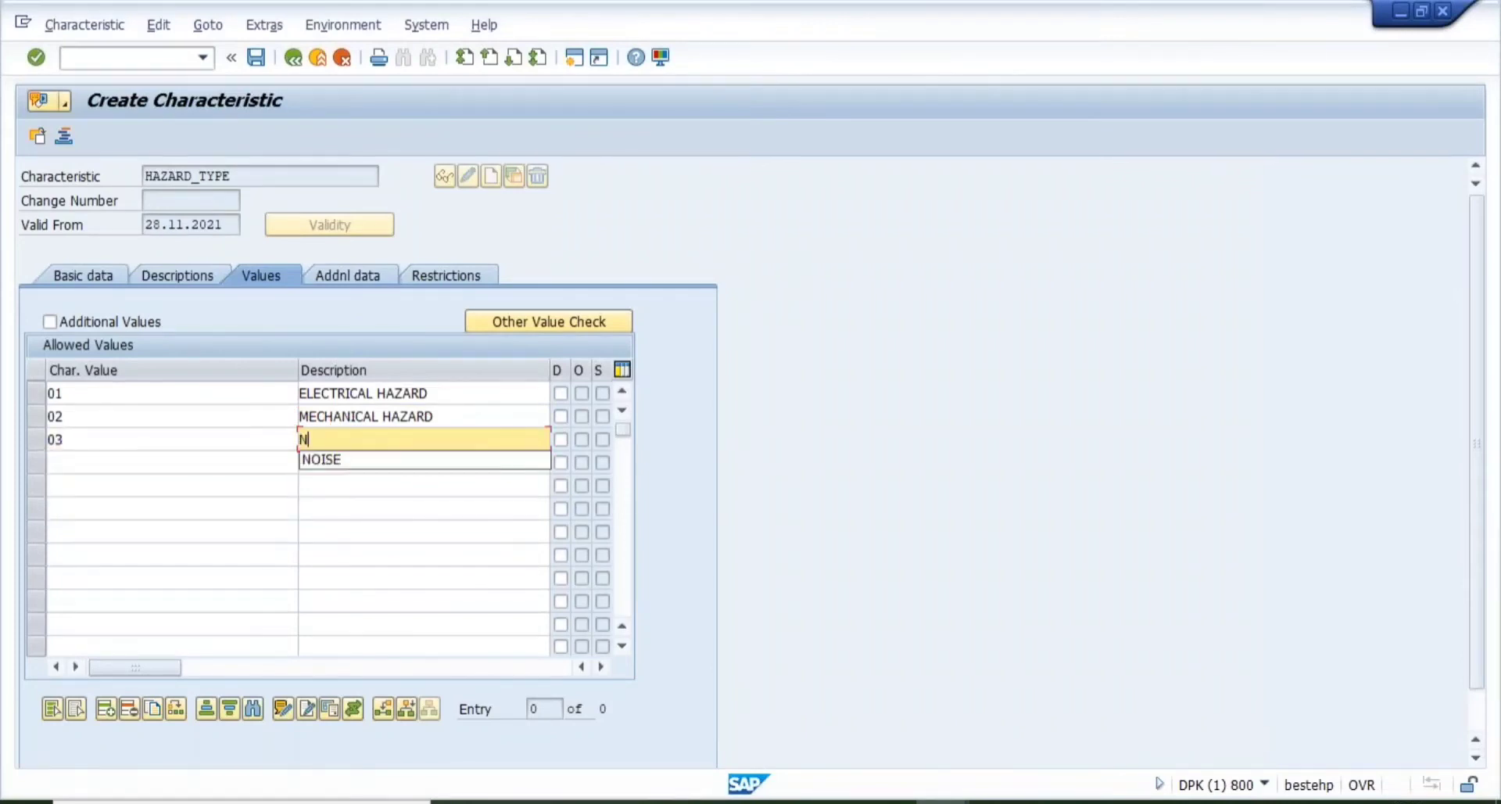
{"action": "key", "text": "Down"}
{"action": "key", "text": "Tab"}
{"action": "key", "text": "Tab"}
{"action": "type", "text": "04"}
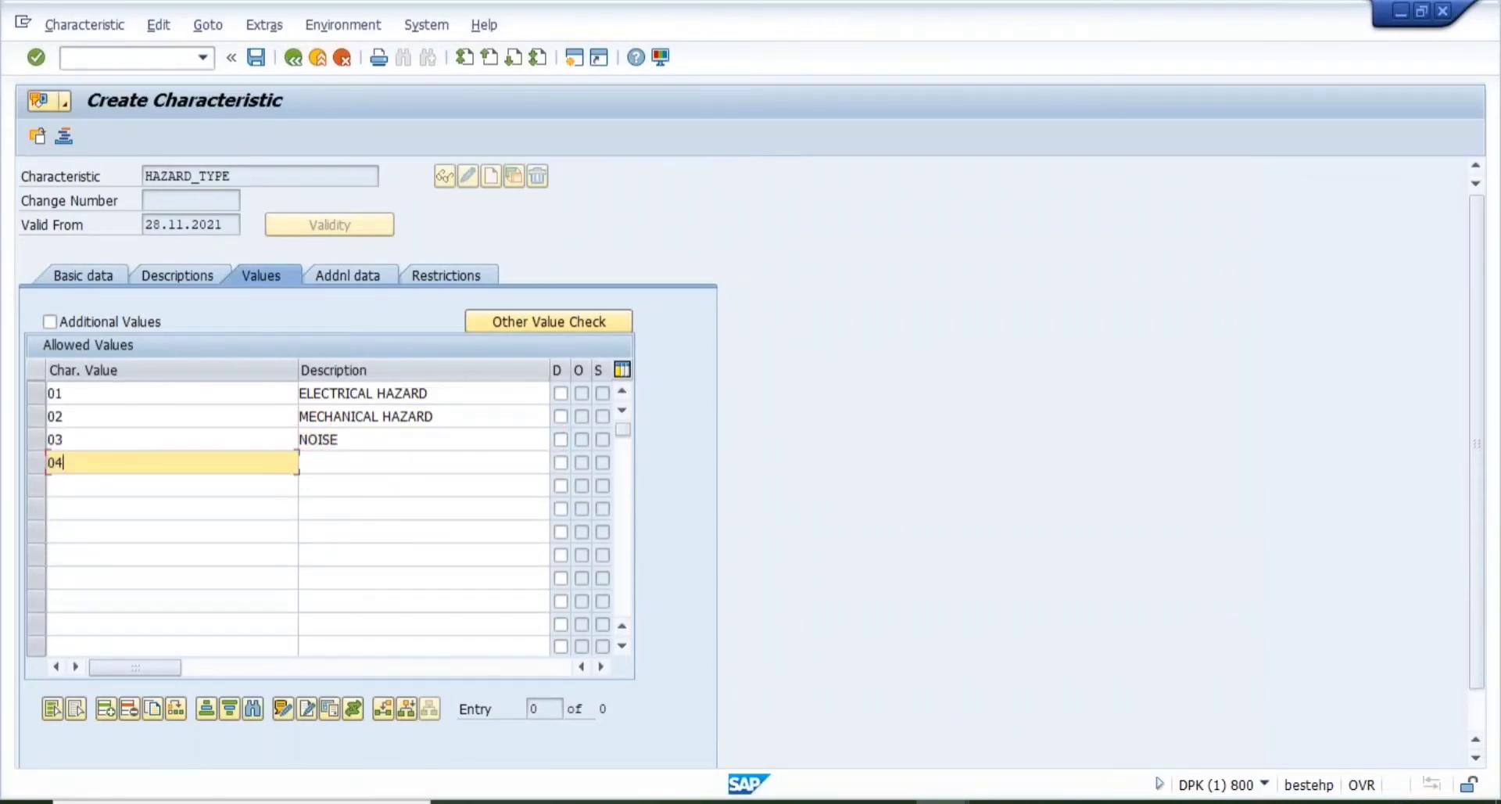
{"action": "key", "text": "Tab"}
{"action": "type", "text": "C"}
{"action": "key", "text": "Down"}
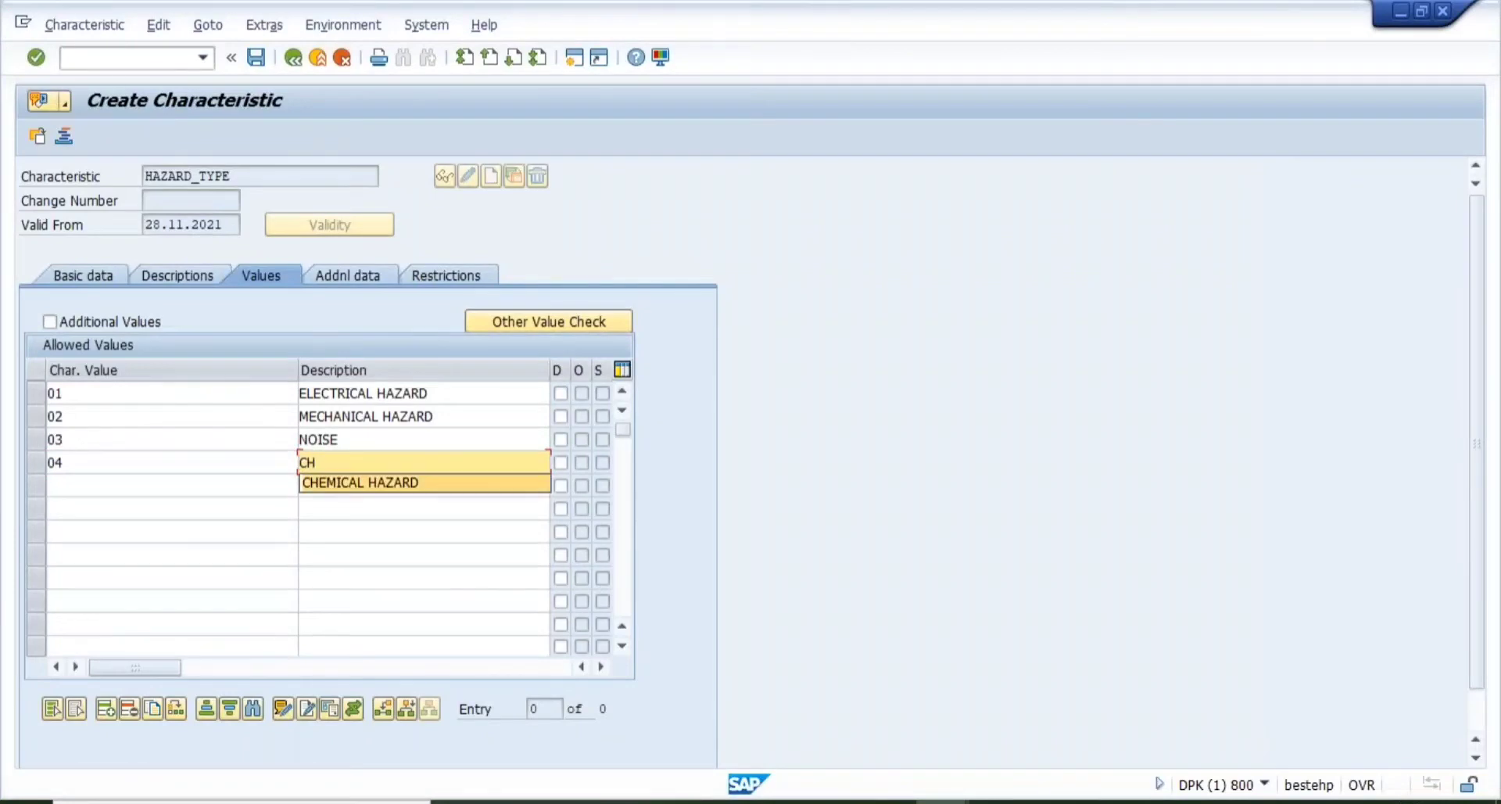
{"action": "key", "text": "Return"}
{"action": "key", "text": "Tab"}
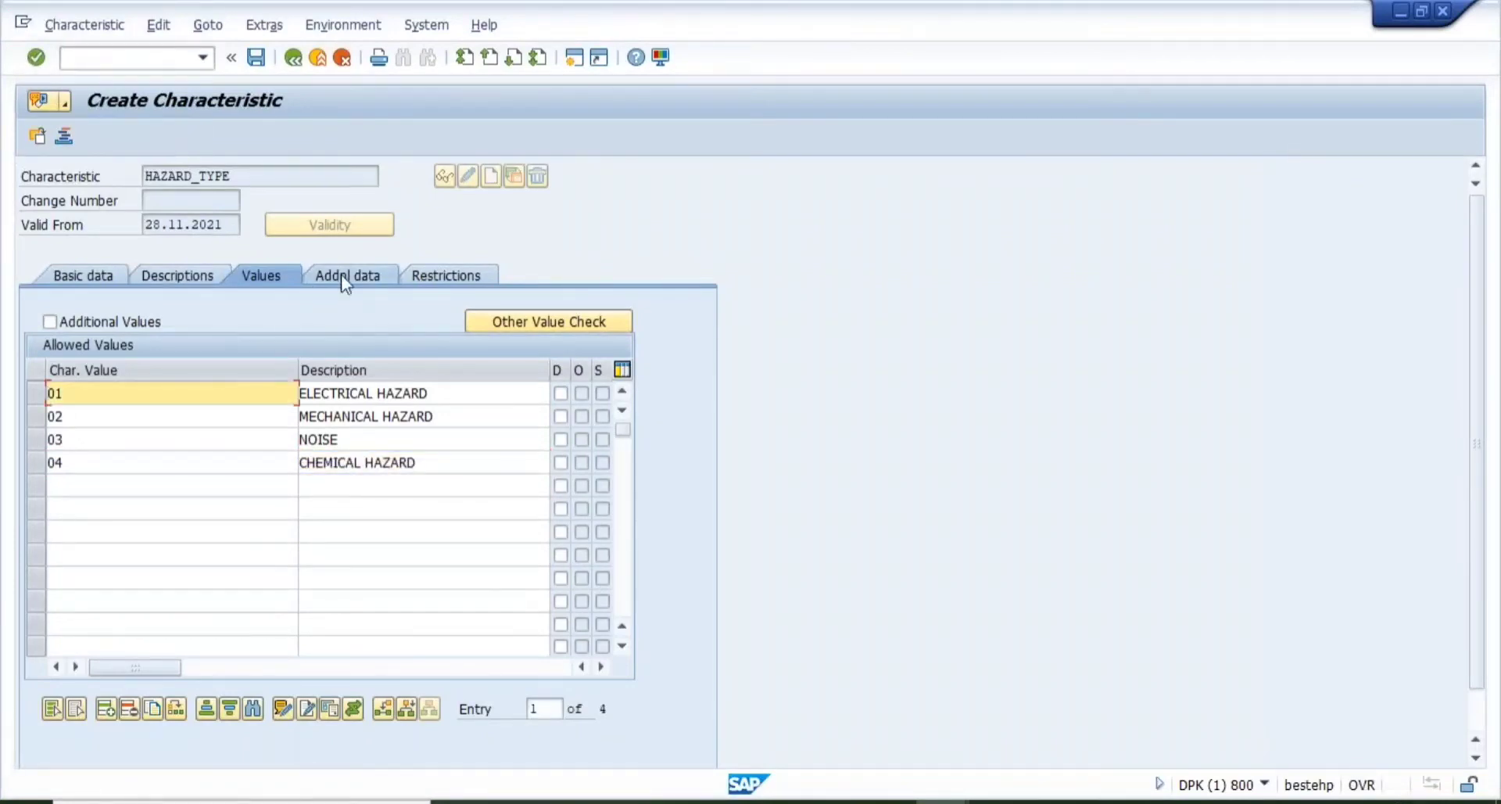
{"action": "left_click", "coordinate": [341, 275]}
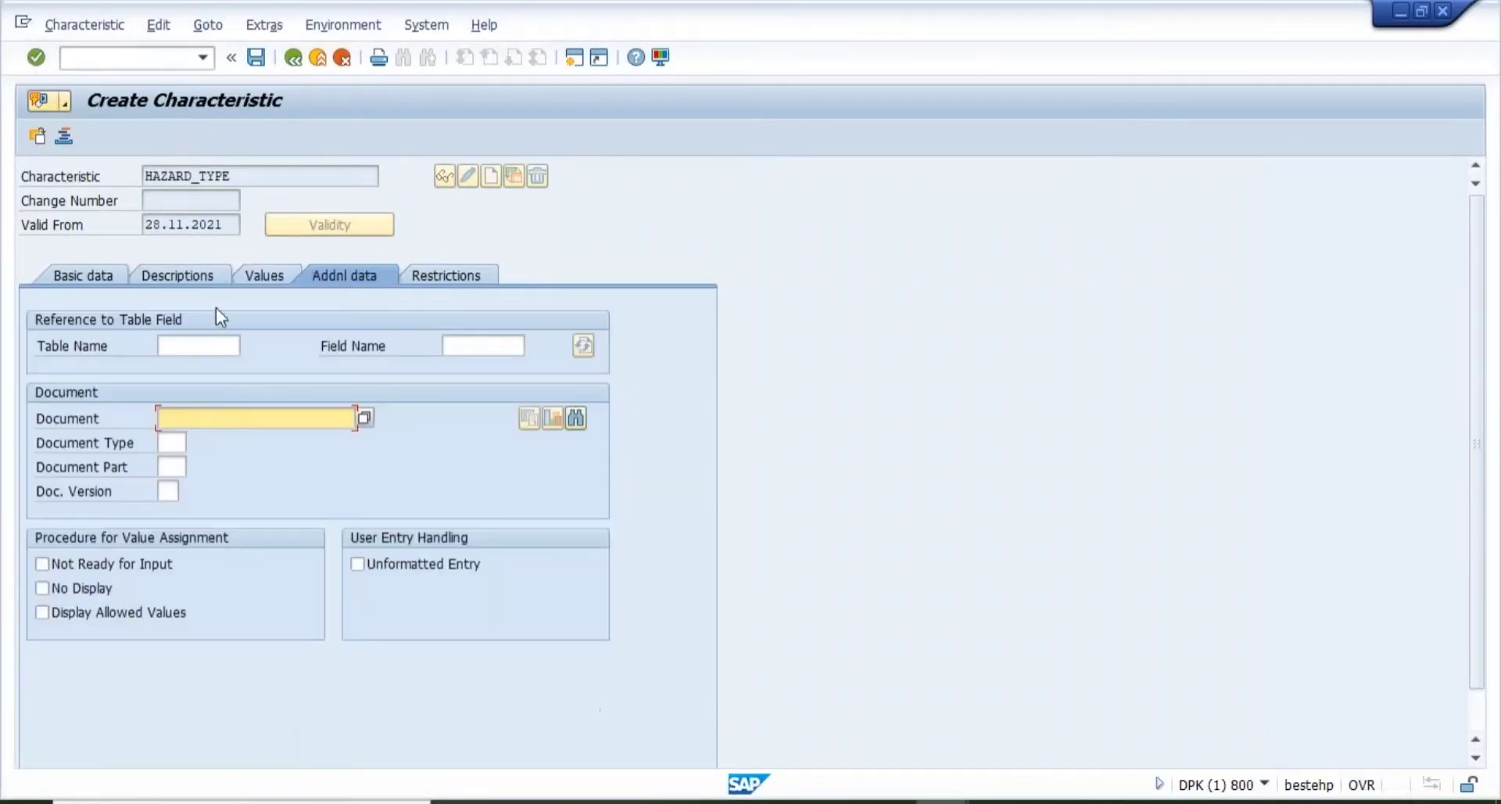
{"action": "left_click", "coordinate": [364, 419]}
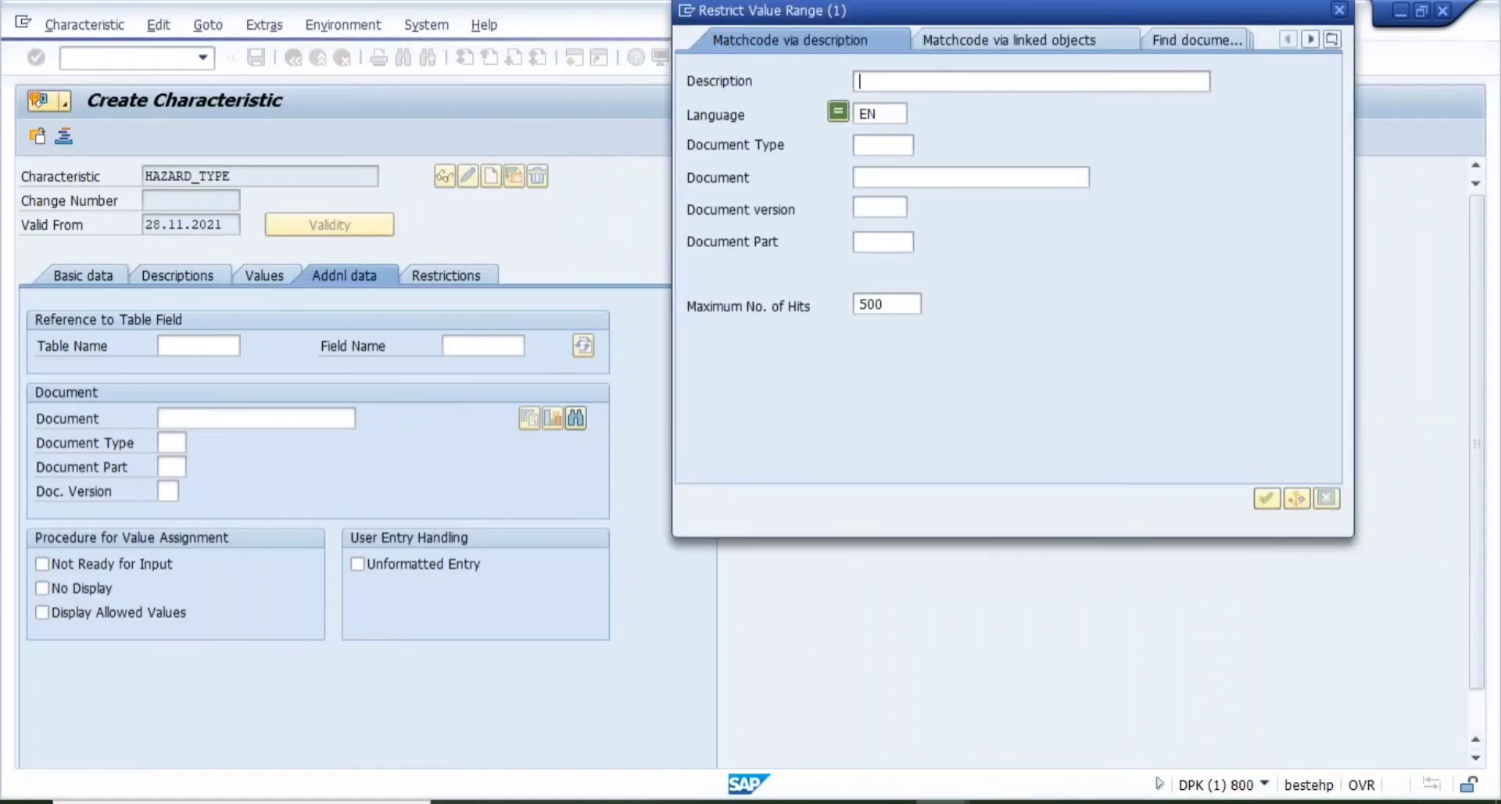
{"action": "key", "text": "Return"}
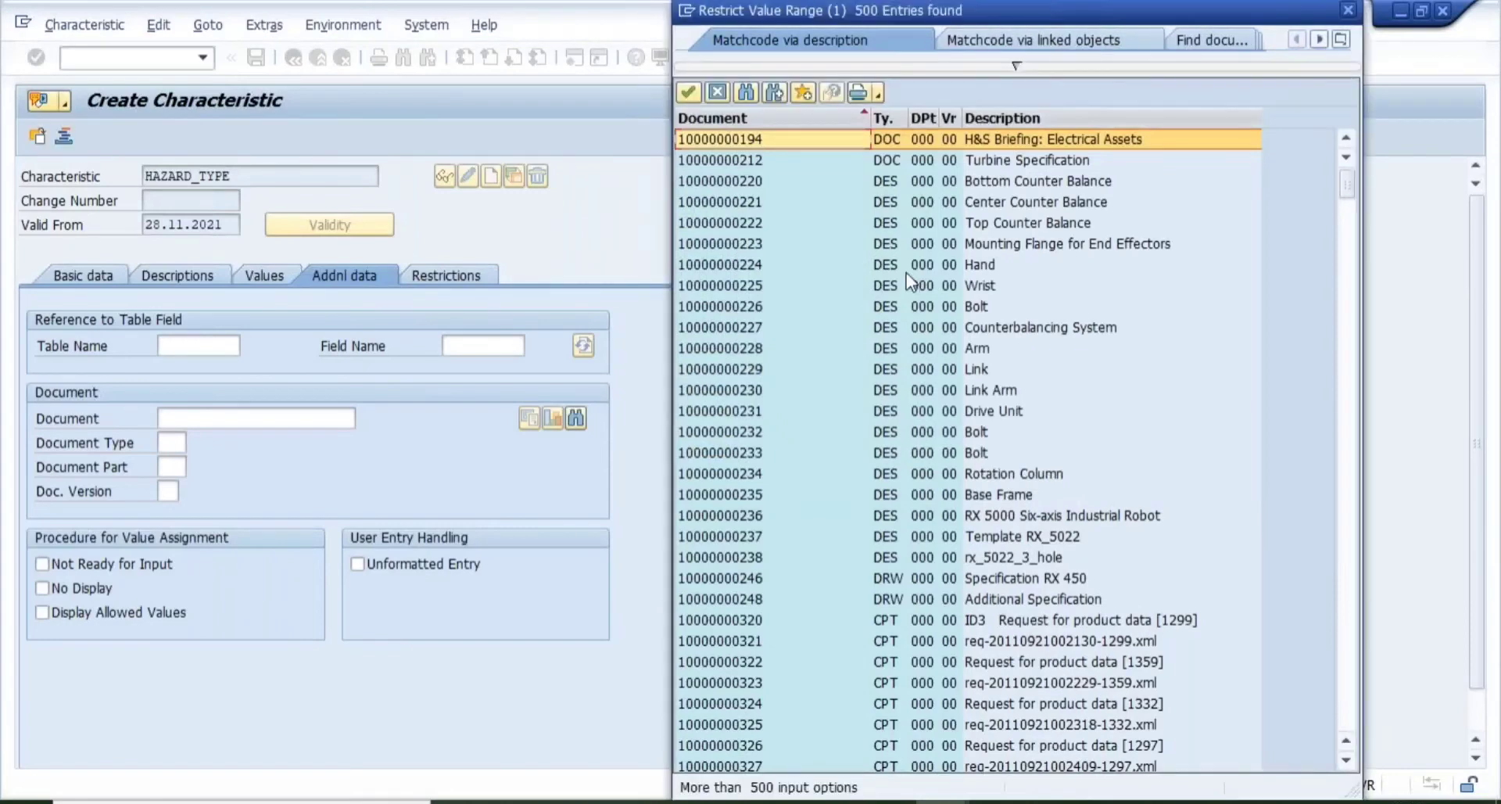
{"action": "double_click", "coordinate": [763, 147]}
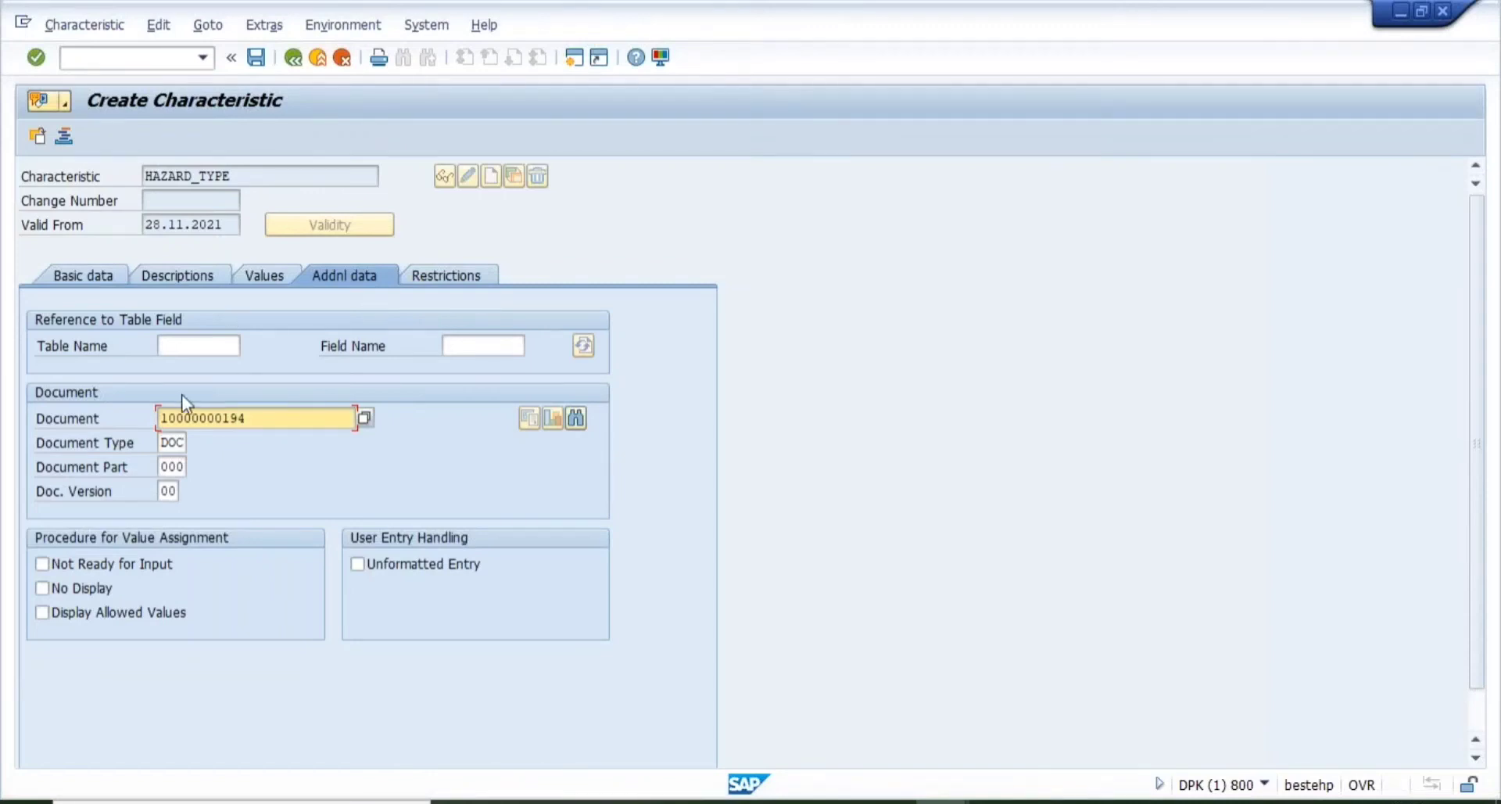
{"action": "left_click", "coordinate": [450, 280]}
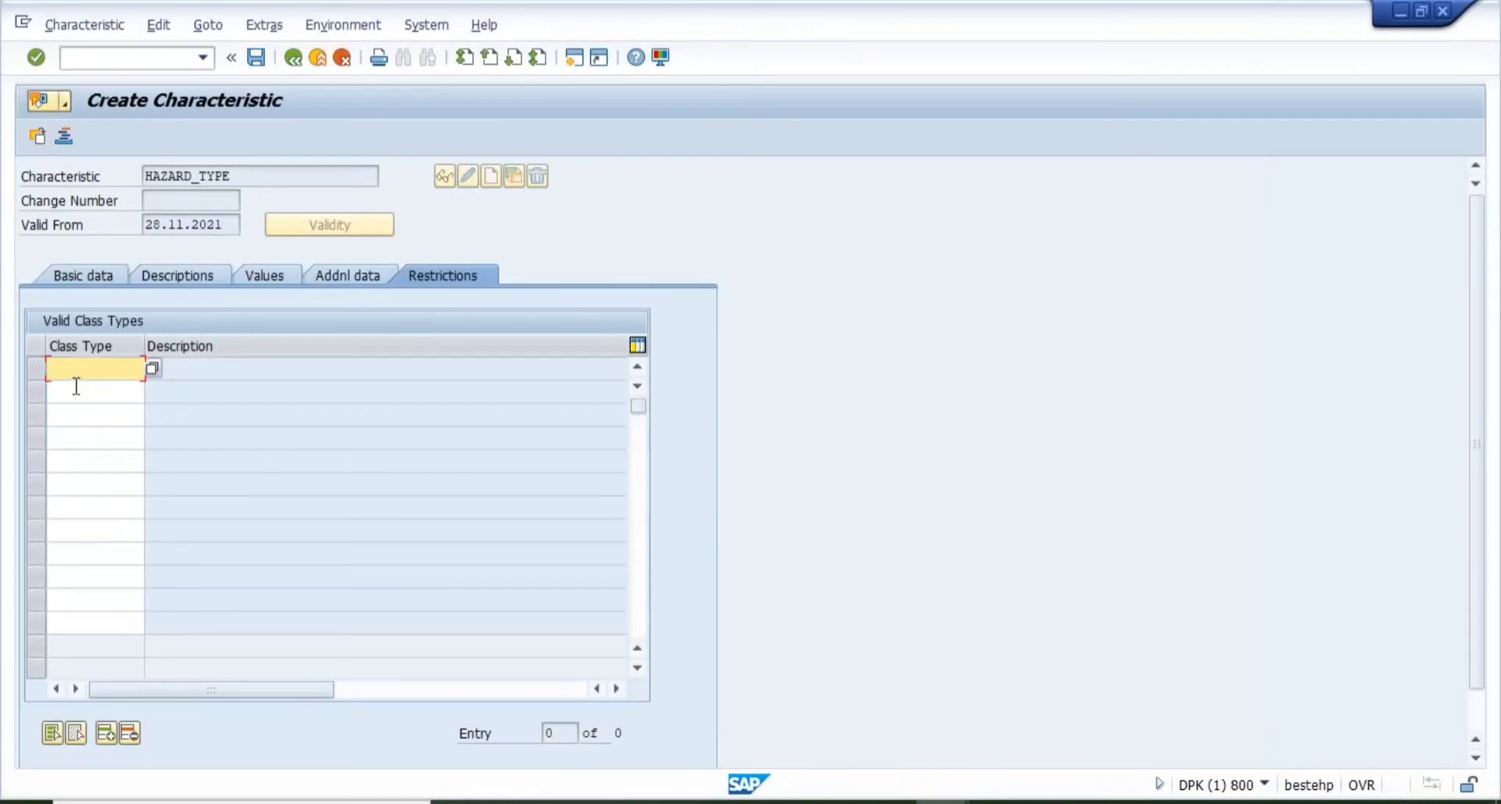
- Browse the Class Type value list for the right class type
{"action": "left_click", "coordinate": [152, 368]}
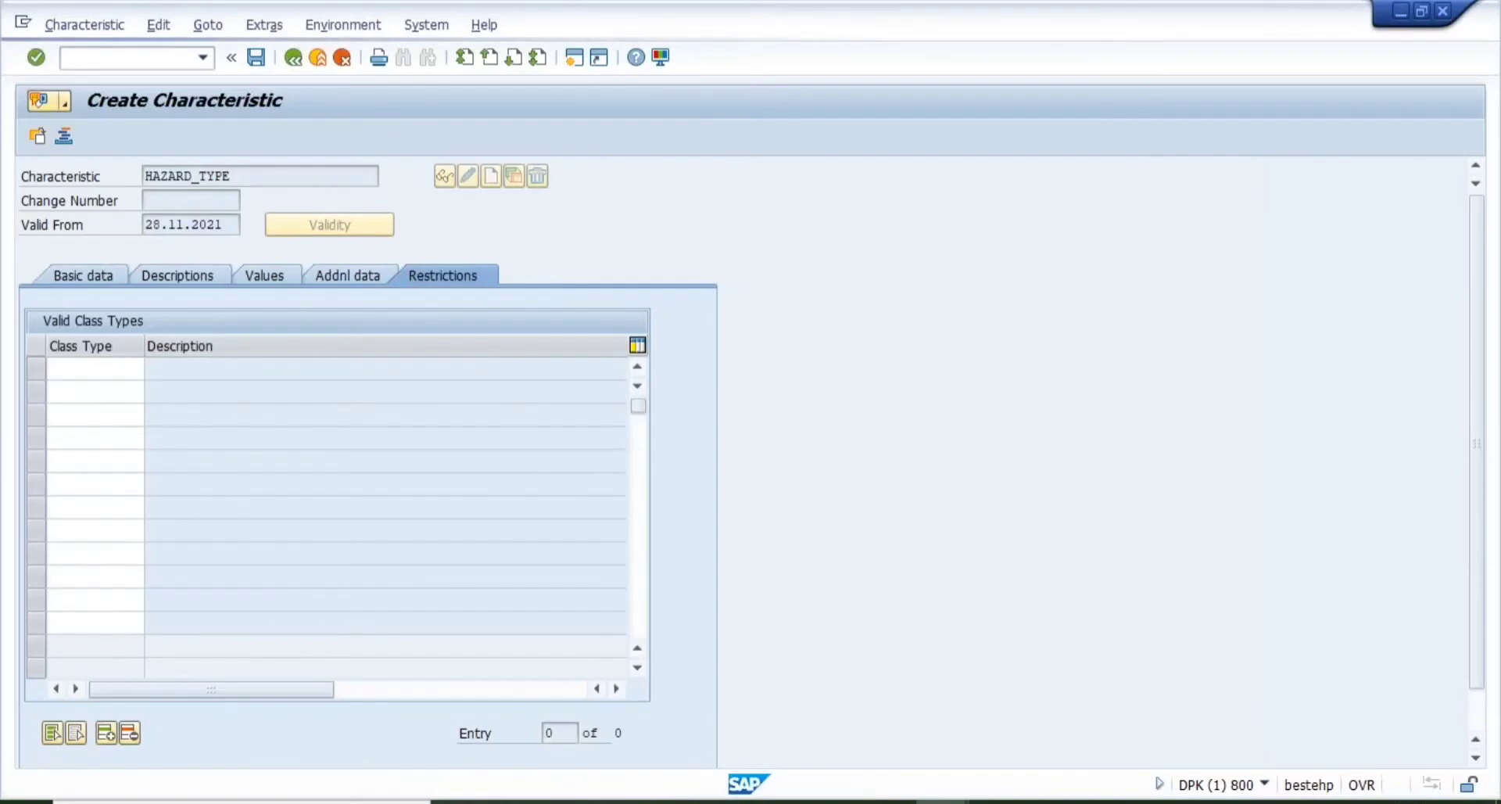
{"action": "left_click", "coordinate": [114, 371]}
{"action": "left_click", "coordinate": [104, 351]}
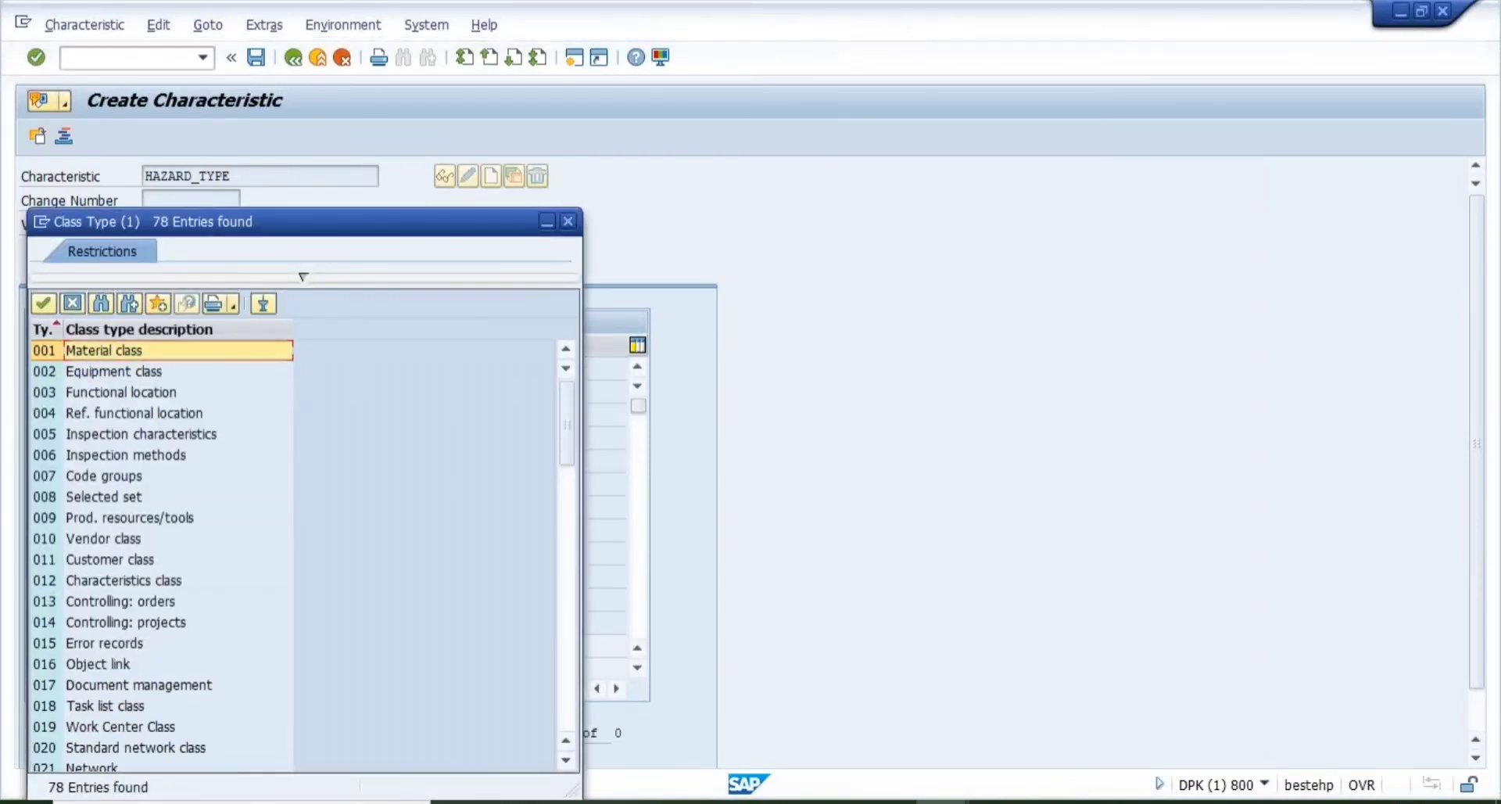
{"action": "left_click", "coordinate": [114, 372]}
{"action": "left_click", "coordinate": [120, 393]}
{"action": "left_click", "coordinate": [133, 413]}
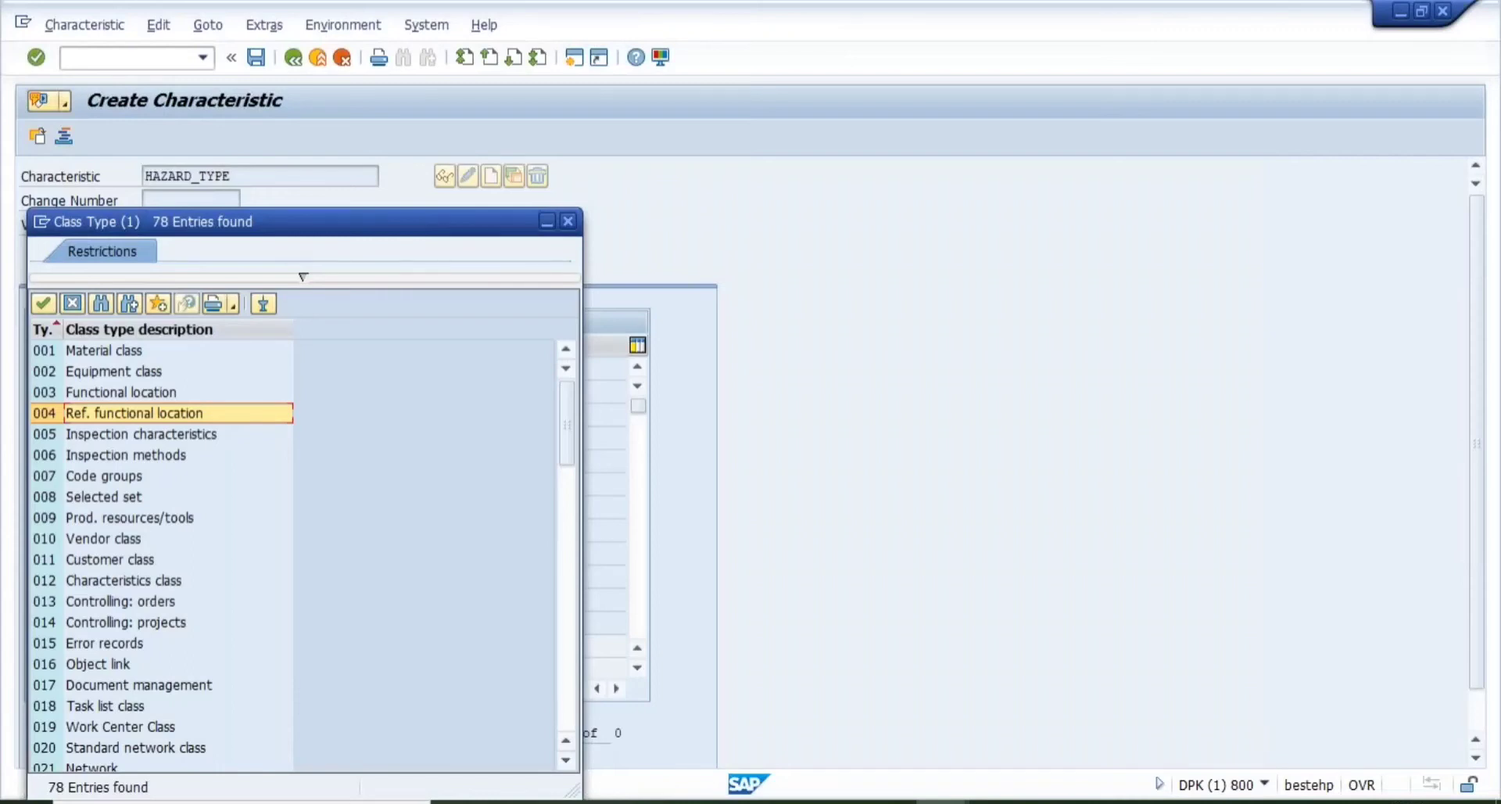
{"action": "key", "text": "Up"}
{"action": "key", "text": "Up"}
{"action": "key", "text": "Up"}
{"action": "key", "text": "Down"}
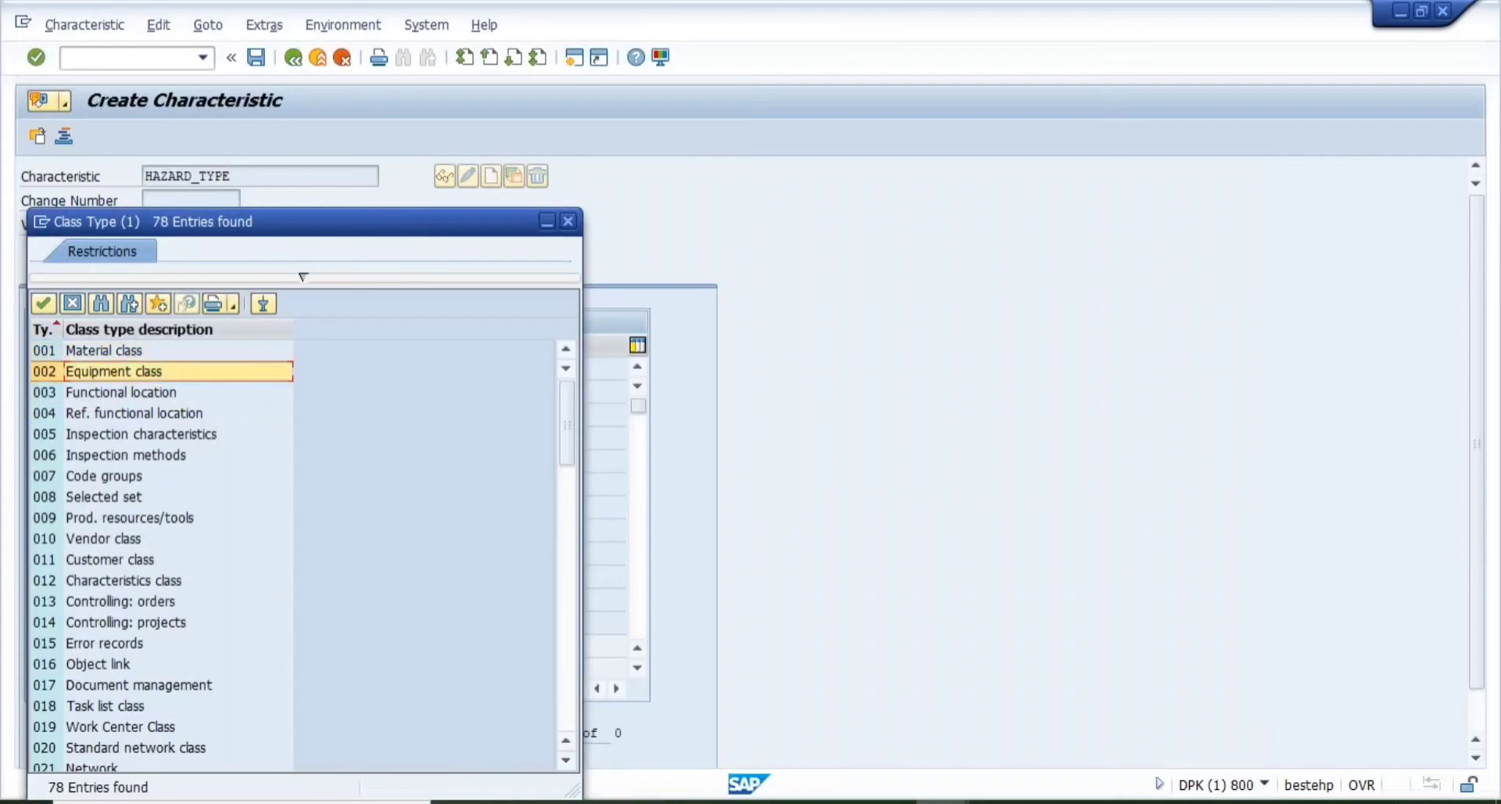
{"action": "key", "text": "Down"}
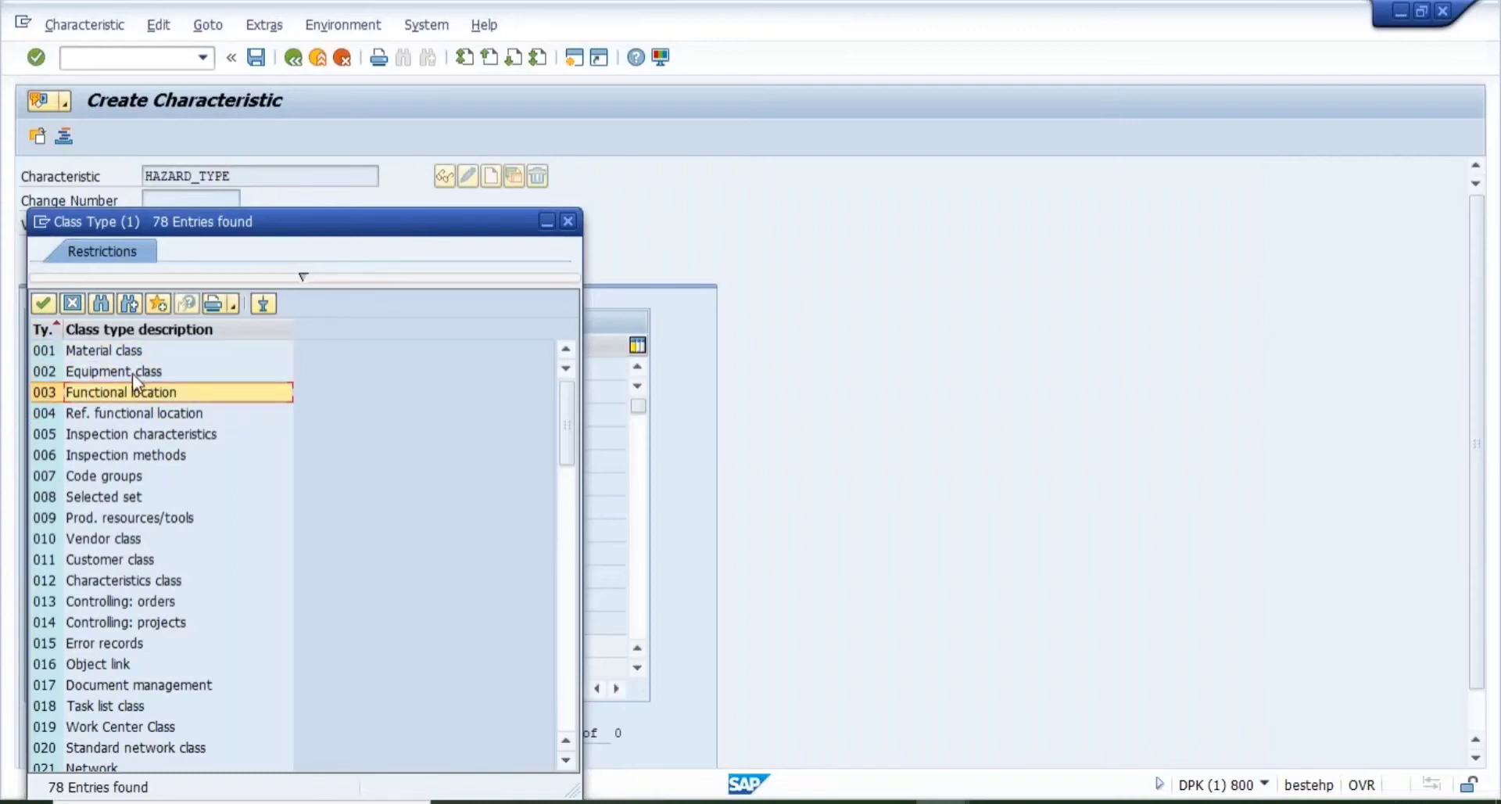
{"action": "key", "text": "Up"}
{"action": "key", "text": "Up"}
{"action": "key", "text": "Down"}
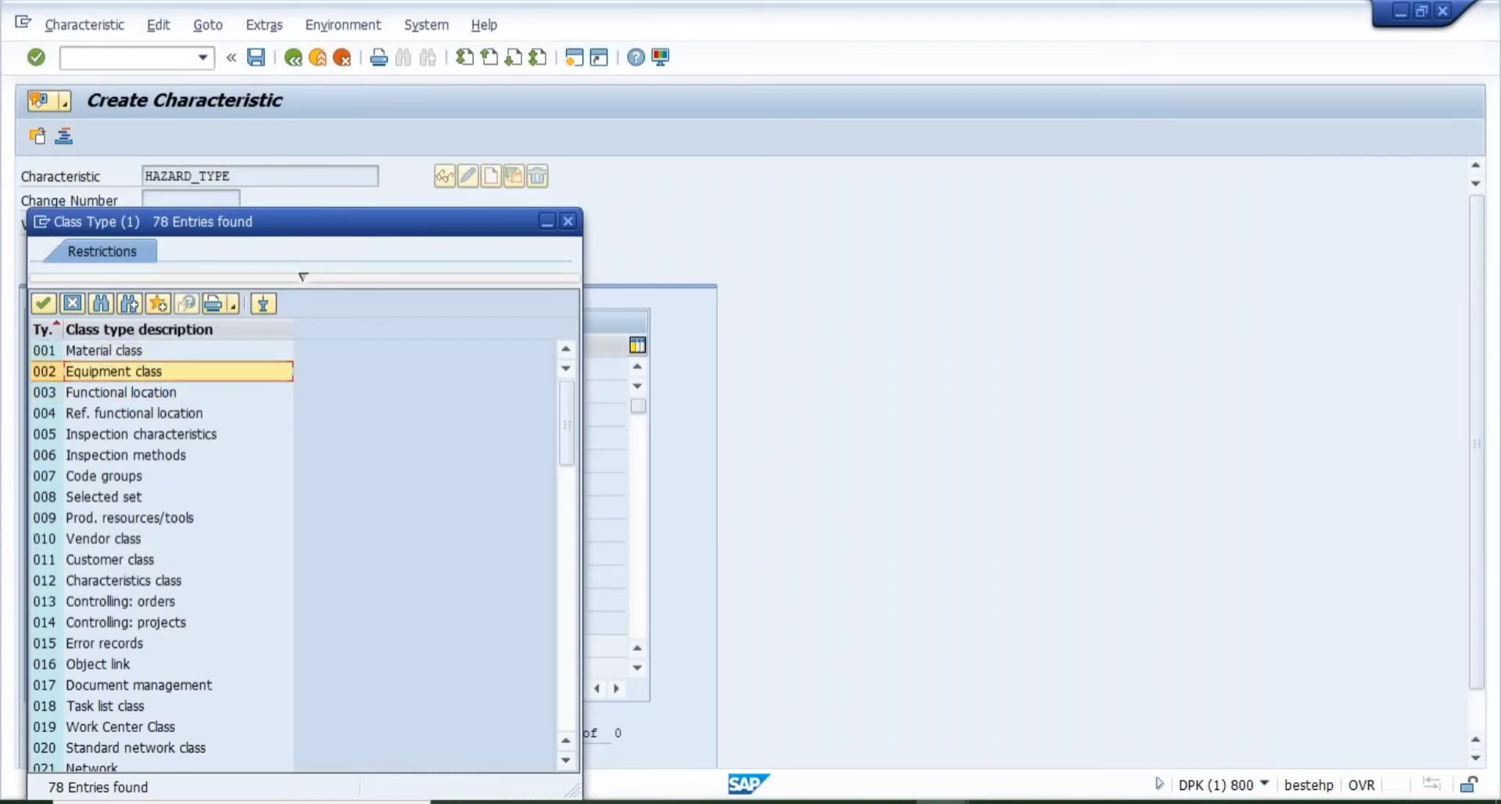
{"action": "key", "text": "Down"}
{"action": "key", "text": "Down"}
{"action": "key", "text": "Down"}
{"action": "key", "text": "Down"}
{"action": "key", "text": "Down"}
{"action": "key", "text": "Down"}
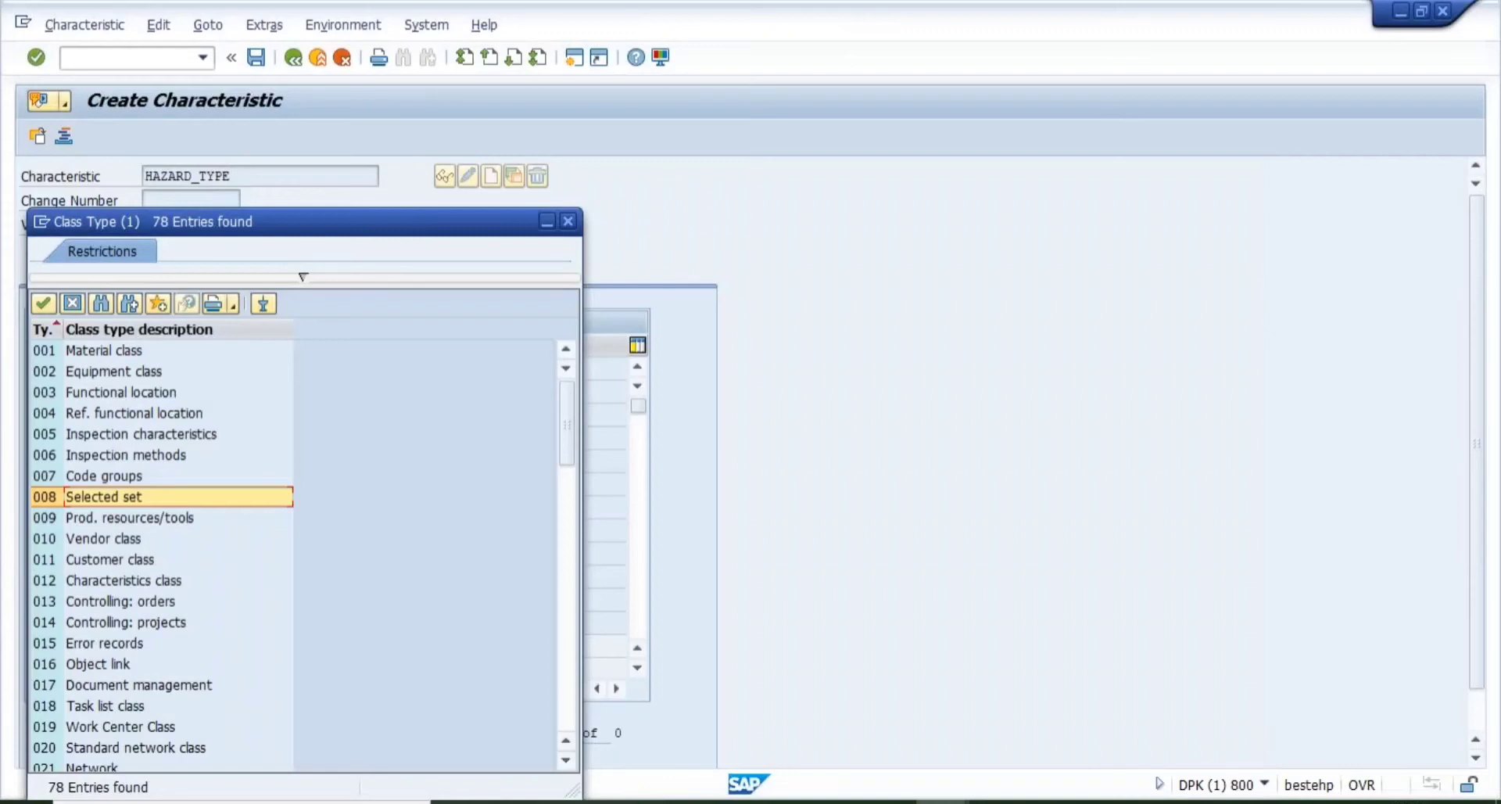
{"action": "key", "text": "Down"}
{"action": "key", "text": "Down"}
{"action": "key", "text": "Down"}
{"action": "key", "text": "Down"}
{"action": "key", "text": "Down"}
{"action": "key", "text": "Down"}
{"action": "key", "text": "Down"}
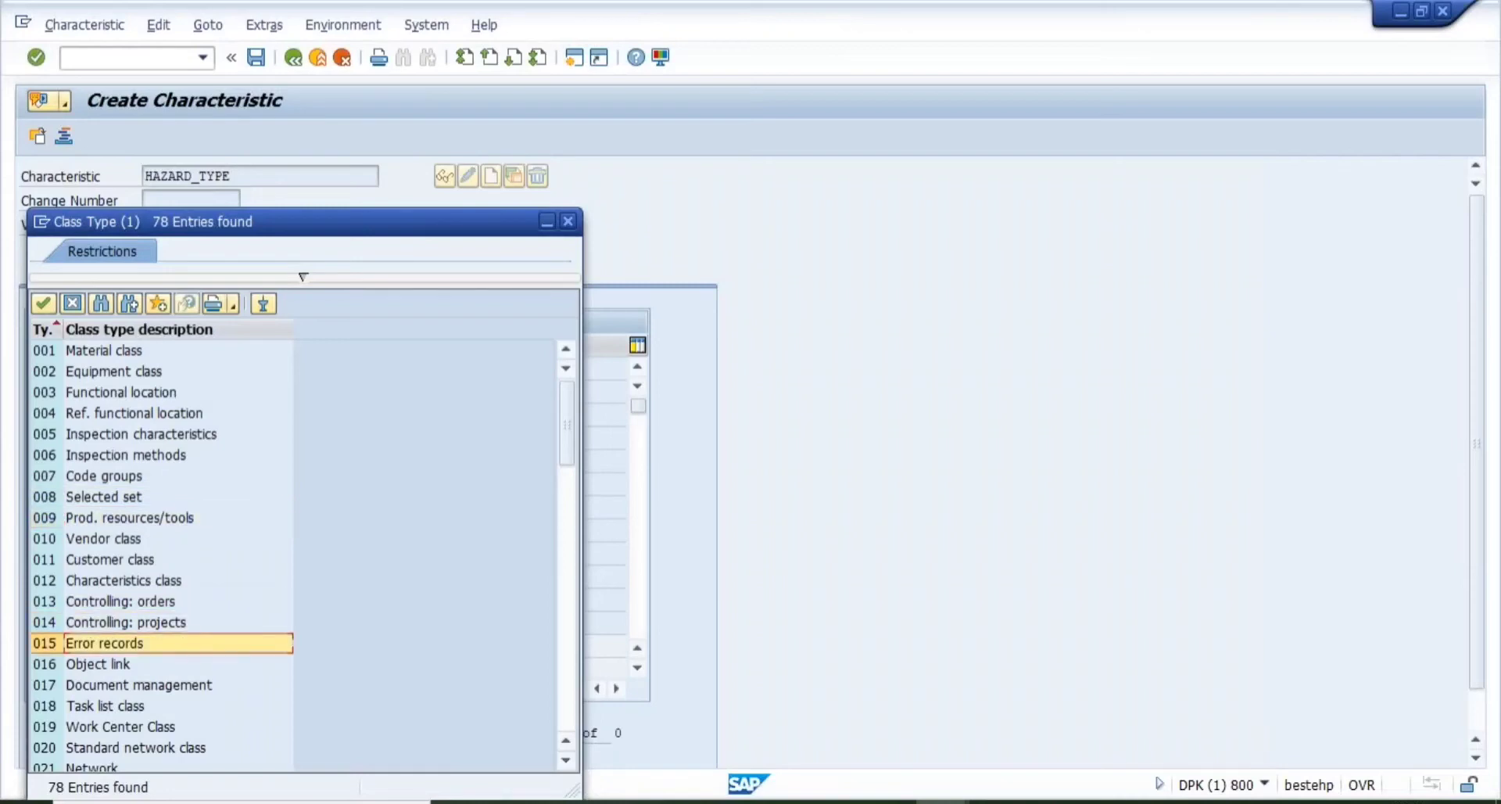
{"action": "key", "text": "Down"}
{"action": "key", "text": "Down"}
{"action": "key", "text": "Down"}
{"action": "key", "text": "Down"}
{"action": "key", "text": "Down"}
{"action": "key", "text": "Down"}
{"action": "key", "text": "Down"}
{"action": "key", "text": "Down"}
{"action": "key", "text": "Down"}
{"action": "key", "text": "Down"}
{"action": "key", "text": "Down"}
{"action": "key", "text": "Down"}
{"action": "key", "text": "Down"}
{"action": "key", "text": "Down"}
{"action": "key", "text": "Down"}
{"action": "key", "text": "Down"}
{"action": "key", "text": "Down"}
{"action": "key", "text": "Down"}
{"action": "key", "text": "Down"}
{"action": "key", "text": "Down"}
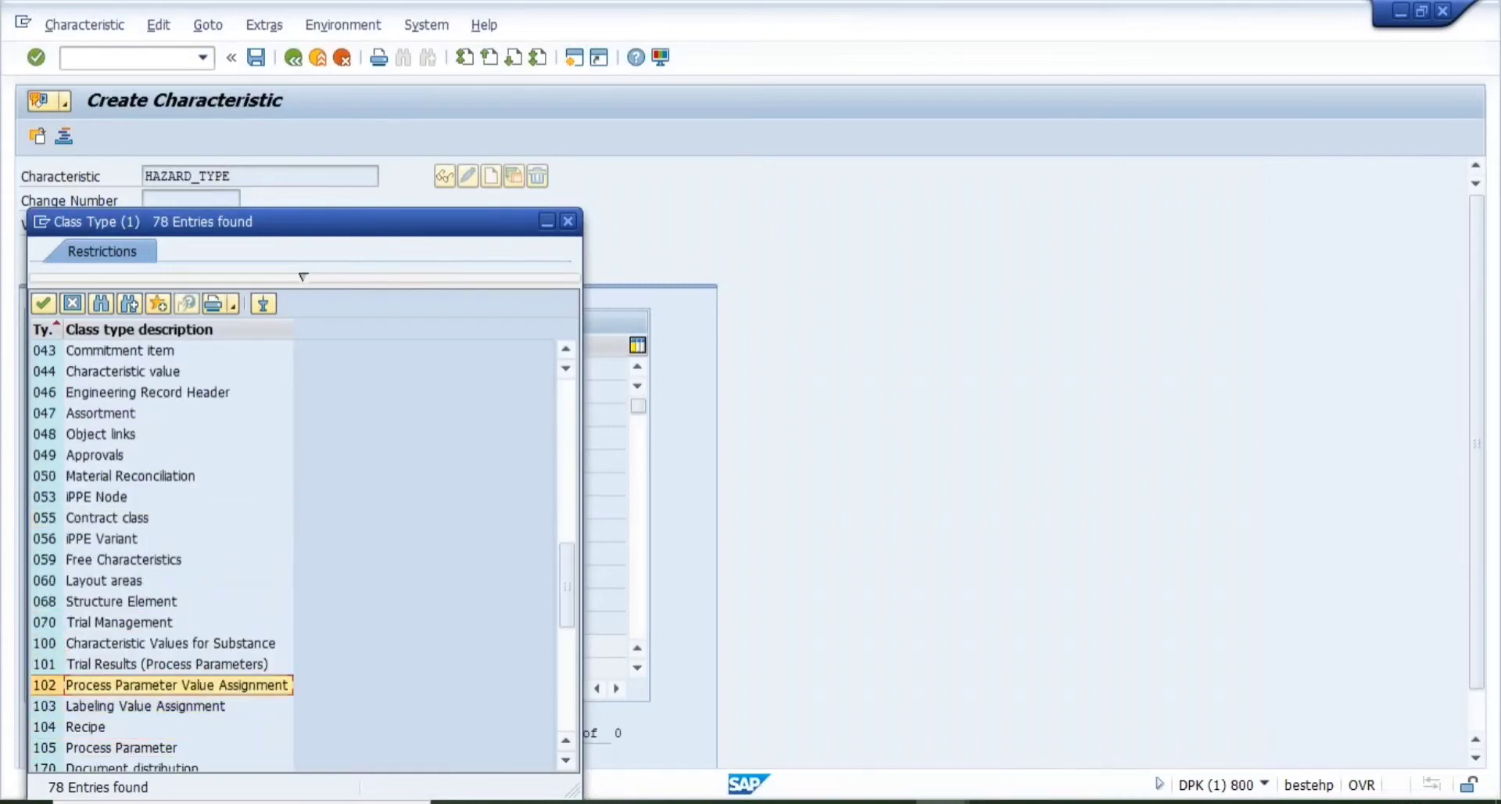
- Select class type 100, Characteristic Values for Substance, and confirm it
{"action": "key", "text": "Up"}
{"action": "key", "text": "Up"}
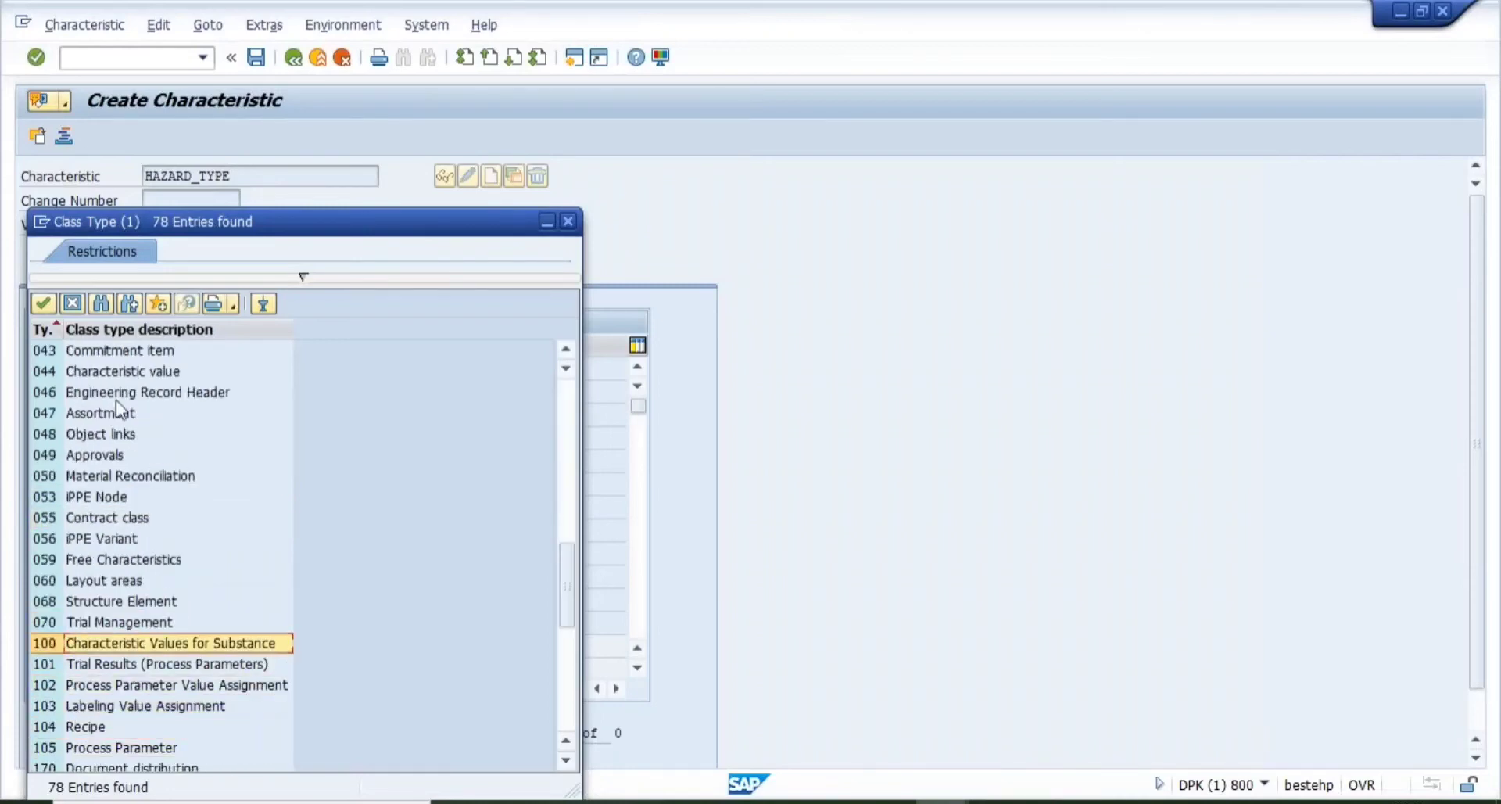
{"action": "double_click", "coordinate": [153, 645]}
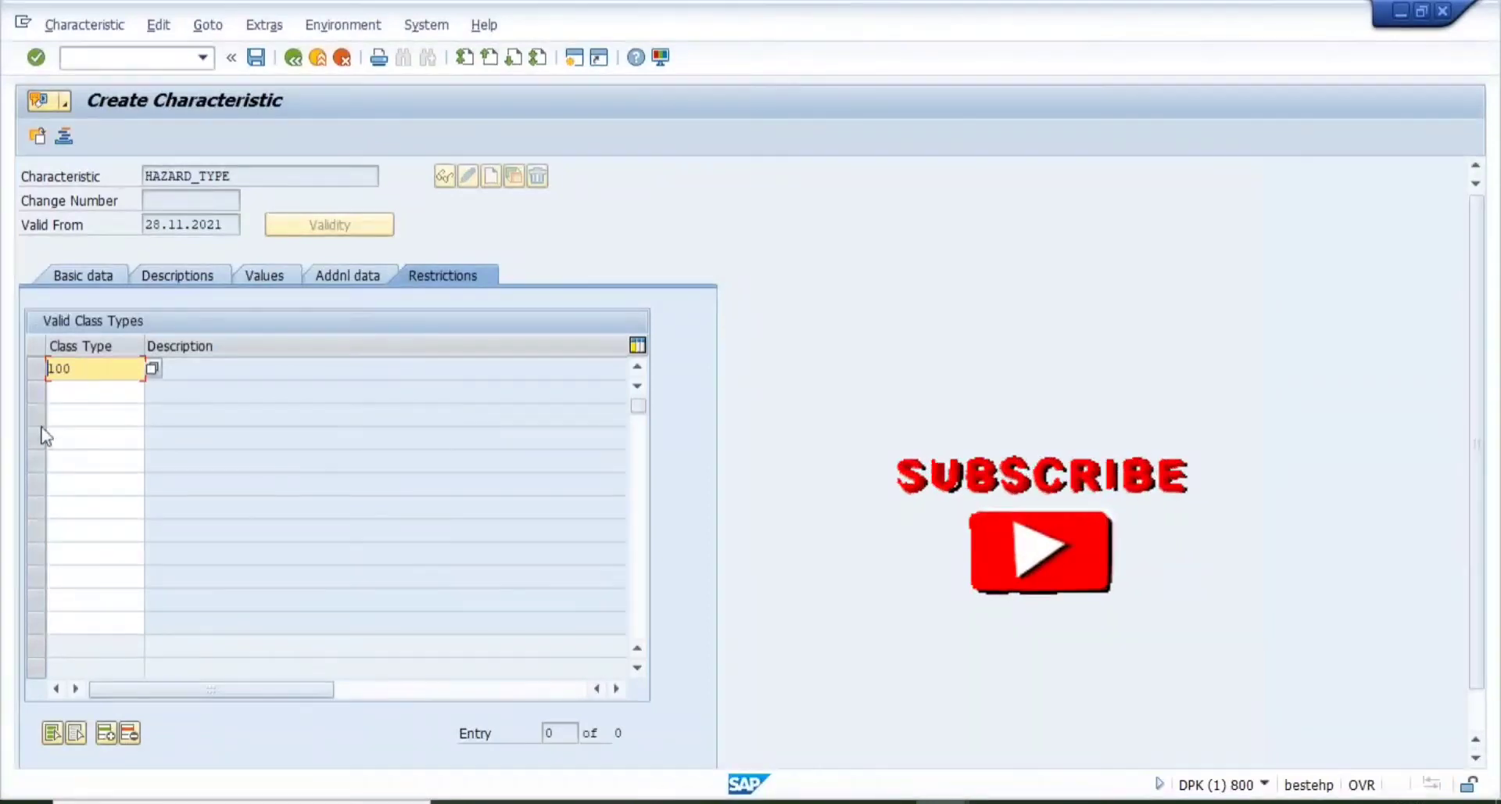
{"action": "key", "text": "Return"}
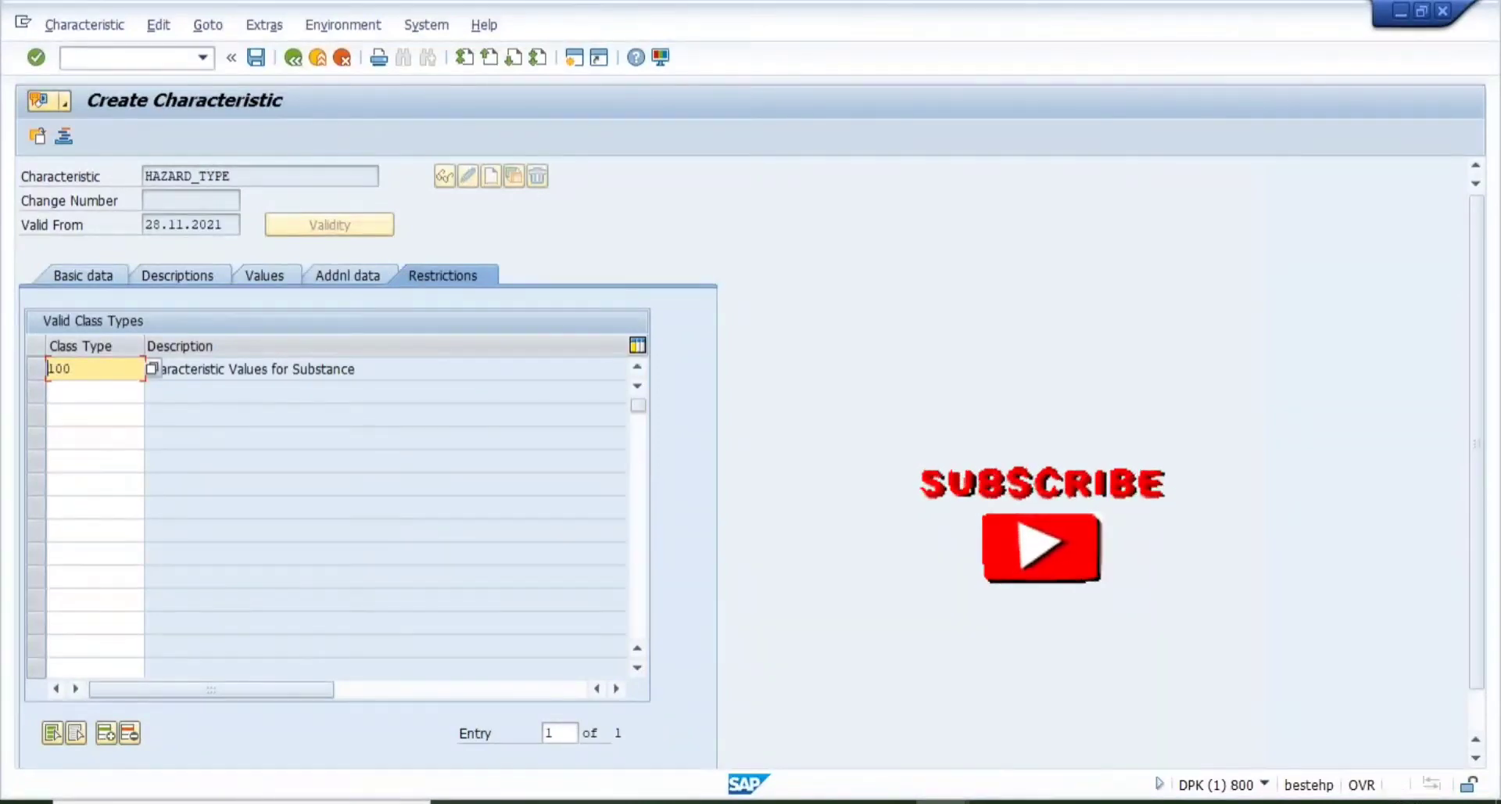
{"action": "left_click", "coordinate": [248, 170]}
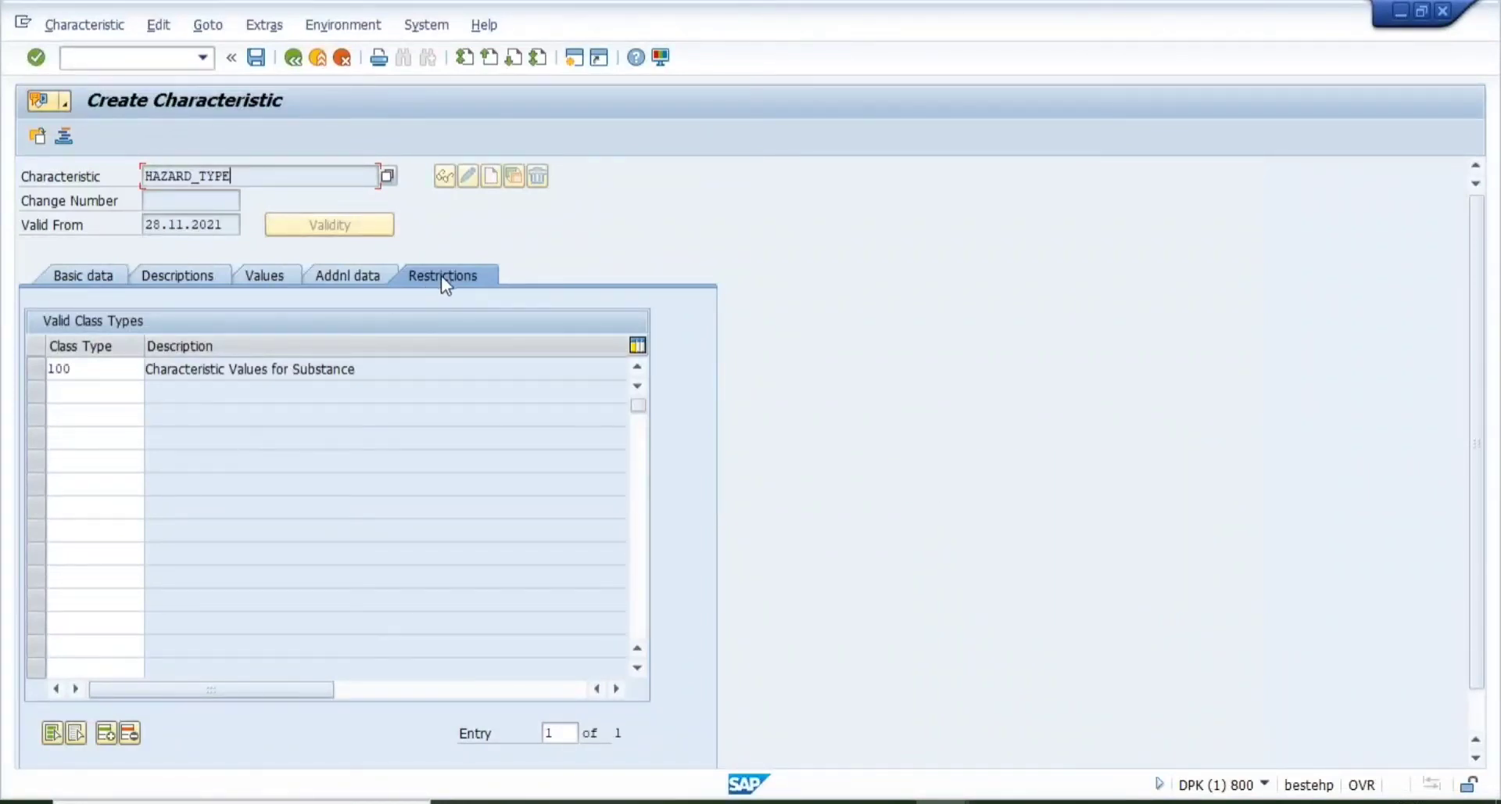
- Re-select class type 100 from the Class Type list and save HAZARD_TYPE
{"action": "left_click", "coordinate": [79, 369]}
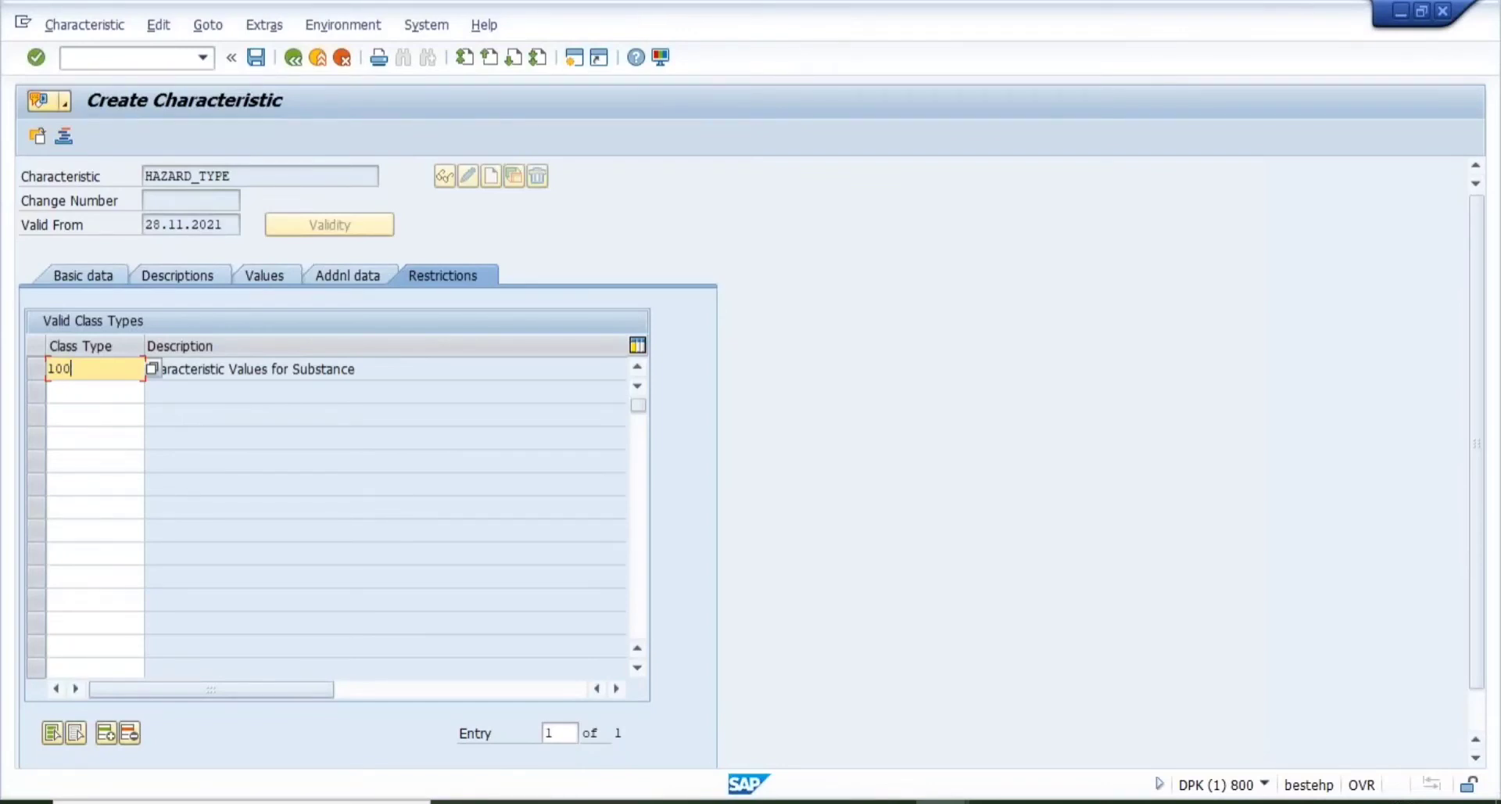
{"action": "left_click", "coordinate": [154, 368]}
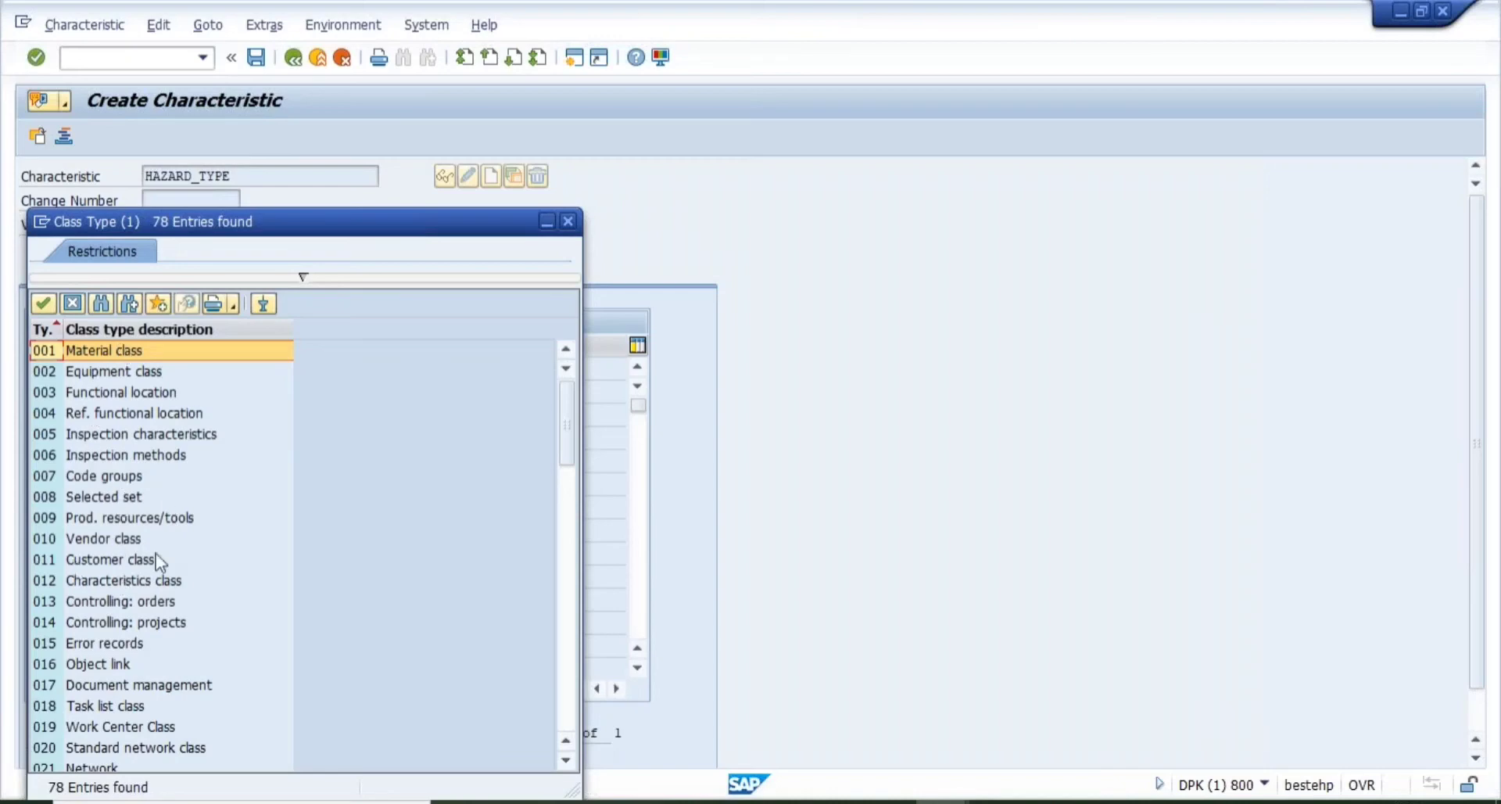
{"action": "left_click", "coordinate": [568, 714]}
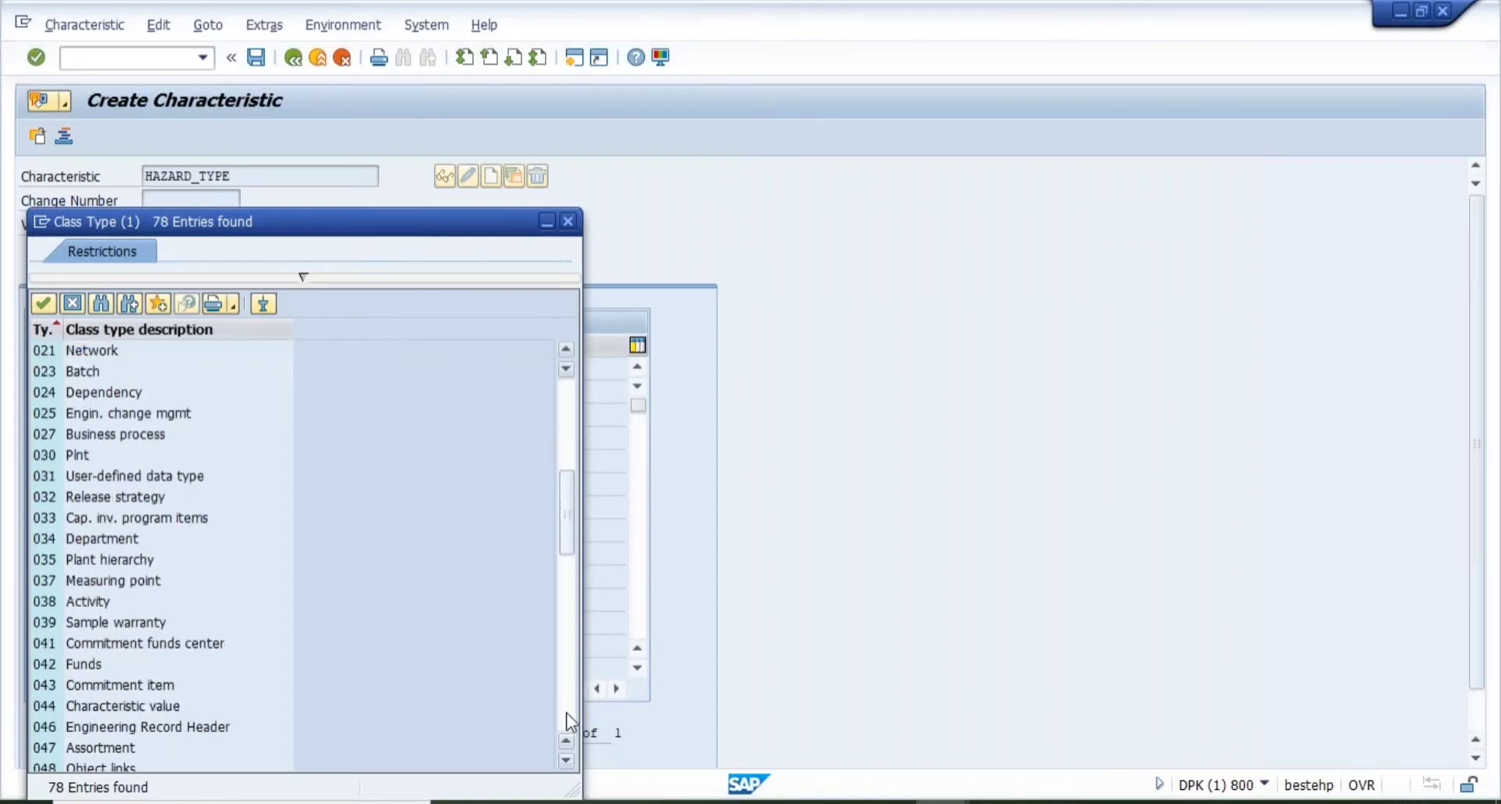
{"action": "left_click", "coordinate": [567, 712]}
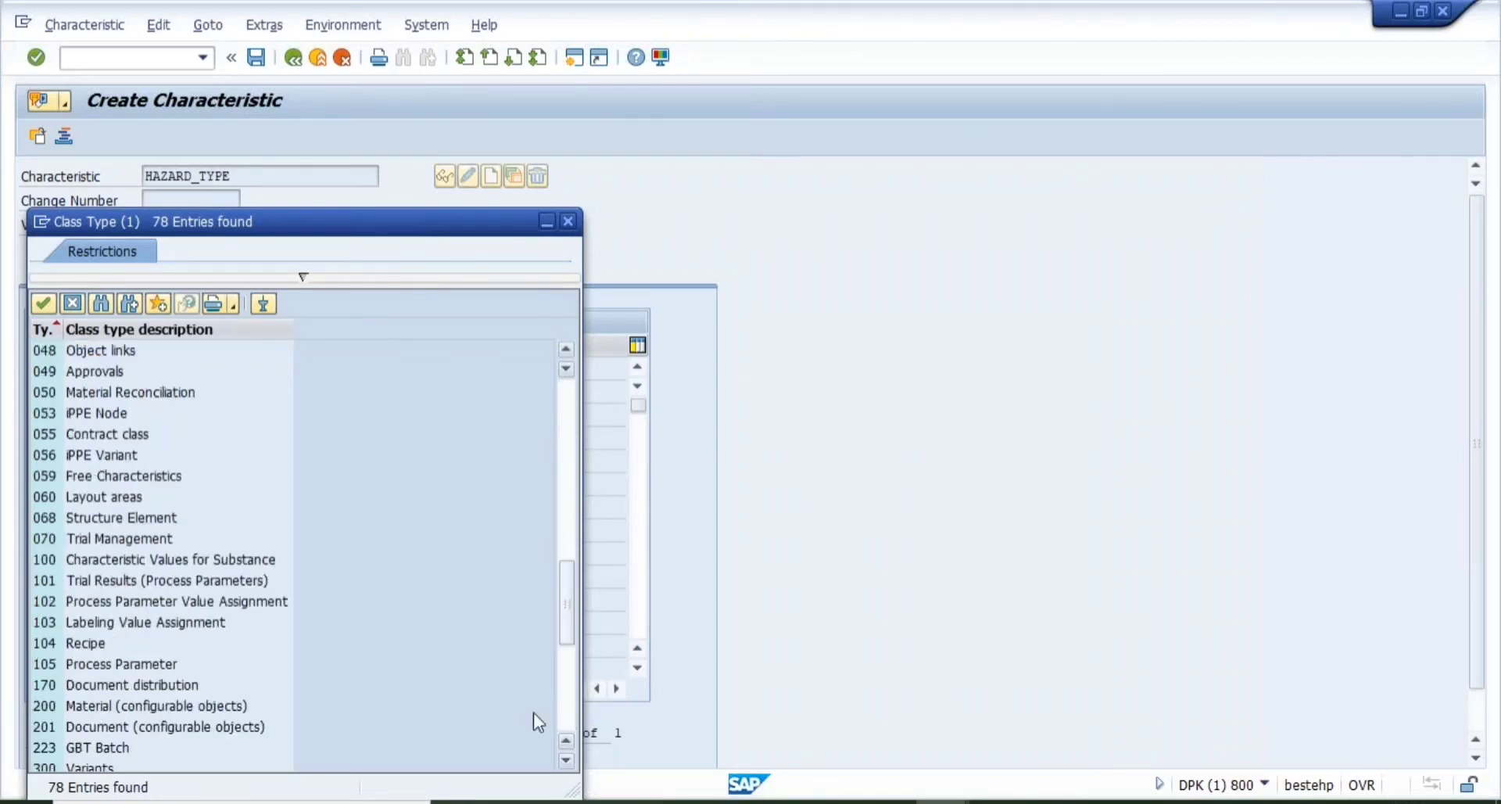
{"action": "double_click", "coordinate": [95, 563]}
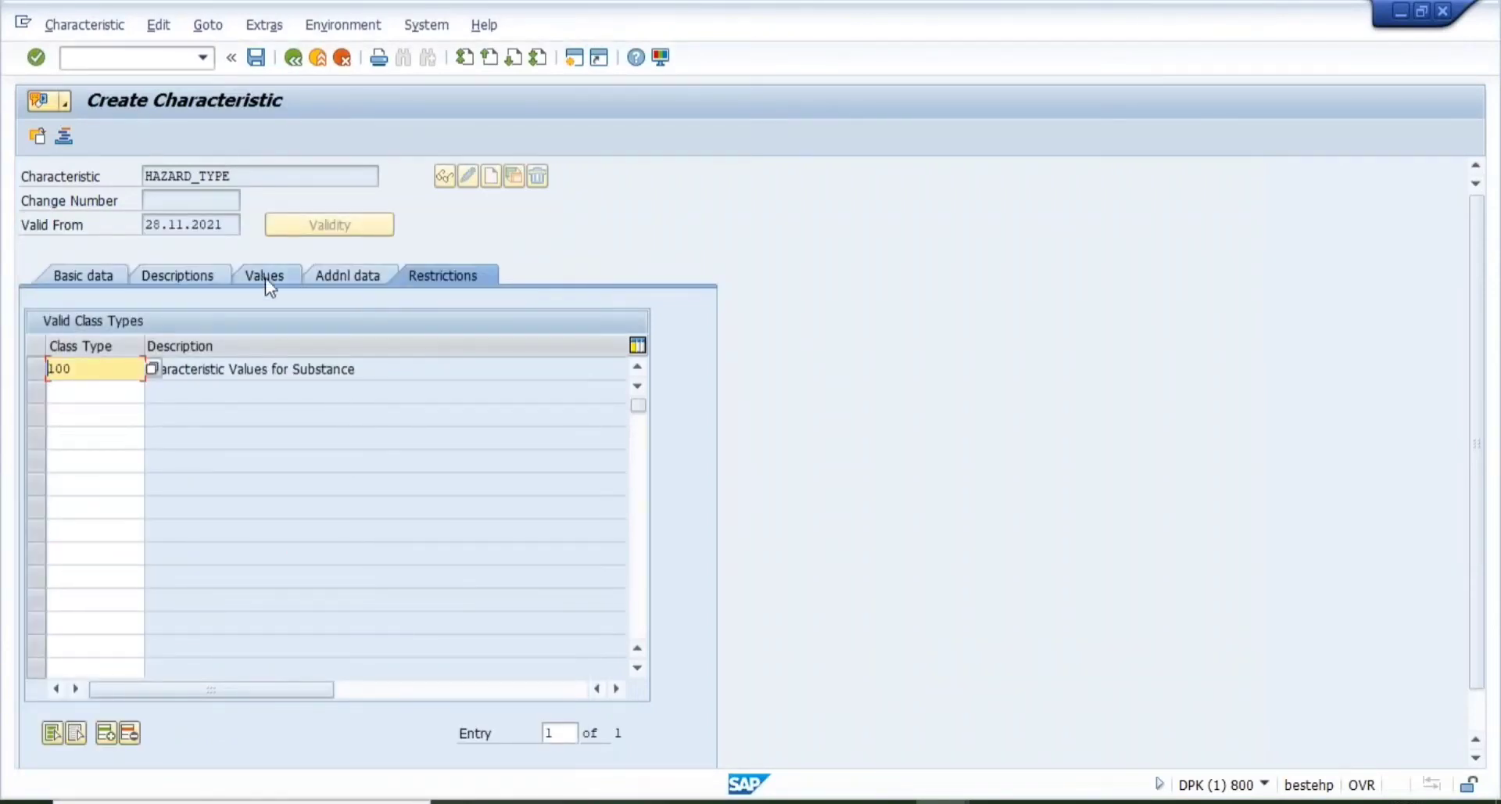
{"action": "left_click", "coordinate": [256, 58]}
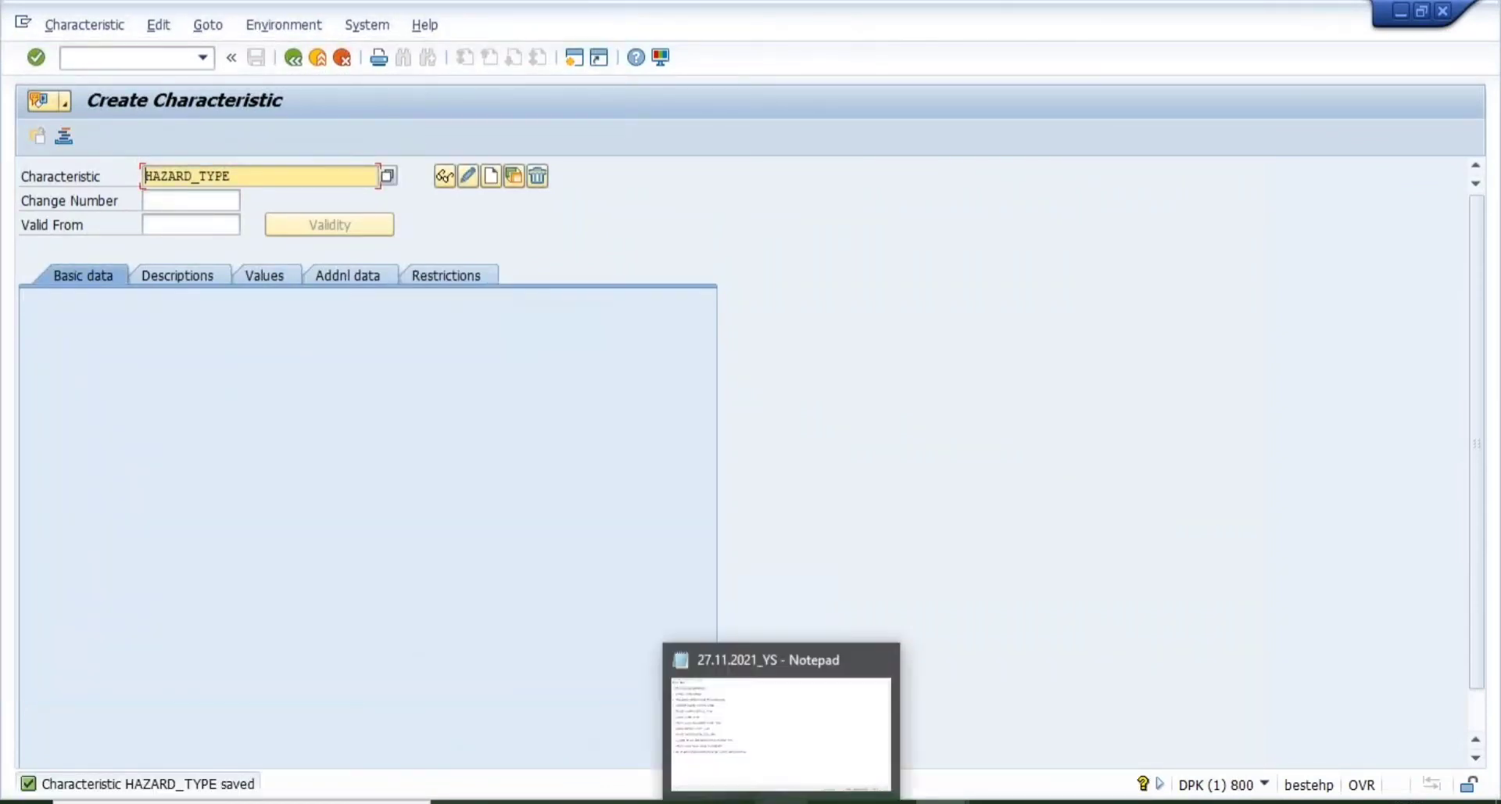
- Note '* HAZARD_TYPE *' after CT04 in Notepad and return to Create Characteristic
{"action": "left_click", "coordinate": [781, 802]}
{"action": "type", "text": "* "}
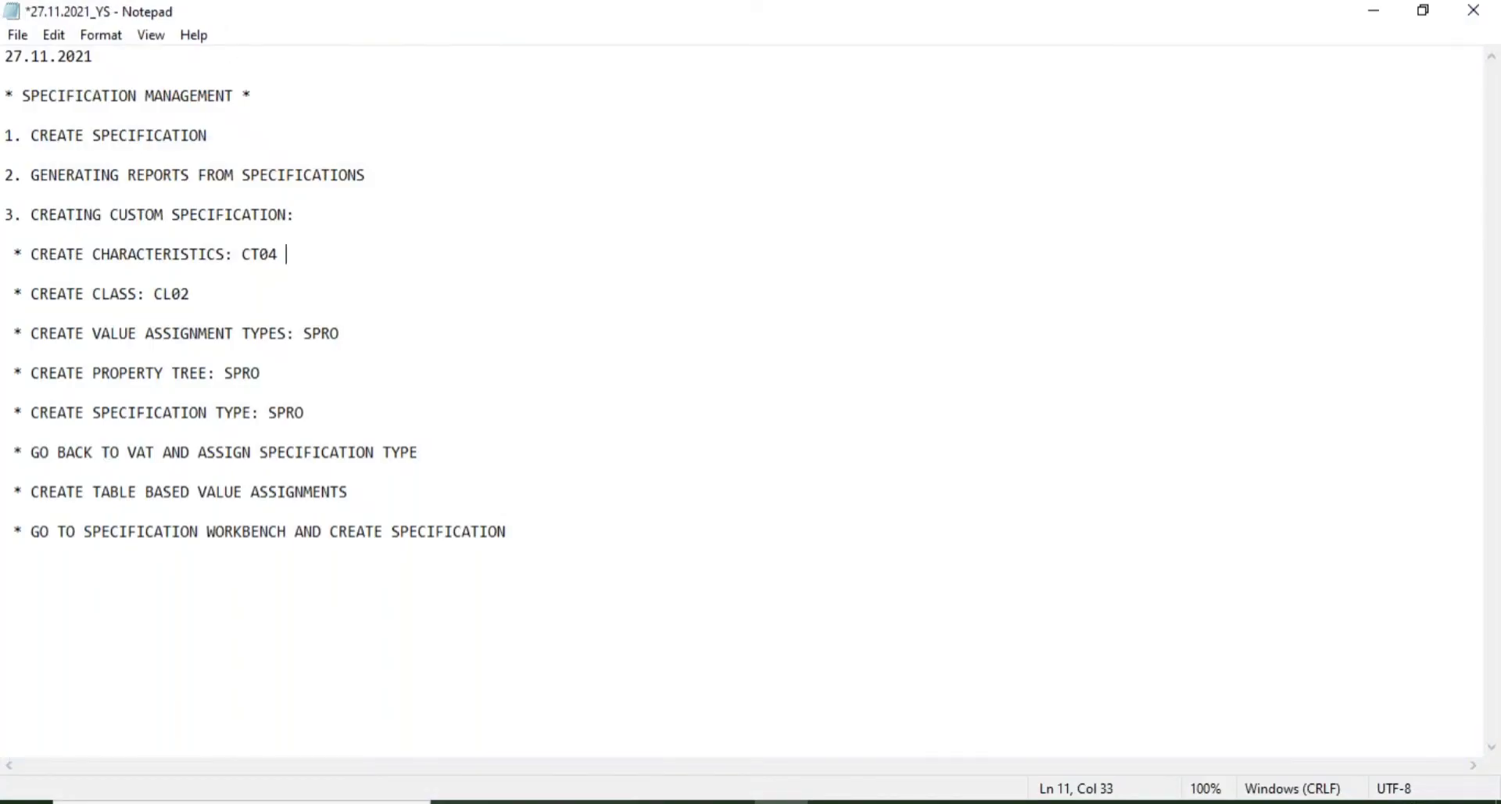
{"action": "type", "text": "HAZARD-"}
{"action": "type", "text": "TYPE"}
{"action": "key", "text": "BackSpace"}
{"action": "key", "text": "BackSpace"}
{"action": "key", "text": "BackSpace"}
{"action": "key", "text": "BackSpace"}
{"action": "key", "text": "BackSpace"}
{"action": "type", "text": "_TYPE "}
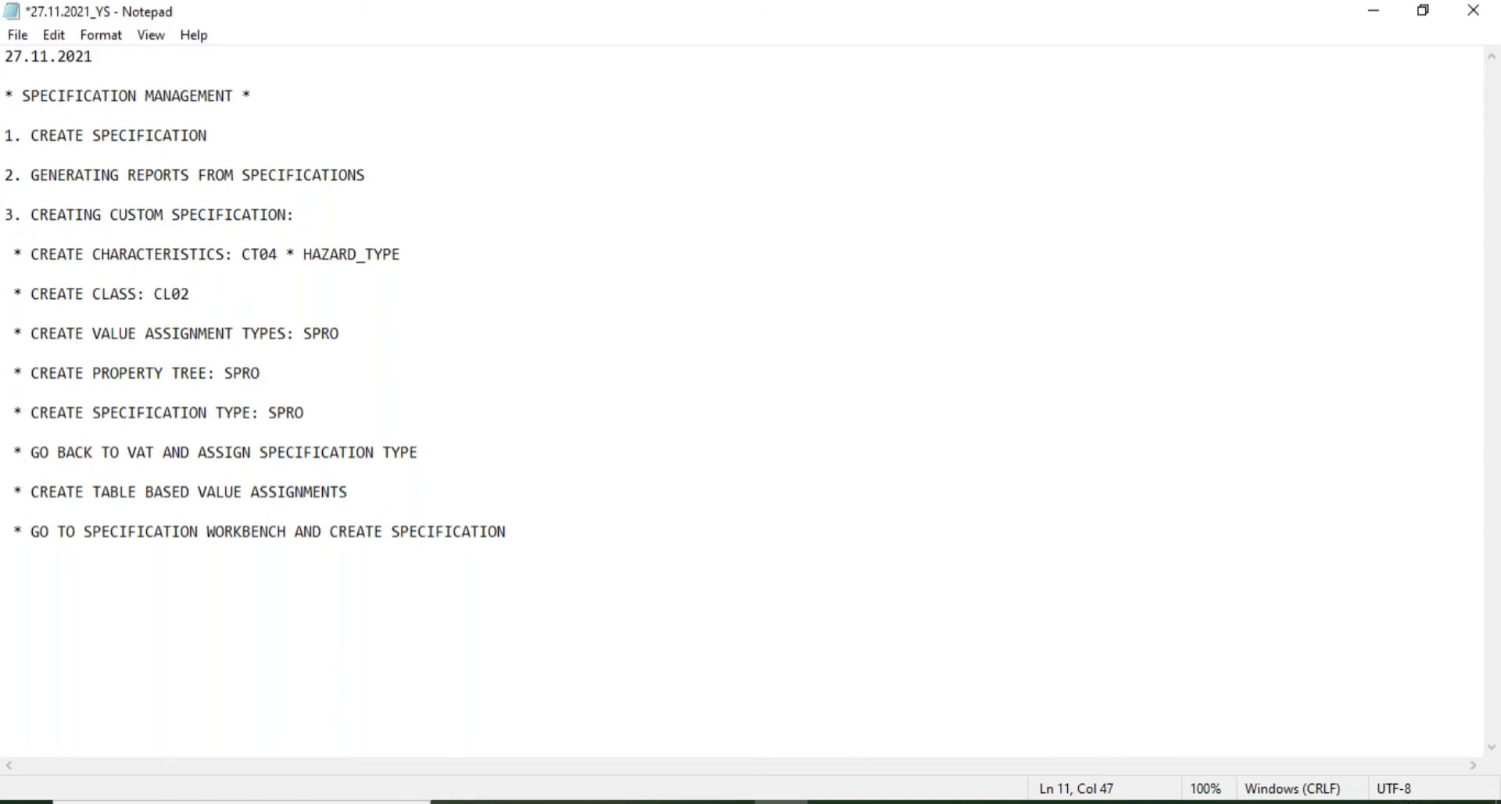
{"action": "type", "text": "*"}
{"action": "mouse_move", "coordinate": [941, 801]}
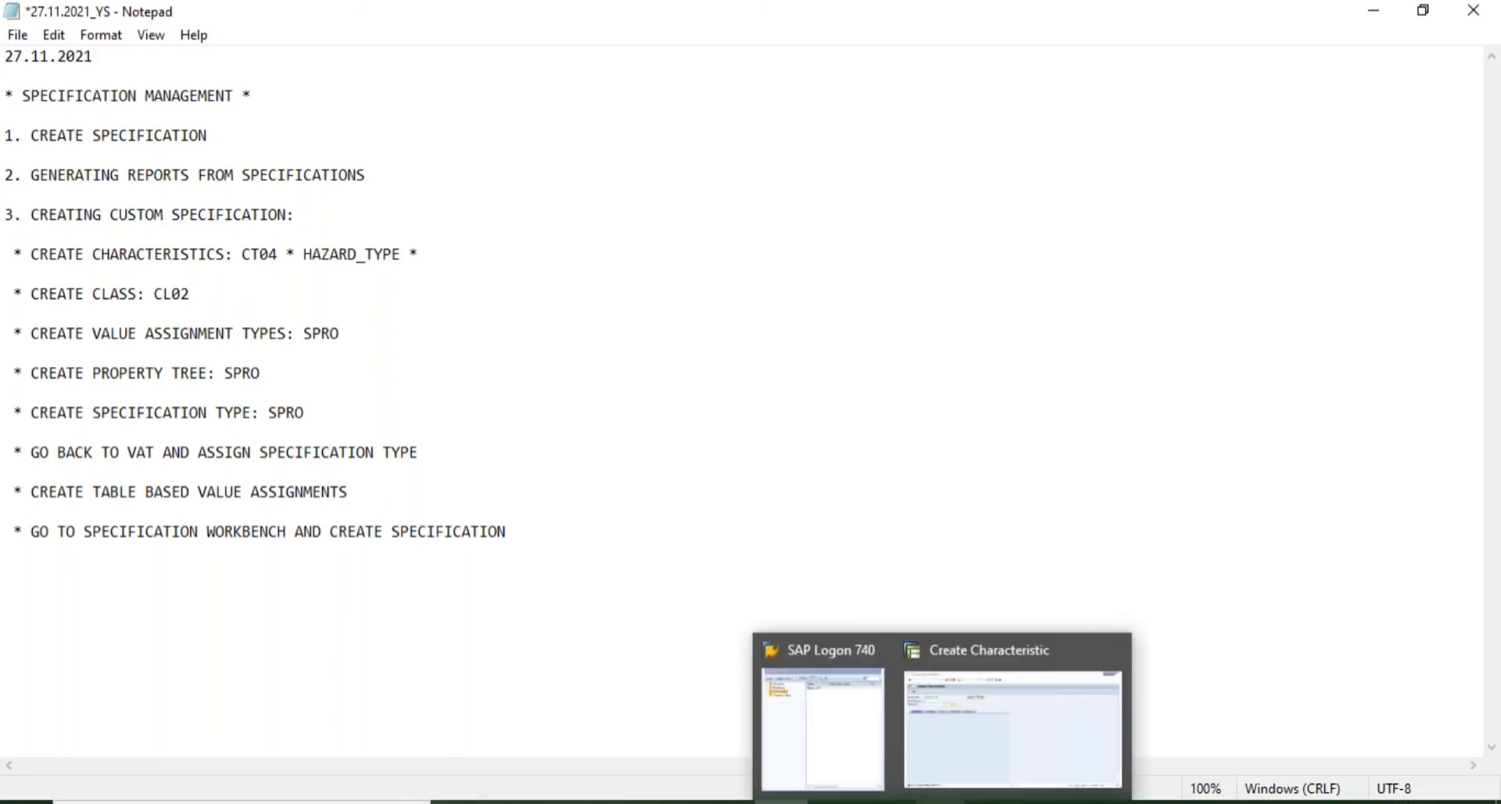
{"action": "left_click", "coordinate": [1021, 688]}
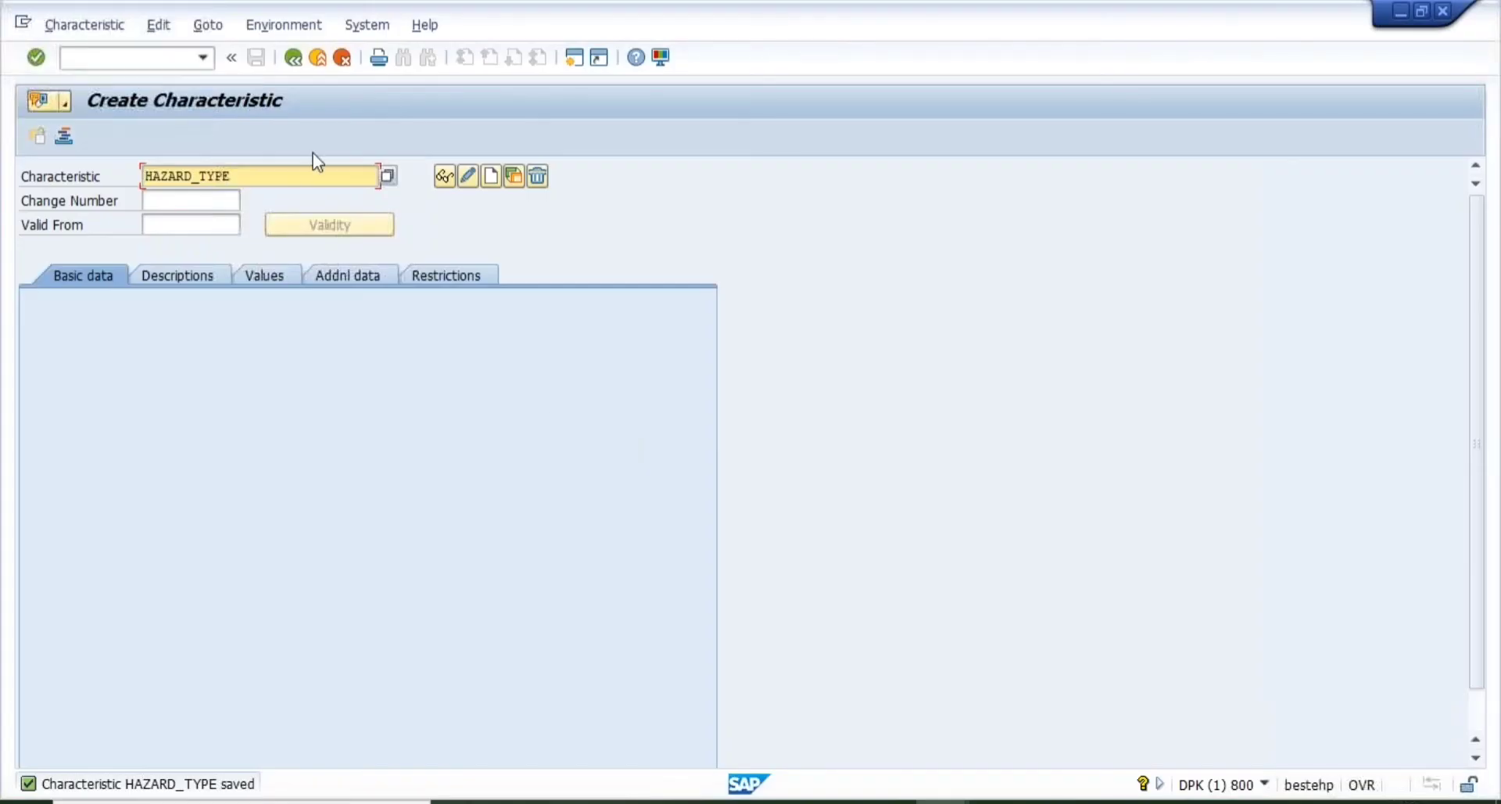
- Start creating a new characteristic named CONTROL_MEASURE
{"action": "left_click", "coordinate": [269, 169]}
{"action": "key", "text": "BackSpace"}
{"action": "key", "text": "BackSpace"}
{"action": "key", "text": "BackSpace"}
{"action": "key", "text": "BackSpace"}
{"action": "key", "text": "BackSpace"}
{"action": "key", "text": "BackSpace"}
{"action": "key", "text": "BackSpace"}
{"action": "key", "text": "BackSpace"}
{"action": "key", "text": "BackSpace"}
{"action": "key", "text": "BackSpace"}
{"action": "key", "text": "BackSpace"}
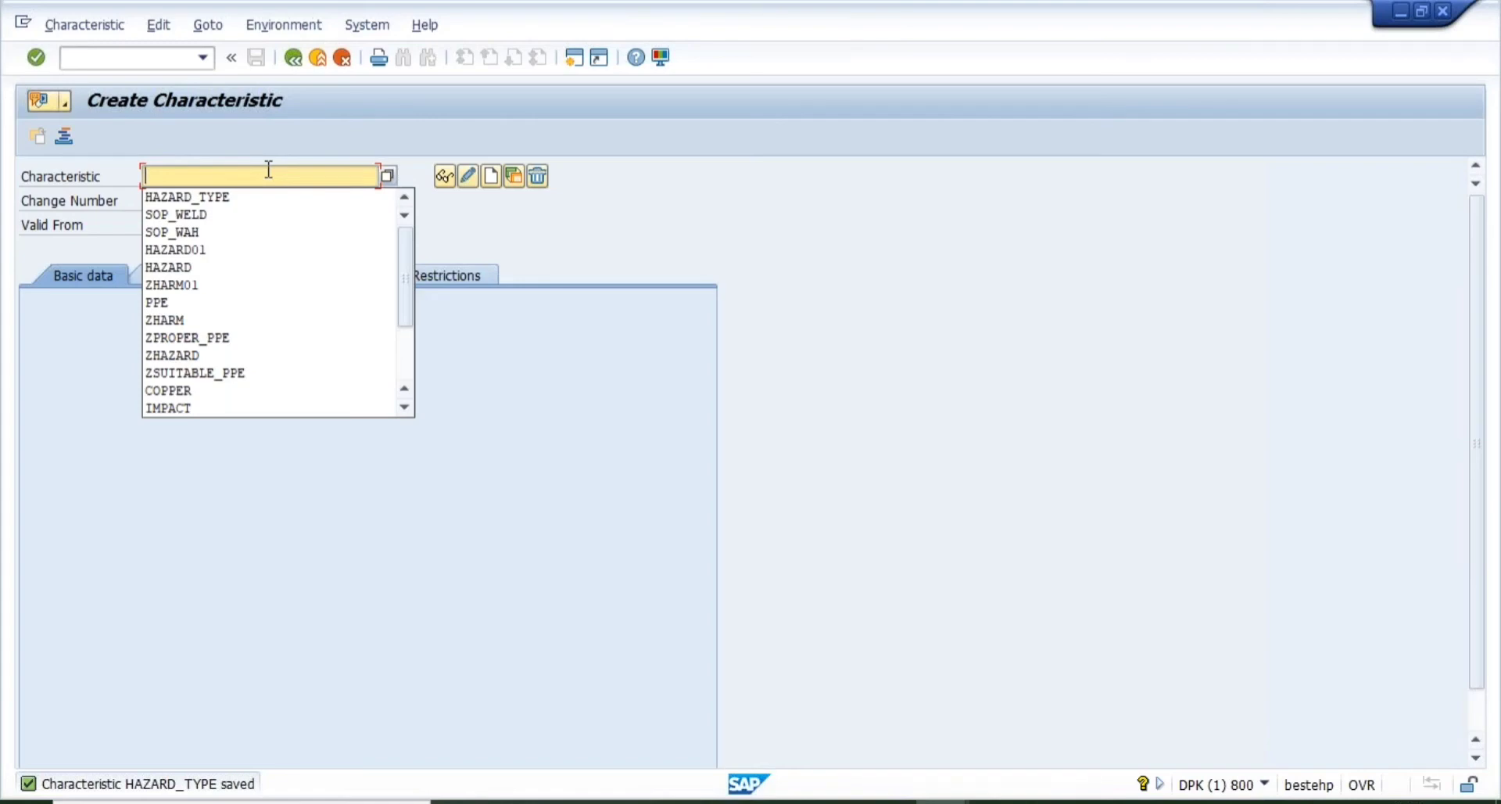
{"action": "type", "text": "CONTR"}
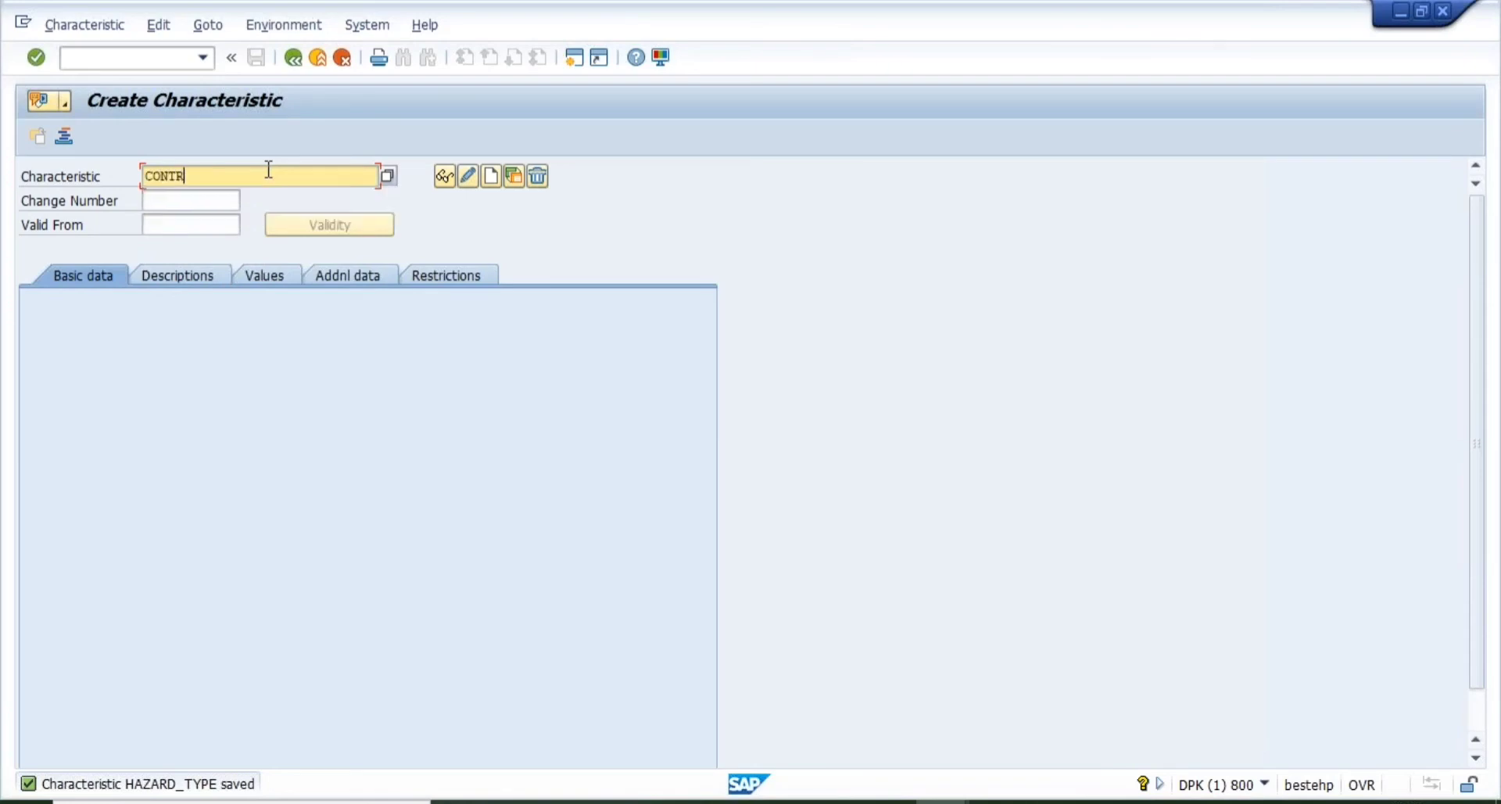
{"action": "type", "text": "OL_MEASURE"}
{"action": "left_click", "coordinate": [492, 176]}
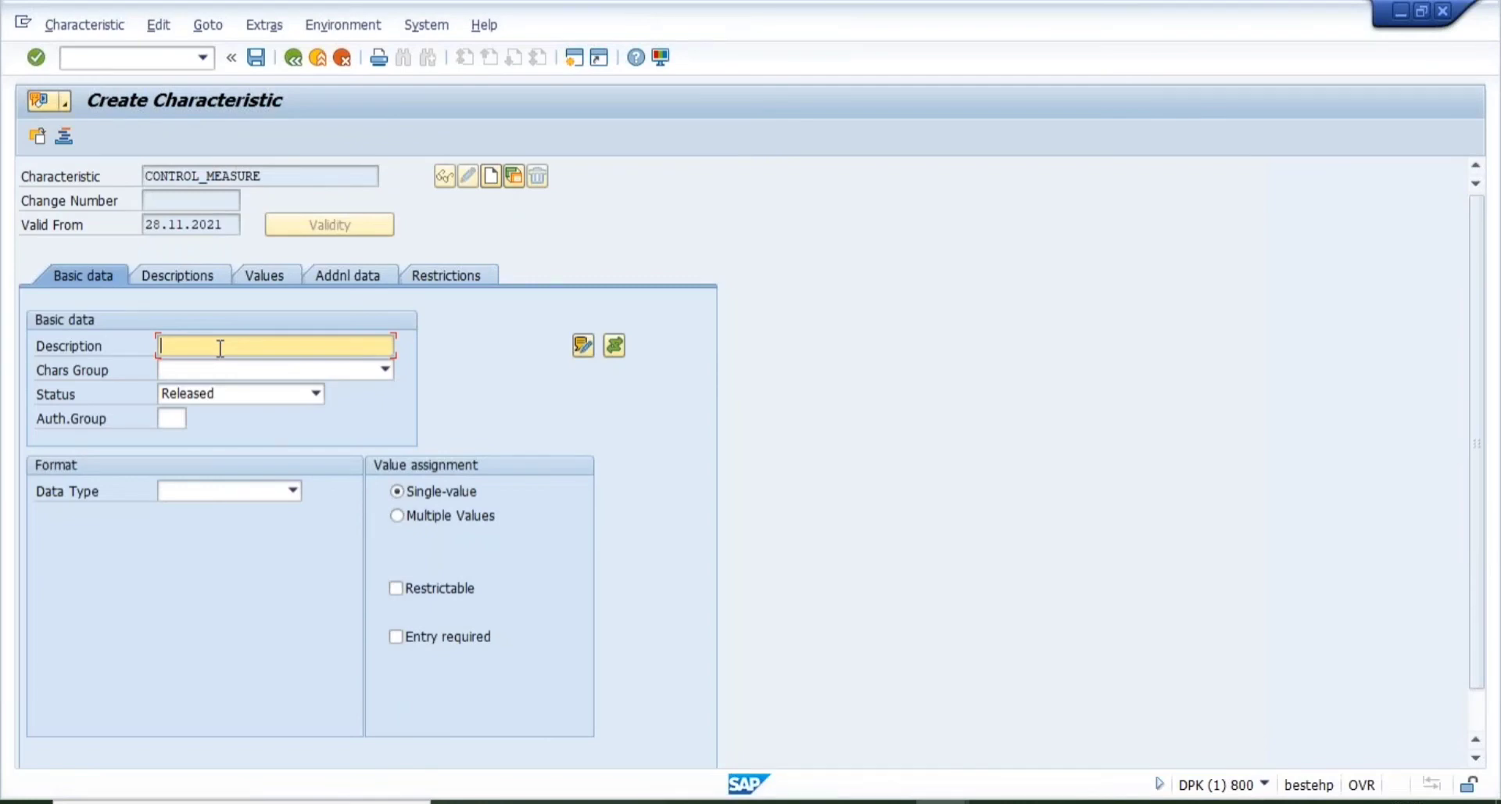
- Describe it as CONTROL MEASURE, with authorization group ALL and the Character Format data type
{"action": "type", "text": "CONTROL MEASURES"}
{"action": "key", "text": "BackSpace"}
{"action": "key", "text": "BackSpace"}
{"action": "key", "text": "BackSpace"}
{"action": "key", "text": "BackSpace"}
{"action": "key", "text": "BackSpace"}
{"action": "key", "text": "BackSpace"}
{"action": "key", "text": "BackSpace"}
{"action": "key", "text": "BackSpace"}
{"action": "key", "text": "BackSpace"}
{"action": "key", "text": "BackSpace"}
{"action": "key", "text": "BackSpace"}
{"action": "key", "text": "BackSpace"}
{"action": "key", "text": "BackSpace"}
{"action": "key", "text": "BackSpace"}
{"action": "key", "text": "BackSpace"}
{"action": "key", "text": "BackSpace"}
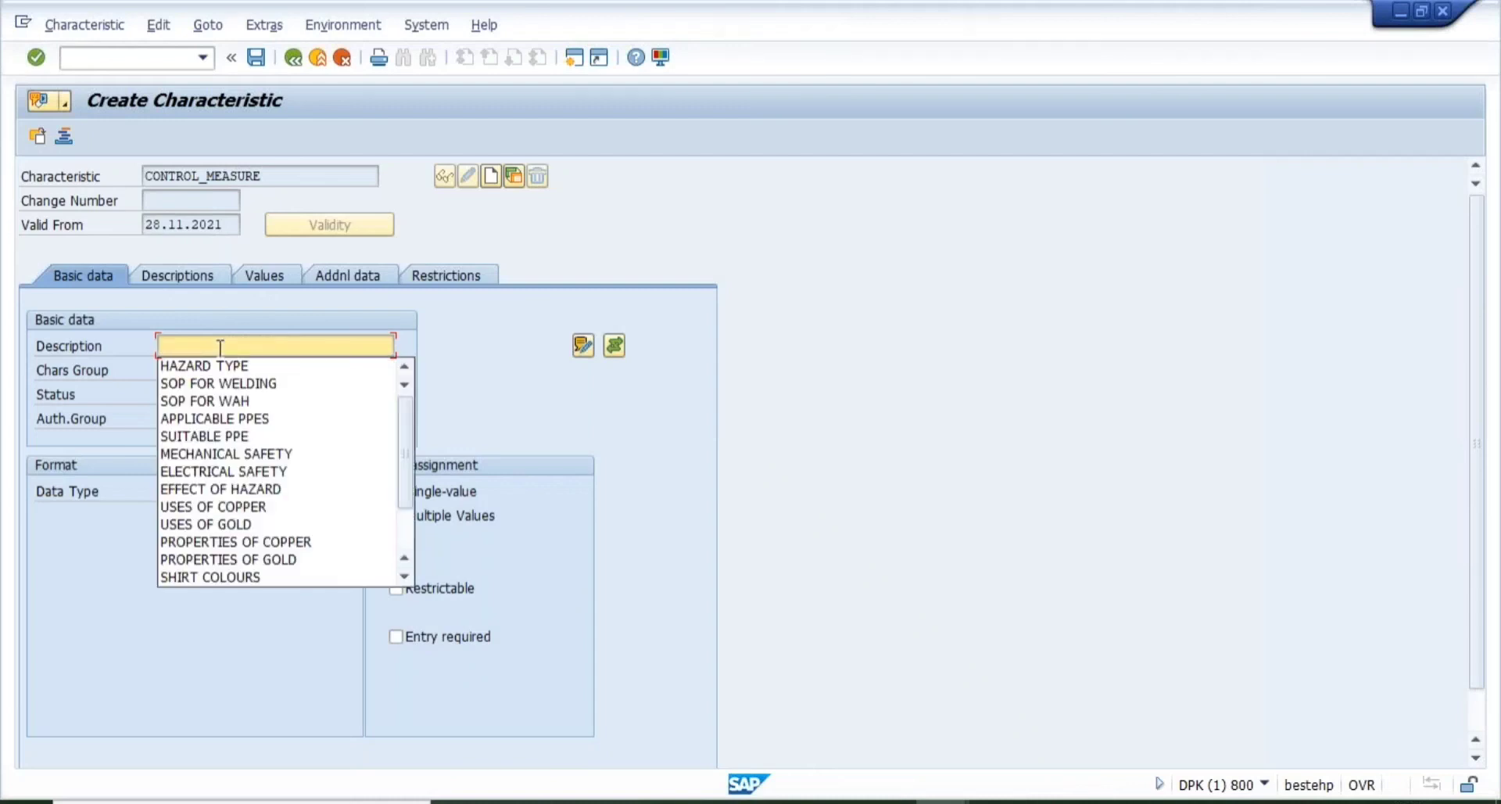
{"action": "type", "text": "CONTROL"}
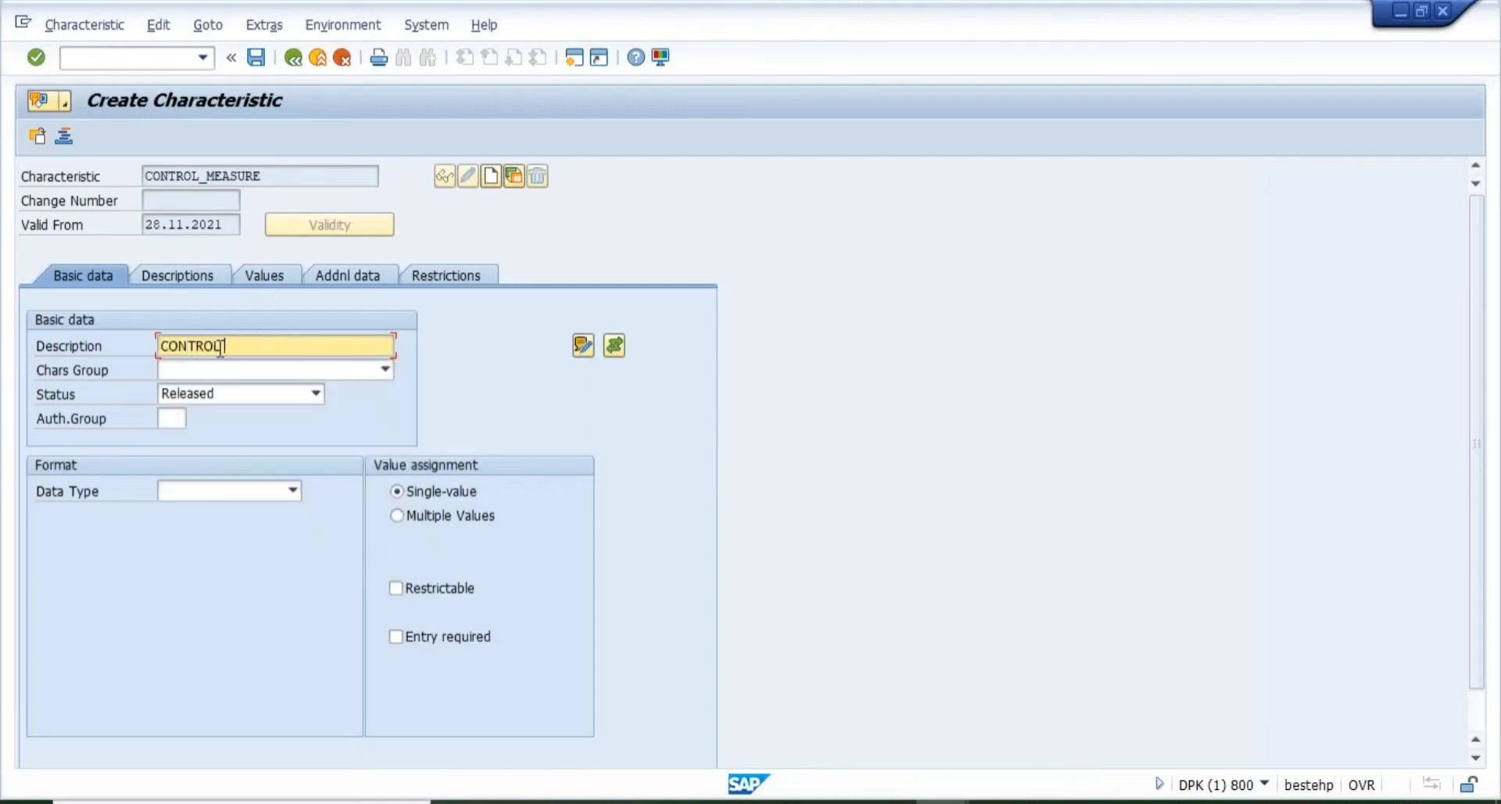
{"action": "type", "text": " MEASURE"}
{"action": "left_click", "coordinate": [174, 419]}
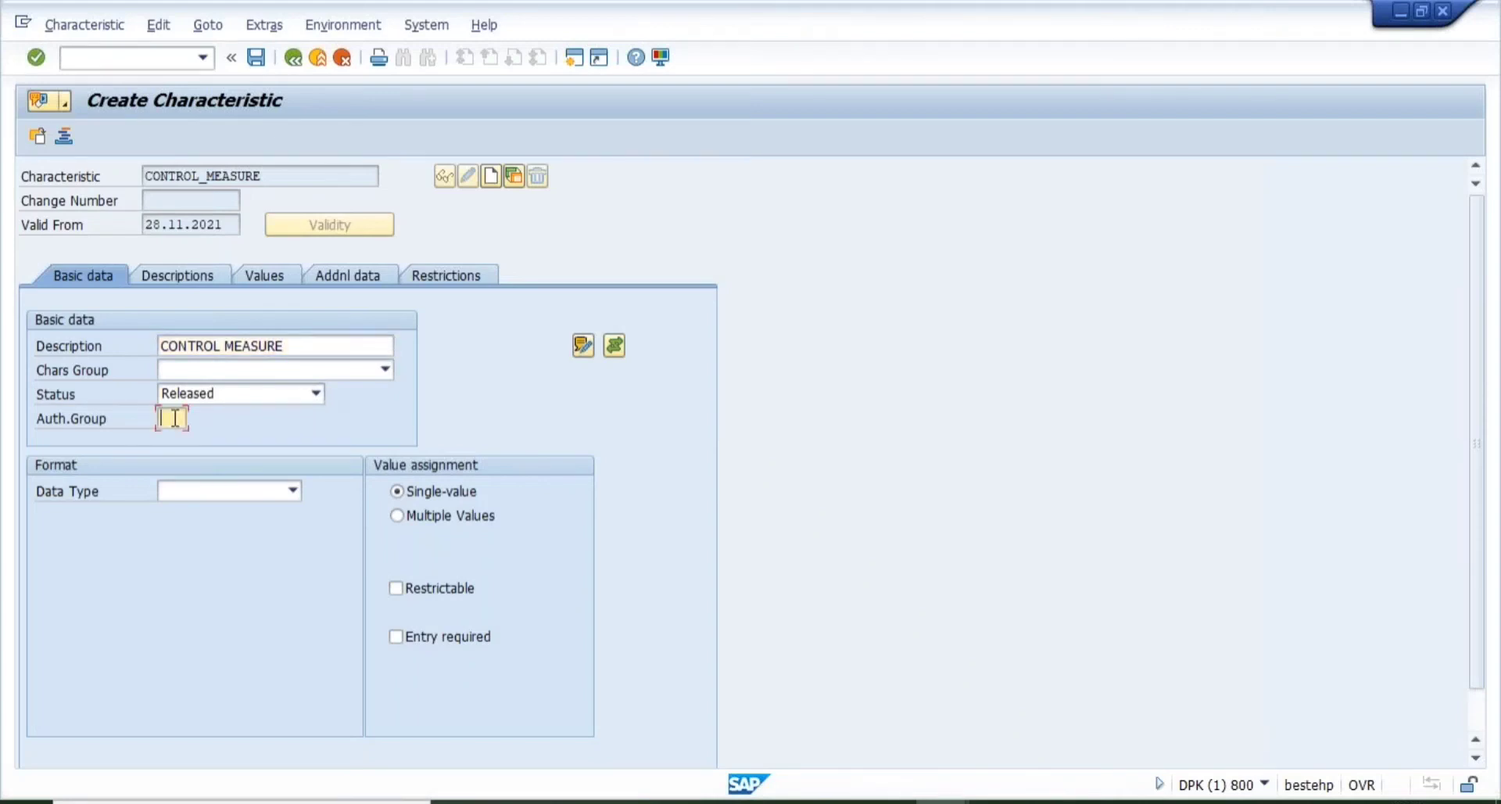
{"action": "type", "text": "ALL"}
{"action": "left_click", "coordinate": [200, 492]}
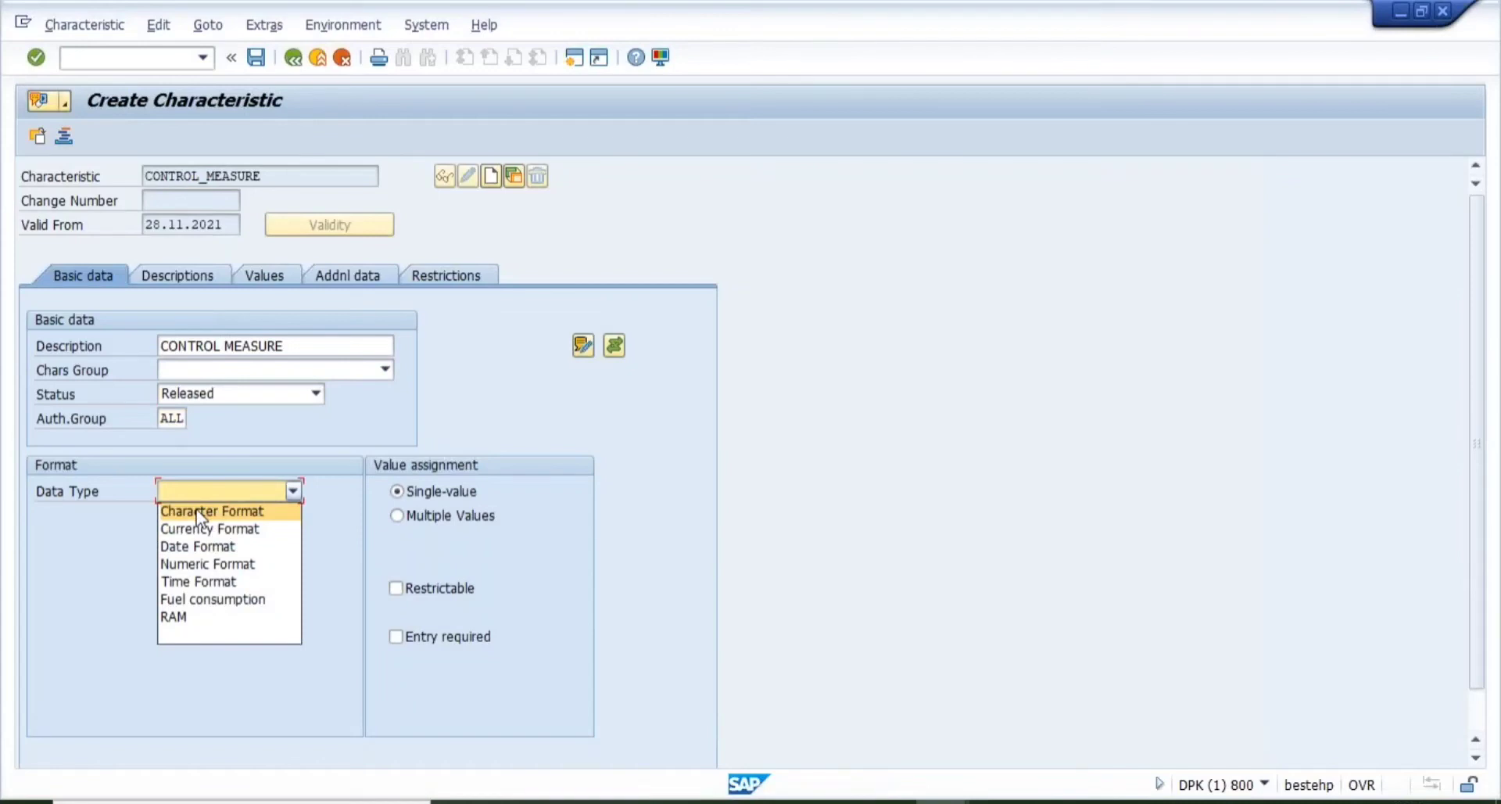
{"action": "left_click", "coordinate": [200, 512]}
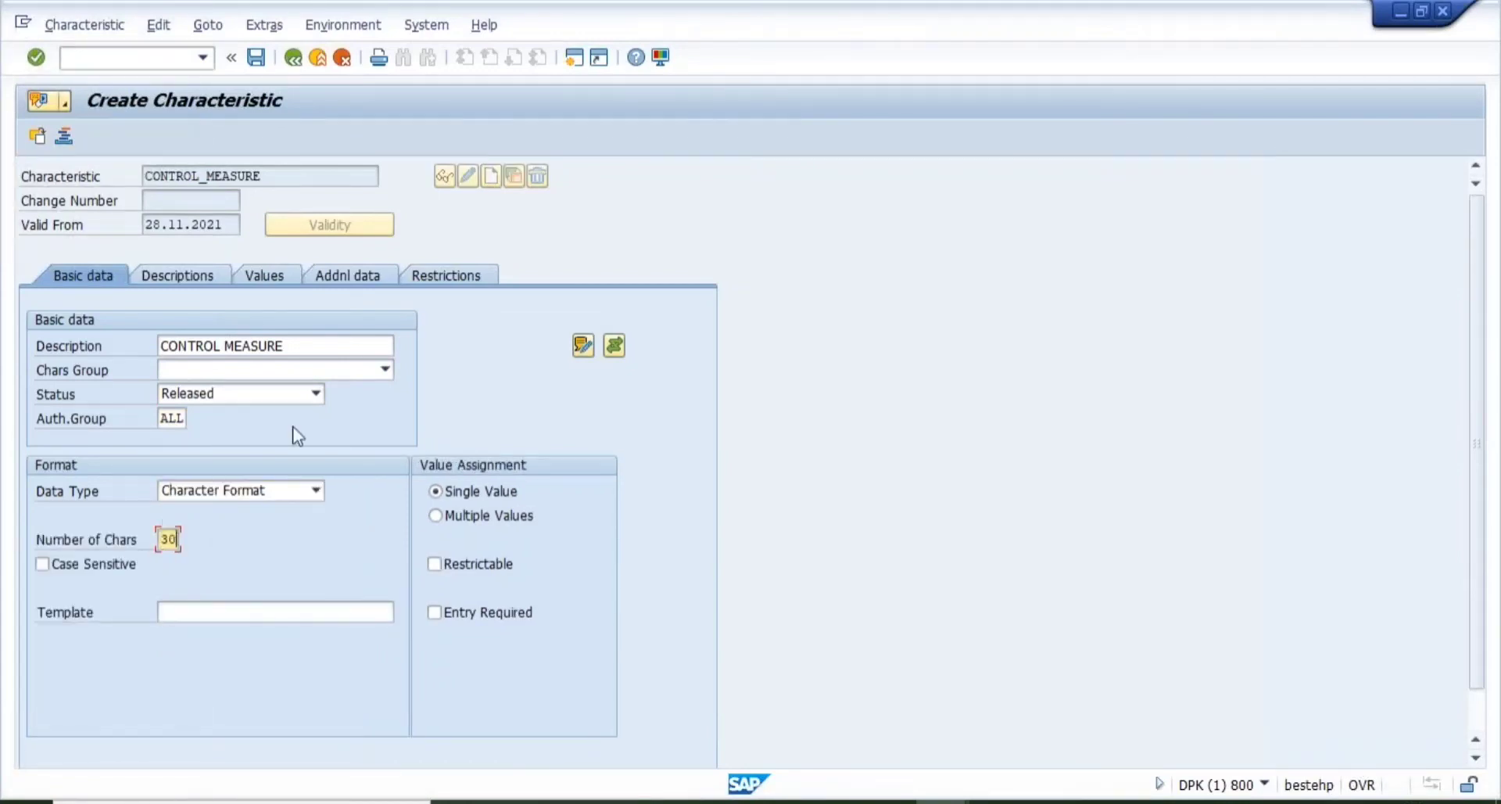
{"action": "left_click", "coordinate": [201, 278]}
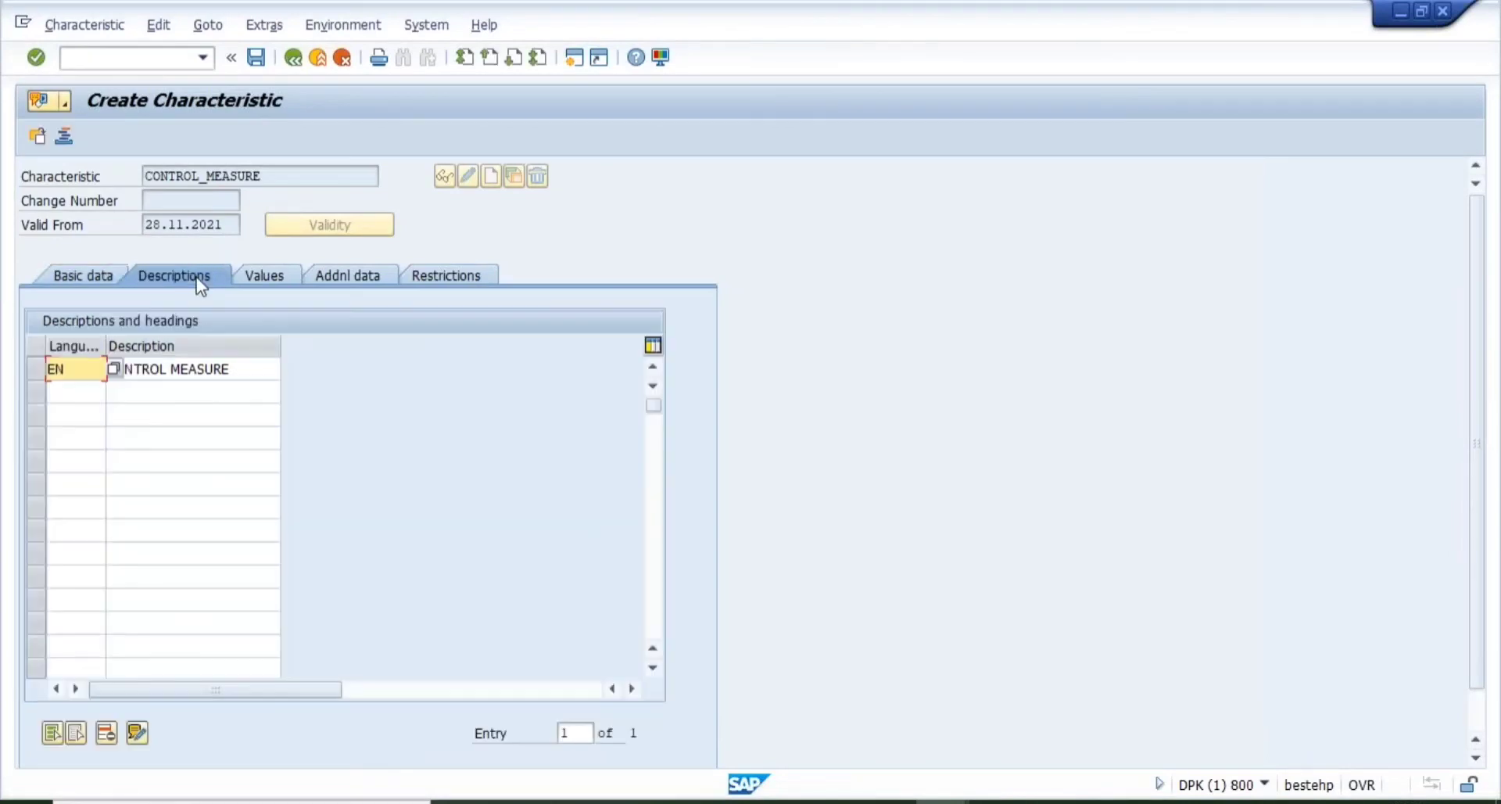
{"action": "left_click", "coordinate": [248, 366]}
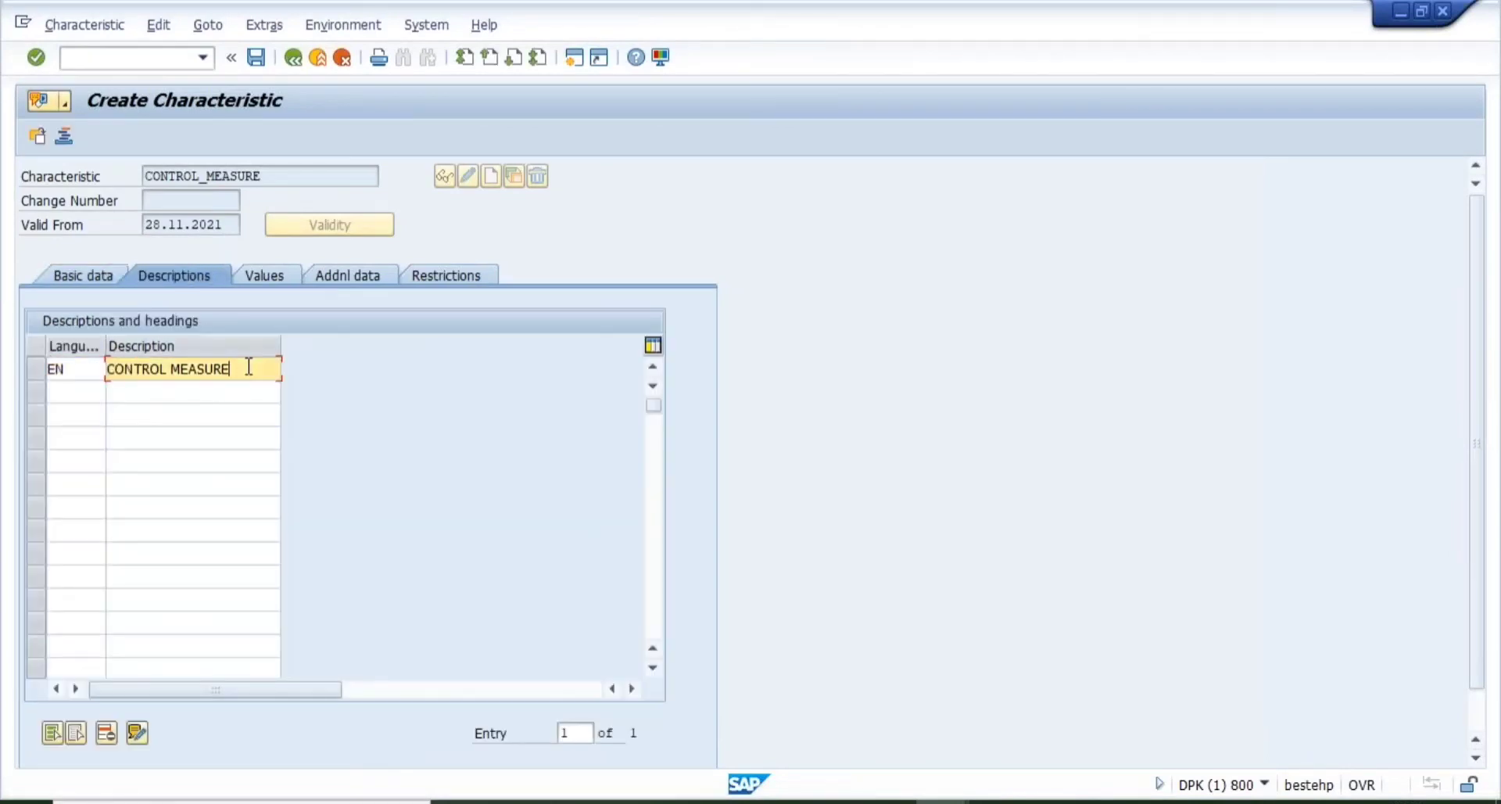
- Add allowed values 01 LOTO SYSTEM and 02 MACHINE GUARD SYSTEM
{"action": "left_click", "coordinate": [279, 277]}
{"action": "type", "text": "01"}
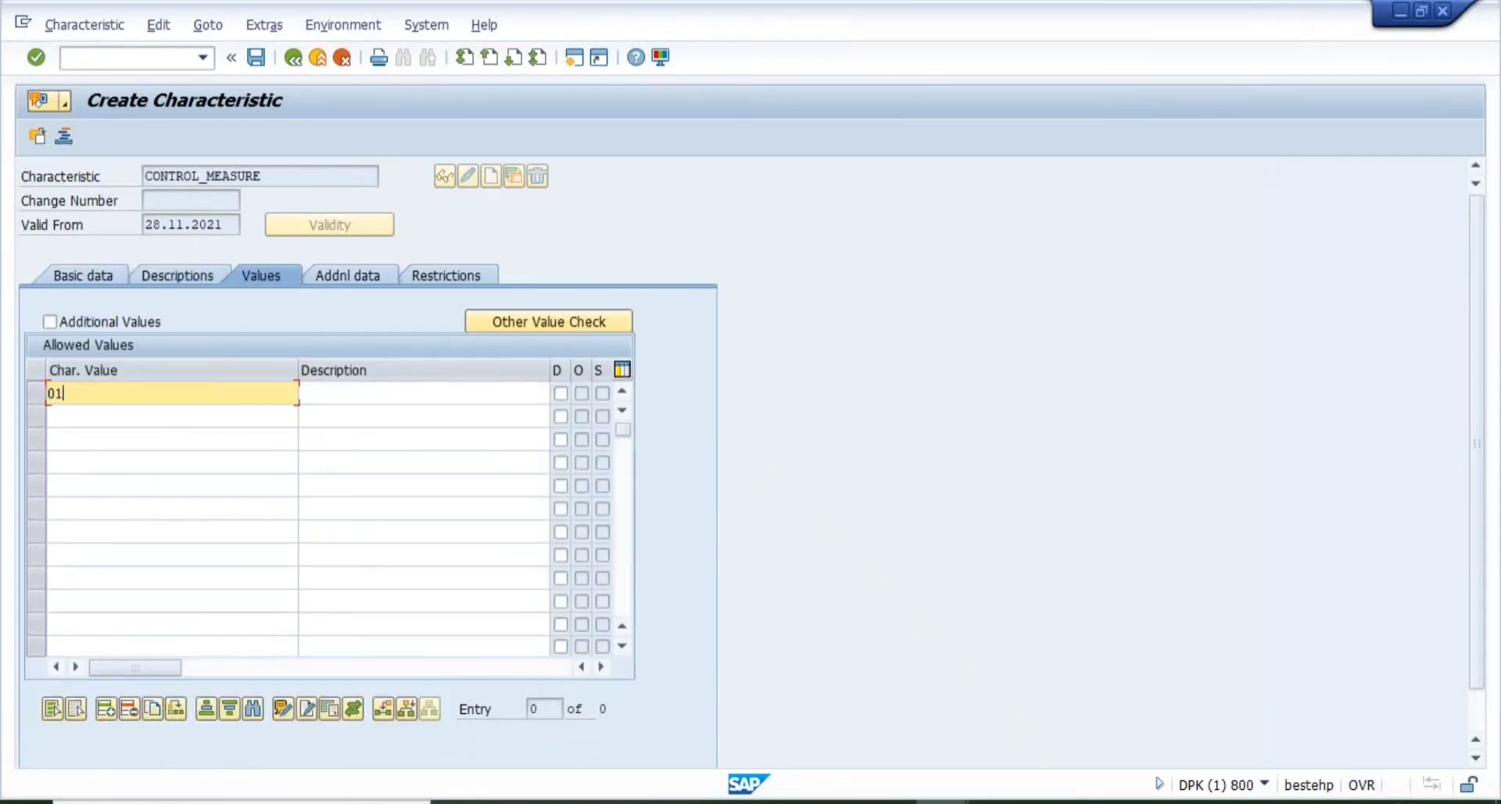
{"action": "key", "text": "Tab"}
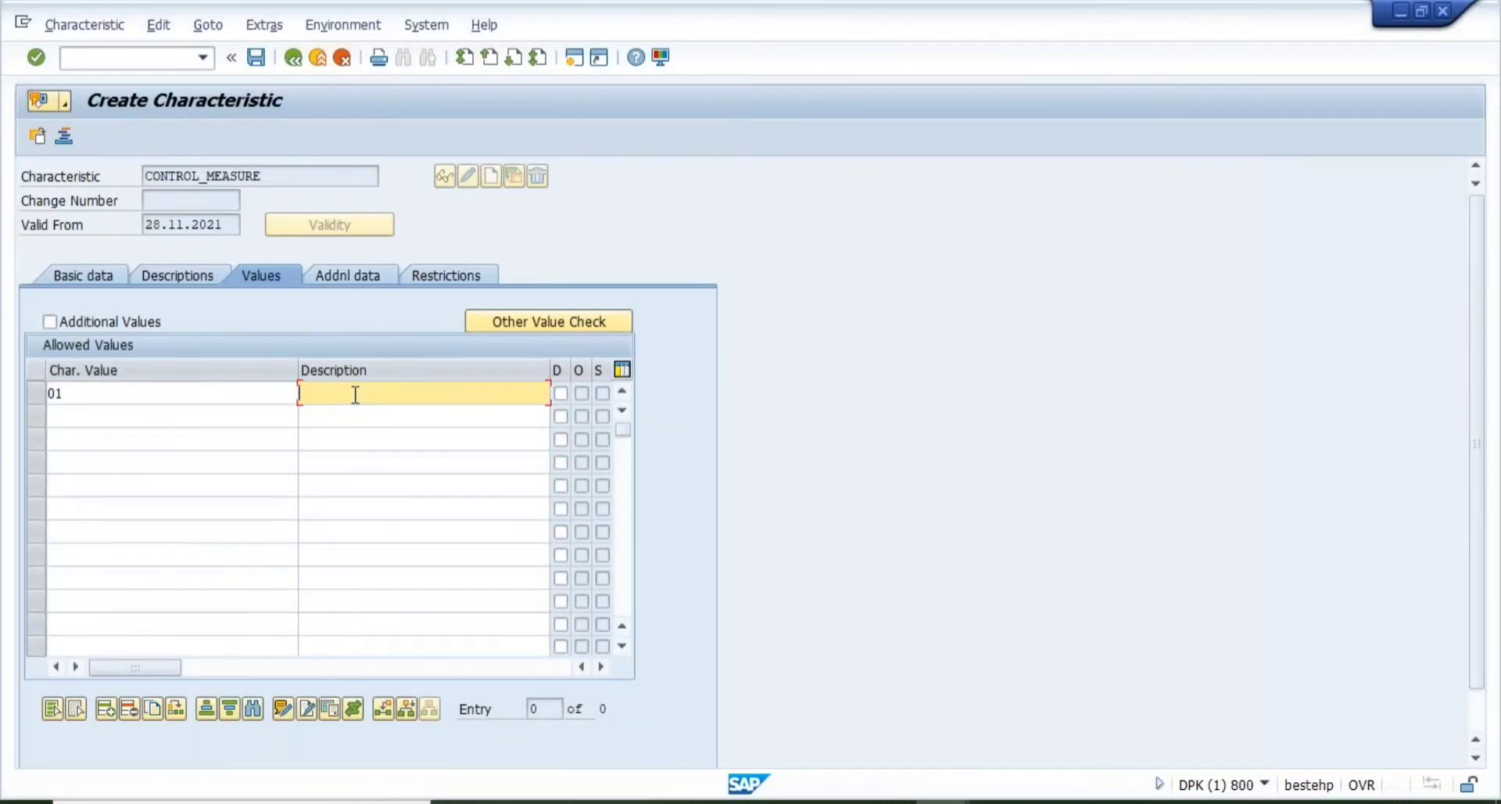
{"action": "type", "text": "LOTO SYSTEM"}
{"action": "key", "text": "Return"}
{"action": "type", "text": "02"}
{"action": "key", "text": "Tab"}
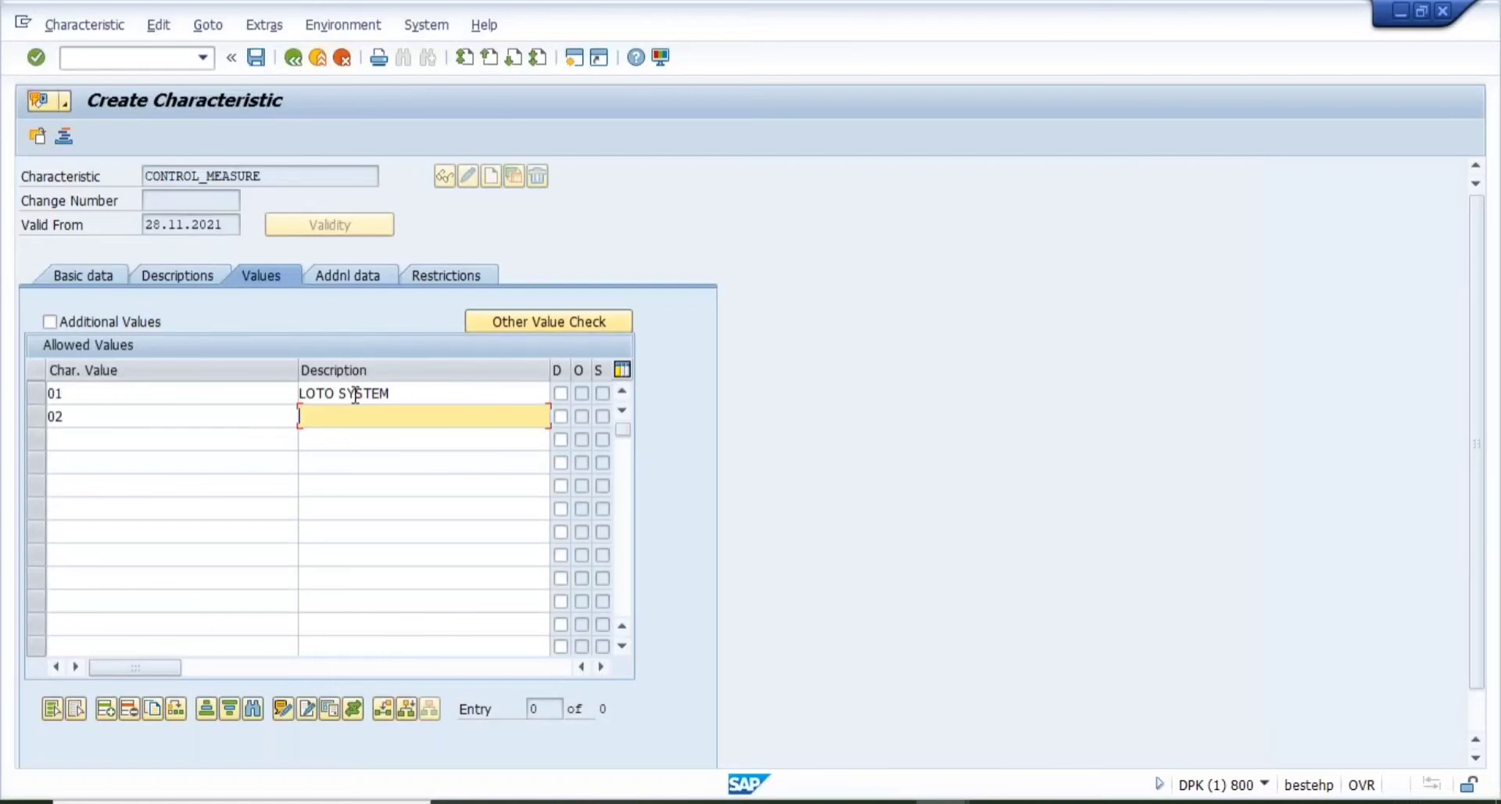
{"action": "type", "text": "MACHINE GUARD SYSTEM"}
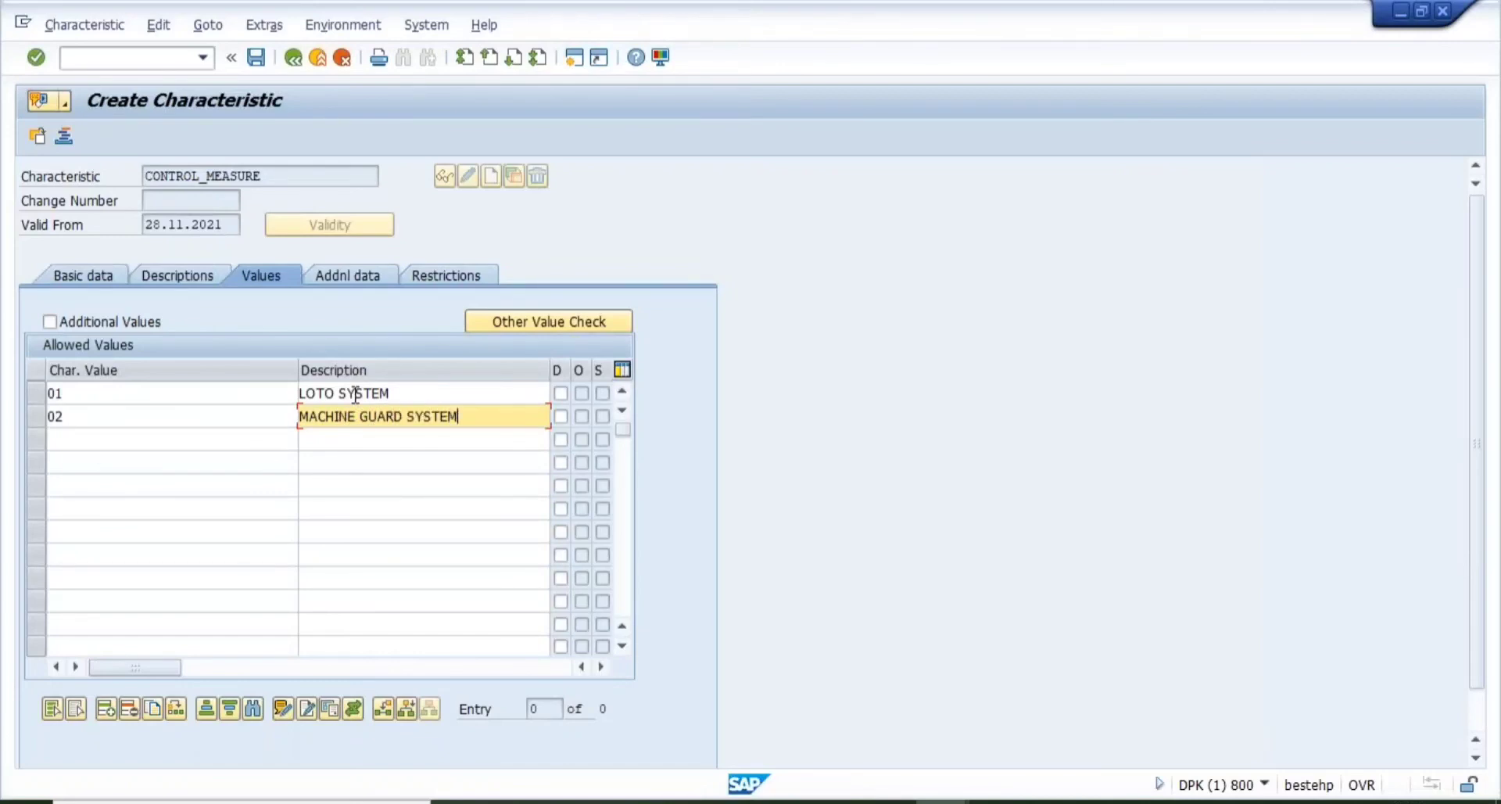
{"action": "key", "text": "Tab"}
{"action": "key", "text": "Tab"}
{"action": "key", "text": "Tab"}
{"action": "key", "text": "Tab"}
- Add allowed values 03 PPE and 04 APRON/MASK/GLOVES
{"action": "type", "text": "03"}
{"action": "key", "text": "Tab"}
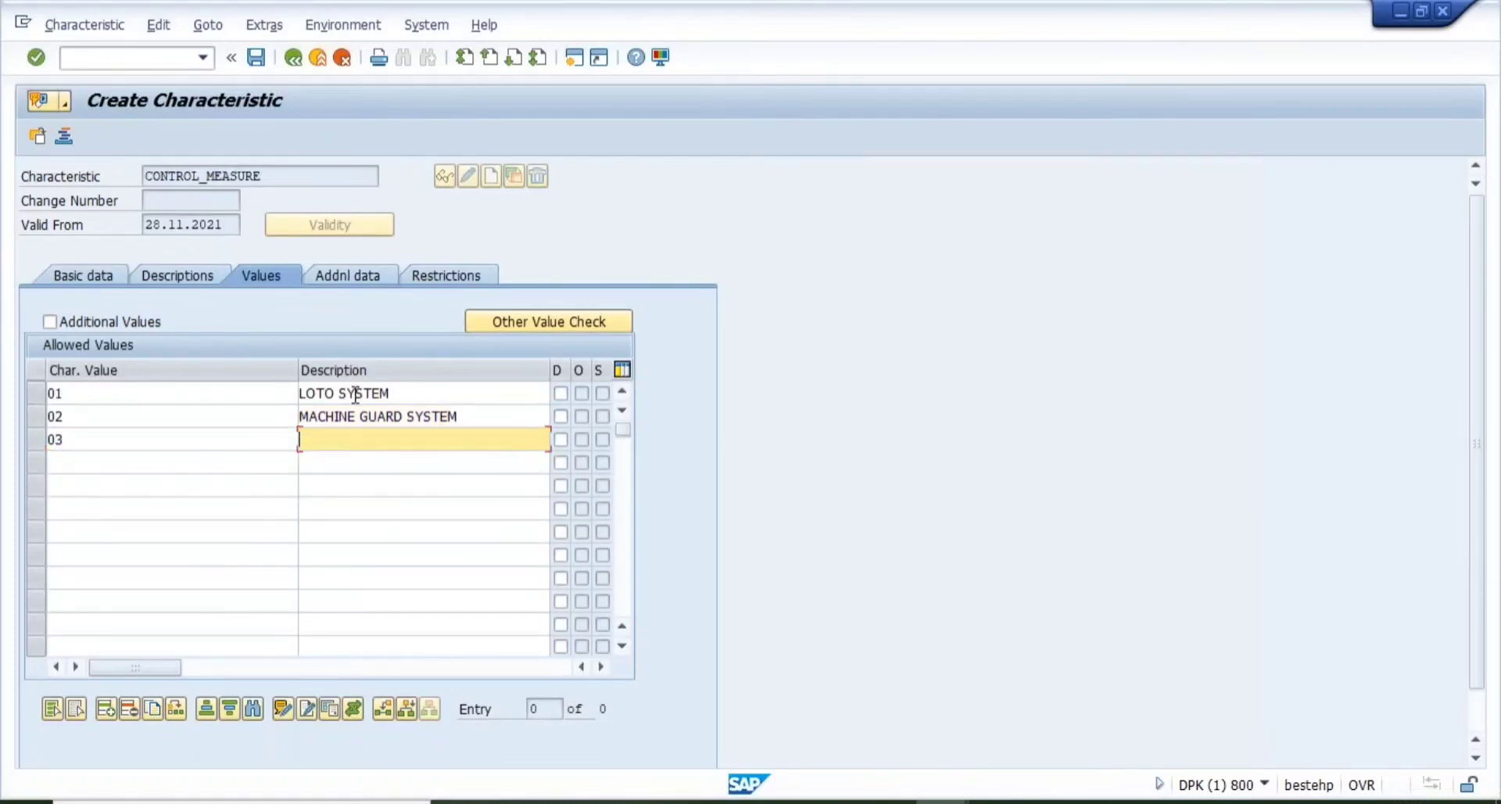
{"action": "type", "text": "PPE"}
{"action": "key", "text": "Tab"}
{"action": "key", "text": "Tab"}
{"action": "key", "text": "Tab"}
{"action": "key", "text": "Tab"}
{"action": "type", "text": "04"}
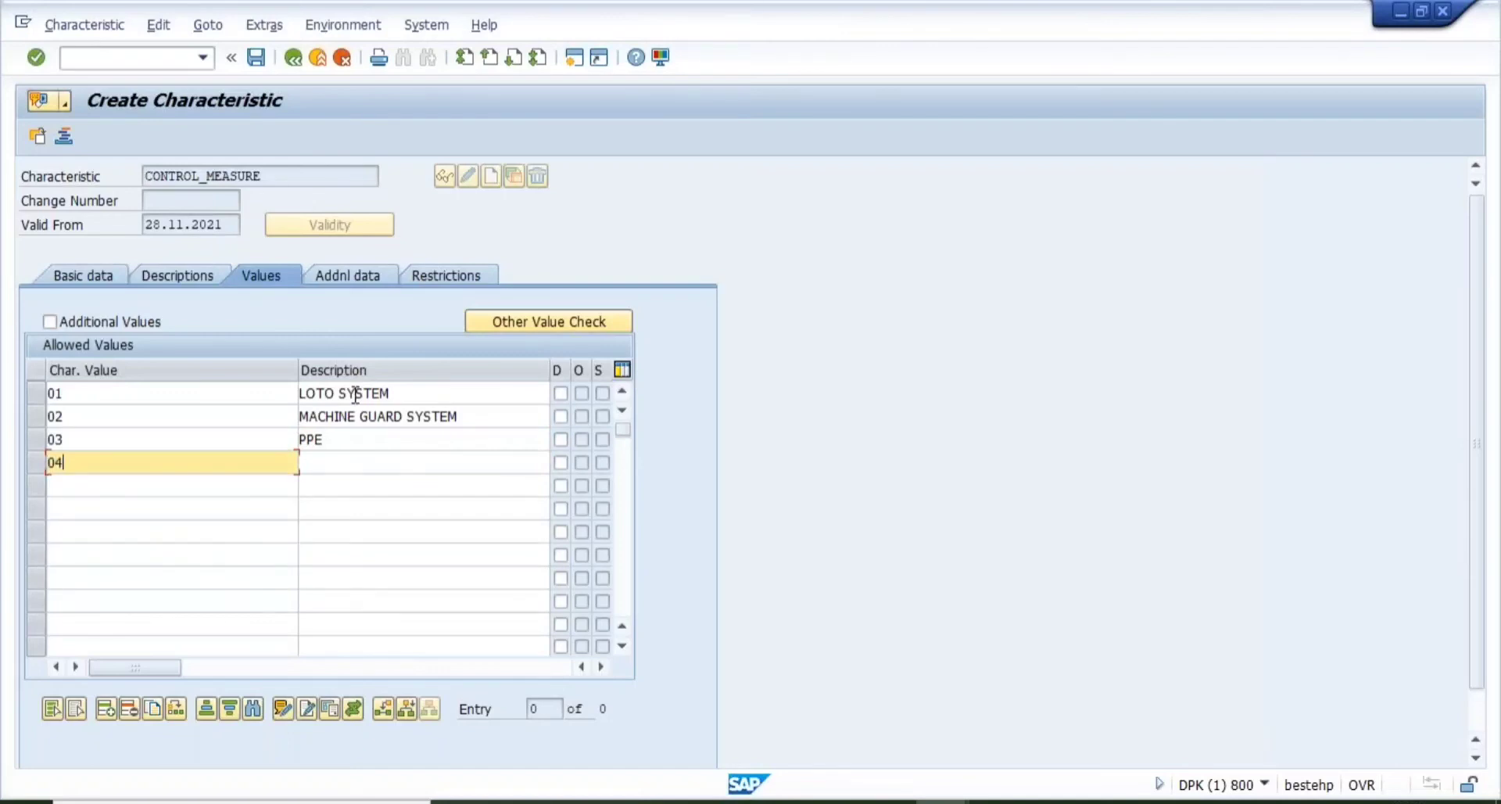
{"action": "key", "text": "Tab"}
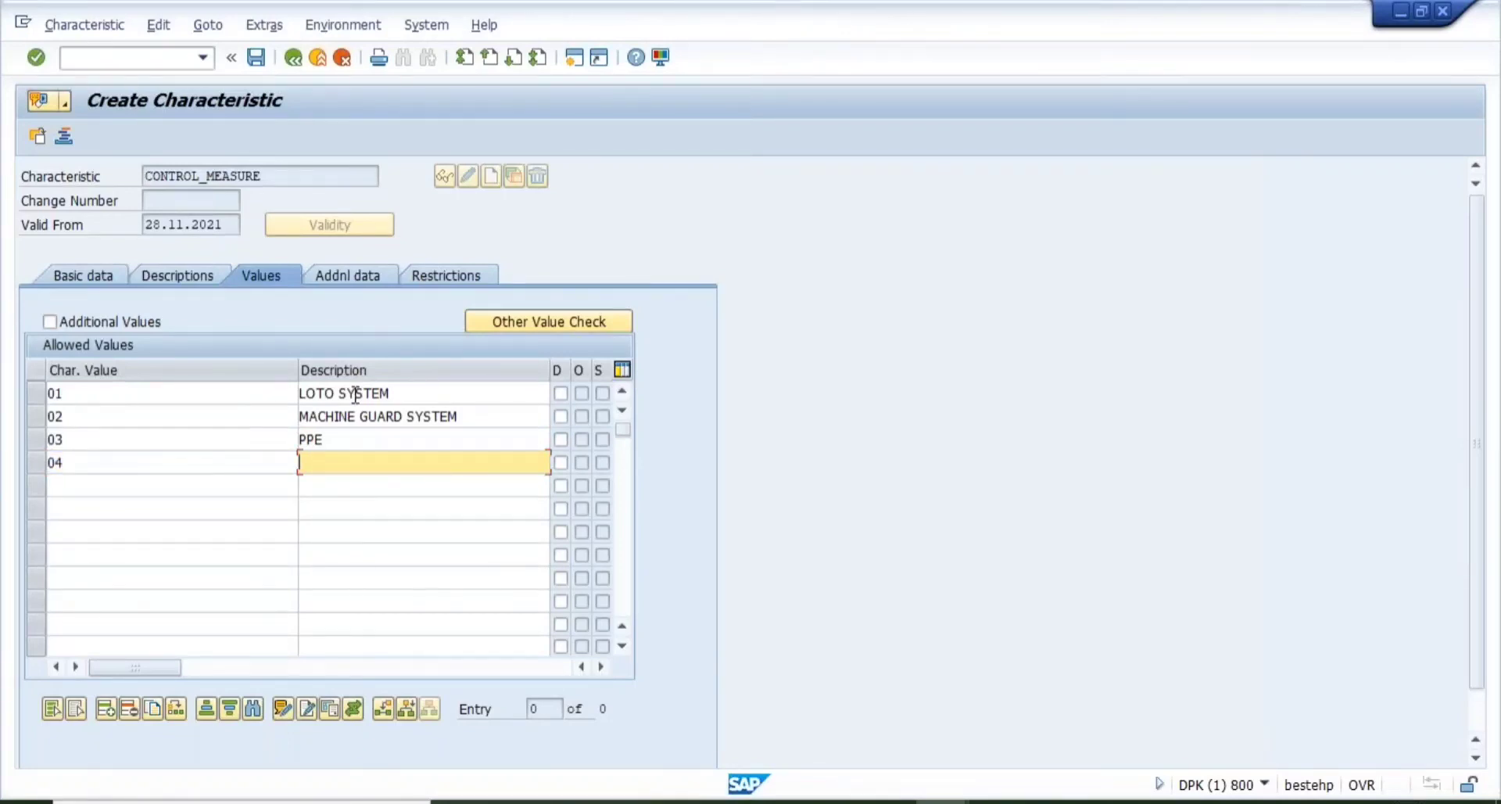
{"action": "type", "text": "APRO"}
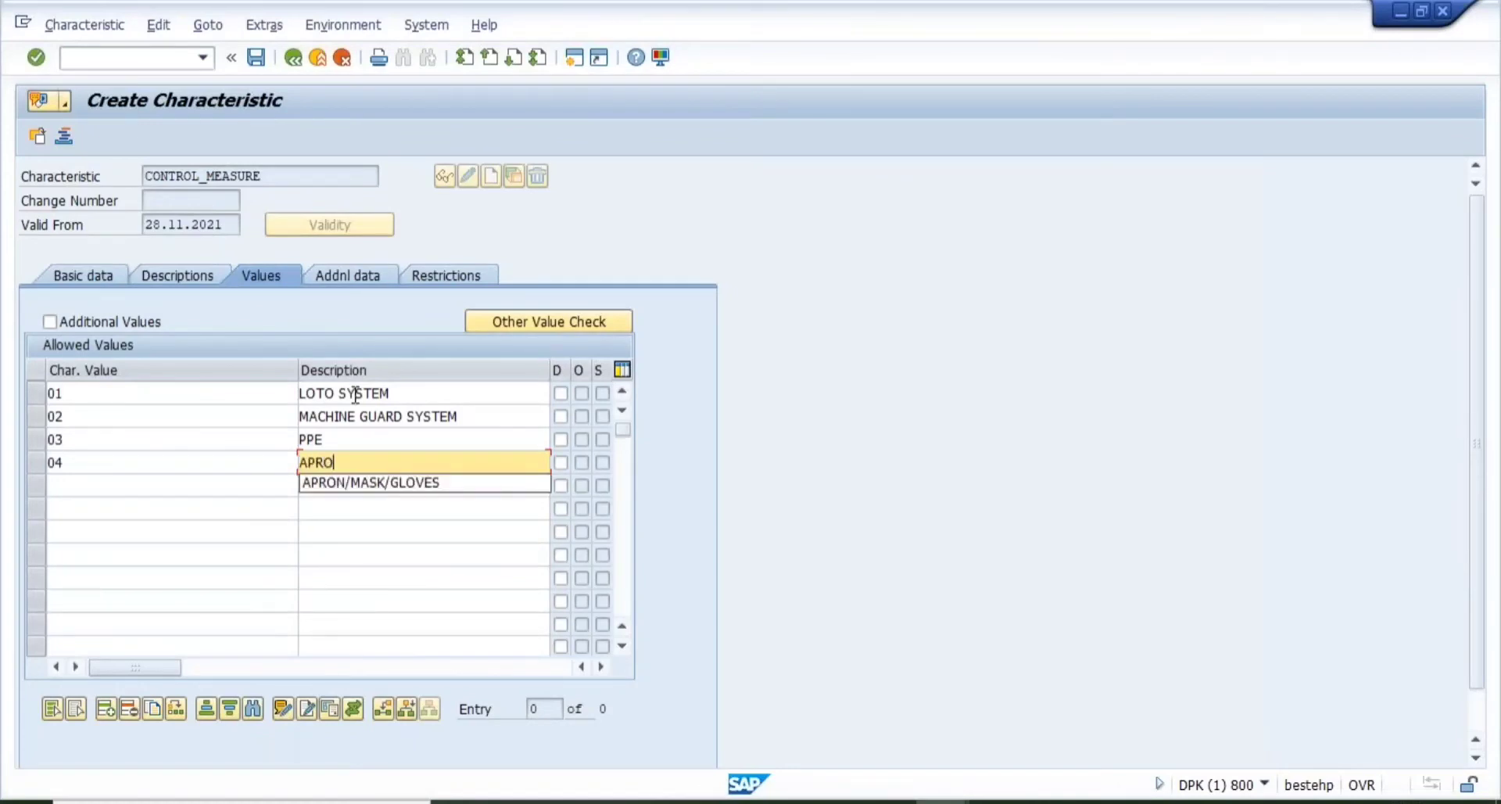
{"action": "key", "text": "Down"}
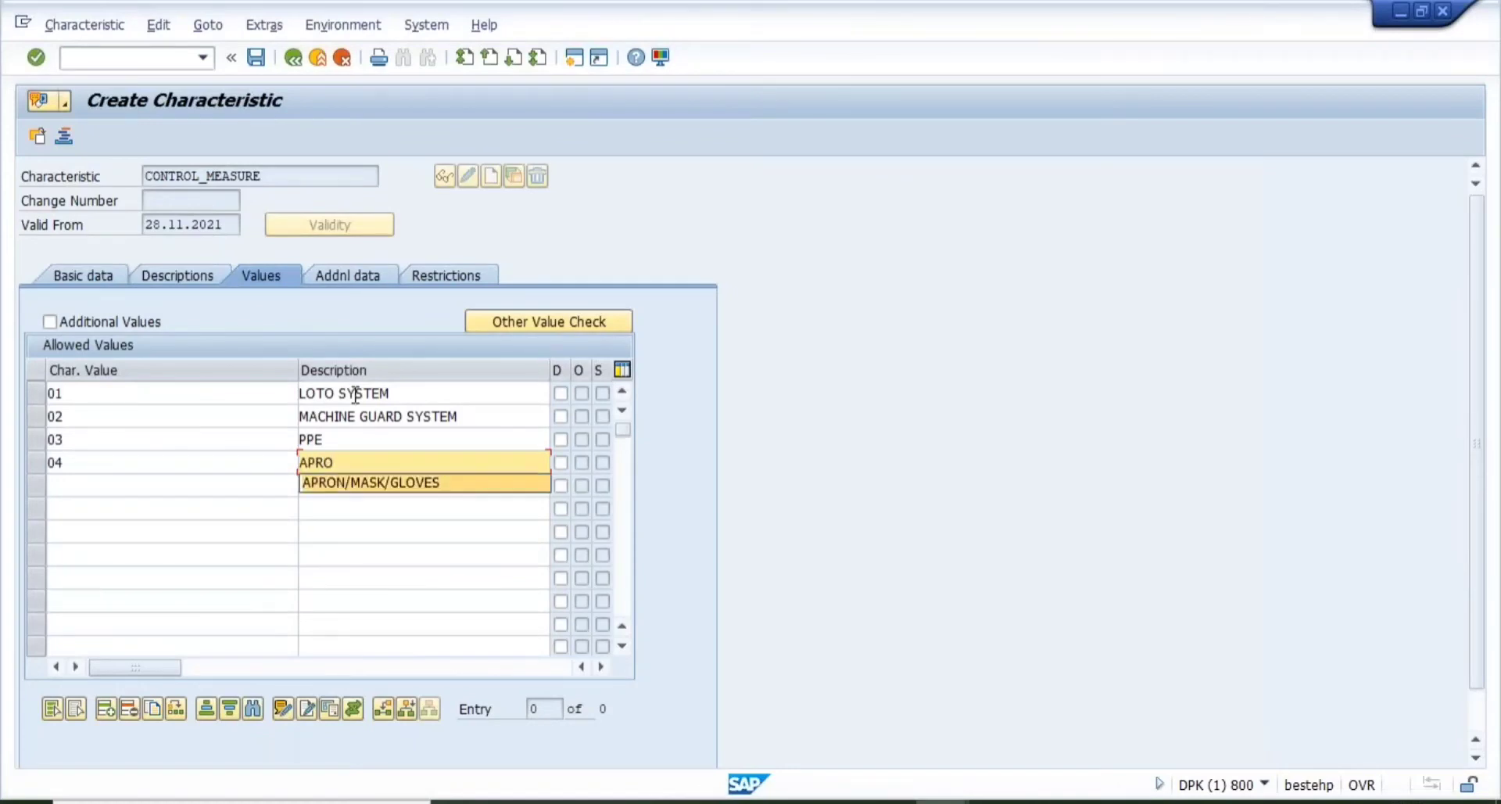
{"action": "key", "text": "Return"}
{"action": "key", "text": "Return"}
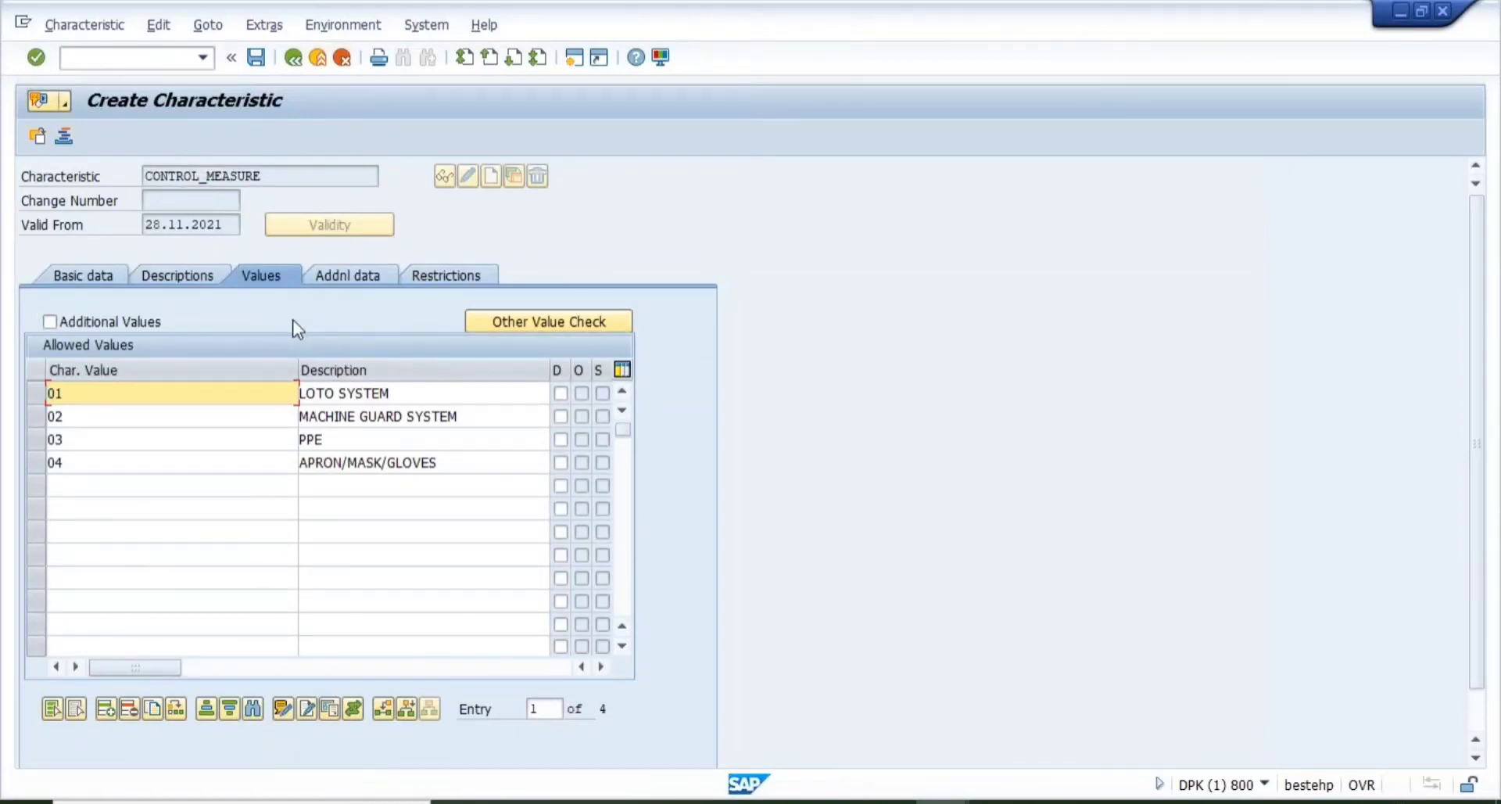
- Restrict the characteristic to class type 100 under Additional data
{"action": "left_click", "coordinate": [313, 278]}
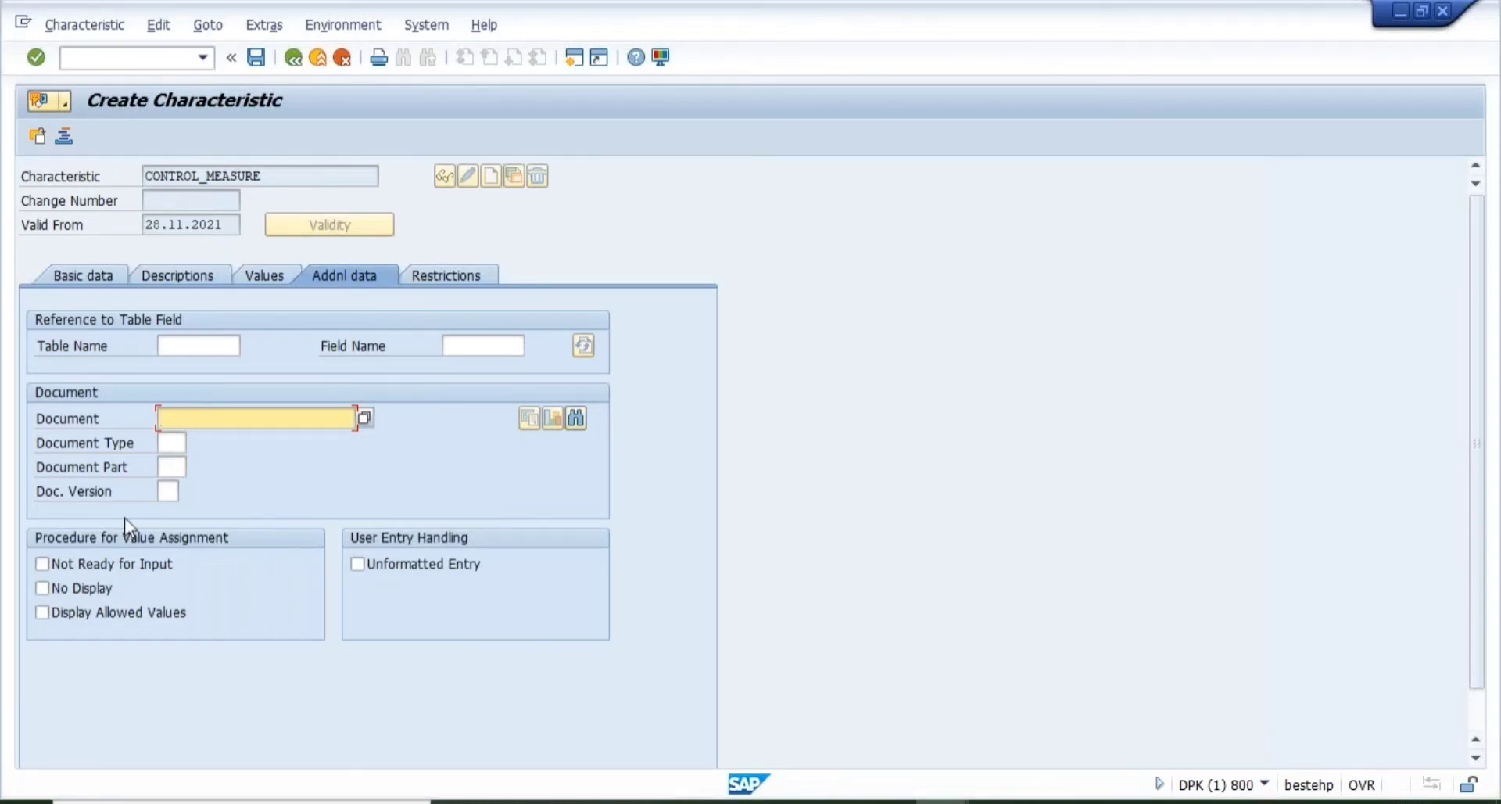
{"action": "left_click", "coordinate": [462, 274]}
{"action": "type", "text": "100"}
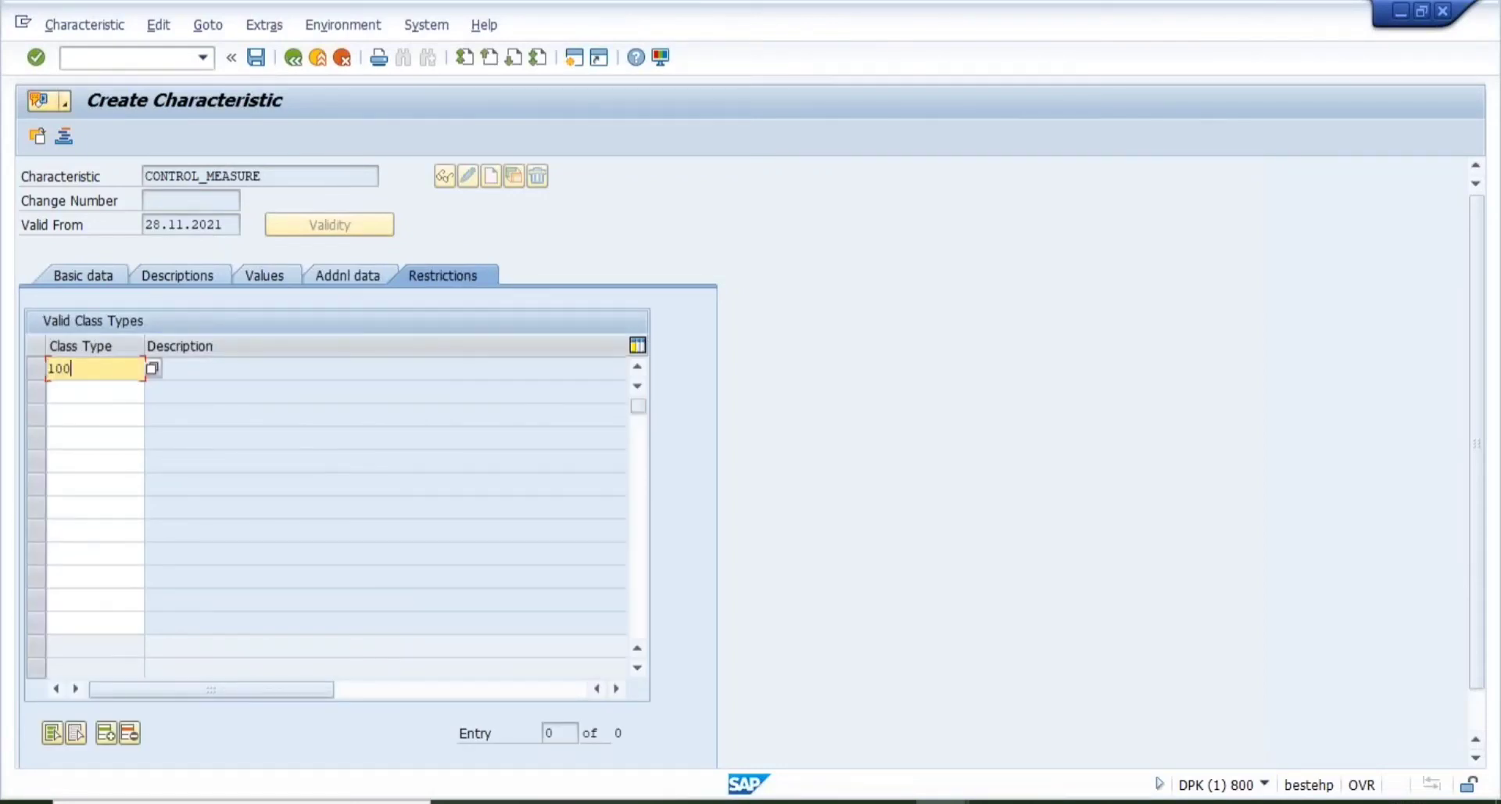
{"action": "key", "text": "Return"}
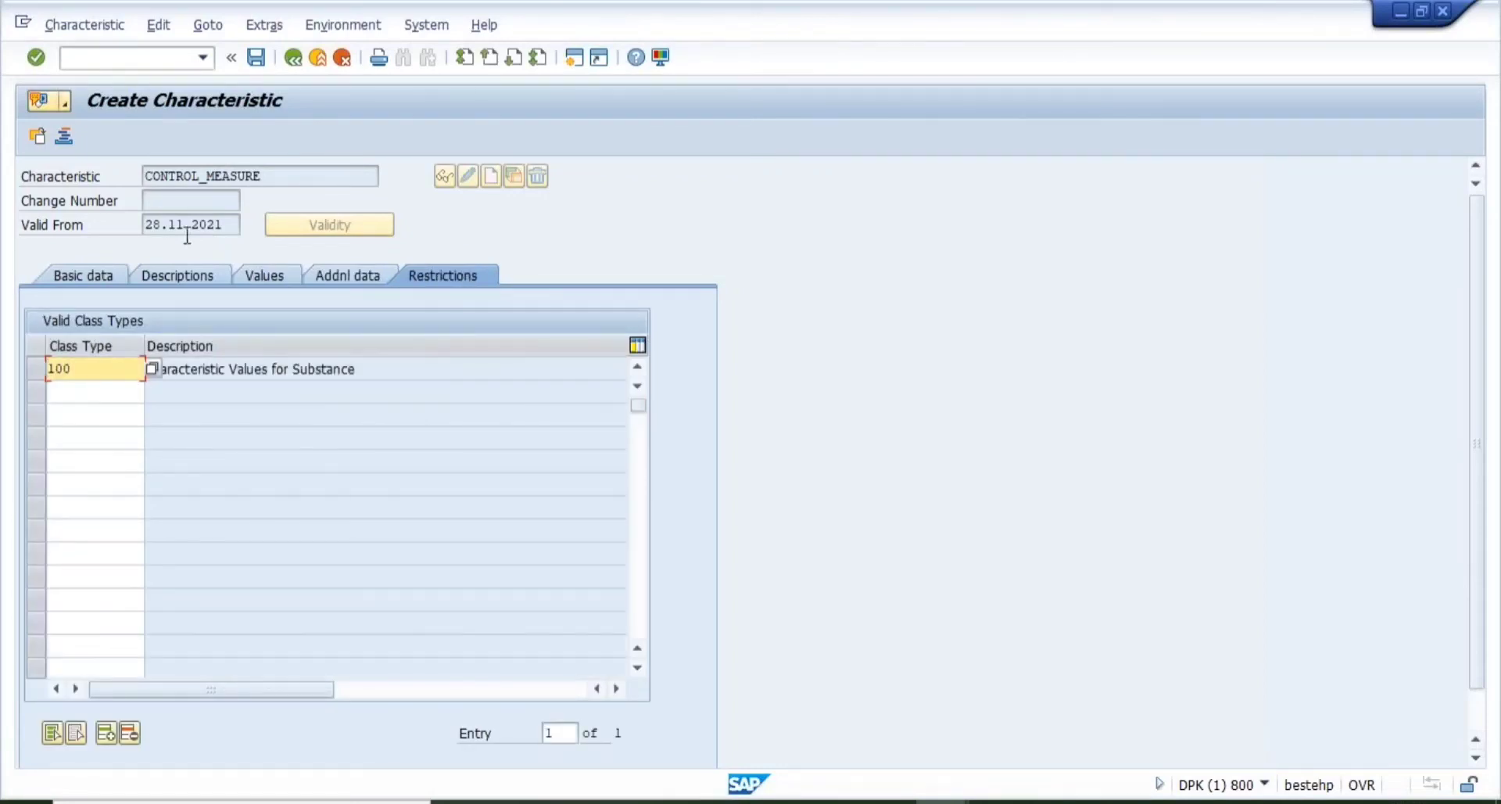
- Save the CONTROL_MEASURE characteristic and switch to the Notepad notes
{"action": "left_click", "coordinate": [69, 275]}
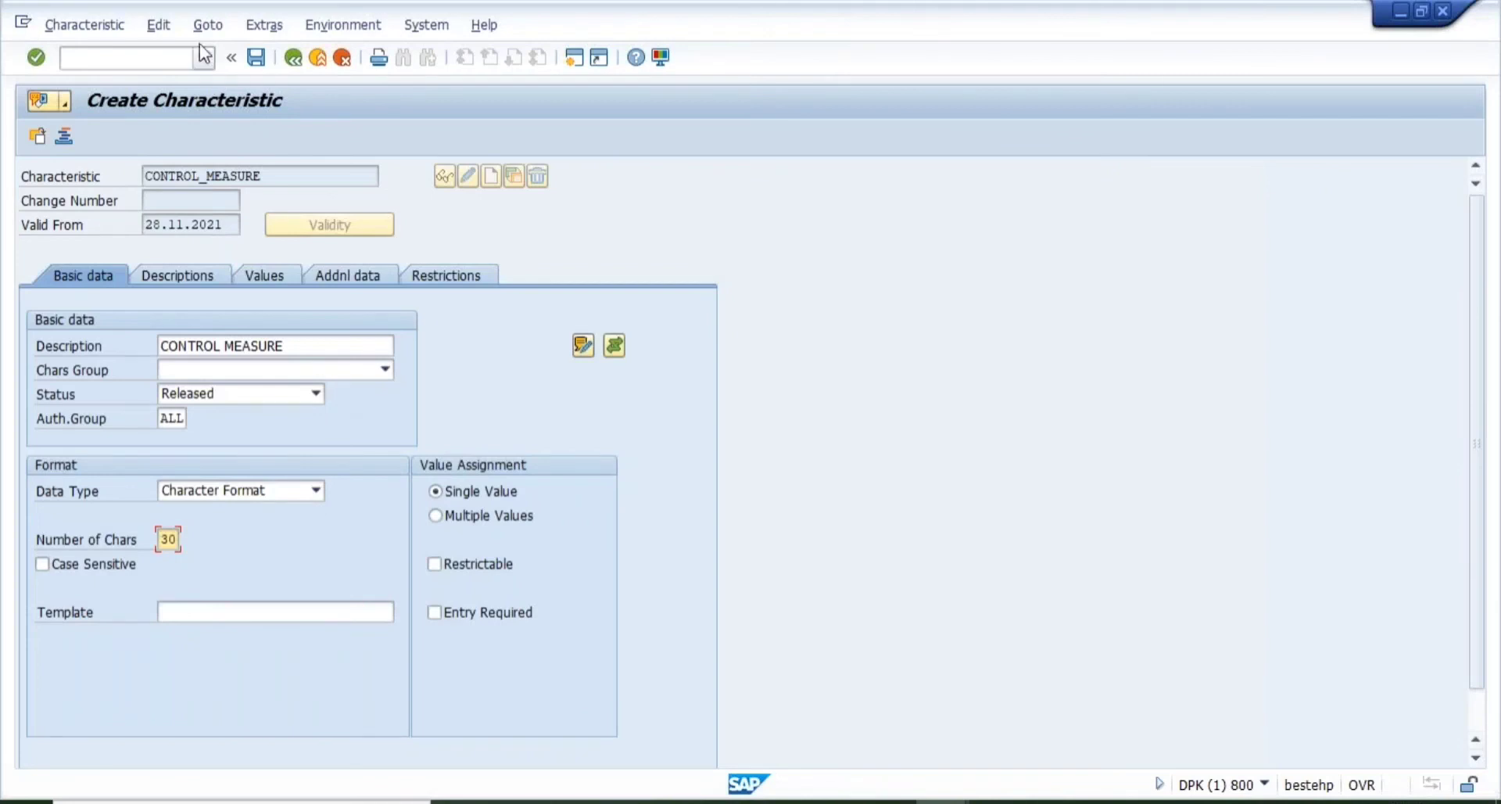
{"action": "left_click", "coordinate": [256, 58]}
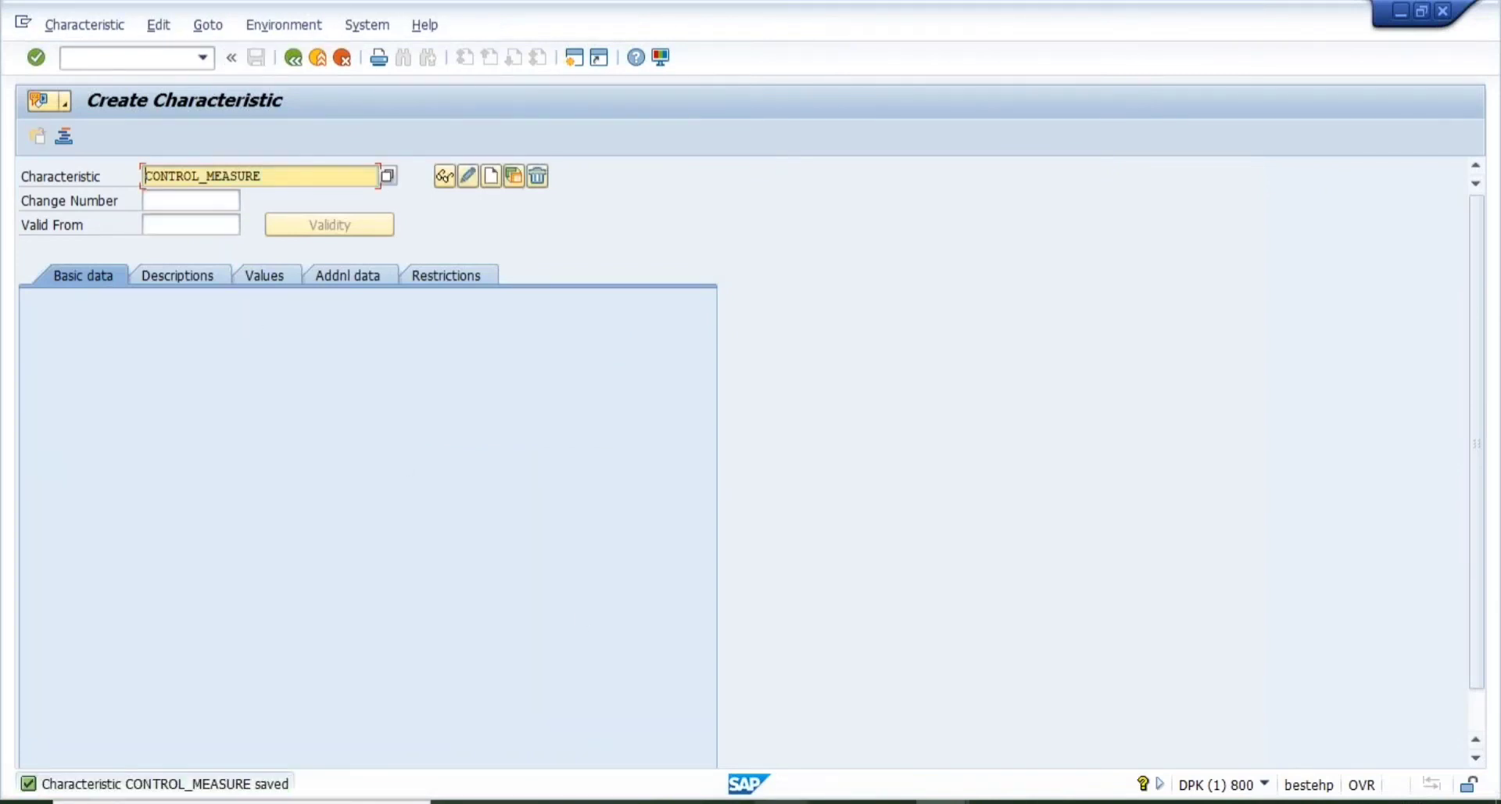
{"action": "key", "text": "alt+Tab"}
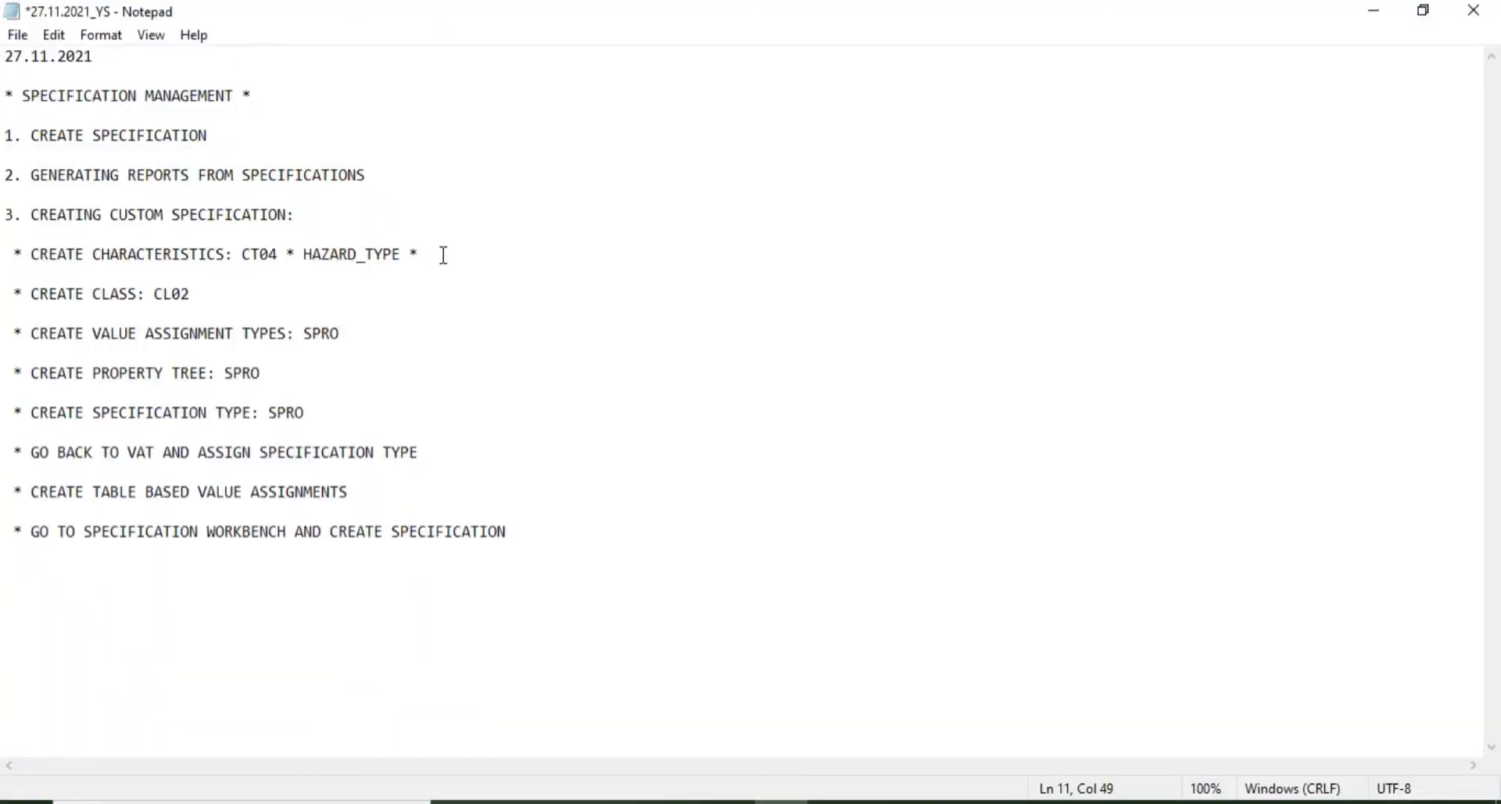
- Note CONTROL_MEASURE after HAZARD_TYPE and mark the CL02 line with '*'
{"action": "type", "text": "CONTROL_MEASURE"}
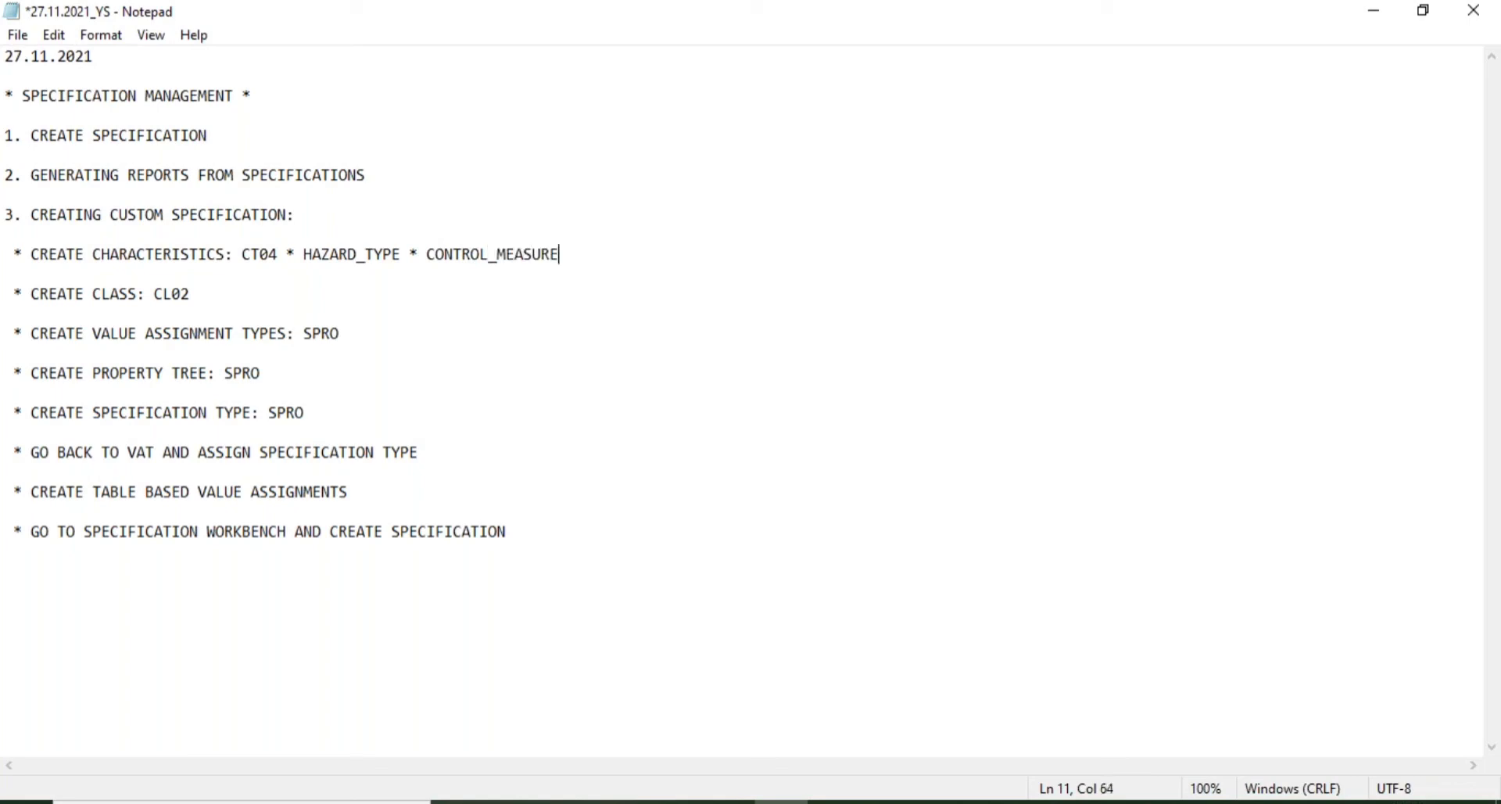
{"action": "mouse_move", "coordinate": [930, 793]}
{"action": "key", "text": "Down"}
{"action": "left_click", "coordinate": [232, 289]}
{"action": "type", "text": "*"}
- Run /NCL02 and enter ZHAZ_CLASS as the class name
{"action": "left_click", "coordinate": [996, 731]}
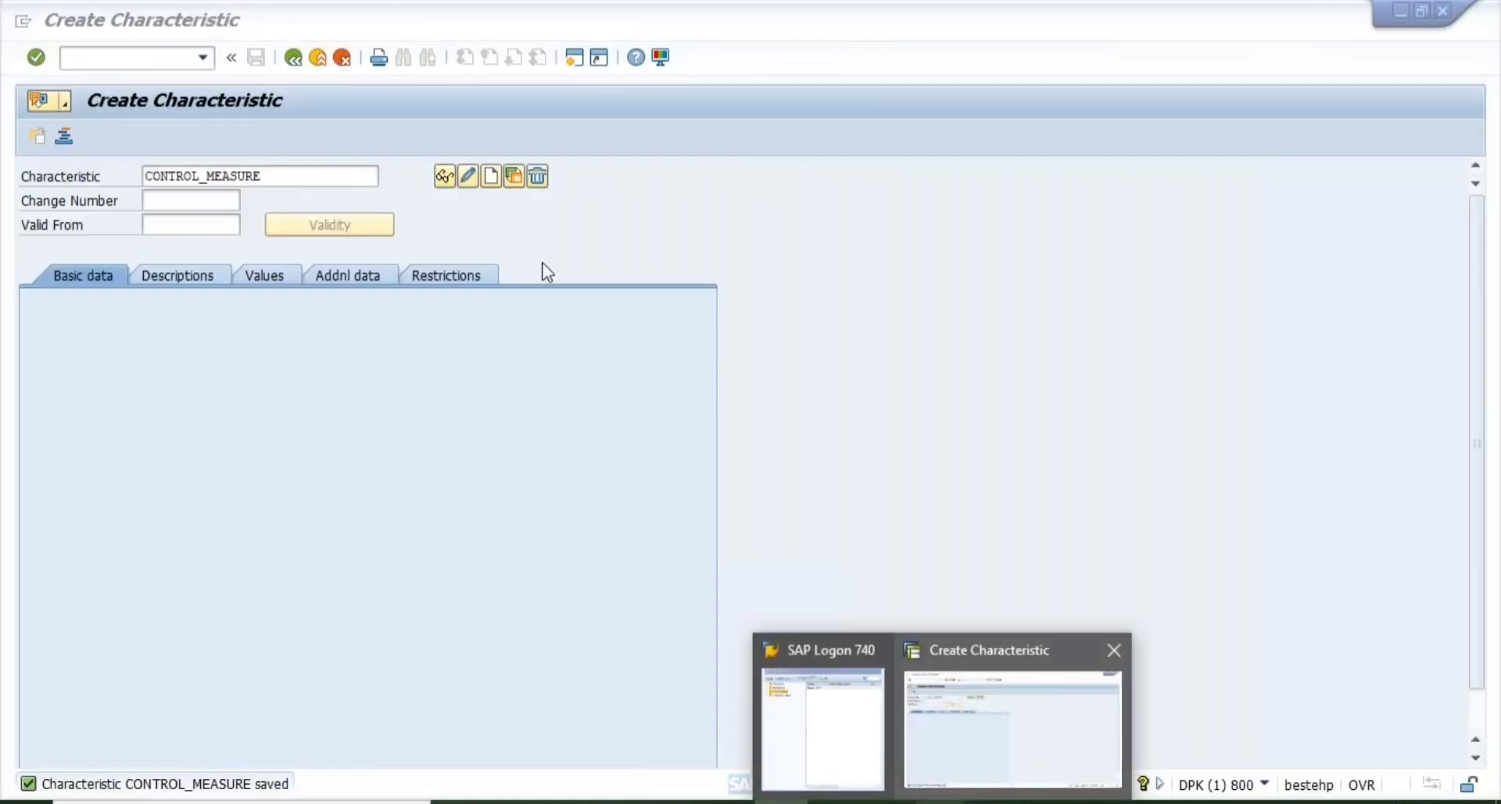
{"action": "type", "text": "/NCL02"}
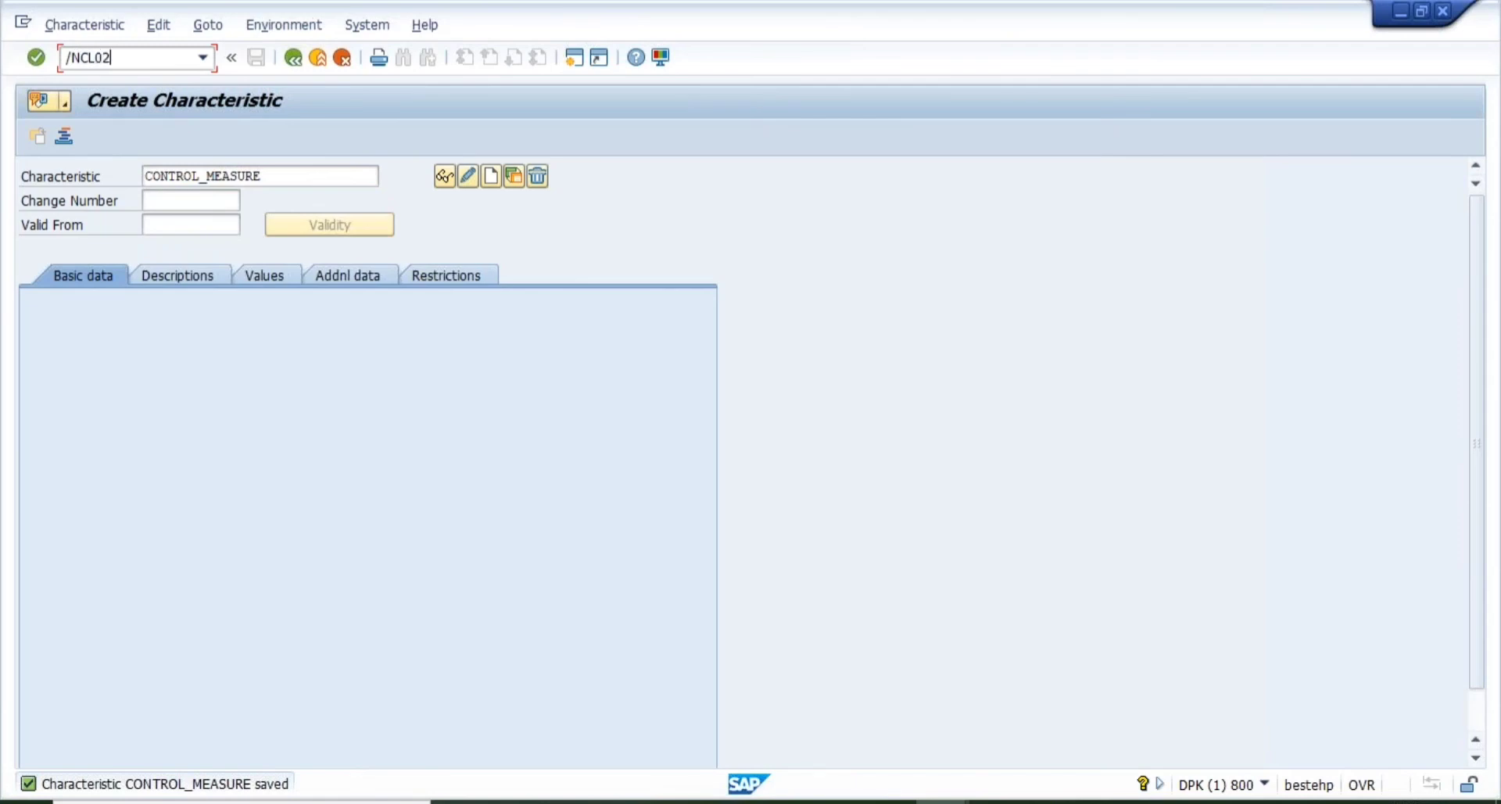
{"action": "key", "text": "Return"}
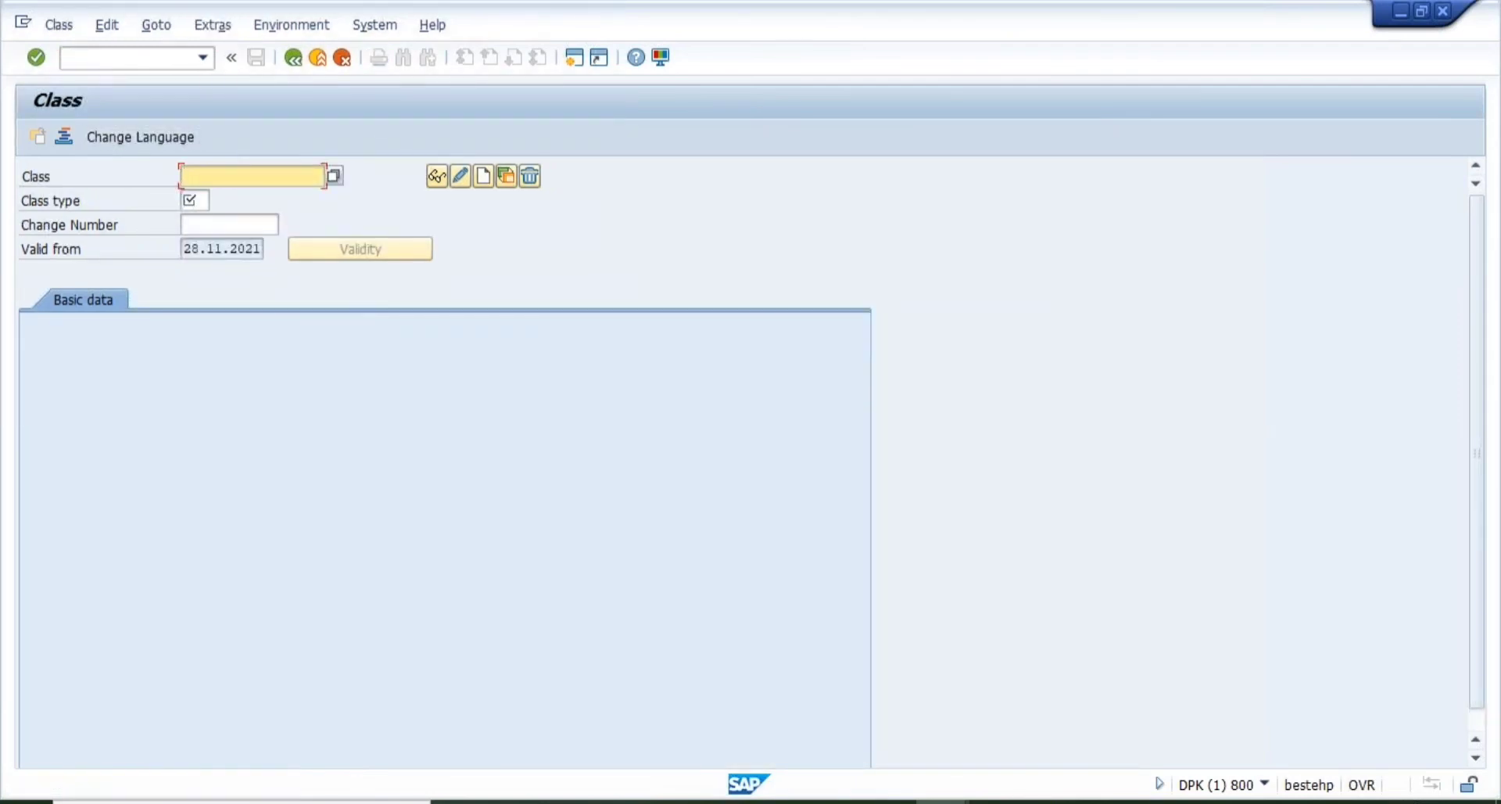
{"action": "type", "text": "Z"}
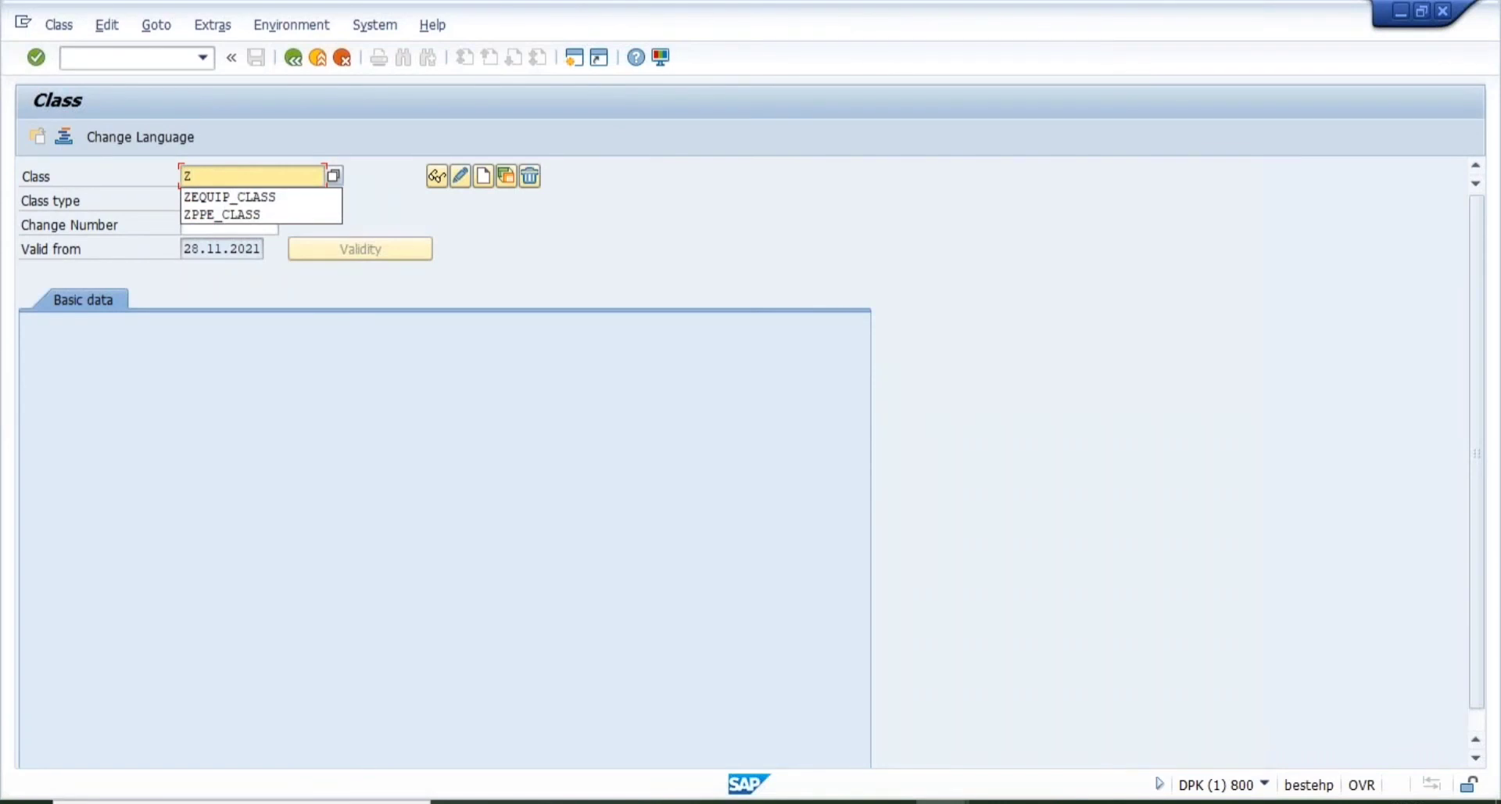
{"action": "type", "text": "CLASS"}
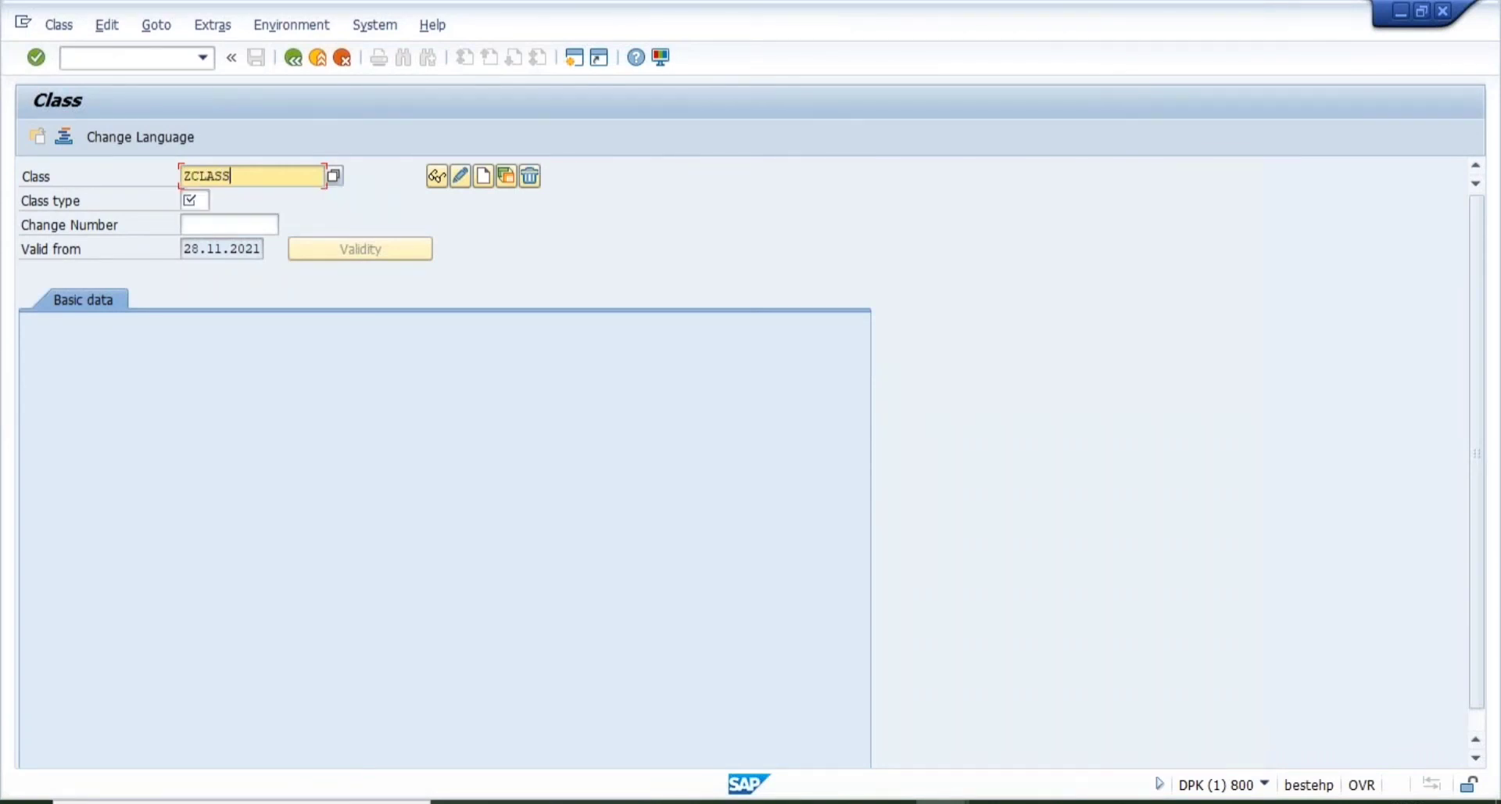
{"action": "type", "text": "_HAZ"}
{"action": "key", "text": "BackSpace"}
{"action": "key", "text": "BackSpace"}
{"action": "key", "text": "BackSpace"}
{"action": "key", "text": "BackSpace"}
{"action": "key", "text": "BackSpace"}
{"action": "key", "text": "BackSpace"}
{"action": "key", "text": "BackSpace"}
{"action": "key", "text": "BackSpace"}
{"action": "key", "text": "BackSpace"}
{"action": "type", "text": "HAZ_CLASS"}
- Choose class type 100 from the class type list
{"action": "left_click", "coordinate": [186, 201]}
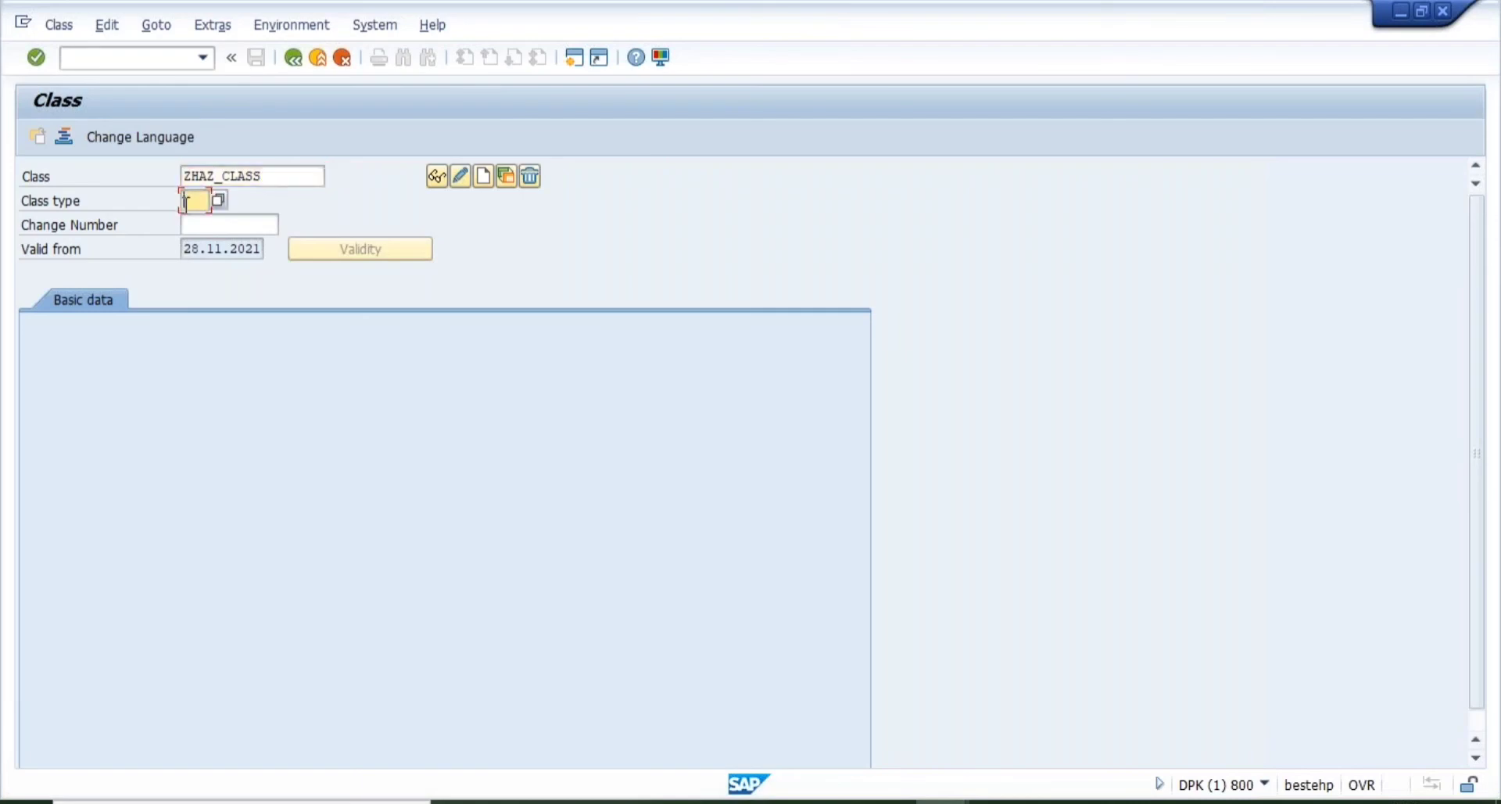
{"action": "left_click", "coordinate": [218, 200]}
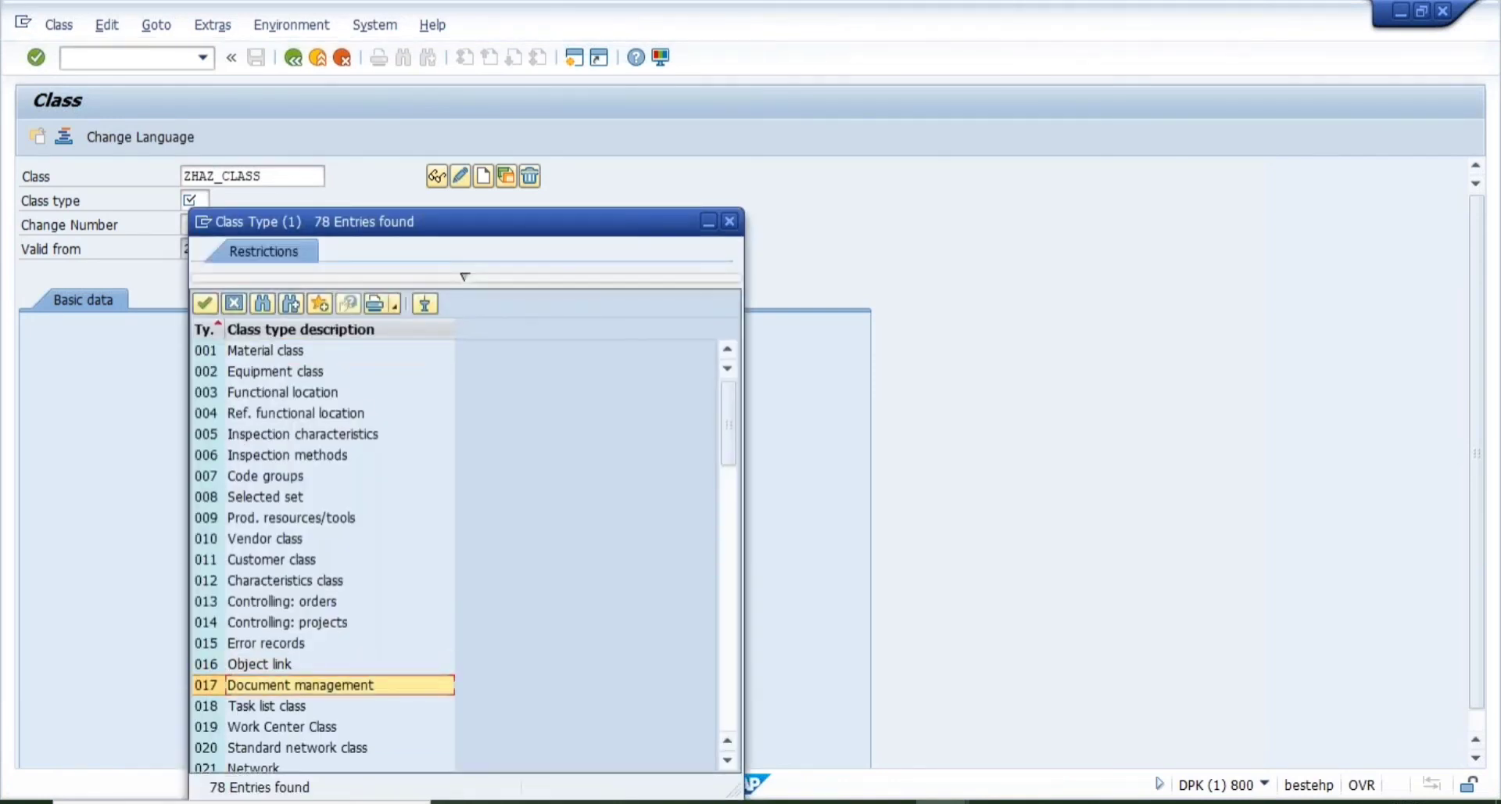
{"action": "key", "text": "Down"}
{"action": "key", "text": "Down"}
{"action": "key", "text": "Down"}
{"action": "key", "text": "Down"}
{"action": "key", "text": "Down"}
{"action": "key", "text": "Down"}
{"action": "key", "text": "Down"}
{"action": "key", "text": "Down"}
{"action": "key", "text": "Down"}
{"action": "key", "text": "Down"}
{"action": "key", "text": "Down"}
{"action": "key", "text": "Down"}
{"action": "key", "text": "Down"}
{"action": "key", "text": "Down"}
{"action": "key", "text": "Down"}
{"action": "key", "text": "Down"}
{"action": "key", "text": "Down"}
{"action": "key", "text": "Down"}
{"action": "key", "text": "Down"}
{"action": "key", "text": "Down"}
{"action": "key", "text": "Down"}
{"action": "key", "text": "Down"}
{"action": "key", "text": "Down"}
{"action": "key", "text": "Down"}
{"action": "key", "text": "Down"}
{"action": "key", "text": "Down"}
{"action": "key", "text": "Down"}
{"action": "key", "text": "Down"}
{"action": "key", "text": "Down"}
{"action": "key", "text": "Down"}
{"action": "key", "text": "Down"}
{"action": "key", "text": "Down"}
{"action": "key", "text": "Down"}
{"action": "key", "text": "Down"}
{"action": "key", "text": "Down"}
{"action": "key", "text": "Down"}
{"action": "key", "text": "Down"}
{"action": "key", "text": "Down"}
{"action": "key", "text": "Down"}
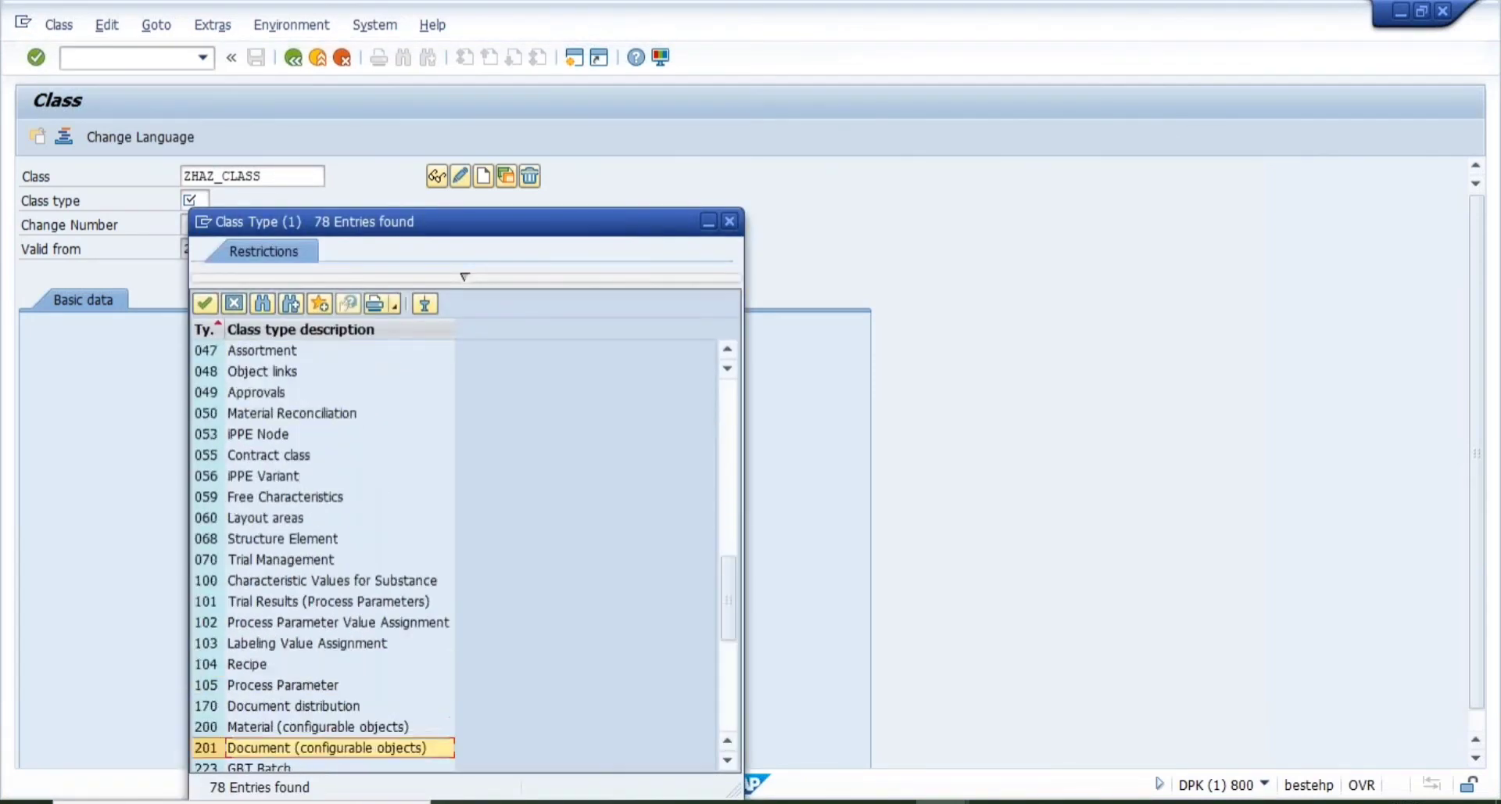
{"action": "key", "text": "Up"}
{"action": "key", "text": "Up"}
{"action": "key", "text": "Up"}
{"action": "key", "text": "Up"}
{"action": "key", "text": "Up"}
{"action": "key", "text": "Up"}
{"action": "key", "text": "Up"}
{"action": "key", "text": "Up"}
{"action": "key", "text": "Up"}
{"action": "key", "text": "Up"}
{"action": "key", "text": "Down"}
{"action": "key", "text": "Down"}
{"action": "key", "text": "Return"}
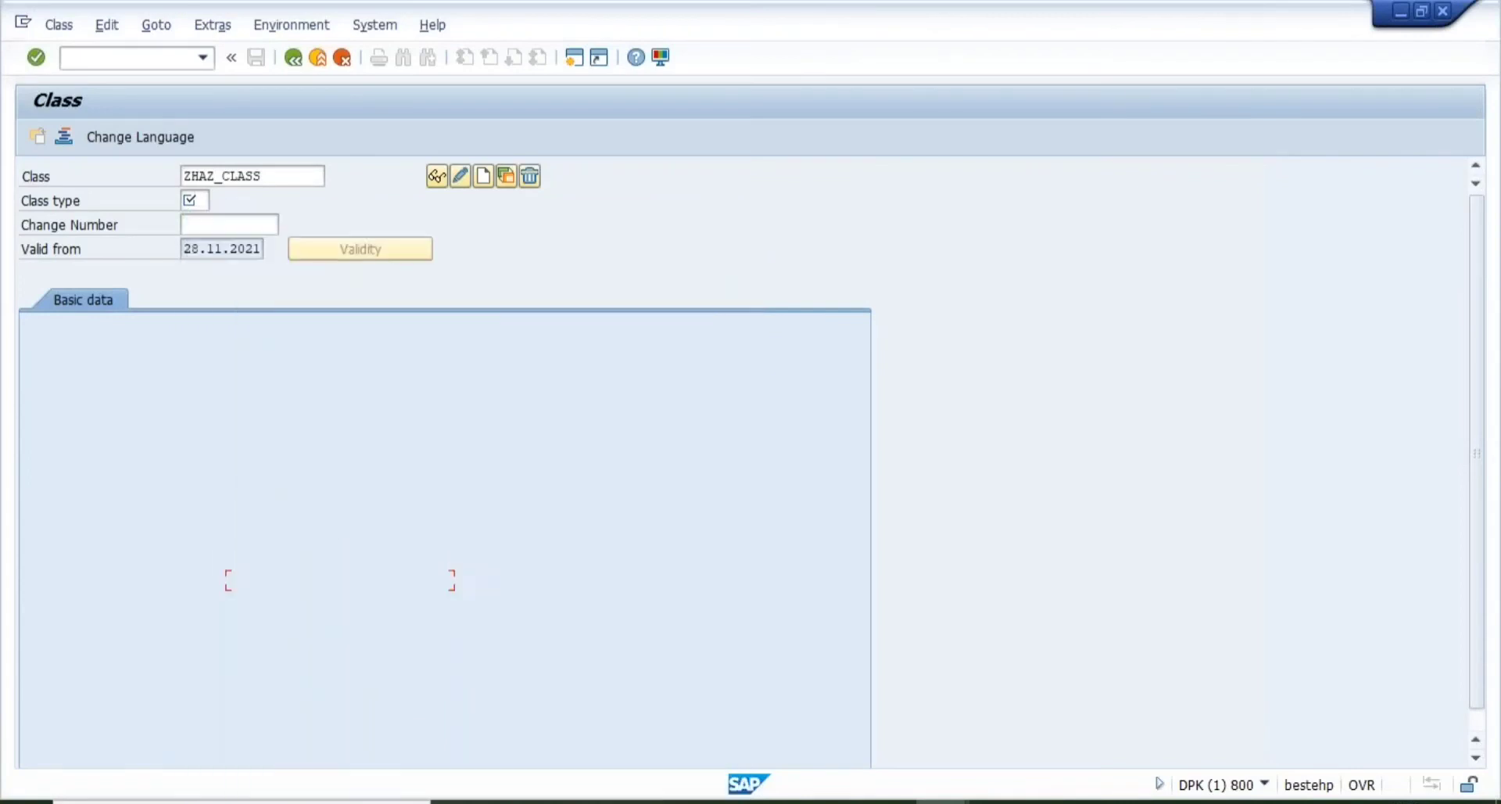
- Create class ZHAZ_CLASS with the description HAZARD CLASS
{"action": "left_click", "coordinate": [478, 176]}
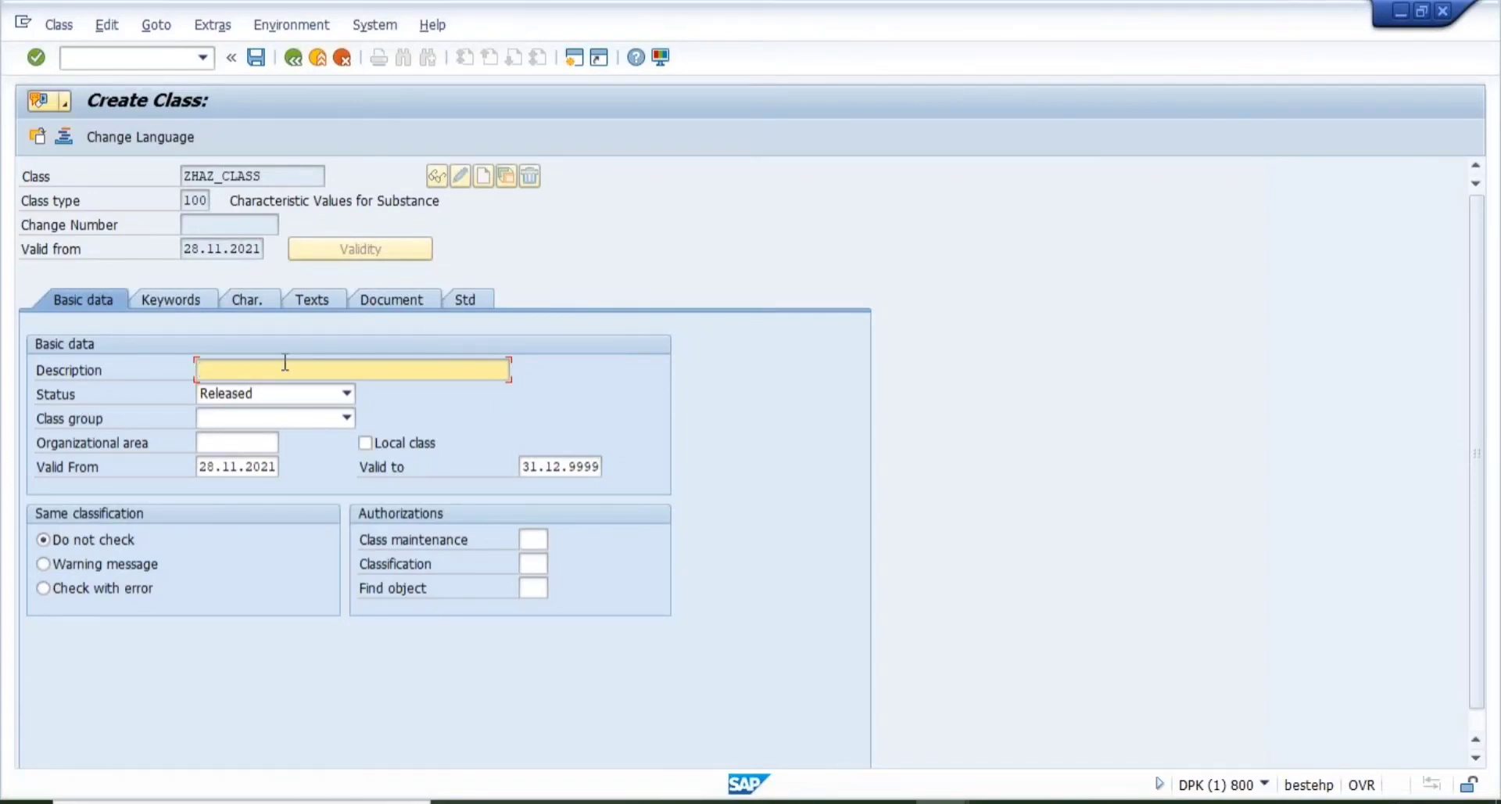
{"action": "type", "text": "HAZARD"}
{"action": "key", "text": "Down"}
{"action": "key", "text": "Return"}
- Set the class status to Released, leaving the class group empty
{"action": "left_click", "coordinate": [347, 395]}
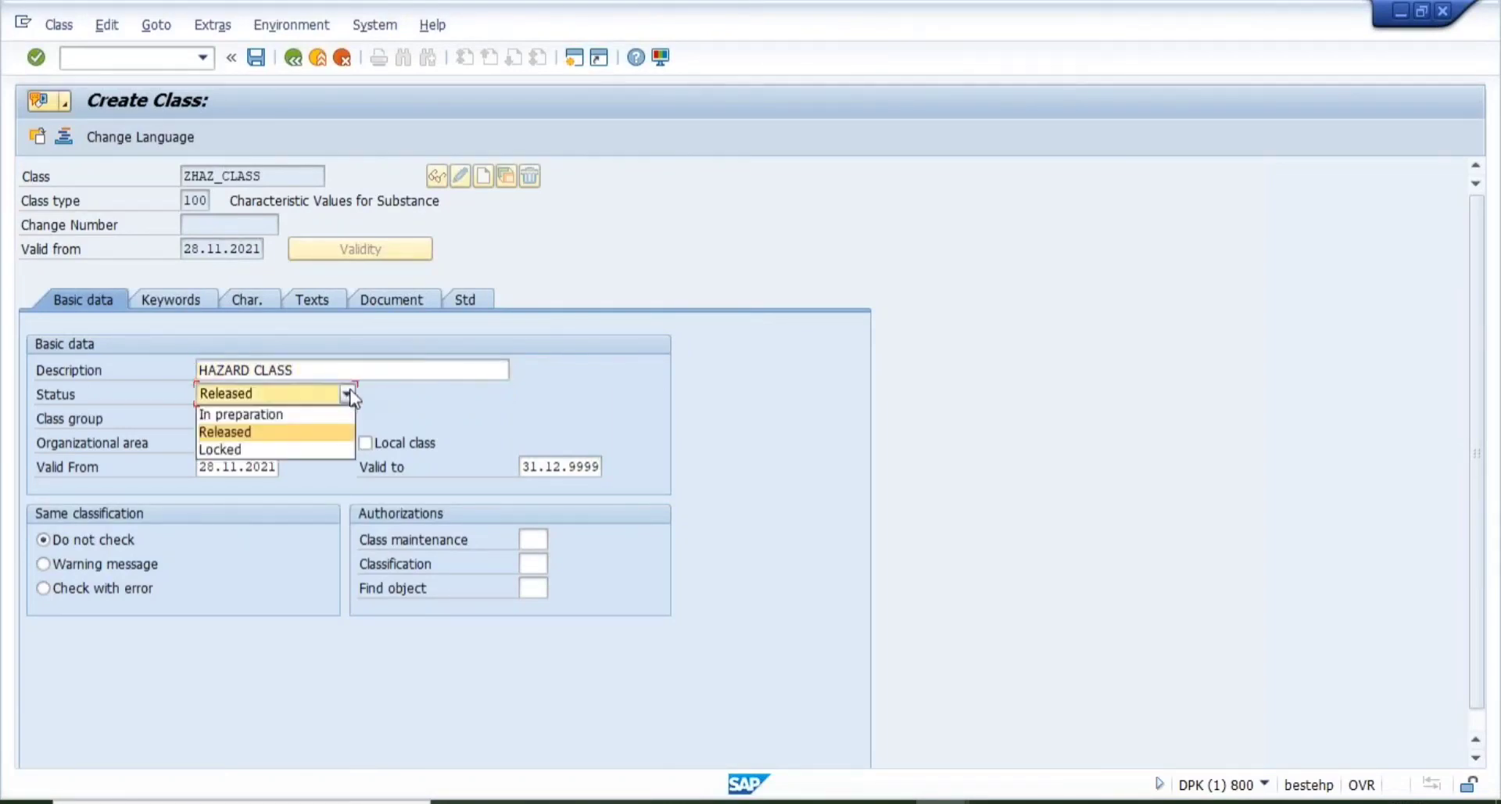
{"action": "left_click", "coordinate": [247, 434]}
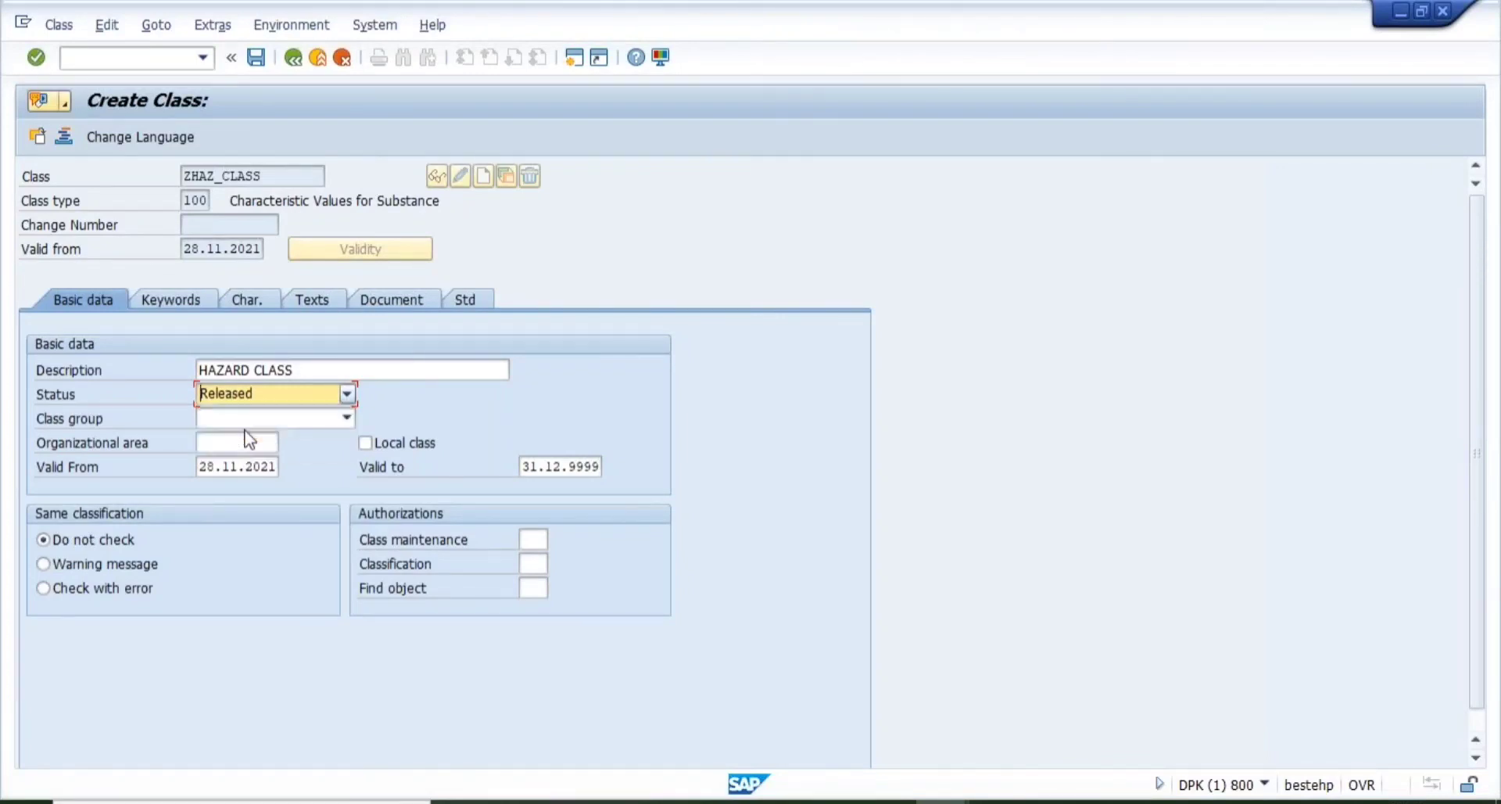
{"action": "left_click", "coordinate": [347, 419]}
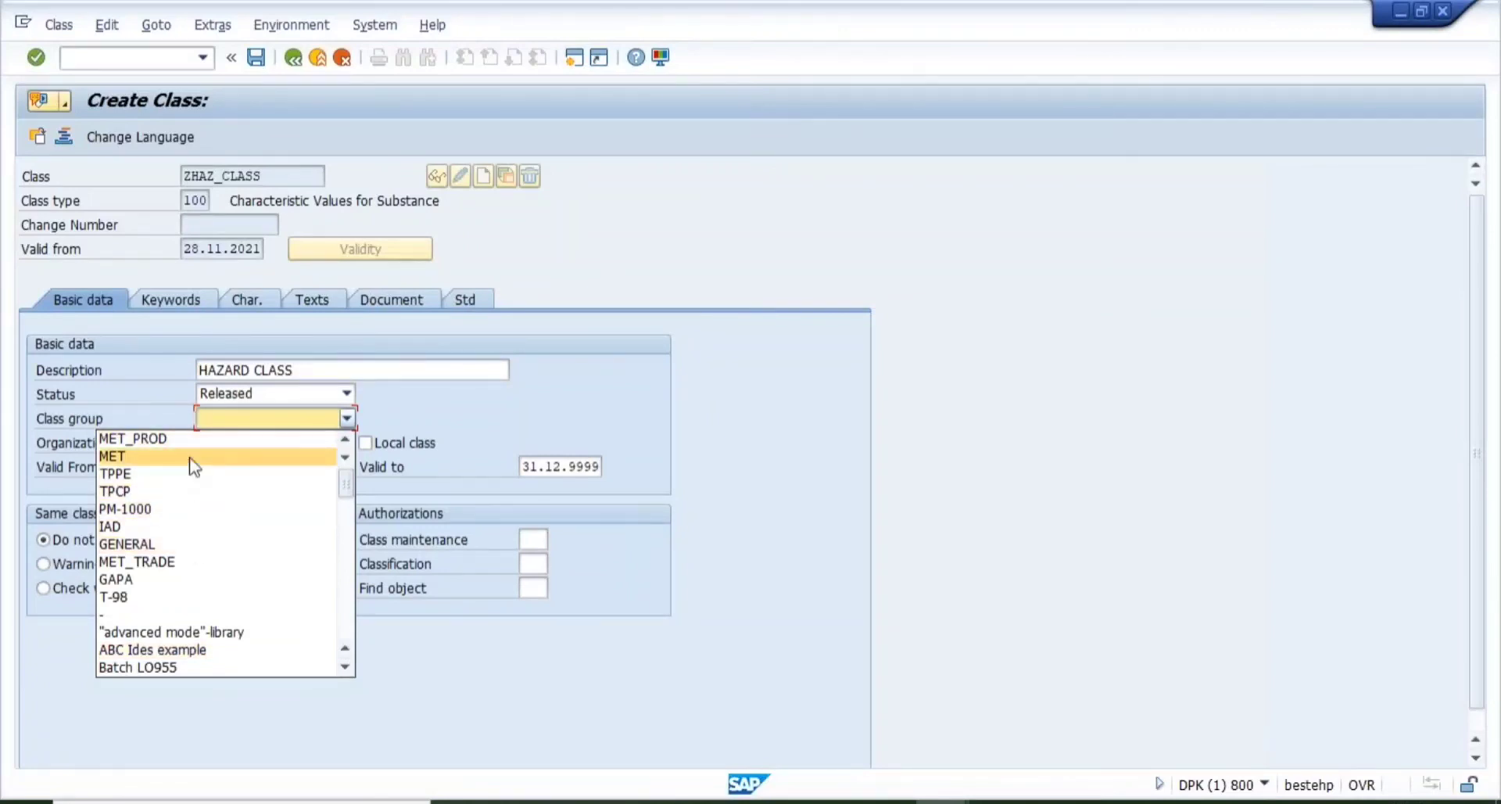
{"action": "left_click", "coordinate": [251, 419]}
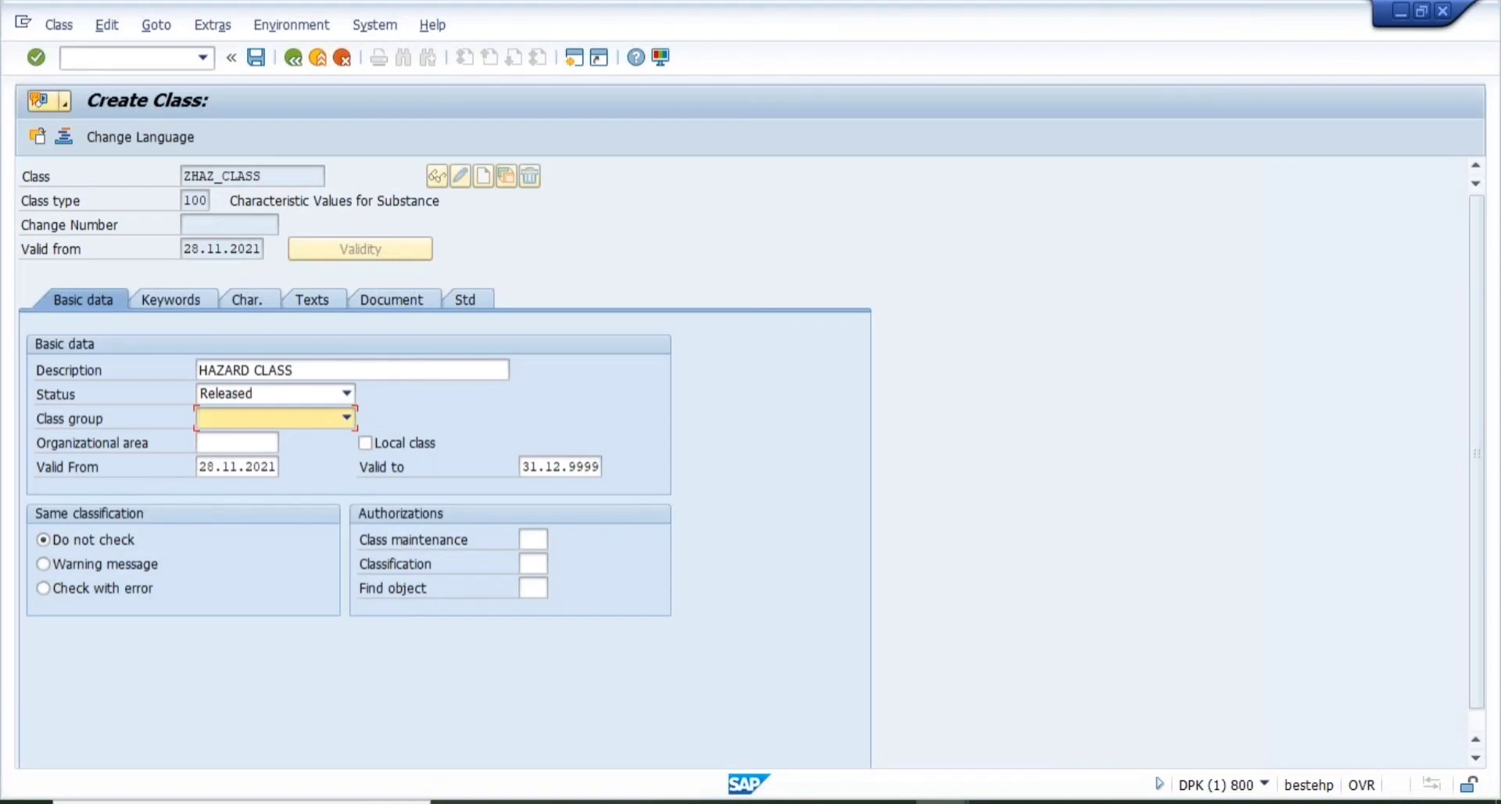
{"action": "left_click", "coordinate": [211, 443]}
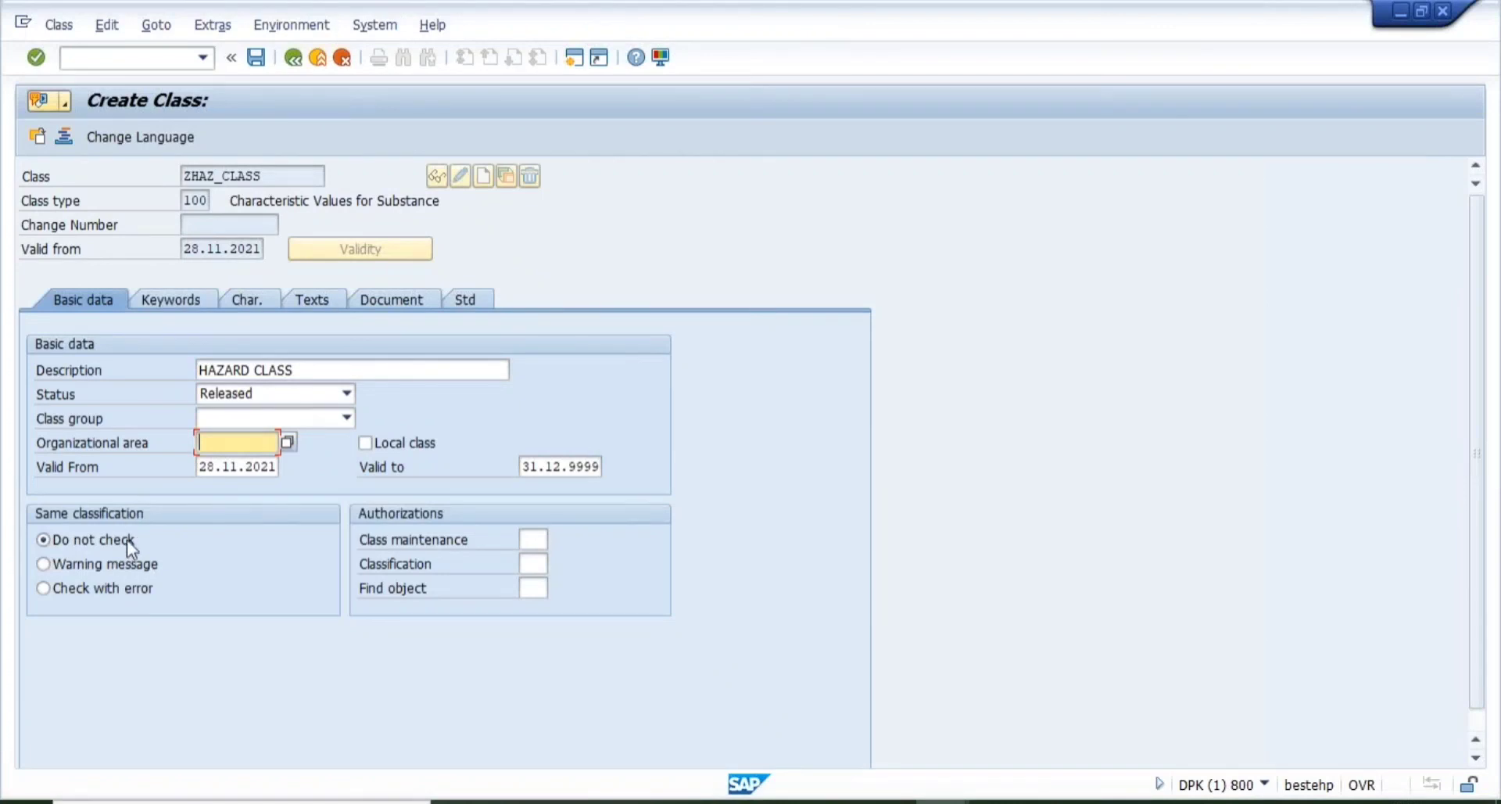
- Leave same-classification checking at Do not check, then show the class's empty keyword list
{"action": "left_click", "coordinate": [69, 566]}
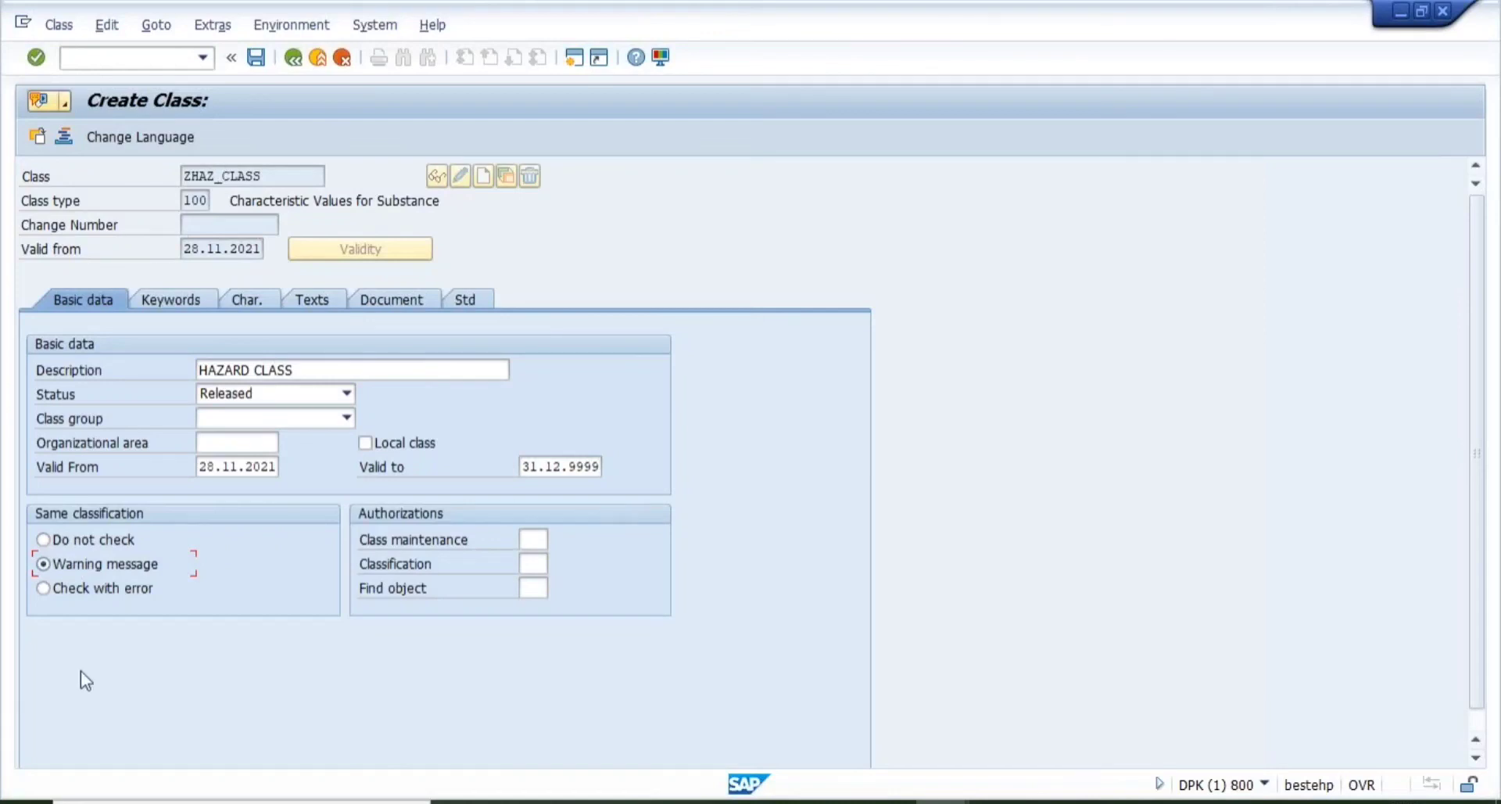
{"action": "left_click", "coordinate": [81, 534]}
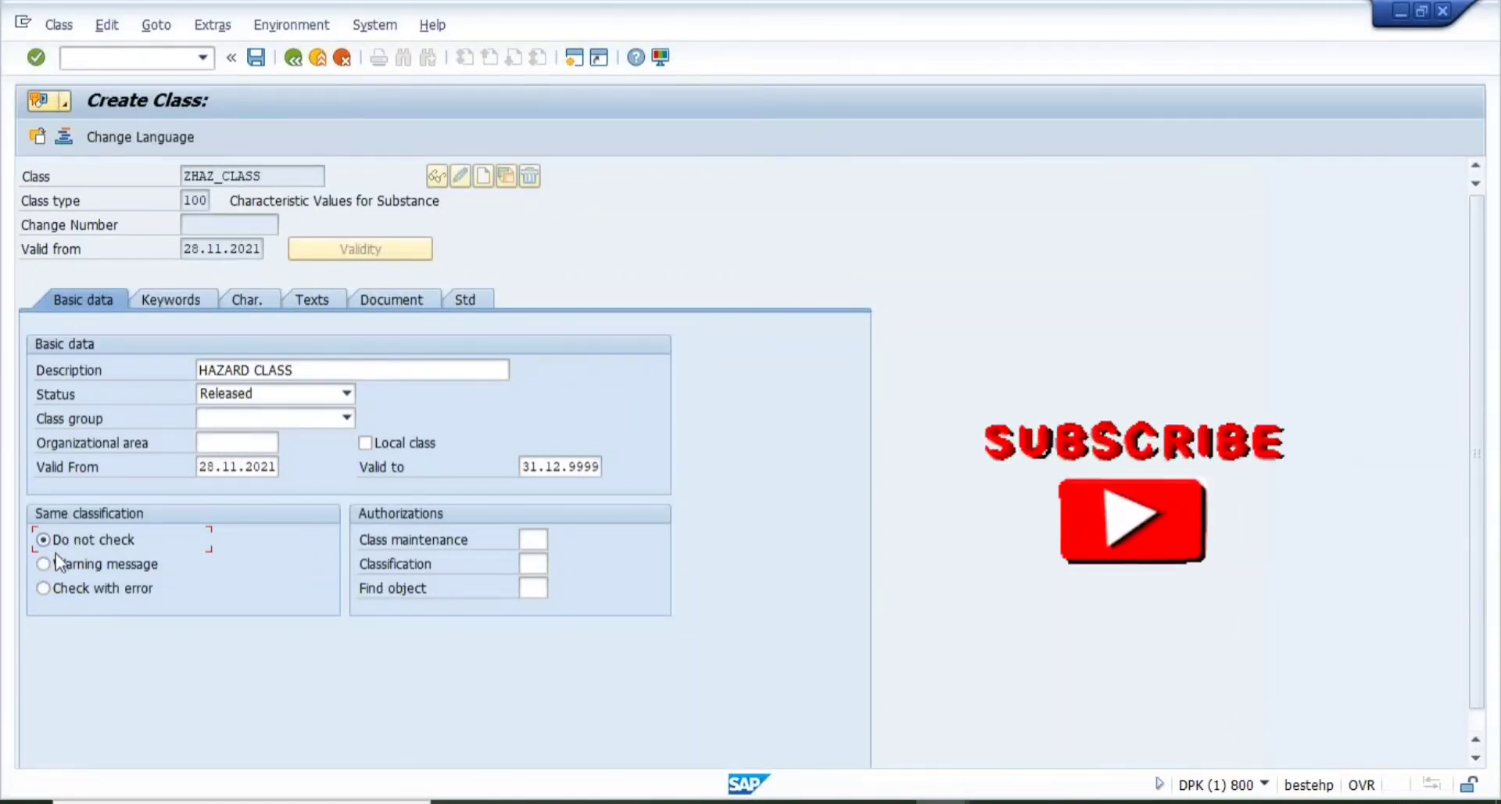
{"action": "left_click", "coordinate": [43, 588]}
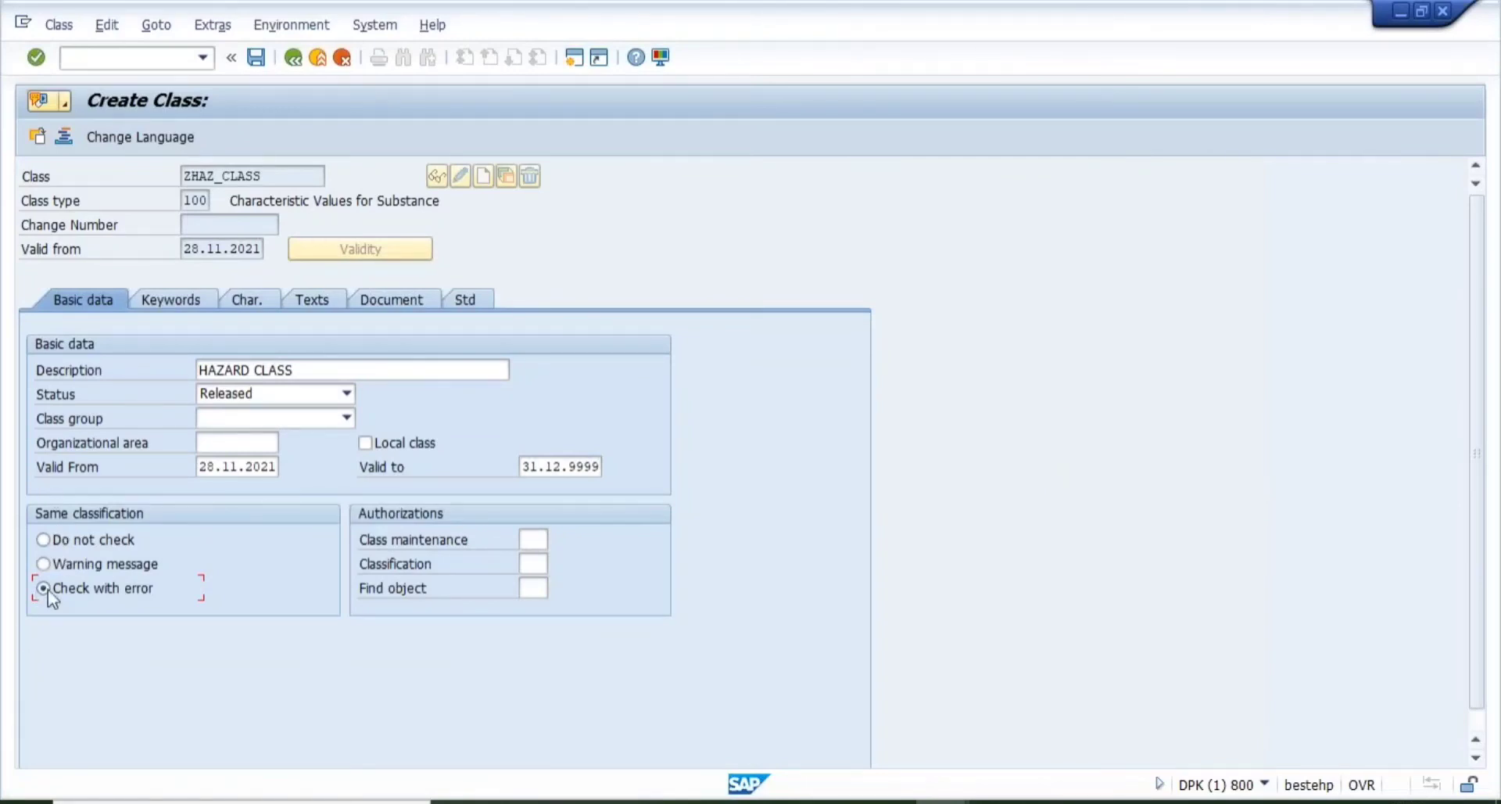
{"action": "left_click", "coordinate": [48, 538]}
{"action": "left_click", "coordinate": [529, 539]}
{"action": "left_click", "coordinate": [172, 301]}
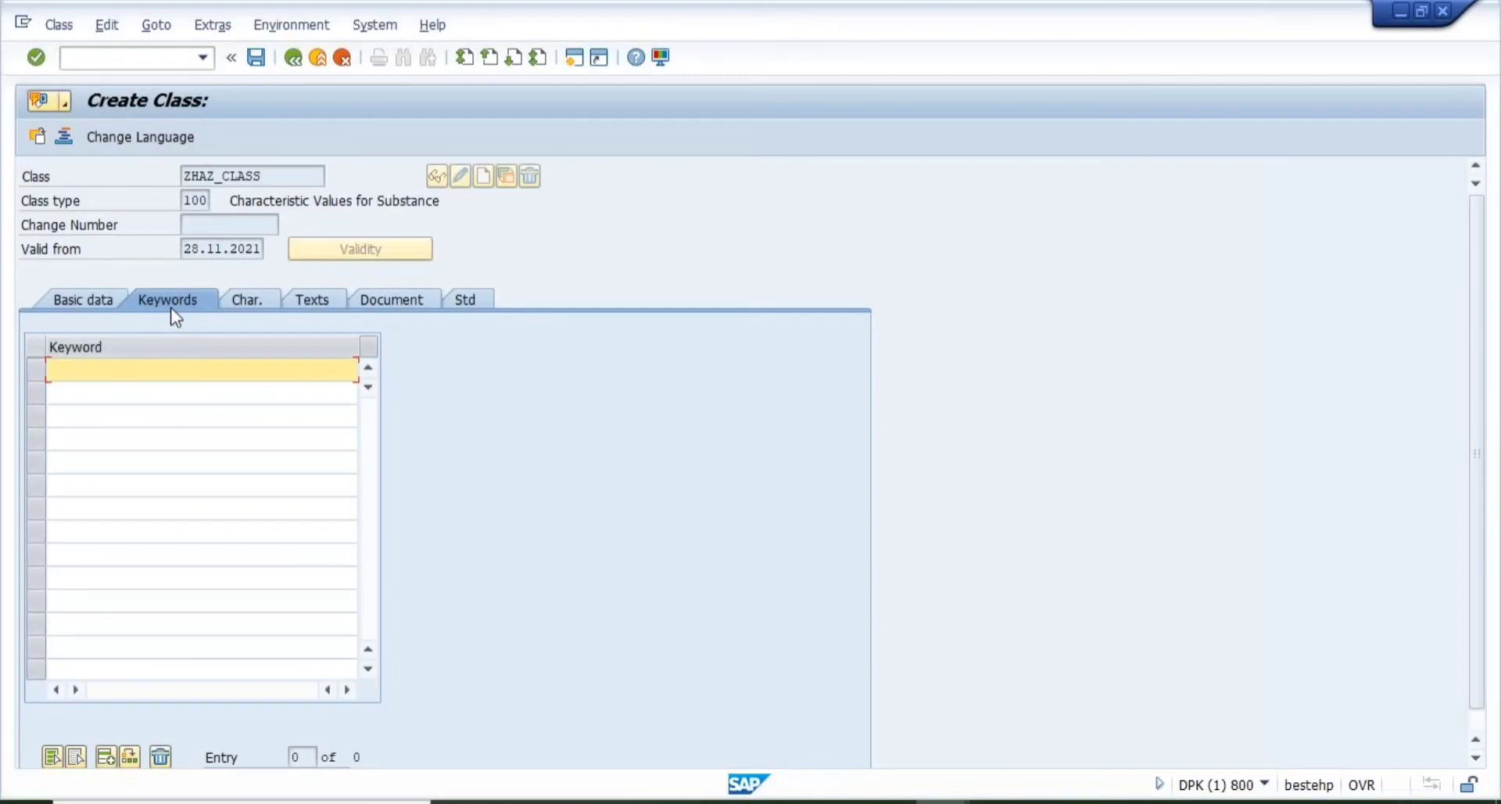
- Add the keywords HAZARD, ELECTRICAL SAFETY and NOISE to ZHAZ_CLASS in rows 1–3
{"action": "type", "text": "HAZARD"}
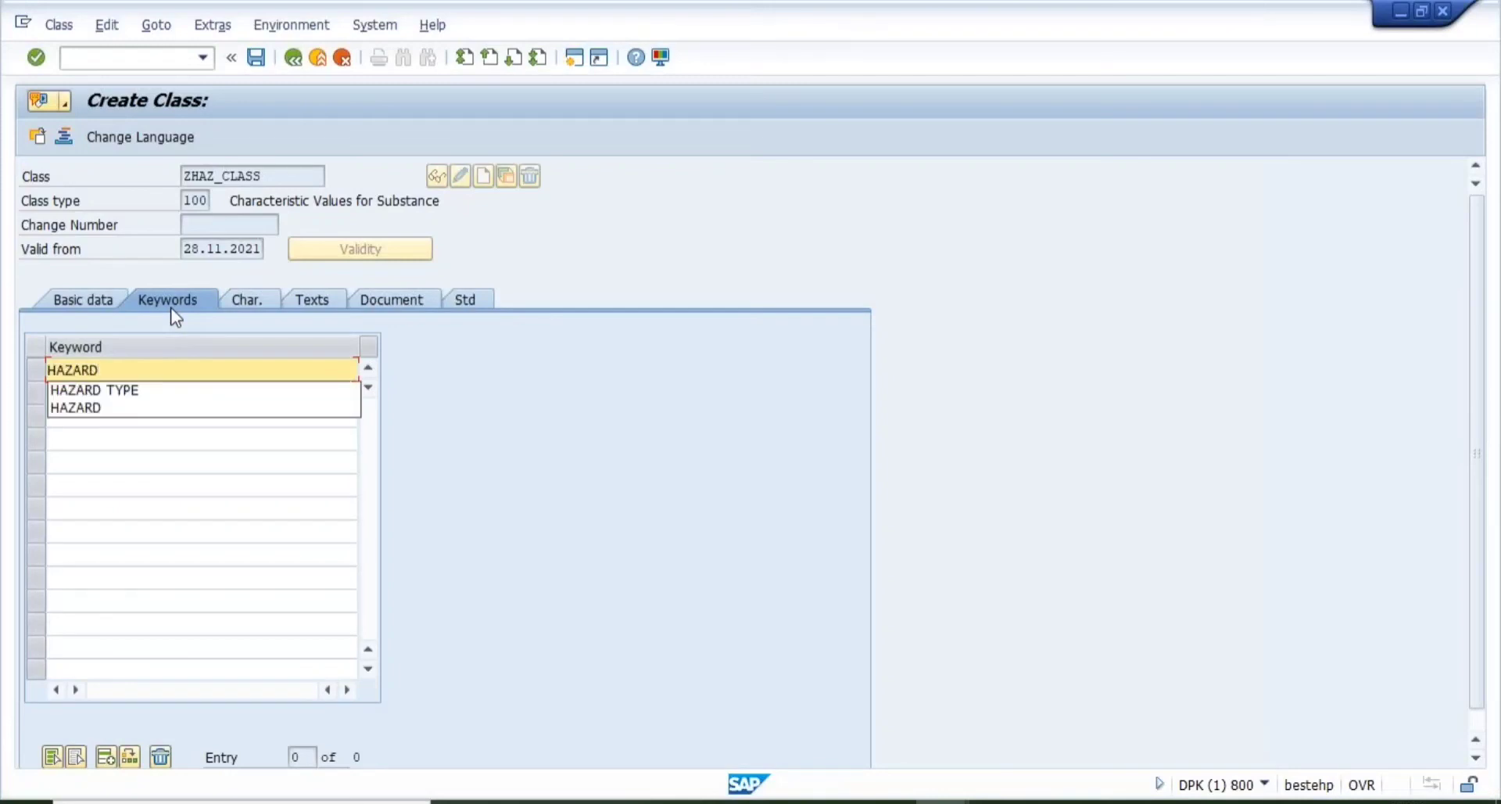
{"action": "key", "text": "Return"}
{"action": "left_click", "coordinate": [134, 392]}
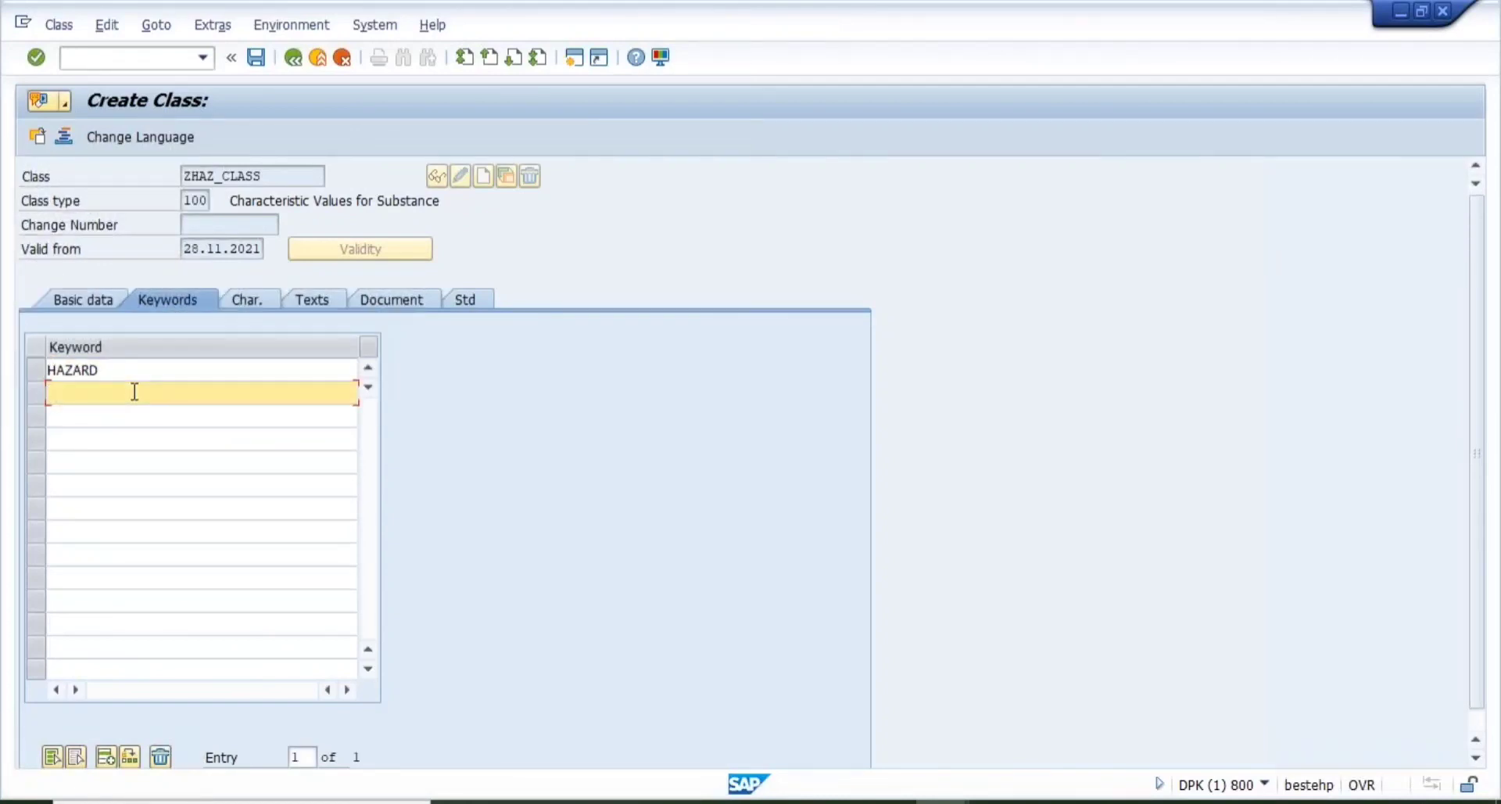
{"action": "type", "text": "EL"}
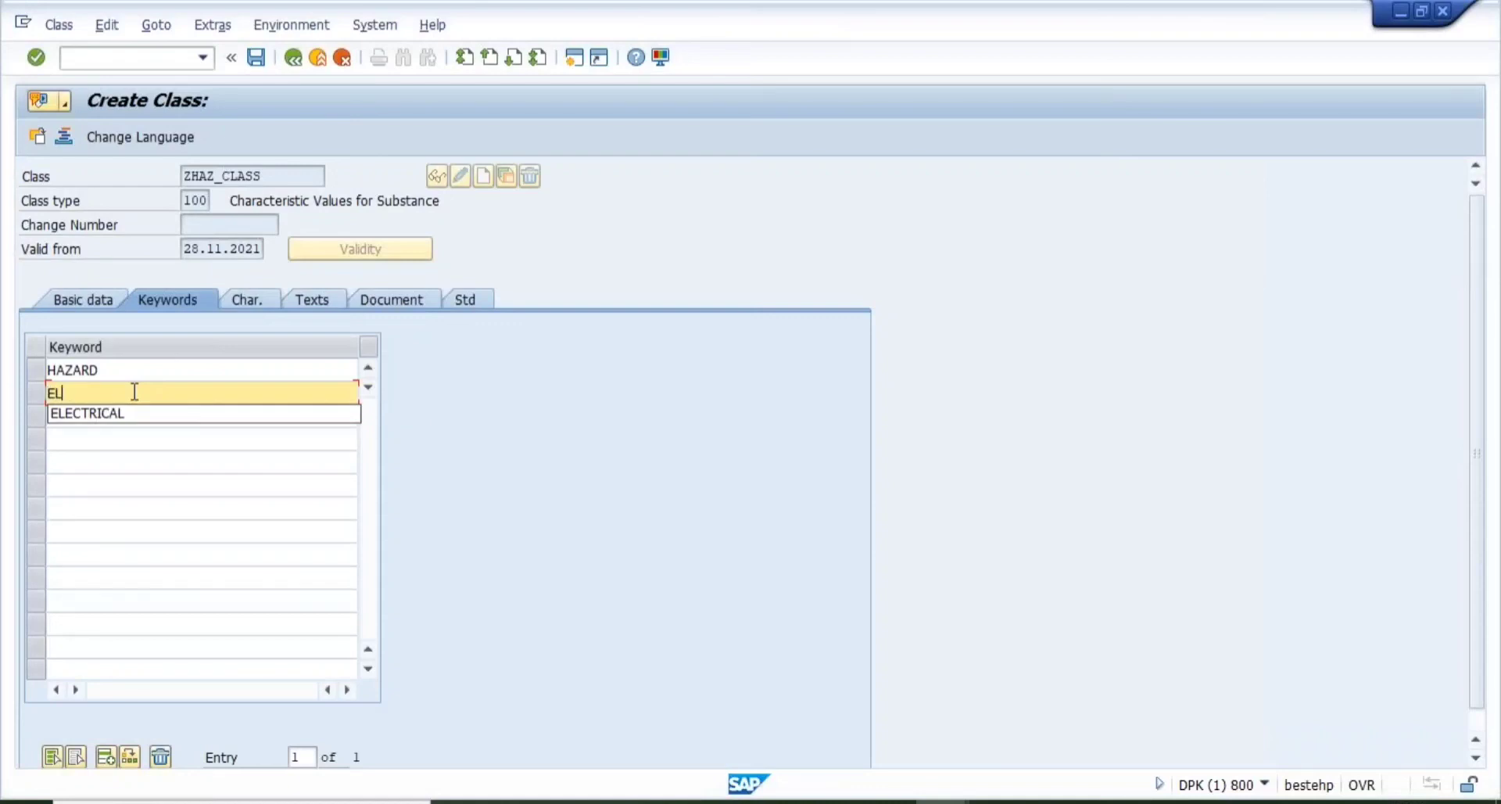
{"action": "type", "text": "ECTRICAL SAFETY"}
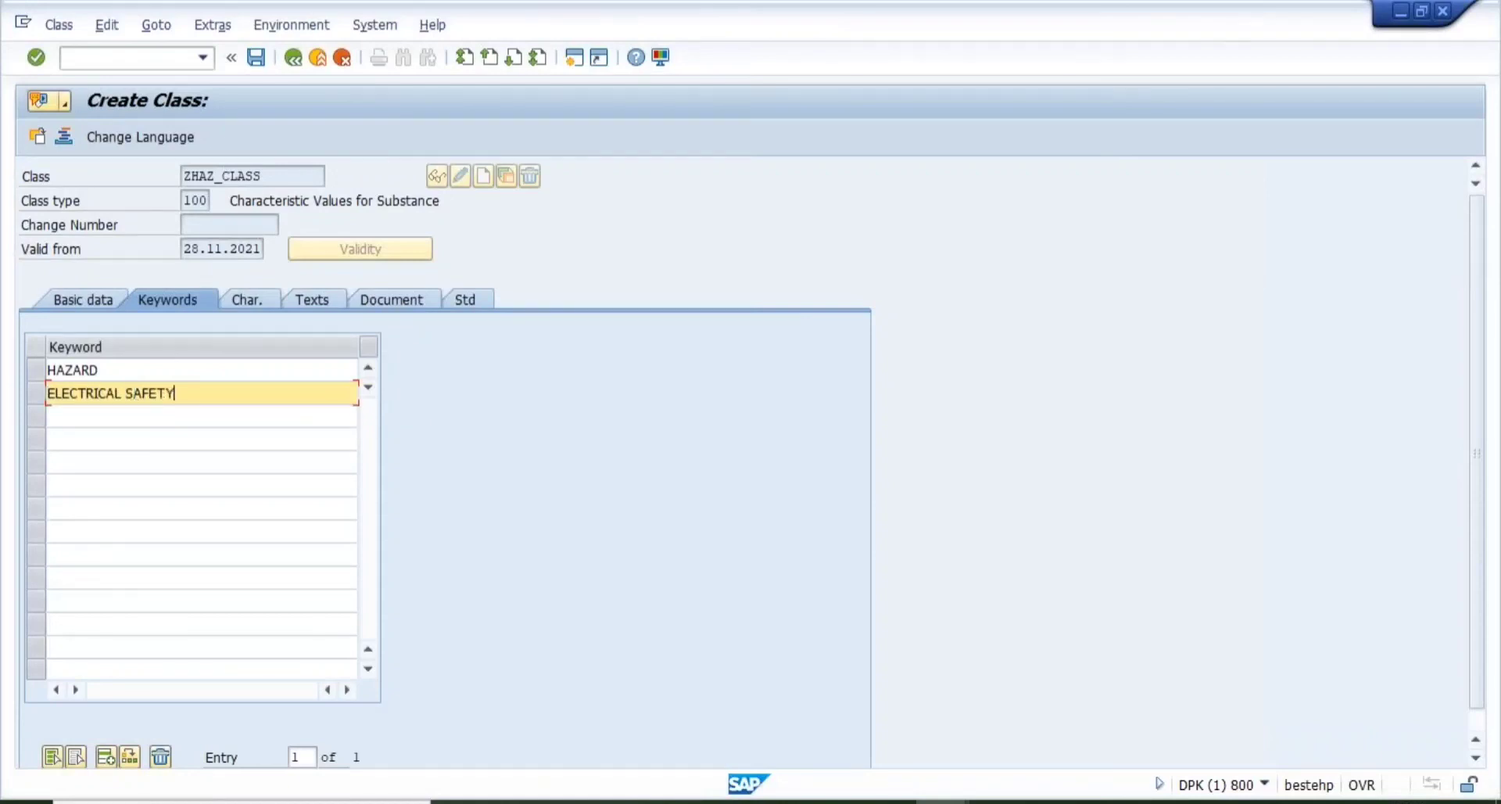
{"action": "key", "text": "Return"}
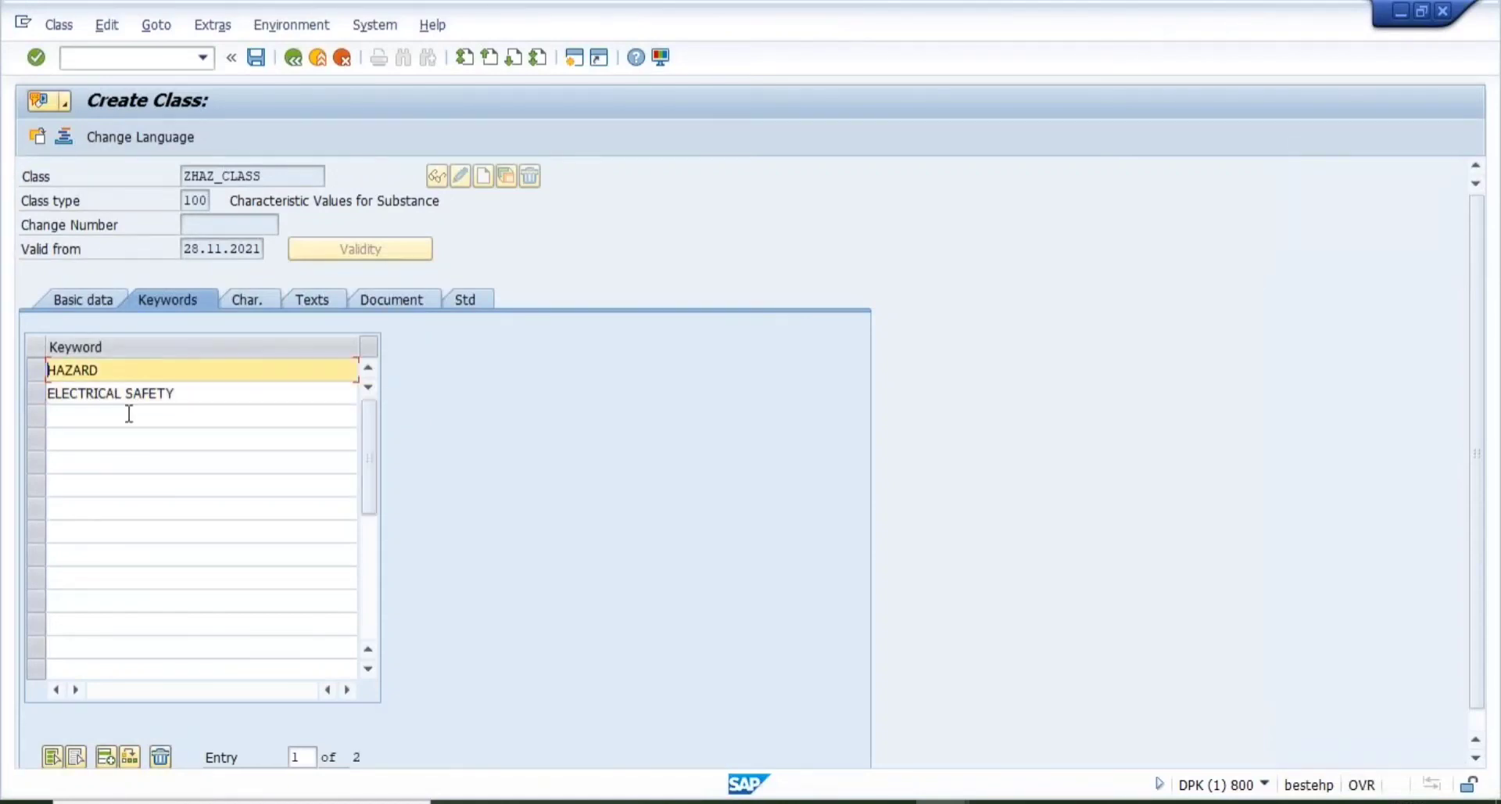
{"action": "left_click", "coordinate": [129, 414]}
{"action": "type", "text": "NOISE"}
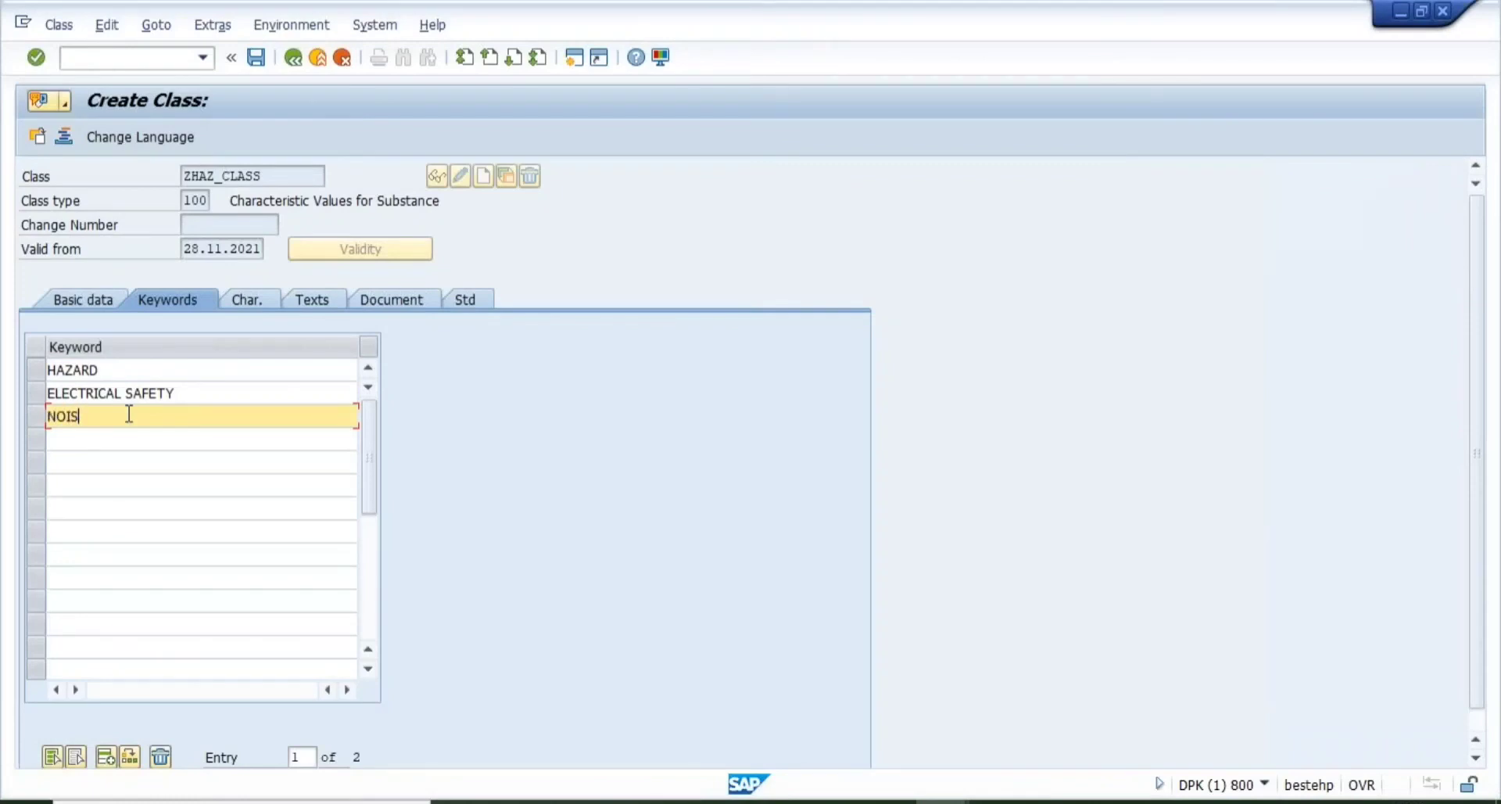
{"action": "key", "text": "Return"}
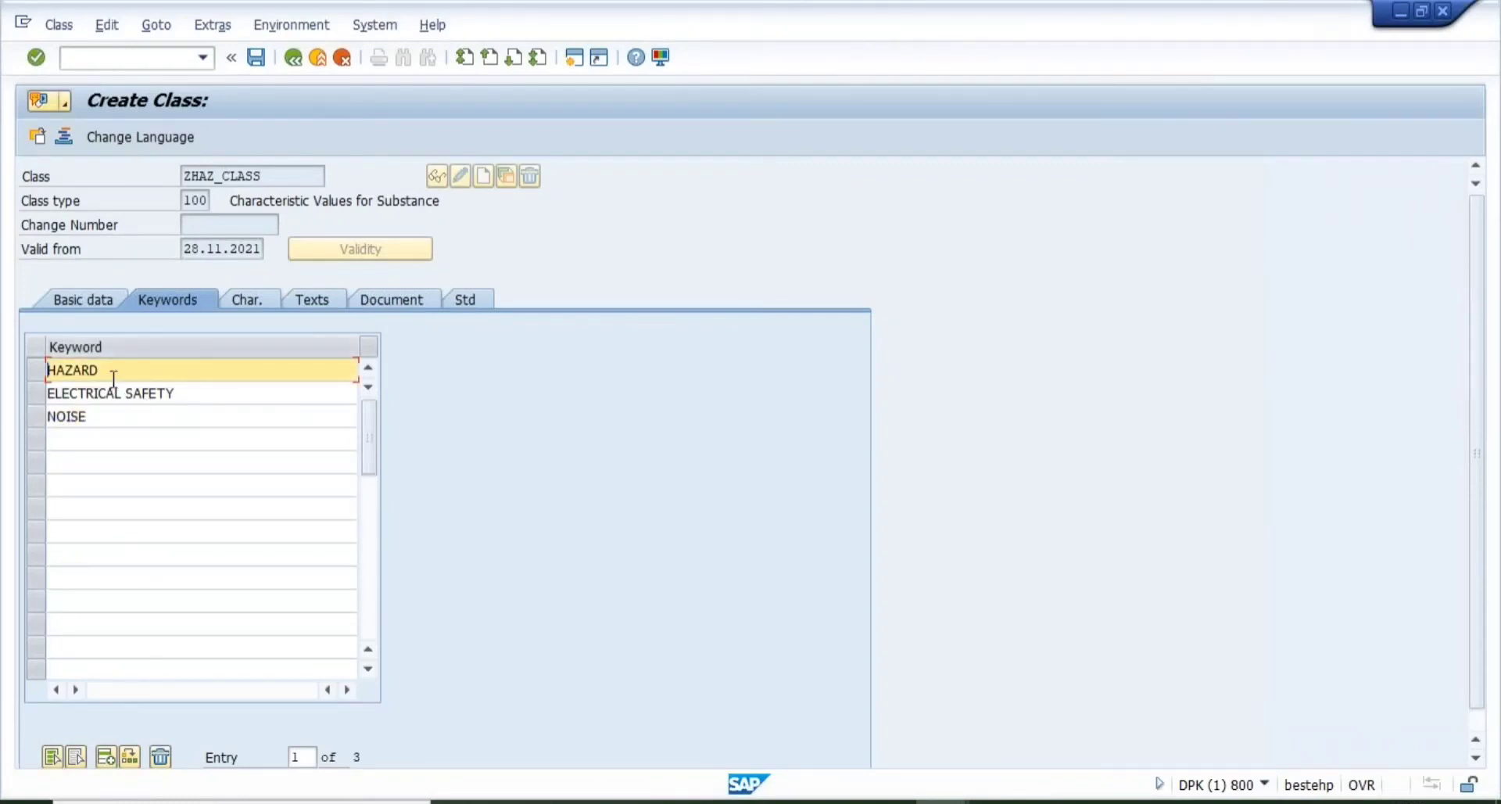
{"action": "left_click", "coordinate": [244, 300]}
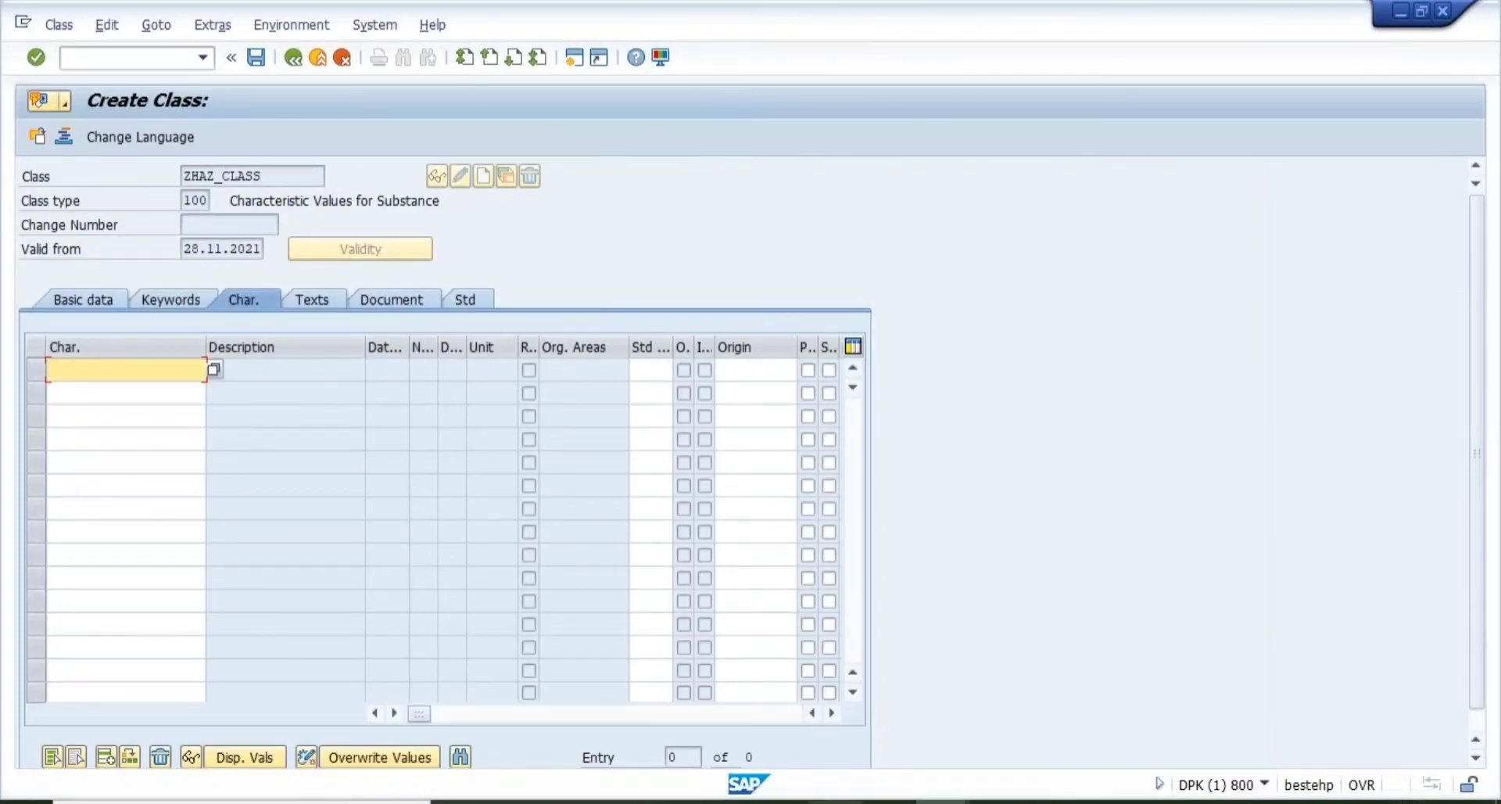
{"action": "key", "text": "alt+Tab"}
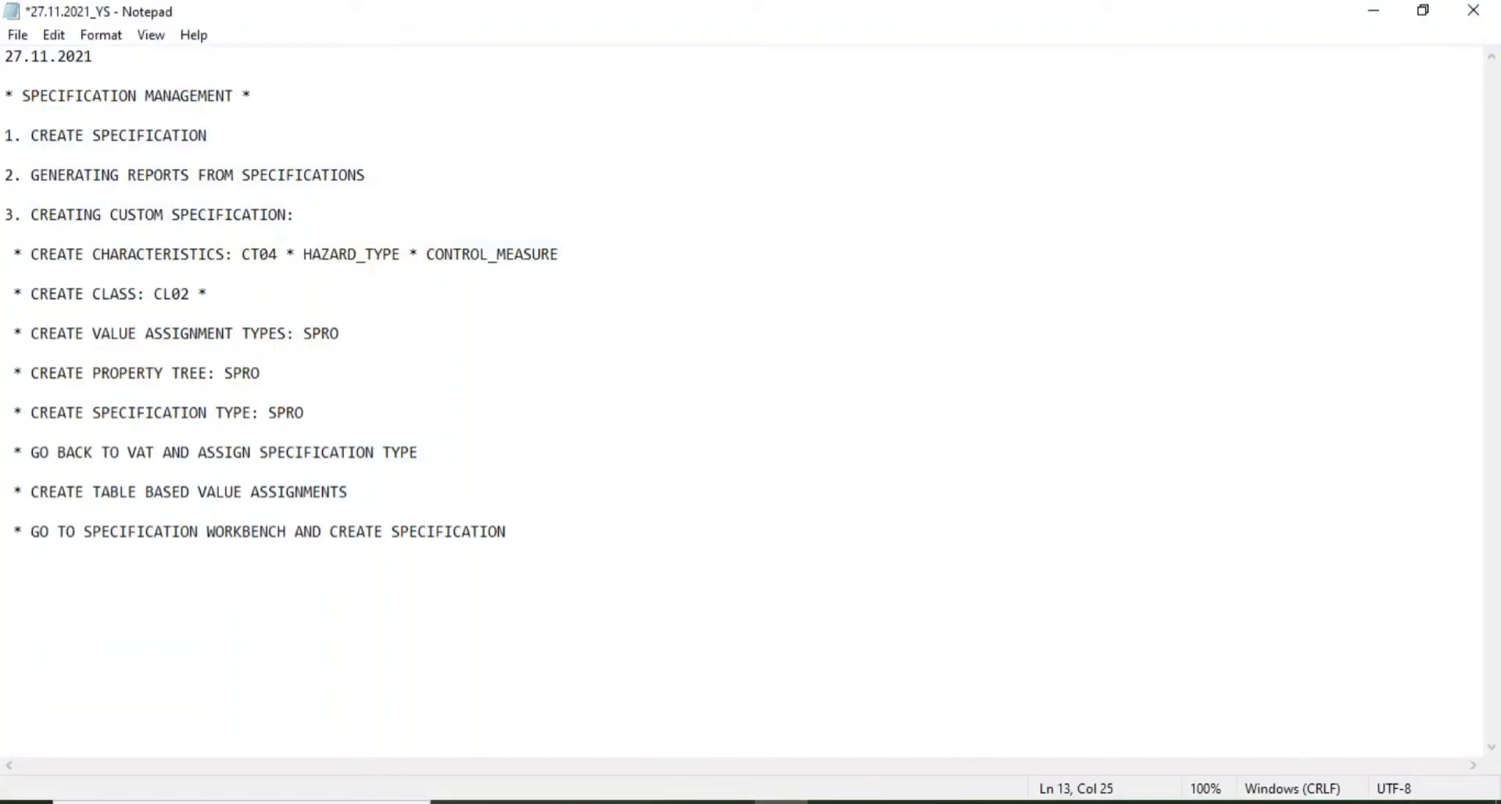
{"action": "left_click", "coordinate": [297, 254]}
{"action": "left_click_drag", "start_coordinate": [298, 254], "coordinate": [563, 251]}
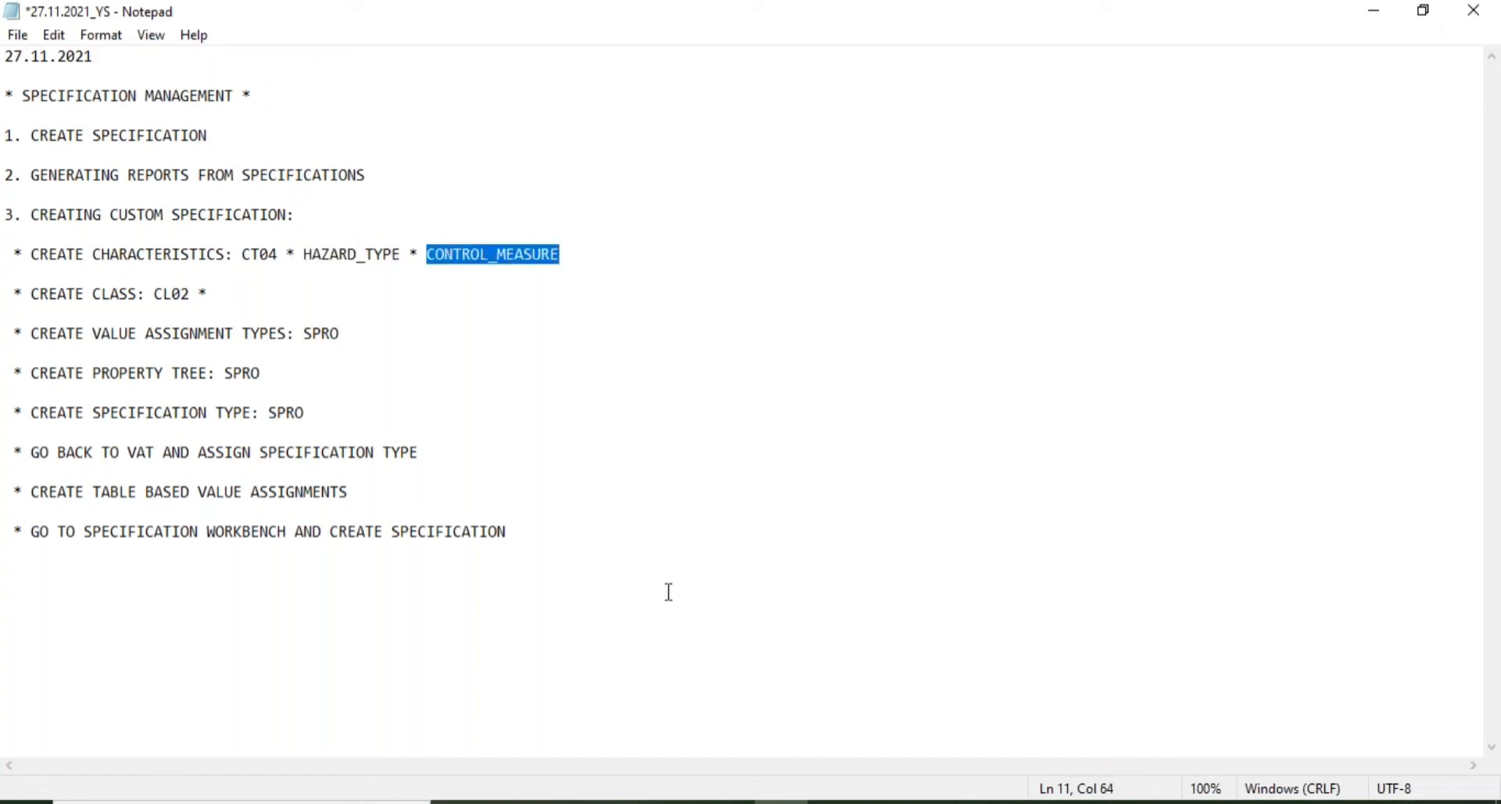
{"action": "mouse_move", "coordinate": [941, 802]}
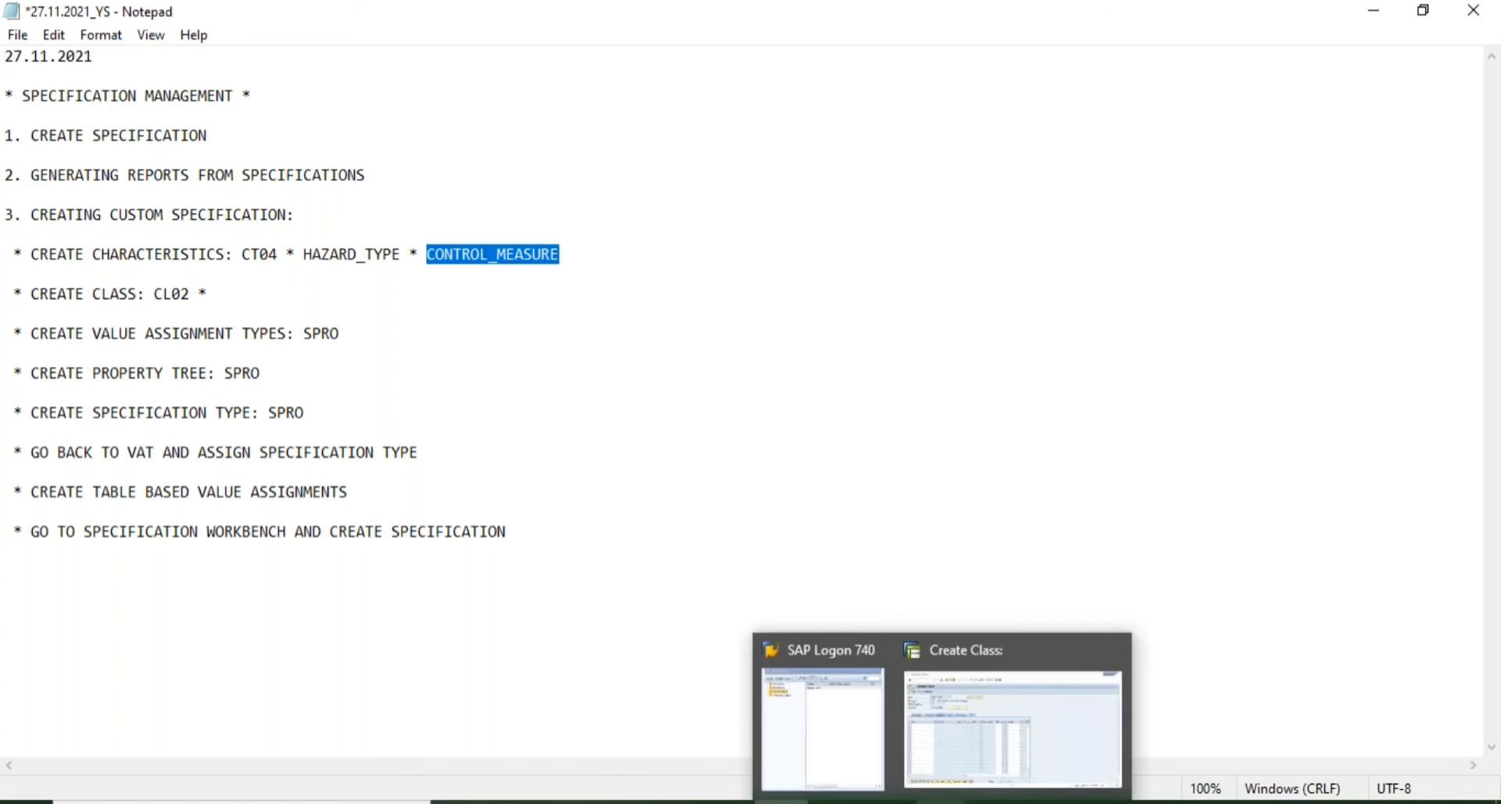
{"action": "left_click", "coordinate": [996, 730]}
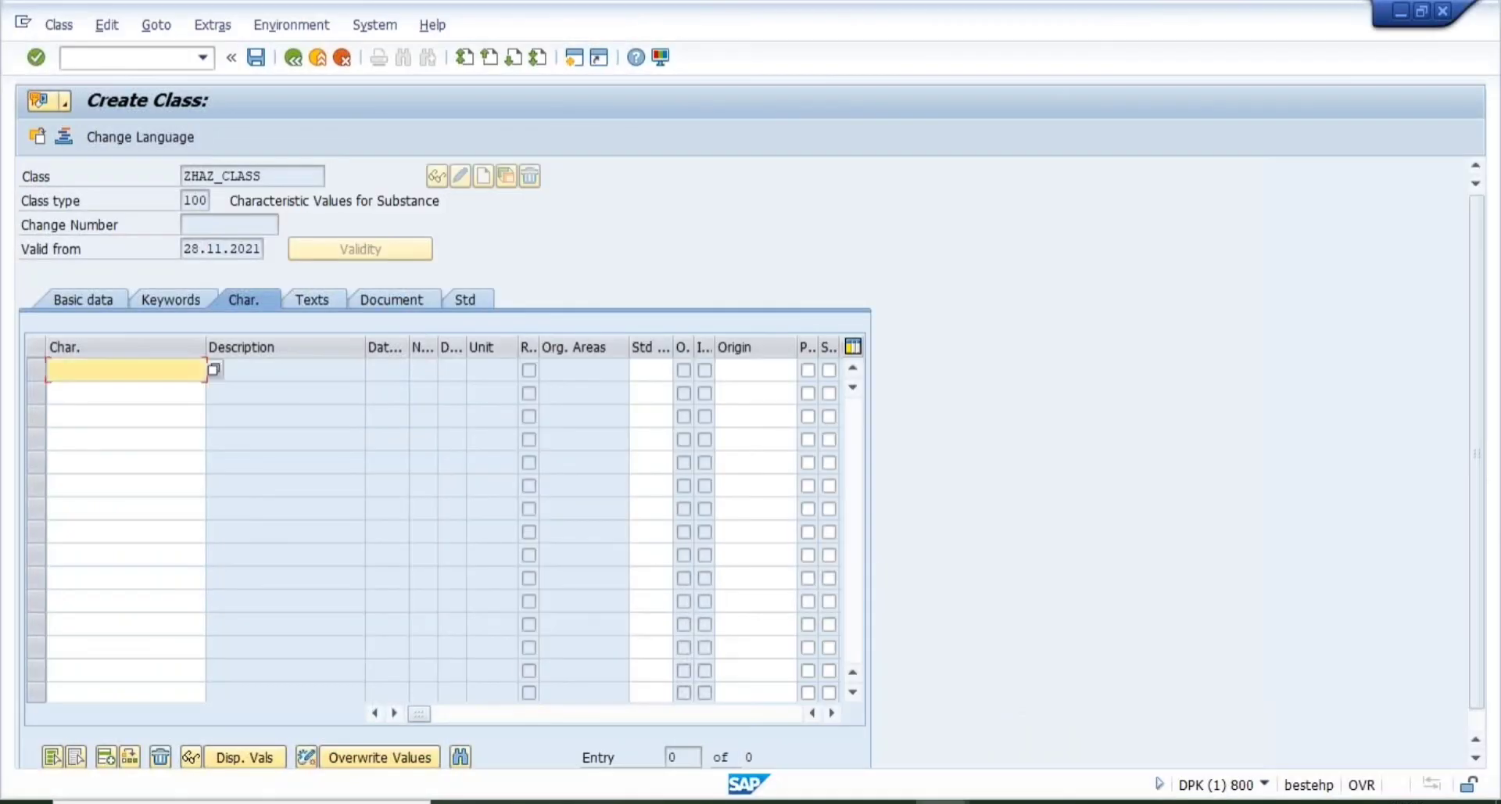
- Assign the characteristics HAZARD_TYPE and CONTROL_MEASURE to ZHAZ_CLASS
{"action": "type", "text": "HAZARD_TYPE"}
{"action": "key", "text": "Return"}
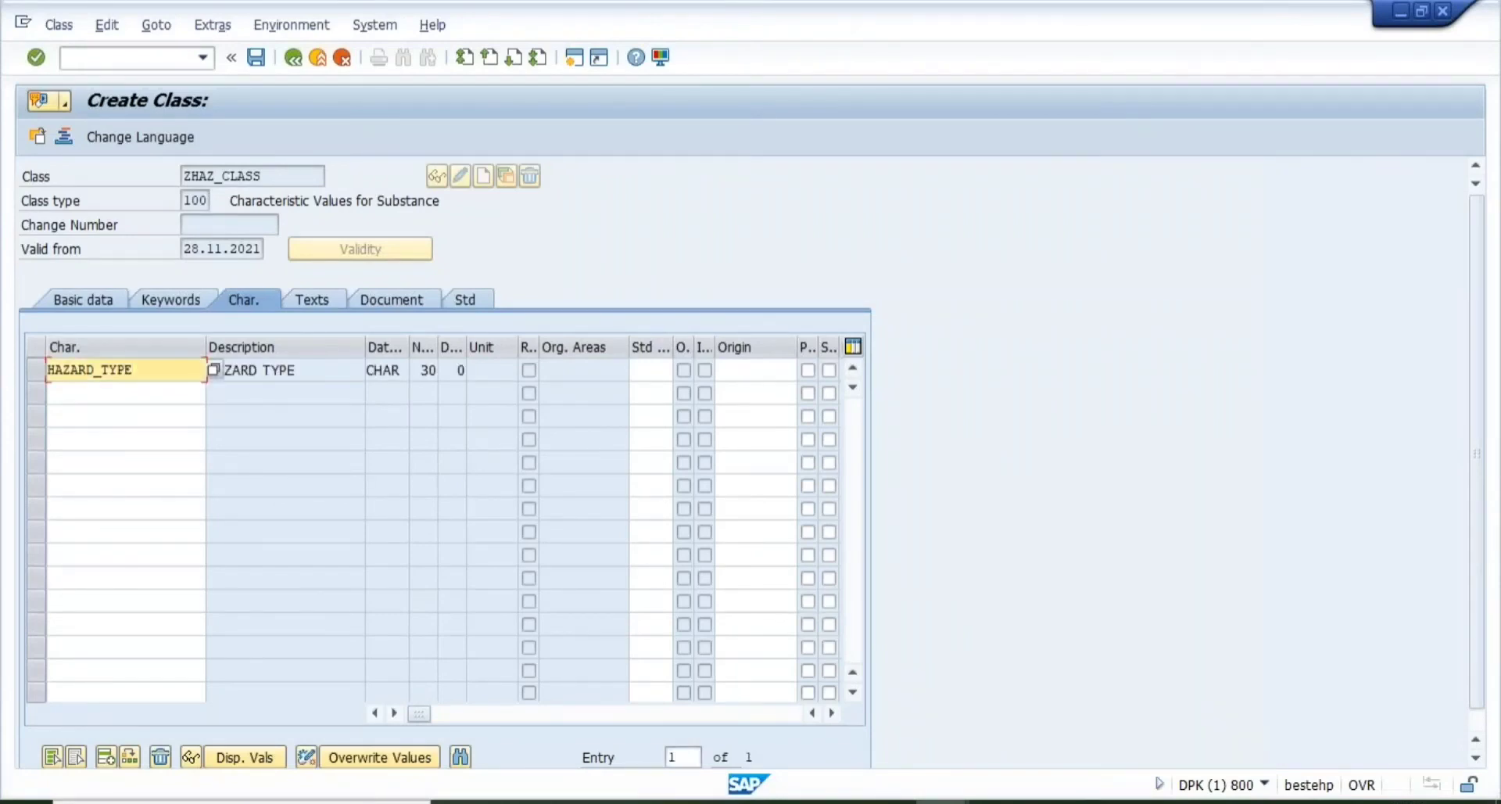
{"action": "left_click", "coordinate": [108, 396]}
{"action": "type", "text": "CON"}
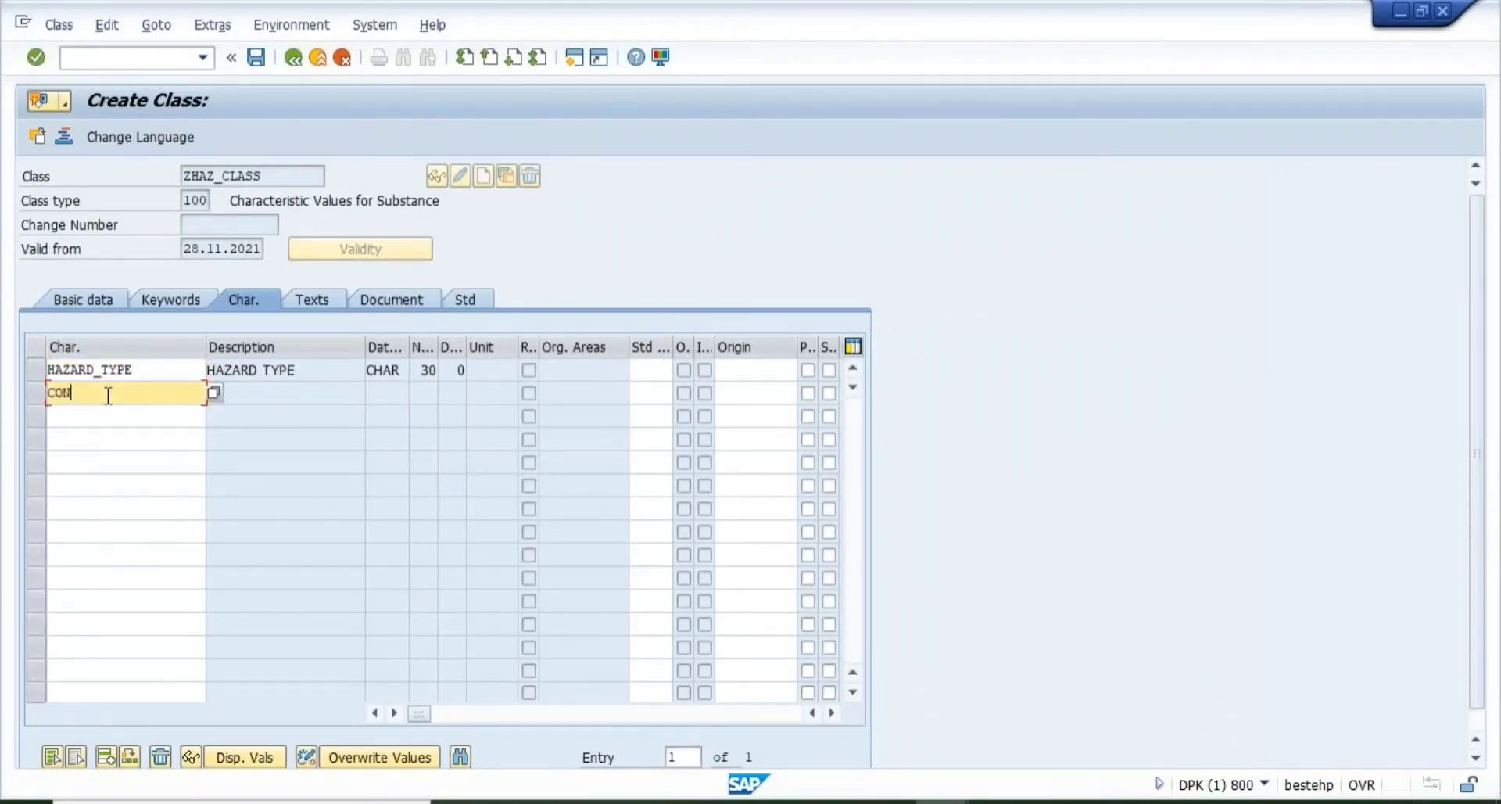
{"action": "type", "text": "TROL_MEASURE"}
{"action": "key", "text": "Return"}
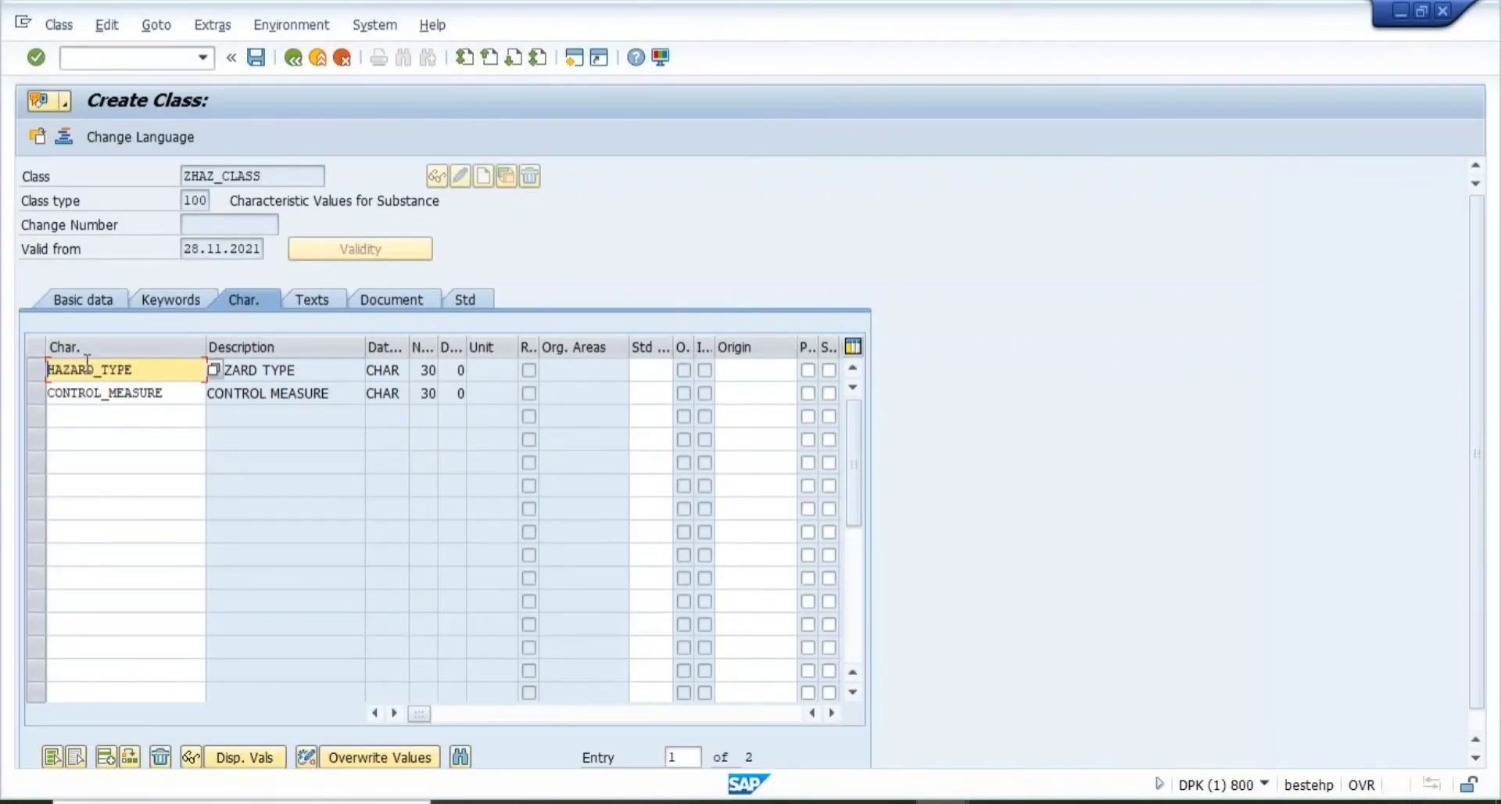
{"action": "left_click", "coordinate": [308, 303]}
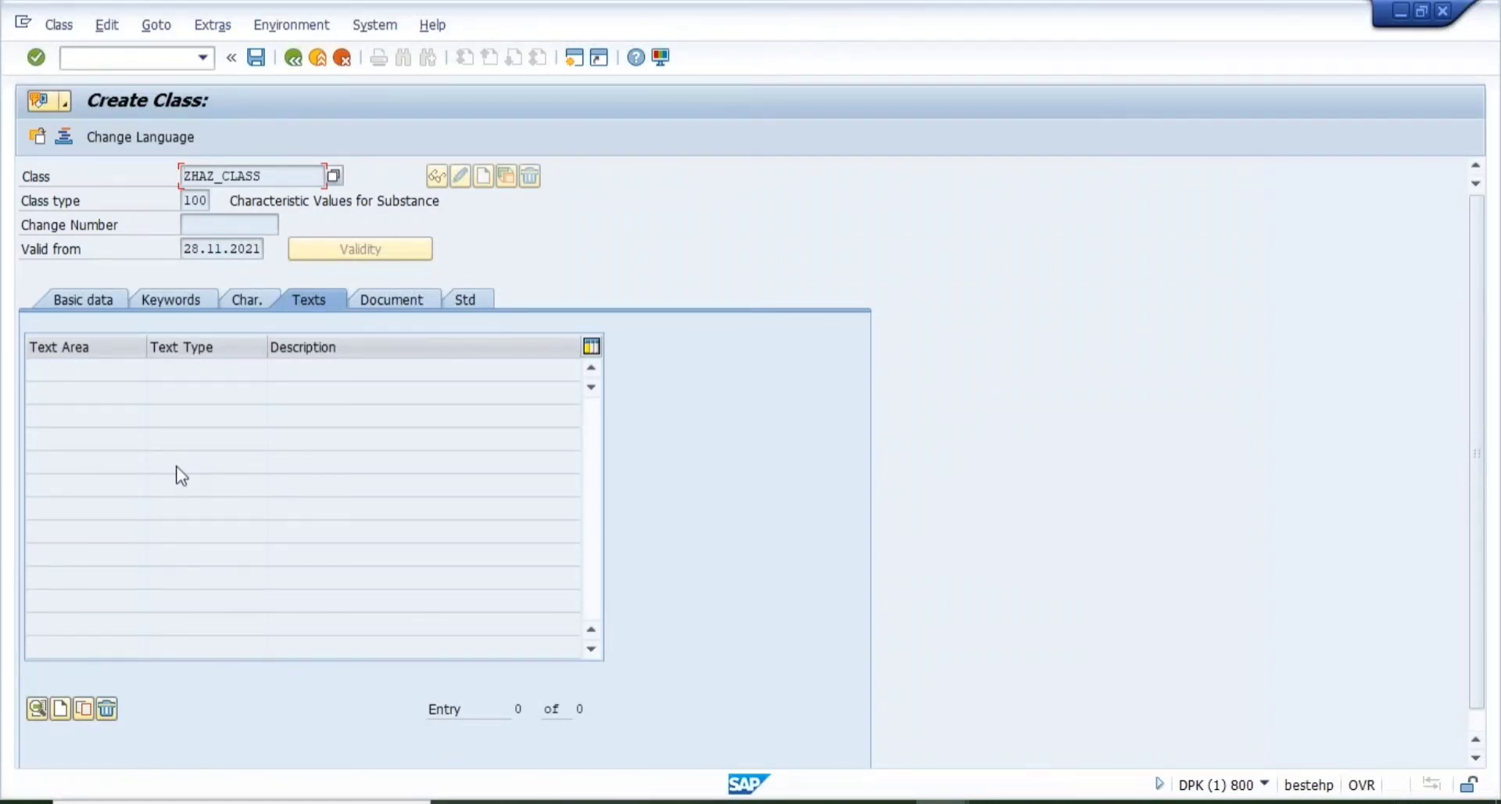
- Create a Long text entry described as 'THIS CLASS IS FOR HAZARD TYPES'
{"action": "left_click", "coordinate": [61, 708]}
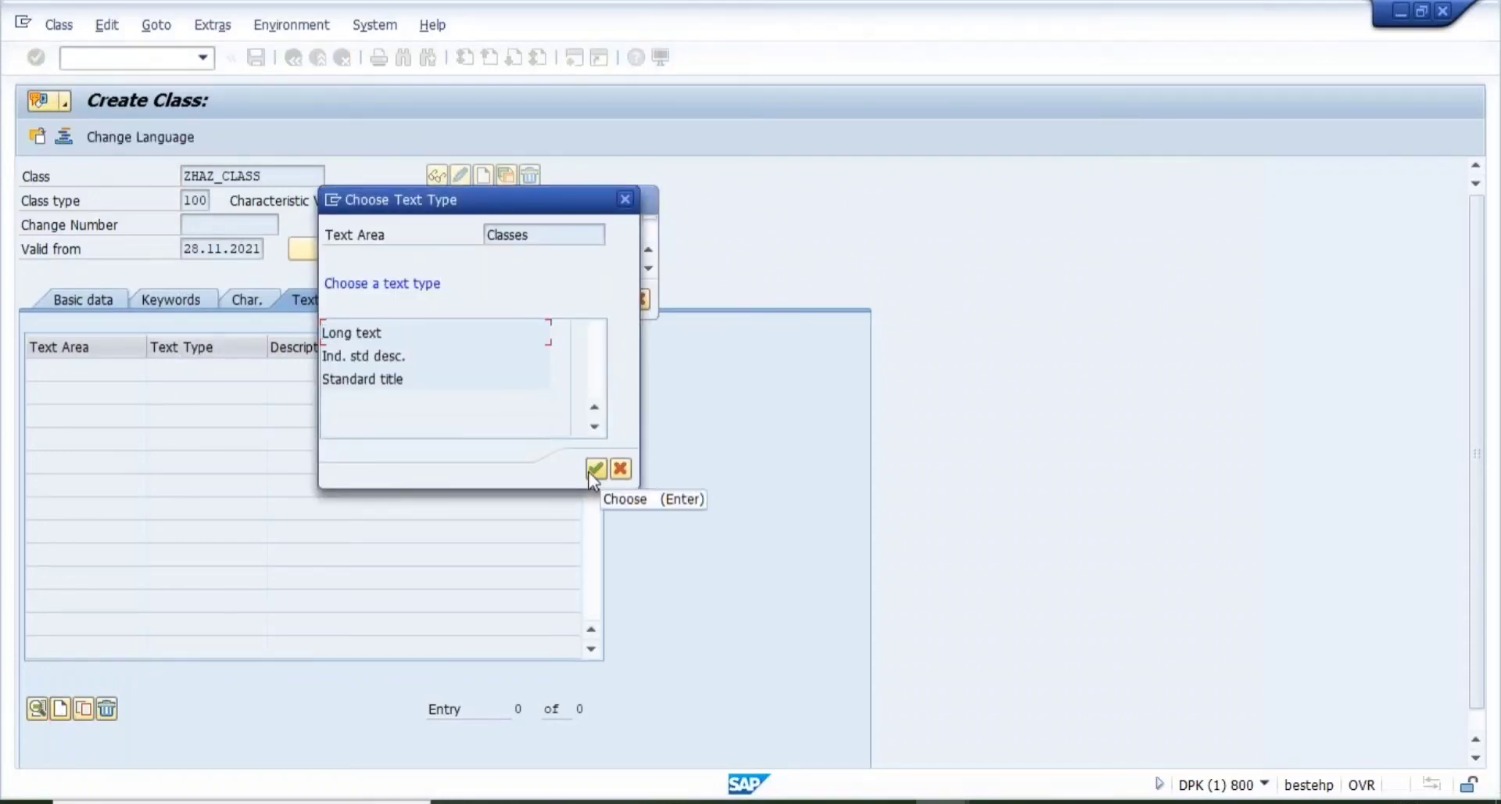
{"action": "left_click", "coordinate": [595, 469]}
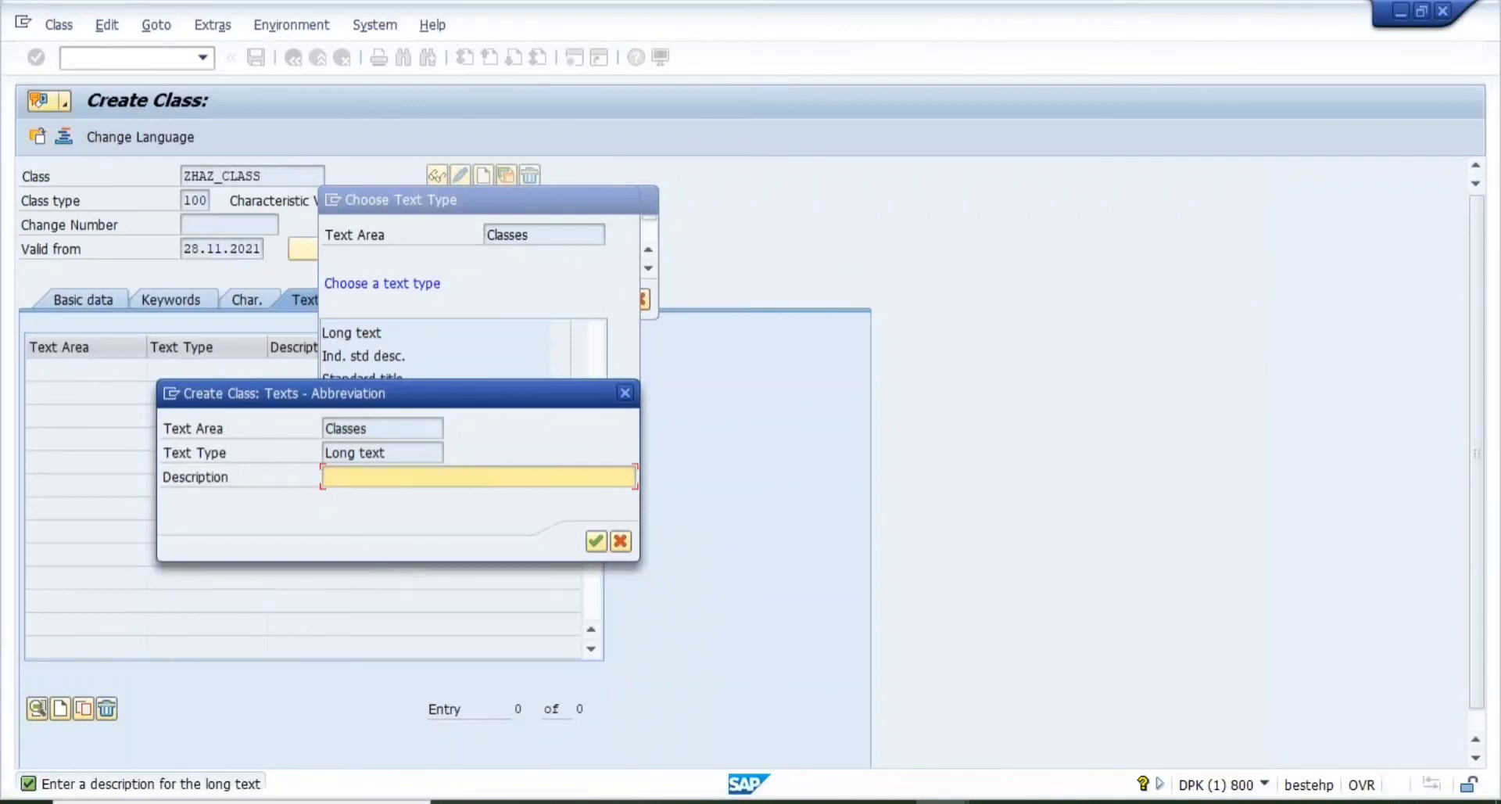
{"action": "type", "text": "THIS CLASS IS FOR "}
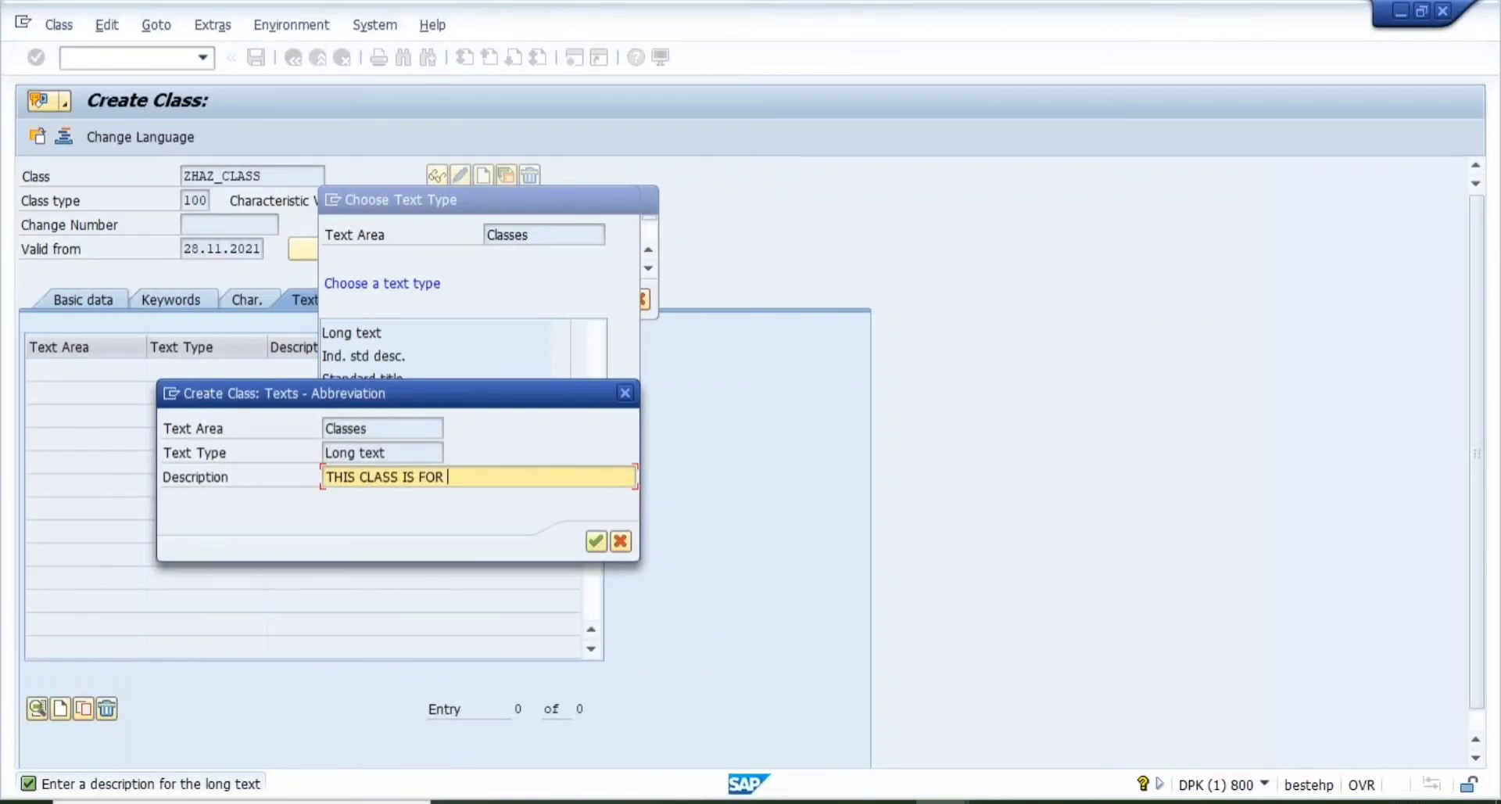
{"action": "type", "text": "HAZARD TYPES."}
{"action": "left_click", "coordinate": [597, 541]}
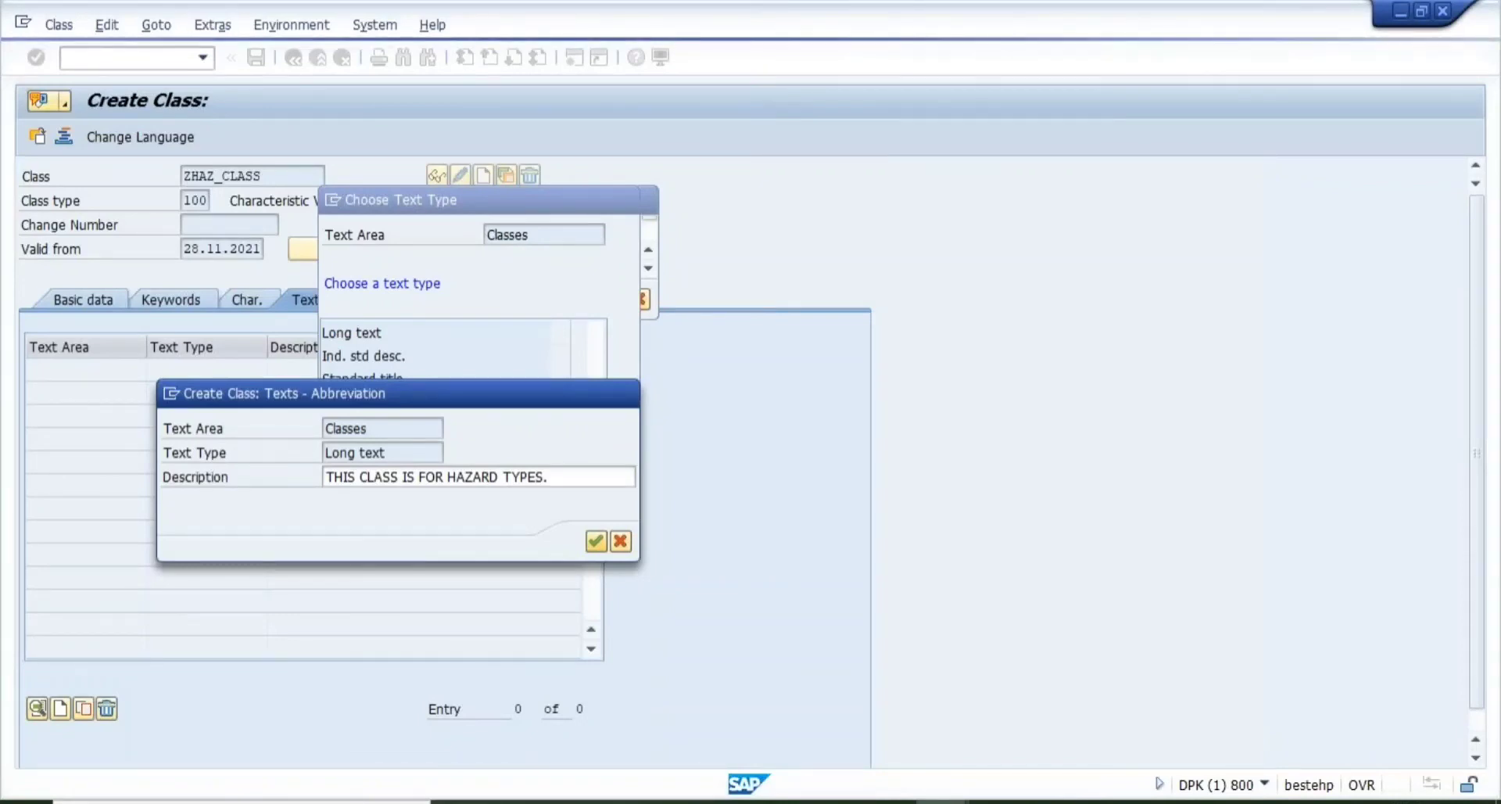
{"action": "key", "text": "Return"}
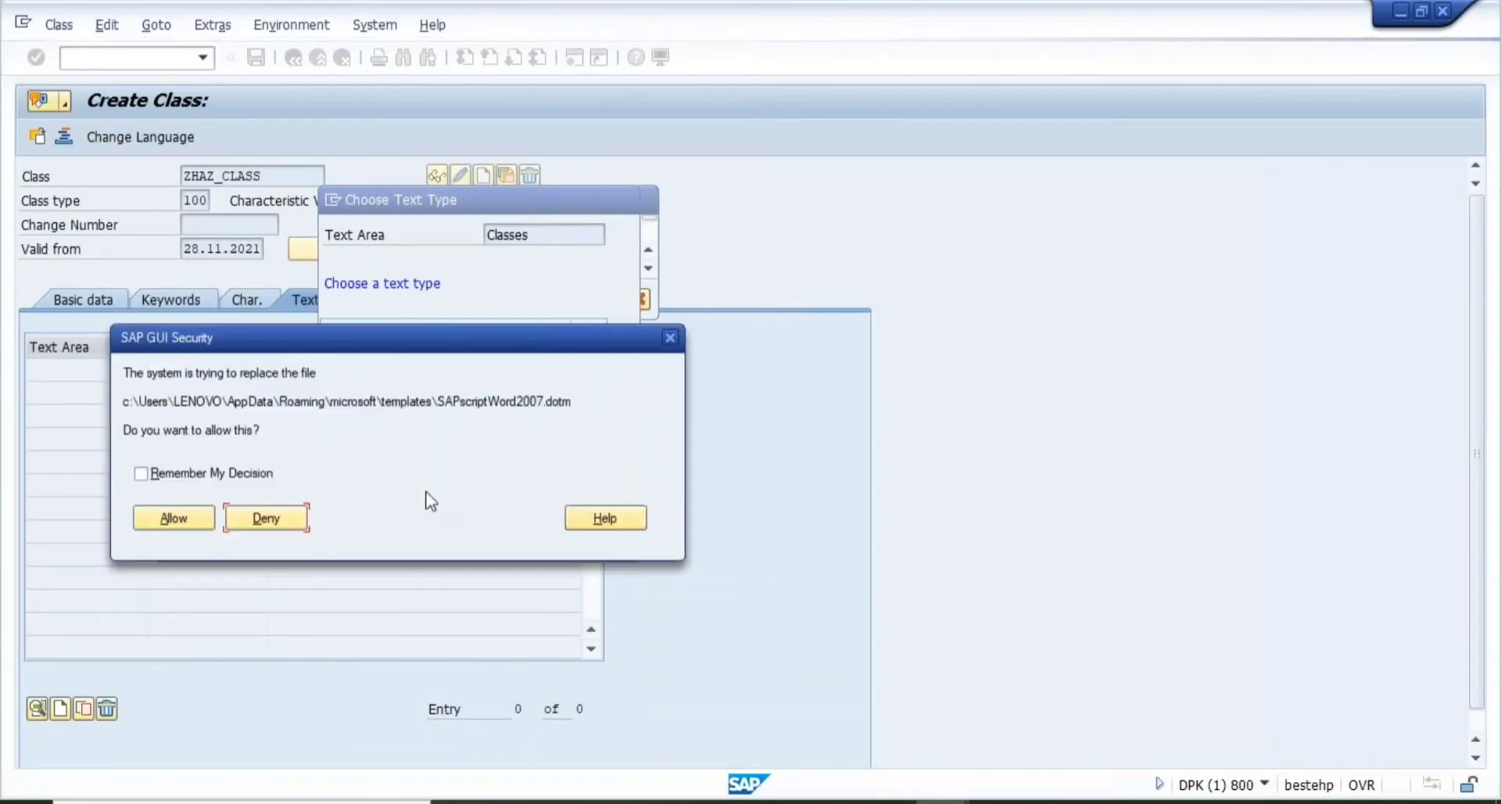
- Write 'THIS CLASS IS FOR HAZARD TYPES.' as the long text body and save it
{"action": "left_click", "coordinate": [174, 519]}
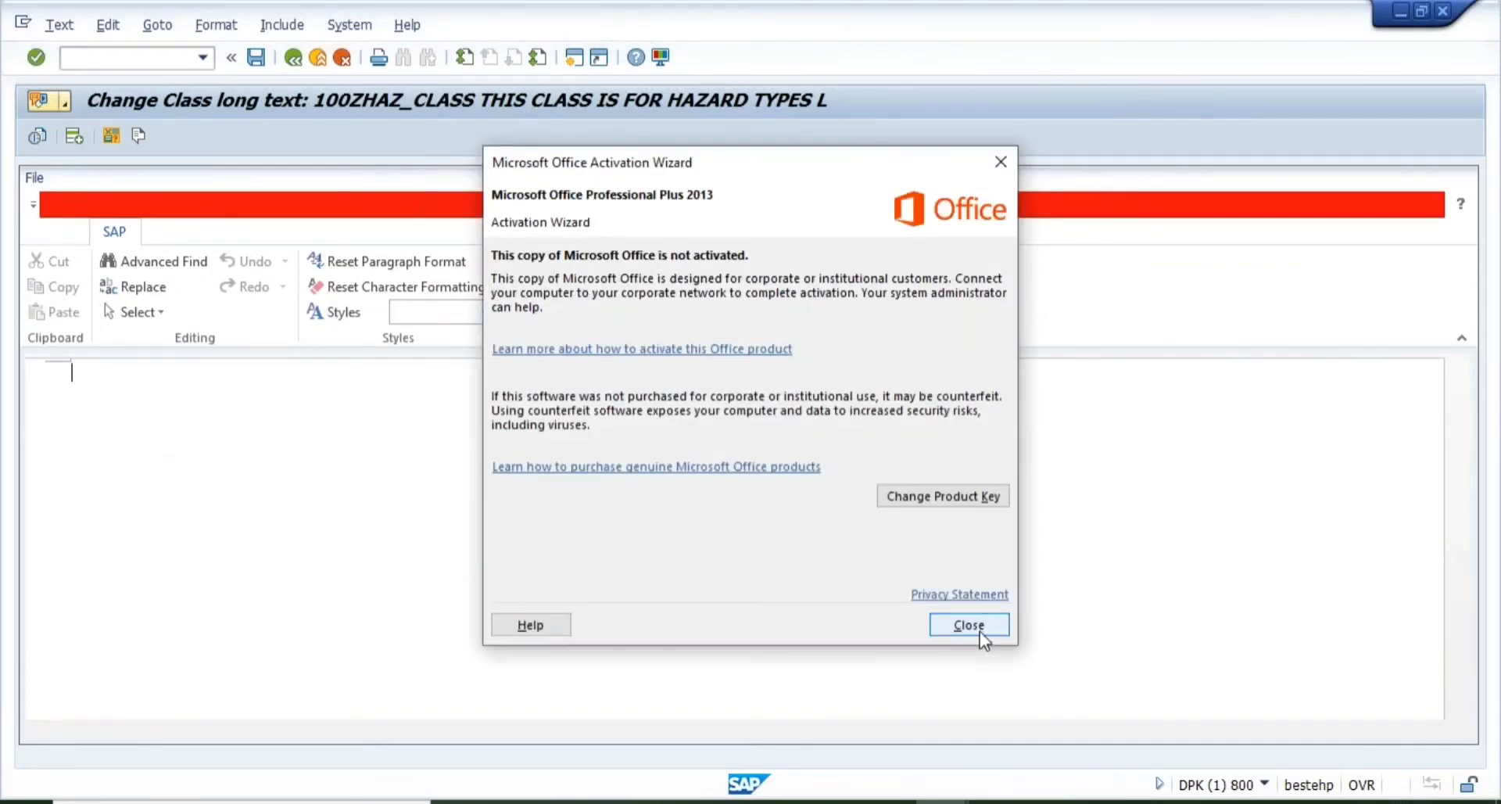
{"action": "left_click", "coordinate": [979, 630]}
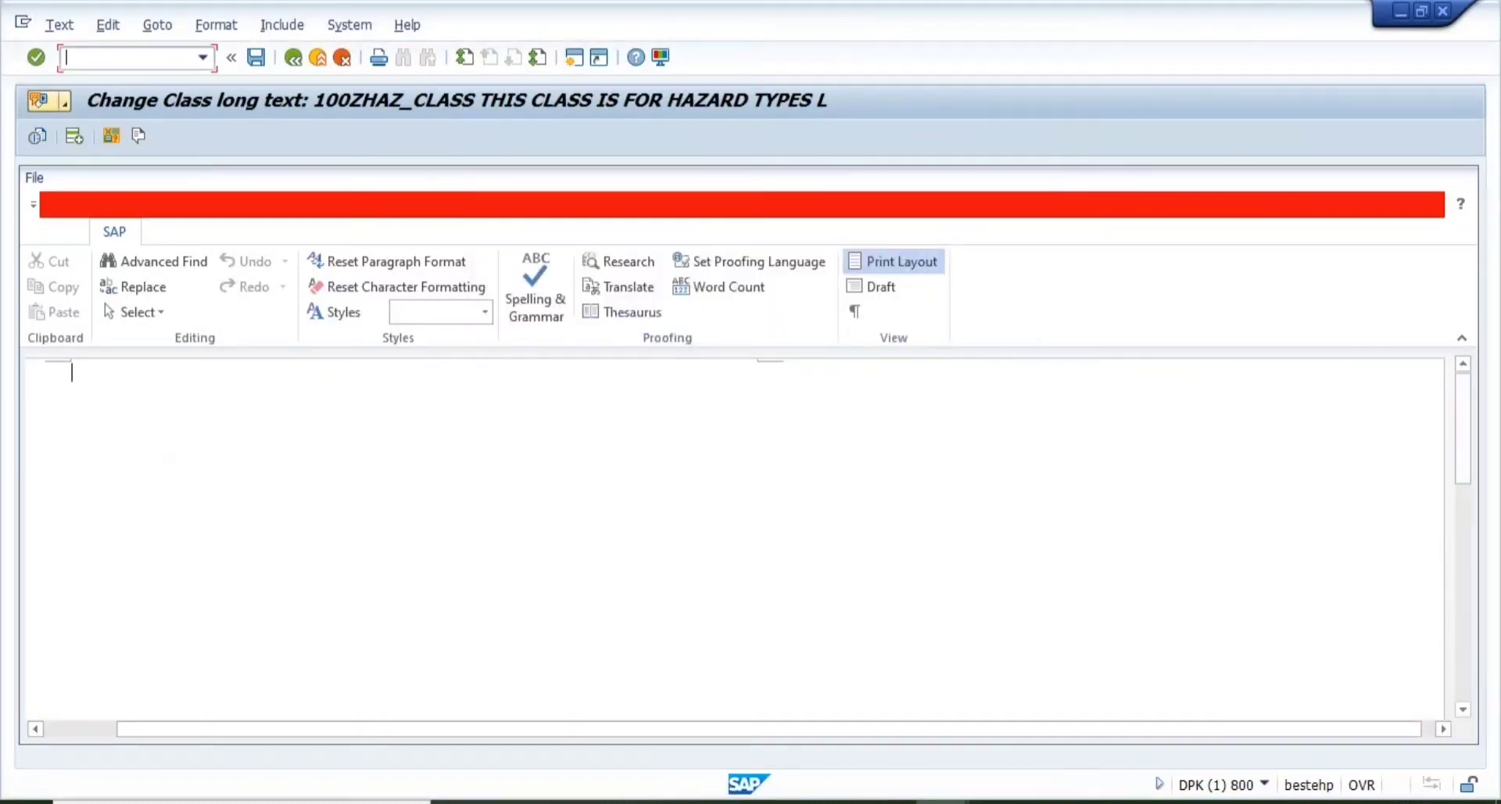
{"action": "type", "text": "THIS"}
{"action": "left_click", "coordinate": [184, 403]}
{"action": "type", "text": "THIS CLASS "}
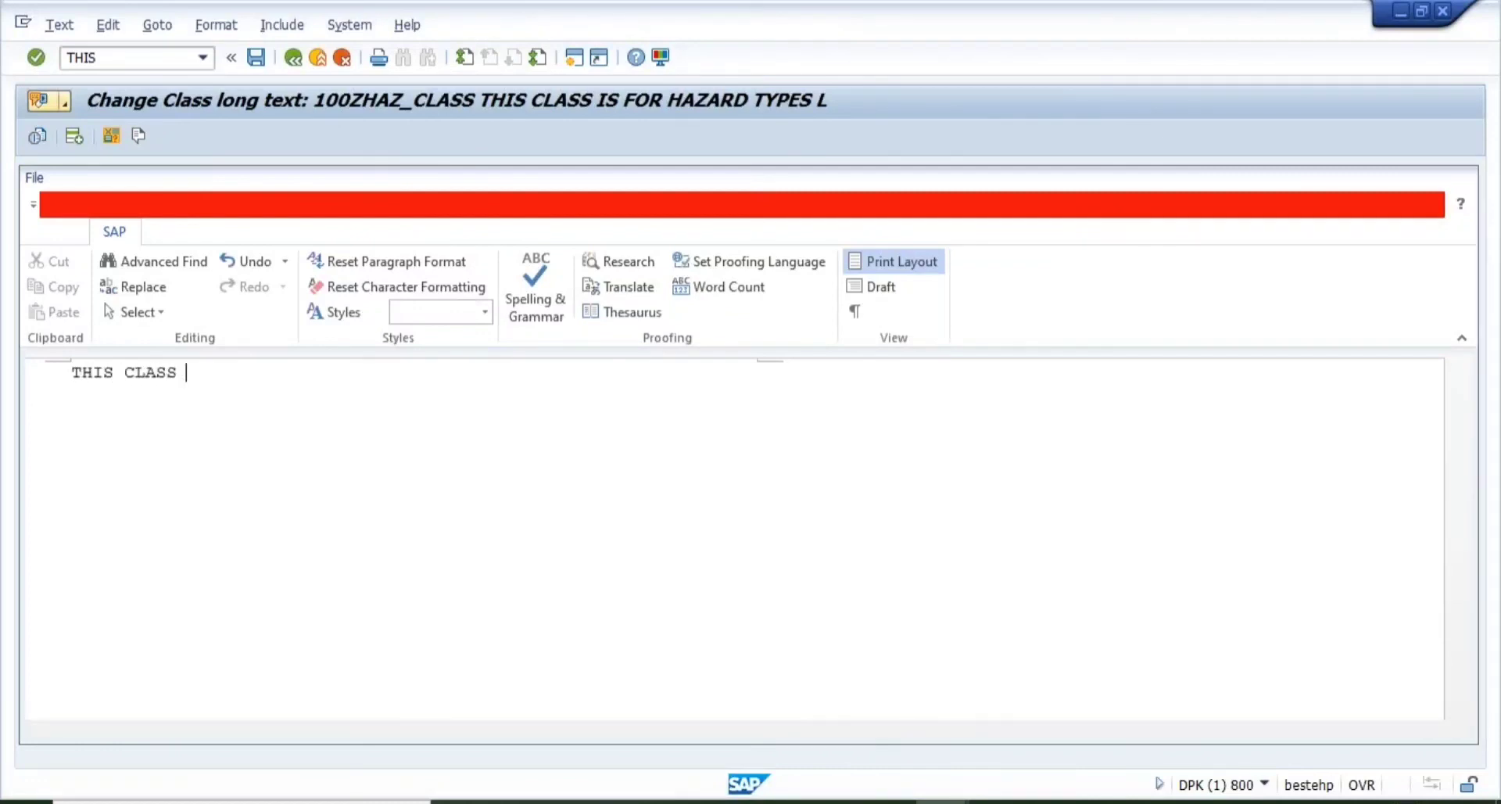
{"action": "type", "text": "I"}
{"action": "key", "text": "BackSpace"}
{"action": "type", "text": "IS FOR HAZARD TYPE."}
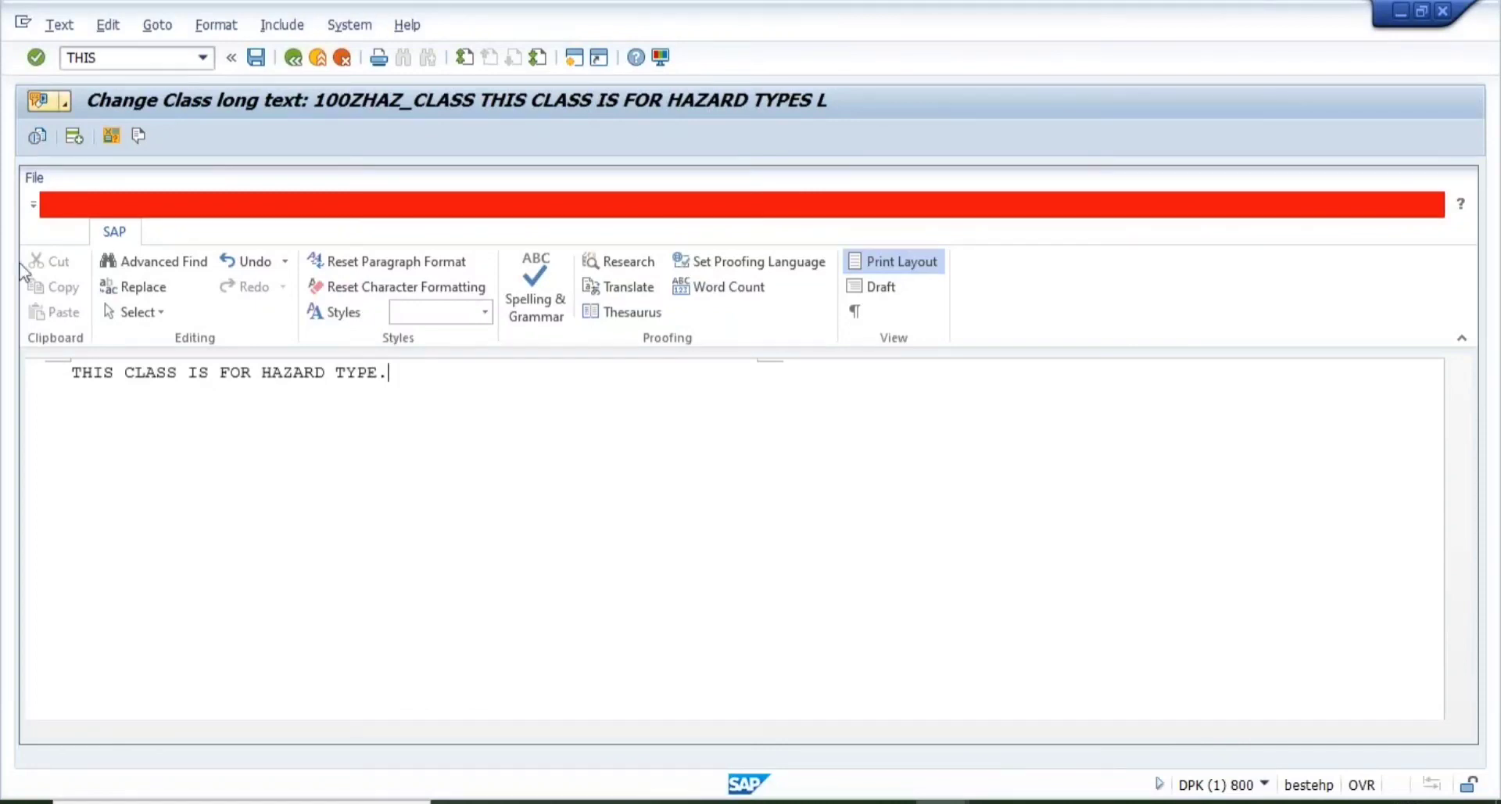
{"action": "left_click", "coordinate": [256, 58]}
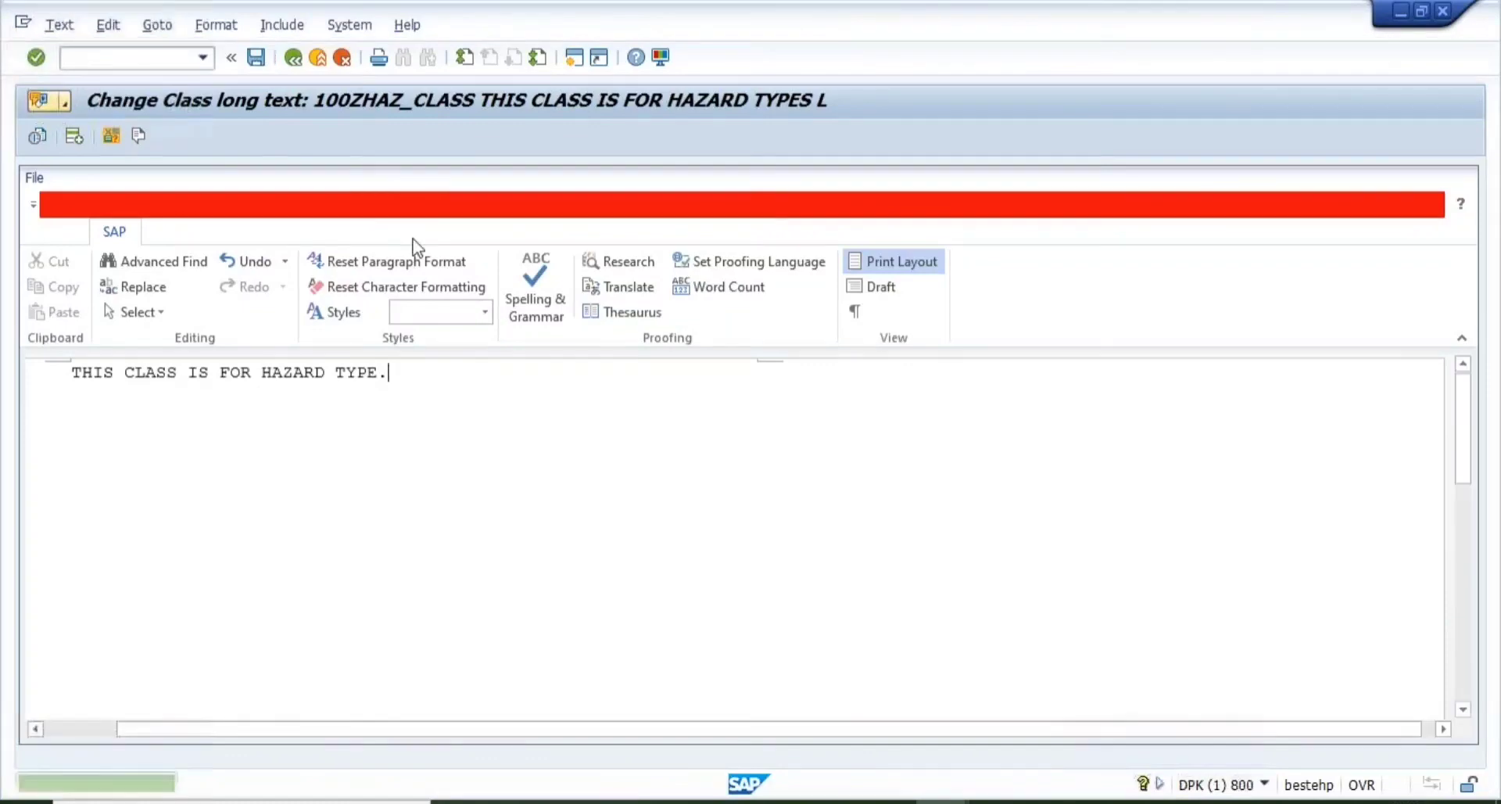
{"action": "left_click", "coordinate": [294, 57]}
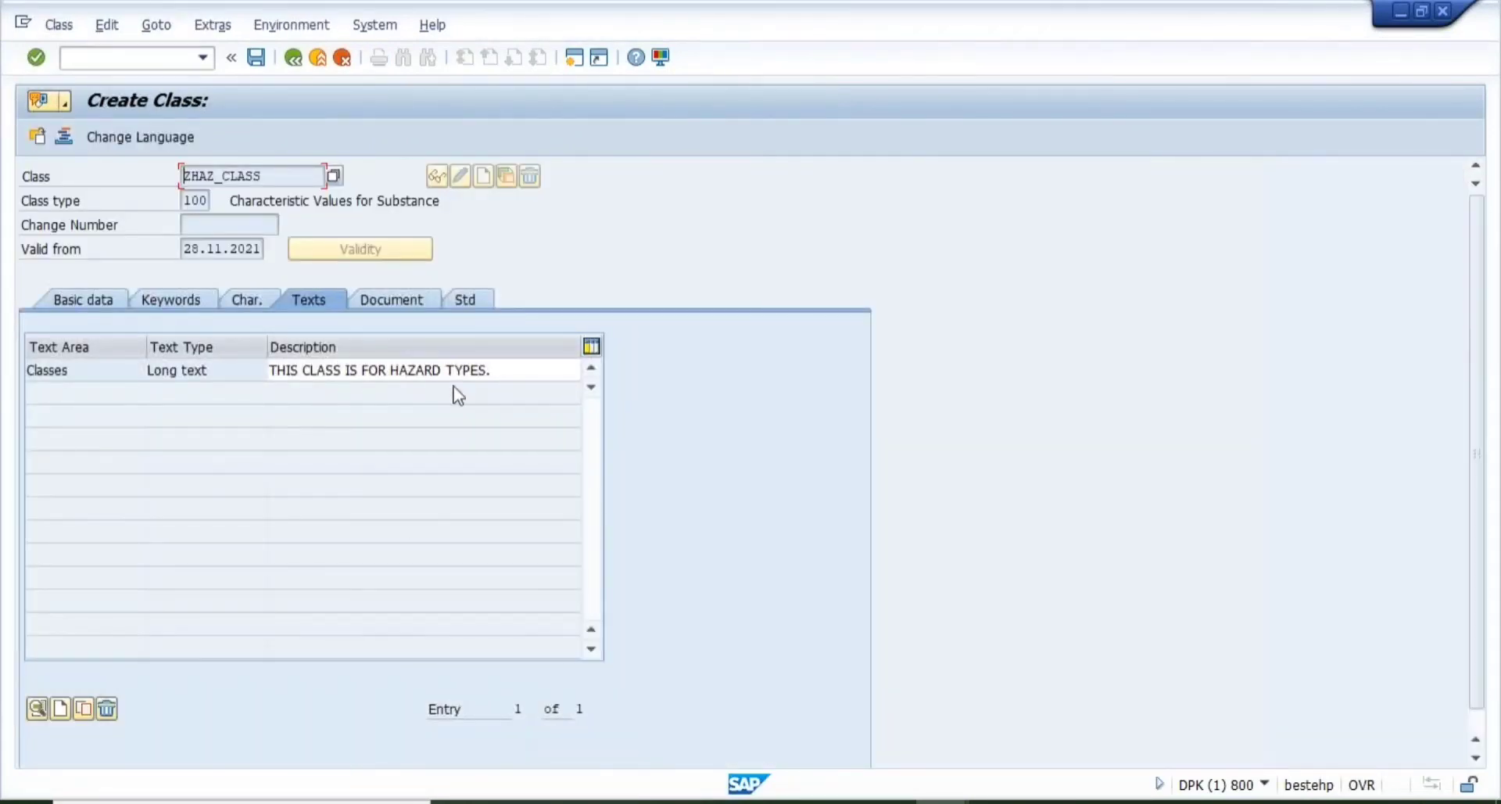
- Search the documents available for linking to the class without restrictions
{"action": "left_click", "coordinate": [377, 307]}
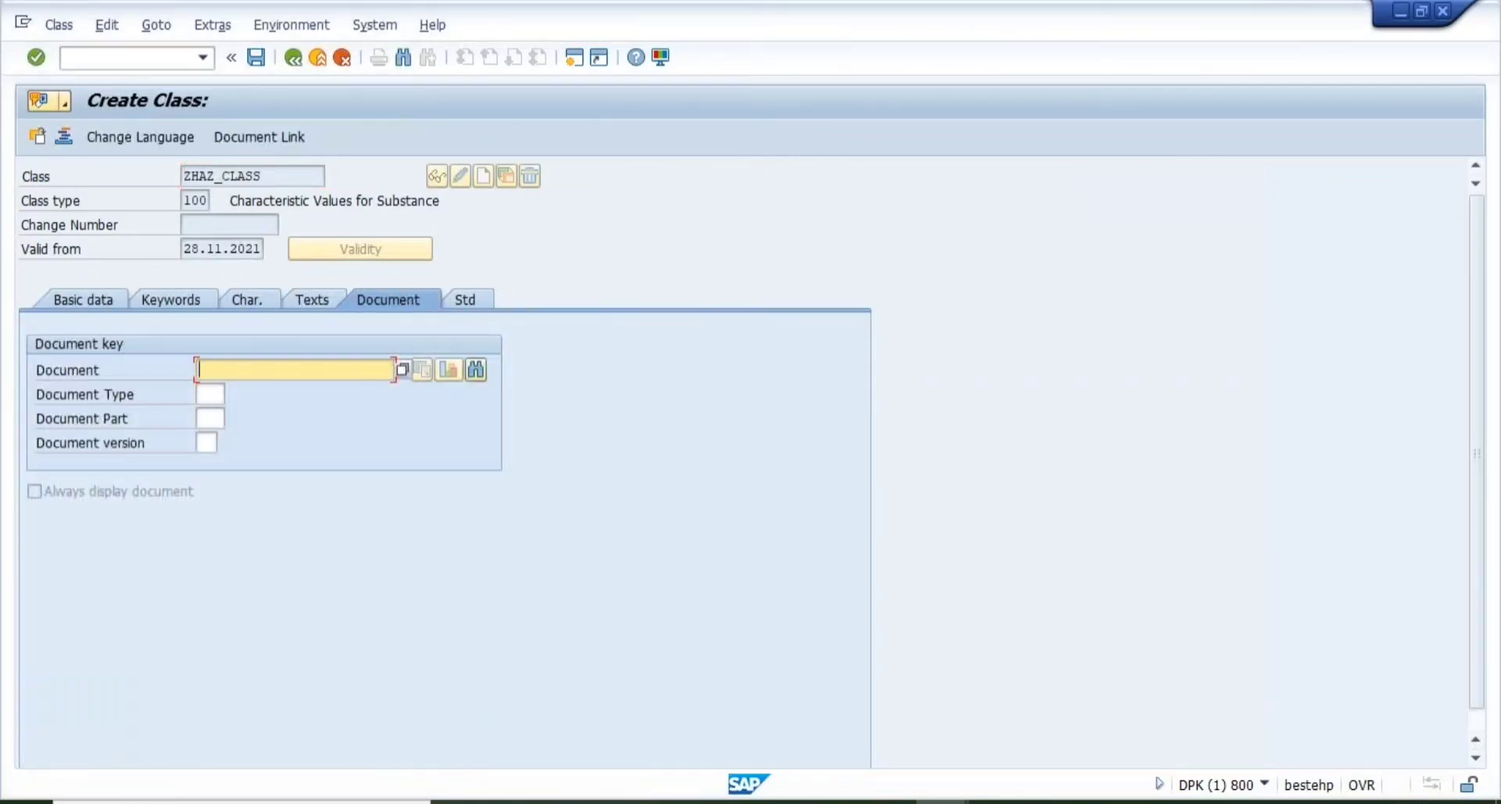
{"action": "left_click", "coordinate": [466, 300]}
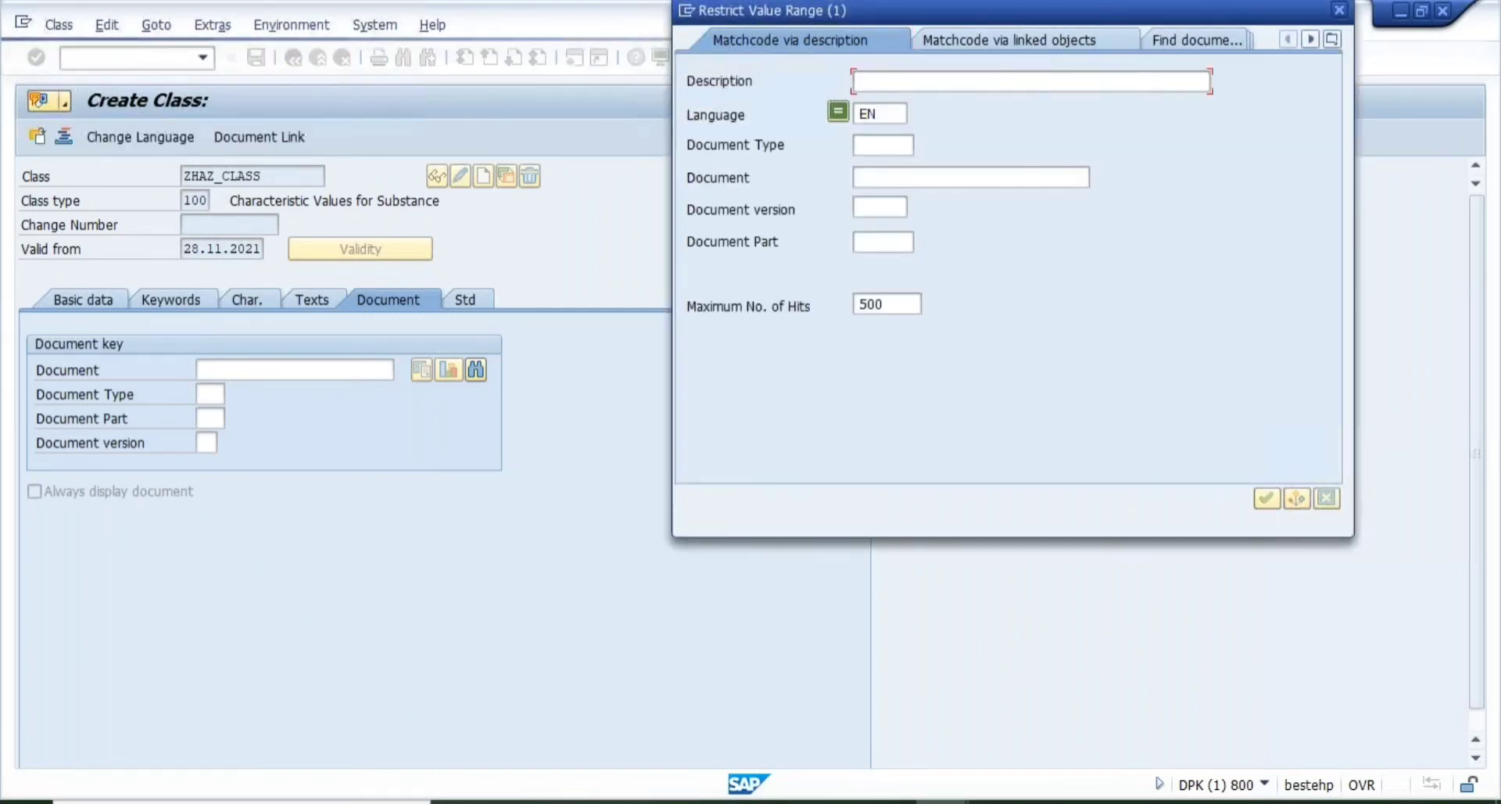
{"action": "key", "text": "Return"}
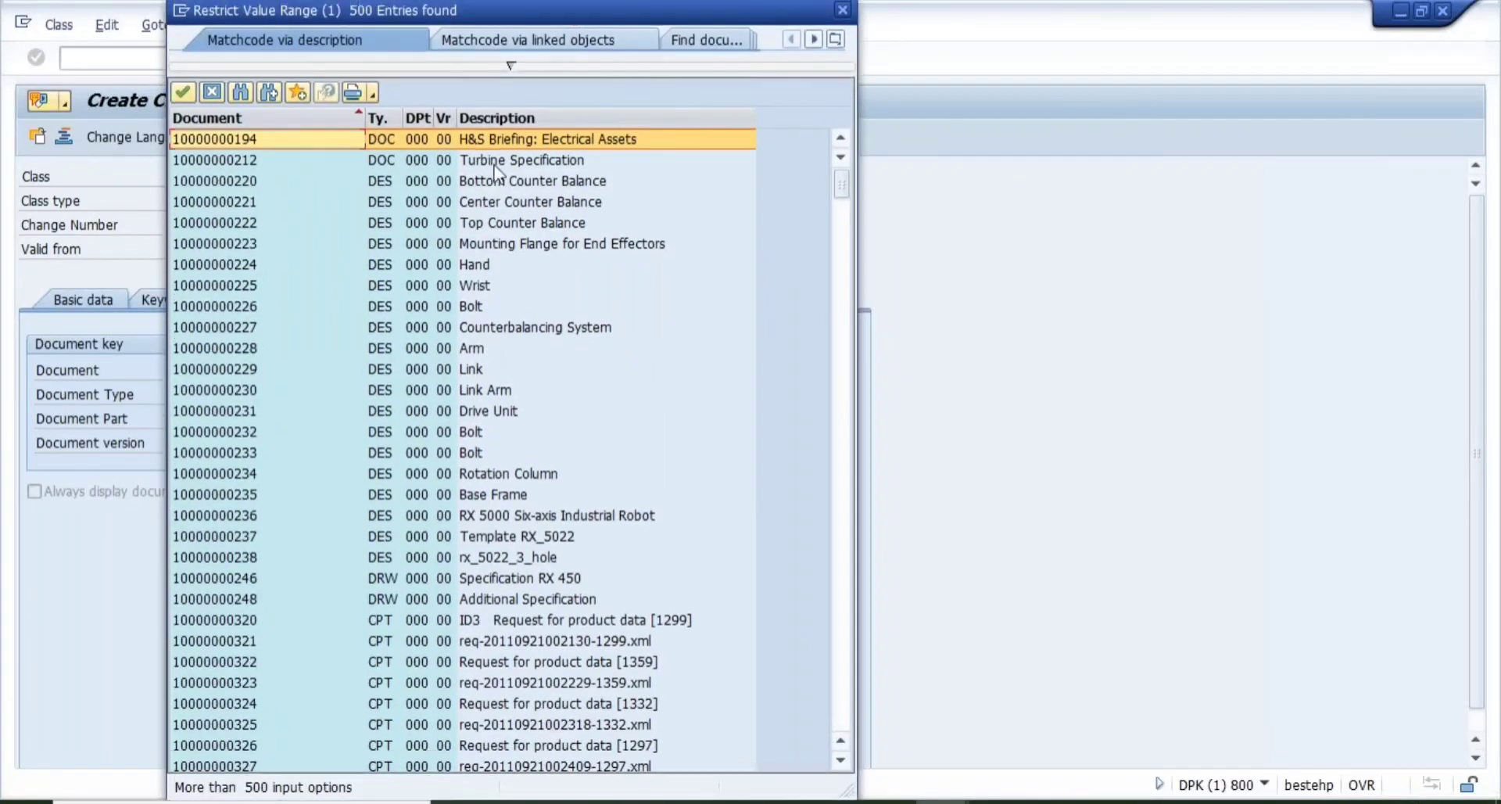
- Browse the 500-entry document hit list down to its last entries near TEMPLATE_EC1
{"action": "left_click", "coordinate": [494, 165]}
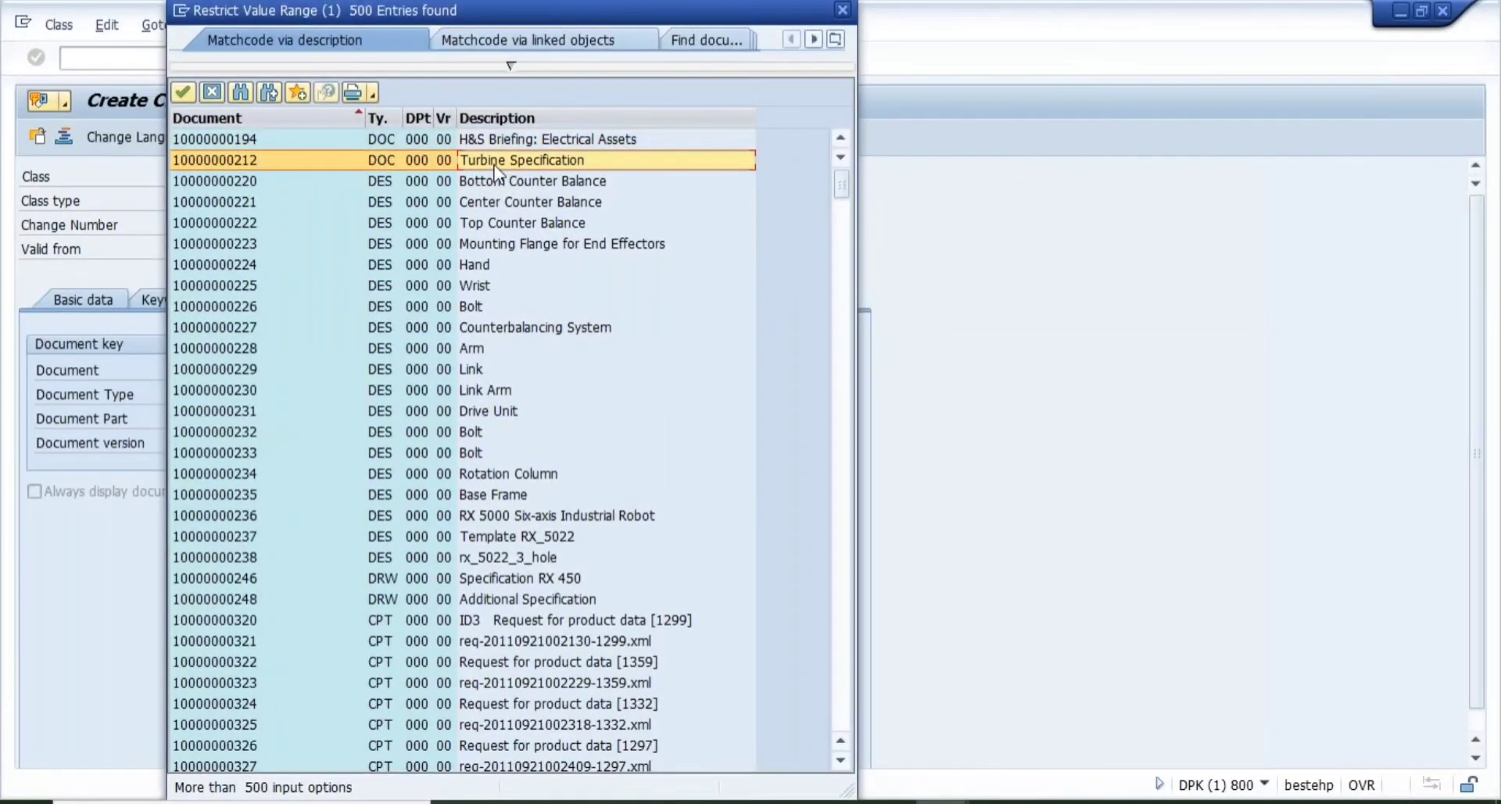
{"action": "key", "text": "Up"}
{"action": "key", "text": "Down"}
{"action": "key", "text": "Down"}
{"action": "key", "text": "Down"}
{"action": "key", "text": "Down"}
{"action": "key", "text": "Down"}
{"action": "key", "text": "Down"}
{"action": "key", "text": "Down"}
{"action": "key", "text": "Down"}
{"action": "key", "text": "Down"}
{"action": "key", "text": "Down"}
{"action": "key", "text": "Down"}
{"action": "key", "text": "Down"}
{"action": "key", "text": "Down"}
{"action": "key", "text": "Down"}
{"action": "key", "text": "Down"}
{"action": "key", "text": "Down"}
{"action": "key", "text": "Down"}
{"action": "key", "text": "Down"}
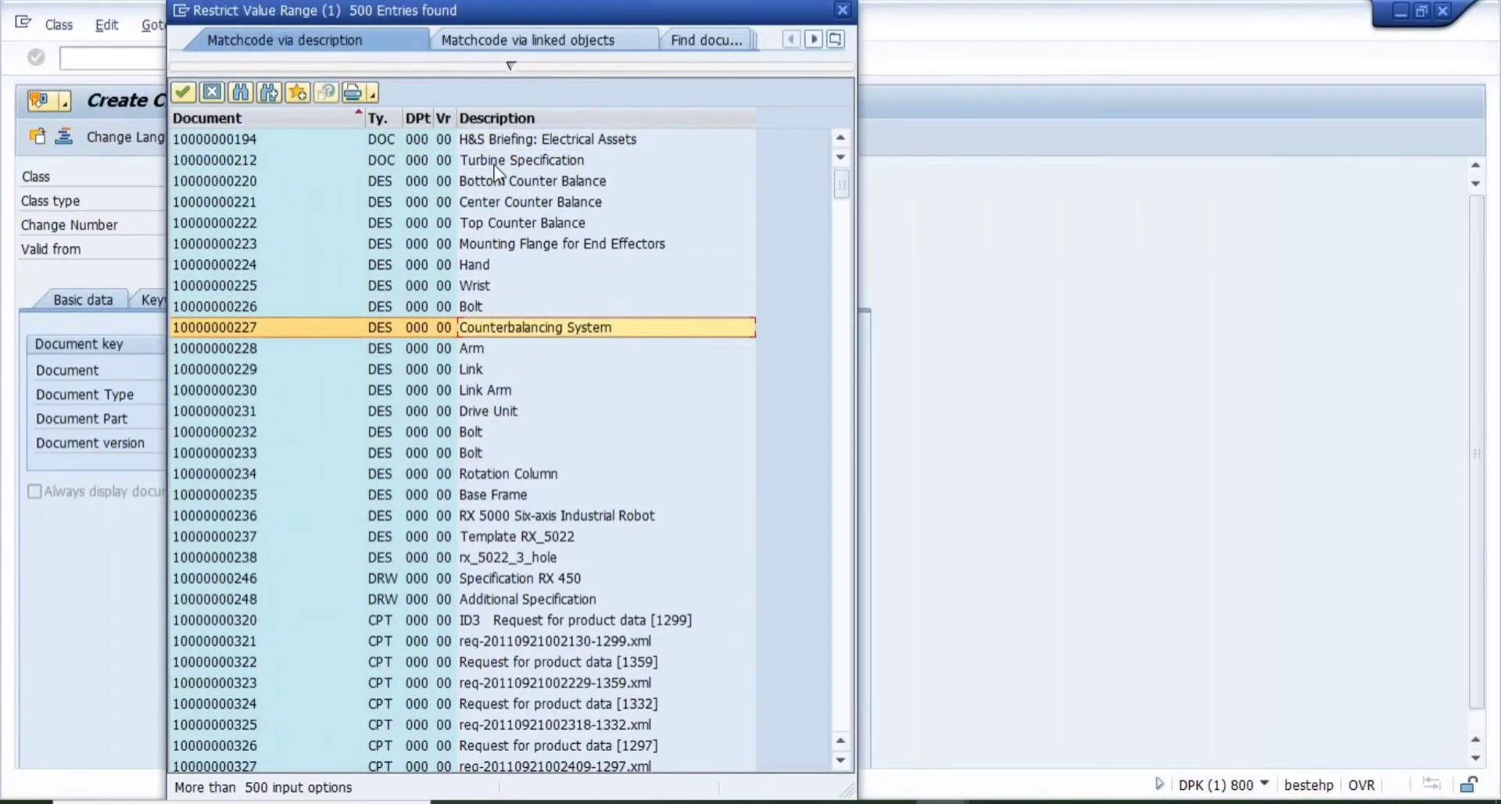
{"action": "key", "text": "Down"}
{"action": "key", "text": "Down"}
{"action": "key", "text": "Down"}
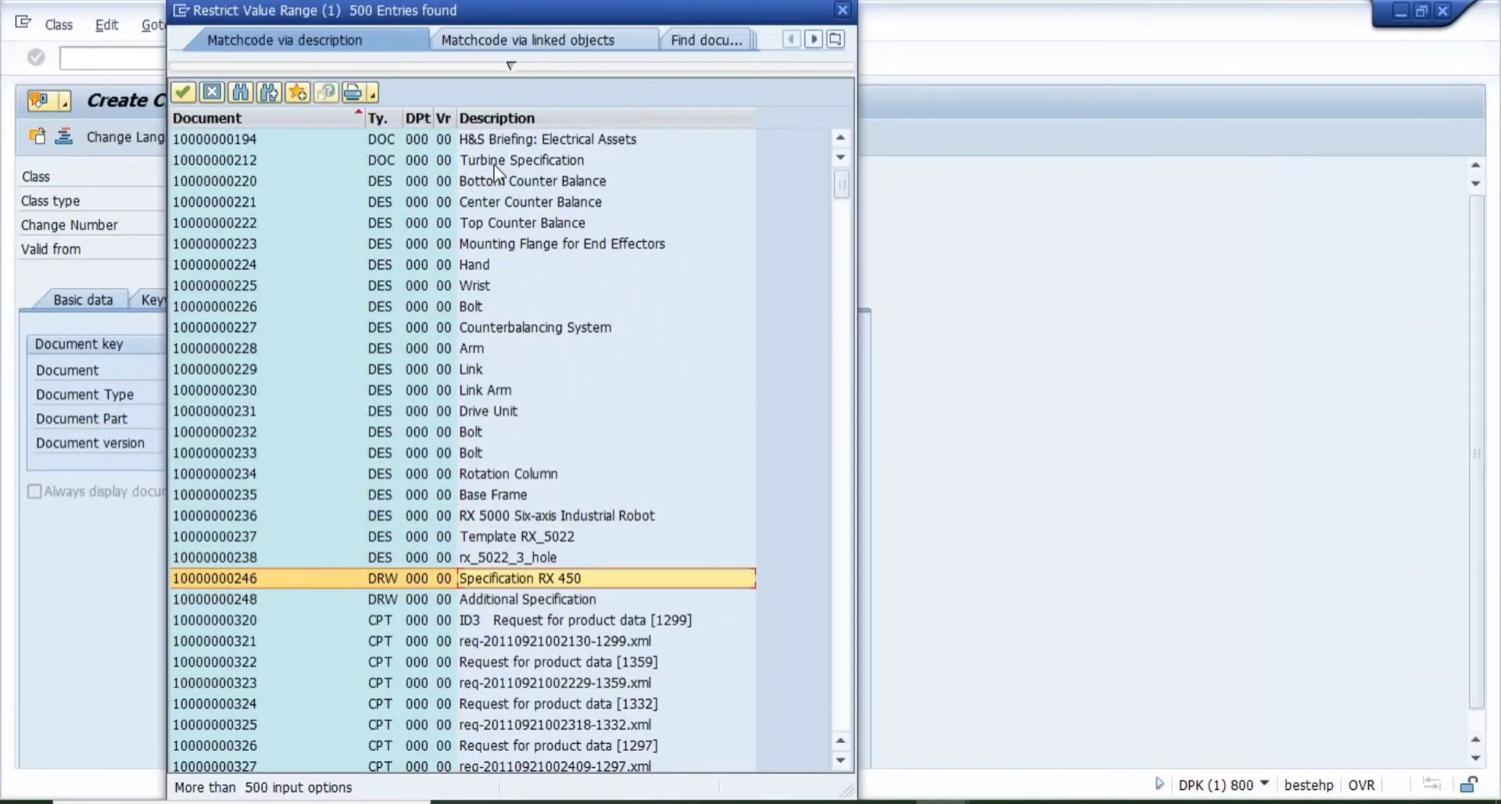
{"action": "key", "text": "Down"}
{"action": "key", "text": "Down"}
{"action": "key", "text": "Down"}
{"action": "key", "text": "Down"}
{"action": "key", "text": "Down"}
{"action": "key", "text": "Down"}
{"action": "key", "text": "Down"}
{"action": "key", "text": "Down"}
{"action": "key", "text": "Down"}
{"action": "key", "text": "Down"}
{"action": "key", "text": "Down"}
{"action": "key", "text": "Down"}
{"action": "key", "text": "Down"}
{"action": "key", "text": "Down"}
{"action": "key", "text": "Down"}
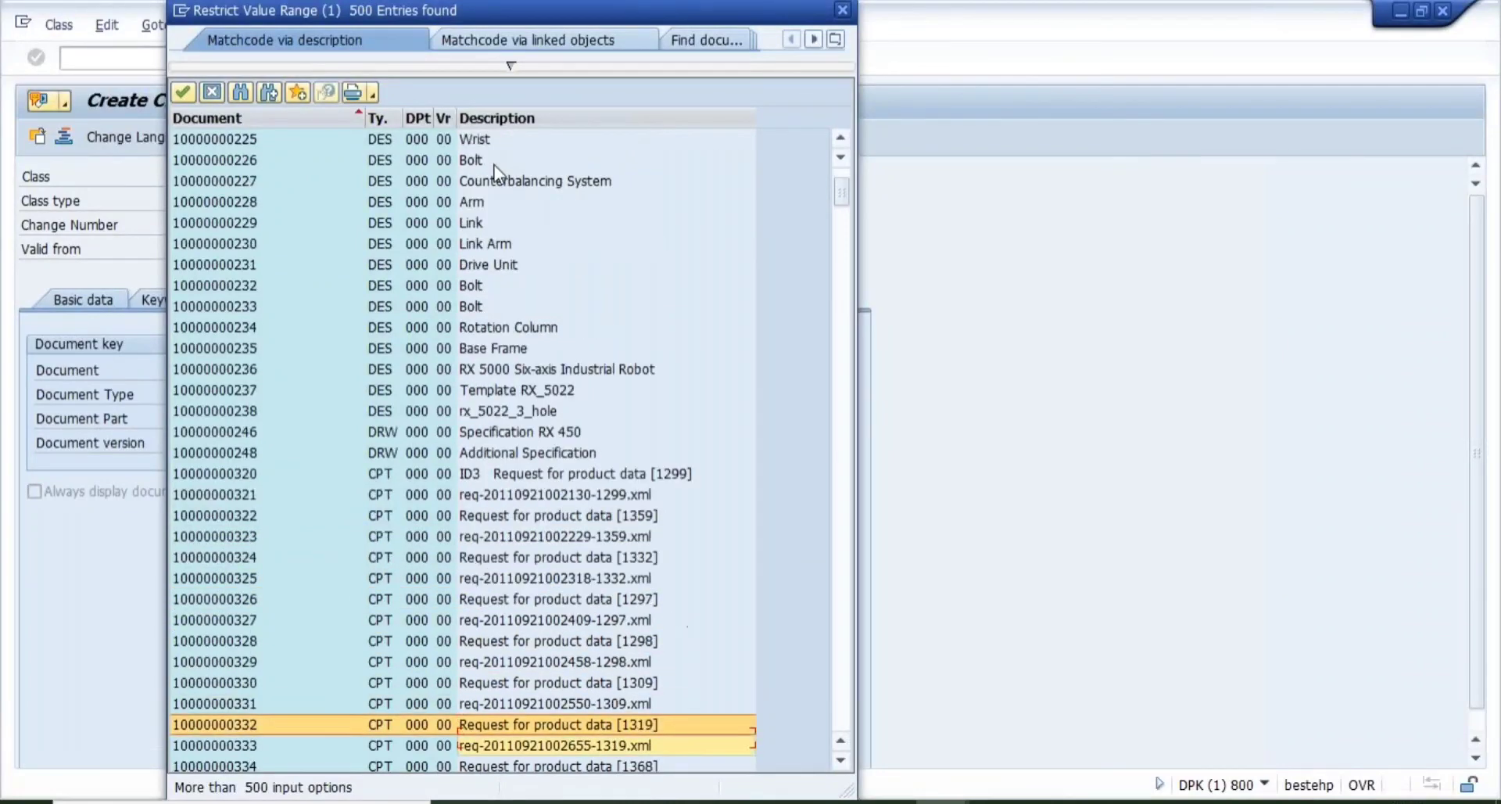
{"action": "key", "text": "Down"}
{"action": "key", "text": "Down"}
{"action": "key", "text": "Down"}
{"action": "key", "text": "Down"}
{"action": "key", "text": "Down"}
{"action": "key", "text": "Down"}
{"action": "key", "text": "Down"}
{"action": "key", "text": "Down"}
{"action": "key", "text": "Down"}
{"action": "key", "text": "Down"}
{"action": "key", "text": "Down"}
{"action": "key", "text": "Down"}
{"action": "key", "text": "Down"}
{"action": "key", "text": "Down"}
{"action": "key", "text": "Down"}
{"action": "key", "text": "Down"}
{"action": "key", "text": "Down"}
{"action": "key", "text": "Down"}
{"action": "key", "text": "Down"}
{"action": "key", "text": "Down"}
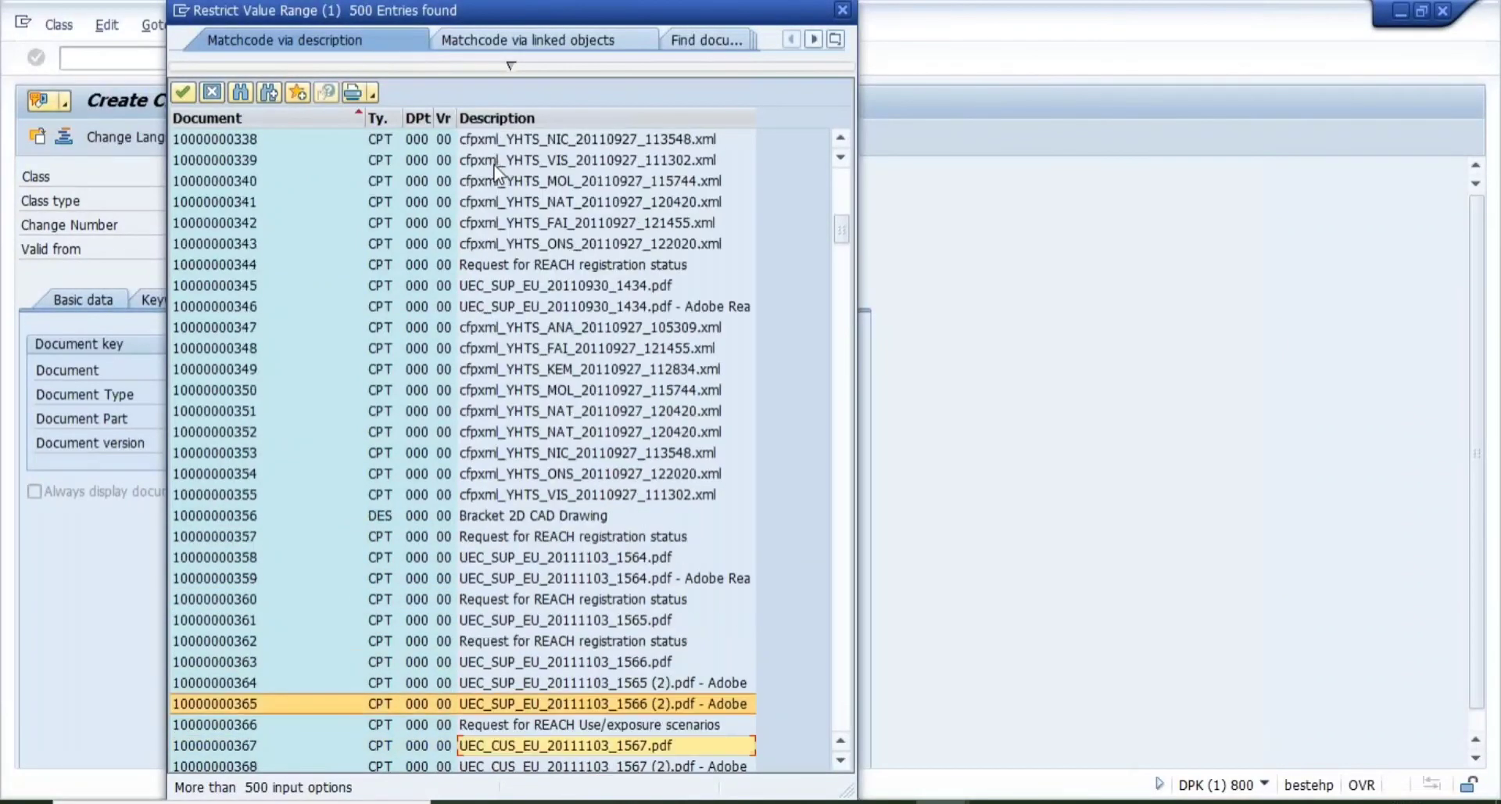
{"action": "key", "text": "Up"}
{"action": "key", "text": "Up"}
{"action": "key", "text": "Up"}
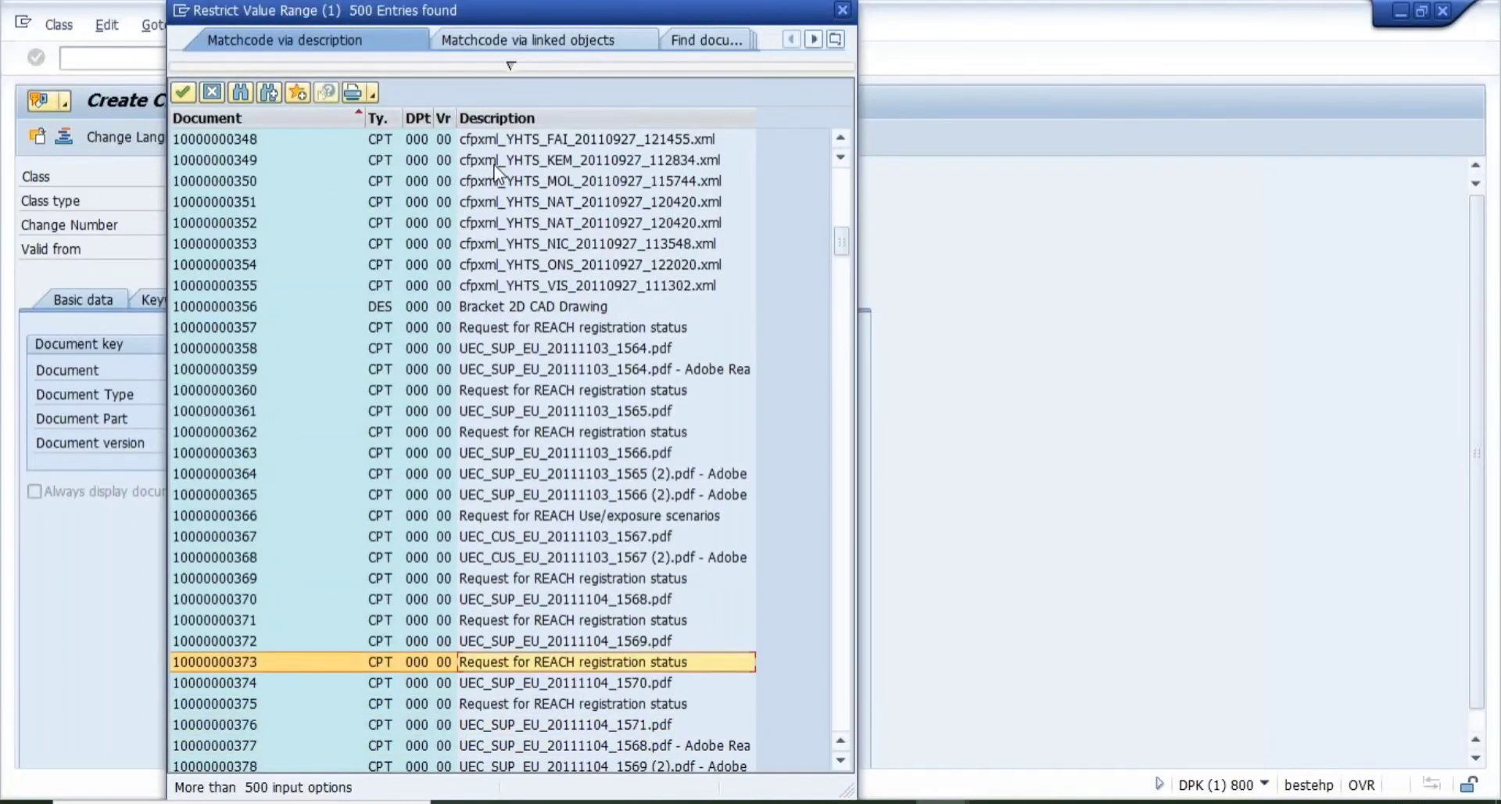
{"action": "key", "text": "Down"}
{"action": "key", "text": "Down"}
{"action": "key", "text": "Down"}
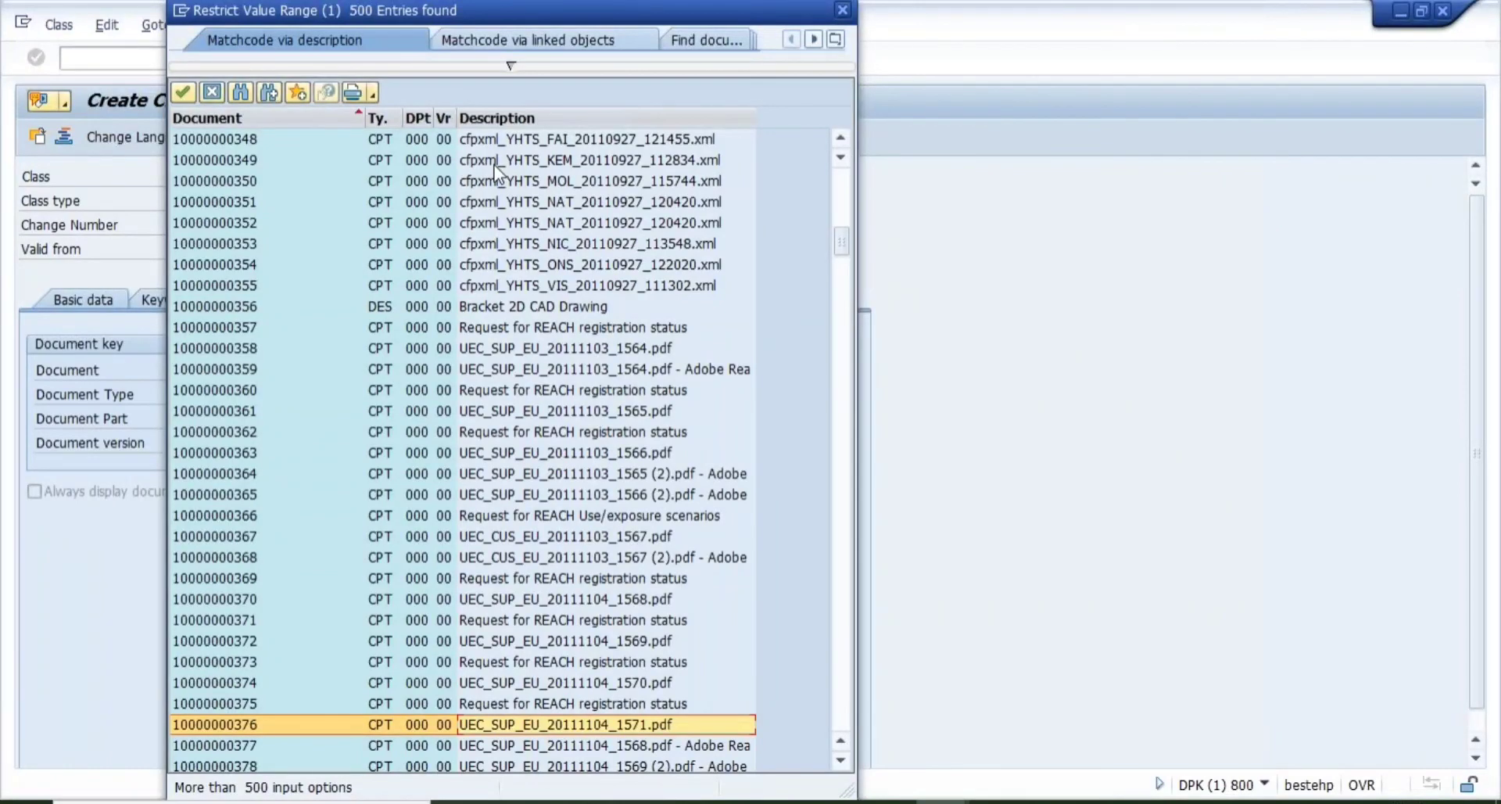
{"action": "key", "text": "Down"}
{"action": "key", "text": "Down"}
{"action": "key", "text": "Down"}
{"action": "key", "text": "Down"}
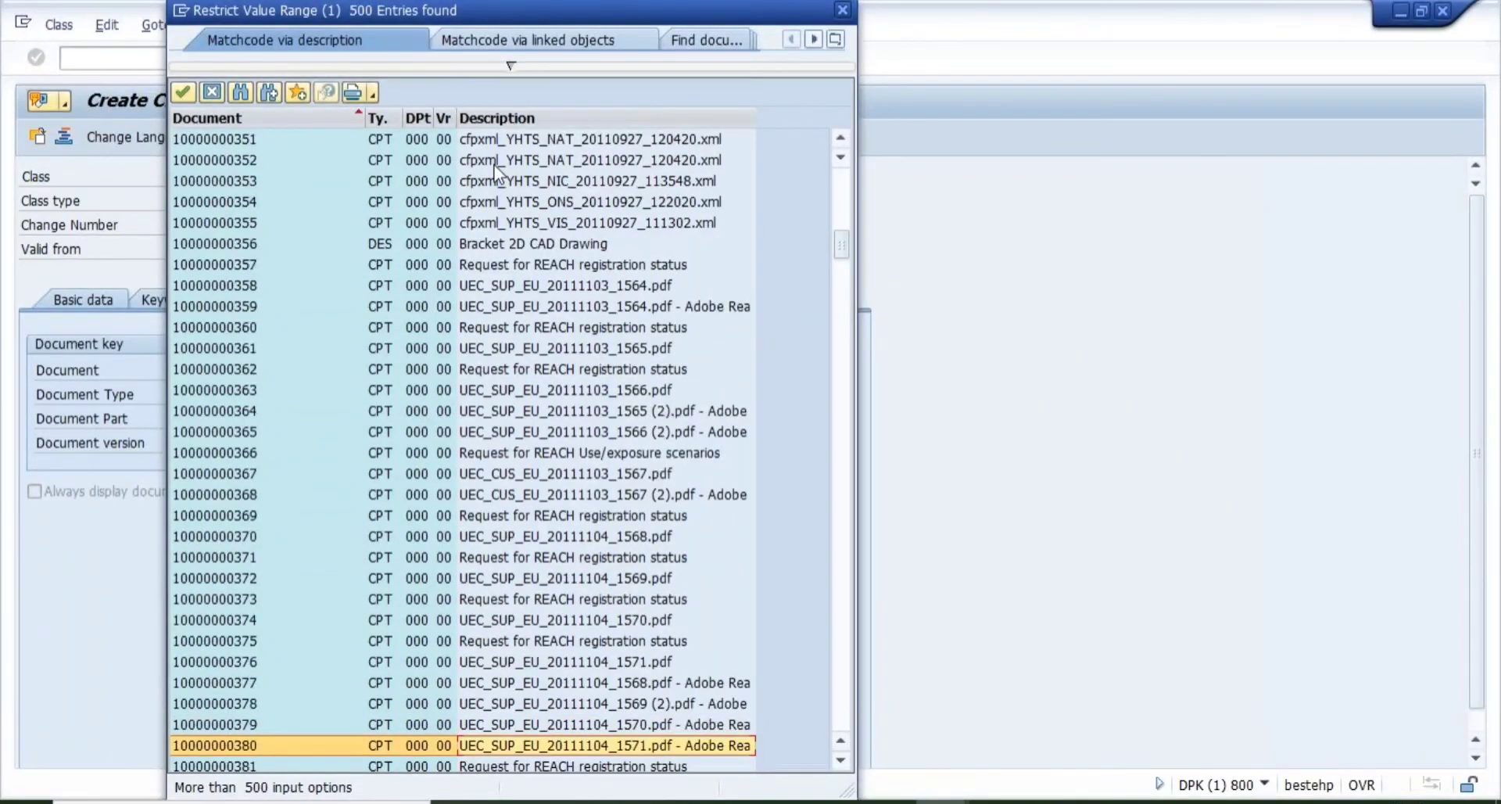
{"action": "key", "text": "Down"}
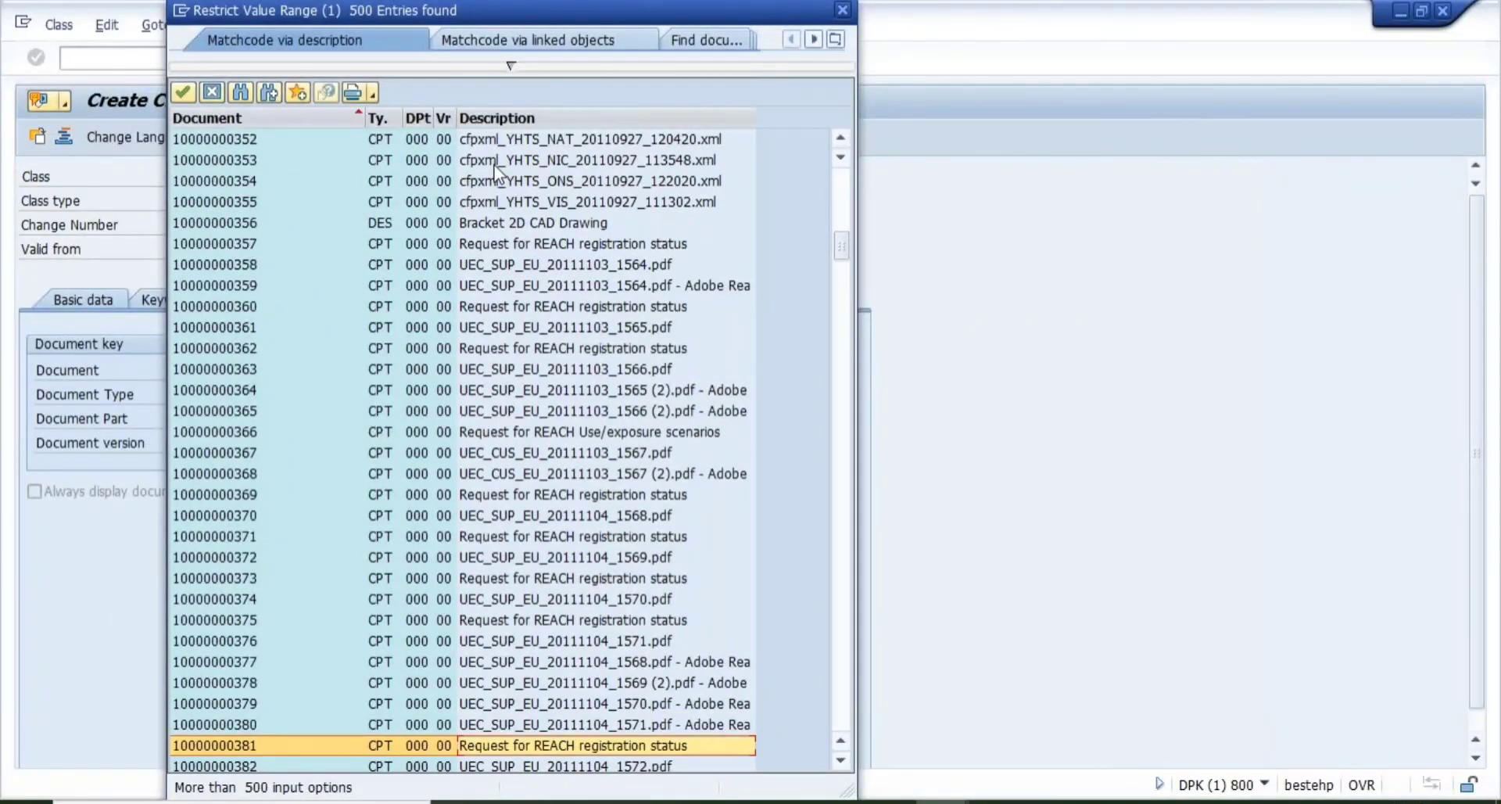
{"action": "key", "text": "Down"}
{"action": "key", "text": "Down"}
{"action": "key", "text": "Down"}
{"action": "key", "text": "Down"}
{"action": "key", "text": "Down"}
{"action": "key", "text": "Down"}
{"action": "key", "text": "Down"}
{"action": "key", "text": "Down"}
{"action": "key", "text": "Down"}
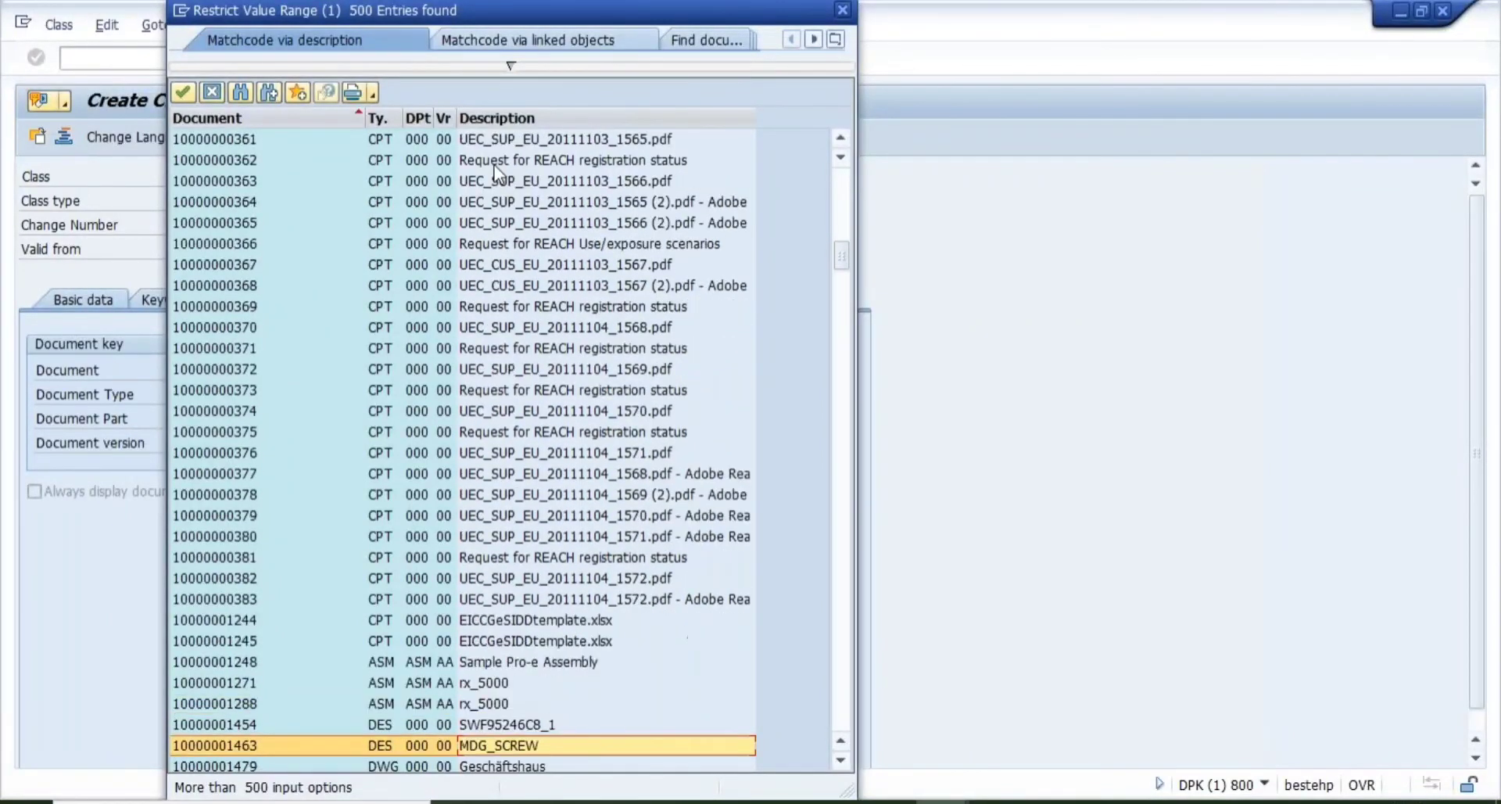
{"action": "key", "text": "Up"}
{"action": "key", "text": "Up"}
{"action": "key", "text": "Up"}
{"action": "key", "text": "Up"}
{"action": "key", "text": "Down"}
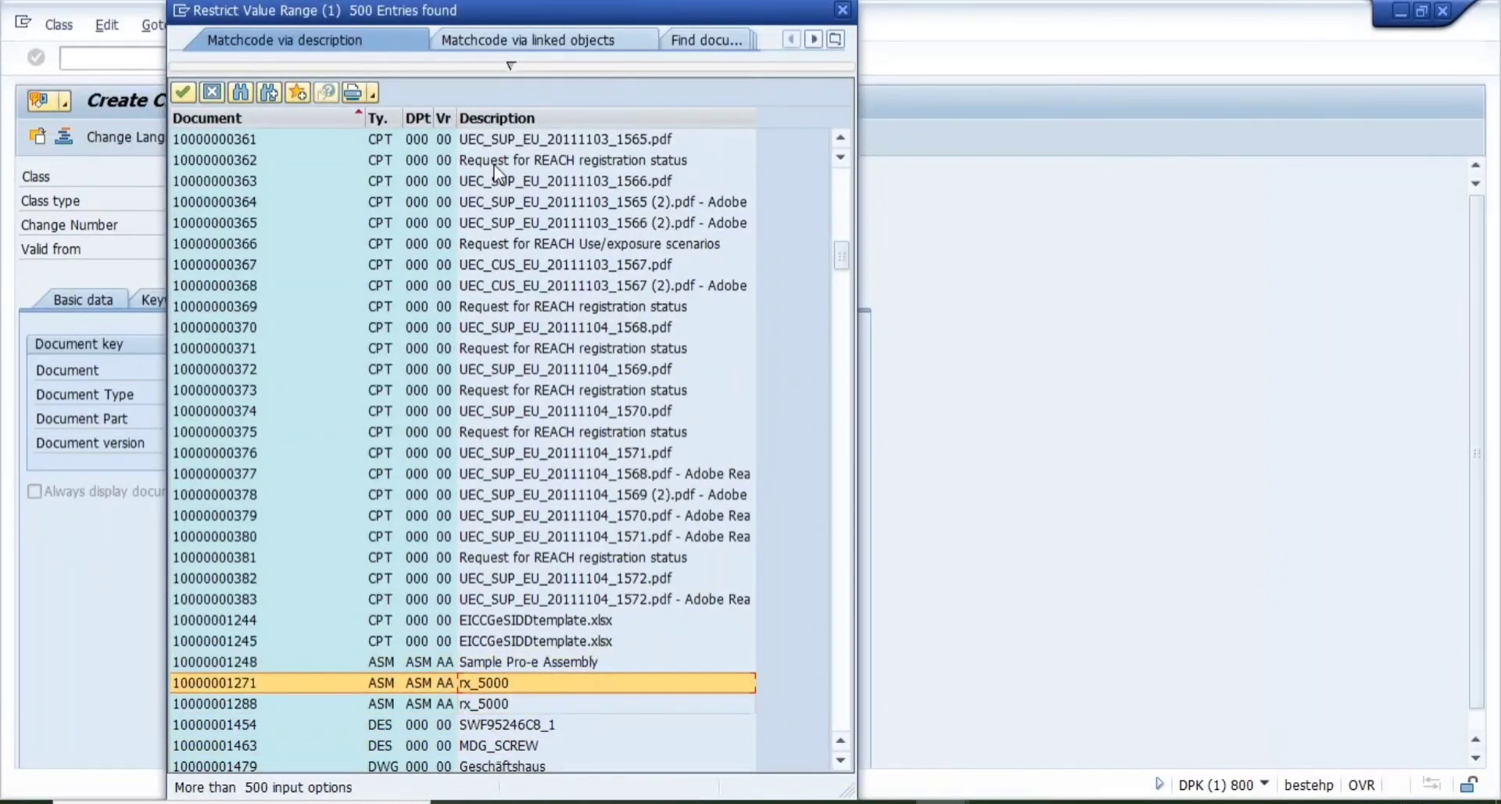
{"action": "key", "text": "Down"}
{"action": "key", "text": "Down"}
{"action": "key", "text": "Down"}
{"action": "key", "text": "Down"}
{"action": "key", "text": "Down"}
{"action": "key", "text": "Down"}
{"action": "key", "text": "Down"}
{"action": "key", "text": "Down"}
{"action": "key", "text": "Down"}
{"action": "key", "text": "Down"}
{"action": "key", "text": "Down"}
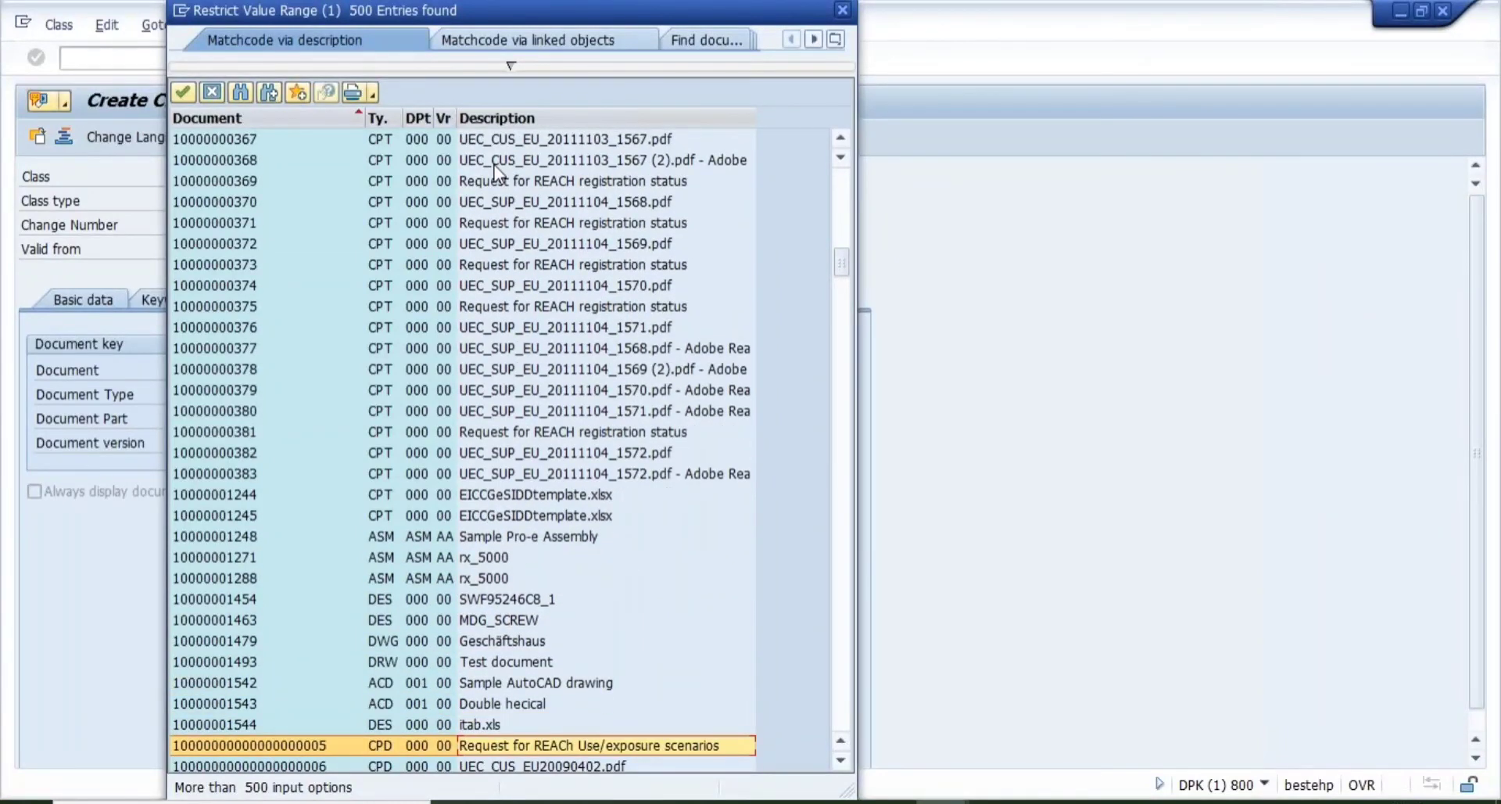
{"action": "key", "text": "Down"}
{"action": "key", "text": "Down"}
{"action": "key", "text": "Down"}
{"action": "key", "text": "Down"}
{"action": "key", "text": "Down"}
{"action": "key", "text": "Down"}
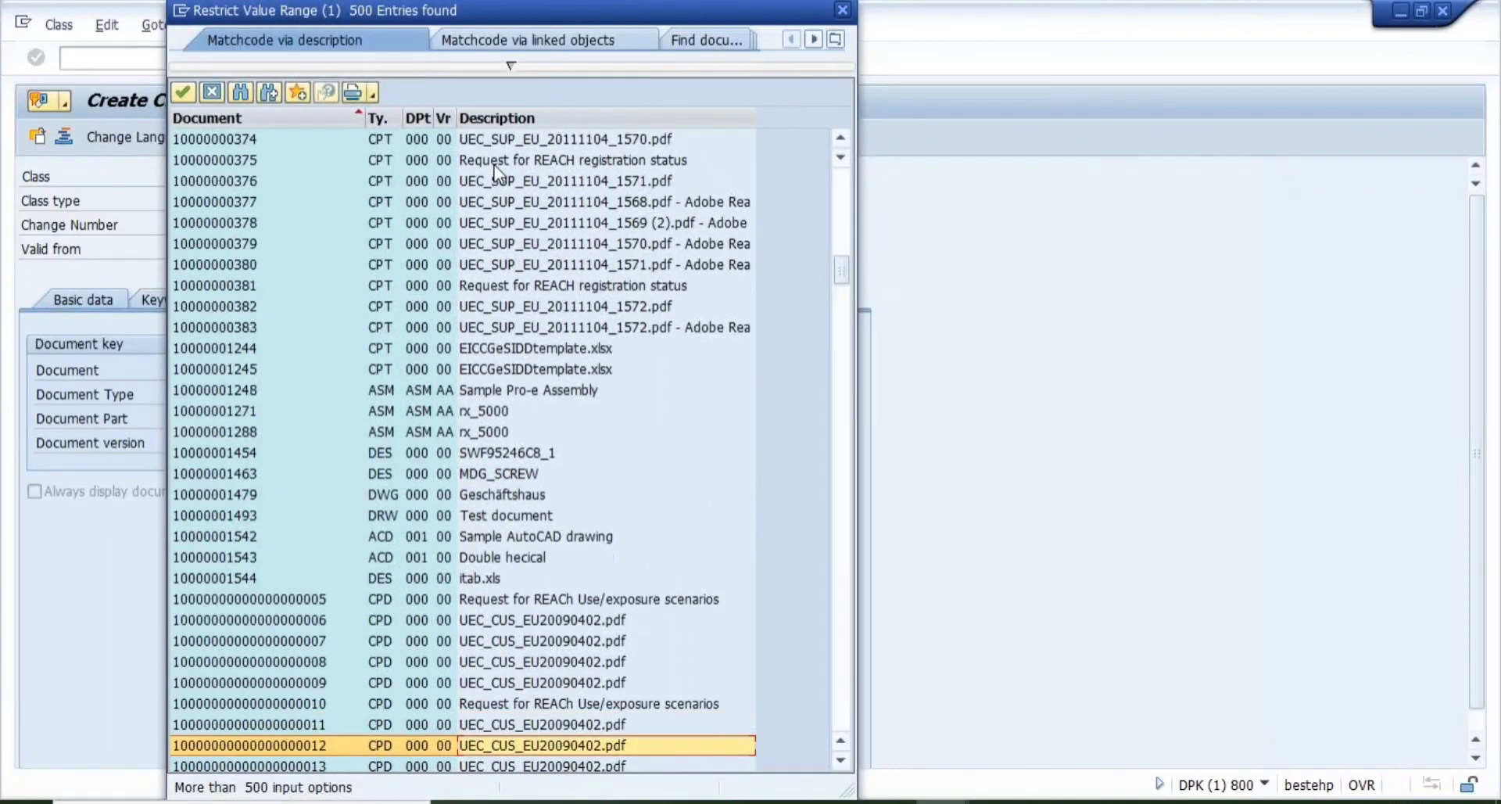
{"action": "key", "text": "Down"}
{"action": "key", "text": "Down"}
{"action": "key", "text": "Down"}
{"action": "key", "text": "Down"}
{"action": "key", "text": "Down"}
{"action": "key", "text": "Down"}
{"action": "key", "text": "Down"}
{"action": "key", "text": "Down"}
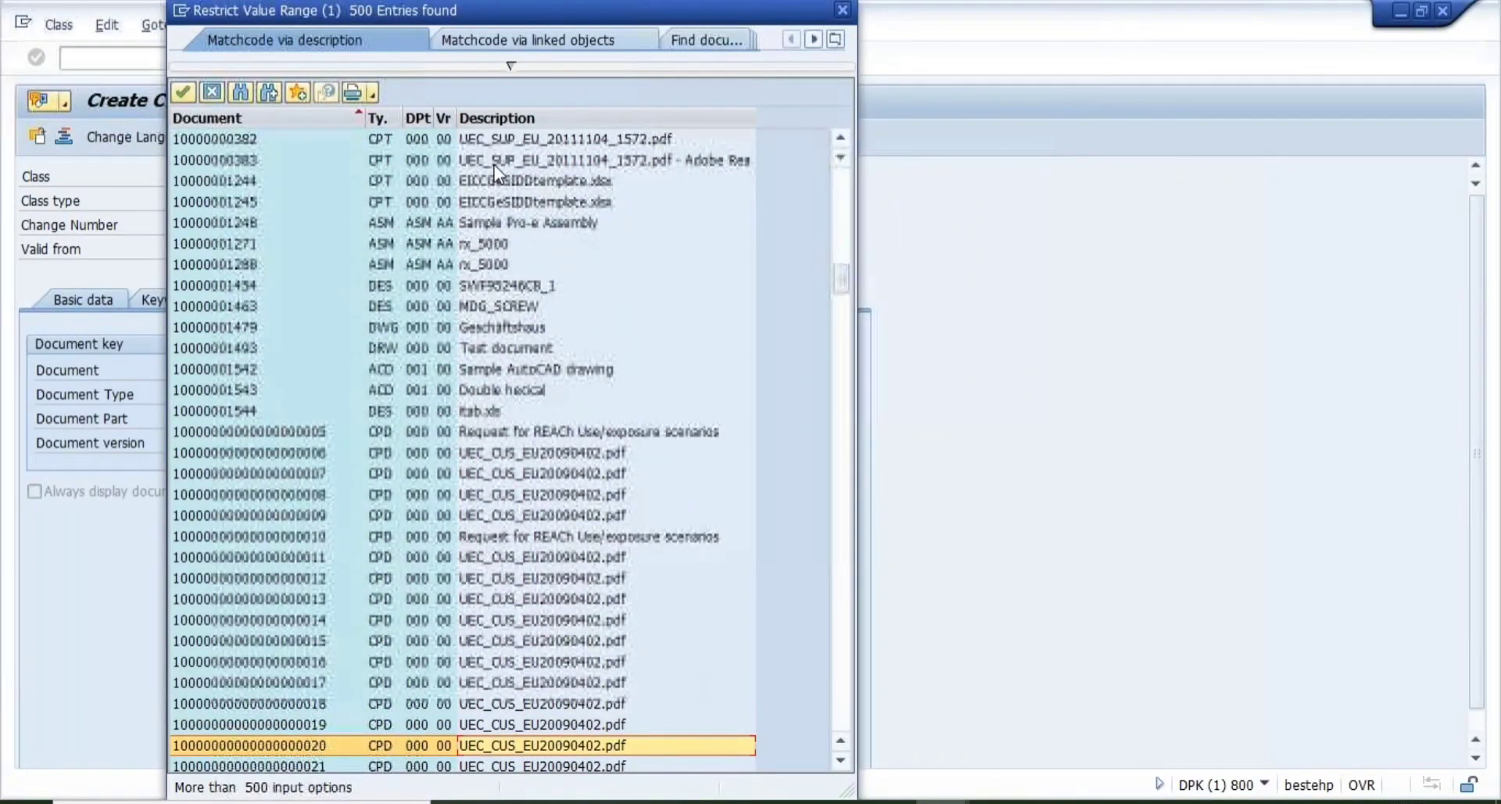
{"action": "key", "text": "Down"}
{"action": "key", "text": "Down"}
{"action": "key", "text": "Down"}
{"action": "key", "text": "Down"}
{"action": "key", "text": "Down"}
{"action": "key", "text": "Down"}
{"action": "key", "text": "Down"}
{"action": "key", "text": "Down"}
{"action": "key", "text": "Down"}
{"action": "key", "text": "Down"}
{"action": "key", "text": "Down"}
{"action": "key", "text": "Down"}
{"action": "key", "text": "Down"}
{"action": "key", "text": "Down"}
{"action": "key", "text": "Down"}
{"action": "key", "text": "Down"}
{"action": "key", "text": "Down"}
{"action": "key", "text": "Down"}
{"action": "key", "text": "Down"}
{"action": "key", "text": "Down"}
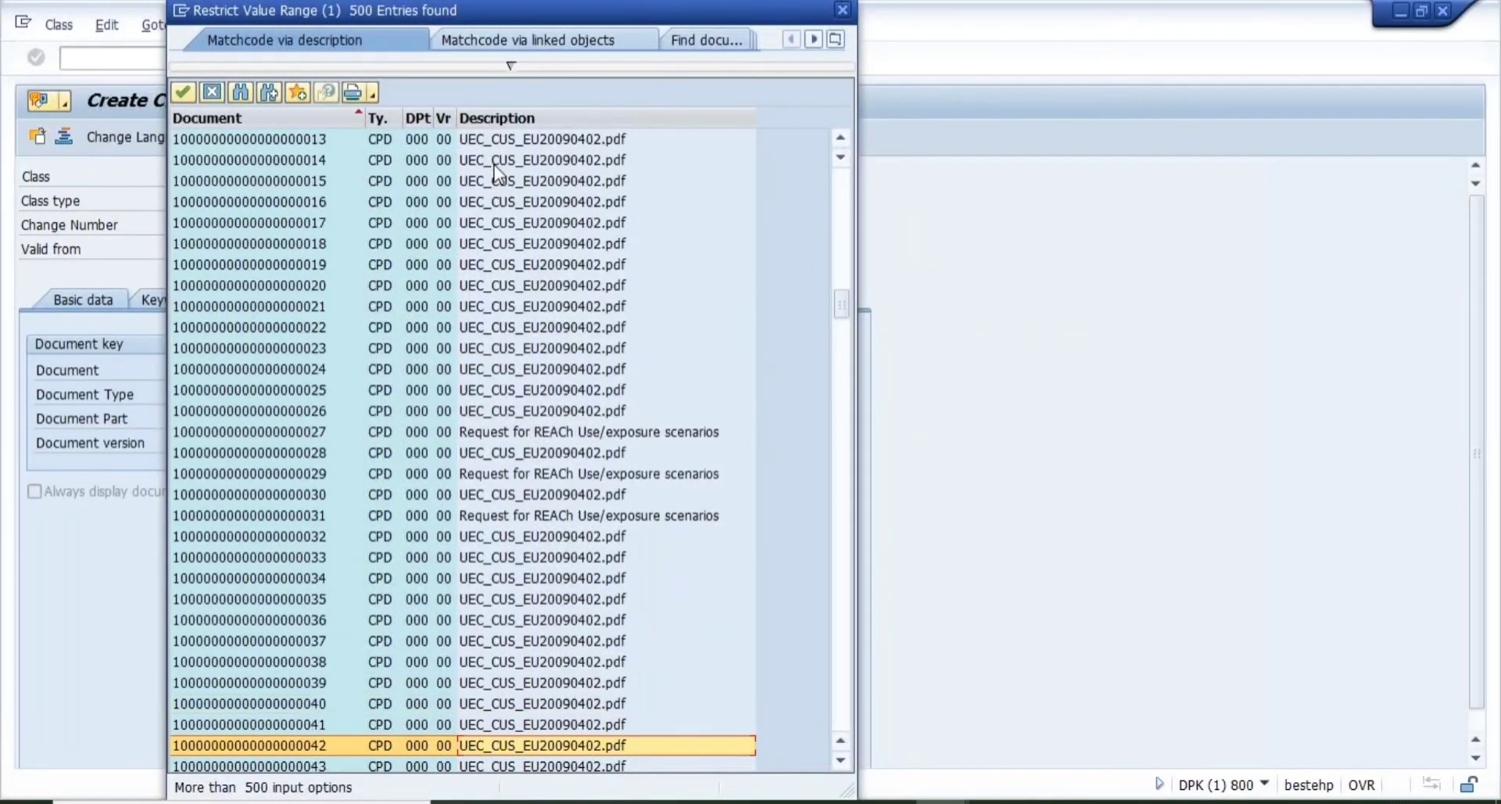
{"action": "key", "text": "Up"}
{"action": "key", "text": "Up"}
{"action": "key", "text": "Up"}
{"action": "key", "text": "Up"}
{"action": "key", "text": "Up"}
{"action": "key", "text": "Up"}
{"action": "key", "text": "Up"}
{"action": "key", "text": "Up"}
{"action": "key", "text": "Up"}
{"action": "key", "text": "Up"}
{"action": "key", "text": "Up"}
{"action": "key", "text": "Up"}
{"action": "key", "text": "Up"}
{"action": "key", "text": "Down"}
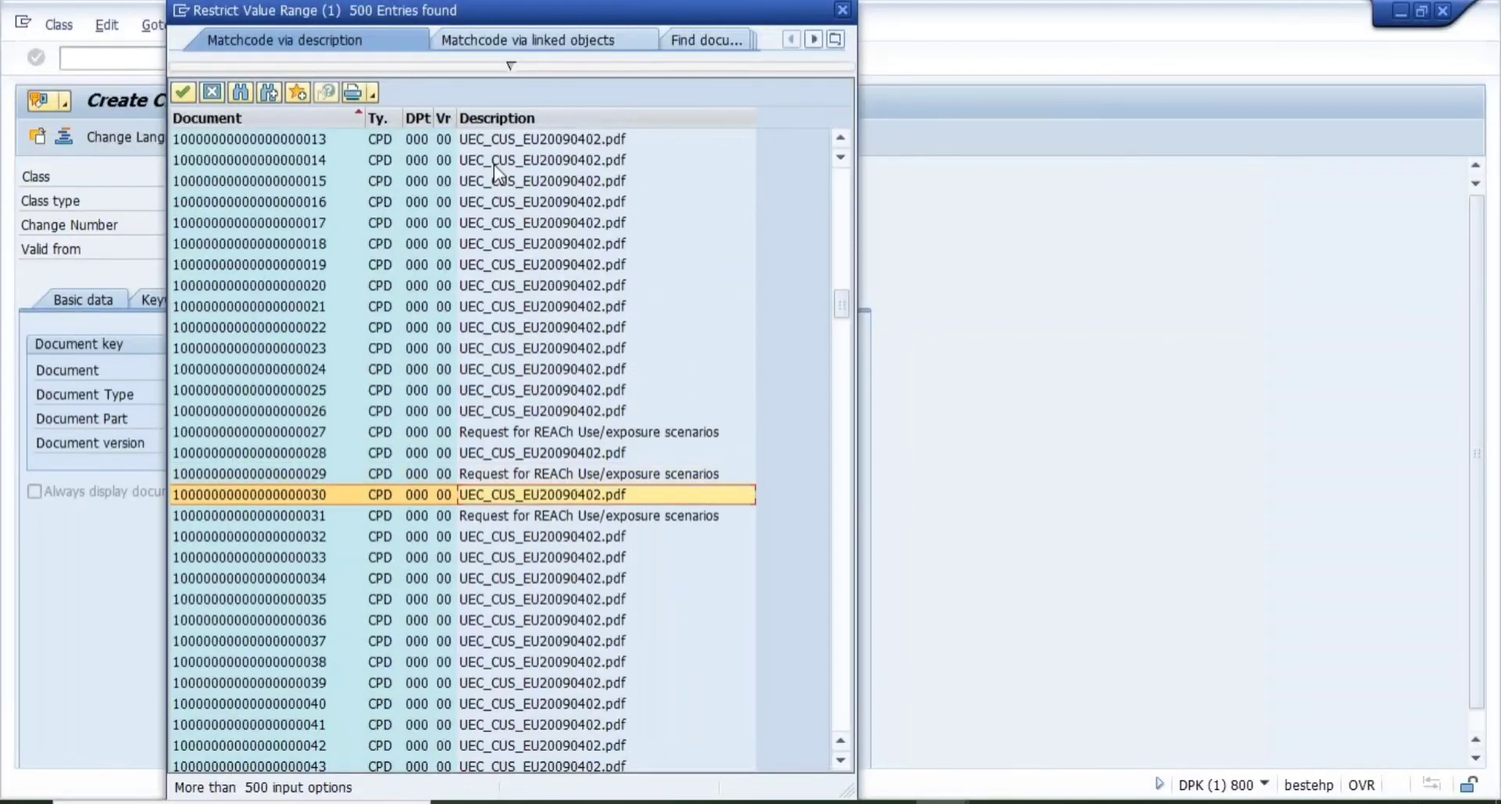
{"action": "key", "text": "Down"}
{"action": "key", "text": "Down"}
{"action": "key", "text": "Down"}
{"action": "key", "text": "Down"}
{"action": "key", "text": "Down"}
{"action": "key", "text": "Down"}
{"action": "key", "text": "Down"}
{"action": "key", "text": "Down"}
{"action": "key", "text": "Down"}
{"action": "key", "text": "Down"}
{"action": "key", "text": "Down"}
{"action": "key", "text": "Down"}
{"action": "key", "text": "Down"}
{"action": "key", "text": "Down"}
{"action": "key", "text": "Down"}
{"action": "key", "text": "Down"}
{"action": "key", "text": "Down"}
{"action": "key", "text": "Down"}
{"action": "key", "text": "Down"}
{"action": "key", "text": "Down"}
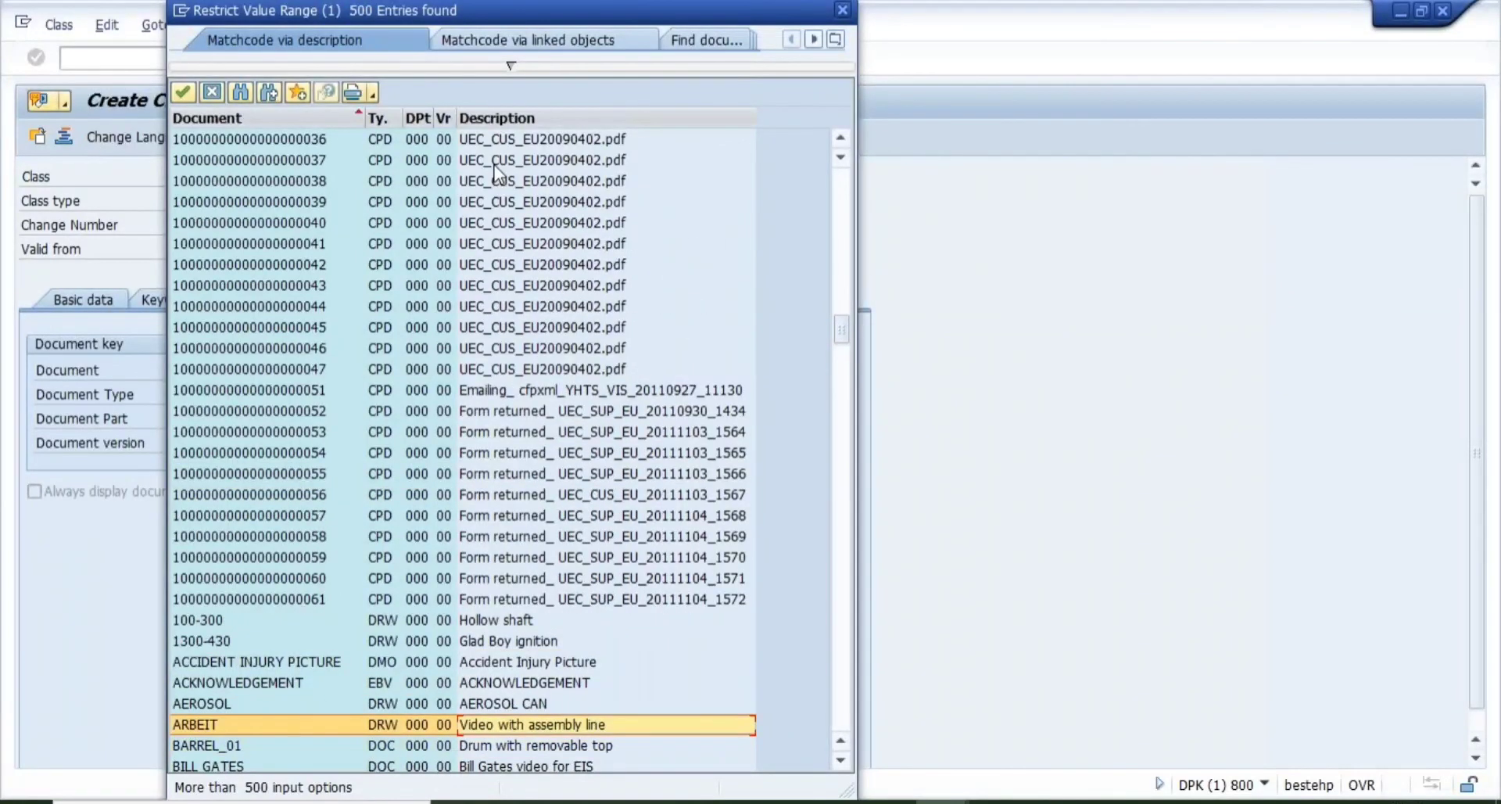
{"action": "key", "text": "Up"}
{"action": "key", "text": "Up"}
{"action": "key", "text": "Up"}
{"action": "key", "text": "Up"}
{"action": "key", "text": "Up"}
{"action": "key", "text": "Down"}
{"action": "key", "text": "Down"}
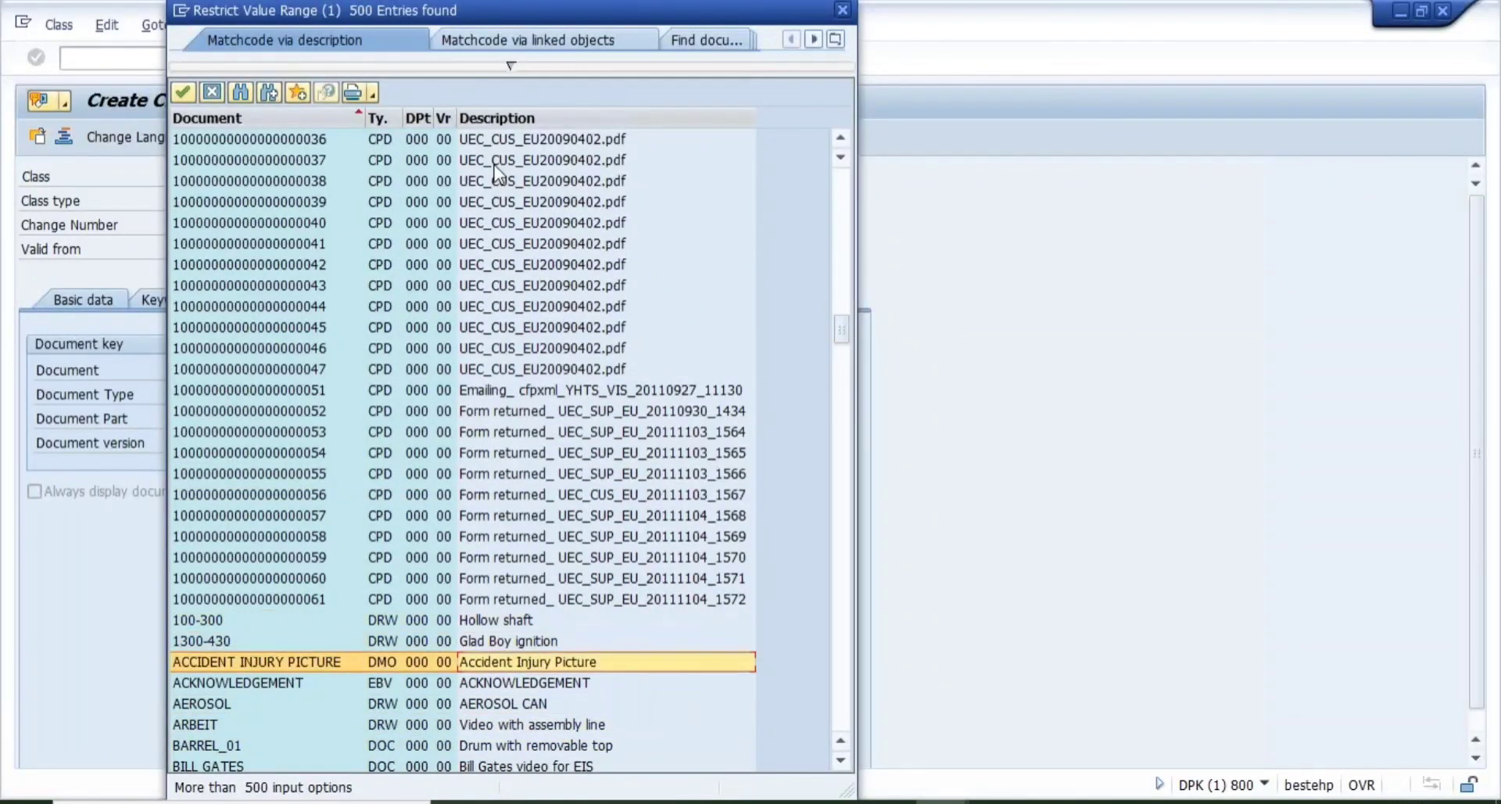
{"action": "key", "text": "Down"}
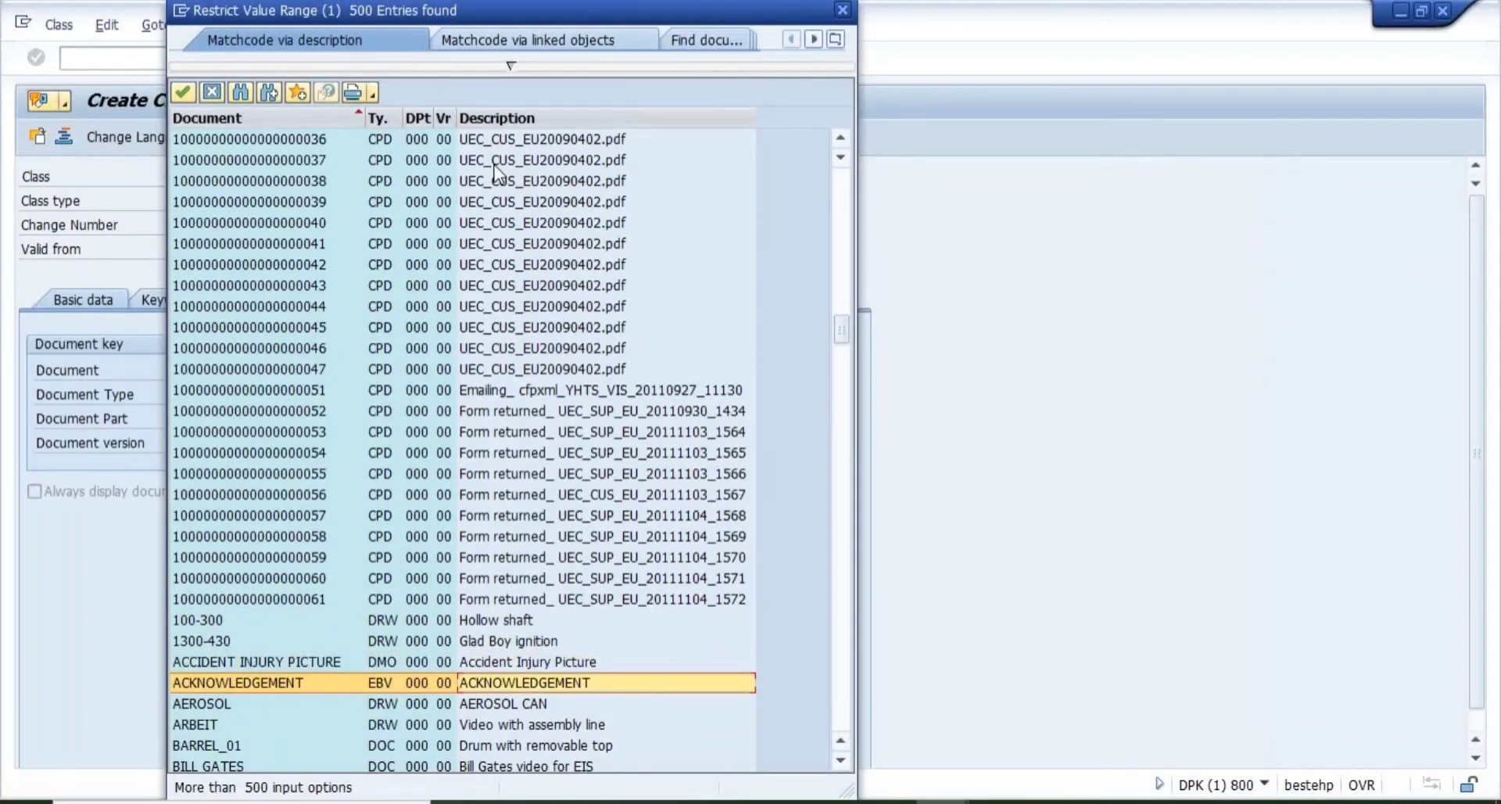
{"action": "key", "text": "Down"}
{"action": "key", "text": "Down"}
{"action": "key", "text": "Down"}
{"action": "key", "text": "Down"}
{"action": "key", "text": "Down"}
{"action": "key", "text": "Down"}
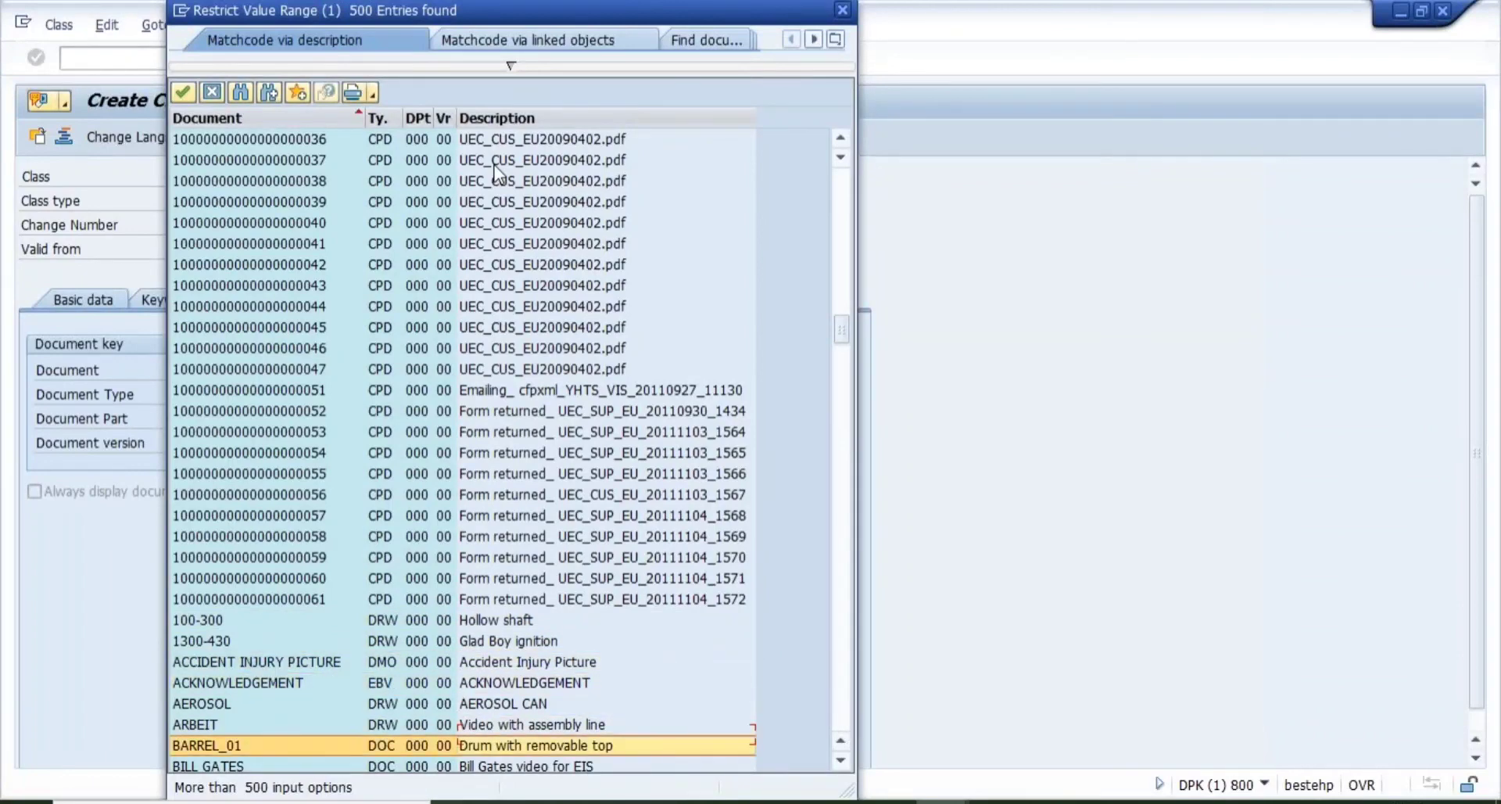
{"action": "key", "text": "Down"}
{"action": "key", "text": "Down"}
{"action": "key", "text": "Down"}
{"action": "key", "text": "Down"}
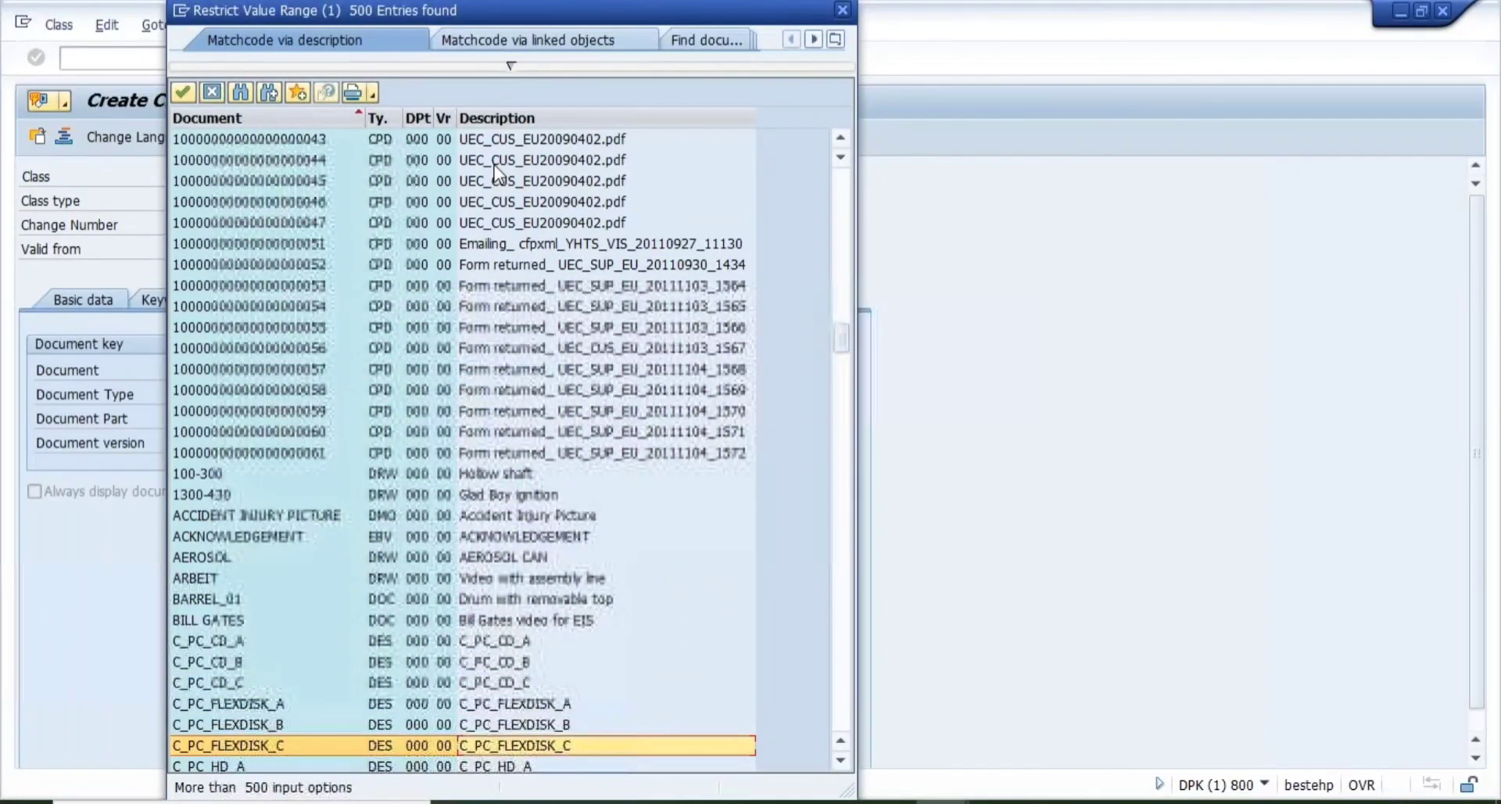
{"action": "key", "text": "Down"}
{"action": "key", "text": "Down"}
{"action": "key", "text": "Down"}
{"action": "key", "text": "Down"}
{"action": "key", "text": "Down"}
{"action": "key", "text": "Down"}
{"action": "key", "text": "Down"}
{"action": "key", "text": "Down"}
{"action": "key", "text": "Down"}
{"action": "key", "text": "Down"}
{"action": "key", "text": "Down"}
{"action": "key", "text": "Down"}
{"action": "key", "text": "Down"}
{"action": "key", "text": "Down"}
{"action": "key", "text": "Down"}
{"action": "key", "text": "Down"}
{"action": "key", "text": "Down"}
{"action": "key", "text": "Down"}
{"action": "key", "text": "Down"}
{"action": "key", "text": "Down"}
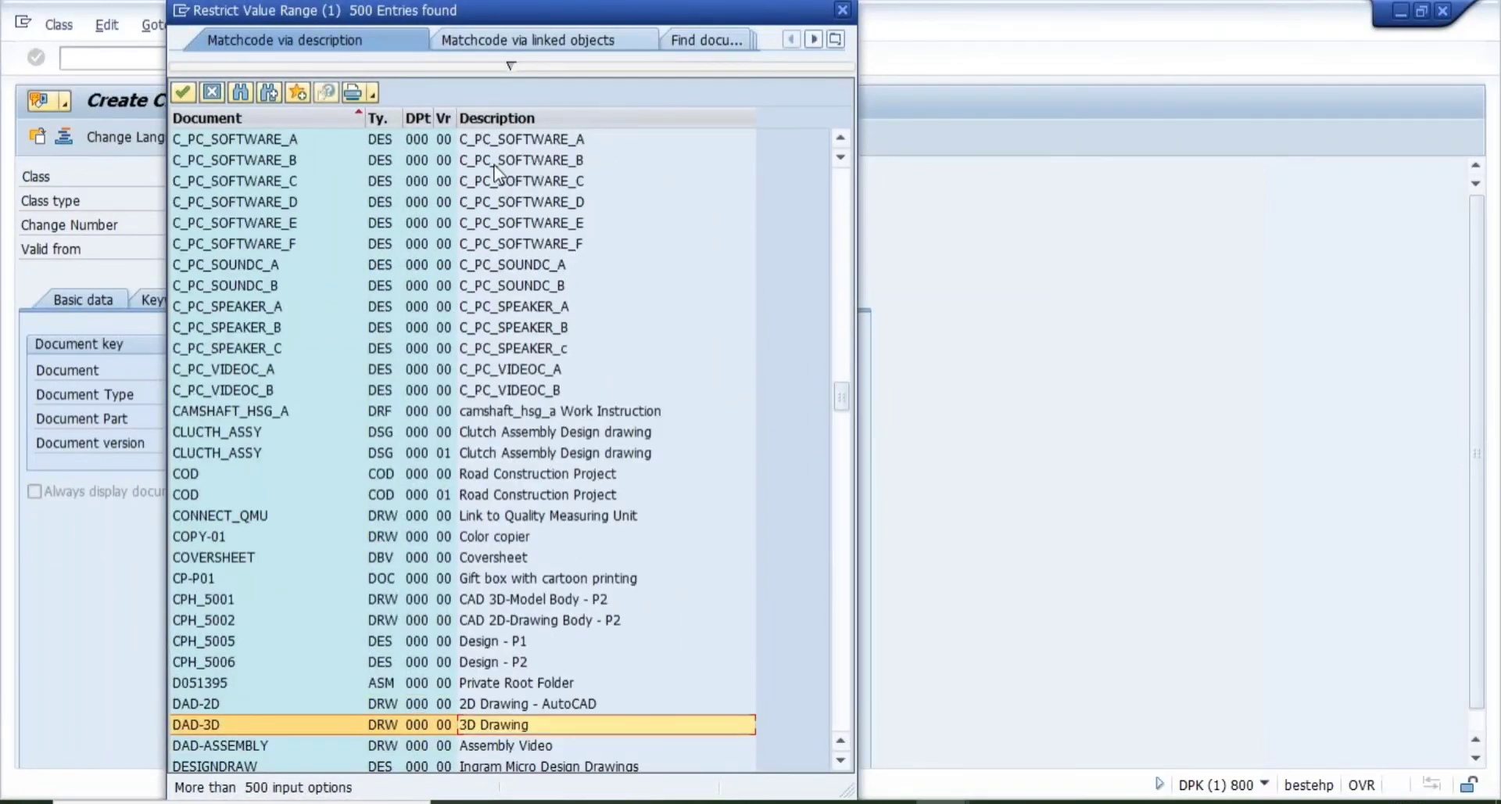
{"action": "key", "text": "Up"}
{"action": "key", "text": "Up"}
{"action": "key", "text": "Up"}
{"action": "key", "text": "Up"}
{"action": "key", "text": "Up"}
{"action": "key", "text": "Up"}
{"action": "key", "text": "Up"}
{"action": "key", "text": "Up"}
{"action": "key", "text": "Up"}
{"action": "key", "text": "Up"}
{"action": "key", "text": "Up"}
{"action": "key", "text": "Up"}
{"action": "key", "text": "Up"}
{"action": "key", "text": "Up"}
{"action": "key", "text": "Up"}
{"action": "key", "text": "Up"}
{"action": "key", "text": "Down"}
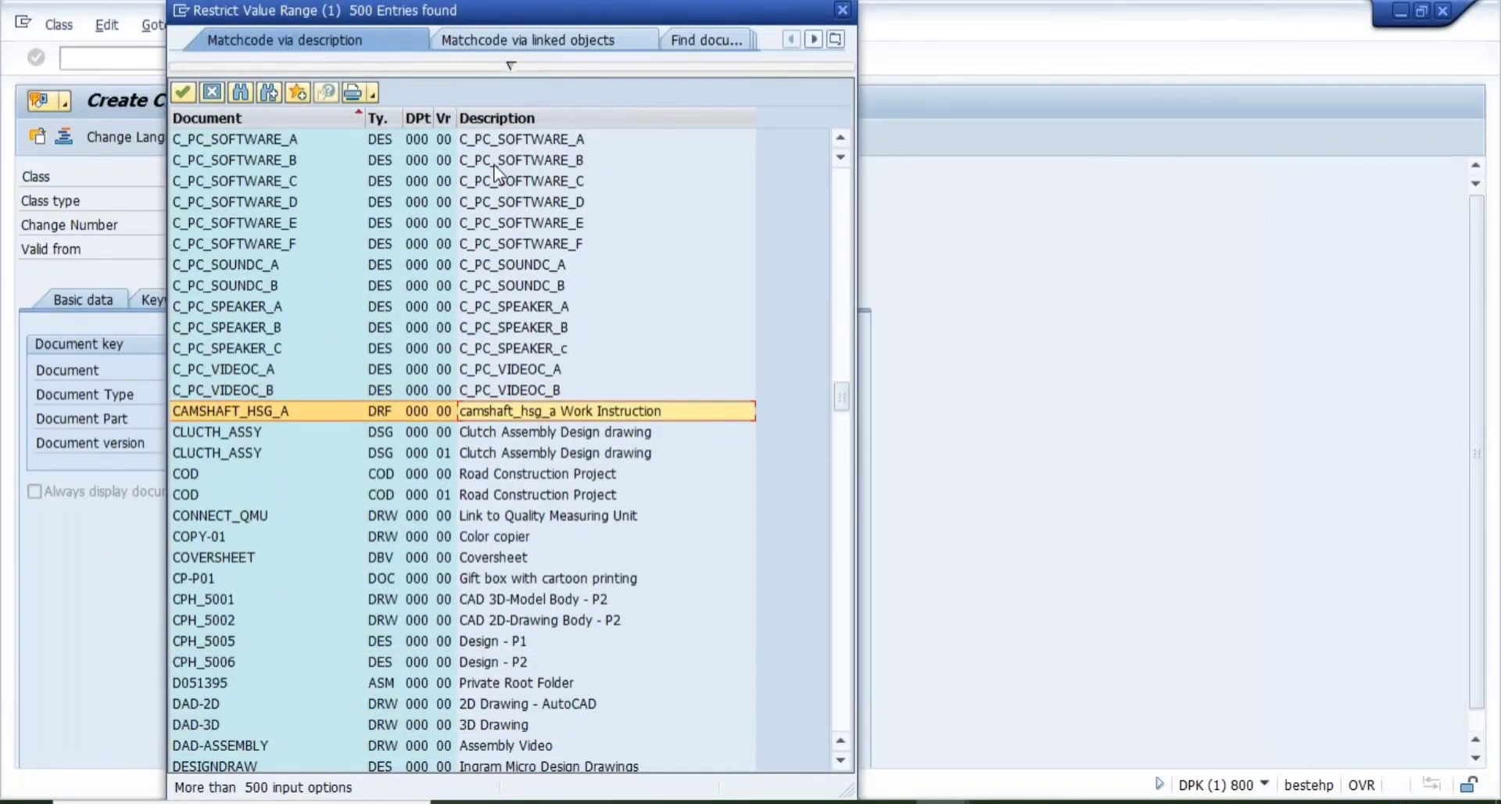
{"action": "key", "text": "Down"}
{"action": "key", "text": "Down"}
{"action": "key", "text": "Down"}
{"action": "key", "text": "Down"}
{"action": "key", "text": "Down"}
{"action": "key", "text": "Down"}
{"action": "key", "text": "Down"}
{"action": "key", "text": "Down"}
{"action": "key", "text": "Down"}
{"action": "key", "text": "Down"}
{"action": "key", "text": "Down"}
{"action": "key", "text": "Down"}
{"action": "key", "text": "Down"}
{"action": "key", "text": "Down"}
{"action": "key", "text": "Down"}
{"action": "key", "text": "Down"}
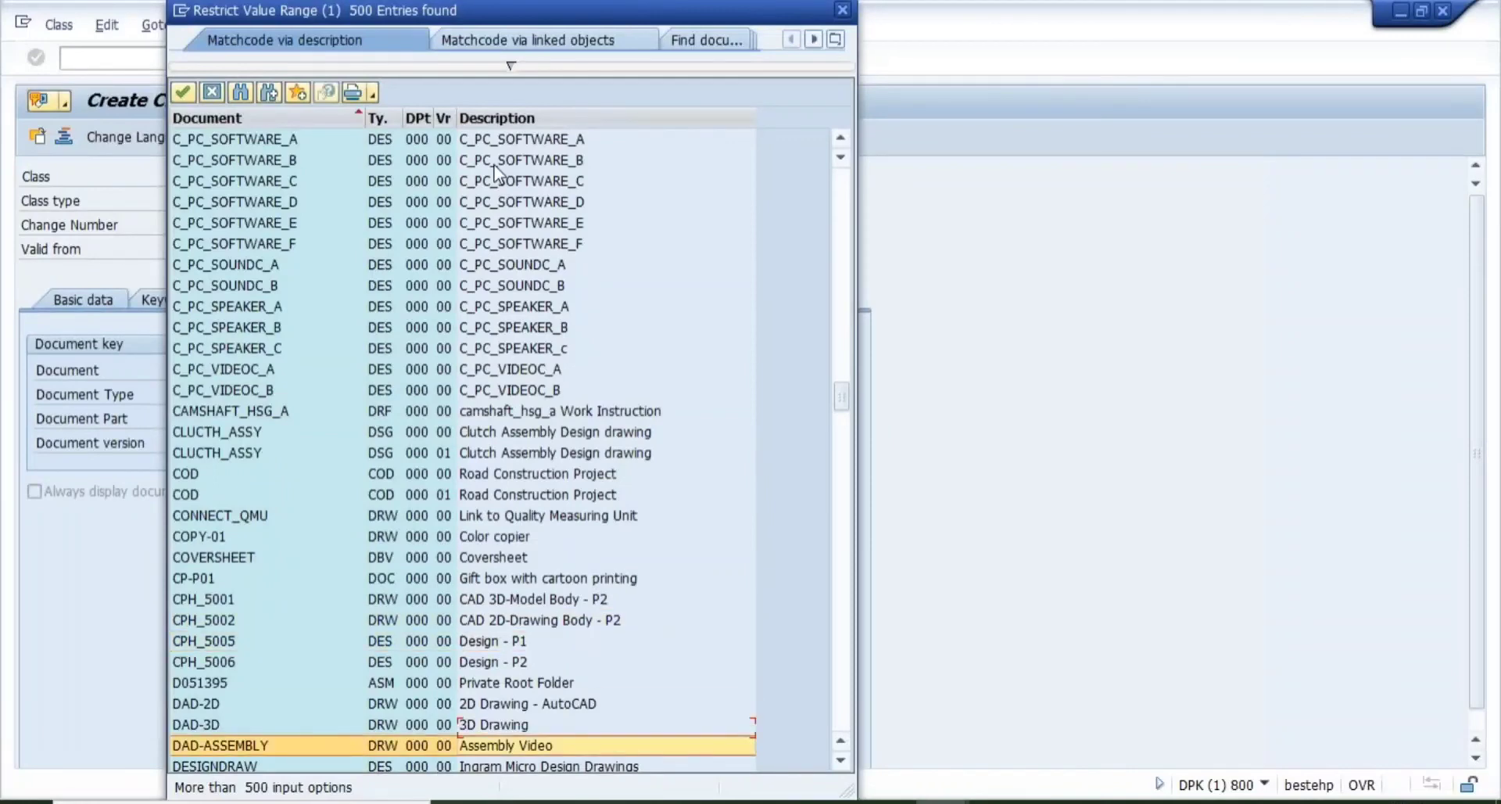
{"action": "key", "text": "Down"}
{"action": "key", "text": "Down"}
{"action": "key", "text": "Down"}
{"action": "key", "text": "Down"}
{"action": "key", "text": "Down"}
{"action": "key", "text": "Down"}
{"action": "key", "text": "Down"}
{"action": "key", "text": "Down"}
{"action": "key", "text": "Down"}
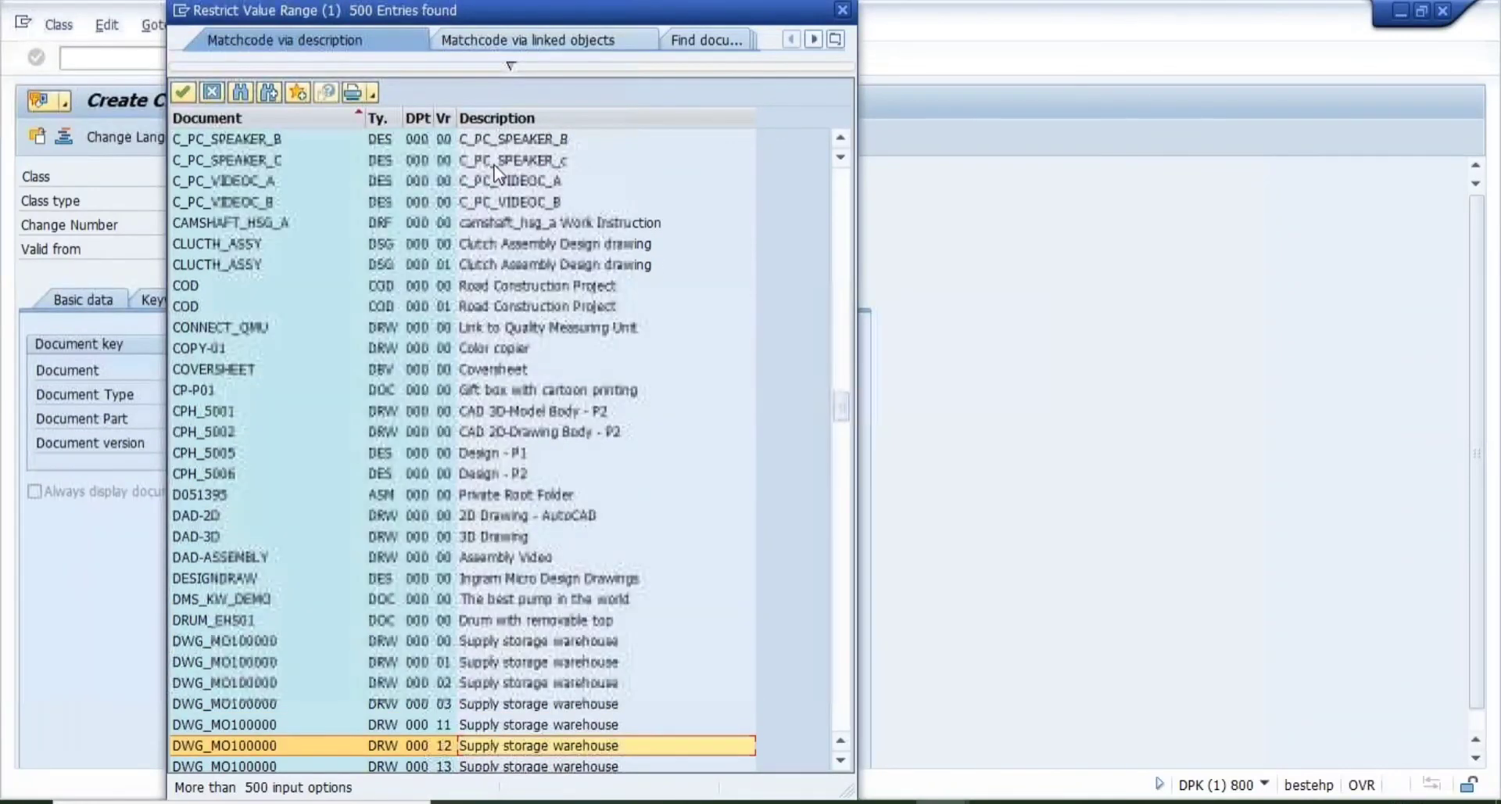
{"action": "key", "text": "Down"}
{"action": "key", "text": "Down"}
{"action": "key", "text": "Down"}
{"action": "key", "text": "Down"}
{"action": "key", "text": "Down"}
{"action": "key", "text": "Down"}
{"action": "key", "text": "Down"}
{"action": "key", "text": "Down"}
{"action": "key", "text": "Down"}
{"action": "key", "text": "Down"}
{"action": "key", "text": "Down"}
{"action": "key", "text": "Down"}
{"action": "key", "text": "Down"}
{"action": "key", "text": "Down"}
{"action": "key", "text": "Down"}
{"action": "key", "text": "Down"}
{"action": "key", "text": "Down"}
{"action": "key", "text": "Down"}
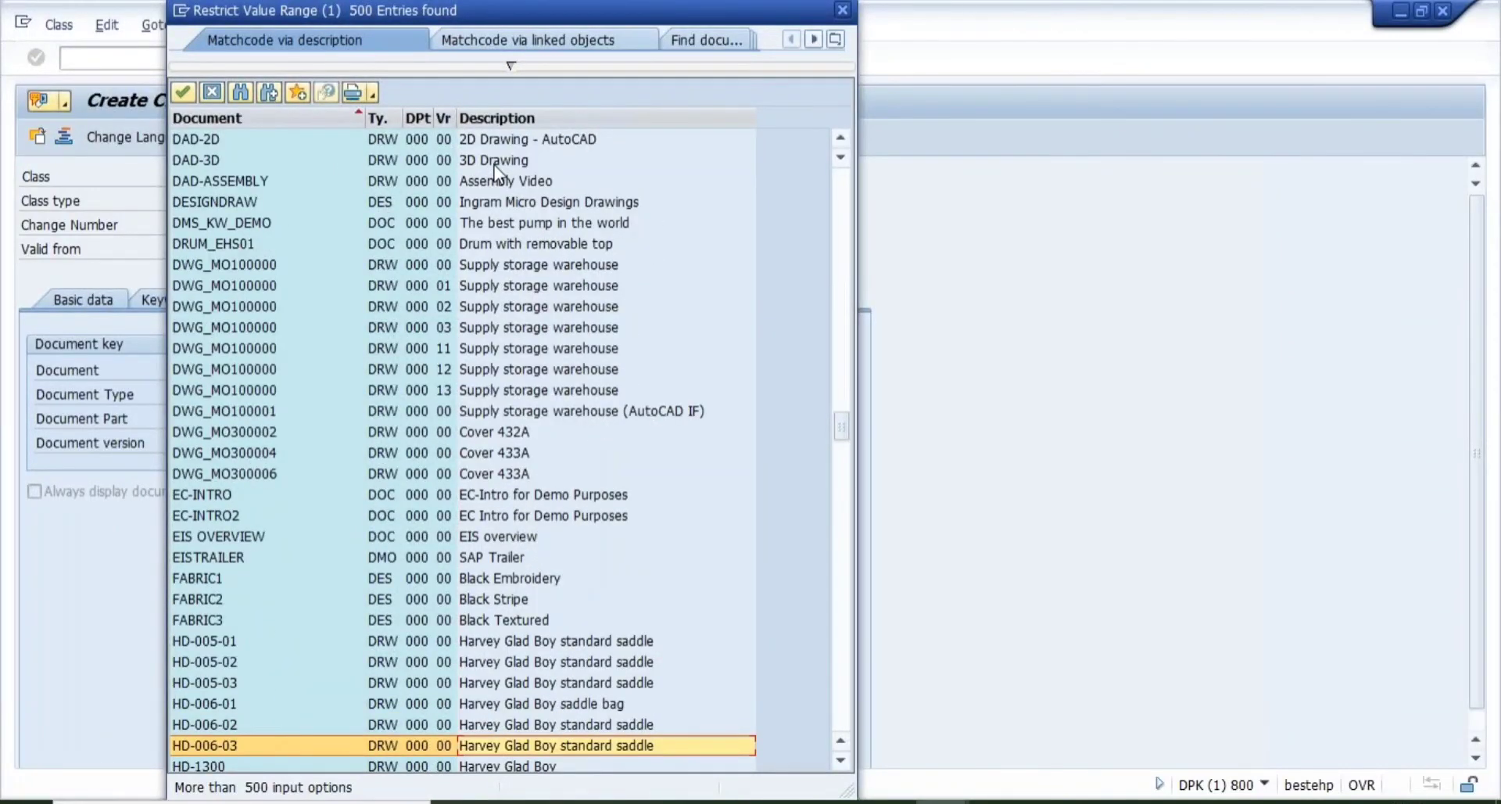
{"action": "key", "text": "Down"}
{"action": "key", "text": "Down"}
{"action": "key", "text": "Down"}
{"action": "key", "text": "Down"}
{"action": "key", "text": "Down"}
{"action": "key", "text": "Down"}
{"action": "key", "text": "Down"}
{"action": "key", "text": "Down"}
{"action": "key", "text": "Down"}
{"action": "key", "text": "Down"}
{"action": "key", "text": "Down"}
{"action": "key", "text": "Down"}
{"action": "key", "text": "Down"}
{"action": "key", "text": "Down"}
{"action": "key", "text": "Down"}
{"action": "key", "text": "Down"}
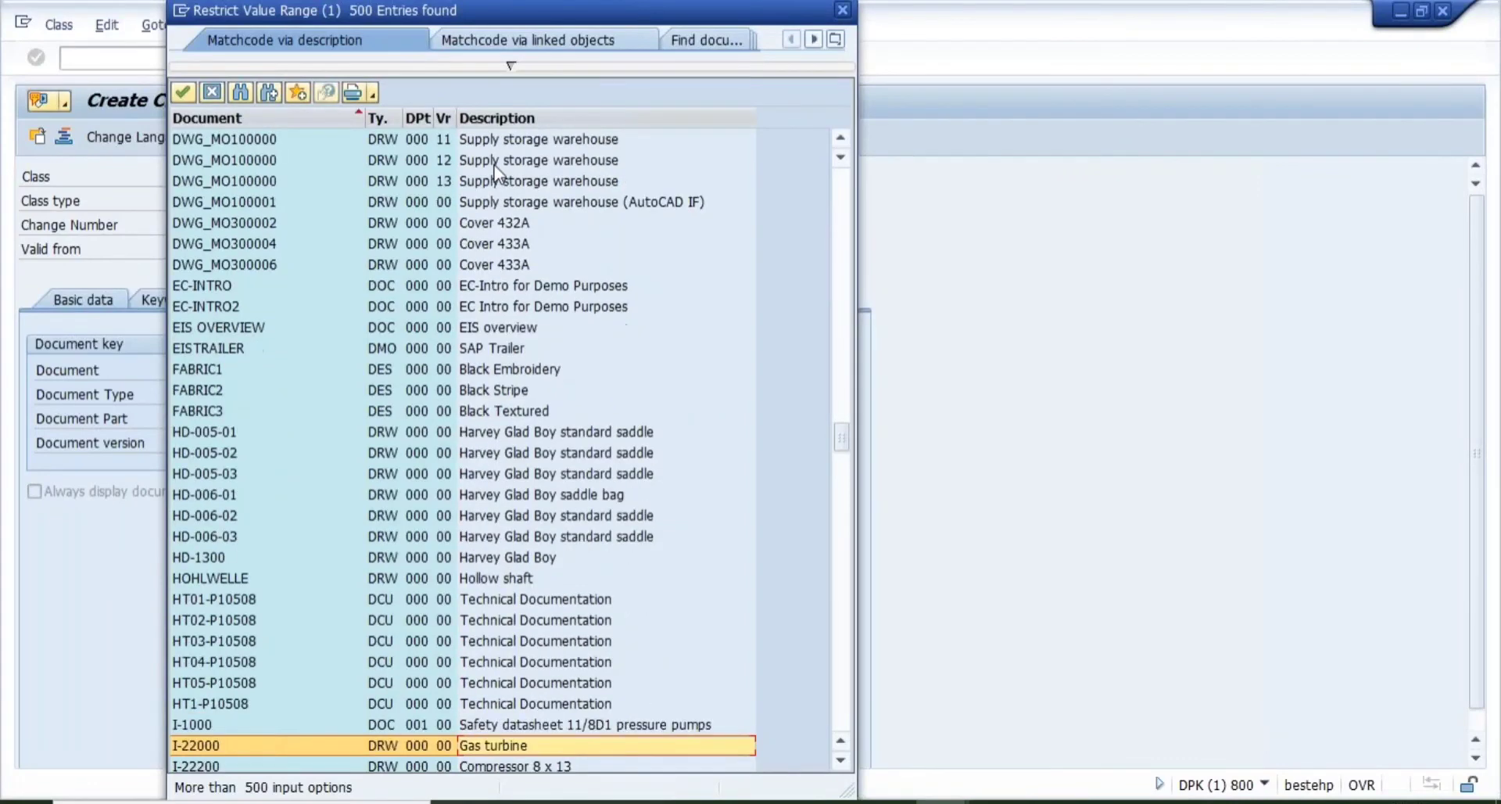
{"action": "key", "text": "Down"}
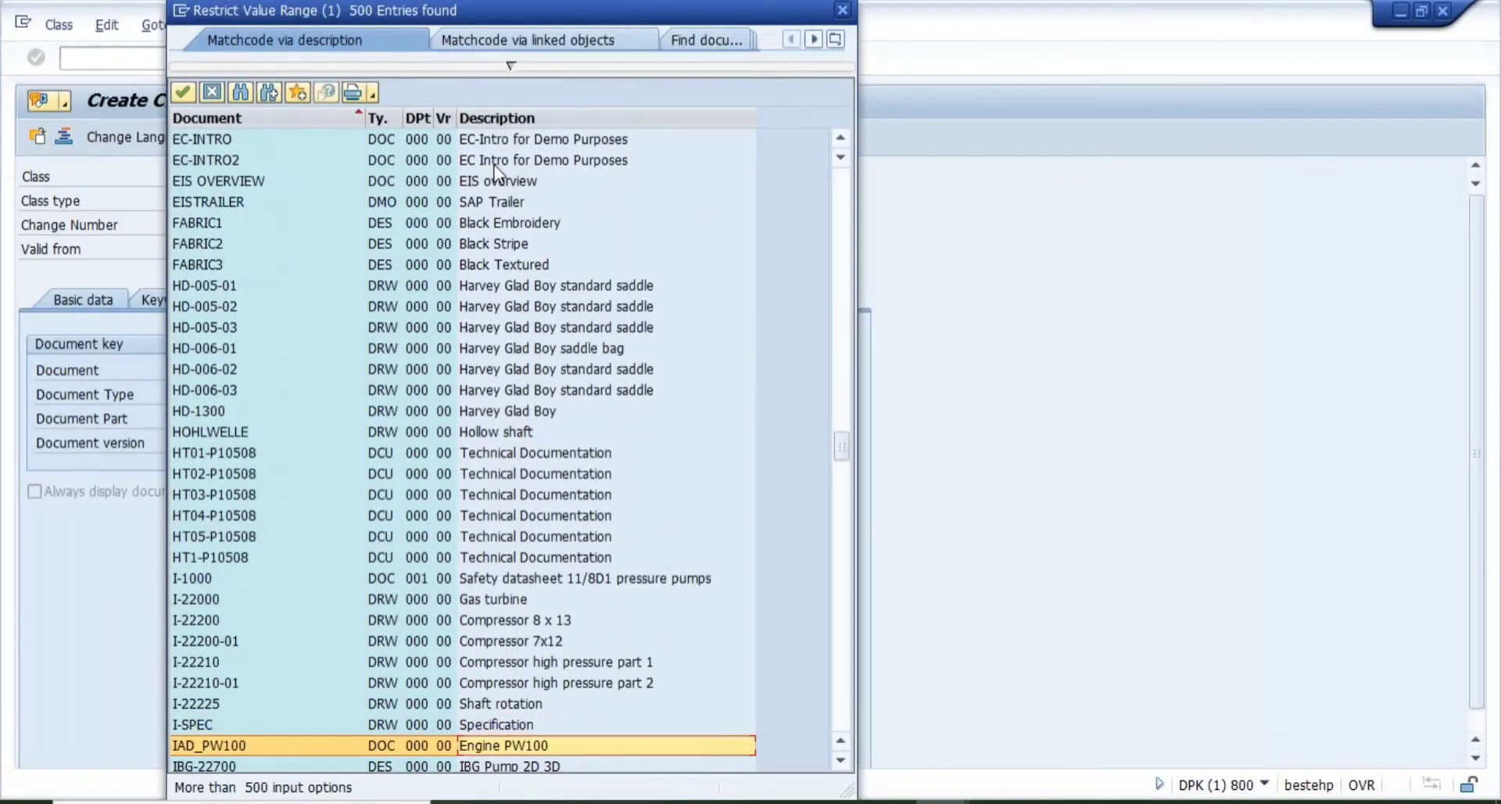
{"action": "key", "text": "Down"}
{"action": "key", "text": "Down"}
{"action": "key", "text": "Down"}
{"action": "key", "text": "Down"}
{"action": "key", "text": "Down"}
{"action": "key", "text": "Down"}
{"action": "key", "text": "Down"}
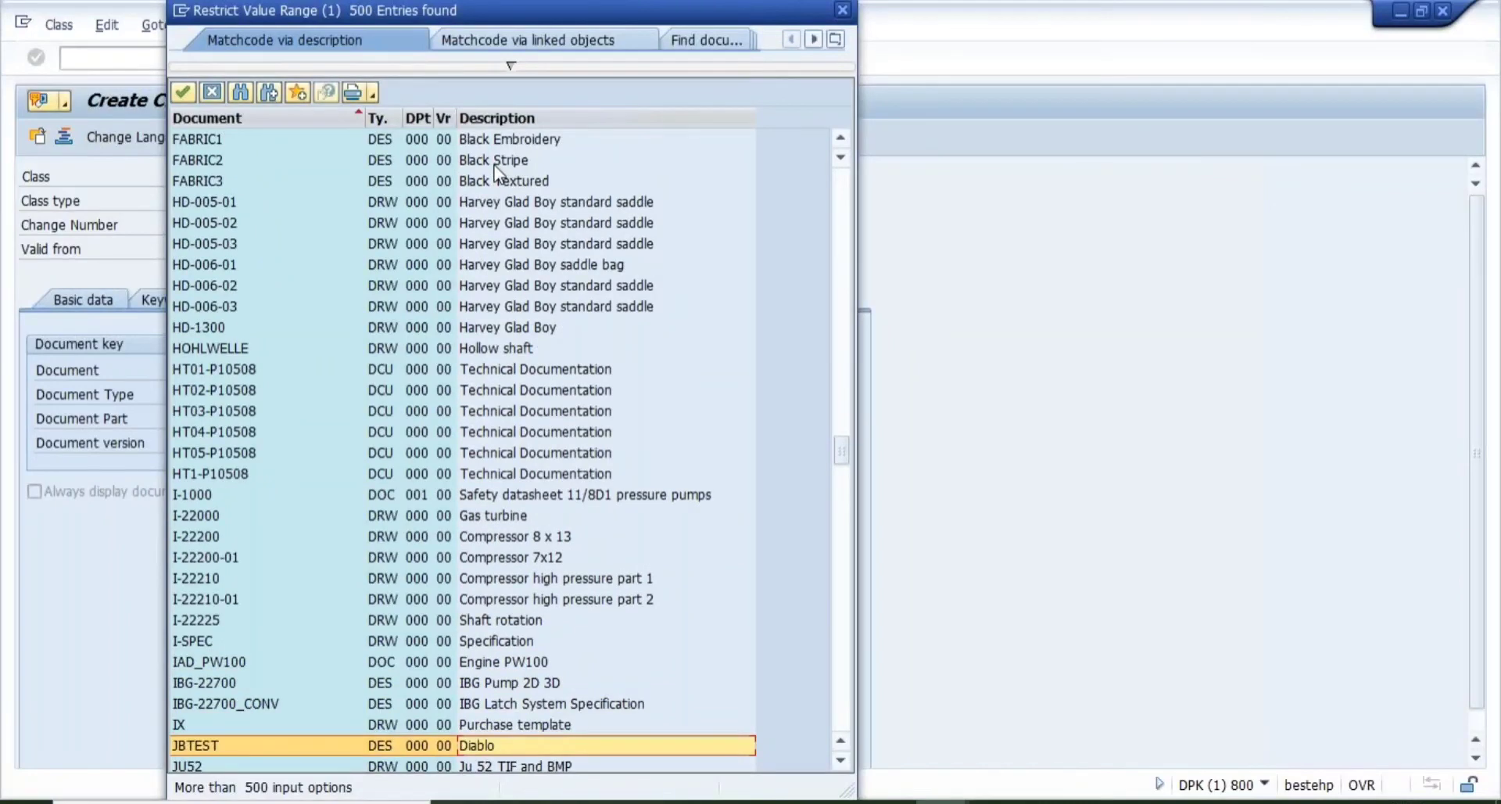
{"action": "key", "text": "Down"}
{"action": "key", "text": "Down"}
{"action": "key", "text": "Down"}
{"action": "key", "text": "Down"}
{"action": "key", "text": "Down"}
{"action": "key", "text": "Down"}
{"action": "key", "text": "Down"}
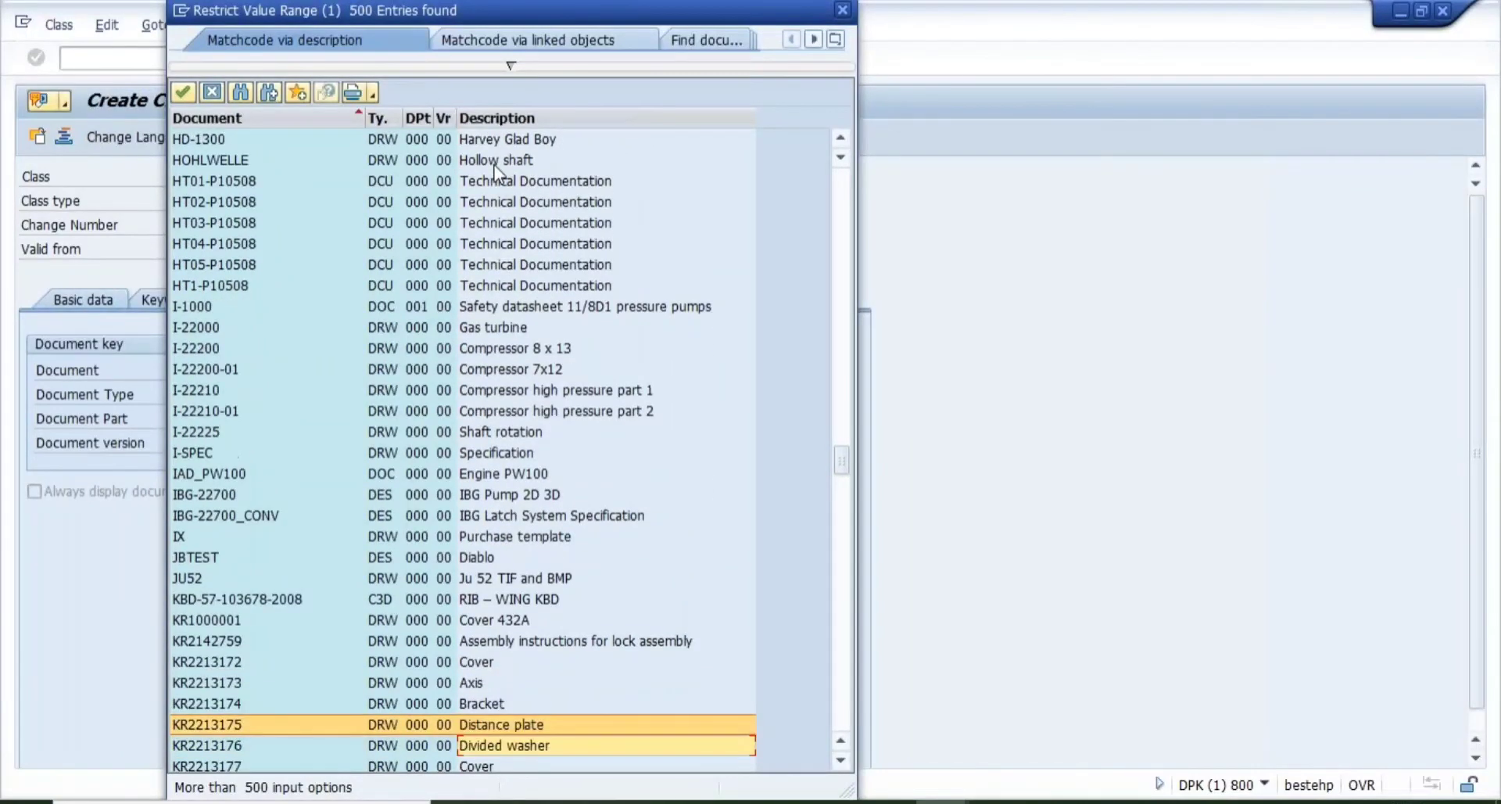
{"action": "key", "text": "Down"}
{"action": "key", "text": "Down"}
{"action": "key", "text": "Down"}
{"action": "key", "text": "Down"}
{"action": "key", "text": "Down"}
{"action": "key", "text": "Down"}
{"action": "key", "text": "Down"}
{"action": "key", "text": "Down"}
{"action": "key", "text": "Down"}
{"action": "key", "text": "Down"}
{"action": "key", "text": "Down"}
{"action": "key", "text": "Down"}
{"action": "key", "text": "Down"}
{"action": "key", "text": "Down"}
{"action": "key", "text": "Down"}
{"action": "key", "text": "Down"}
{"action": "key", "text": "Down"}
{"action": "key", "text": "Down"}
{"action": "key", "text": "Down"}
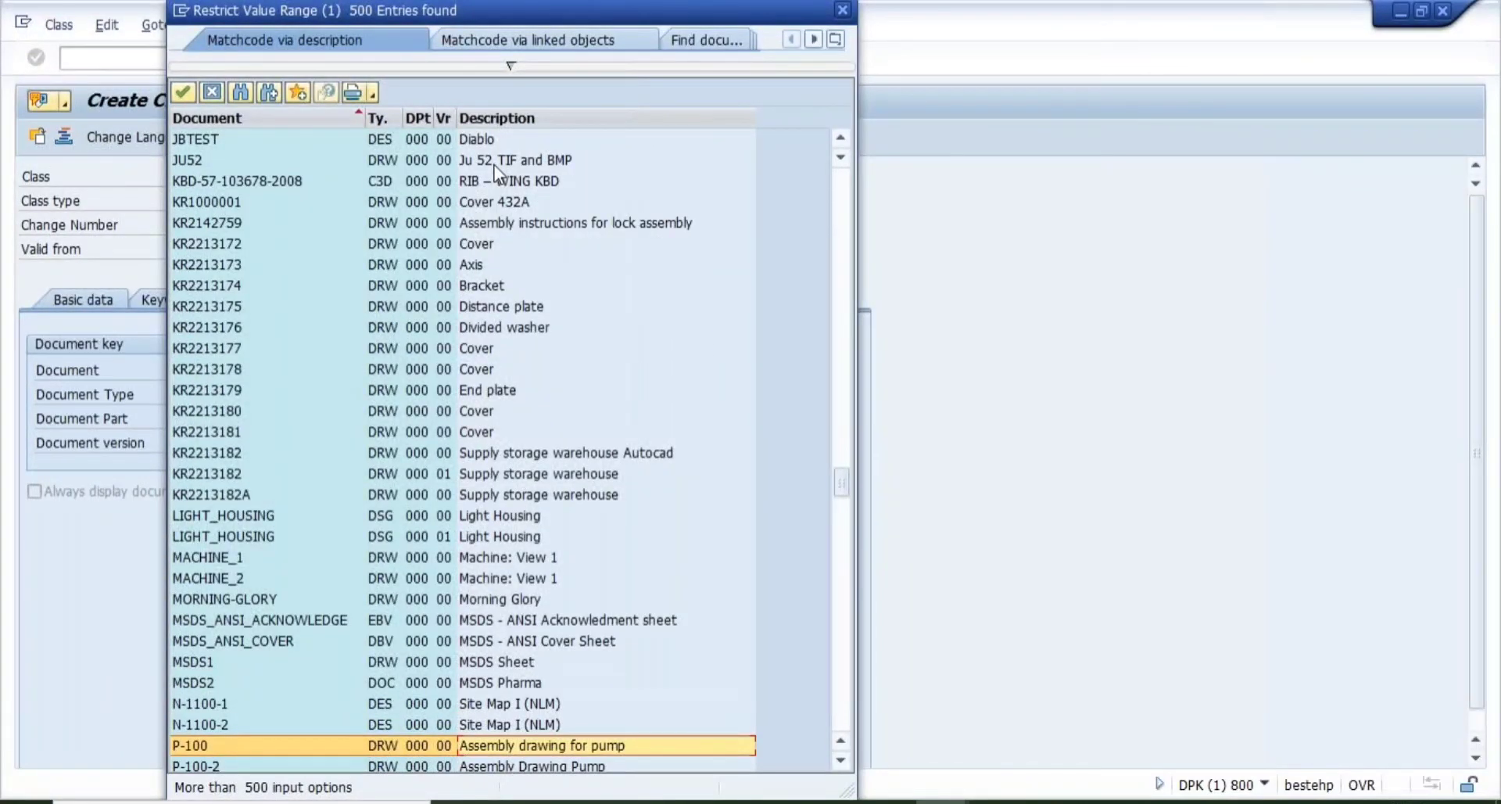
{"action": "key", "text": "Down"}
{"action": "key", "text": "Down"}
{"action": "key", "text": "Down"}
{"action": "key", "text": "Down"}
{"action": "key", "text": "Down"}
{"action": "key", "text": "Down"}
{"action": "key", "text": "Down"}
{"action": "key", "text": "Down"}
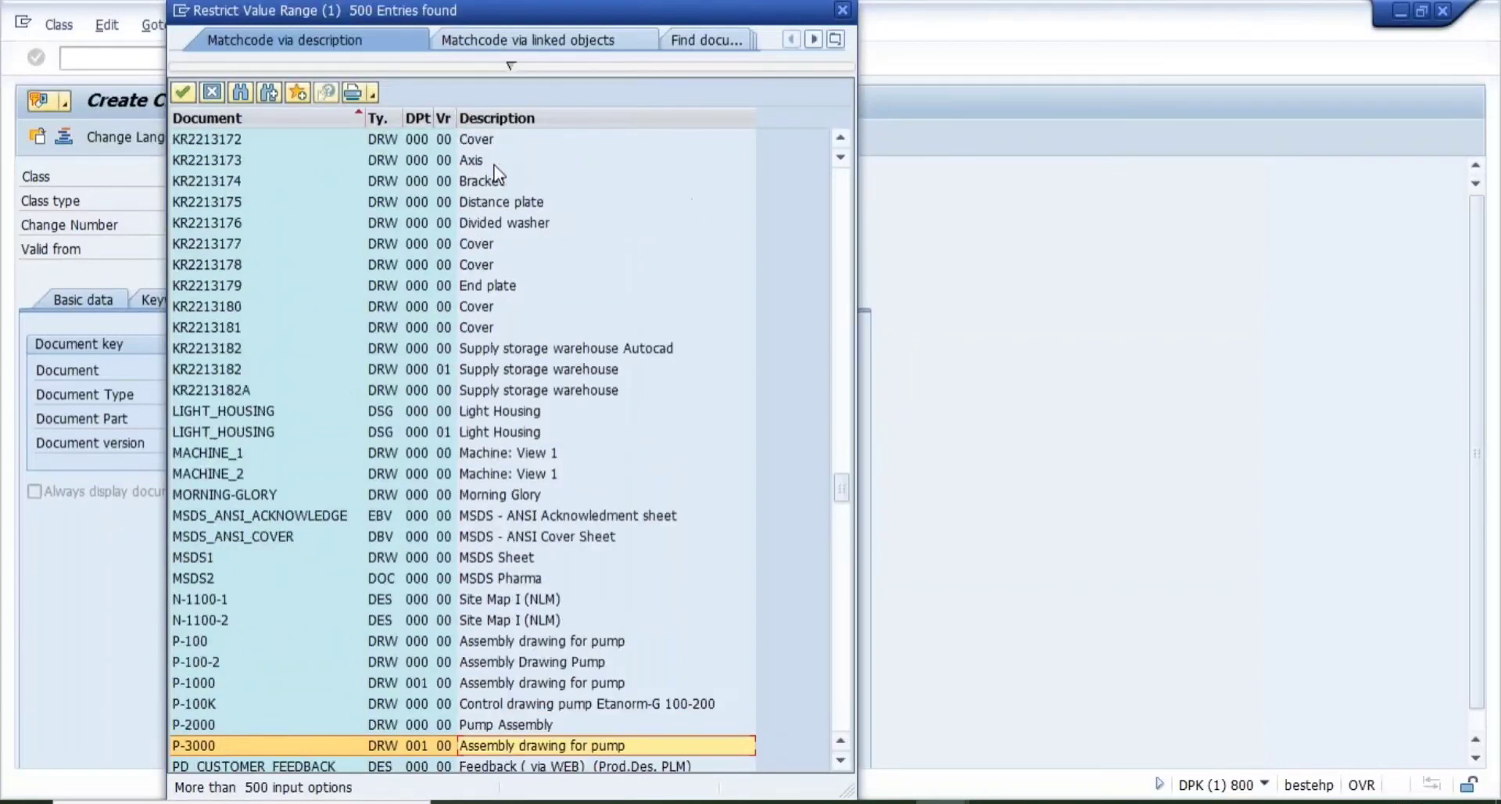
{"action": "key", "text": "Down"}
{"action": "key", "text": "Down"}
{"action": "key", "text": "Down"}
{"action": "key", "text": "Down"}
{"action": "key", "text": "Down"}
{"action": "key", "text": "Down"}
{"action": "key", "text": "Down"}
{"action": "key", "text": "Down"}
{"action": "key", "text": "Down"}
{"action": "key", "text": "Down"}
{"action": "key", "text": "Down"}
{"action": "key", "text": "Down"}
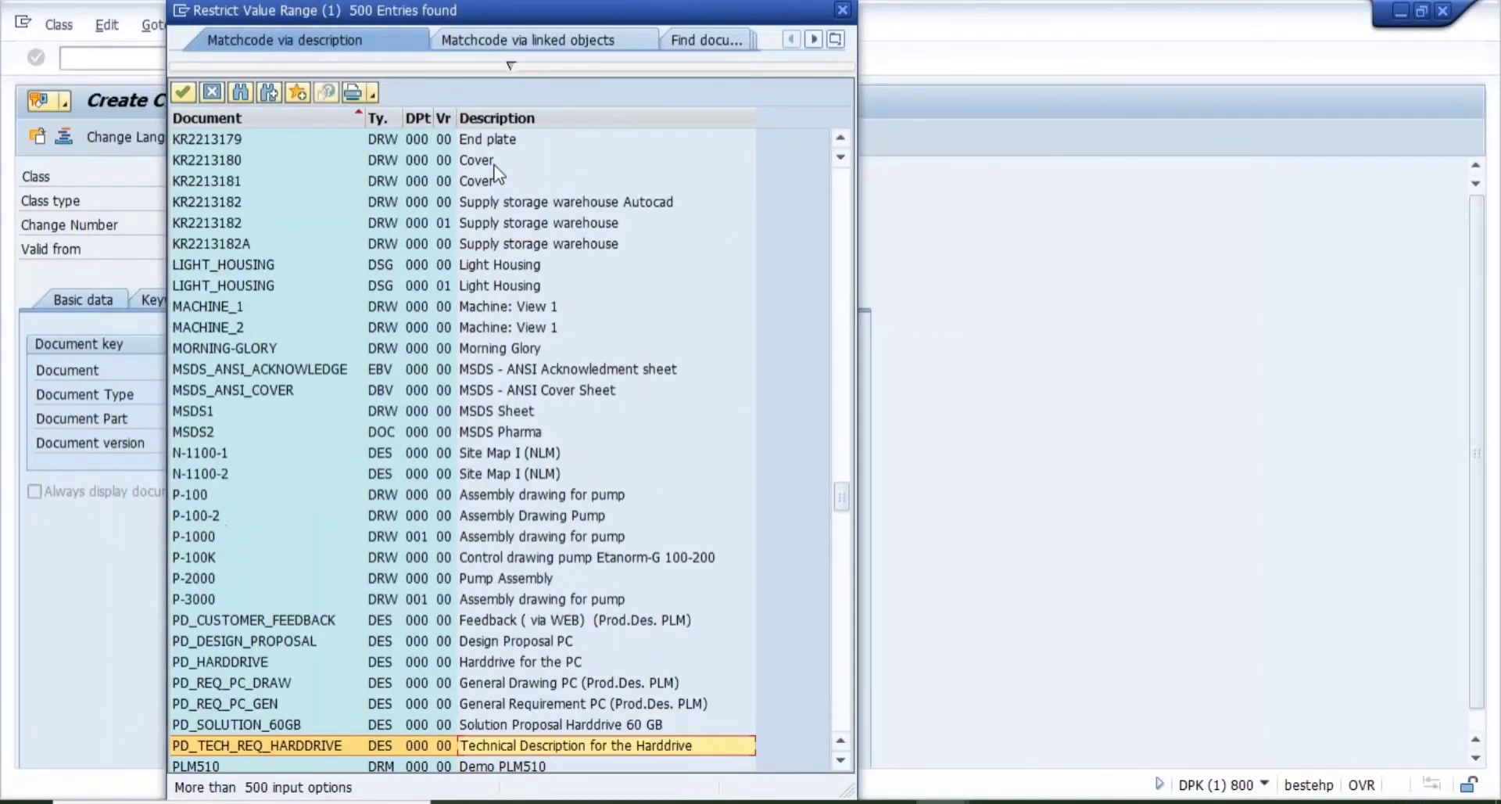
{"action": "key", "text": "Down"}
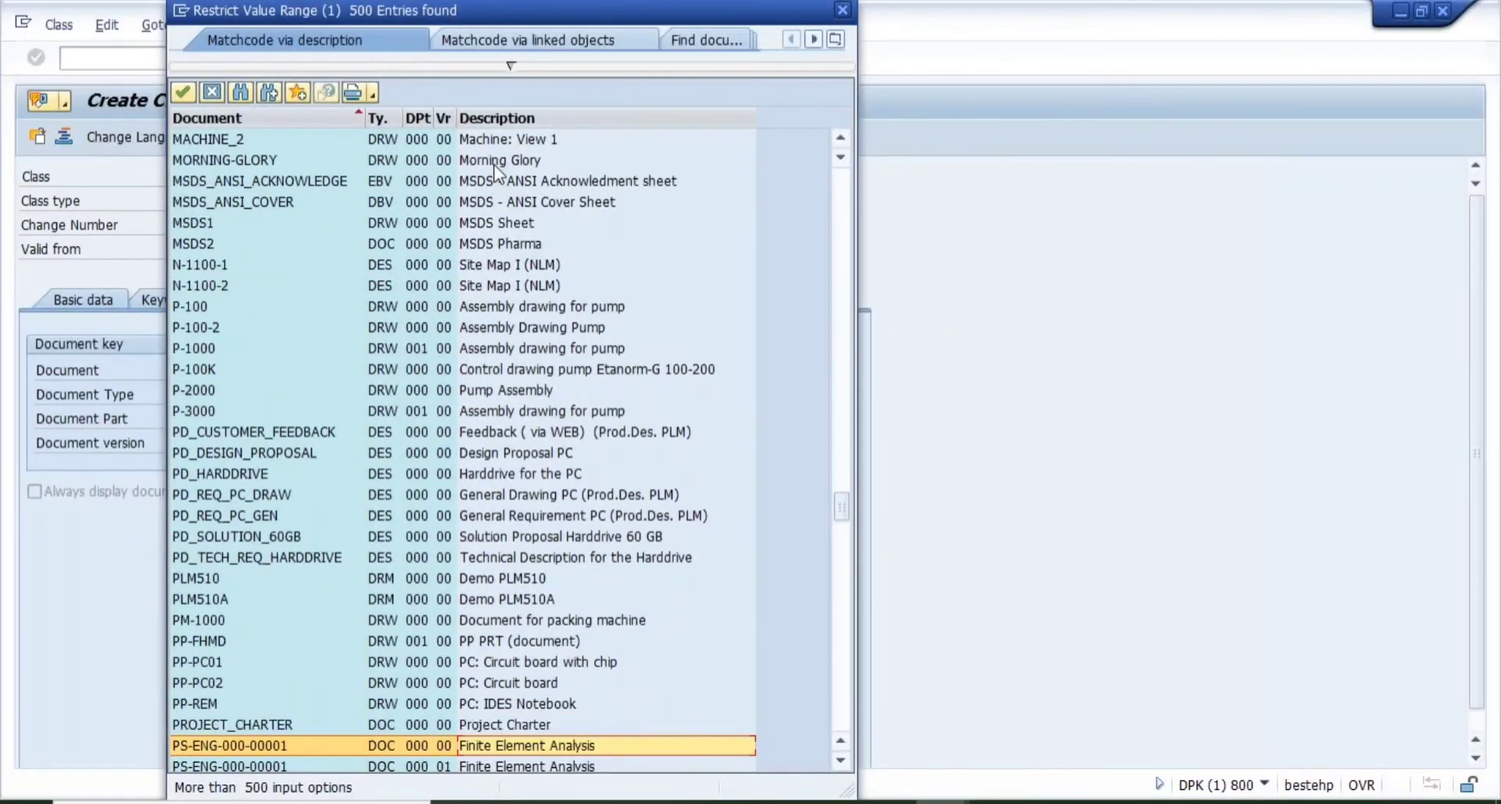
{"action": "key", "text": "Down"}
{"action": "key", "text": "Down"}
{"action": "key", "text": "Down"}
{"action": "key", "text": "Down"}
{"action": "key", "text": "Down"}
{"action": "key", "text": "Down"}
{"action": "key", "text": "Down"}
{"action": "key", "text": "Down"}
{"action": "key", "text": "Down"}
{"action": "key", "text": "Down"}
{"action": "key", "text": "Down"}
{"action": "key", "text": "Down"}
{"action": "key", "text": "Down"}
{"action": "key", "text": "Down"}
{"action": "key", "text": "Down"}
{"action": "key", "text": "Down"}
{"action": "key", "text": "Down"}
{"action": "key", "text": "Down"}
{"action": "key", "text": "Down"}
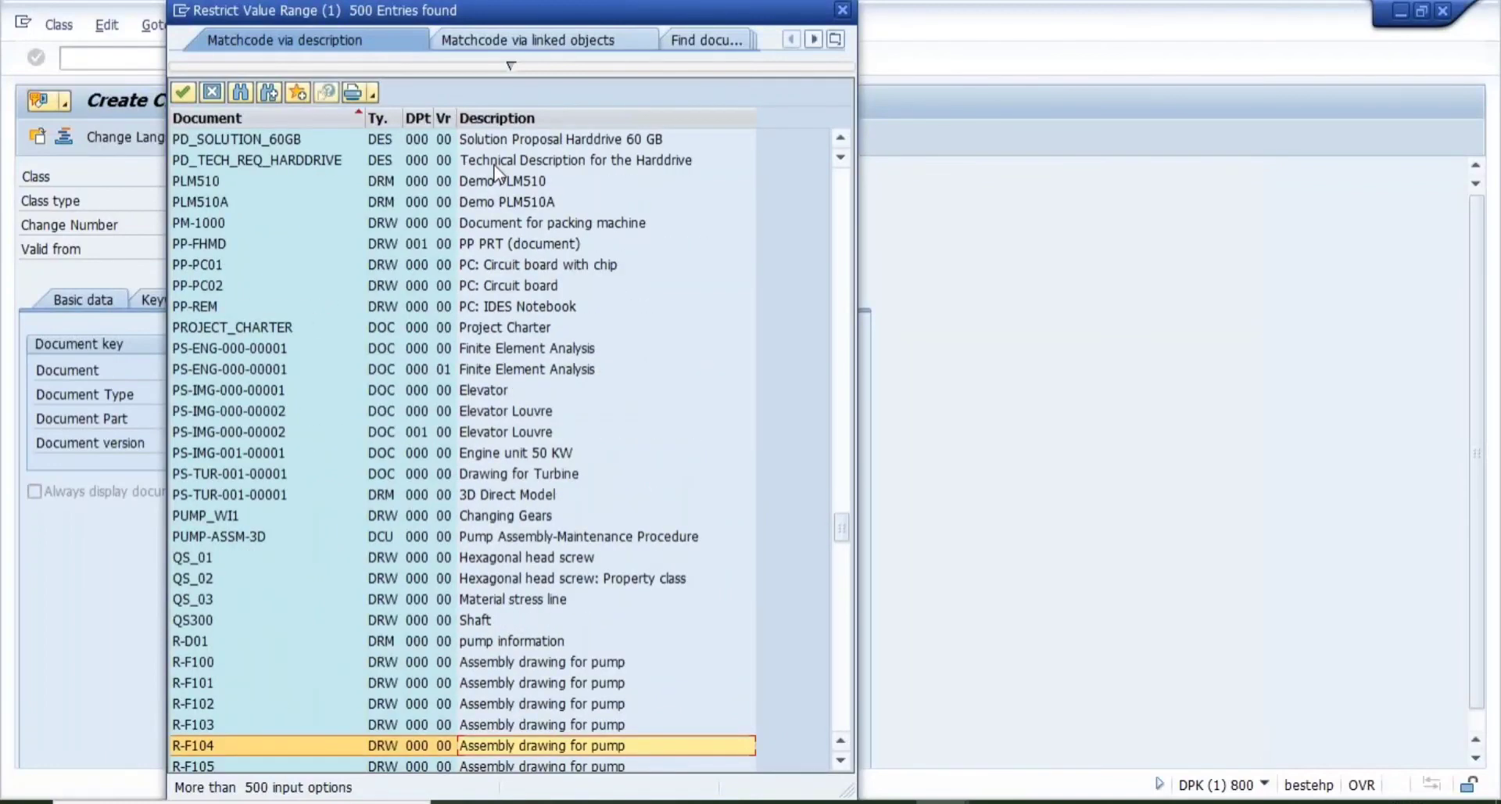
{"action": "key", "text": "Down"}
{"action": "key", "text": "Down"}
{"action": "key", "text": "Down"}
{"action": "key", "text": "Down"}
{"action": "key", "text": "Down"}
{"action": "key", "text": "Down"}
{"action": "key", "text": "Down"}
{"action": "key", "text": "Down"}
{"action": "key", "text": "Down"}
{"action": "key", "text": "Down"}
{"action": "key", "text": "Down"}
{"action": "key", "text": "Down"}
{"action": "key", "text": "Down"}
{"action": "key", "text": "Down"}
{"action": "key", "text": "Down"}
{"action": "key", "text": "Down"}
{"action": "key", "text": "Down"}
{"action": "key", "text": "Down"}
{"action": "key", "text": "Down"}
{"action": "key", "text": "Down"}
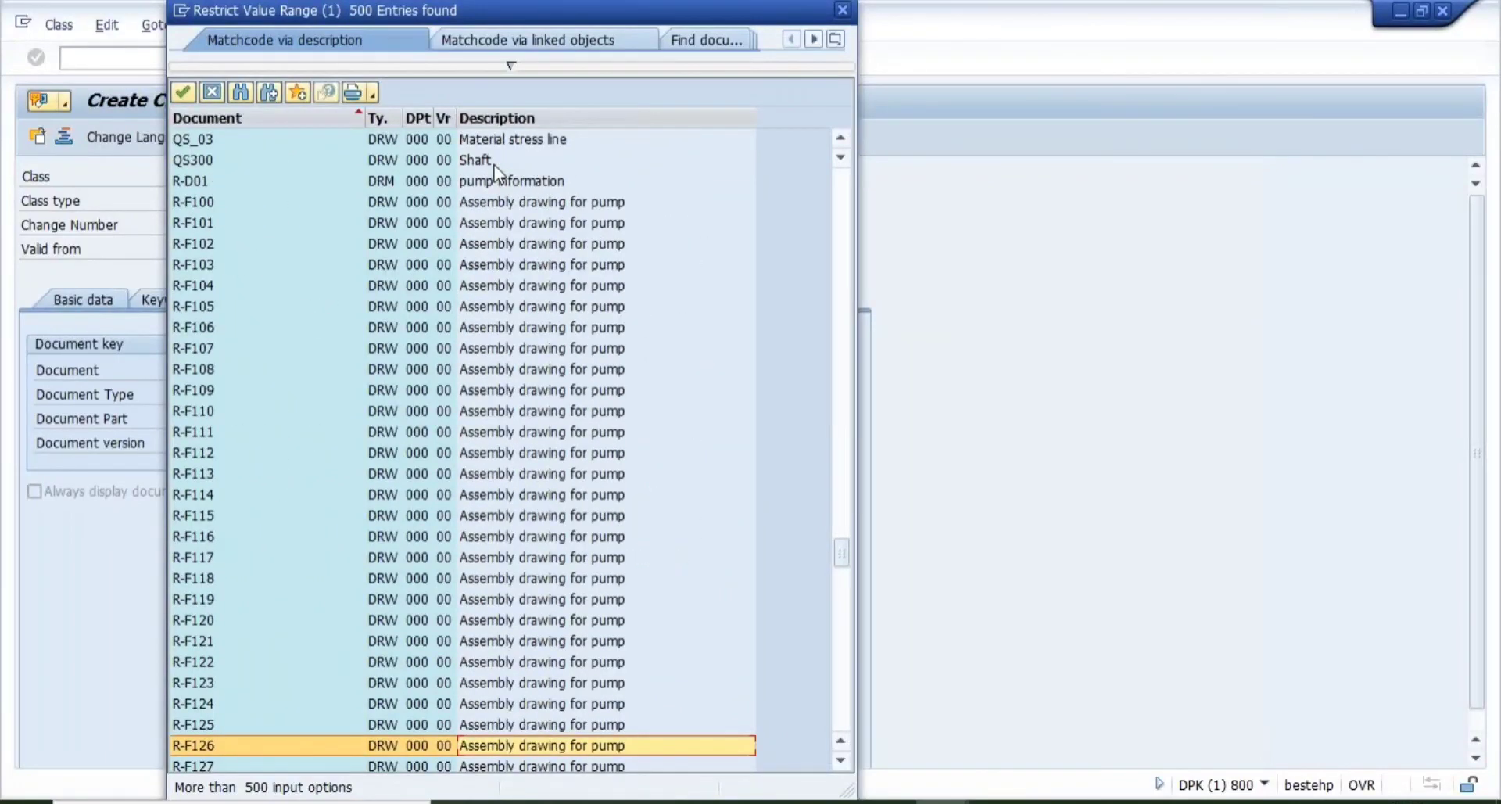
{"action": "key", "text": "Down"}
{"action": "key", "text": "Down"}
{"action": "key", "text": "Down"}
{"action": "key", "text": "Down"}
{"action": "key", "text": "Down"}
{"action": "key", "text": "Down"}
{"action": "key", "text": "Down"}
{"action": "key", "text": "Down"}
{"action": "key", "text": "Down"}
{"action": "key", "text": "Down"}
{"action": "key", "text": "Down"}
{"action": "key", "text": "Down"}
{"action": "key", "text": "Down"}
{"action": "key", "text": "Down"}
{"action": "key", "text": "Down"}
{"action": "key", "text": "Down"}
{"action": "key", "text": "Down"}
{"action": "key", "text": "Down"}
{"action": "key", "text": "Down"}
{"action": "key", "text": "Down"}
{"action": "key", "text": "Down"}
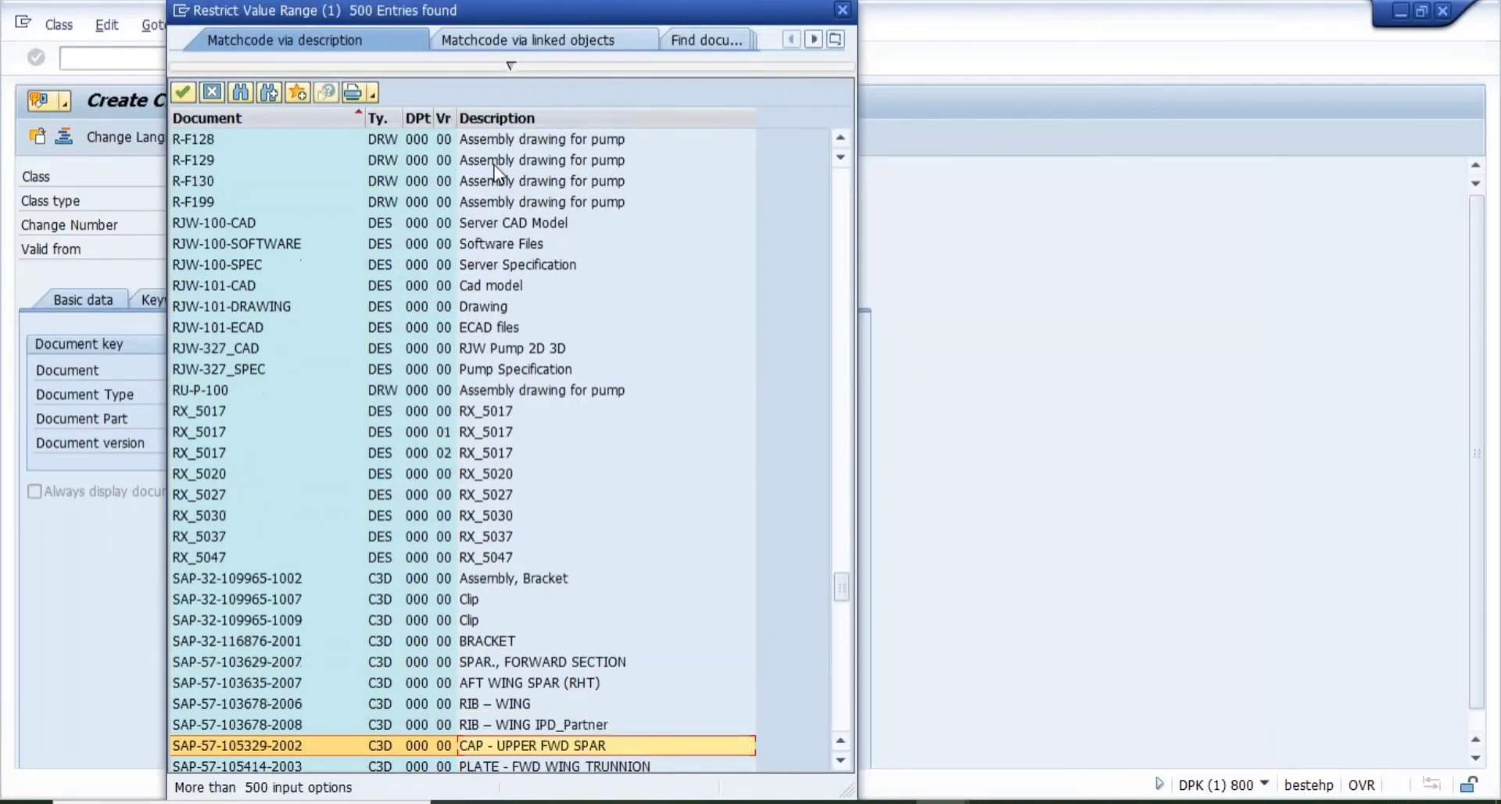
{"action": "key", "text": "Down"}
{"action": "key", "text": "Down"}
{"action": "key", "text": "Down"}
{"action": "key", "text": "Down"}
{"action": "key", "text": "Down"}
{"action": "key", "text": "Down"}
{"action": "key", "text": "Down"}
{"action": "key", "text": "Down"}
{"action": "key", "text": "Down"}
{"action": "key", "text": "Down"}
{"action": "key", "text": "Down"}
{"action": "key", "text": "Down"}
{"action": "key", "text": "Down"}
{"action": "key", "text": "Down"}
{"action": "key", "text": "Down"}
{"action": "key", "text": "Down"}
{"action": "key", "text": "Down"}
{"action": "key", "text": "Down"}
{"action": "key", "text": "Down"}
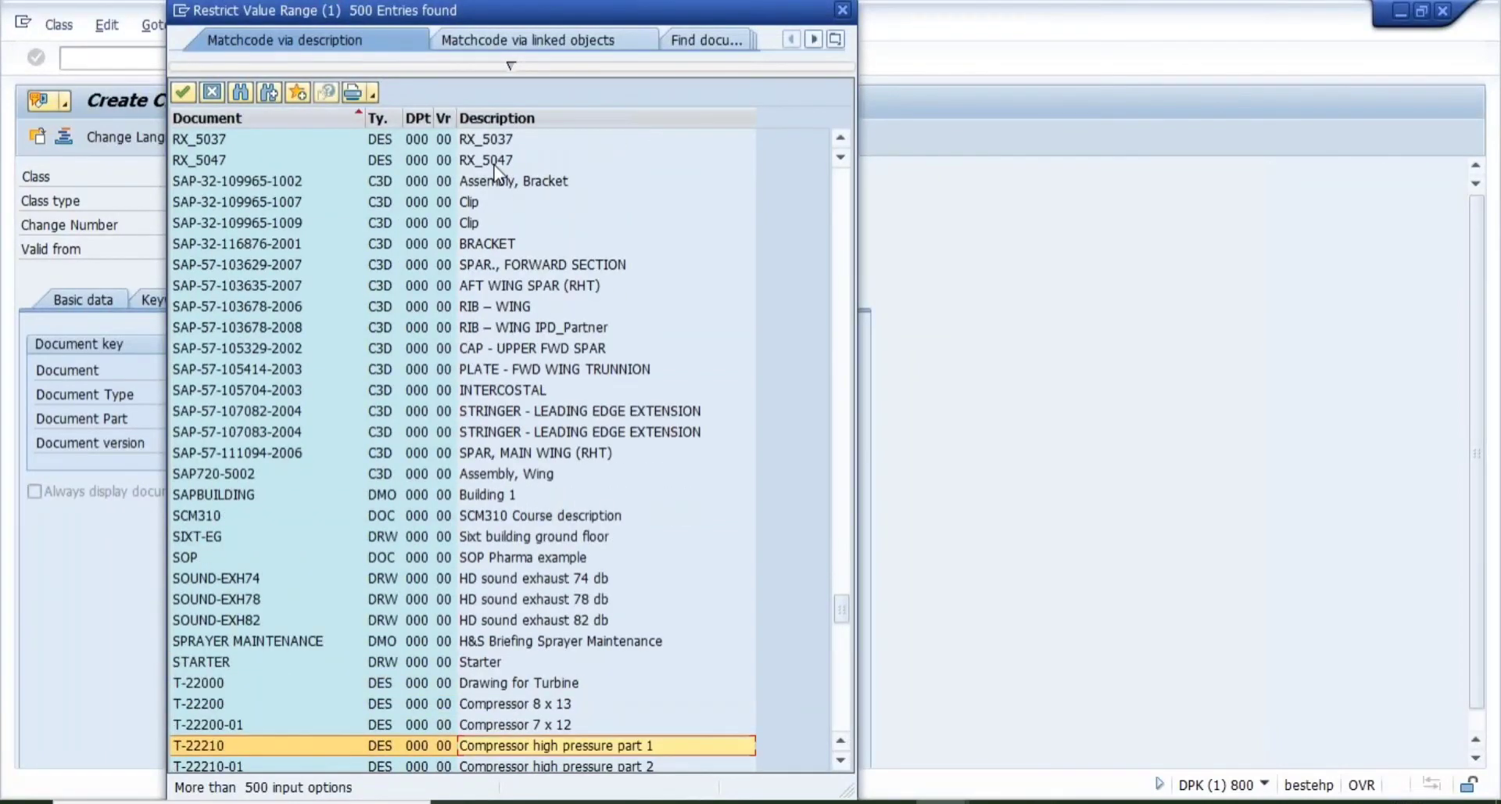
{"action": "key", "text": "Down"}
{"action": "key", "text": "Down"}
{"action": "key", "text": "Down"}
{"action": "key", "text": "Down"}
{"action": "key", "text": "Down"}
{"action": "key", "text": "Down"}
{"action": "key", "text": "Down"}
{"action": "key", "text": "Down"}
{"action": "key", "text": "Down"}
{"action": "key", "text": "Down"}
{"action": "key", "text": "Down"}
{"action": "key", "text": "Down"}
{"action": "key", "text": "Down"}
{"action": "key", "text": "Down"}
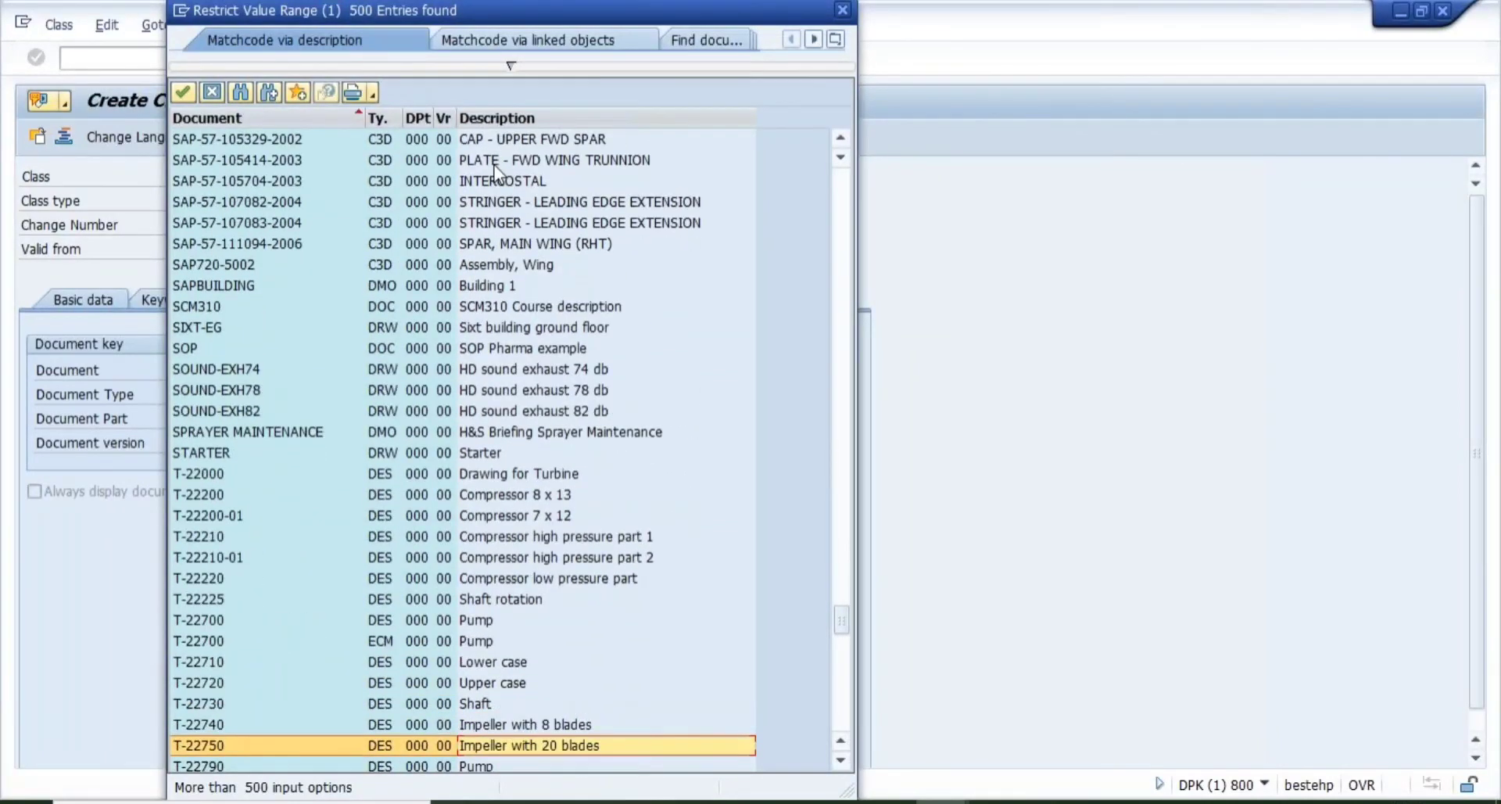
{"action": "key", "text": "Down"}
{"action": "key", "text": "Down"}
{"action": "key", "text": "Down"}
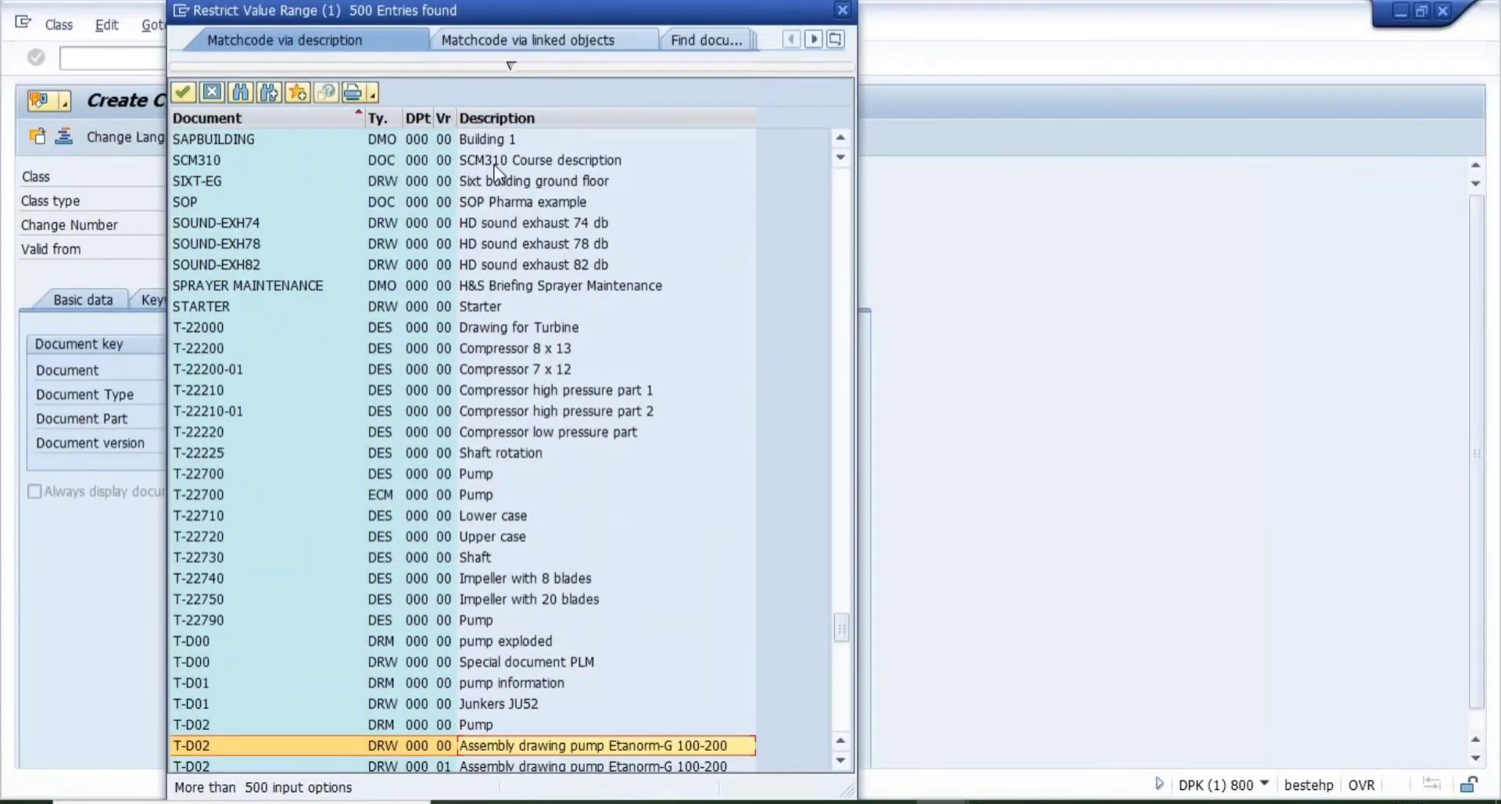
{"action": "key", "text": "Down"}
{"action": "key", "text": "Down"}
{"action": "key", "text": "Down"}
{"action": "key", "text": "Down"}
{"action": "key", "text": "Down"}
{"action": "key", "text": "Down"}
{"action": "key", "text": "Down"}
{"action": "key", "text": "Down"}
{"action": "key", "text": "Down"}
{"action": "key", "text": "Down"}
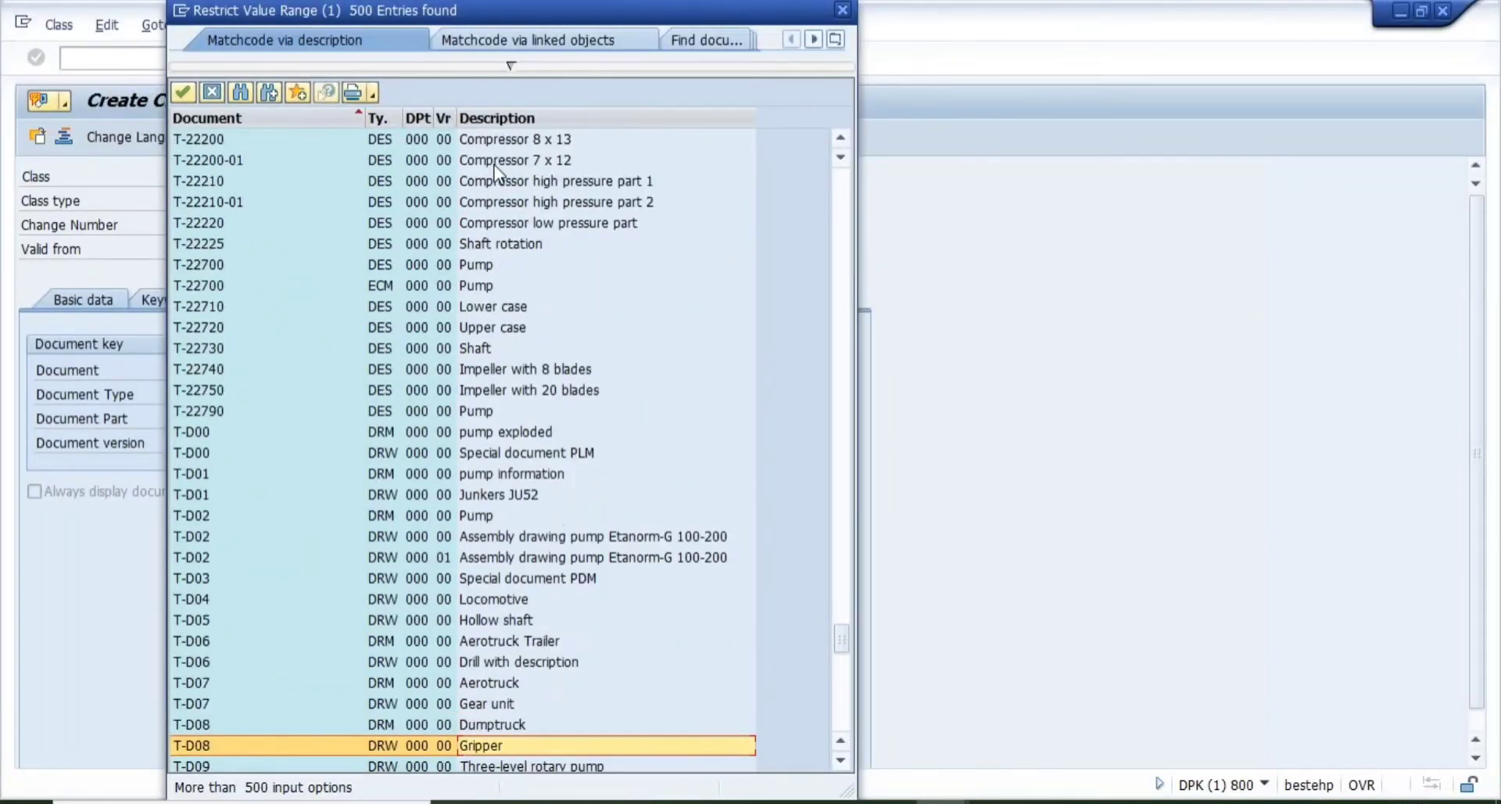
{"action": "key", "text": "Down"}
{"action": "key", "text": "Down"}
{"action": "key", "text": "Down"}
{"action": "key", "text": "Down"}
{"action": "key", "text": "Down"}
{"action": "key", "text": "Down"}
{"action": "key", "text": "Down"}
{"action": "key", "text": "Down"}
{"action": "key", "text": "Down"}
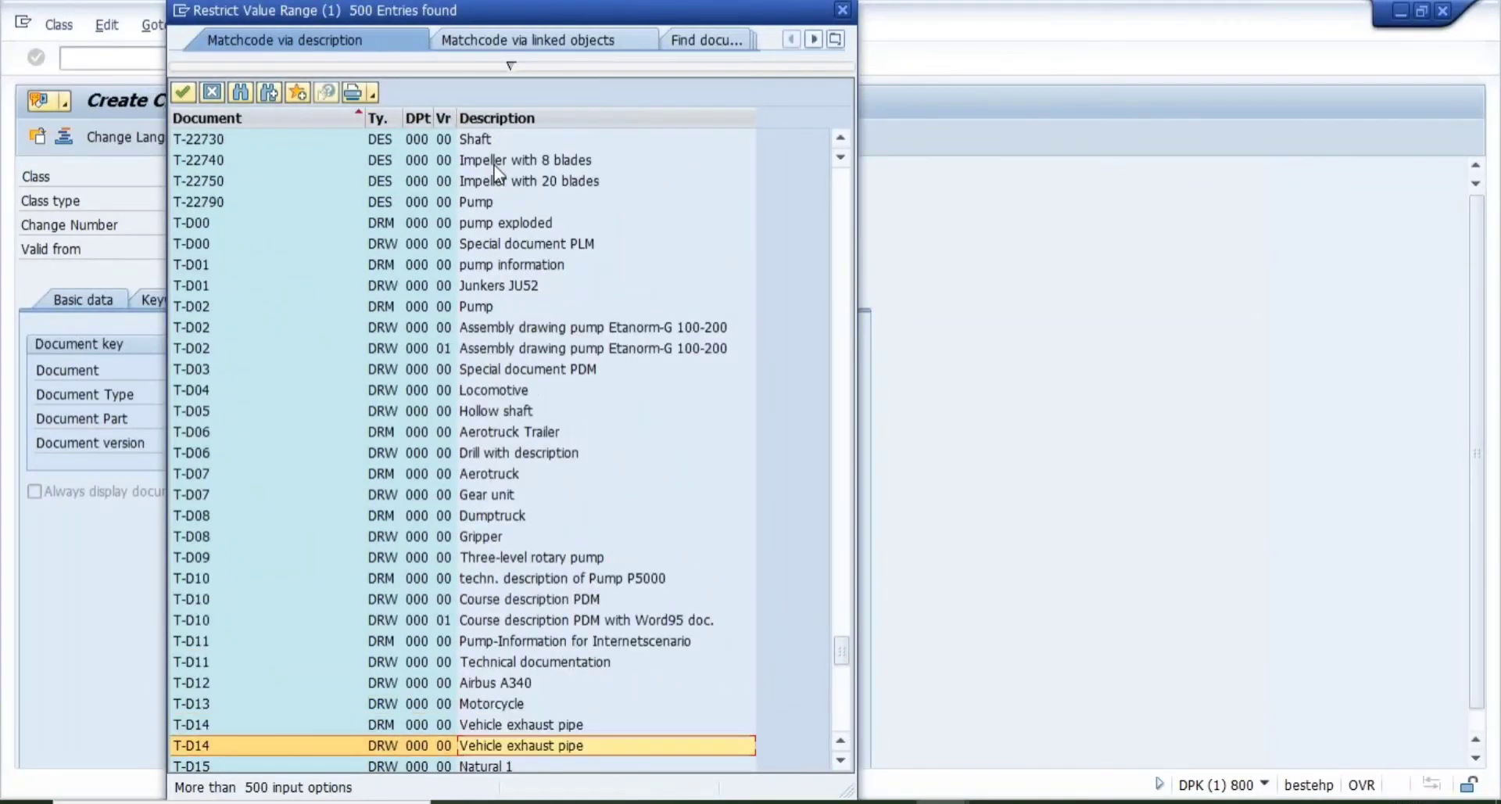
{"action": "key", "text": "Down"}
{"action": "key", "text": "Down"}
{"action": "key", "text": "Down"}
{"action": "key", "text": "Down"}
{"action": "key", "text": "Down"}
{"action": "key", "text": "Down"}
{"action": "key", "text": "Down"}
{"action": "key", "text": "Down"}
{"action": "key", "text": "Down"}
{"action": "key", "text": "Down"}
{"action": "key", "text": "Down"}
{"action": "key", "text": "Down"}
{"action": "key", "text": "Down"}
{"action": "key", "text": "Down"}
{"action": "key", "text": "Down"}
{"action": "key", "text": "Down"}
{"action": "key", "text": "Down"}
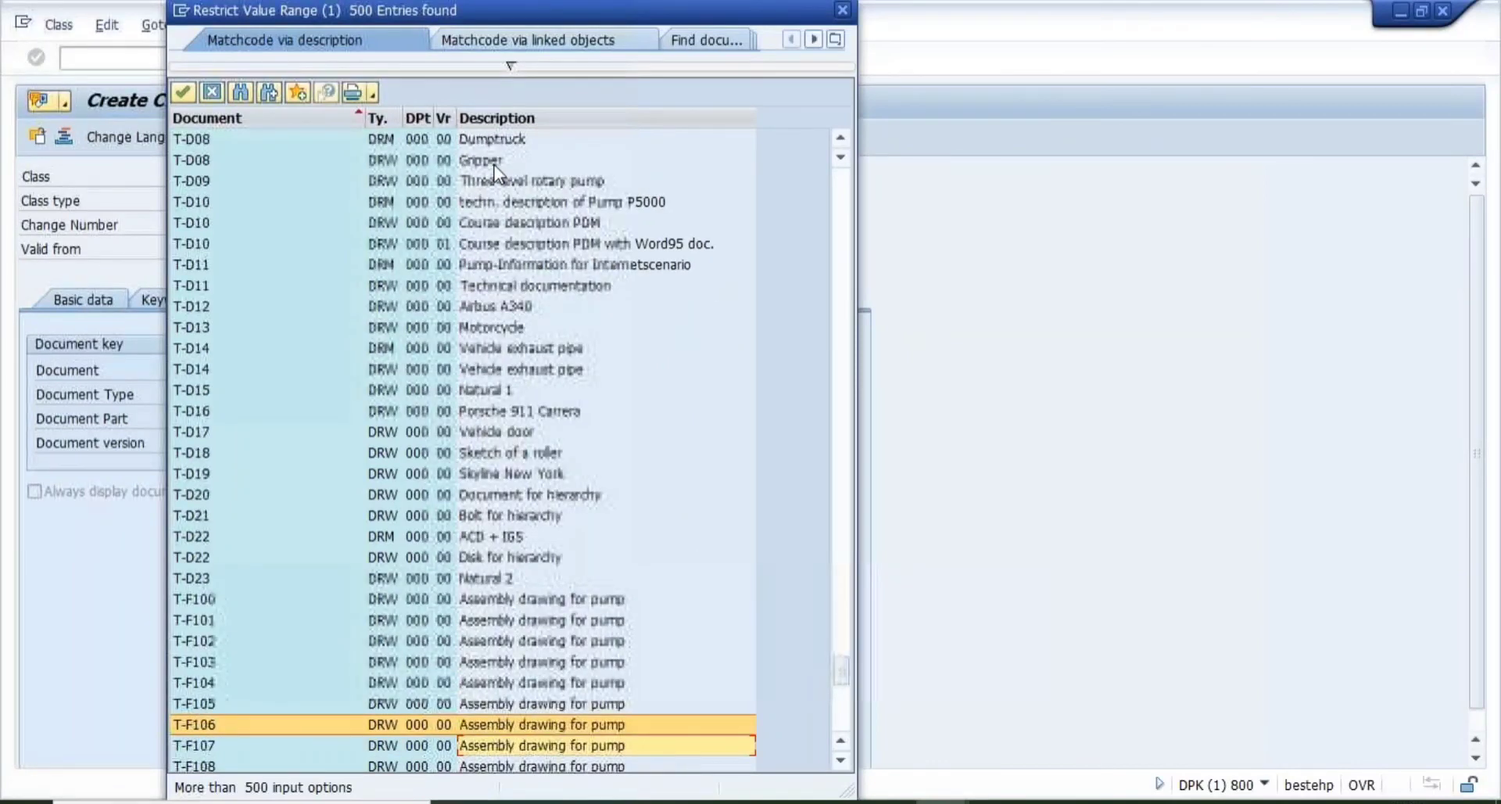
{"action": "key", "text": "Down"}
{"action": "key", "text": "Down"}
{"action": "key", "text": "Down"}
{"action": "key", "text": "Down"}
{"action": "key", "text": "Down"}
{"action": "key", "text": "Down"}
{"action": "key", "text": "Down"}
{"action": "key", "text": "Down"}
{"action": "key", "text": "Down"}
{"action": "key", "text": "Down"}
{"action": "key", "text": "Down"}
{"action": "key", "text": "Down"}
{"action": "key", "text": "Down"}
{"action": "key", "text": "Down"}
{"action": "key", "text": "Down"}
{"action": "key", "text": "Down"}
{"action": "key", "text": "Down"}
{"action": "key", "text": "Down"}
{"action": "key", "text": "Down"}
{"action": "key", "text": "Down"}
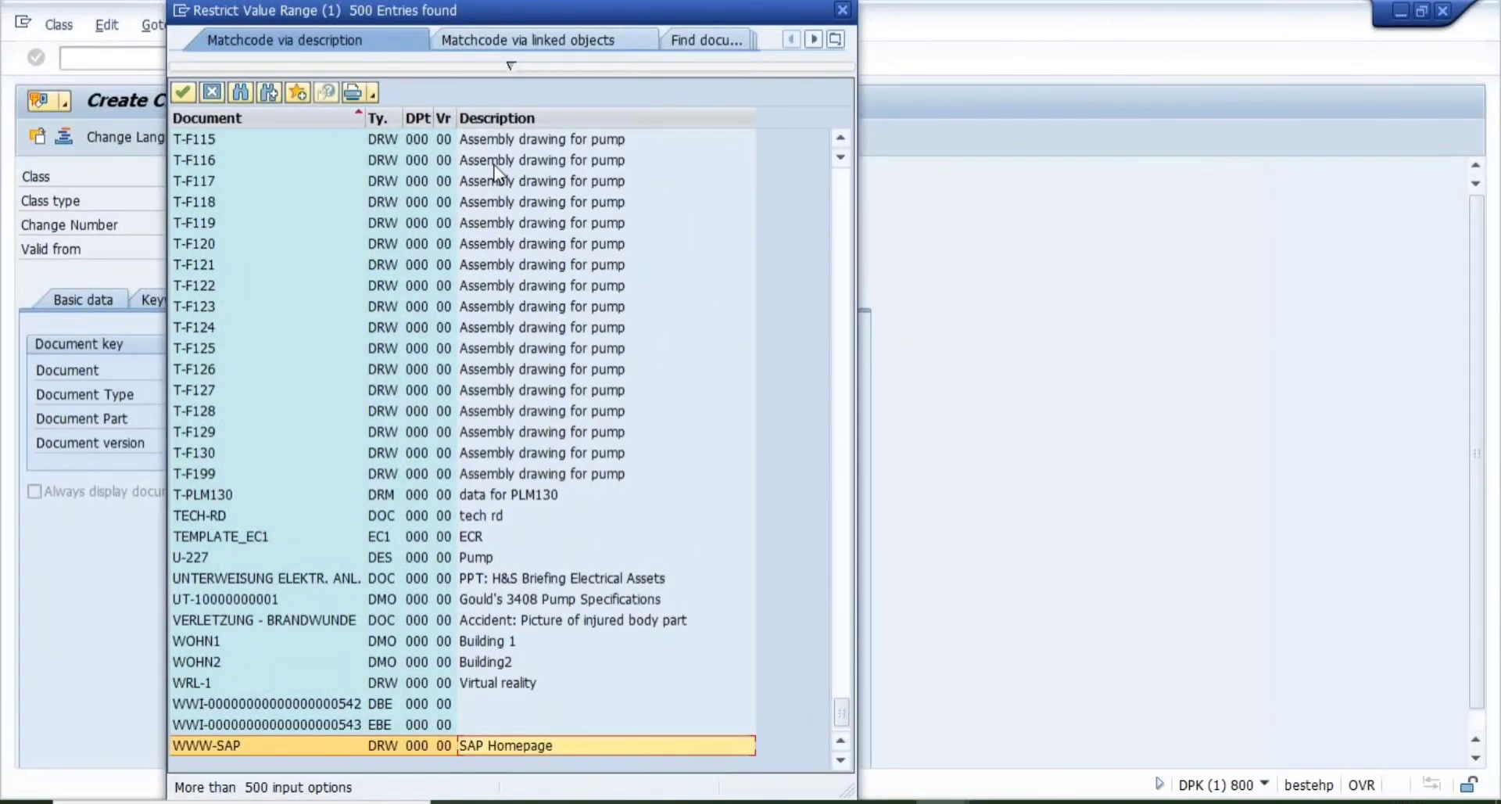
{"action": "key", "text": "Up"}
{"action": "key", "text": "Up"}
{"action": "key", "text": "Up"}
{"action": "key", "text": "Up"}
{"action": "key", "text": "Up"}
{"action": "key", "text": "Up"}
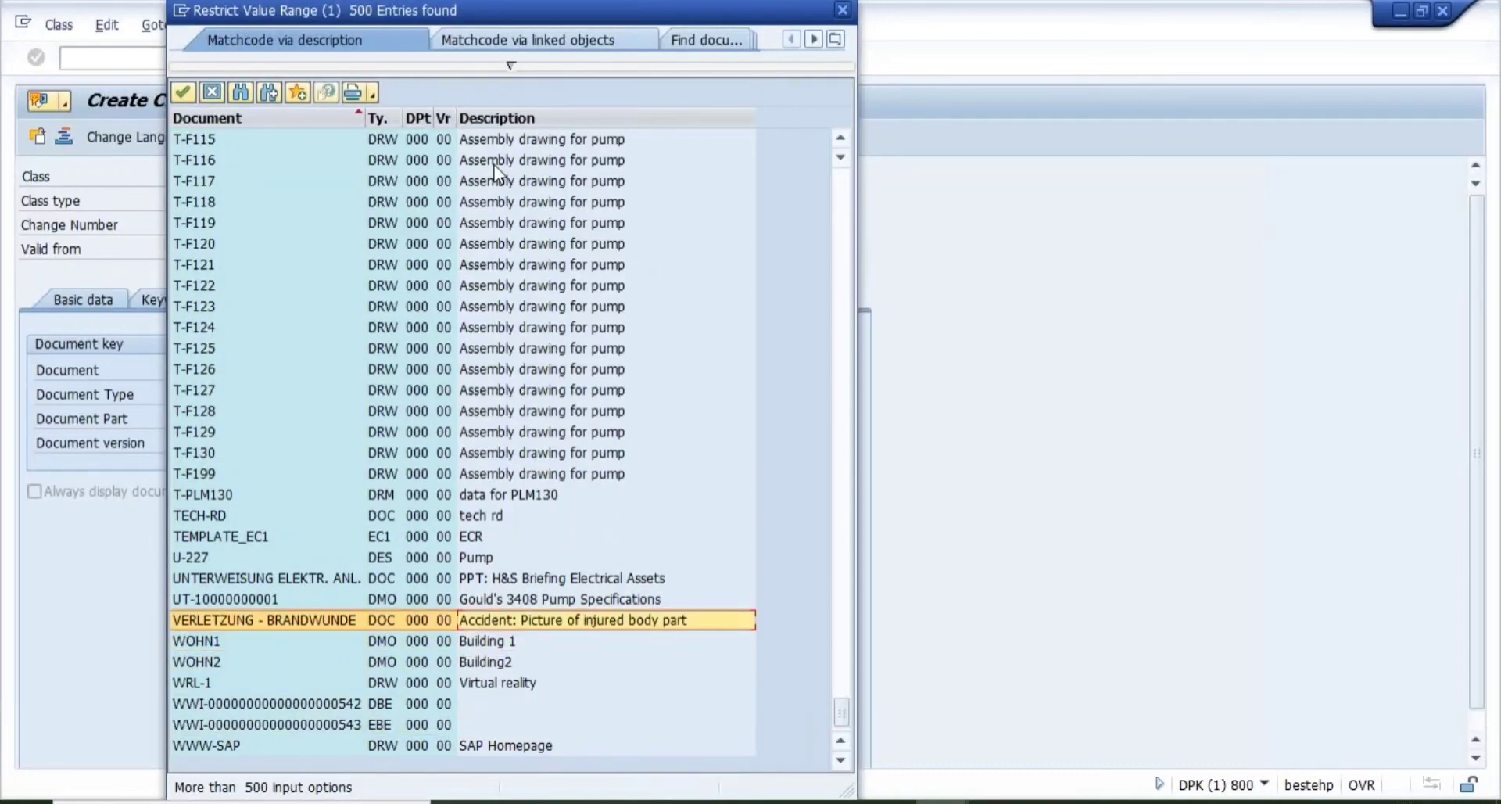
{"action": "key", "text": "Up"}
{"action": "key", "text": "Up"}
{"action": "key", "text": "Up"}
{"action": "key", "text": "Up"}
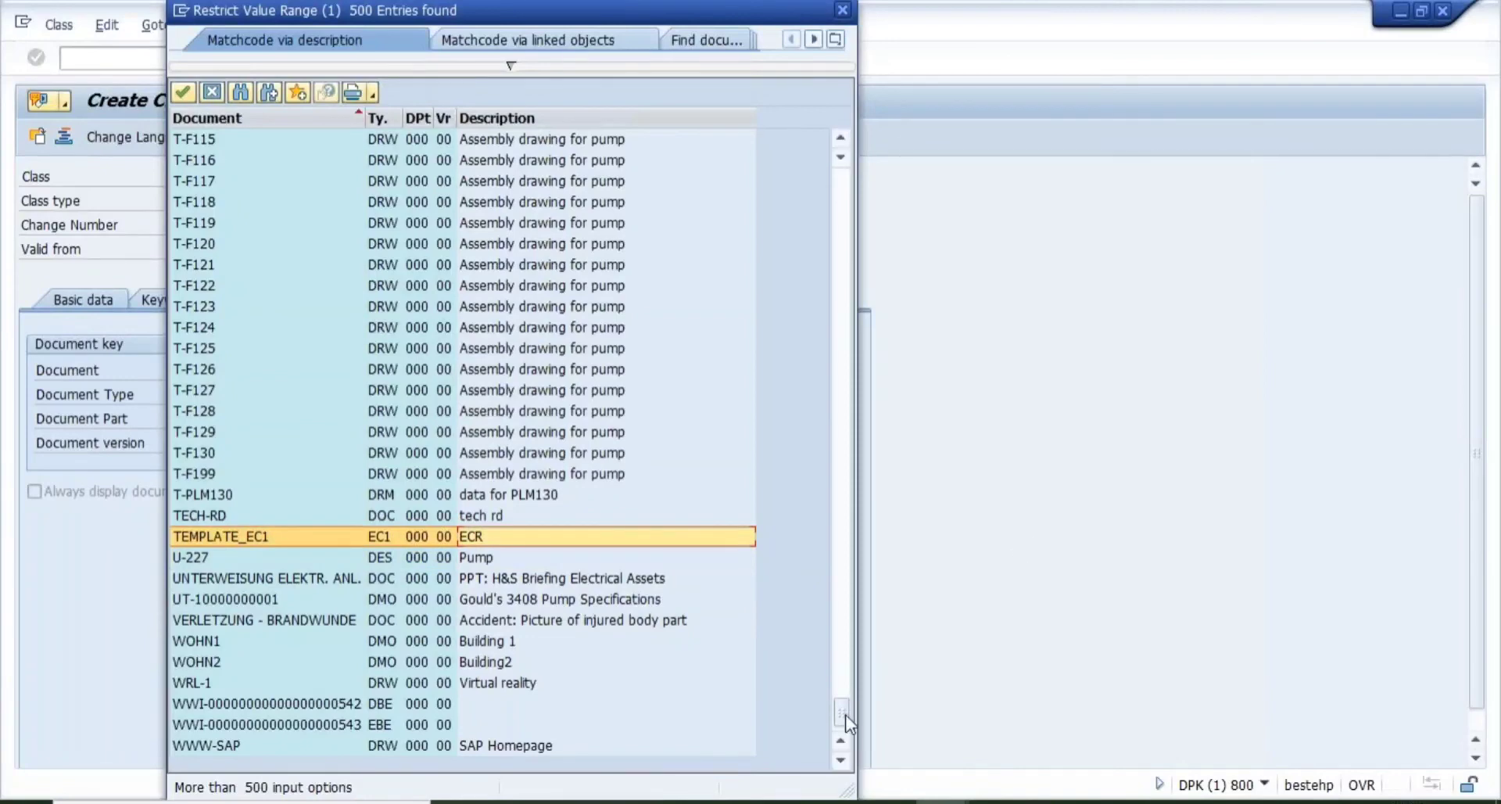
{"action": "left_click_drag", "start_coordinate": [842, 715], "coordinate": [841, 182]}
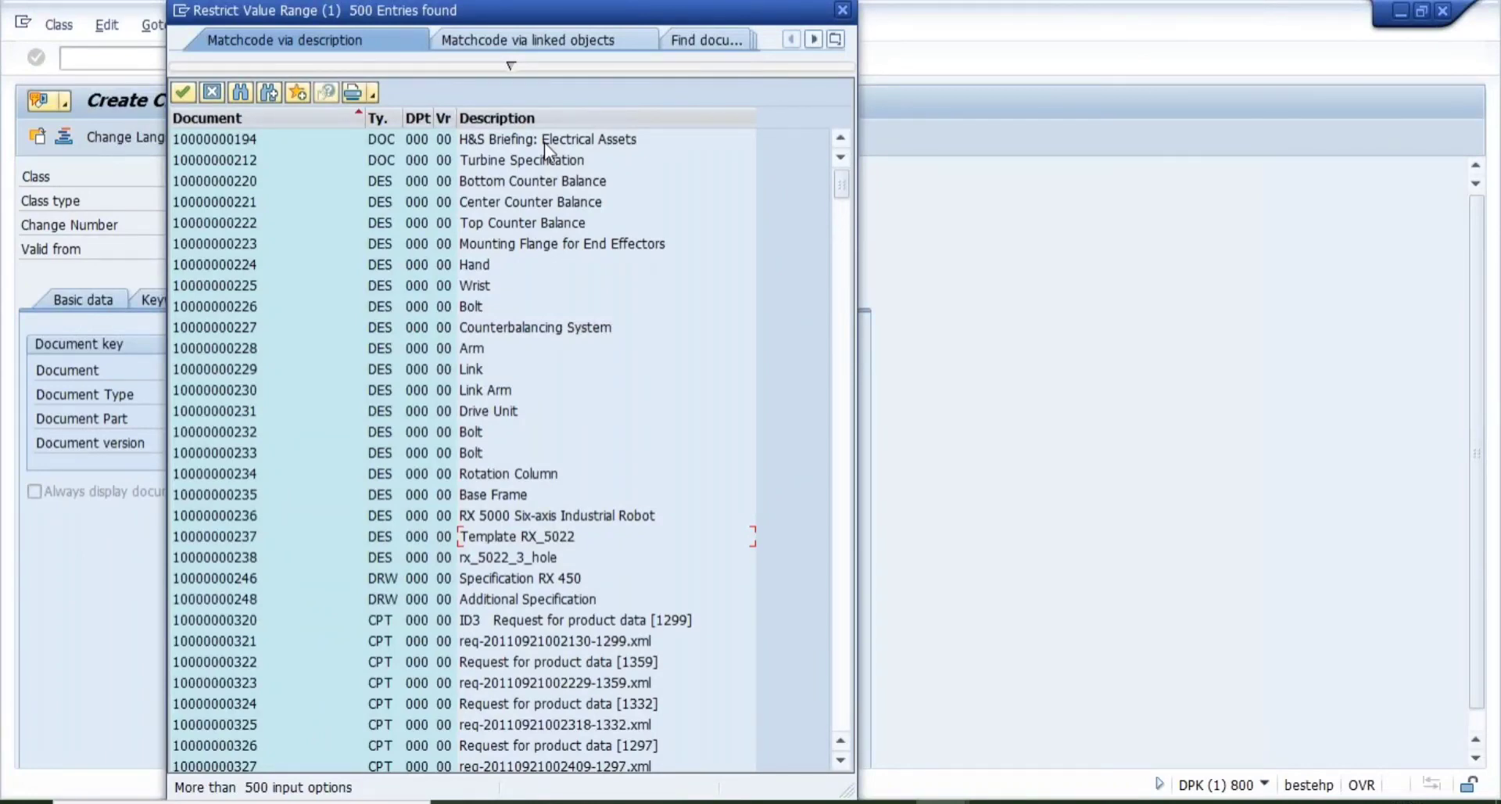
{"action": "double_click", "coordinate": [544, 142]}
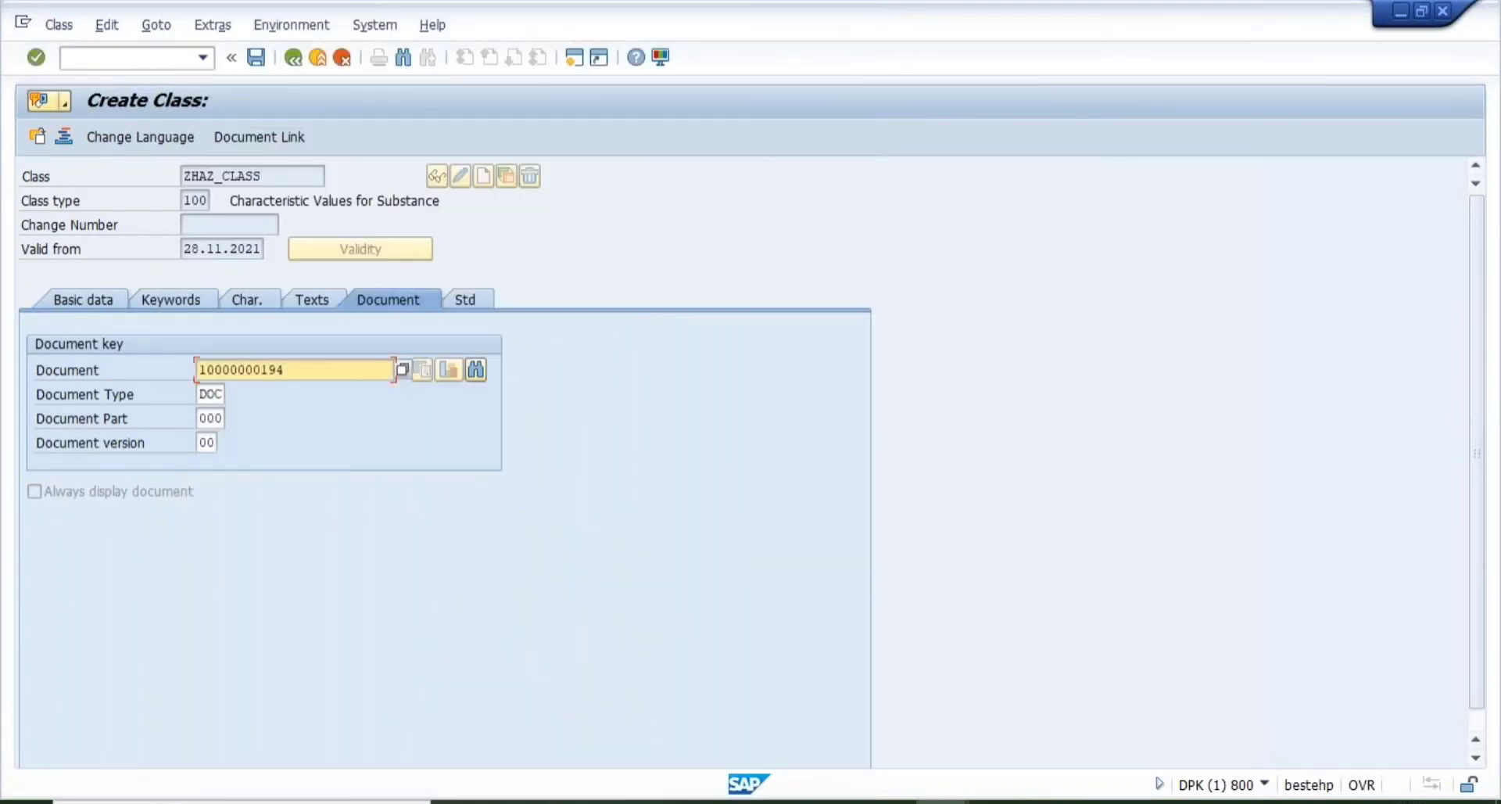
{"action": "left_click", "coordinate": [479, 303]}
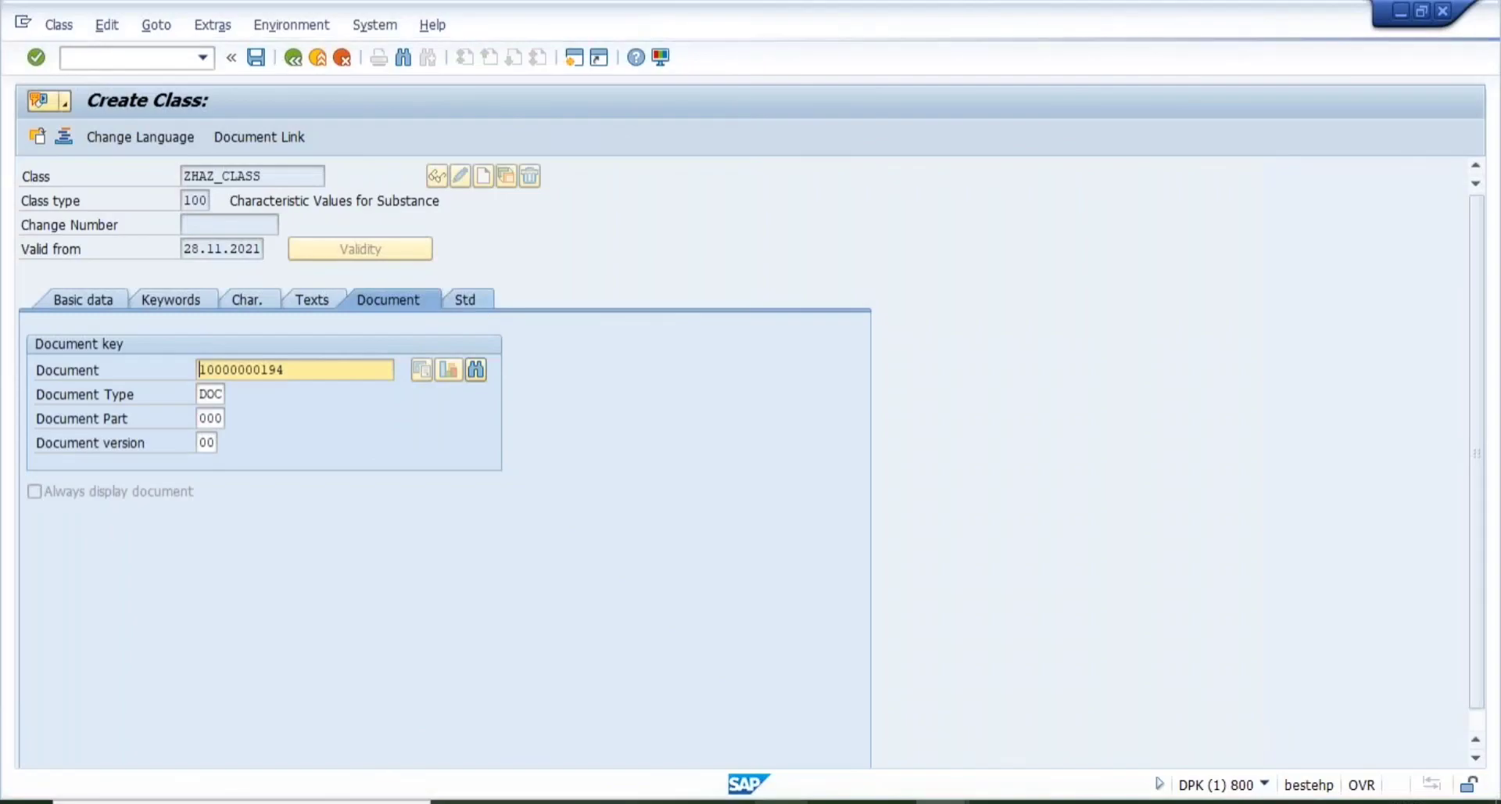
{"action": "key", "text": "alt+Tab"}
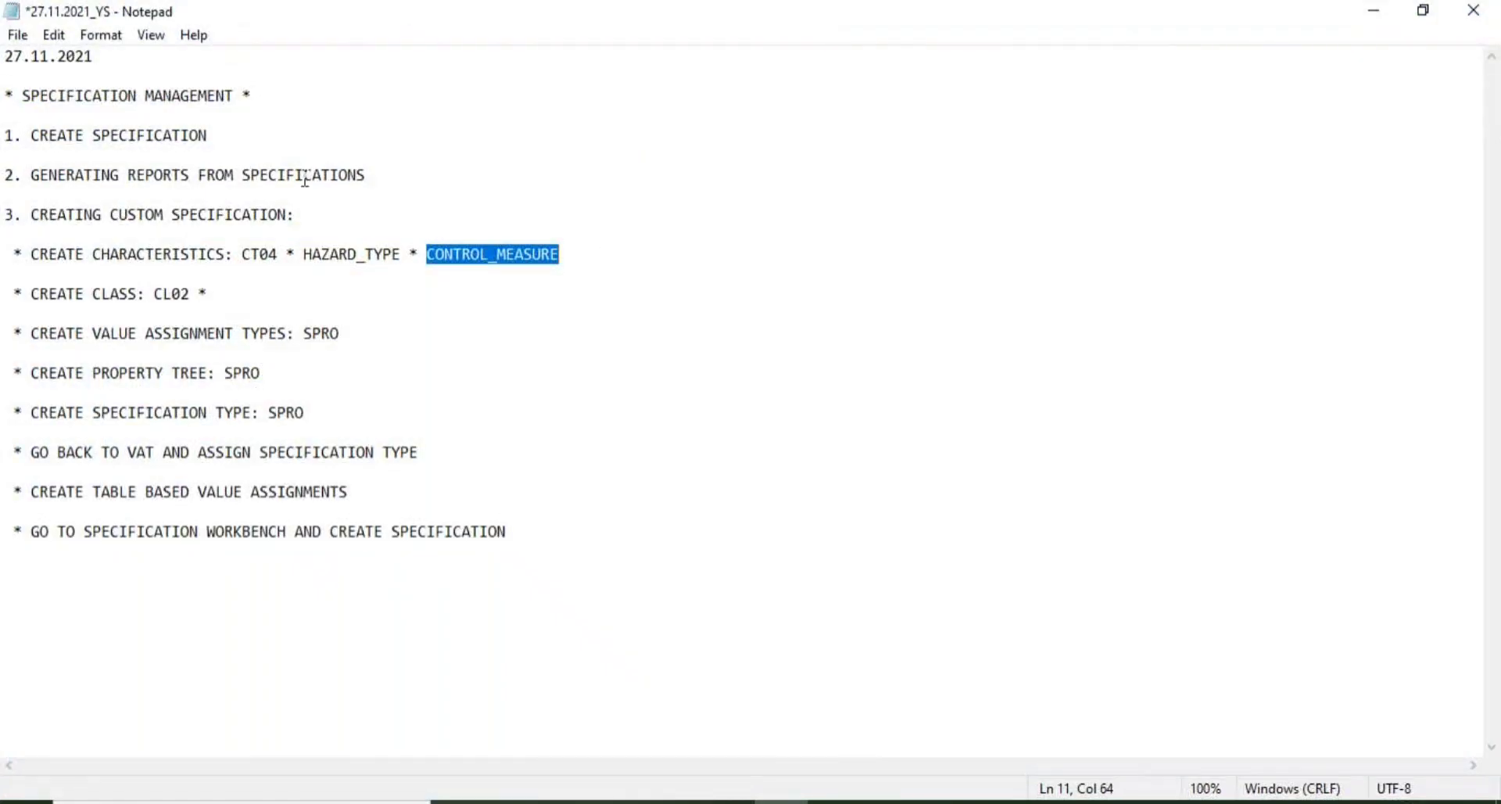
- Append ZHAZ_CLASS to the CREATE CLASS: CL02 line in the Notepad notes
{"action": "left_click", "coordinate": [549, 270]}
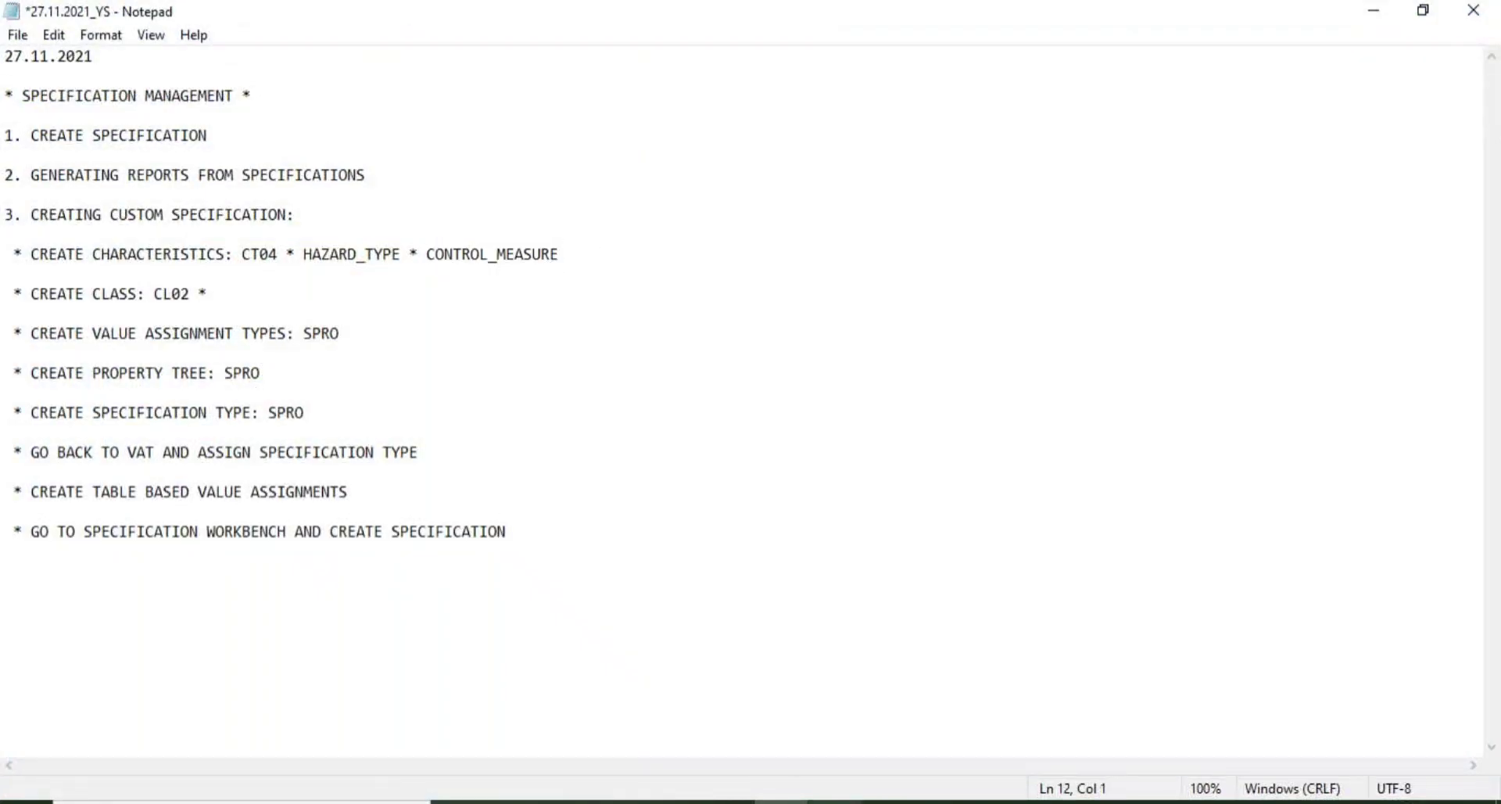
{"action": "mouse_move", "coordinate": [781, 801]}
{"action": "key", "text": "alt+Tab"}
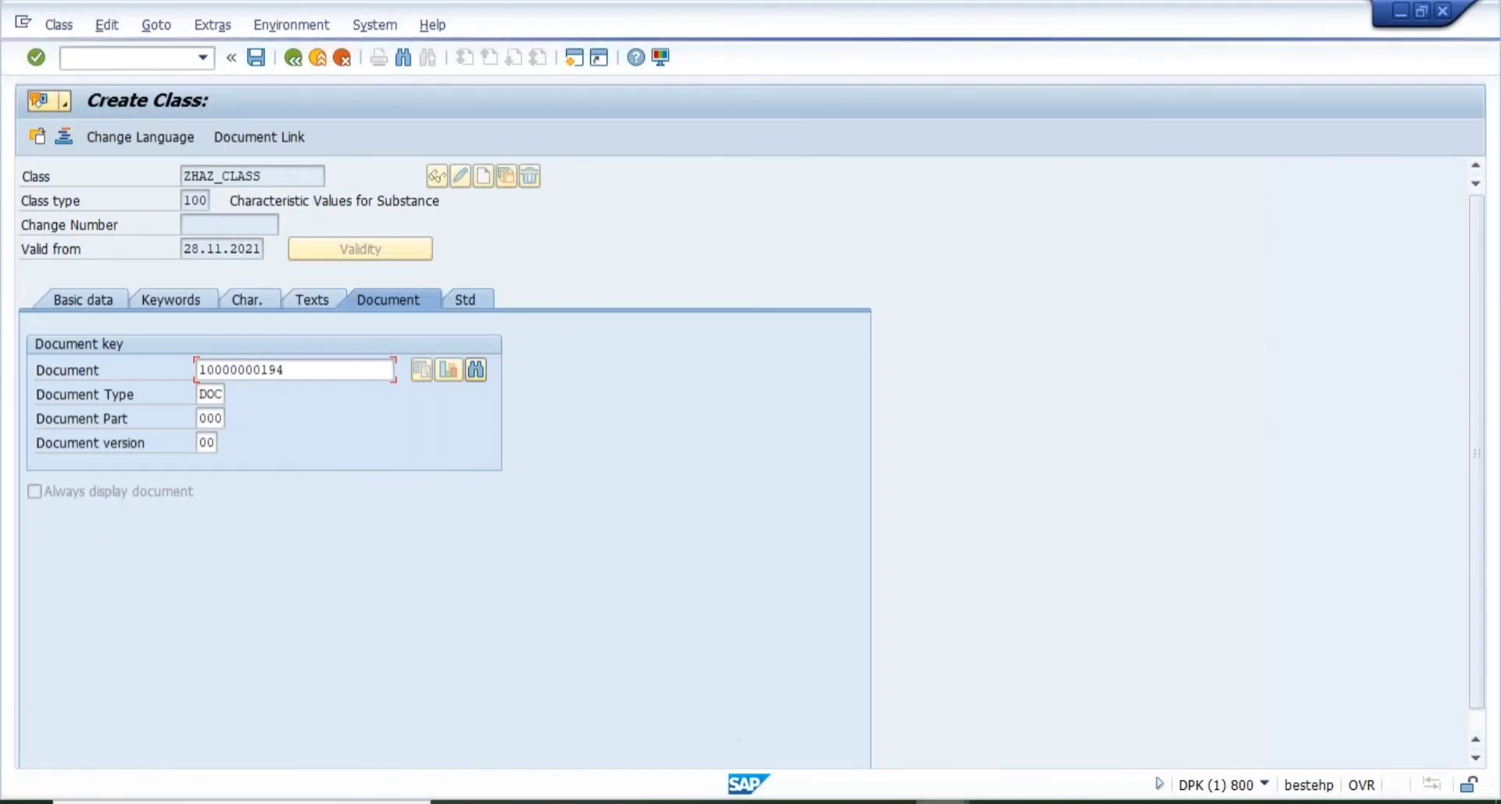
{"action": "left_click", "coordinate": [781, 802]}
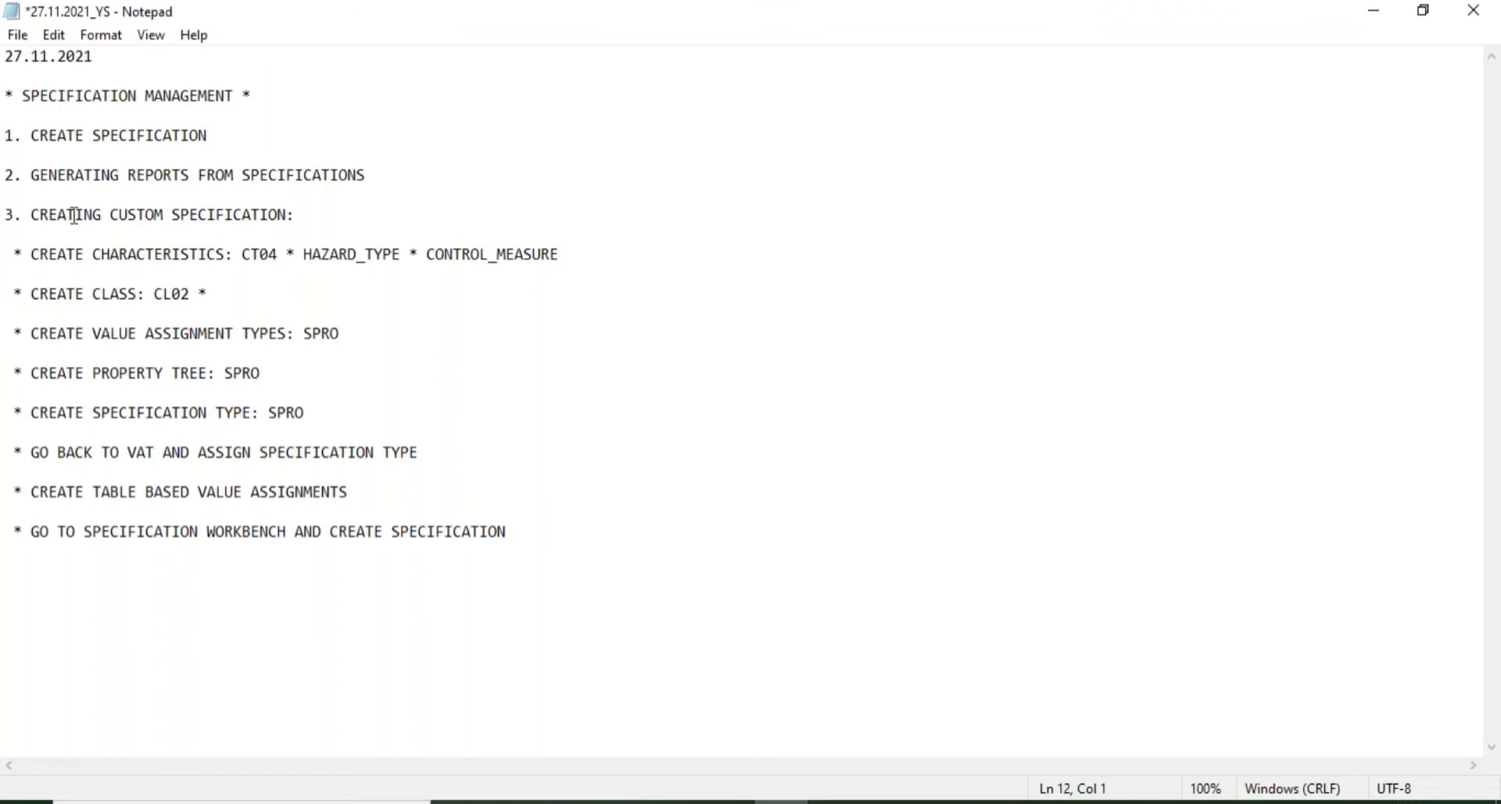
{"action": "left_click", "coordinate": [215, 293]}
{"action": "type", "text": "ZHAZ_CLASS"}
- Save the notes and return to the SAP Create Class screen
{"action": "left_click", "coordinate": [17, 35]}
{"action": "left_click", "coordinate": [78, 137]}
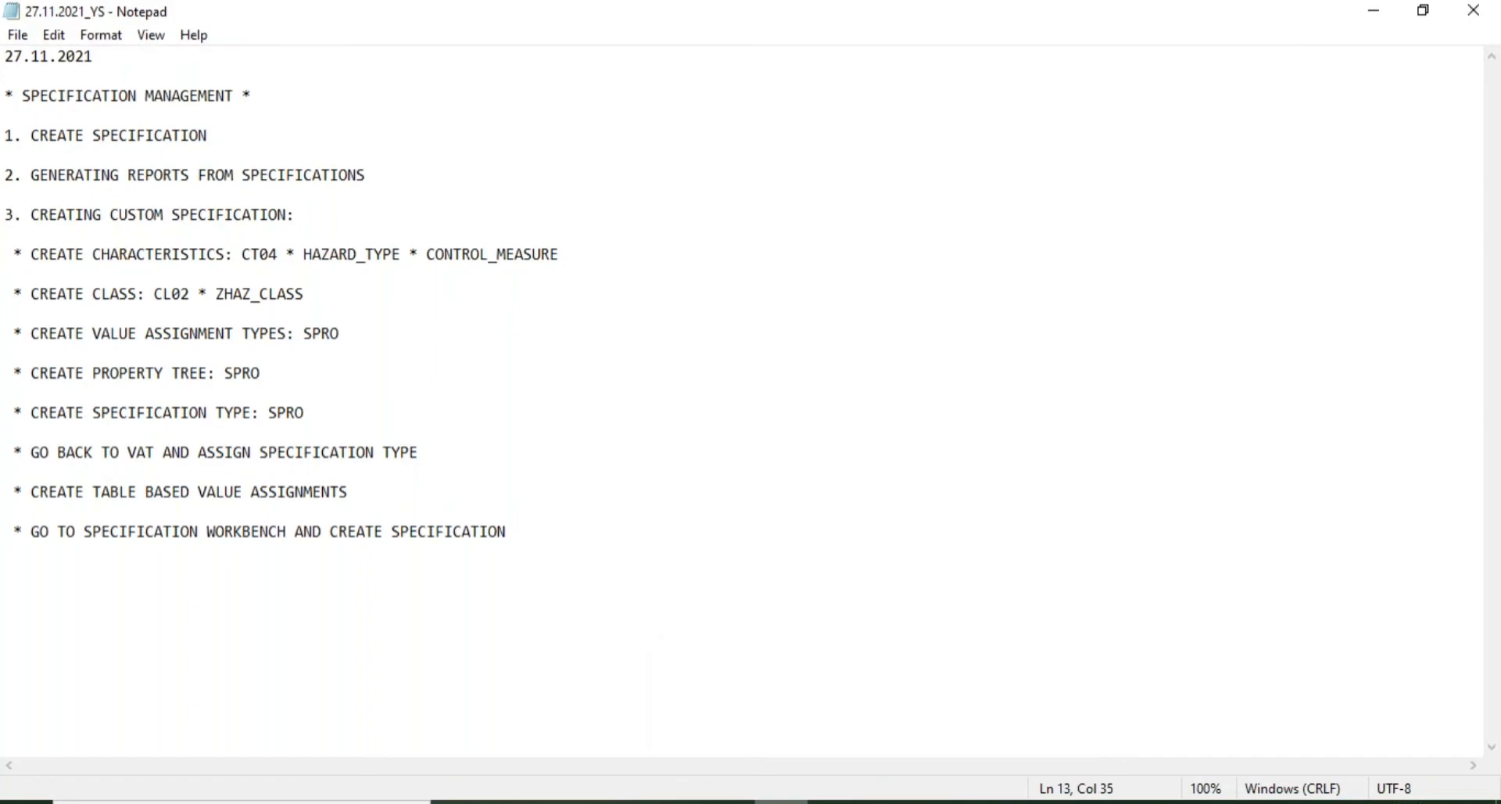
{"action": "mouse_move", "coordinate": [942, 799]}
{"action": "left_click", "coordinate": [999, 745]}
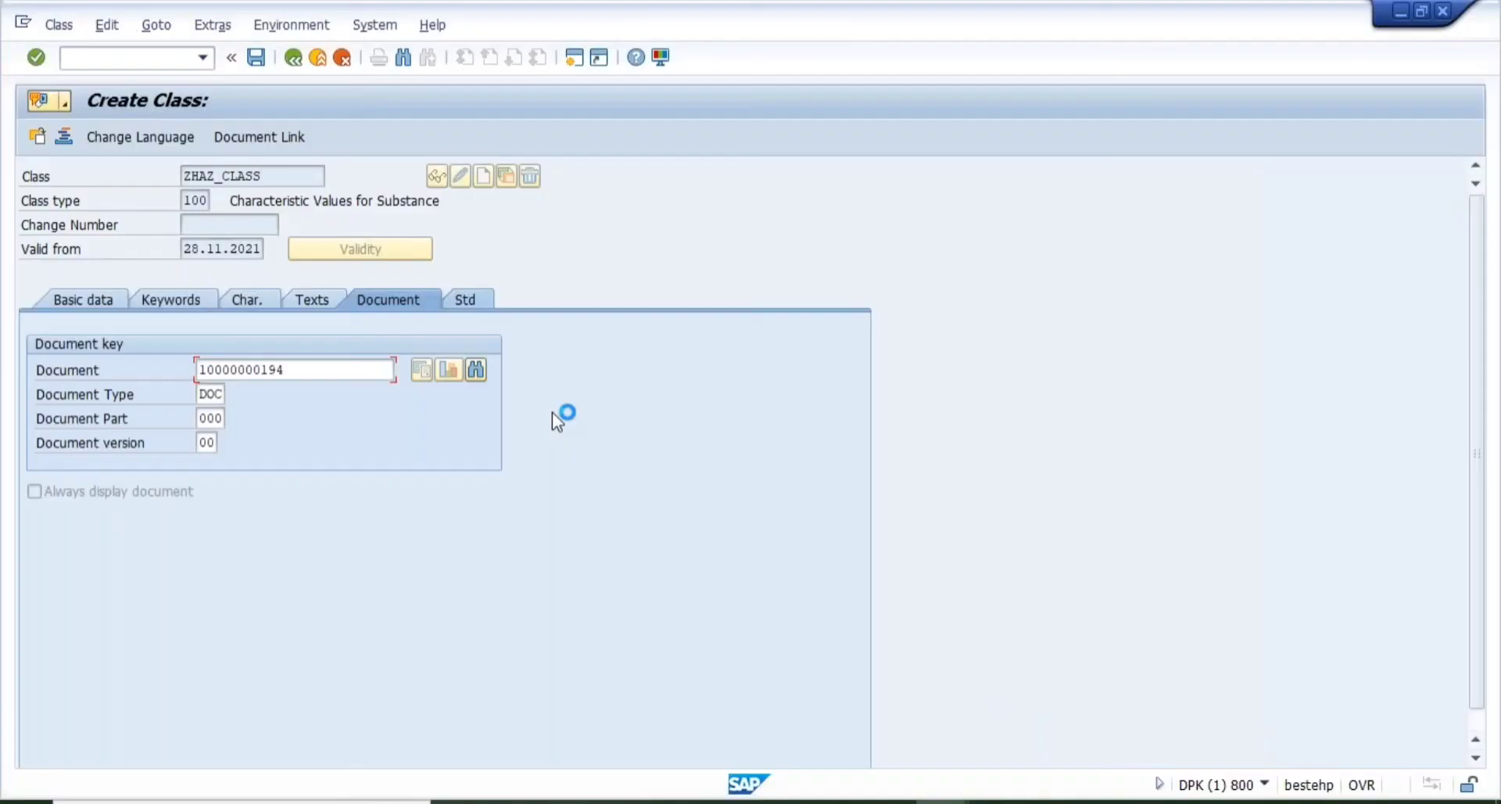